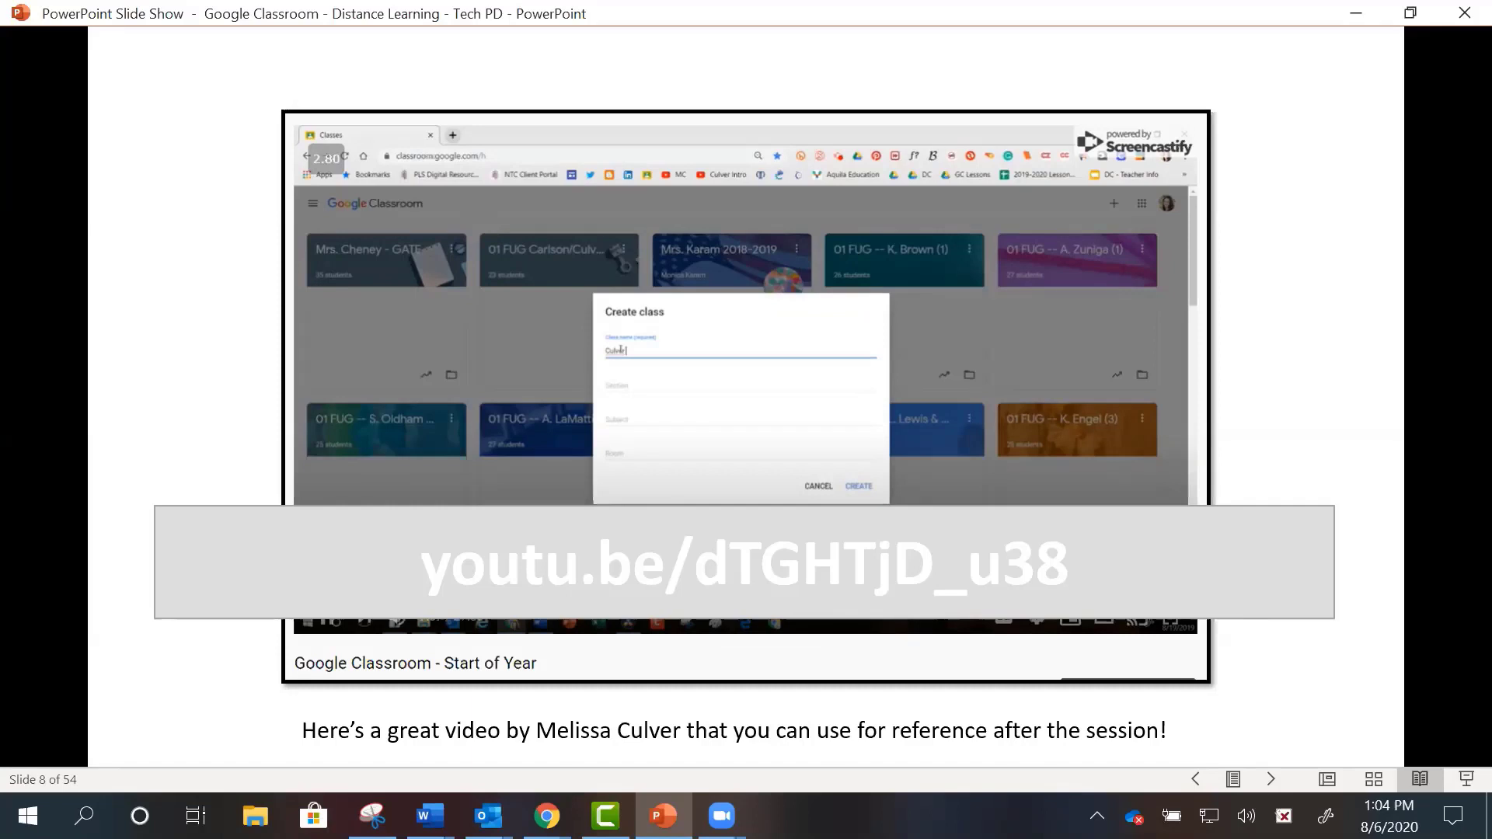
- Advance the slide show to slide 9, 'Get to Classroom'
key(Right)
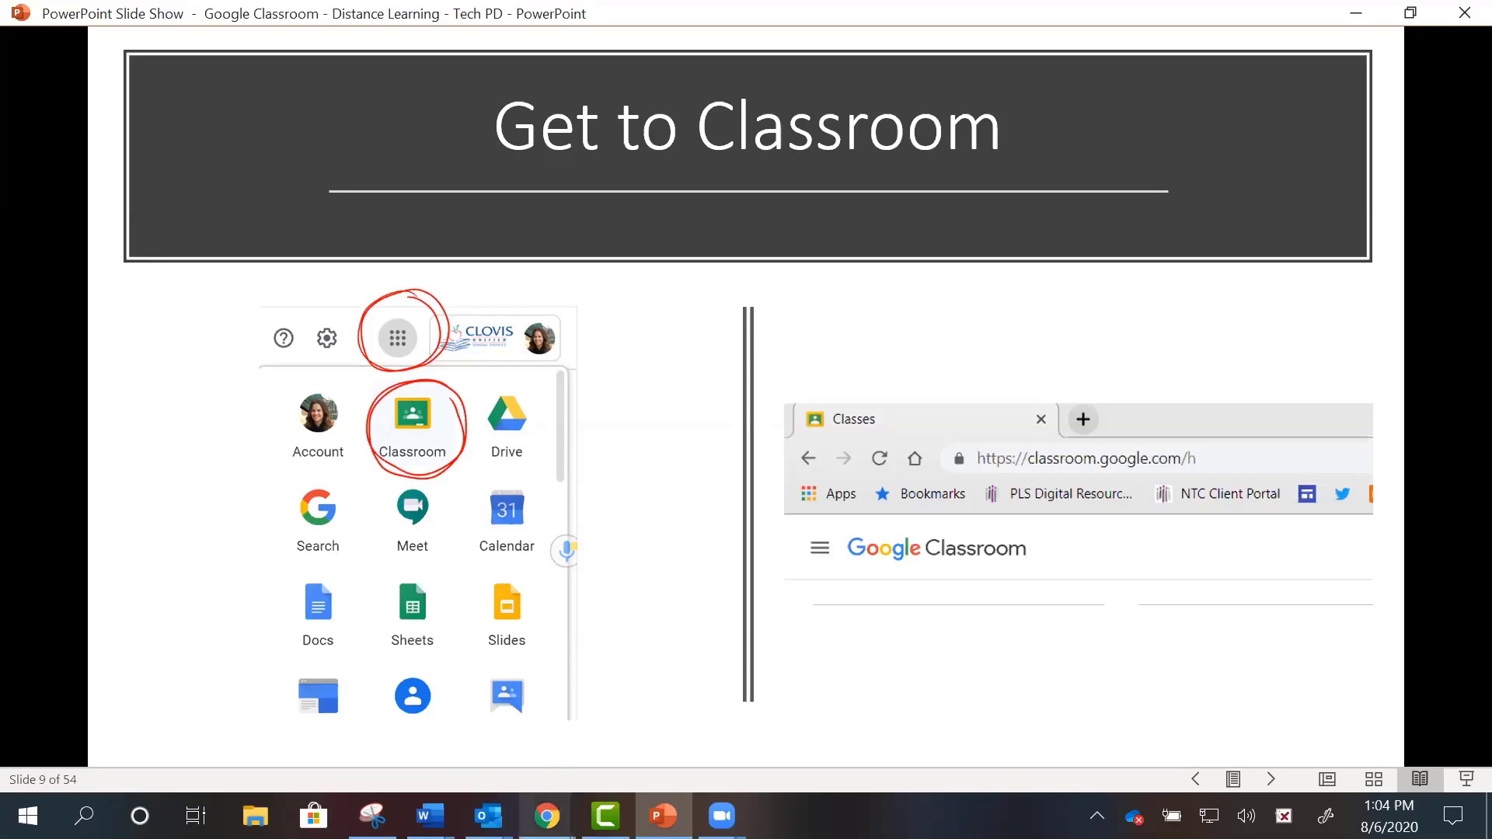
- Switch from the slide show to the Chrome window showing Google Drive's My Drive page
mouse_move(547, 815)
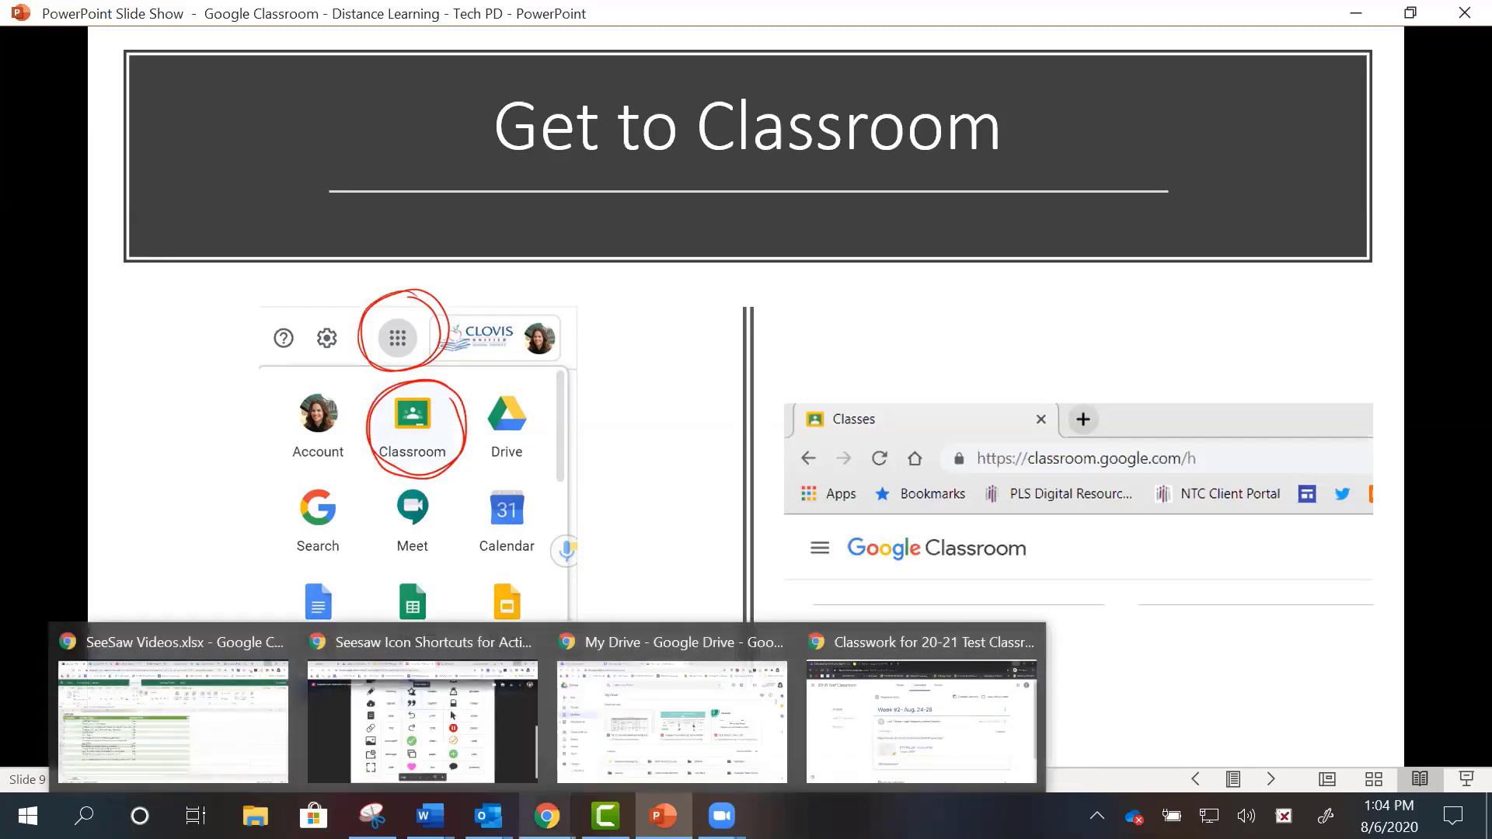
click(617, 753)
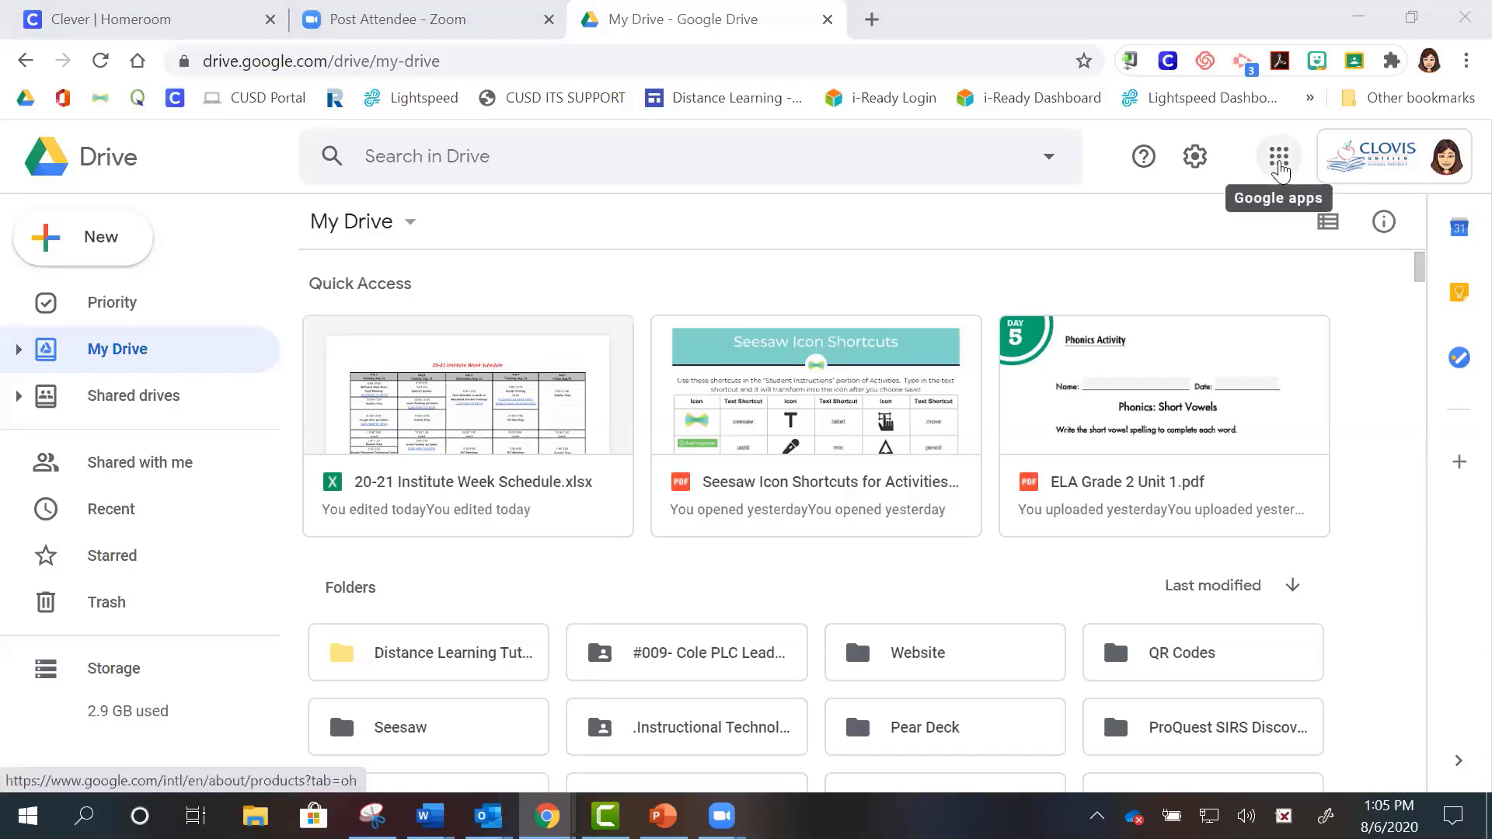
- Launch Google Classroom in a new tab from the Google apps grid
click(1279, 162)
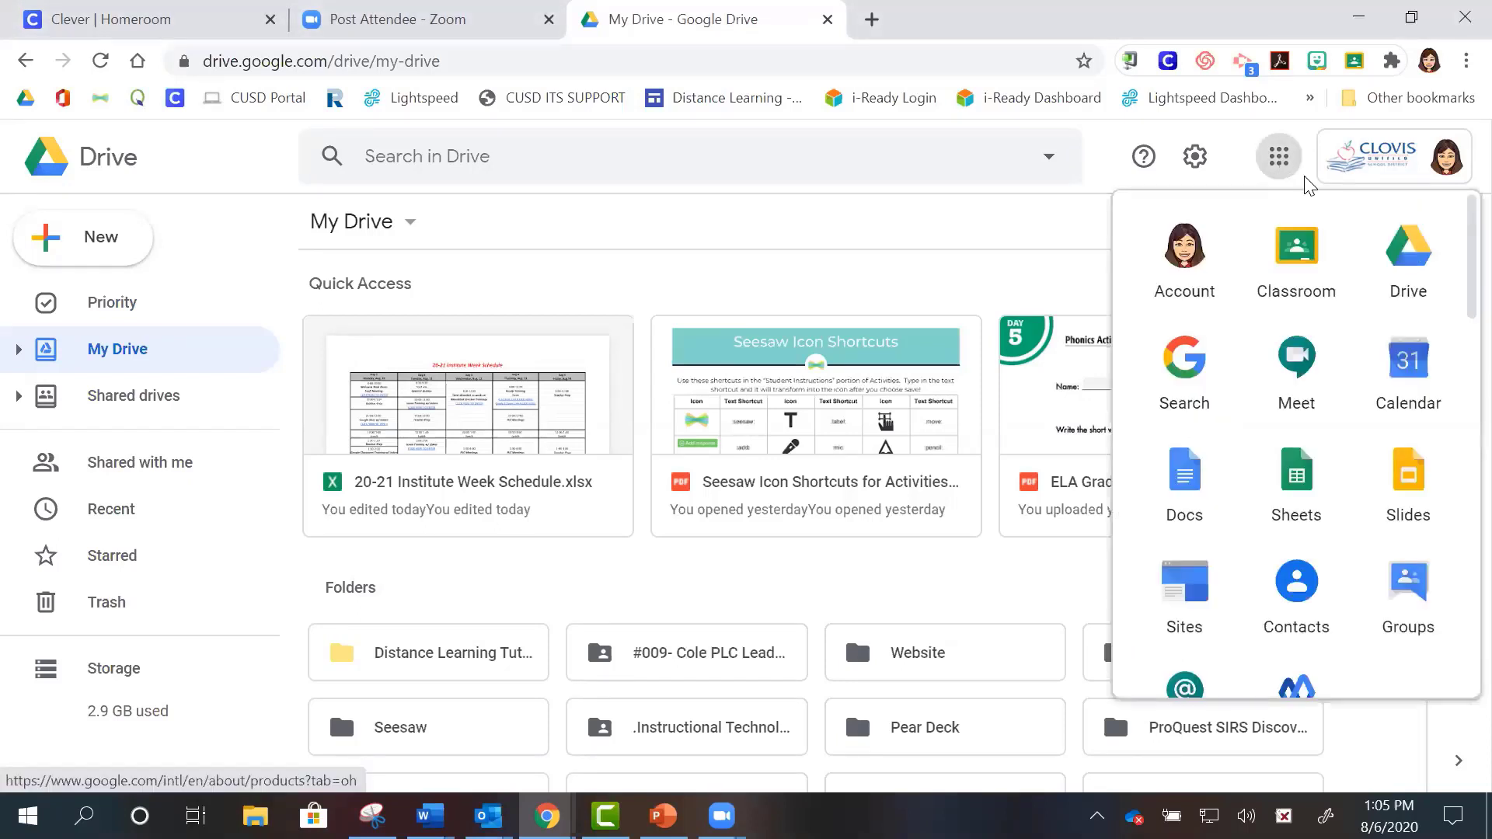
click(1344, 249)
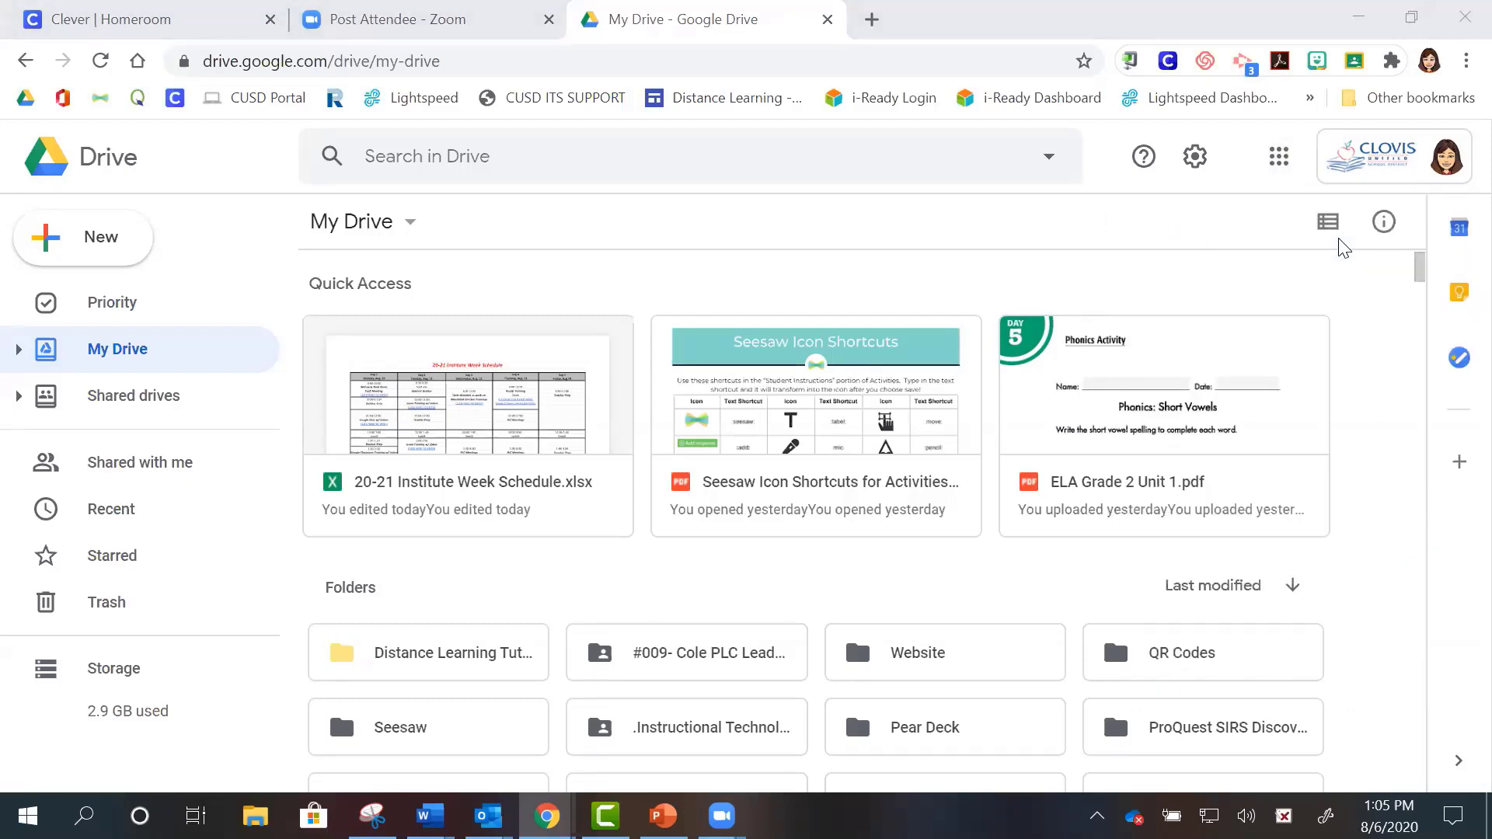
click(1349, 283)
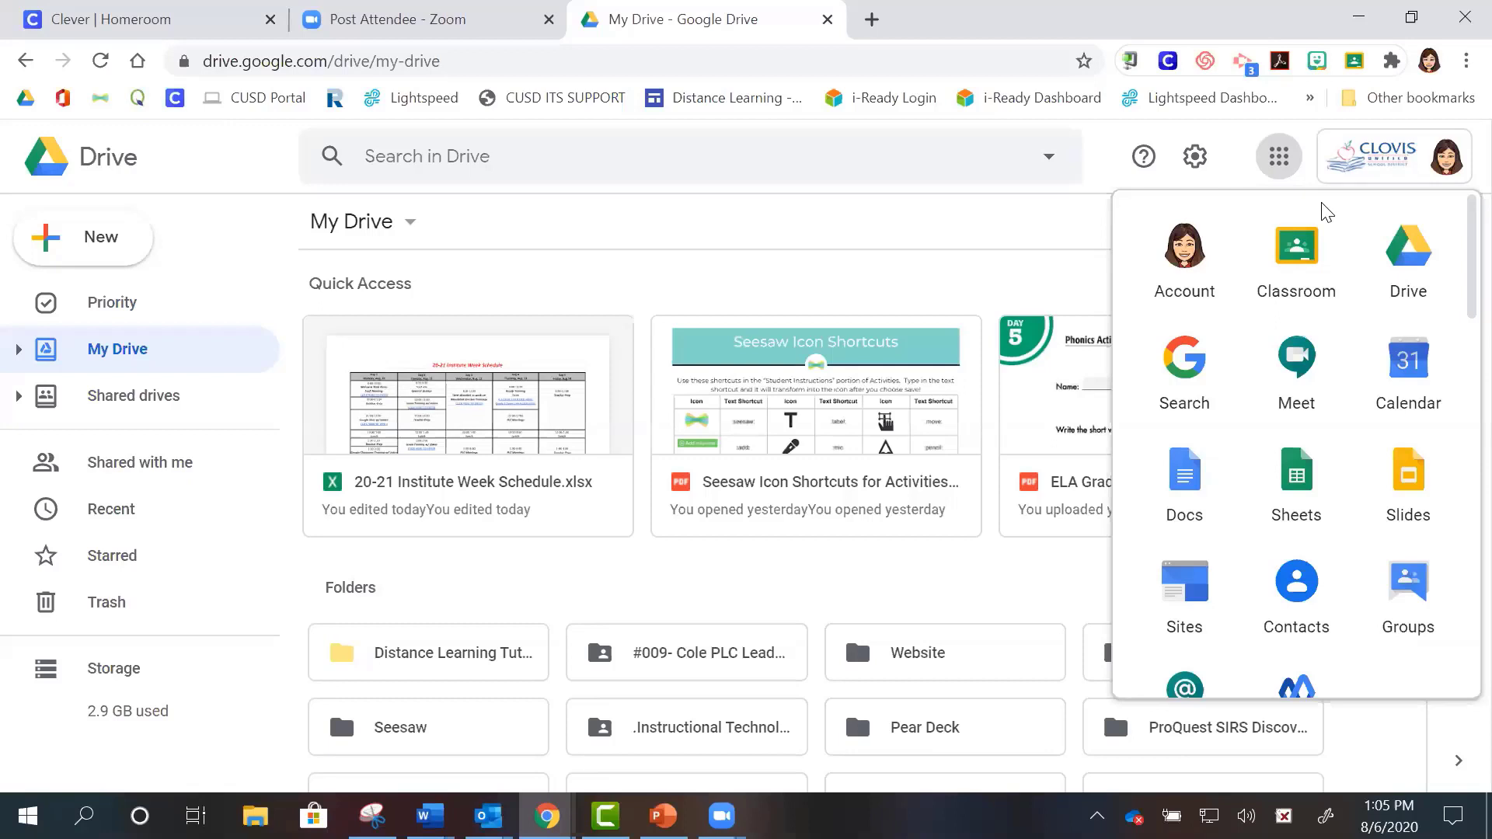
mouse_move(1296, 263)
mouse_down()
mouse_move(1322, 390)
mouse_move(1185, 433)
mouse_move(1332, 416)
mouse_move(1254, 289)
mouse_move(1290, 263)
mouse_up()
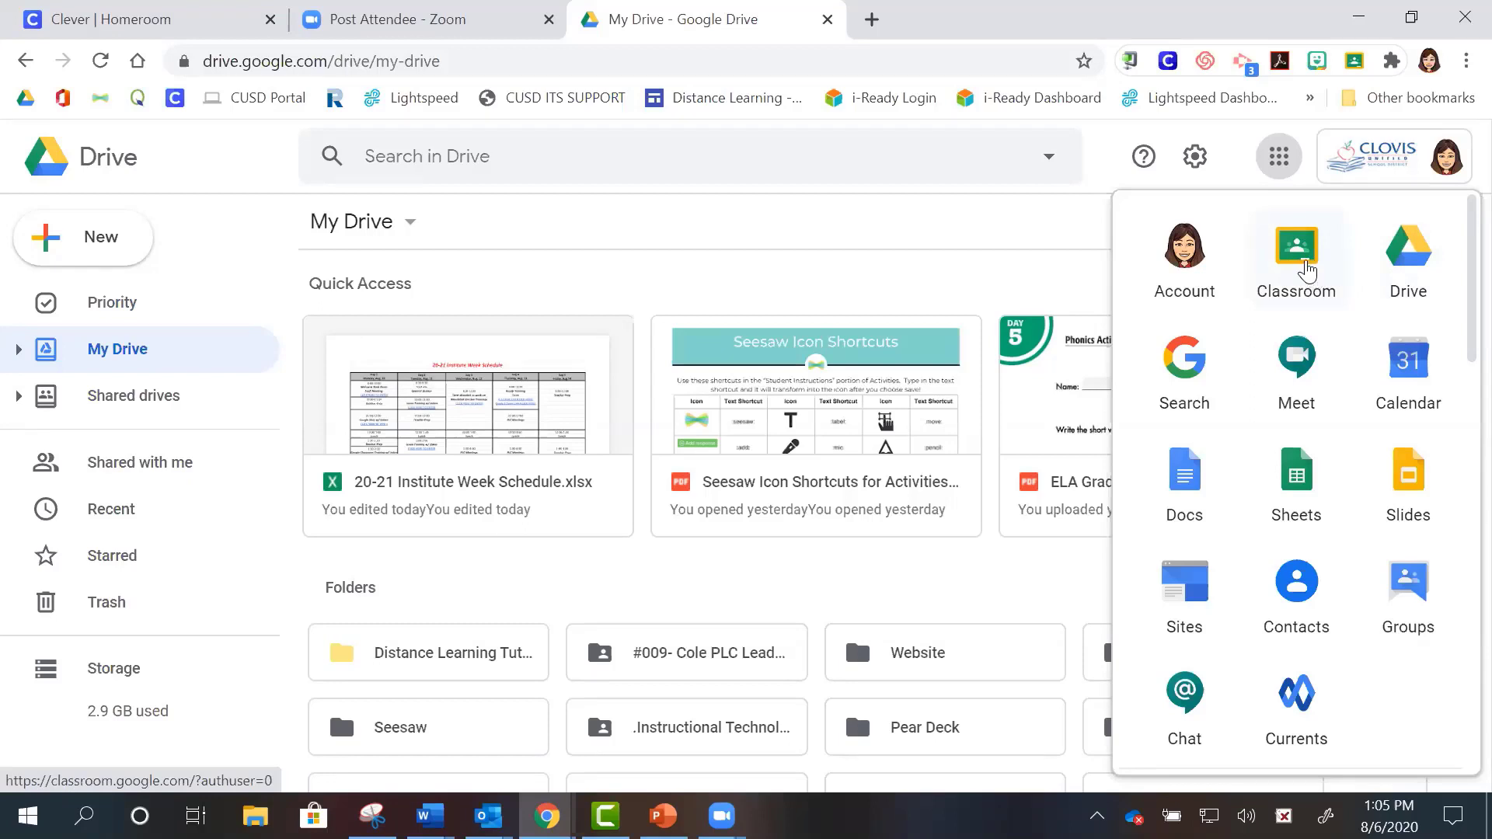
click(1297, 261)
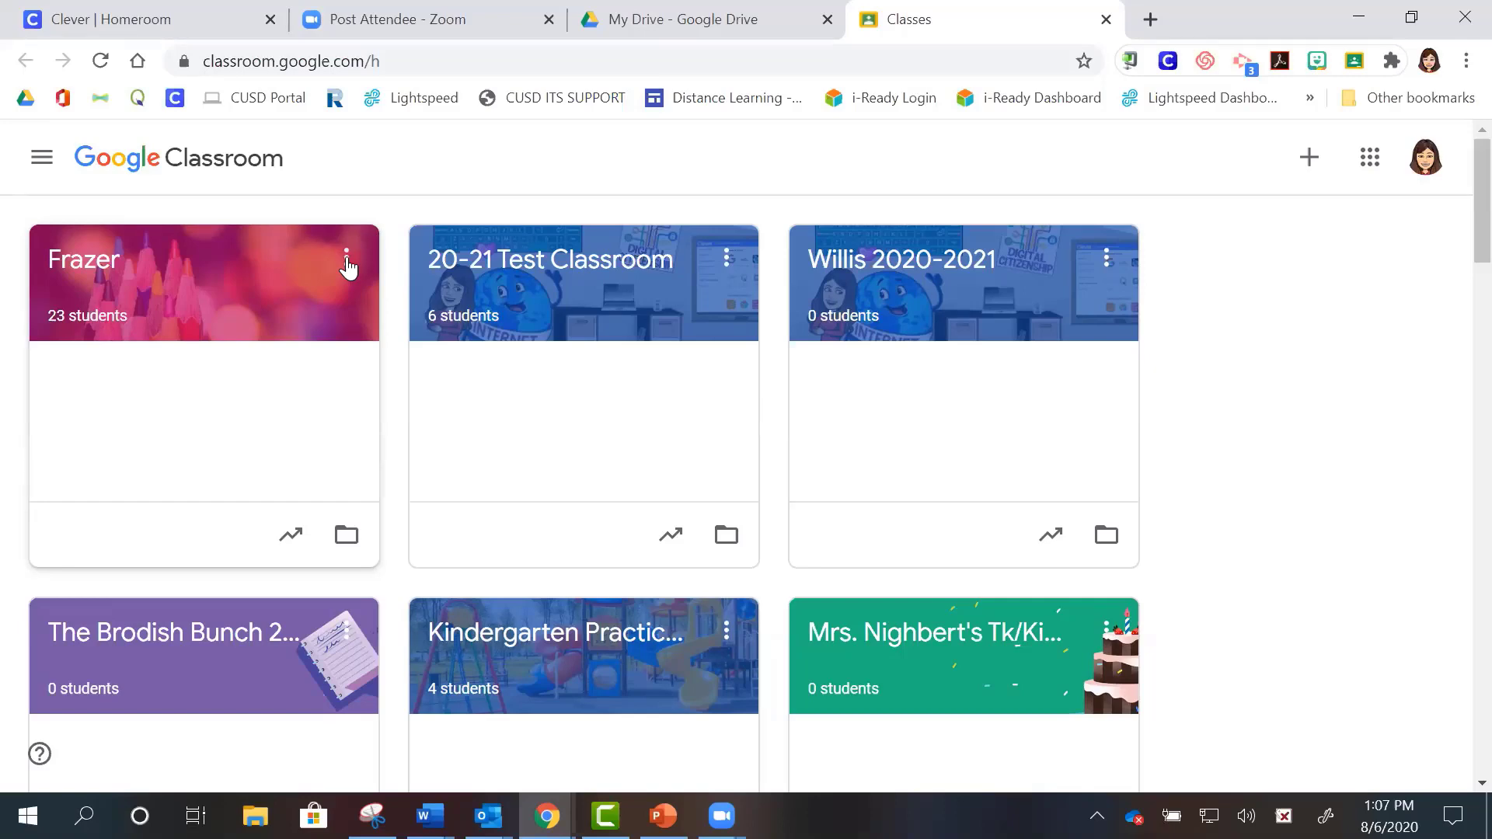
- Archive the Frazer class from its card menu and confirm the archive
click(347, 259)
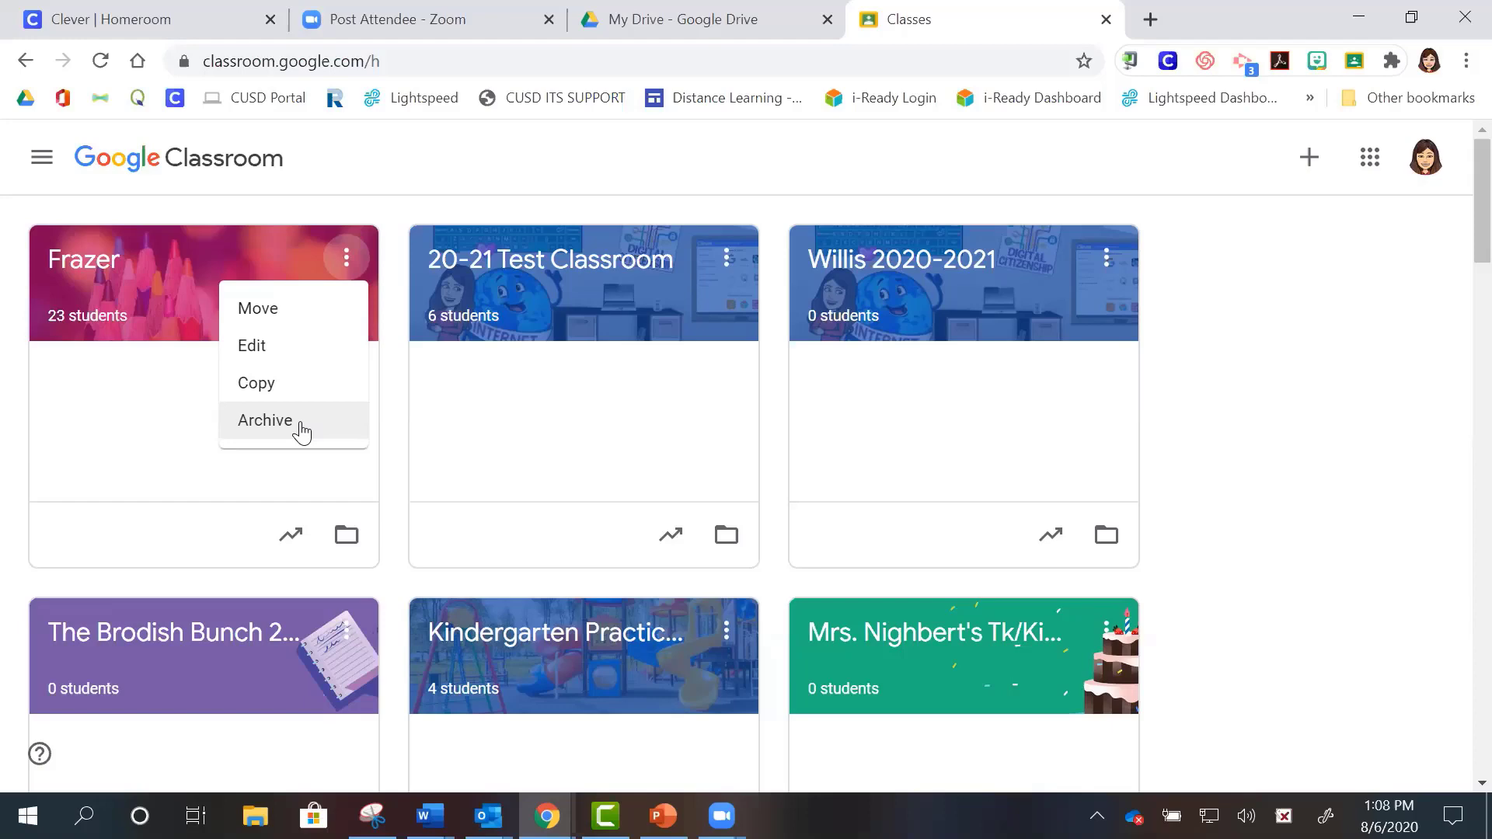
click(272, 423)
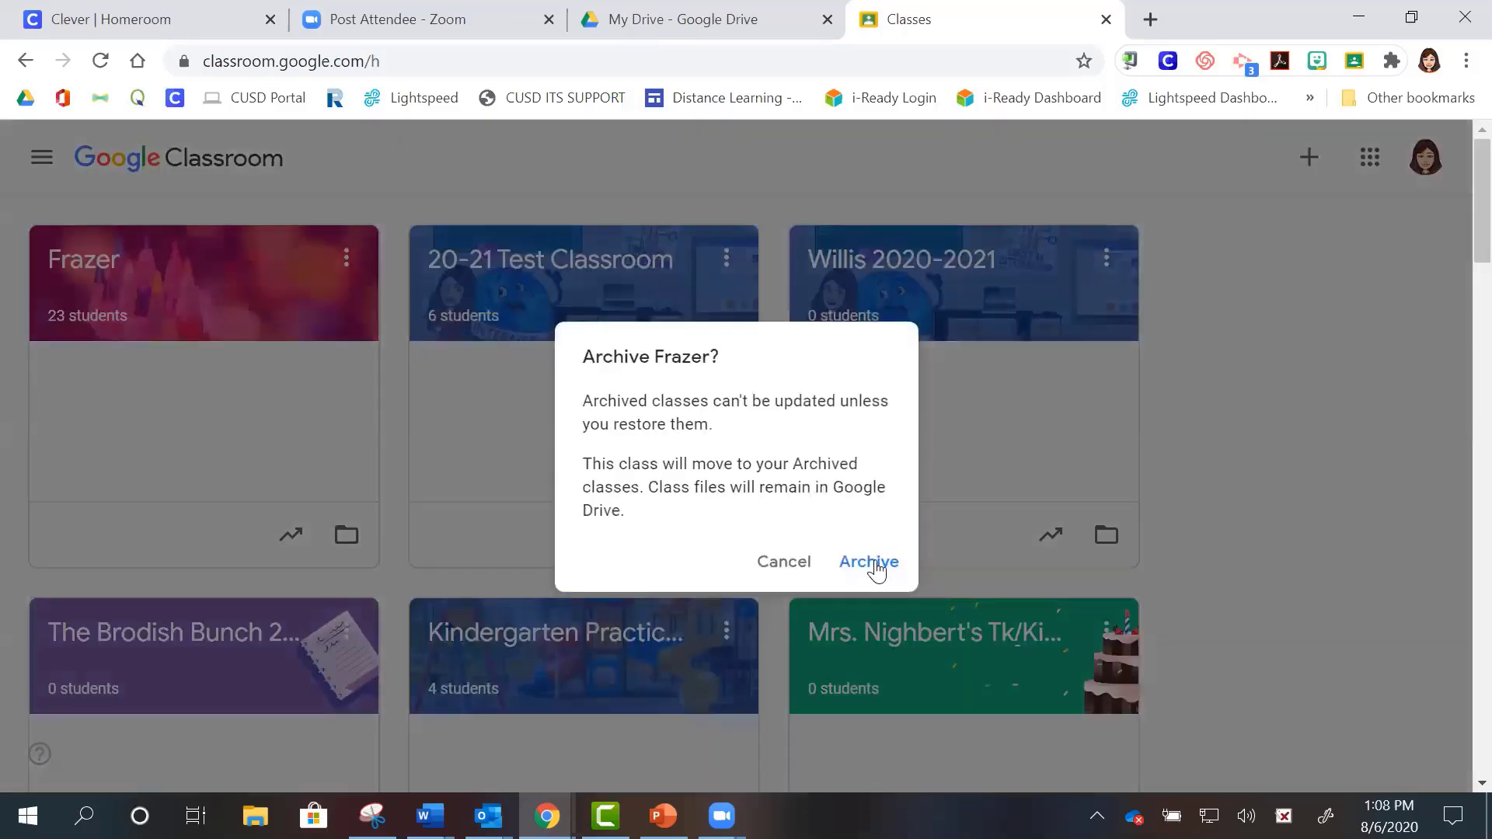
click(875, 559)
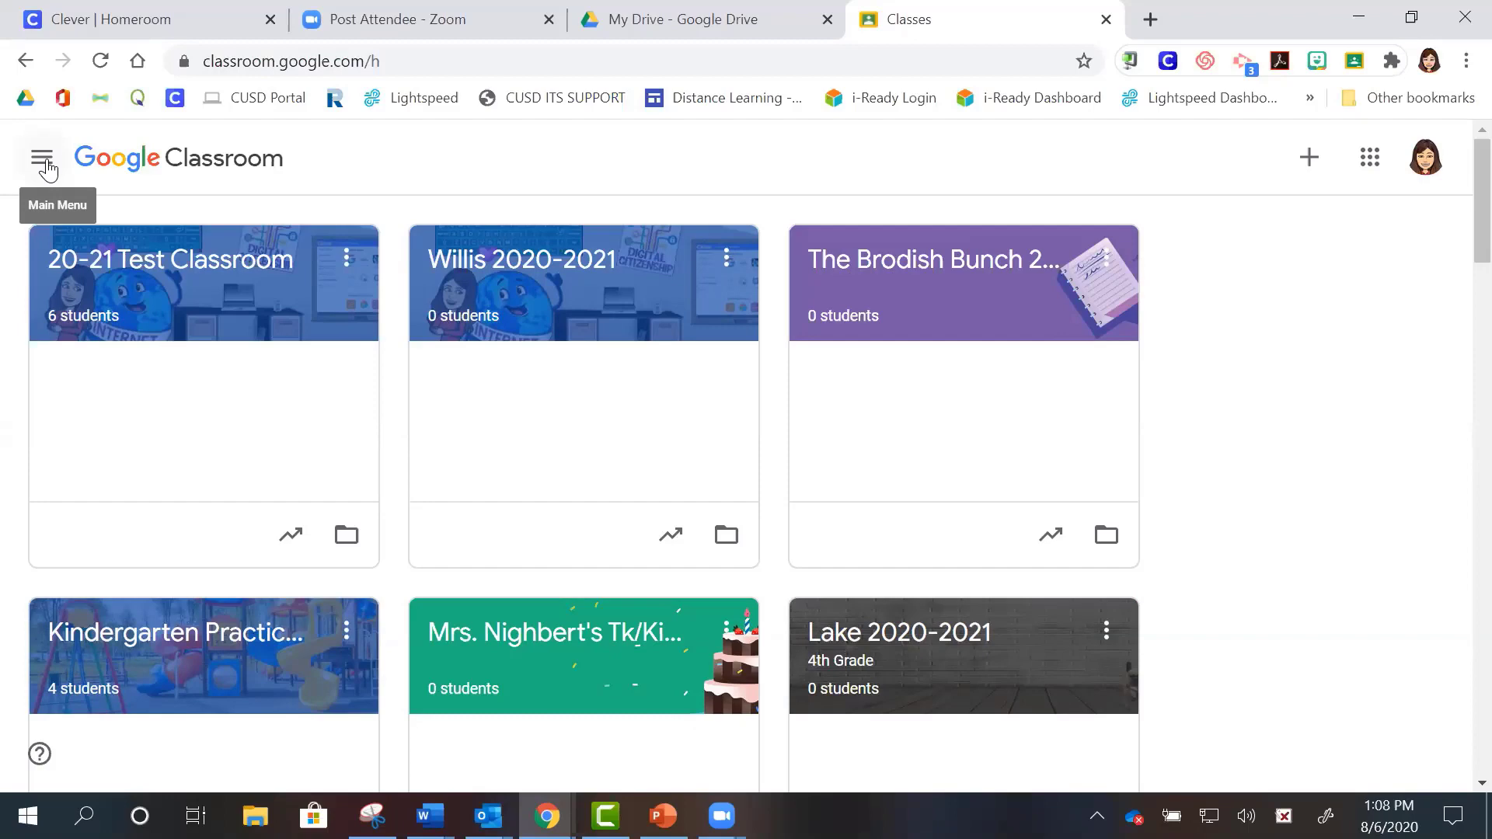
click(42, 159)
drag(342, 200, 347, 654)
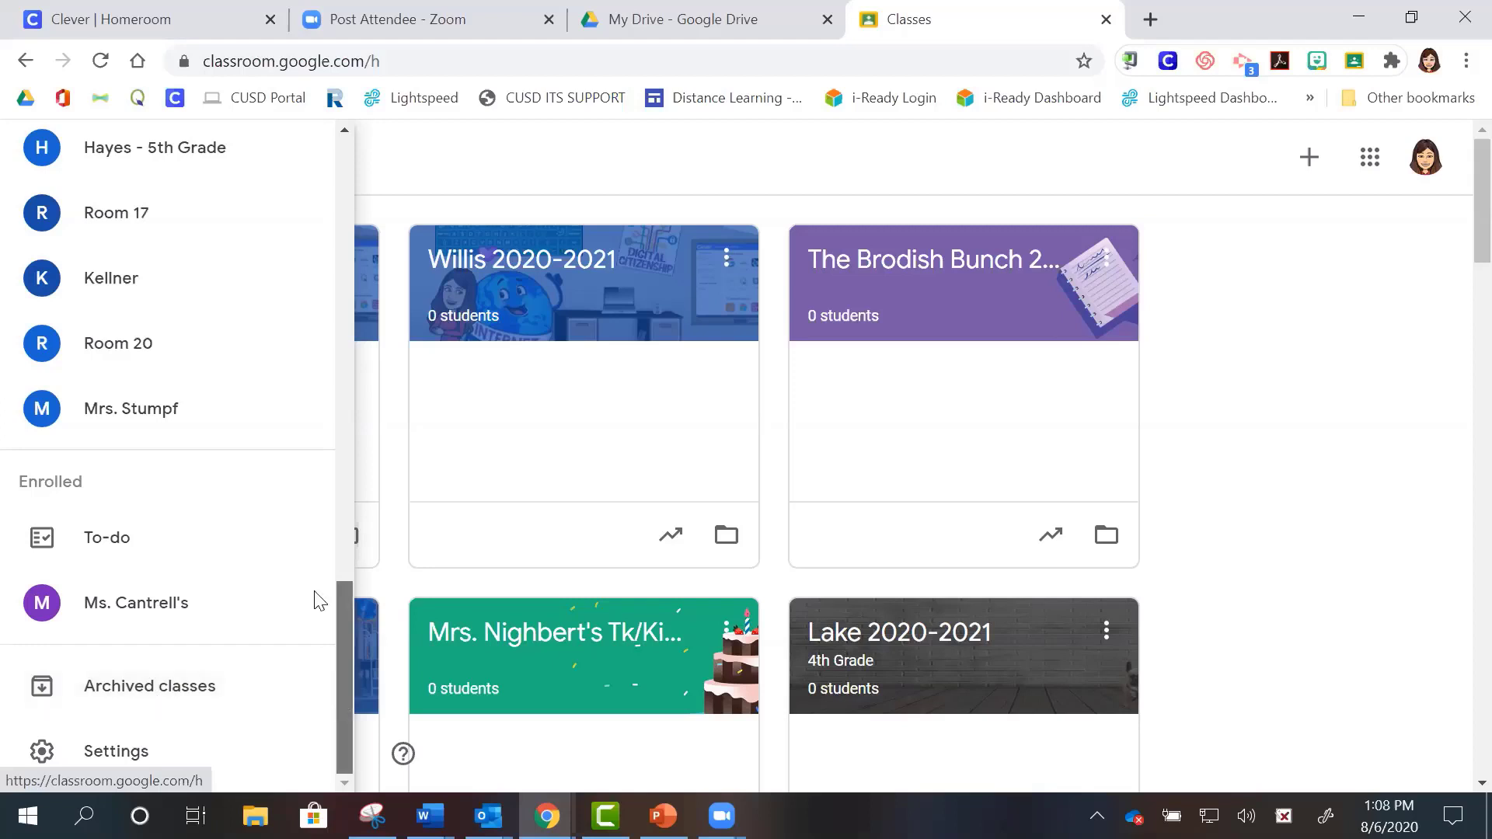
drag(341, 690, 323, 388)
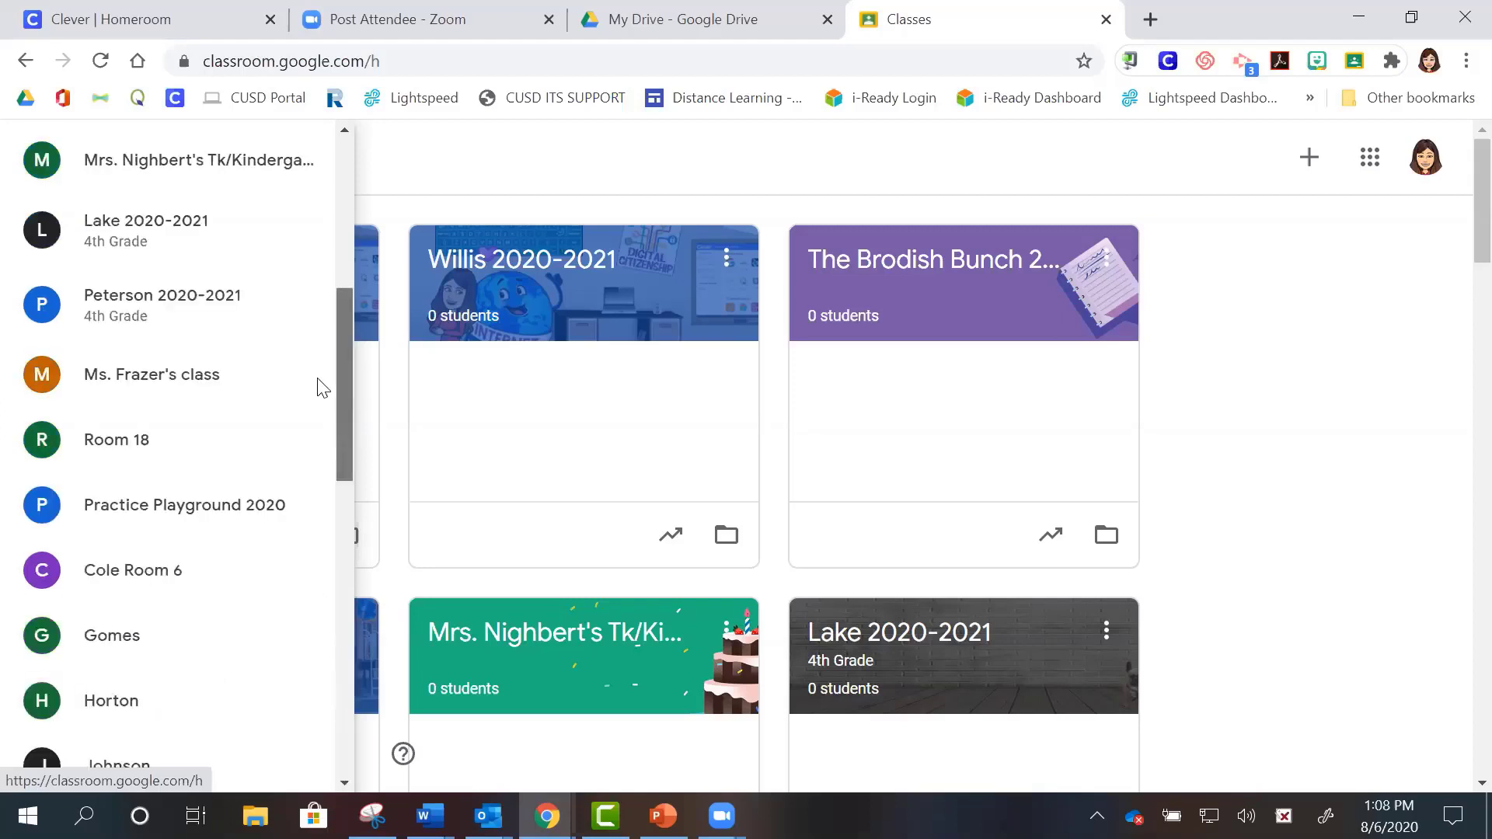
click(412, 177)
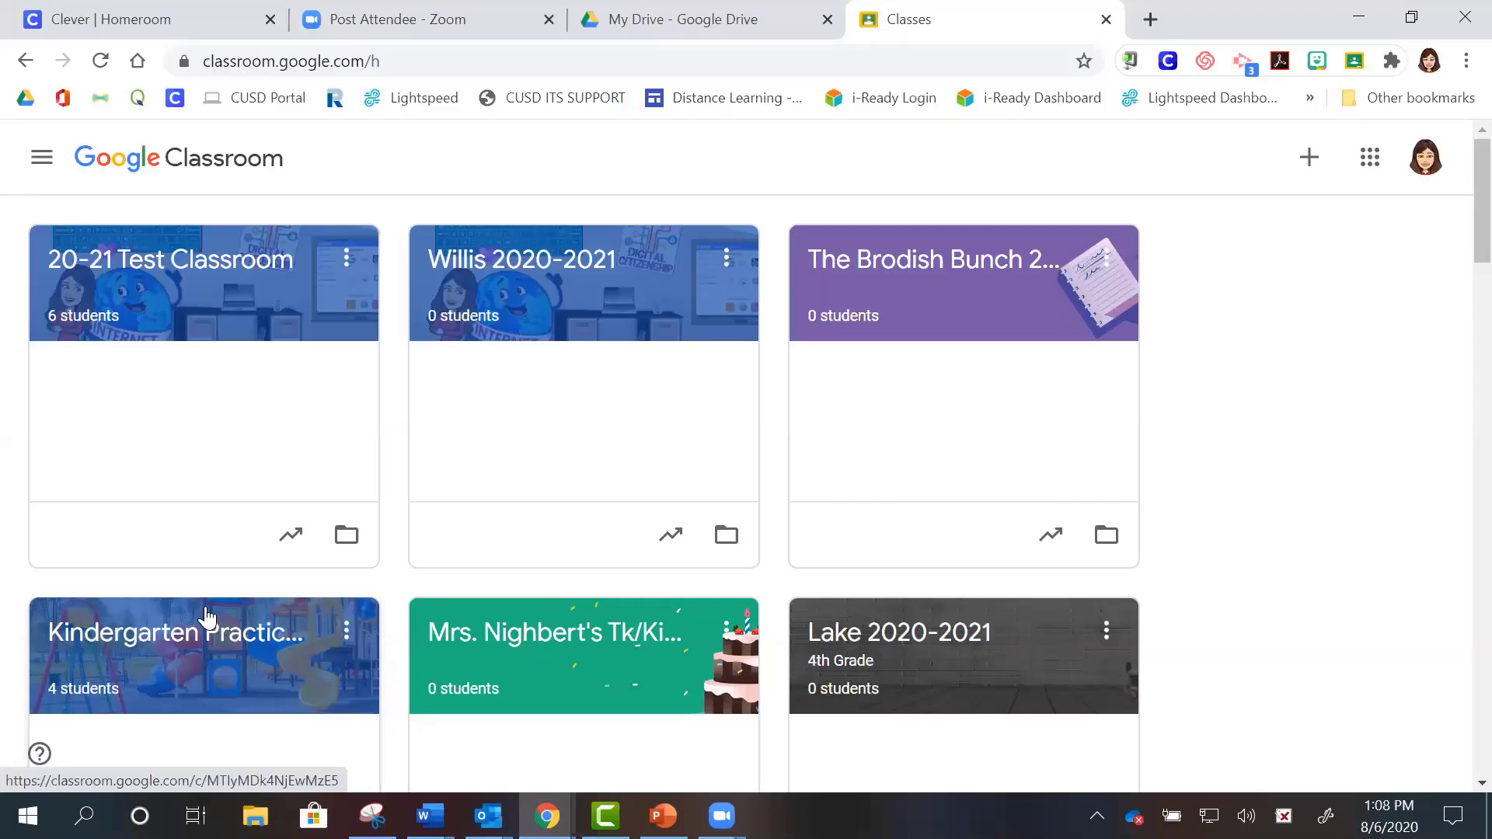
- Drag the Kindergarten Practice Playground card to the first slot on the Classes page
click(247, 675)
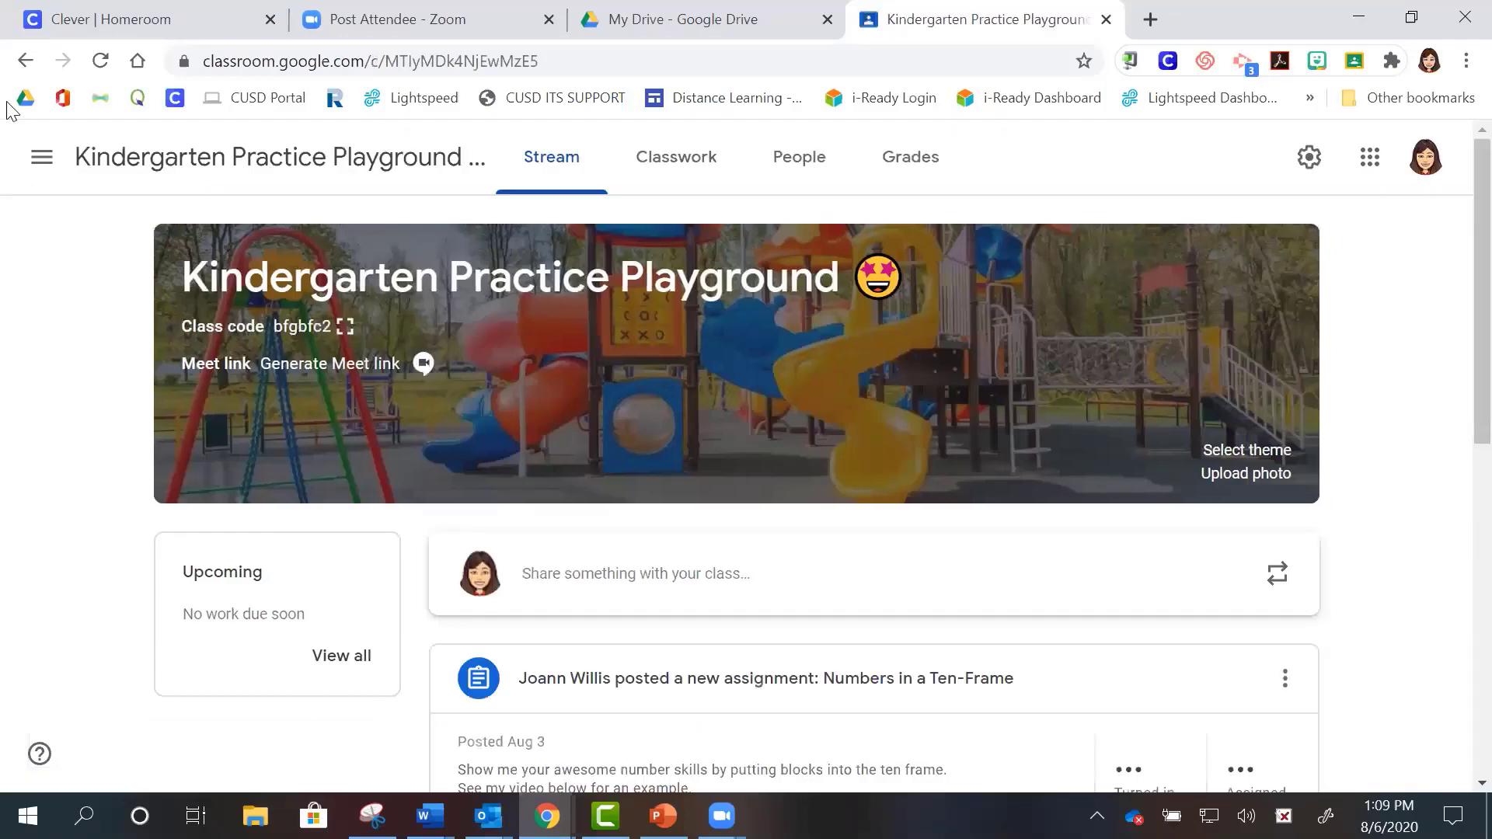
click(26, 60)
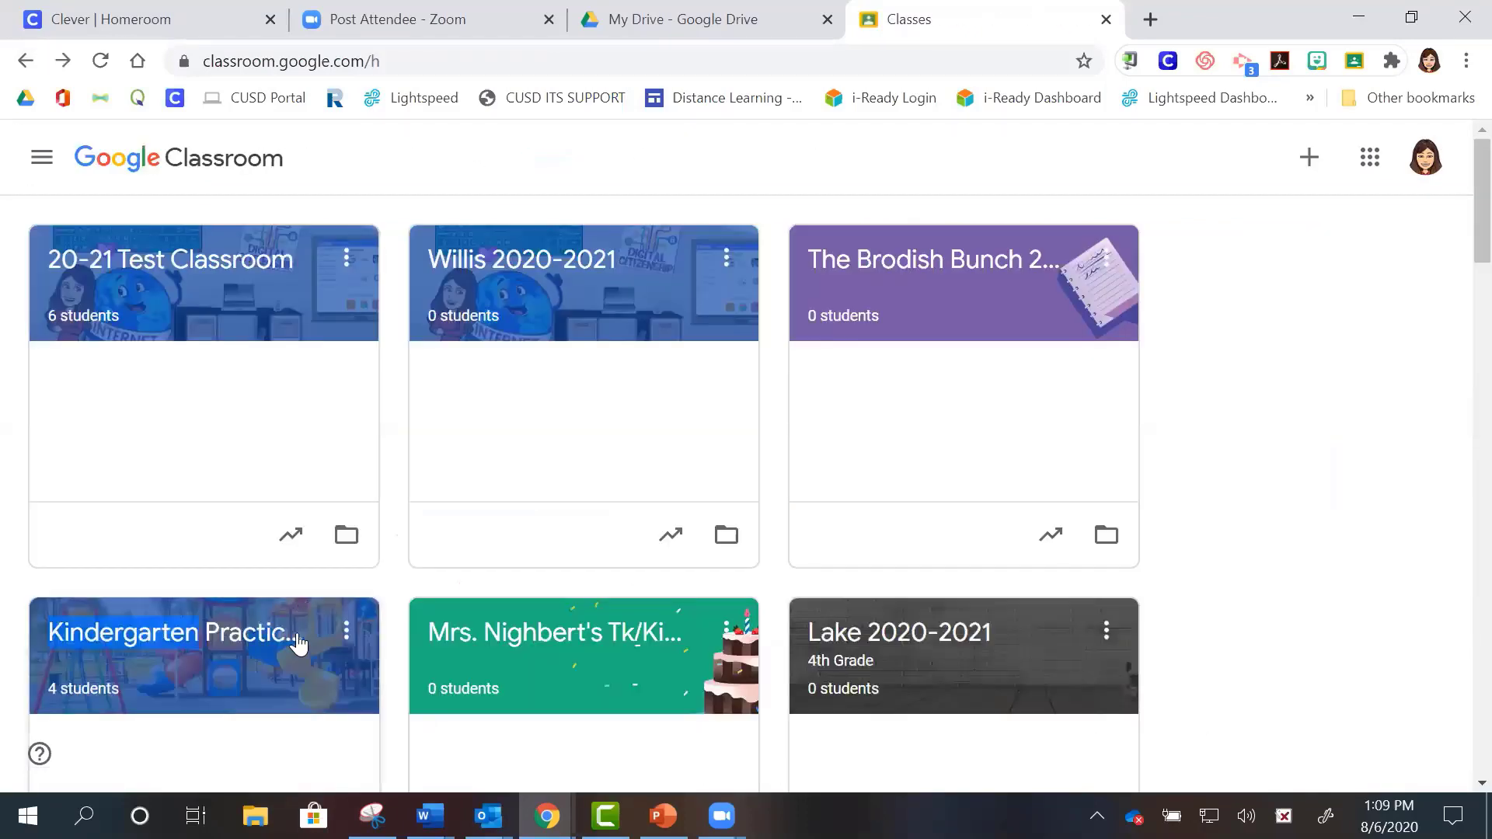
drag(284, 689, 244, 316)
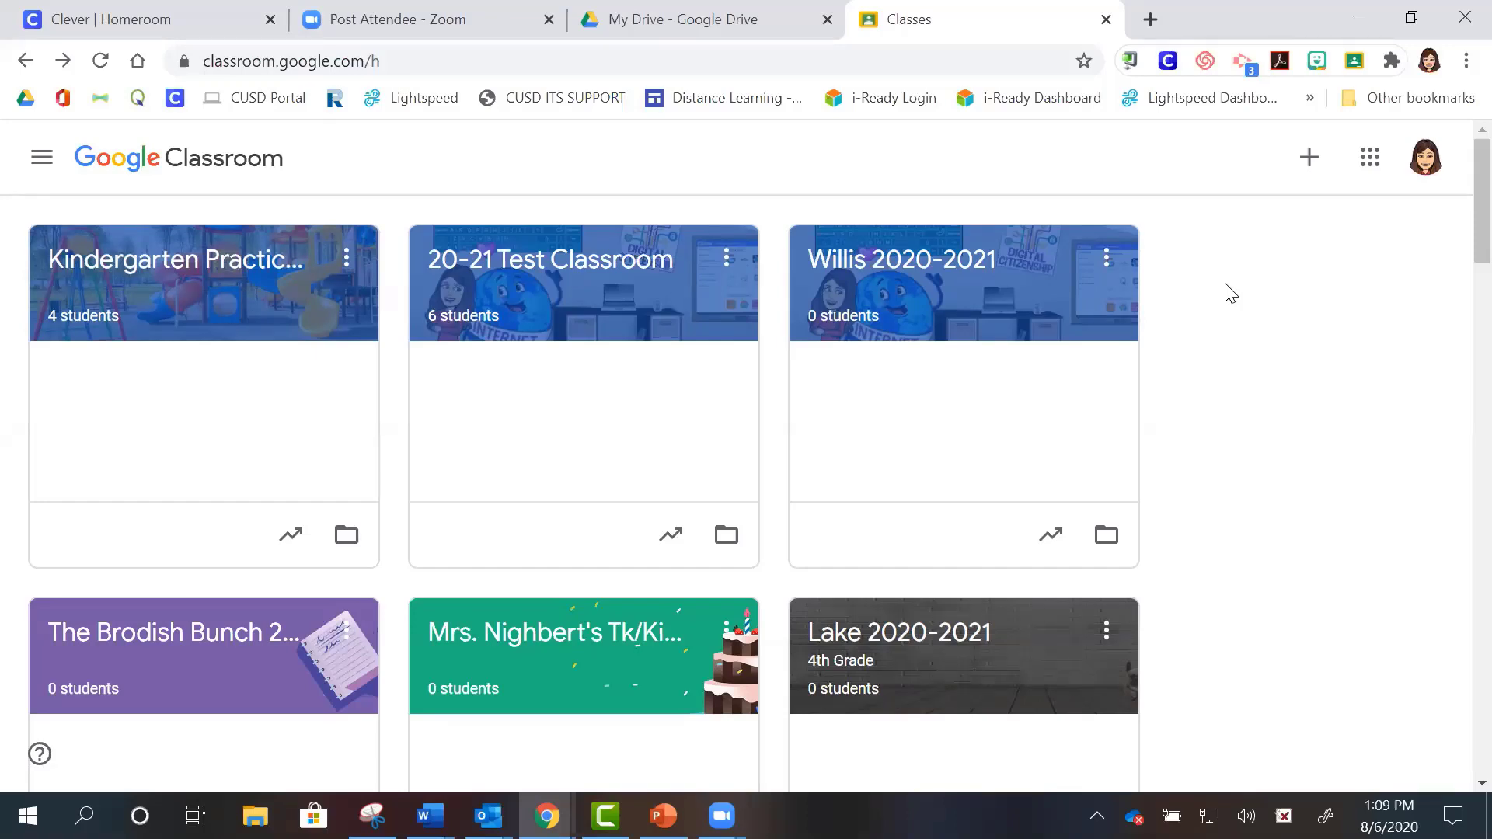
- Show the Create or join a class options from the + button
click(1309, 161)
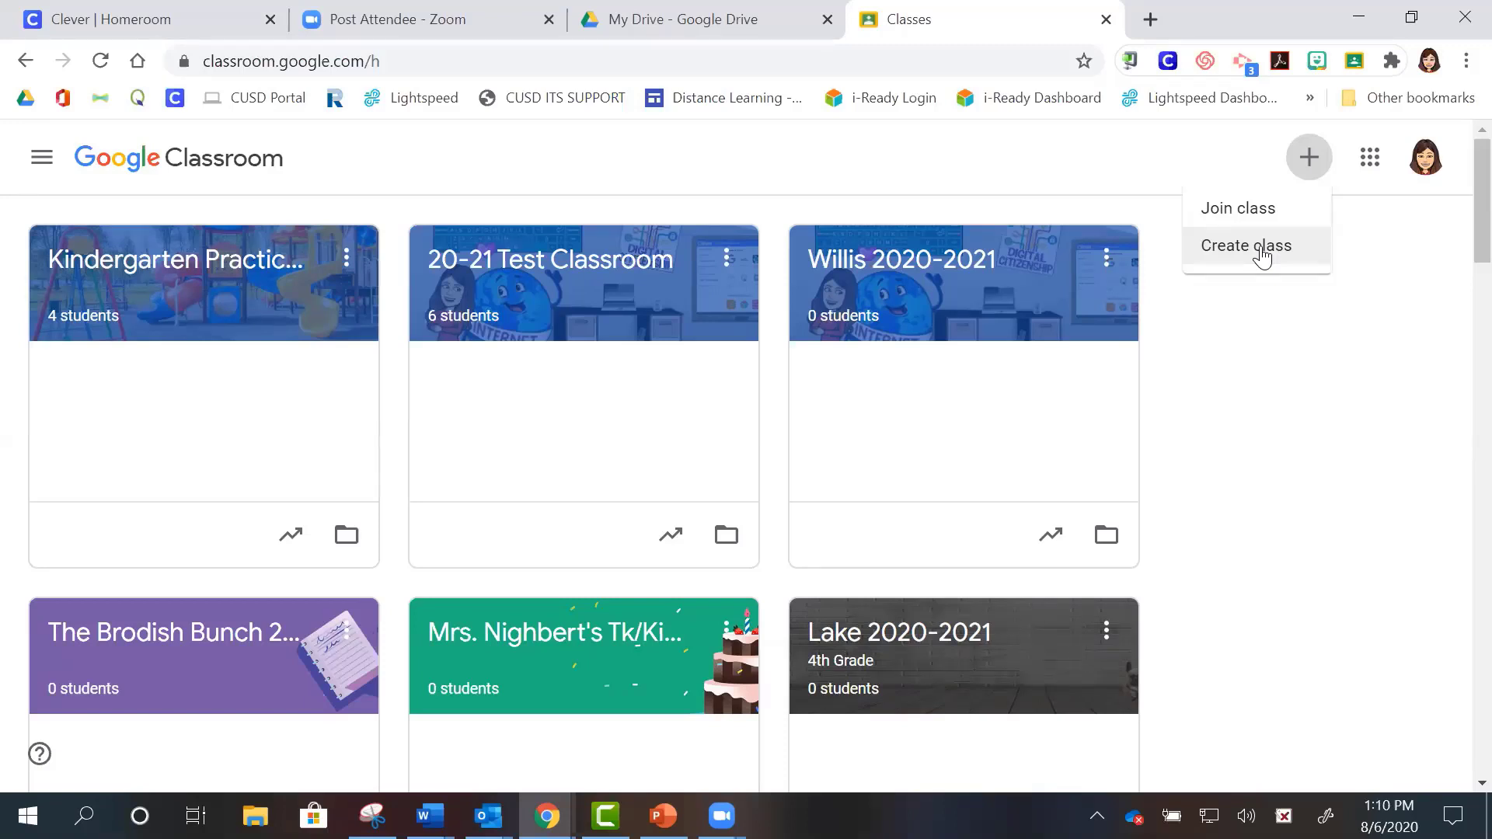
- Choose Create class to bring up the blank new-class form
click(1260, 246)
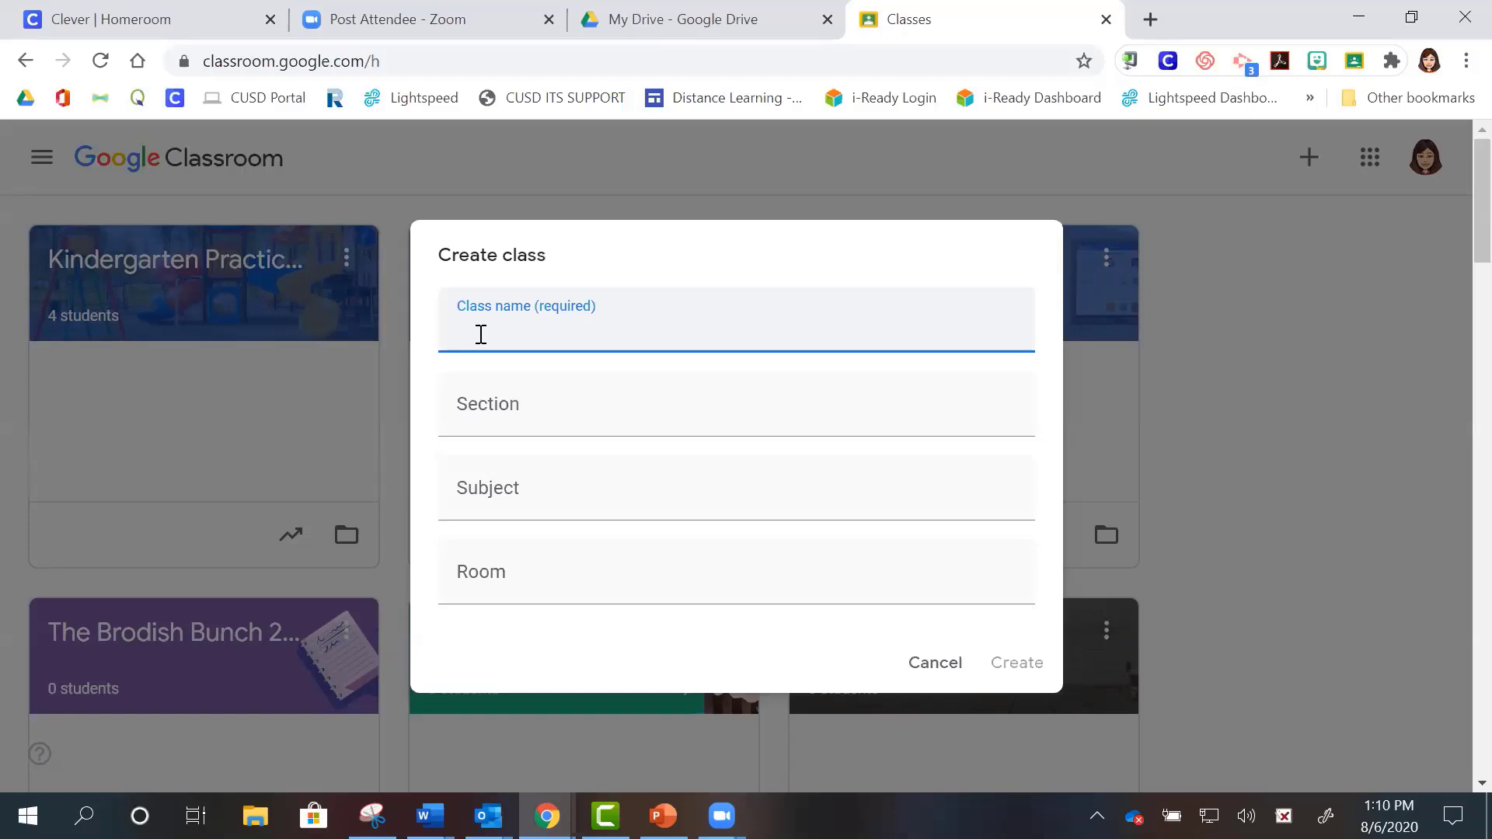
- Enter 'Willis 20/21' in the Class name field
text(Willis 20/21)
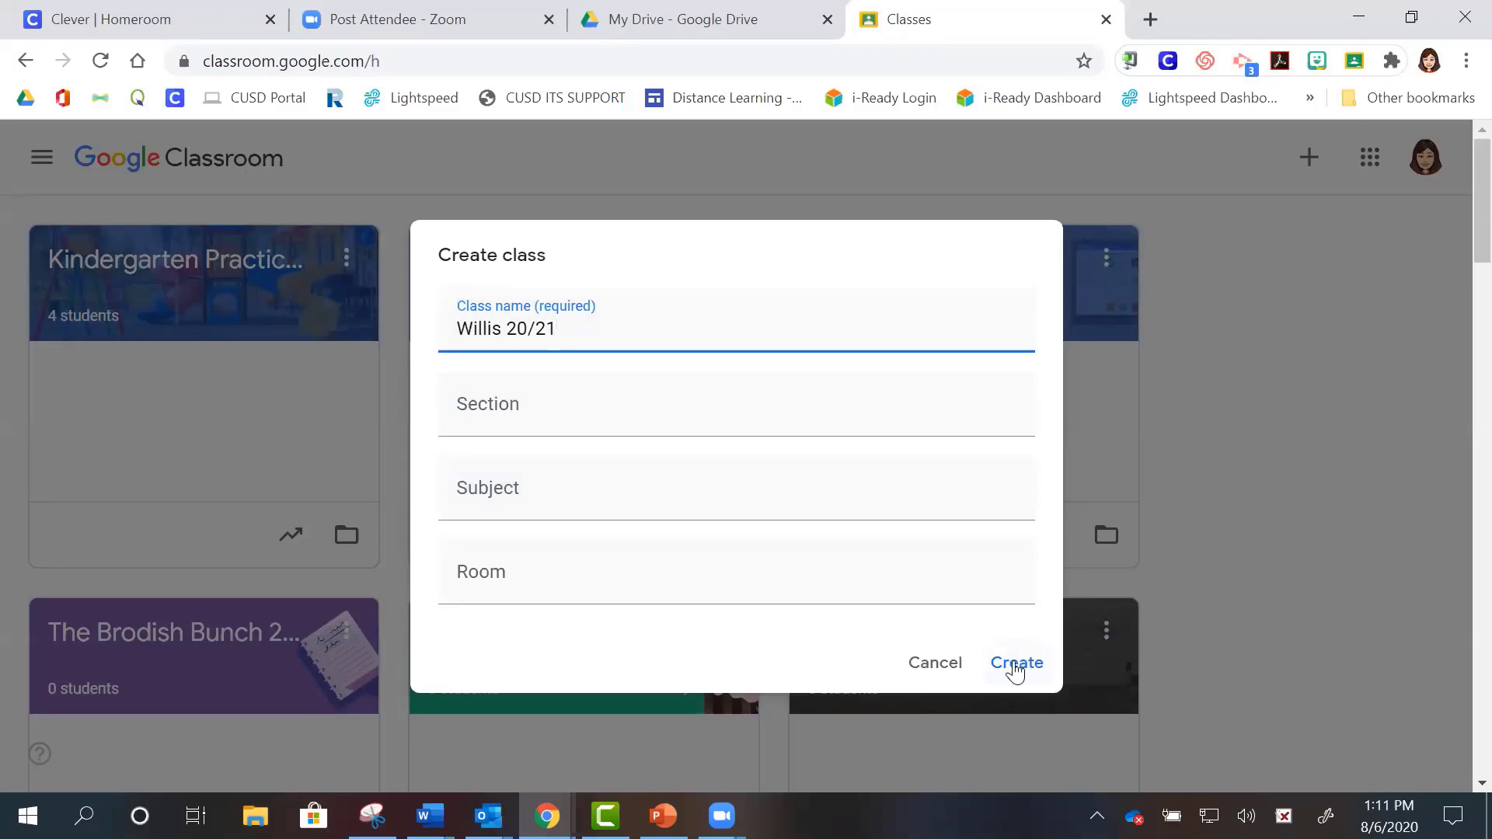
- Create the Willis 20/21 class and open its banner theme Gallery
click(1029, 668)
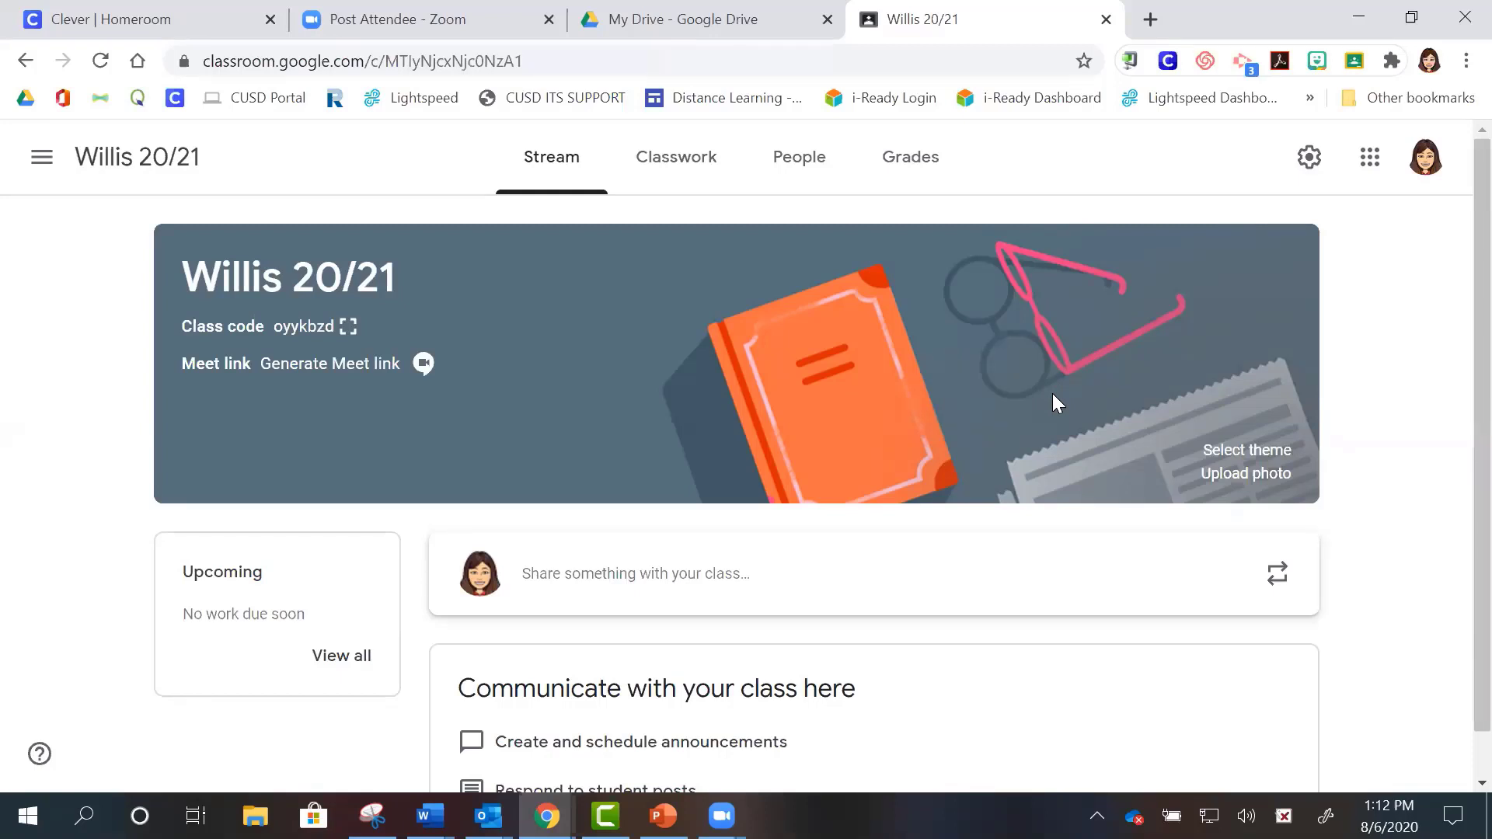
click(1238, 452)
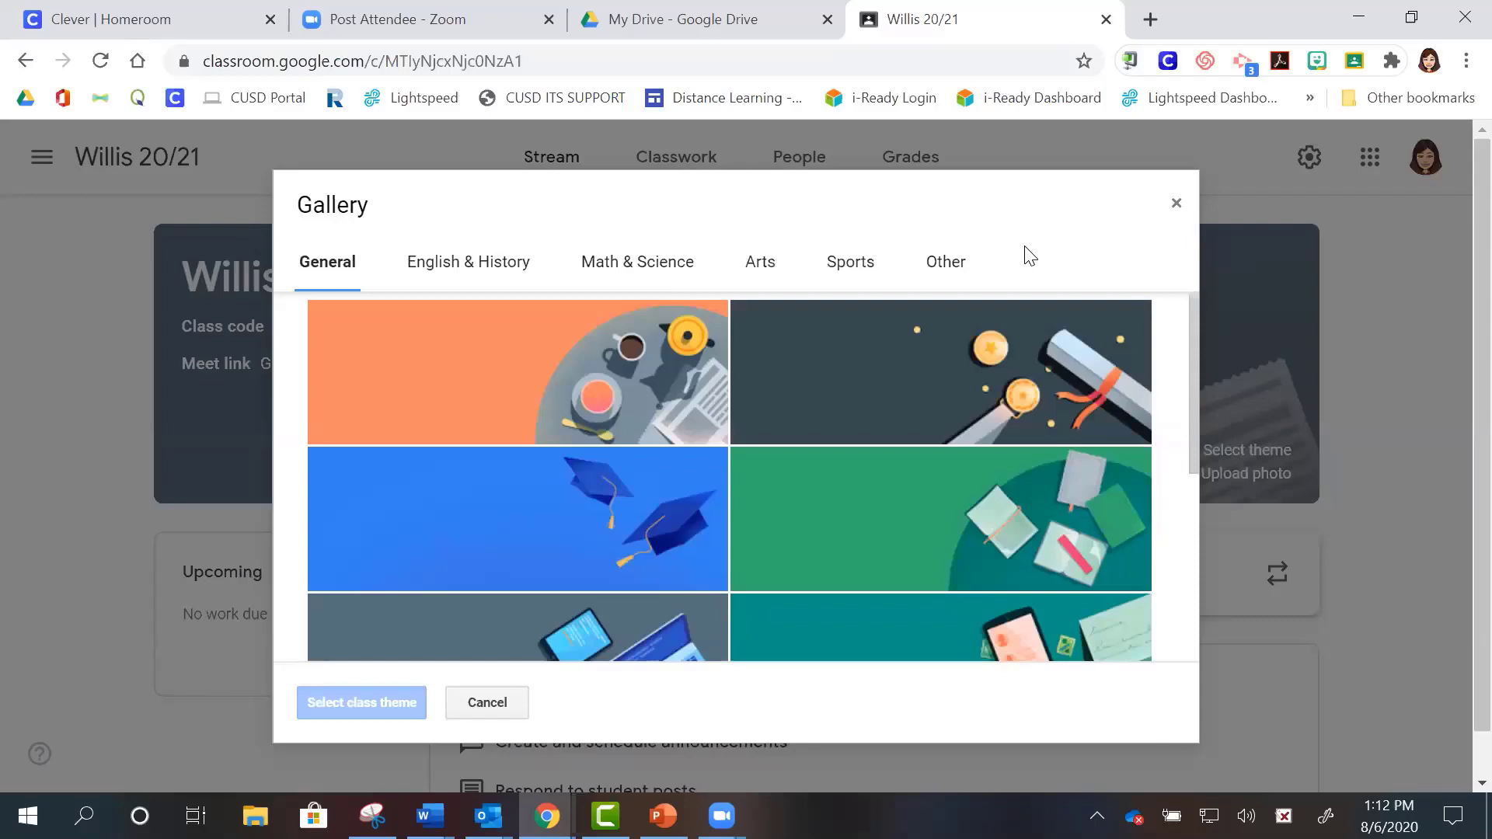
- Apply the purple lab-glassware image from Math & Science as the class theme
click(662, 271)
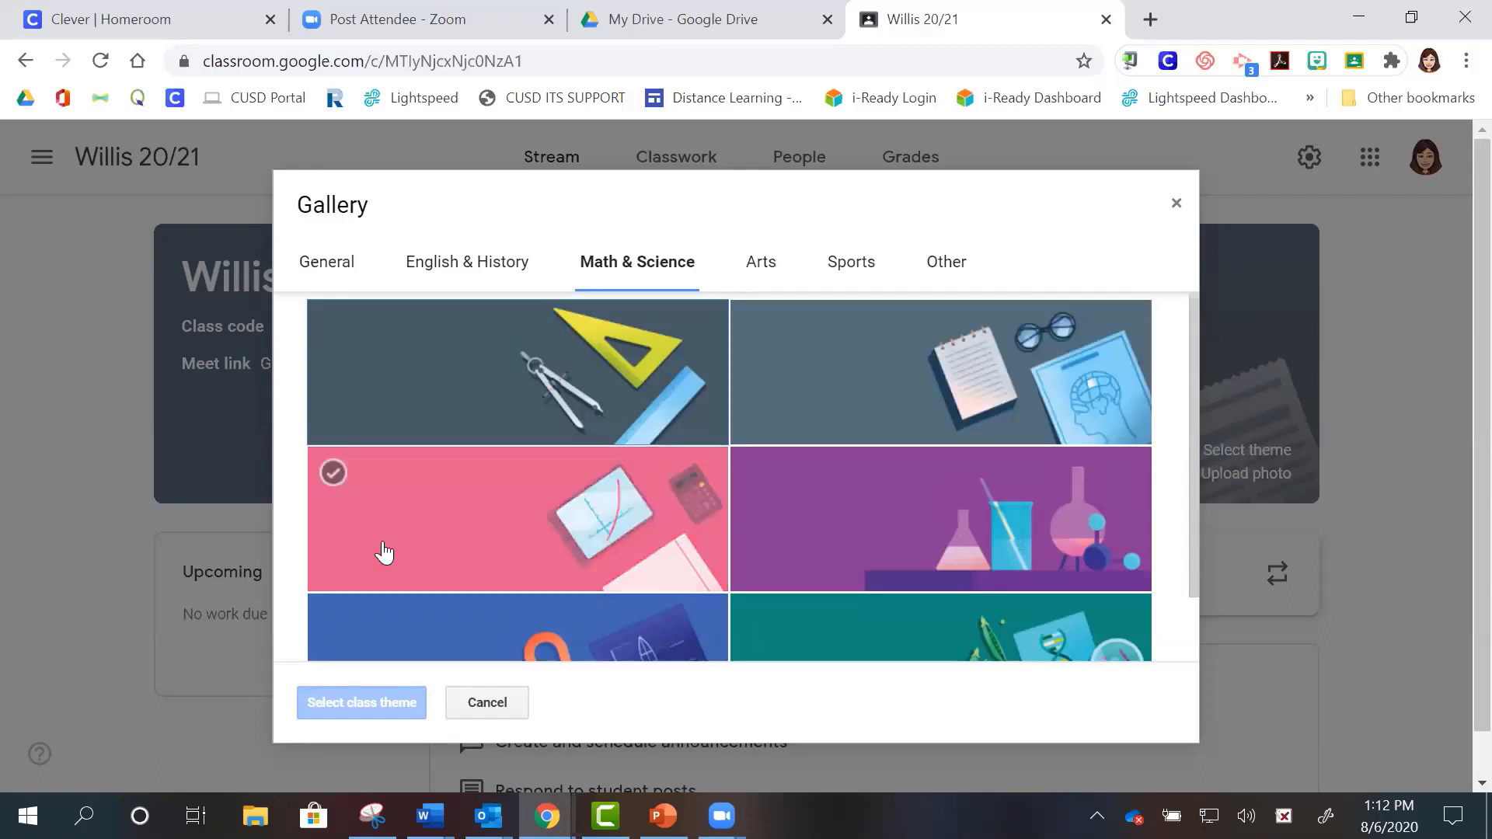
click(838, 522)
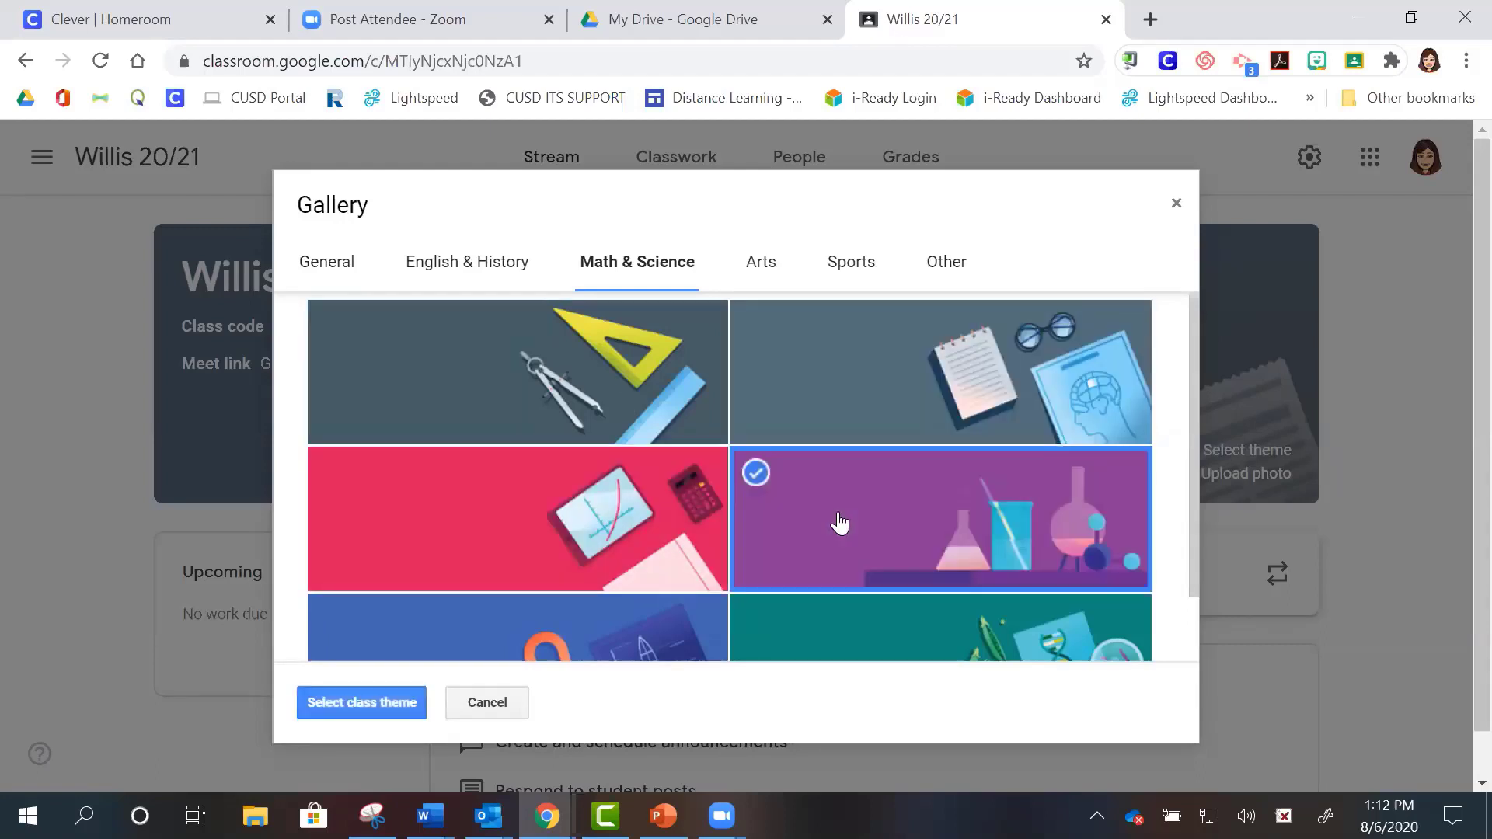
click(367, 702)
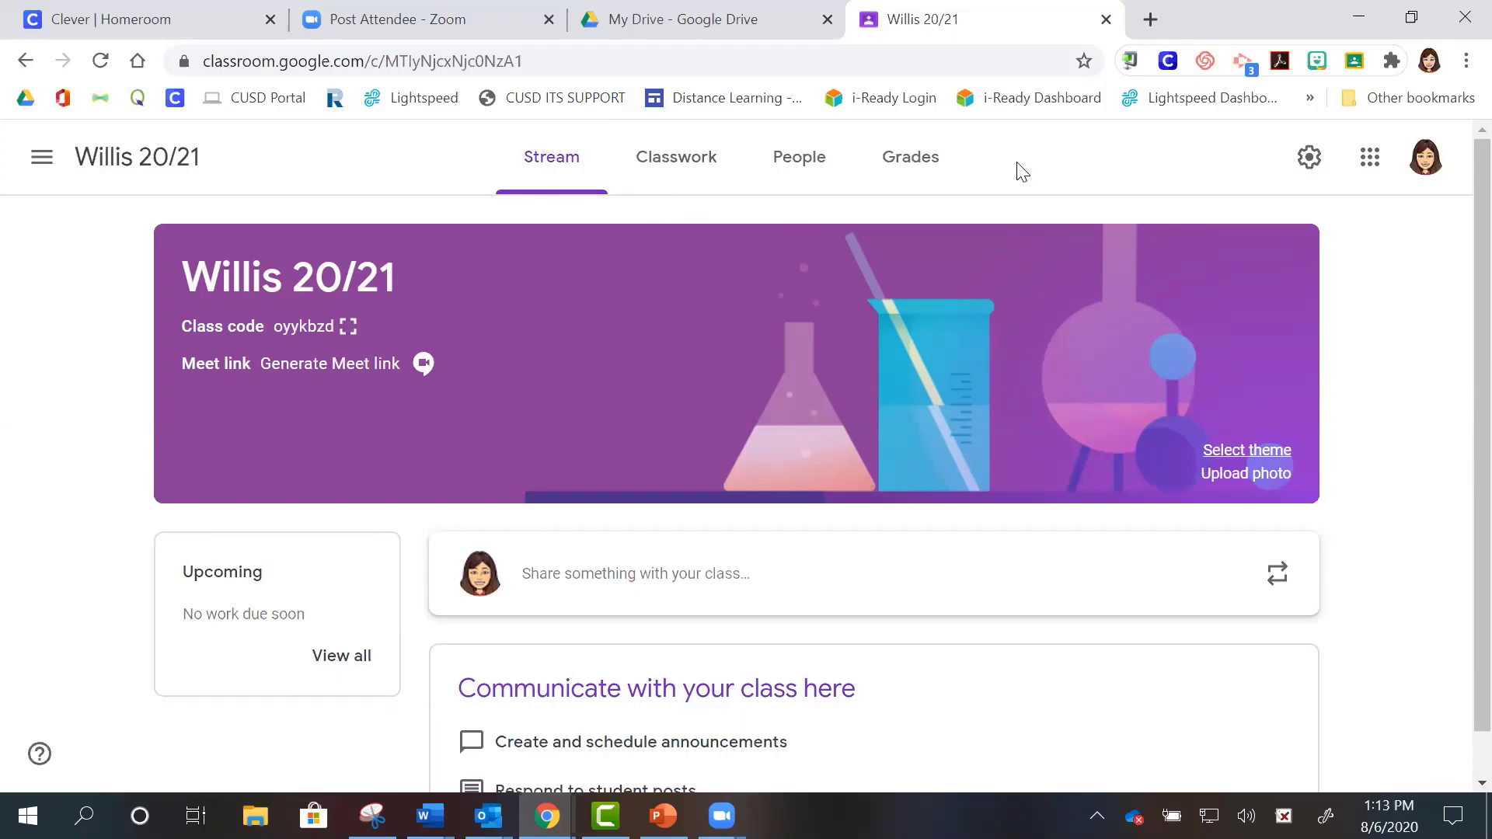
- Upload the 'bit classroom' image from the Pictures folder as a custom banner photo
click(1225, 476)
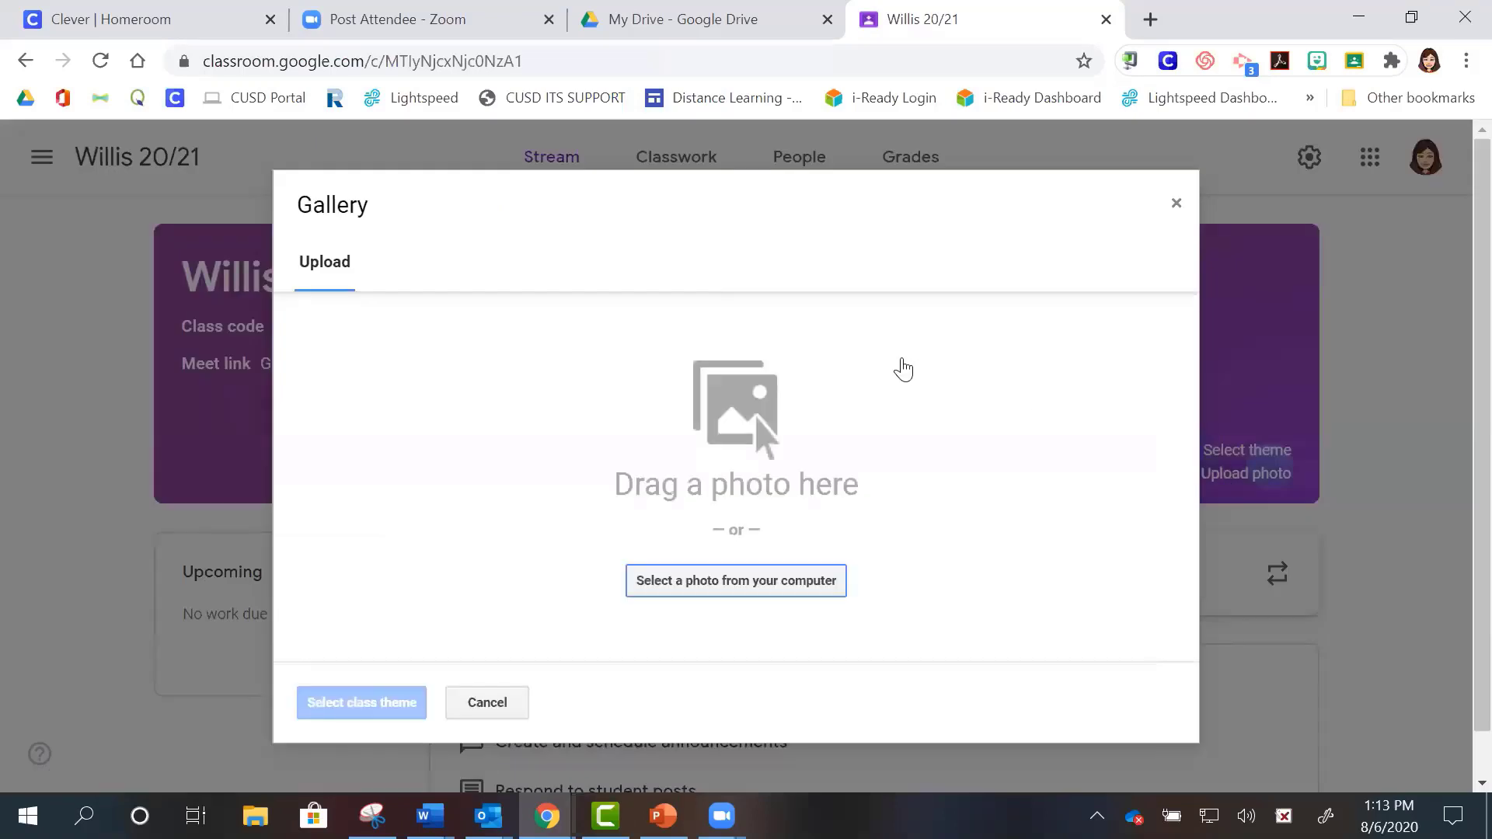
click(718, 588)
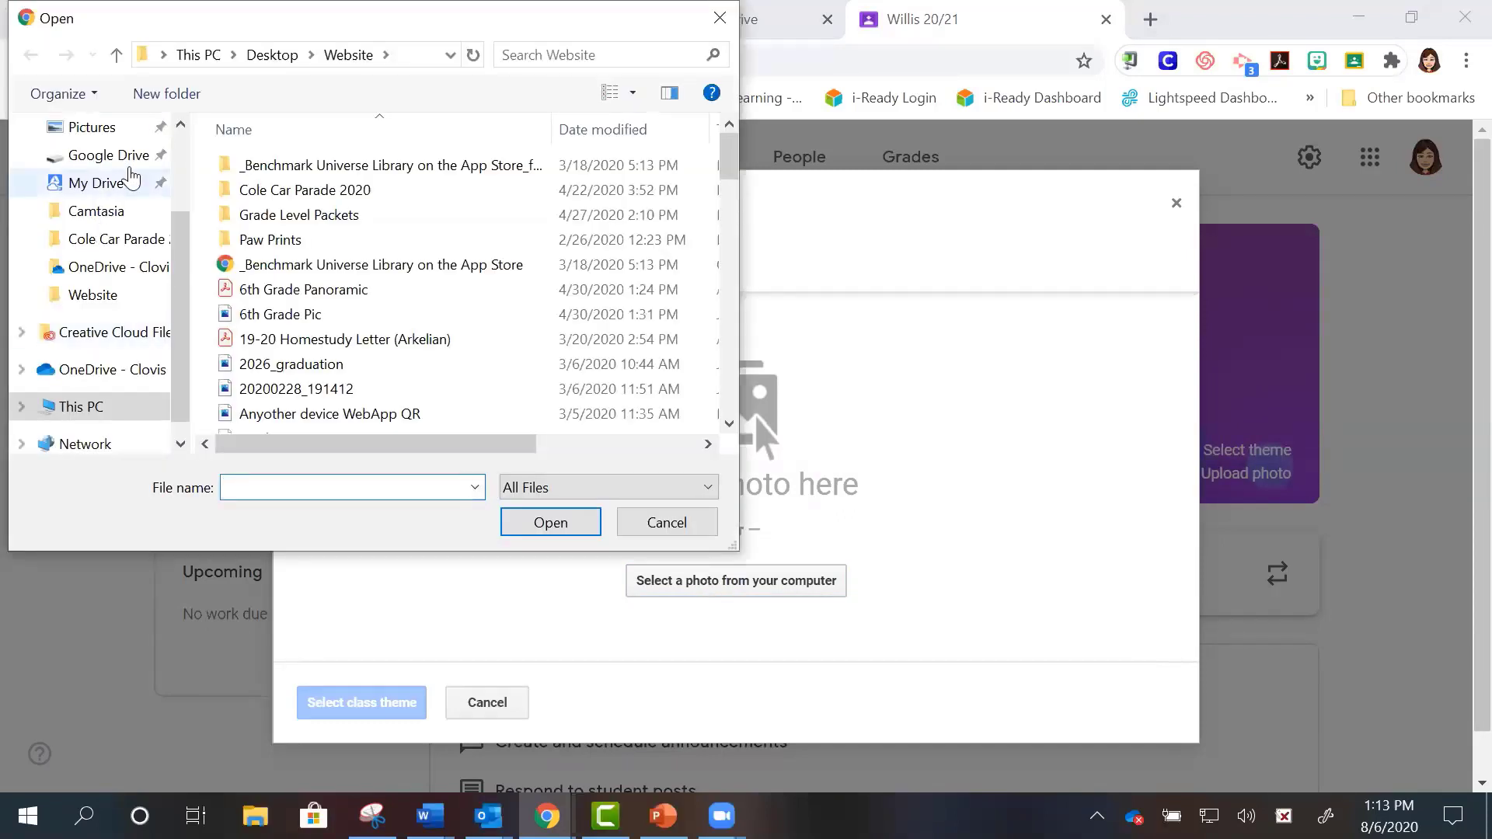
click(114, 132)
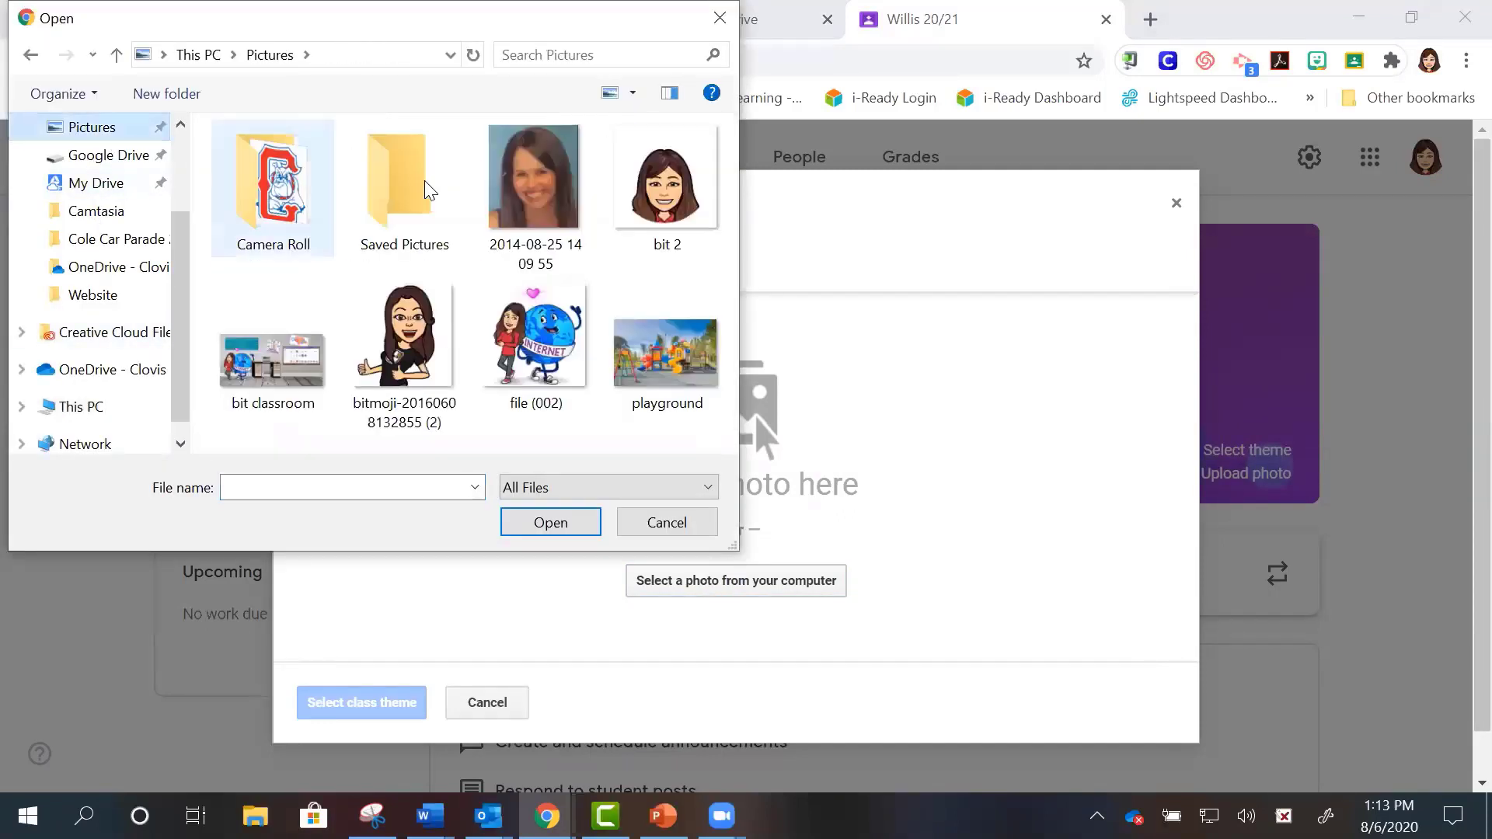
click(289, 359)
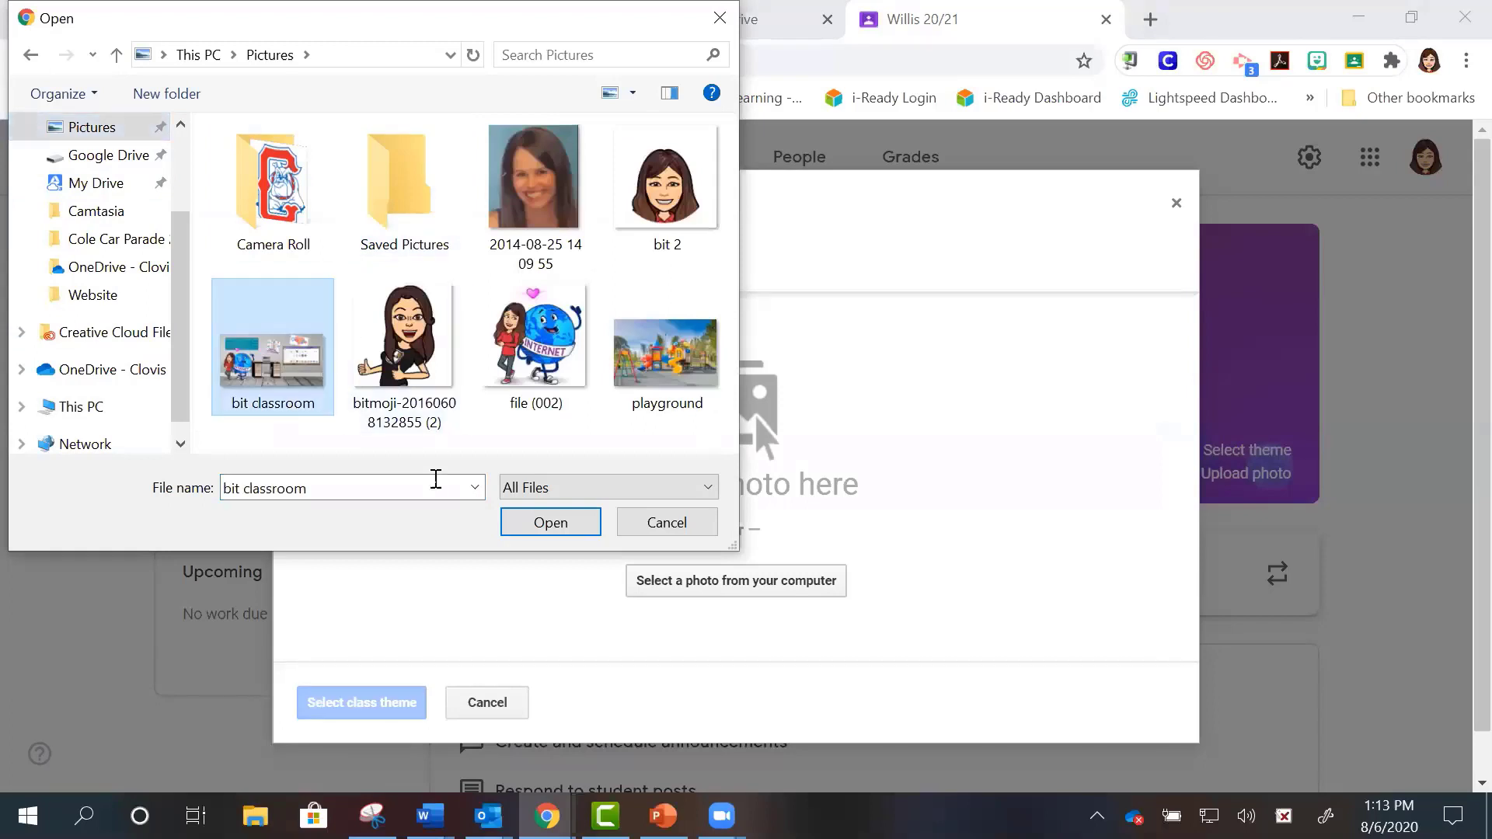
click(538, 526)
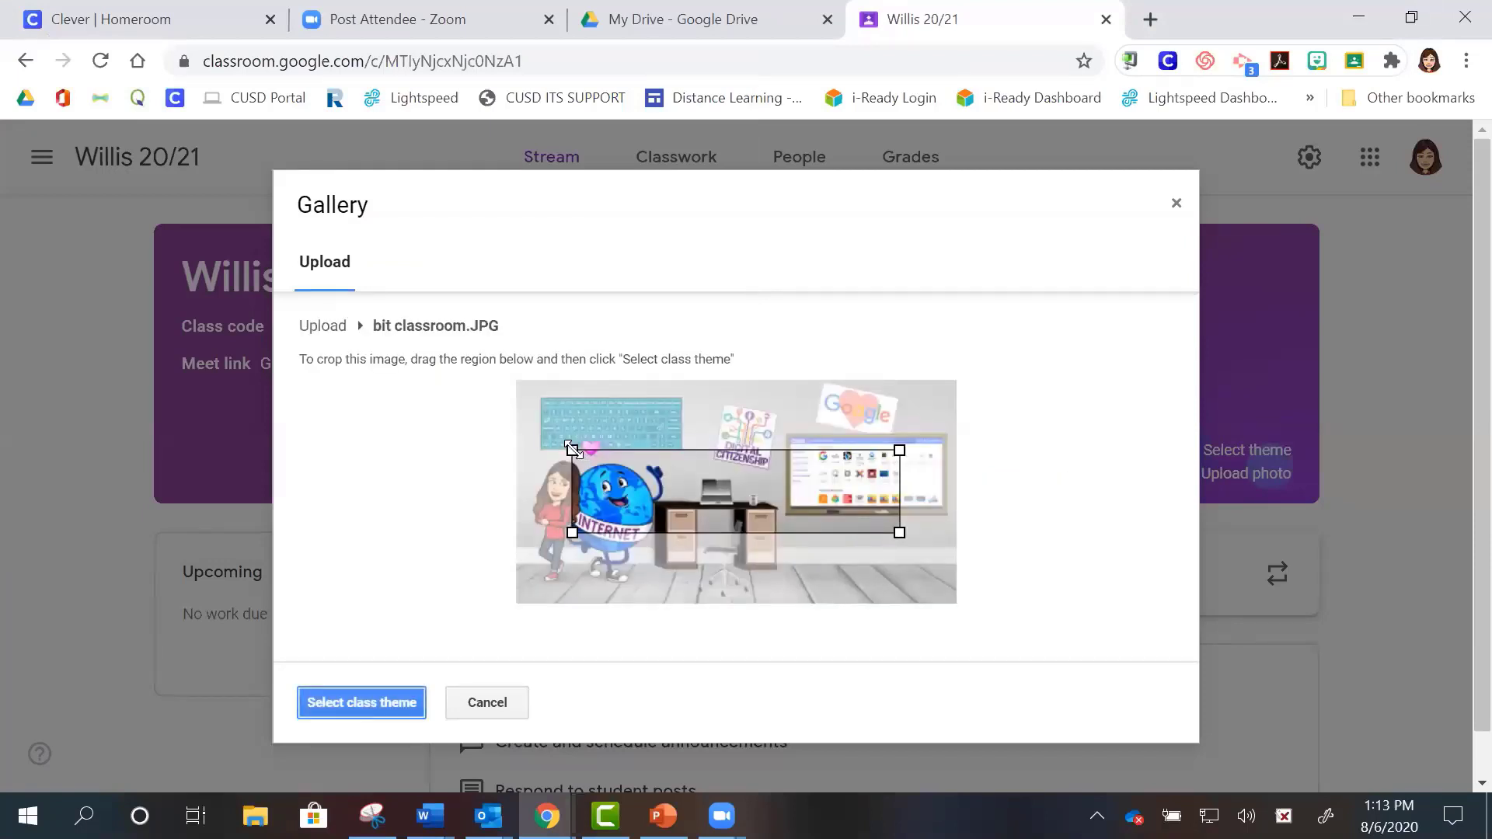
- Crop the image to a wide strip and apply it as the class theme
drag(572, 449, 530, 389)
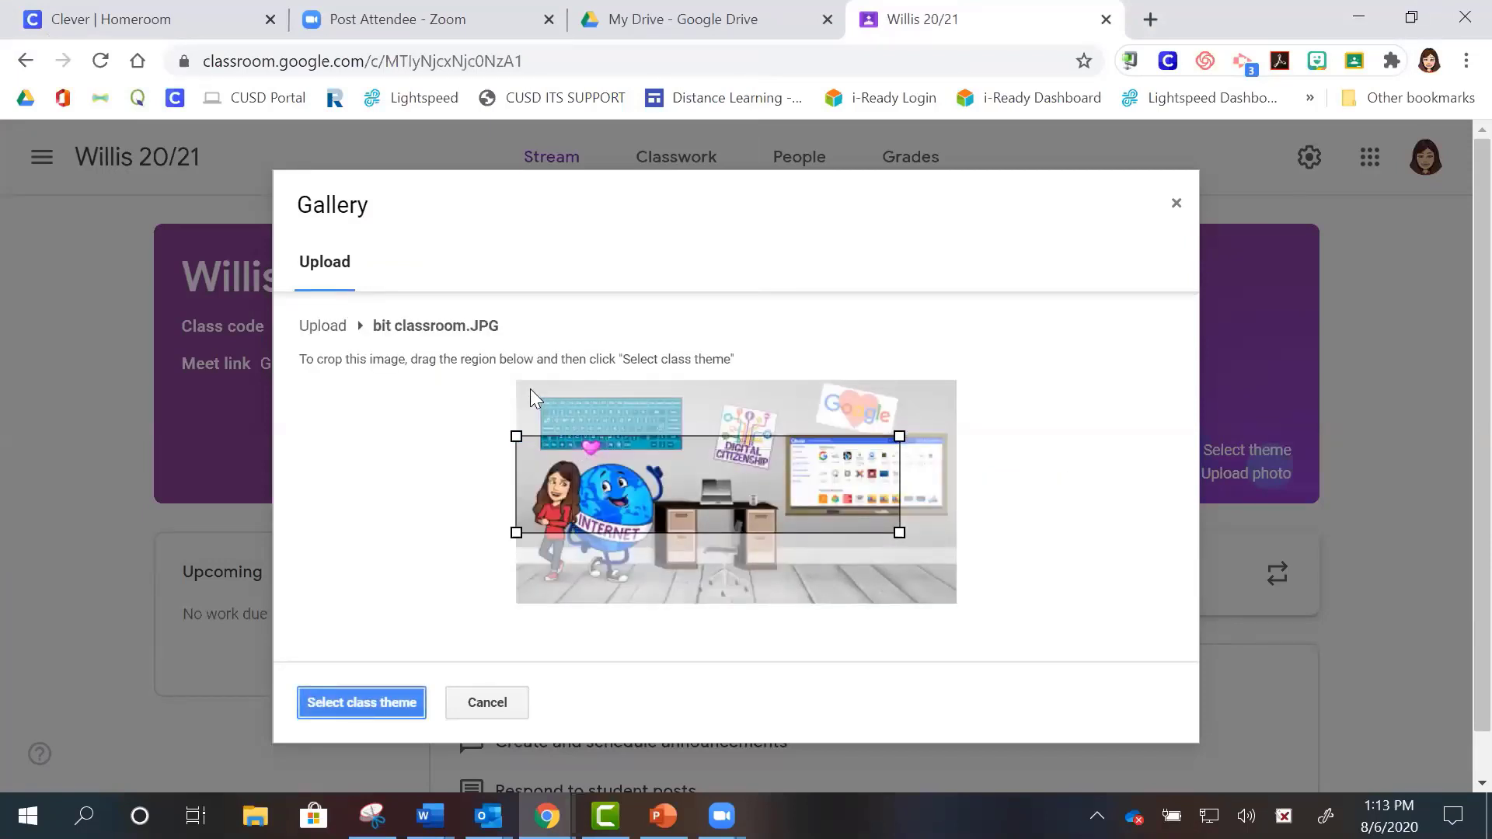
drag(899, 533, 954, 553)
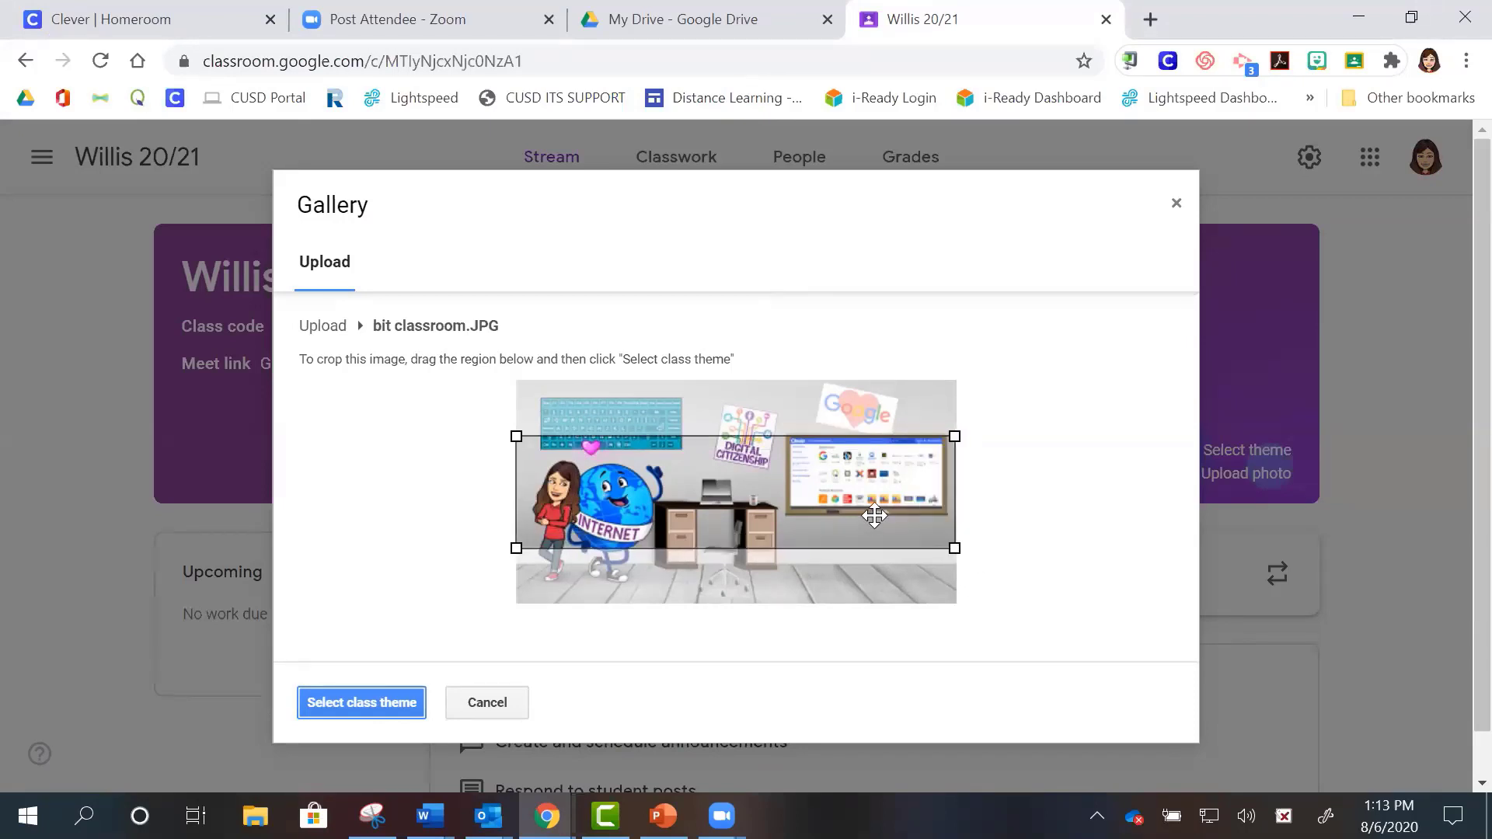
drag(860, 493, 860, 472)
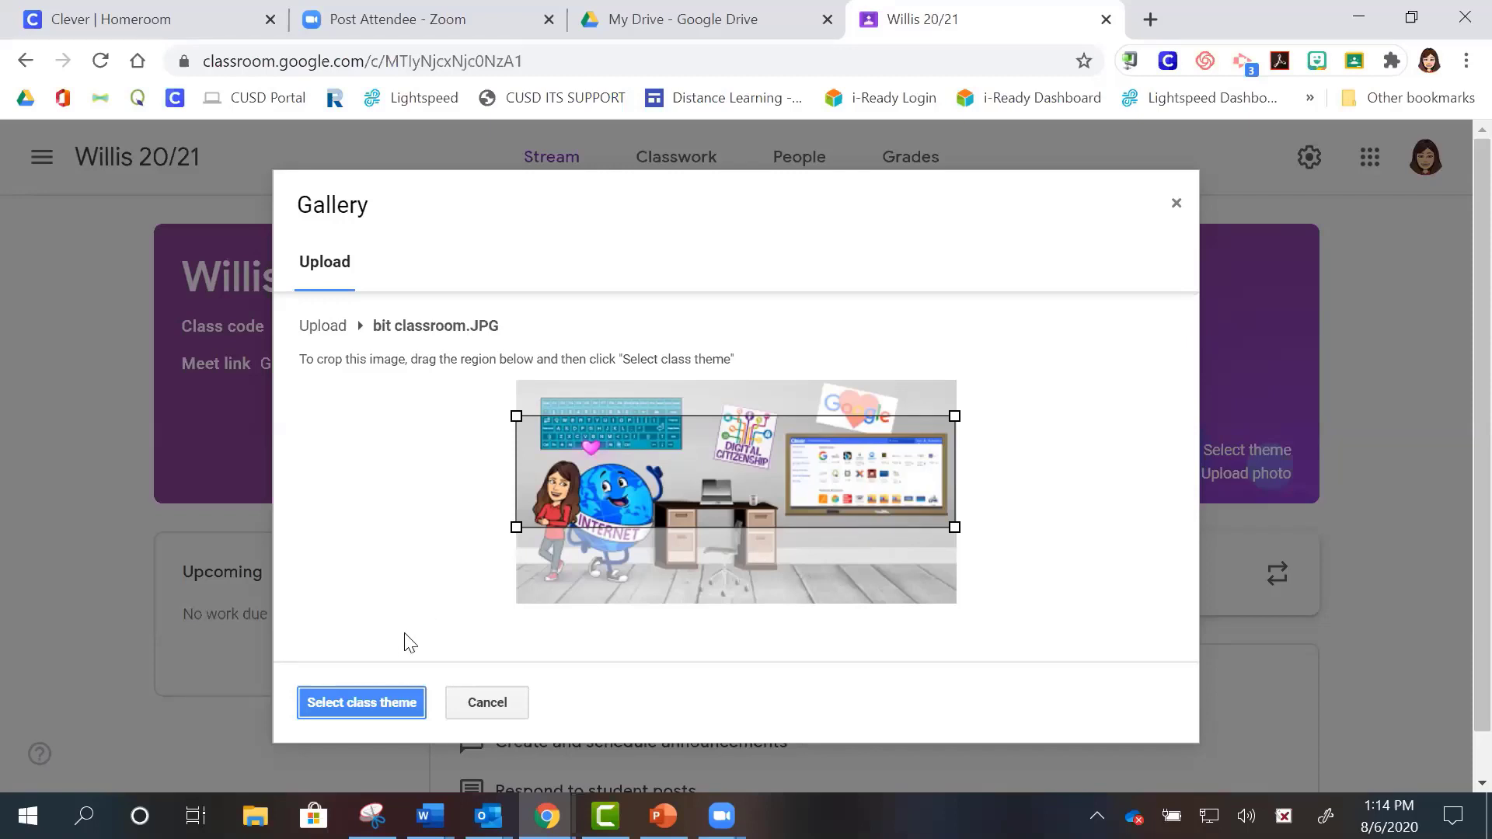
click(362, 702)
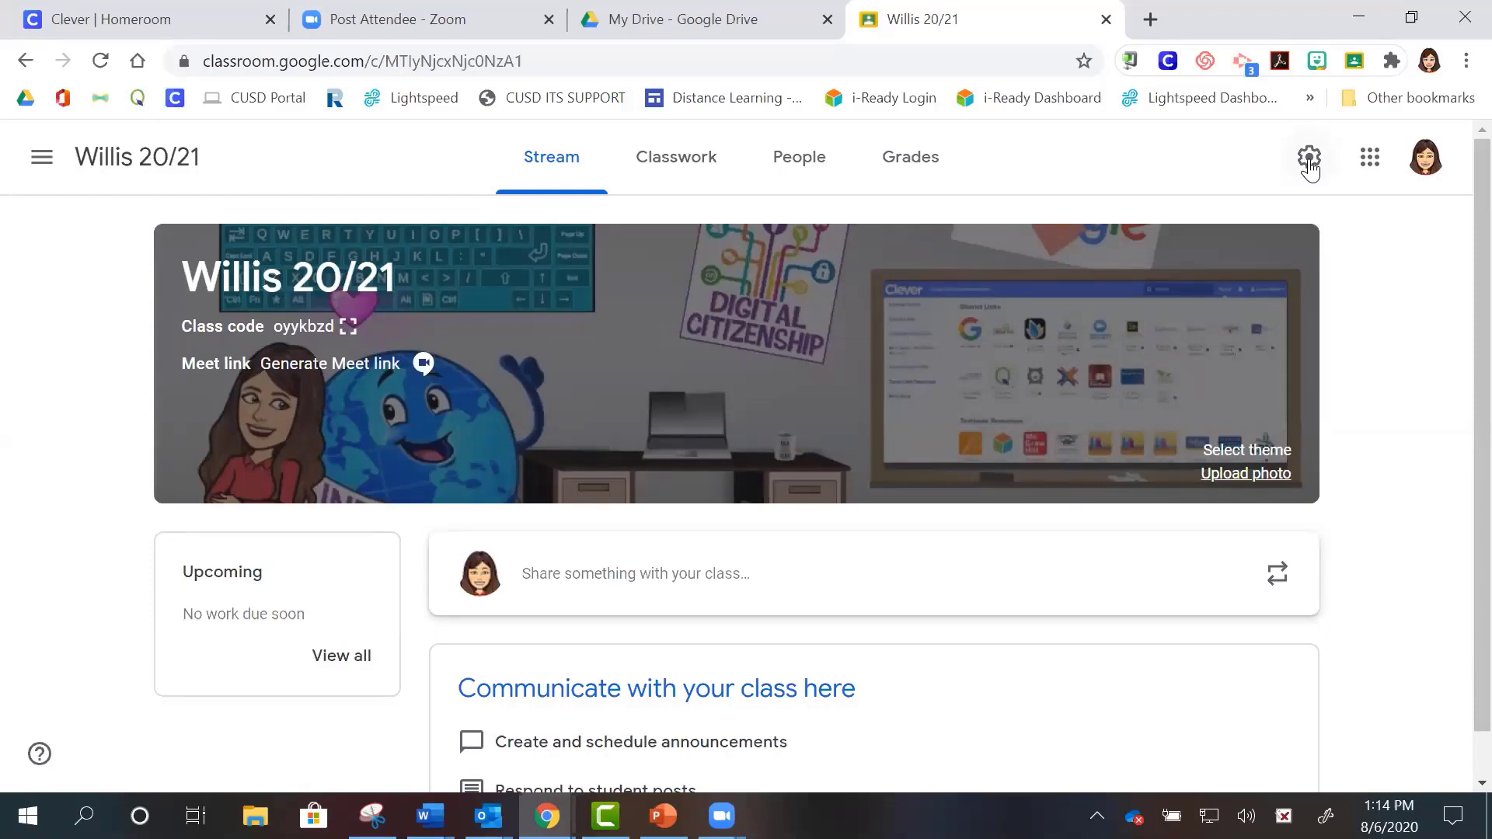
- Open the Class settings page for Willis 20/21 from the Stream page
click(1310, 159)
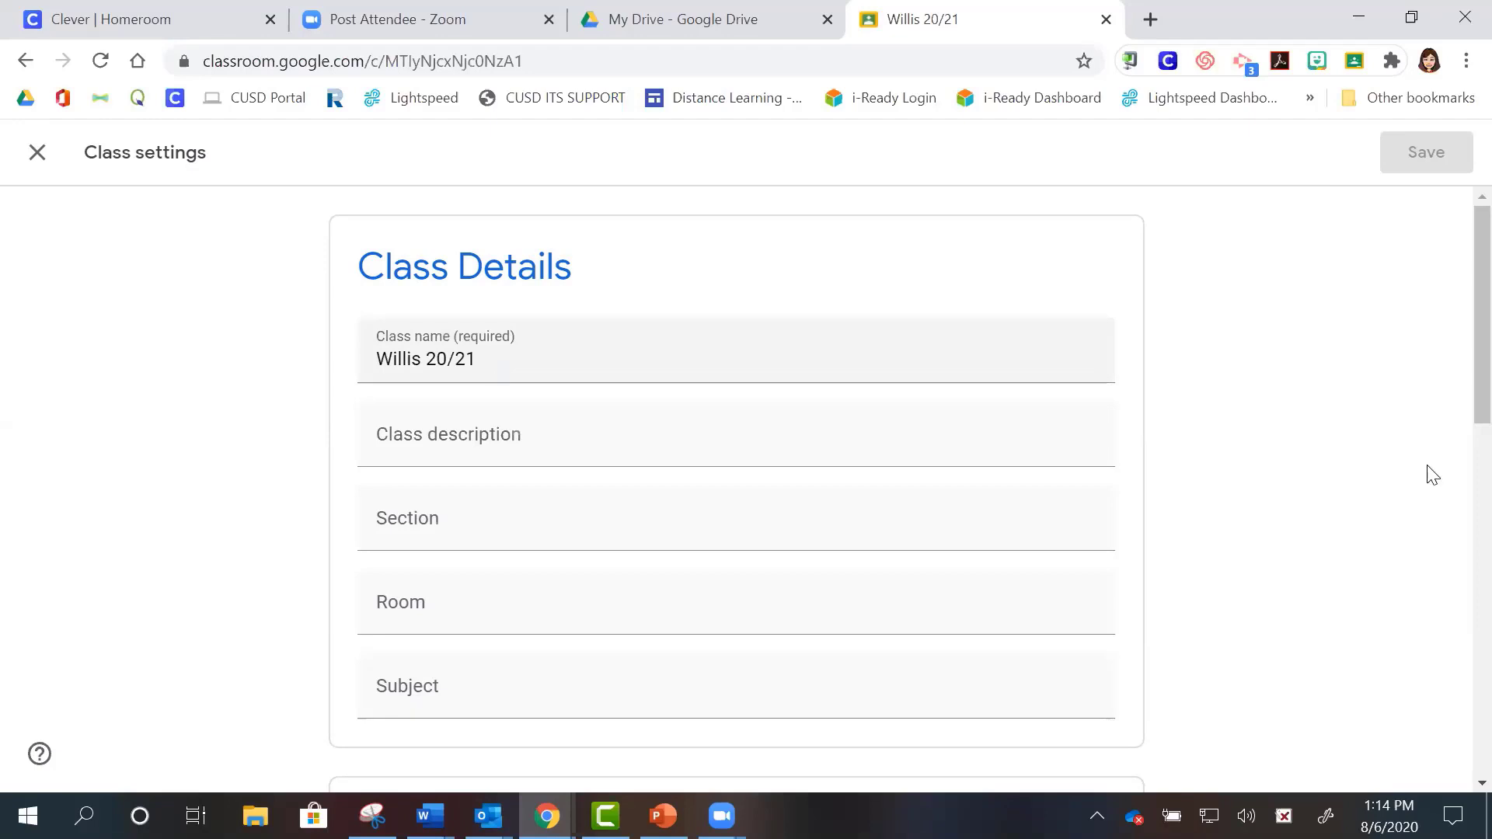
- Scroll Class settings down to the General section with the class code and stream options
scroll(1457, 451, down, 1)
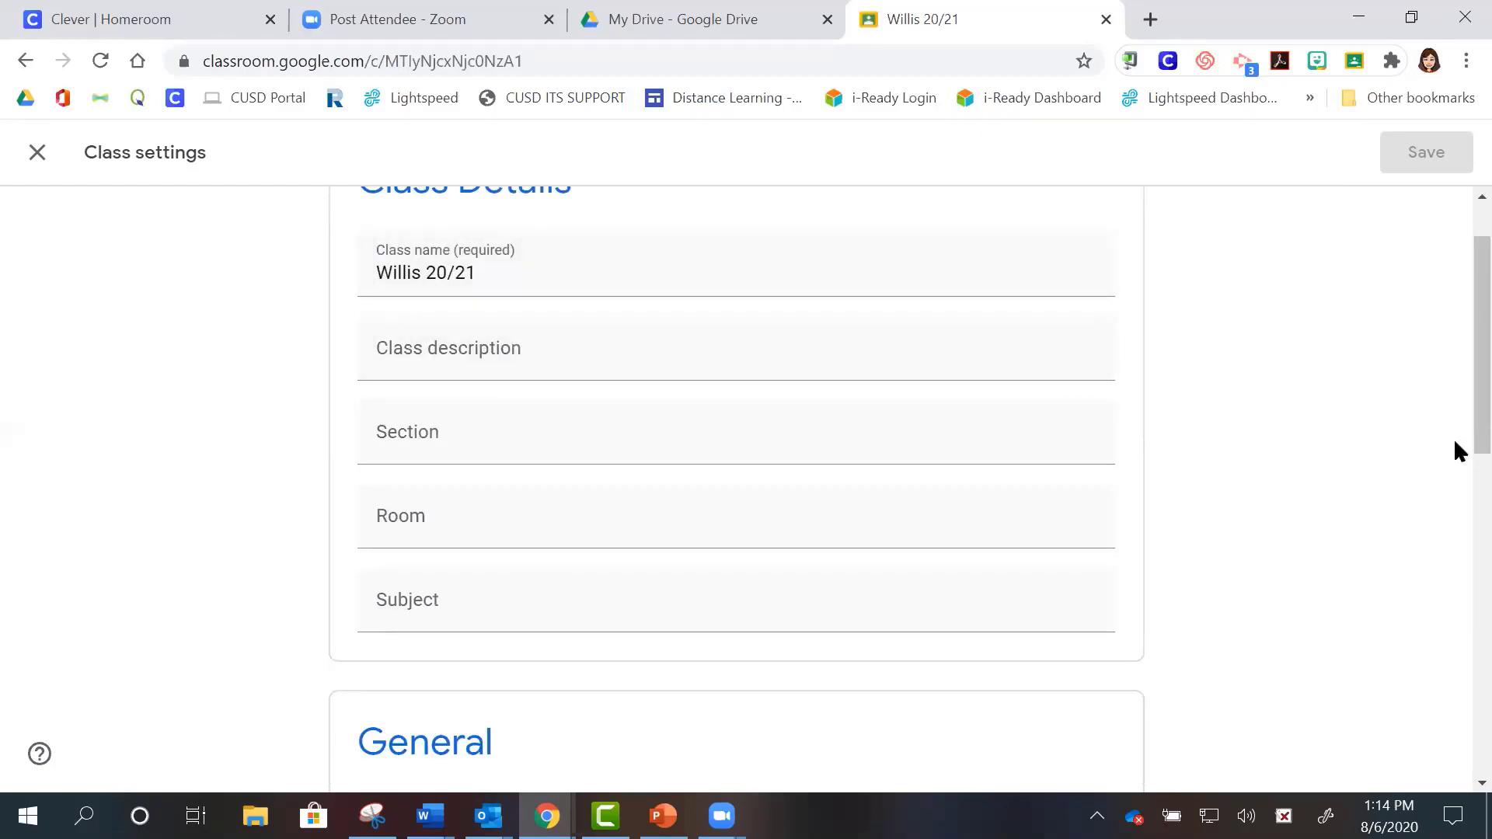
scroll(1455, 450, down, 1)
scroll(1459, 467, down, 5)
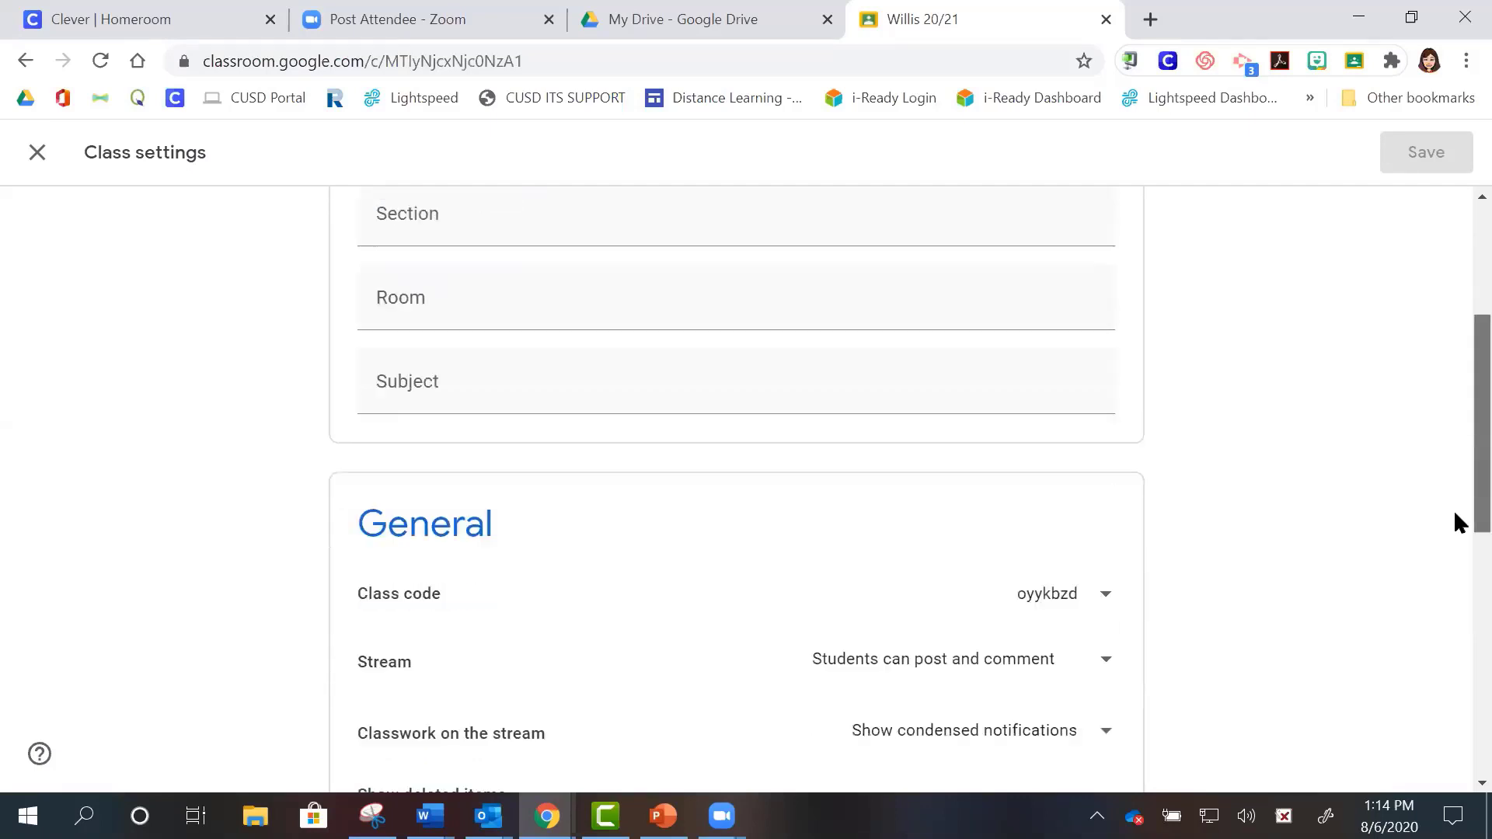
scroll(1454, 591, down, 1)
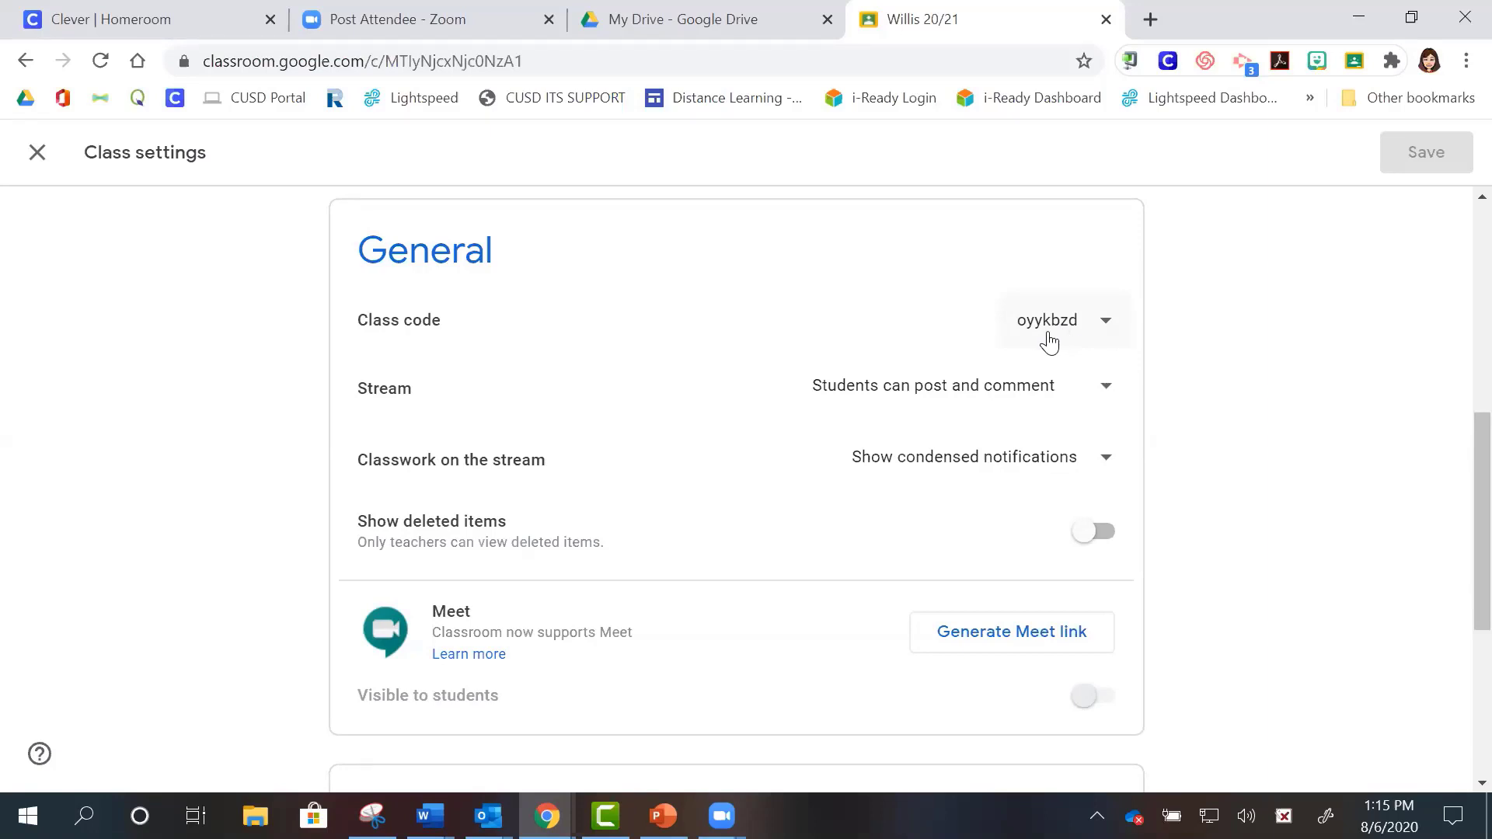
- Disable and re-enable the class code, then reset it twice to generate a new code
click(1107, 328)
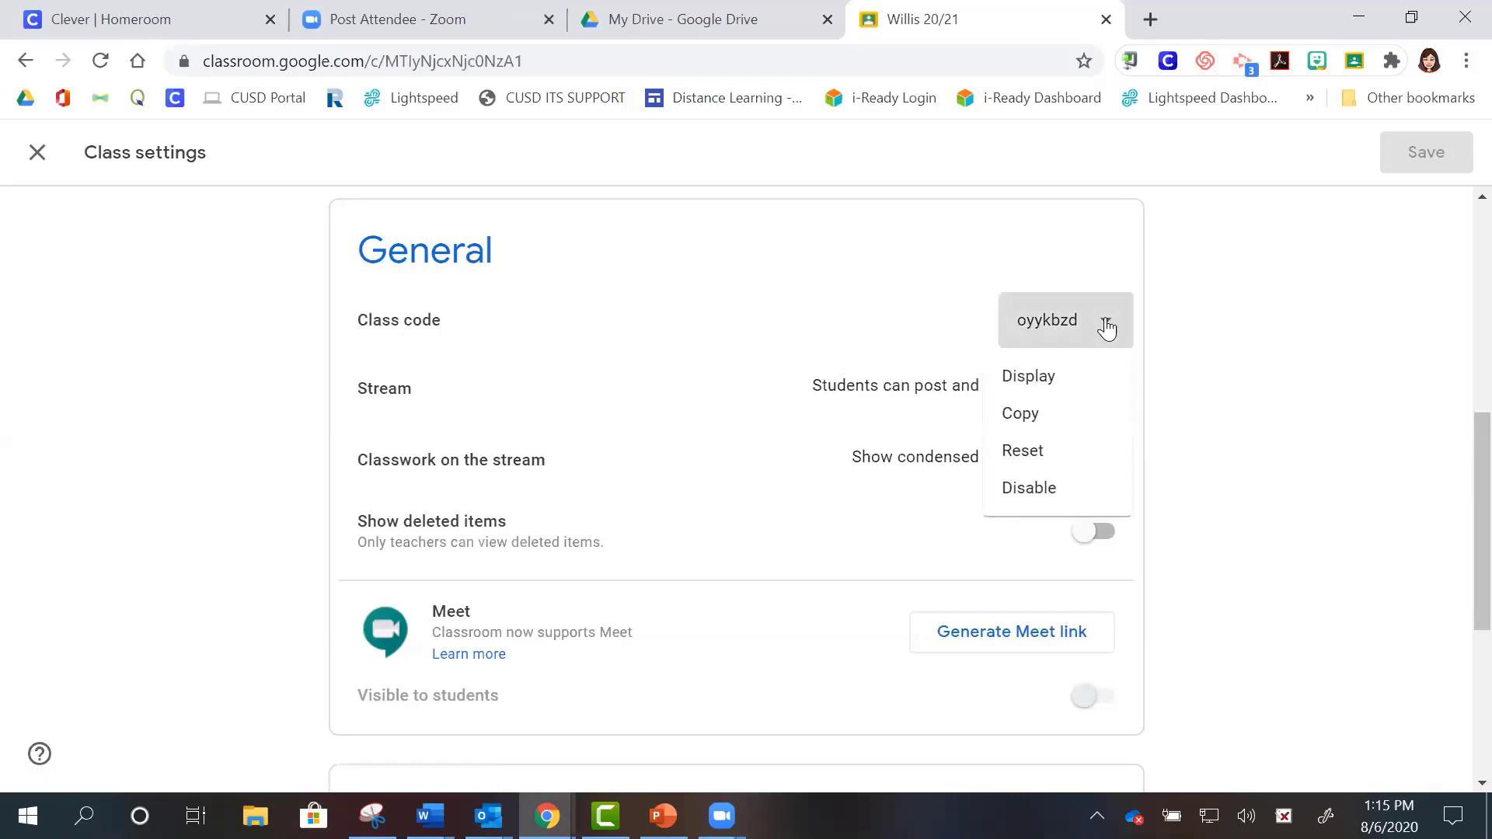
click(1054, 492)
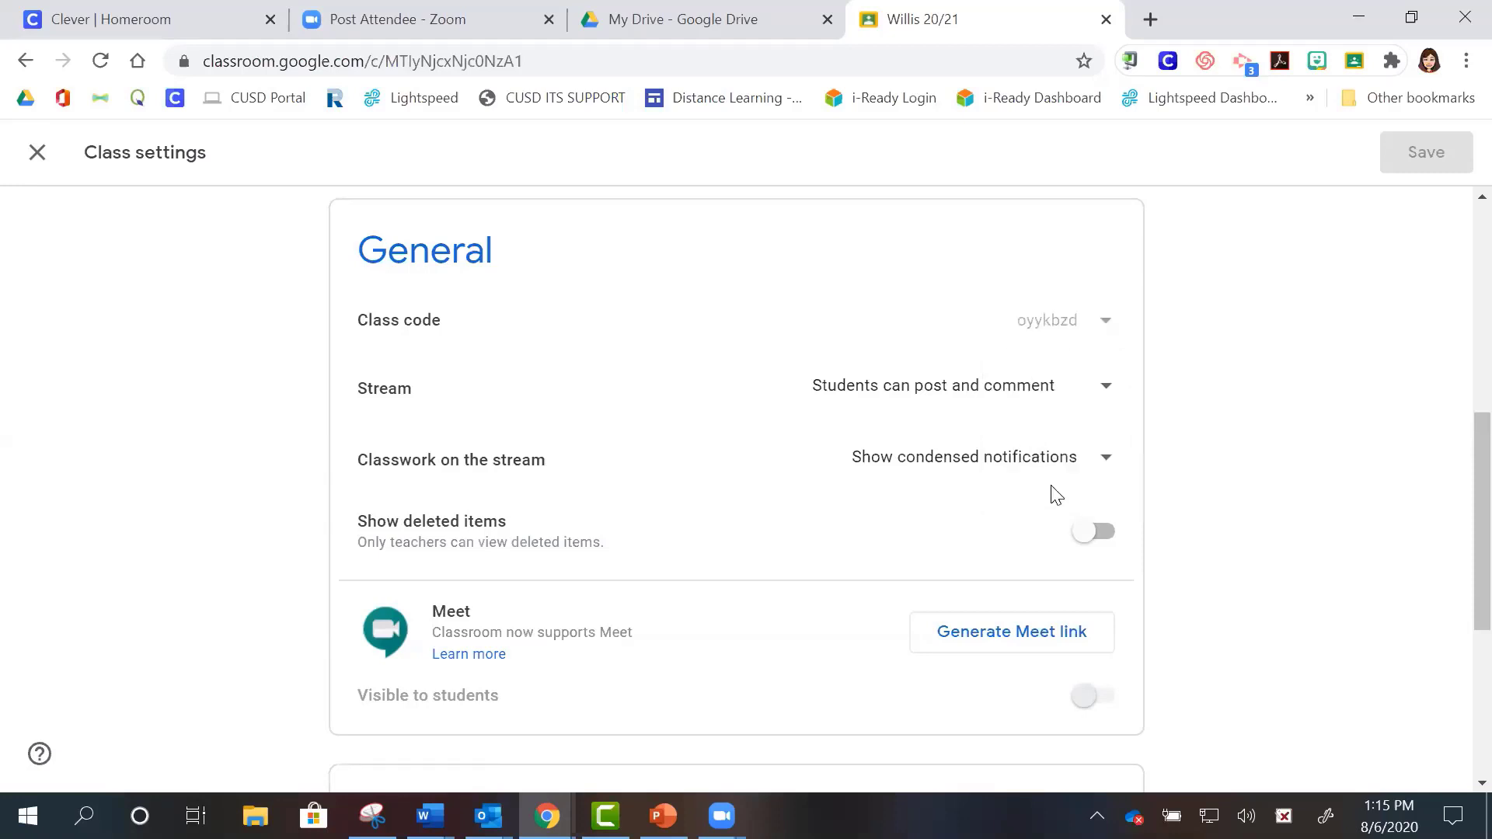
click(1103, 326)
click(1066, 390)
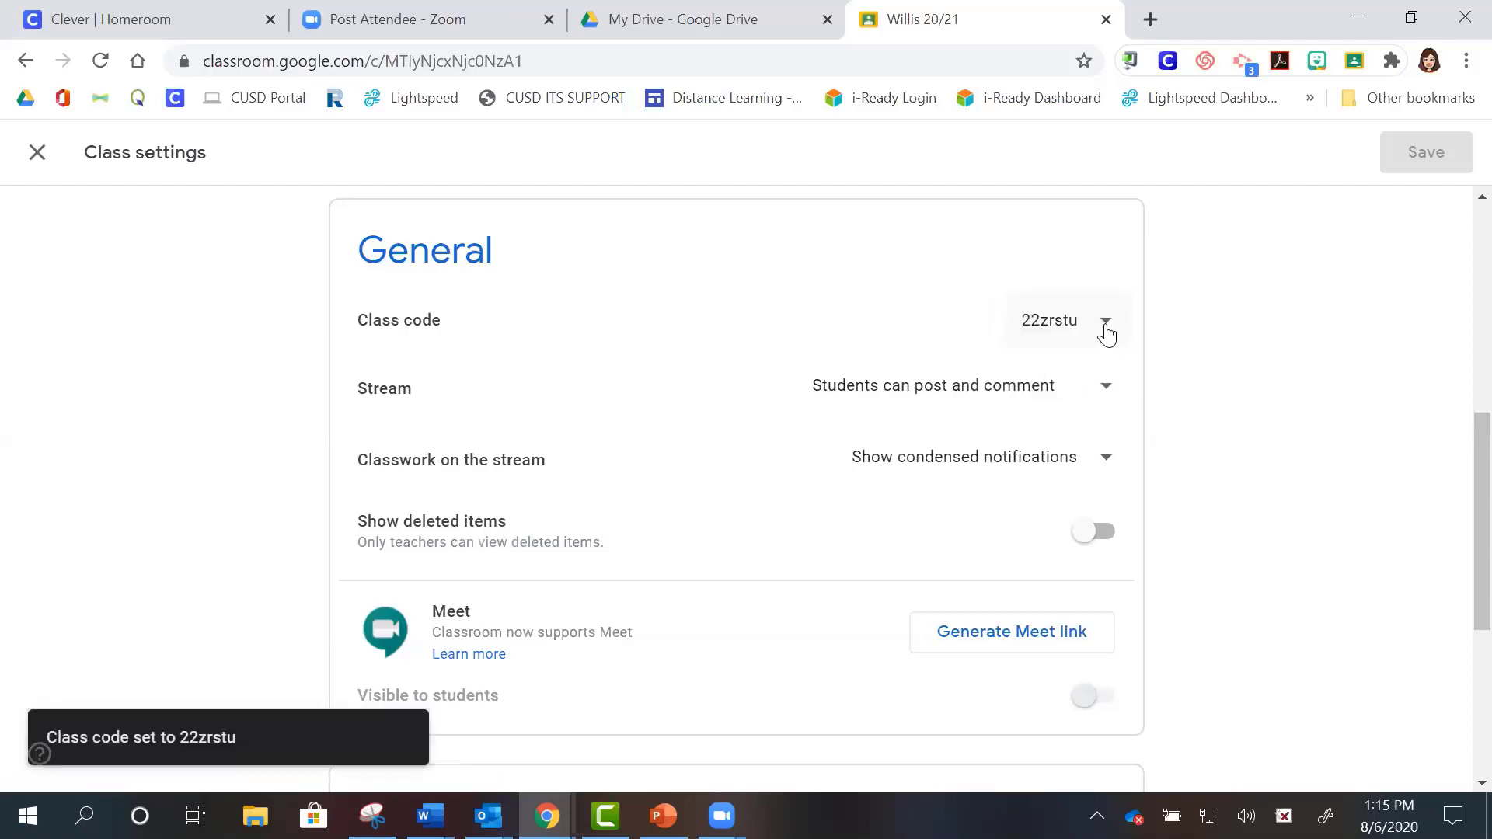
click(1106, 327)
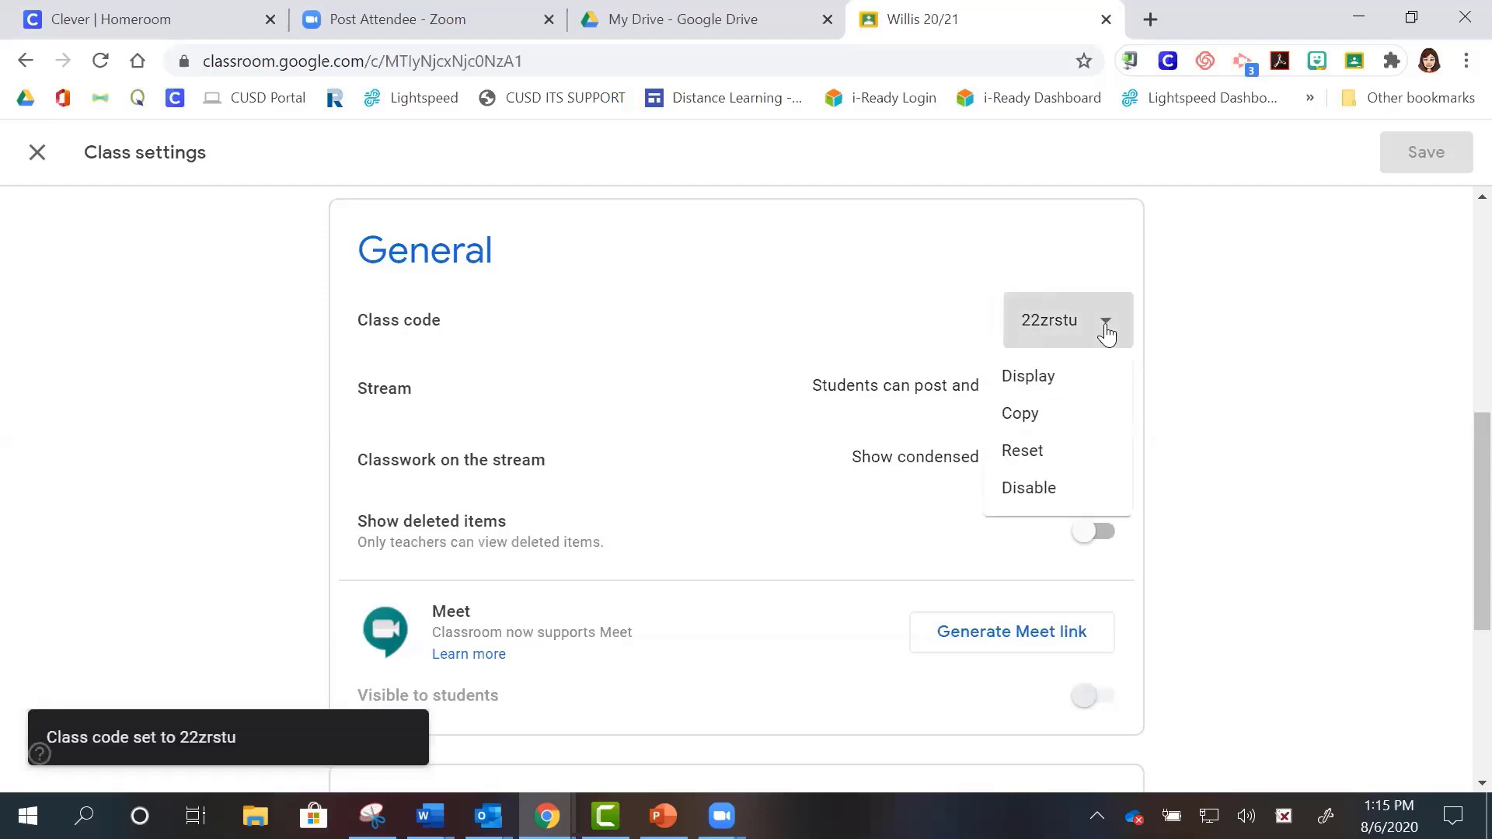
click(1039, 457)
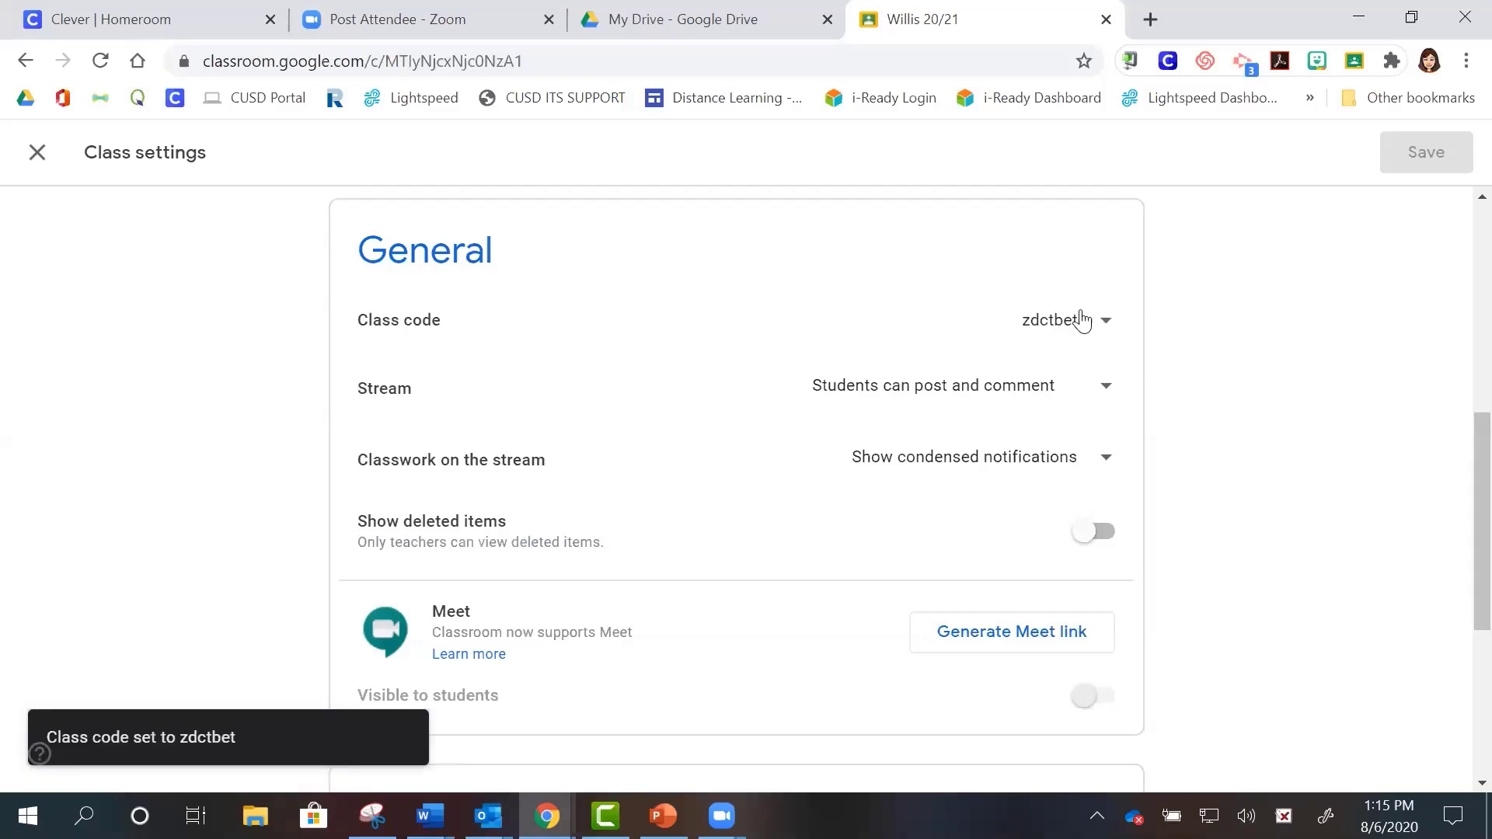
click(1106, 323)
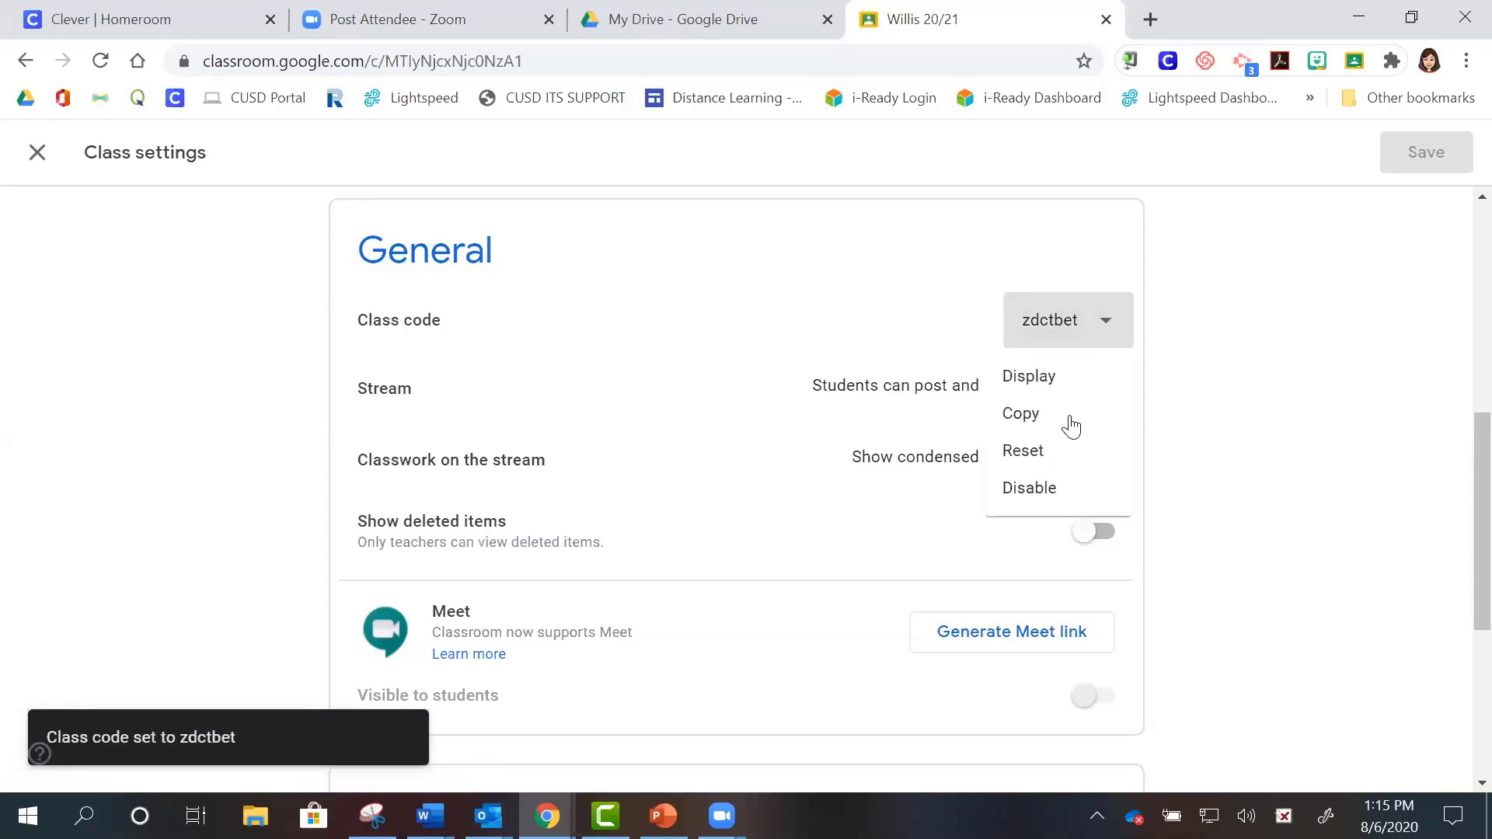
click(1074, 453)
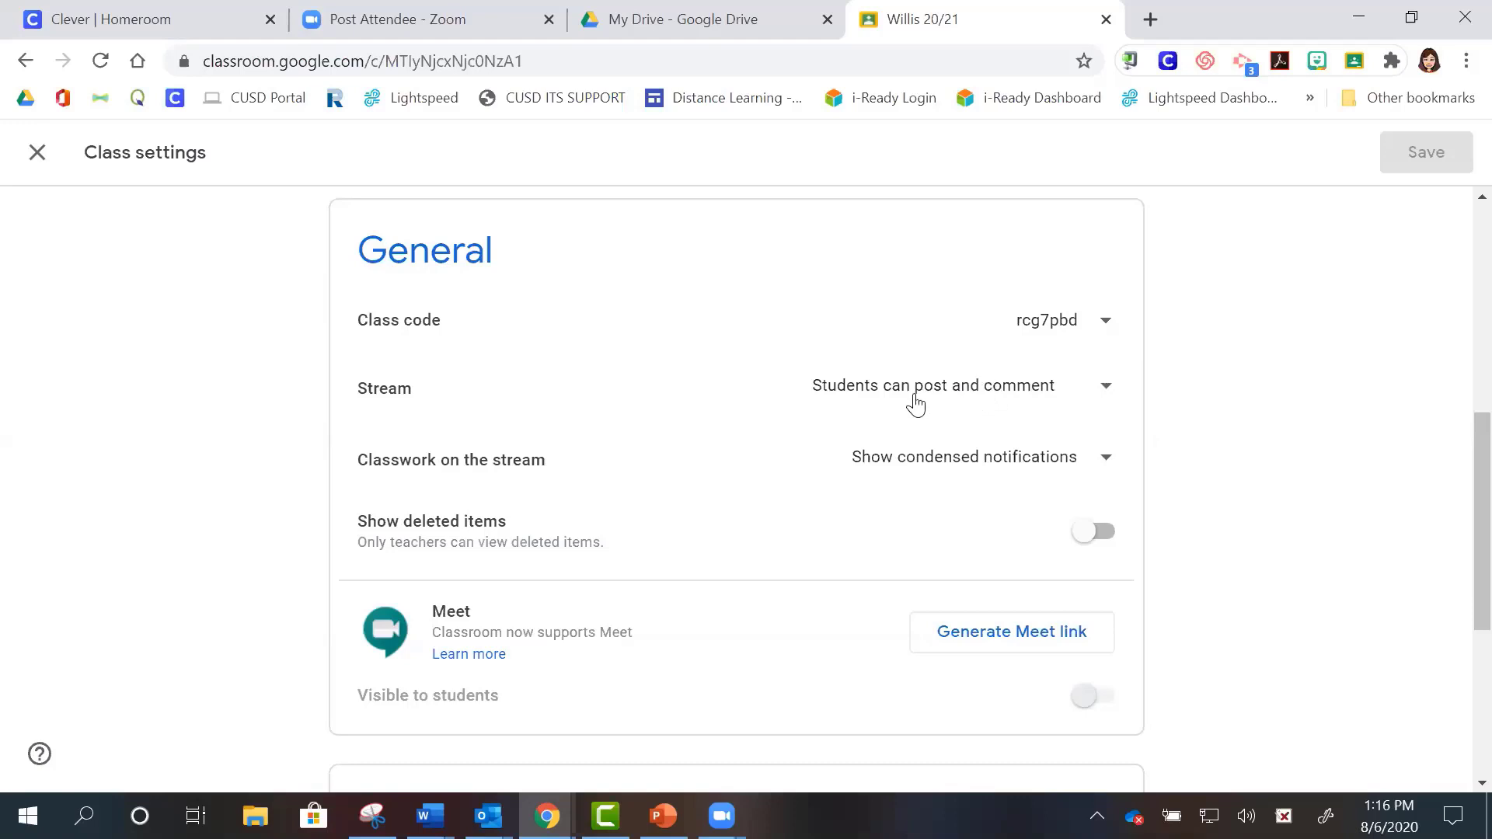
- Change the Stream setting to 'Only teachers can post or comment'
click(1107, 390)
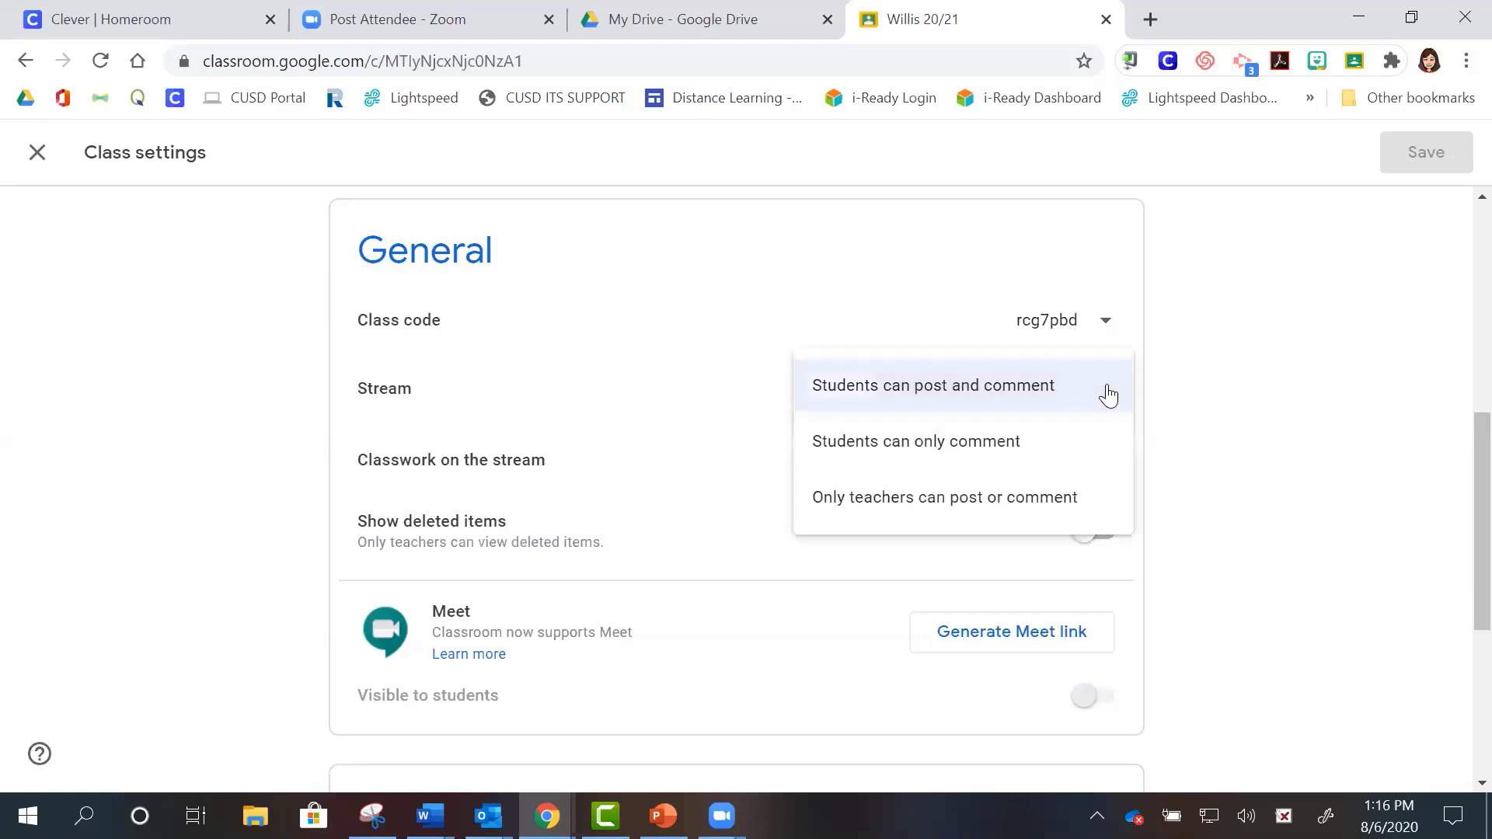
click(1002, 515)
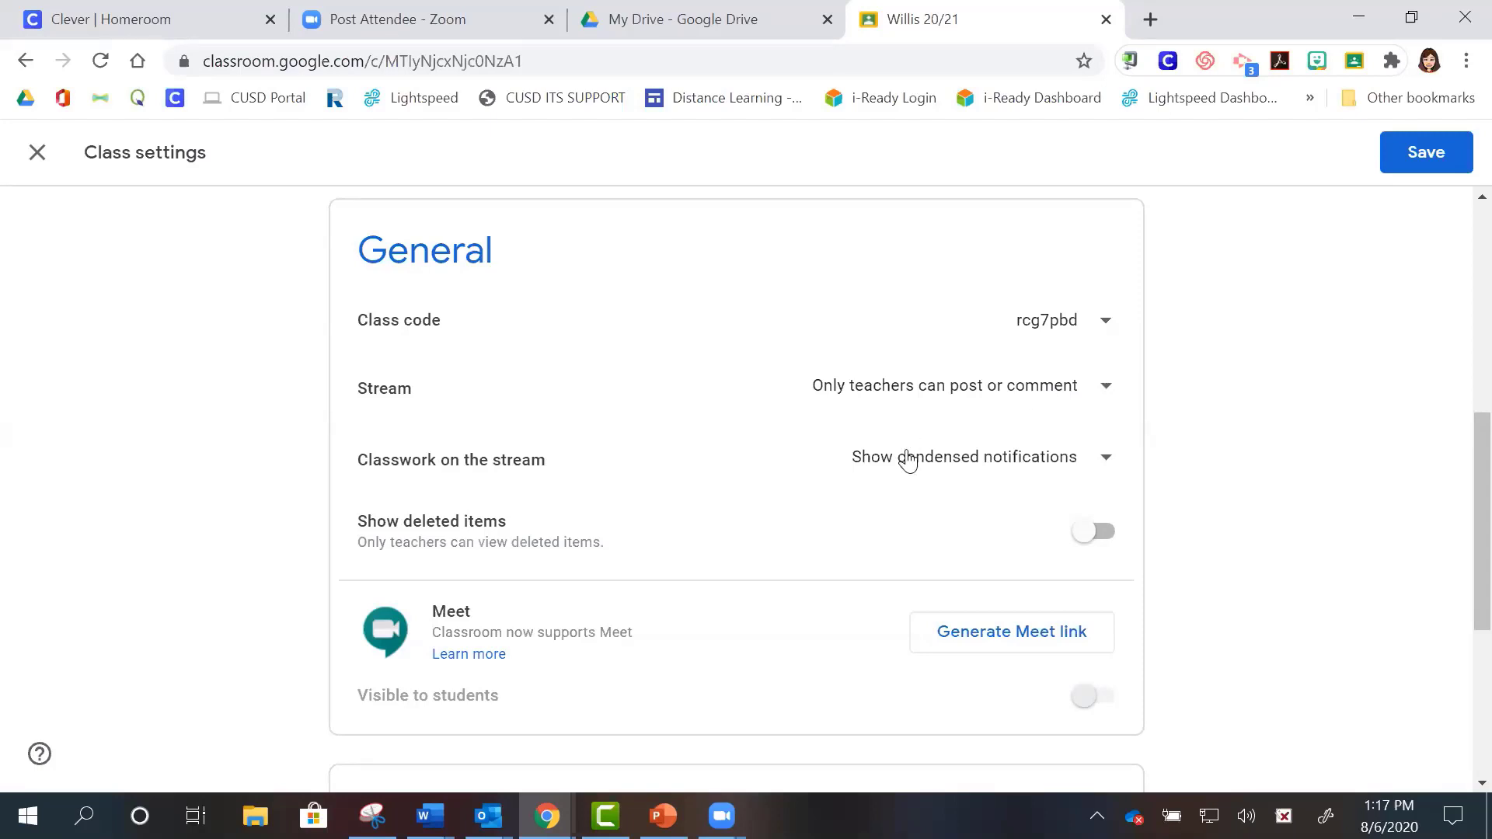
- Set Classwork on the stream to 'Show attachments and details' and save the class settings
click(955, 464)
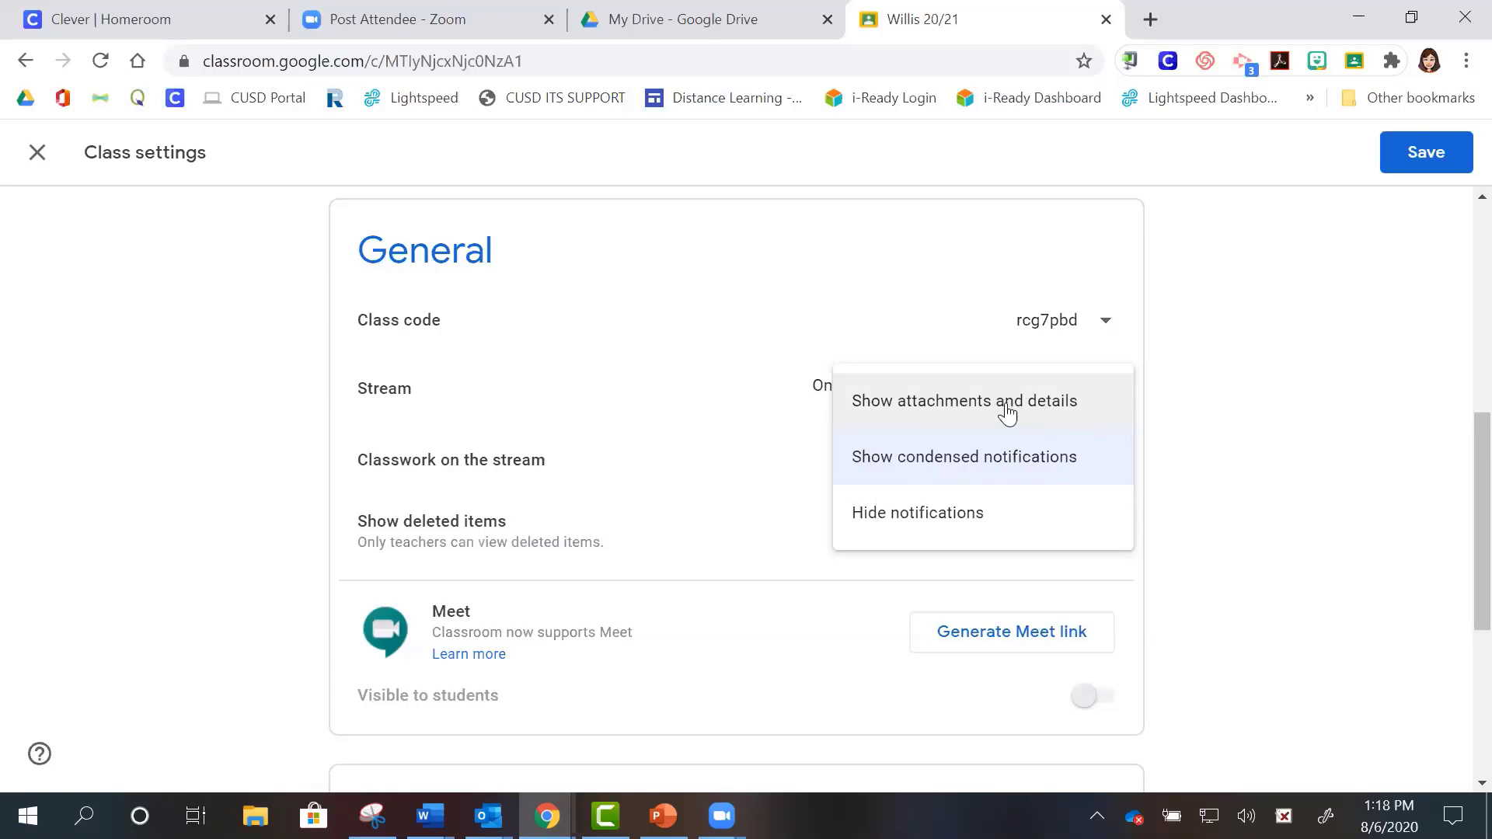
click(961, 415)
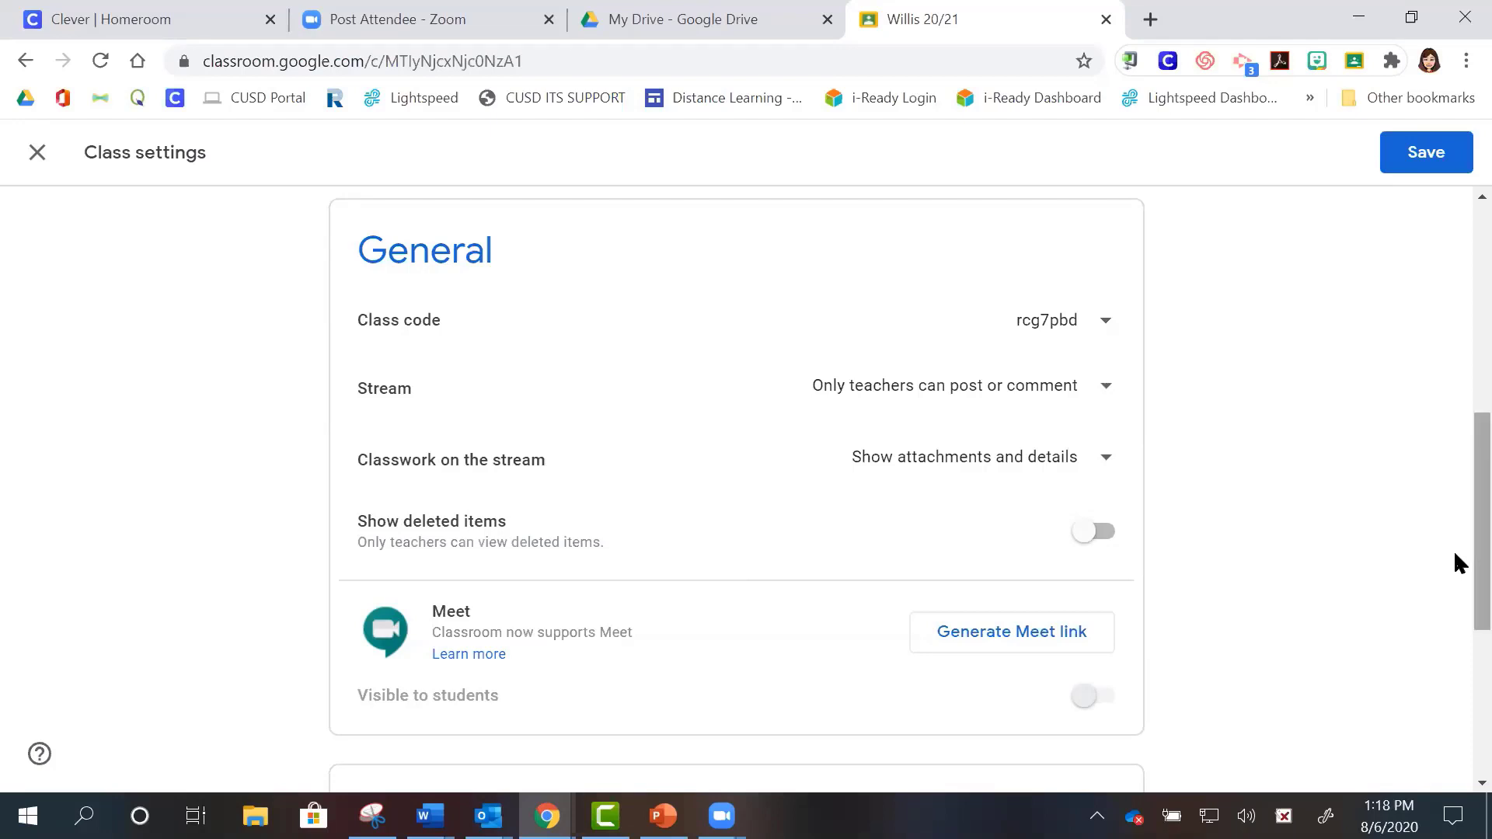
drag(1455, 551, 1455, 606)
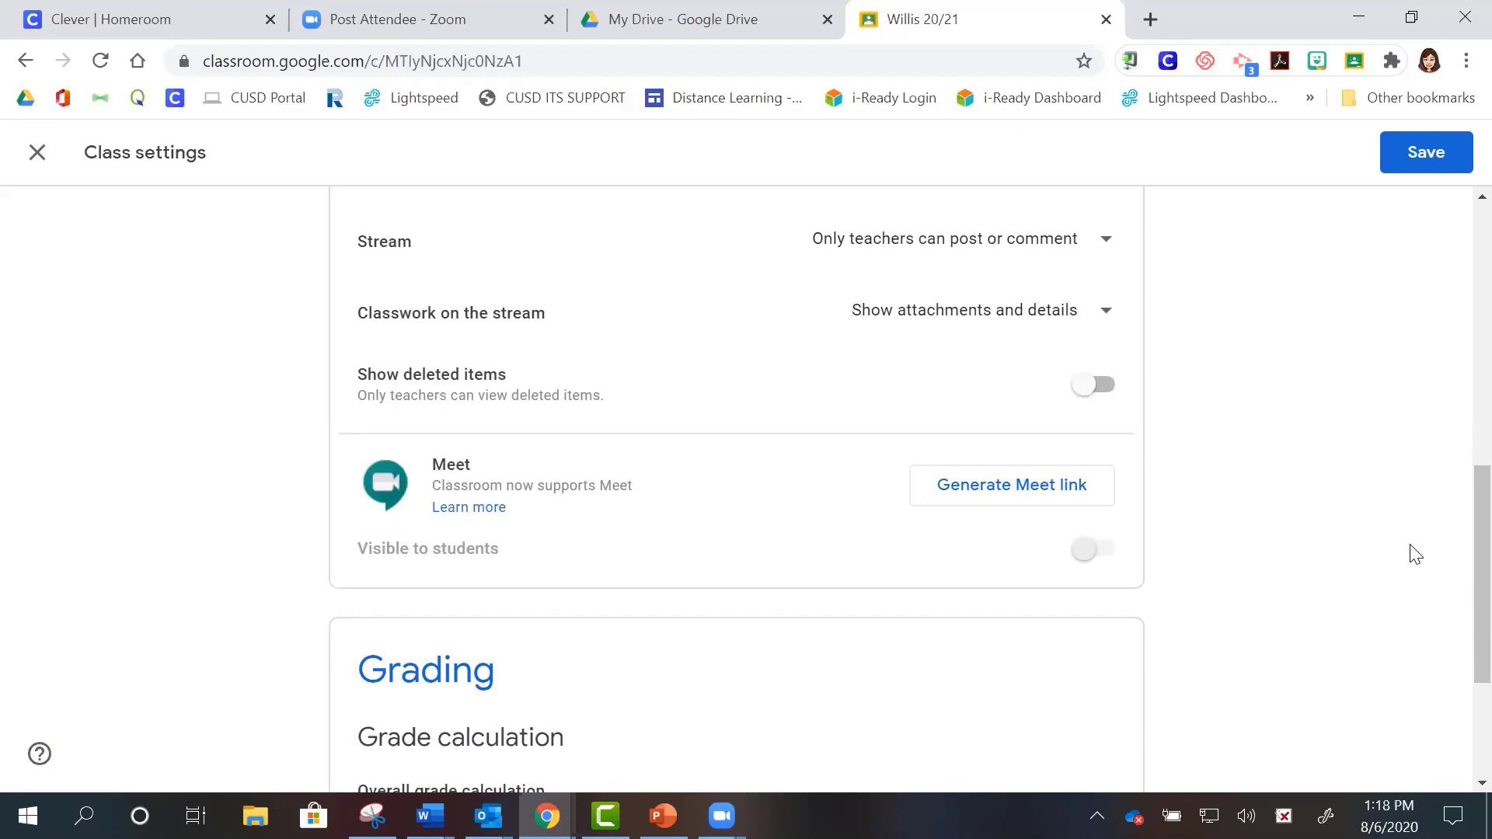
scroll(1455, 583, down, 2)
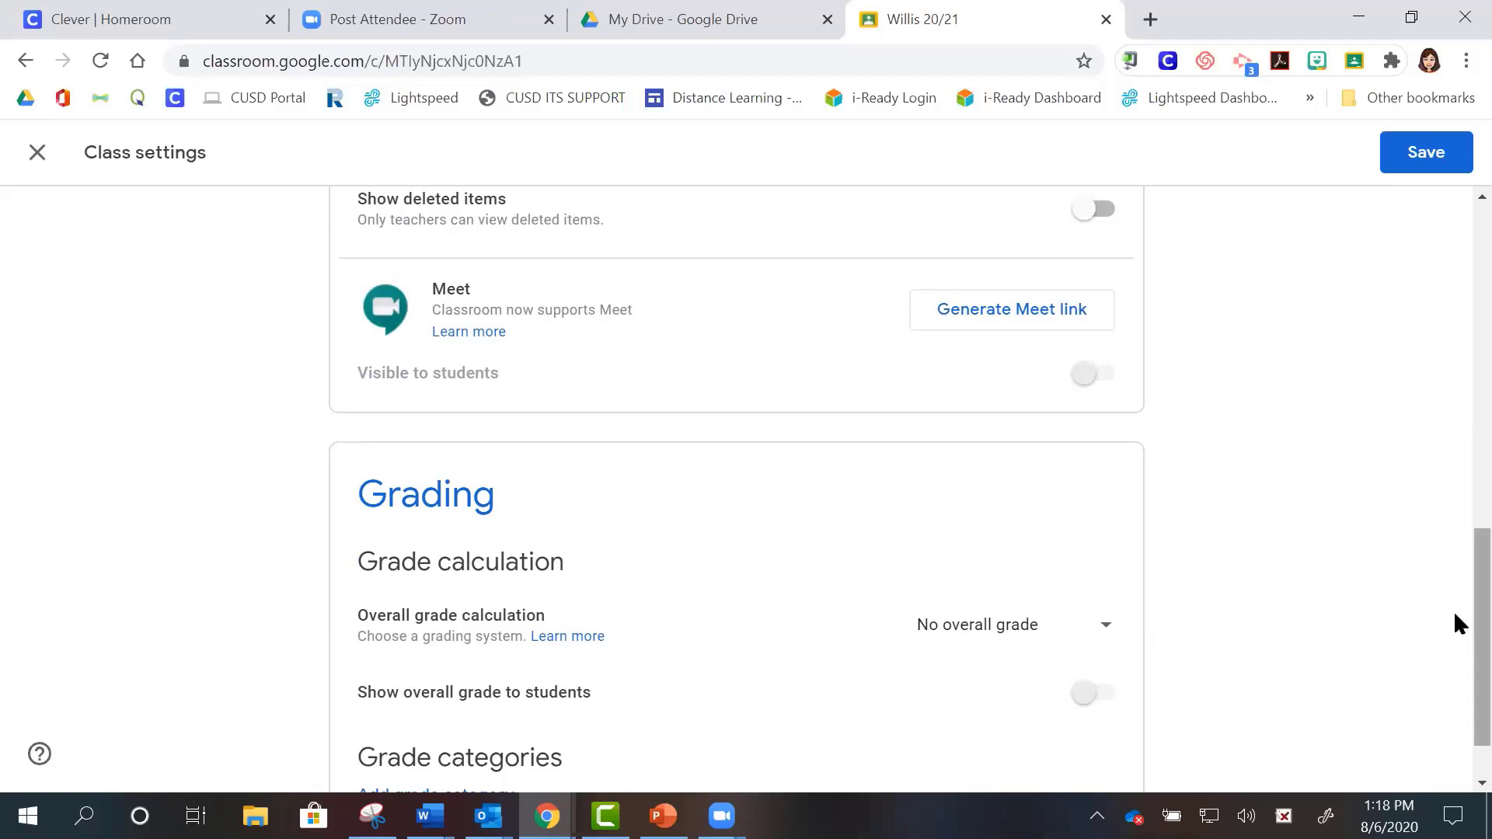
scroll(1453, 626, down, 1)
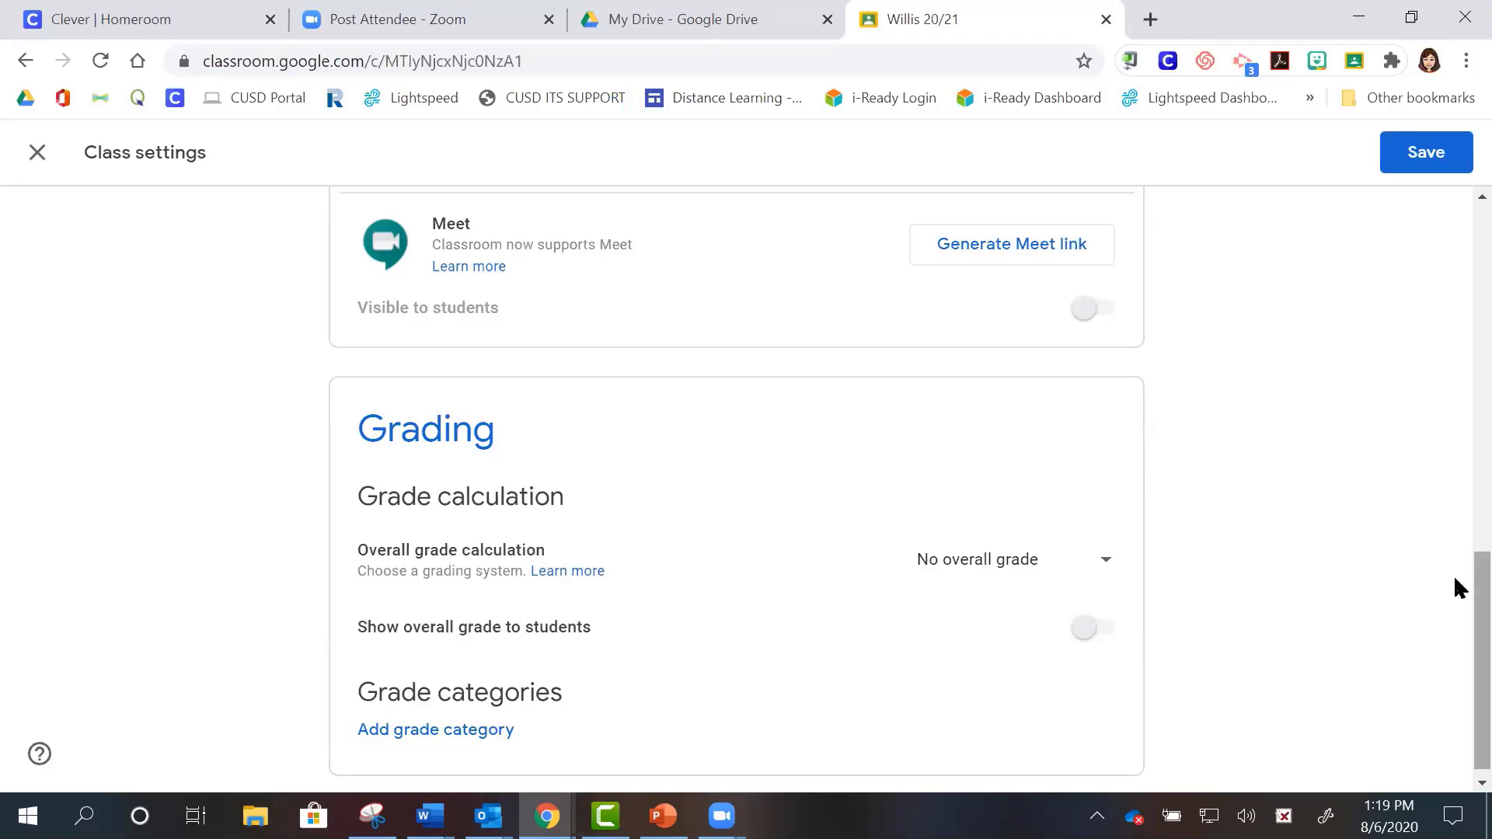
scroll(1453, 577, up, 1)
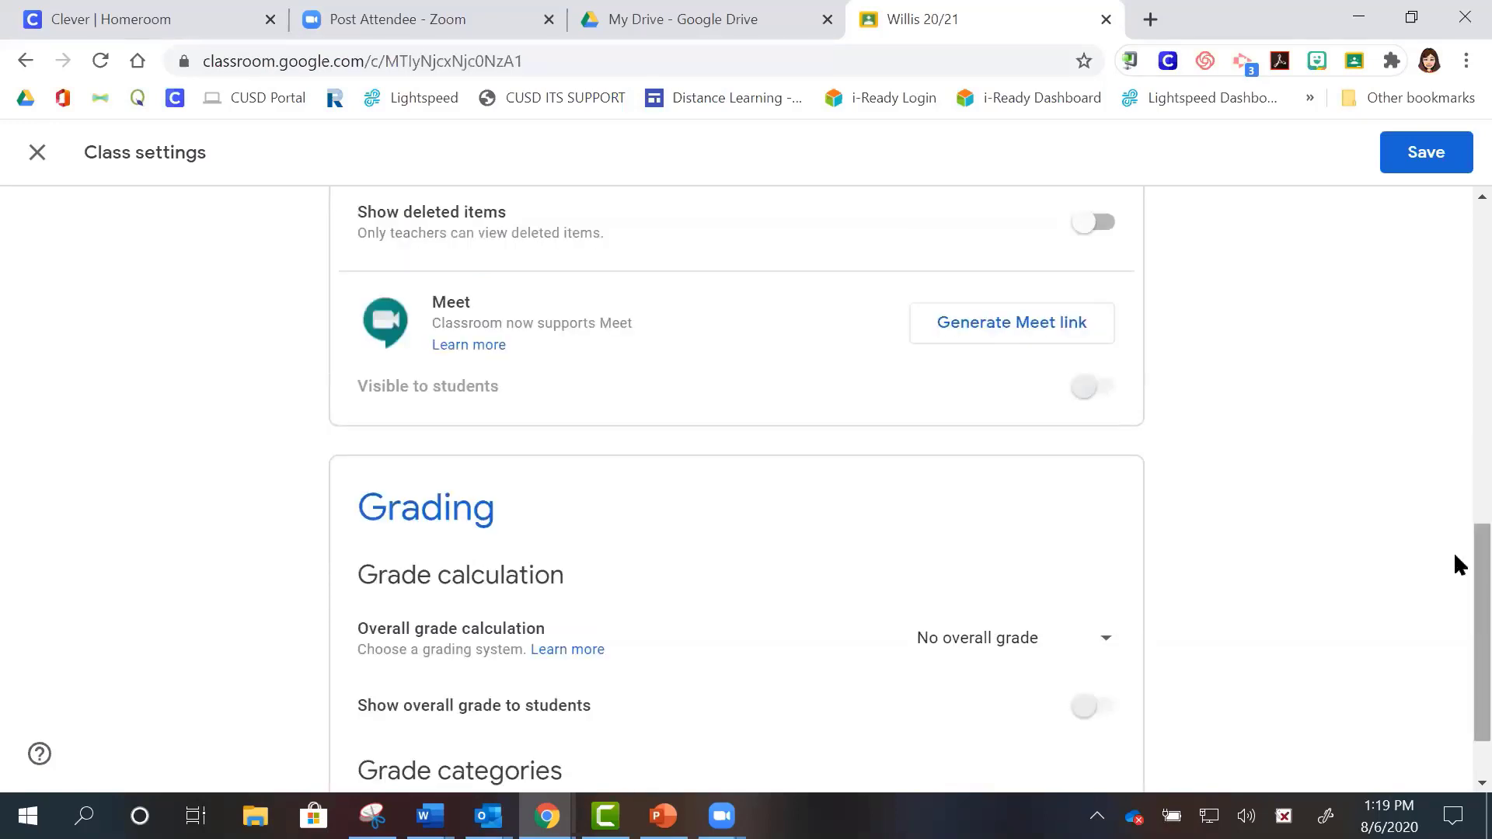
scroll(1453, 551, up, 4)
scroll(1457, 390, up, 2)
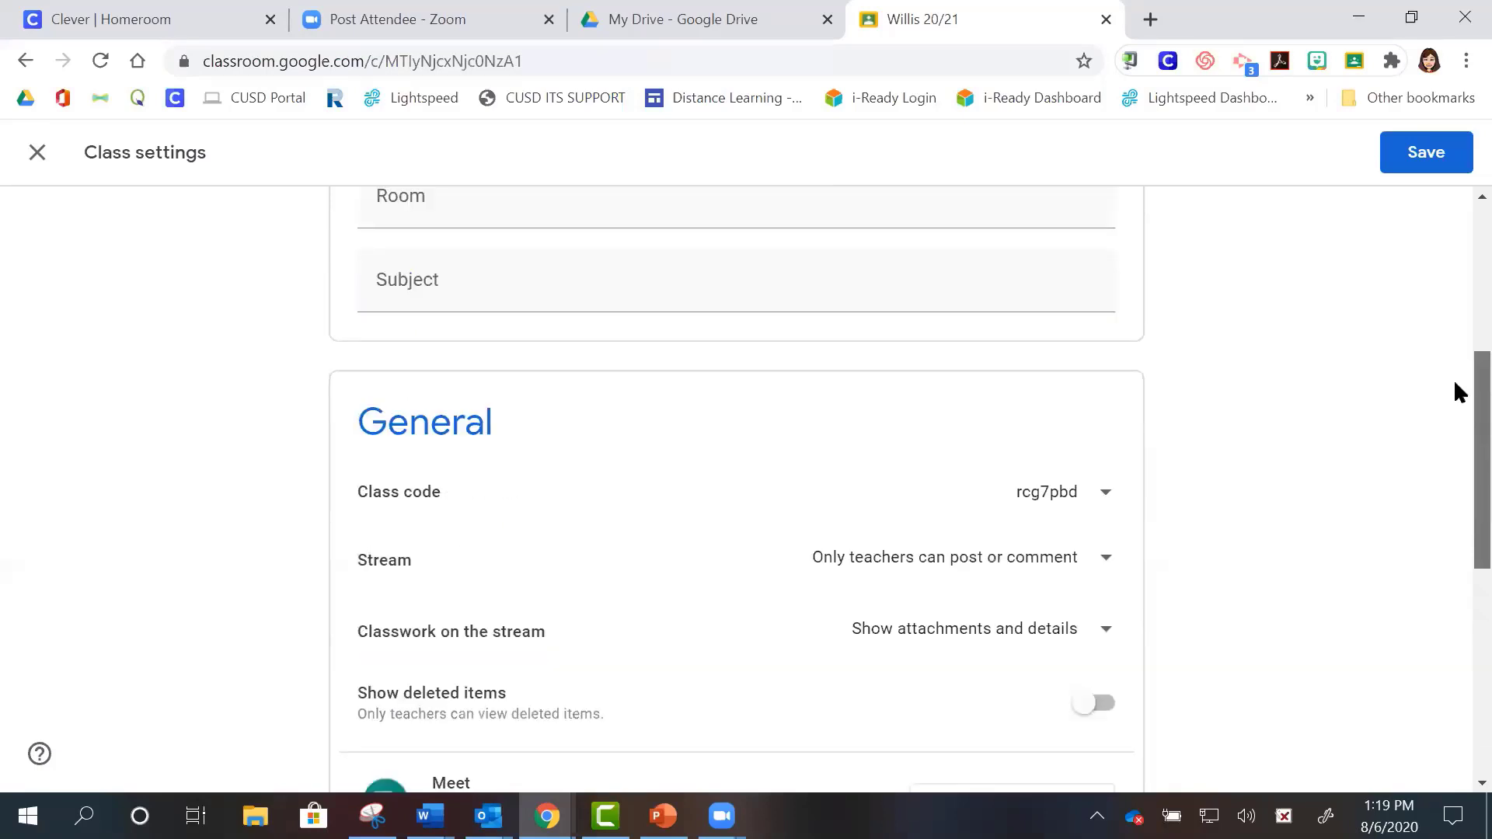
scroll(1455, 384, up, 5)
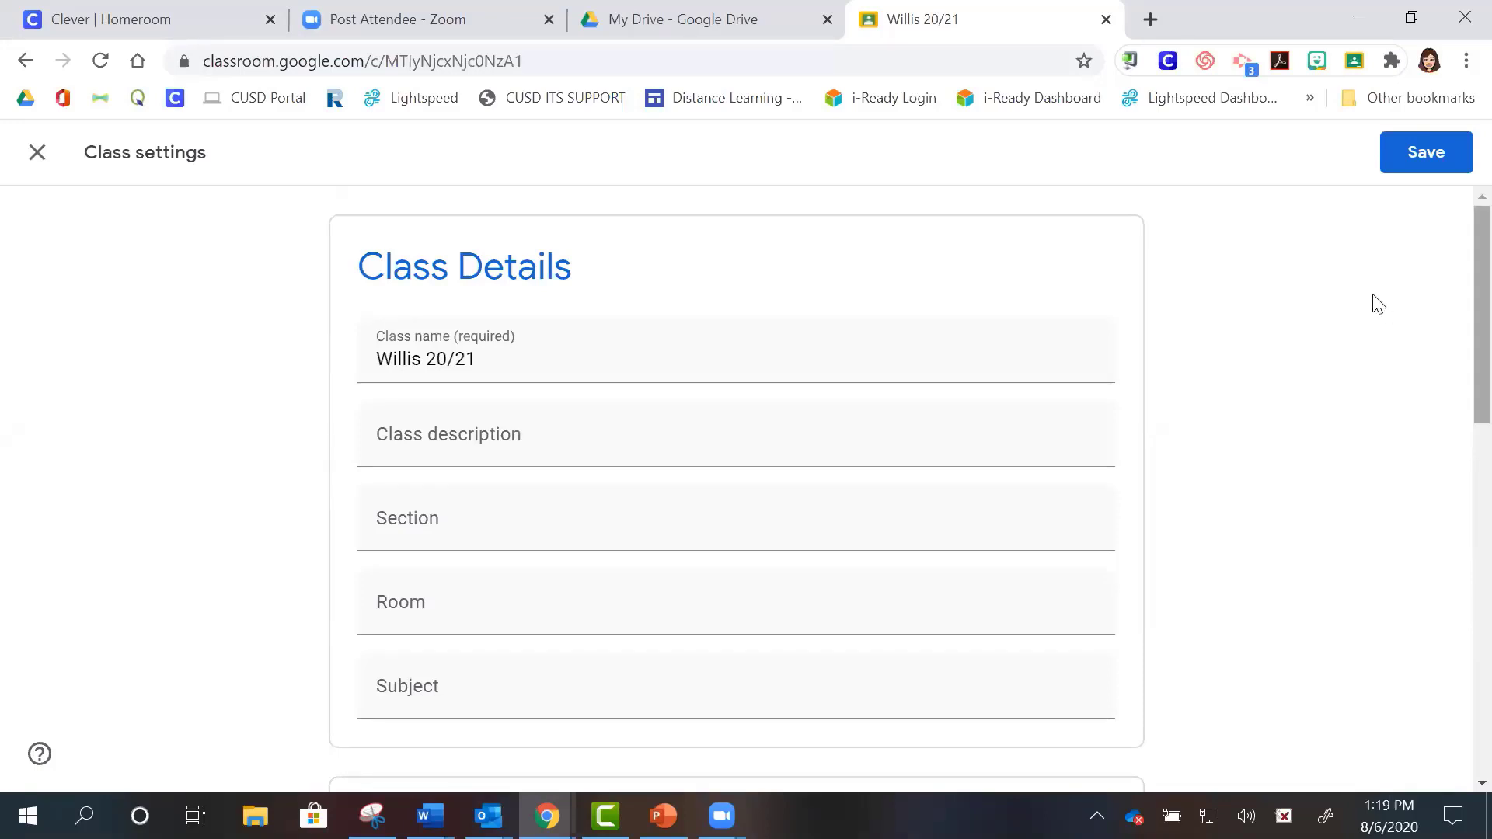
click(1425, 162)
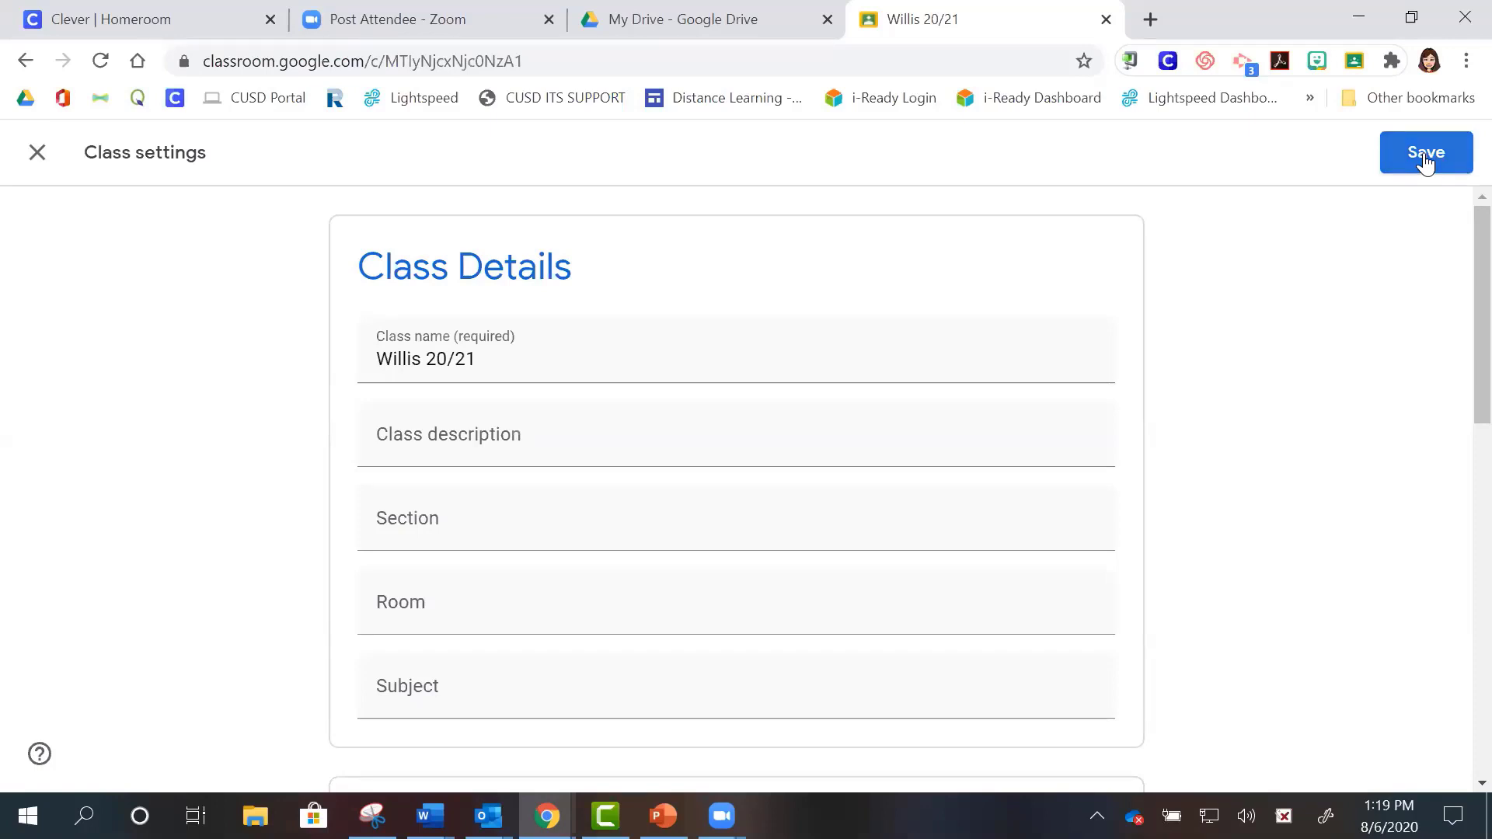
- Save the Class settings changes and return to the Willis 20/21 stream
click(1424, 153)
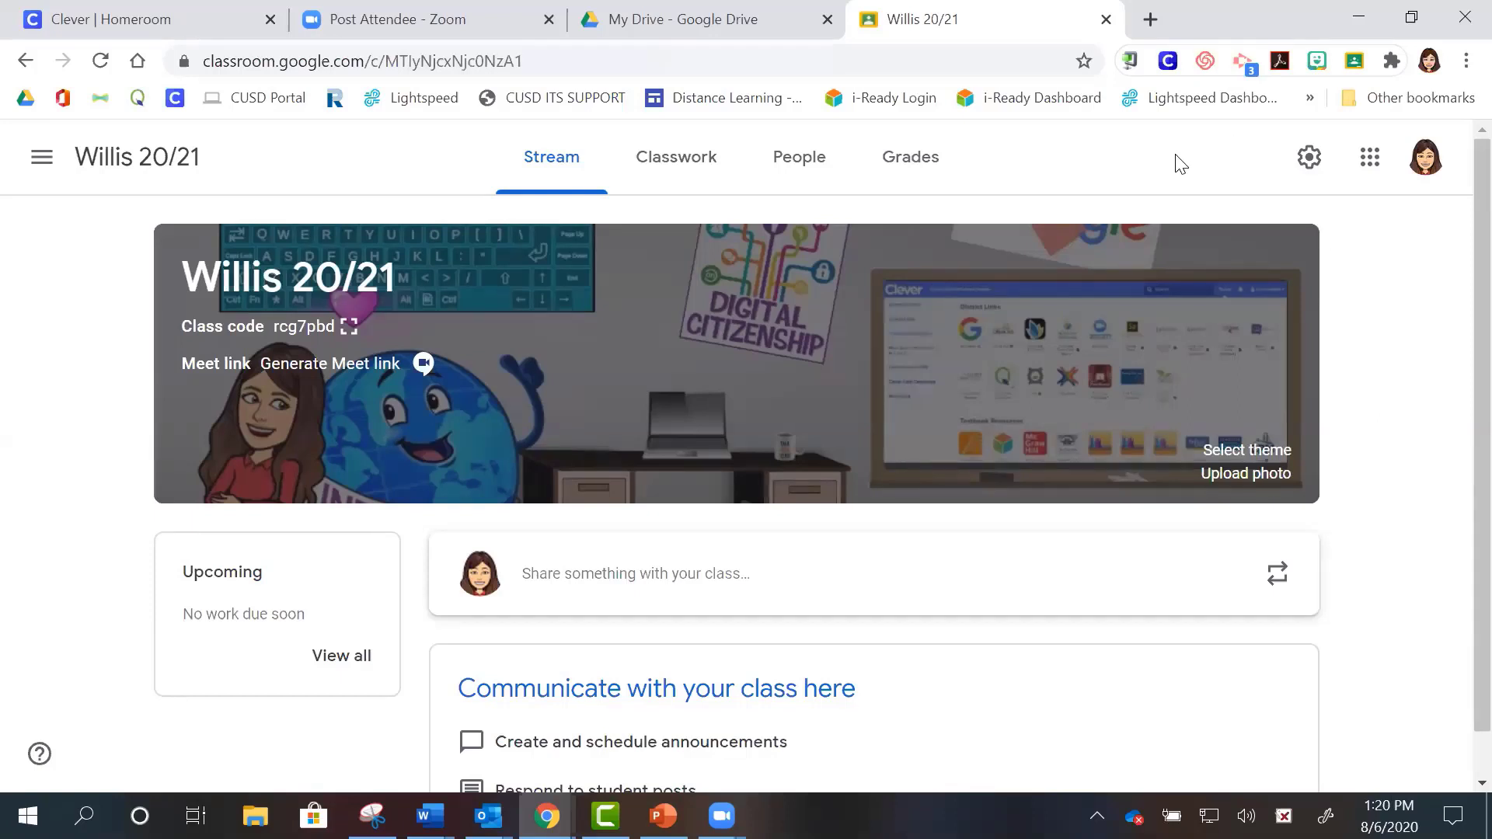
key(XF86AudioRaiseVolume)
key(XF86AudioRaiseVolume)
- Reopen Willis 20/21 Class settings and review the saved General and Grading sections
click(1309, 160)
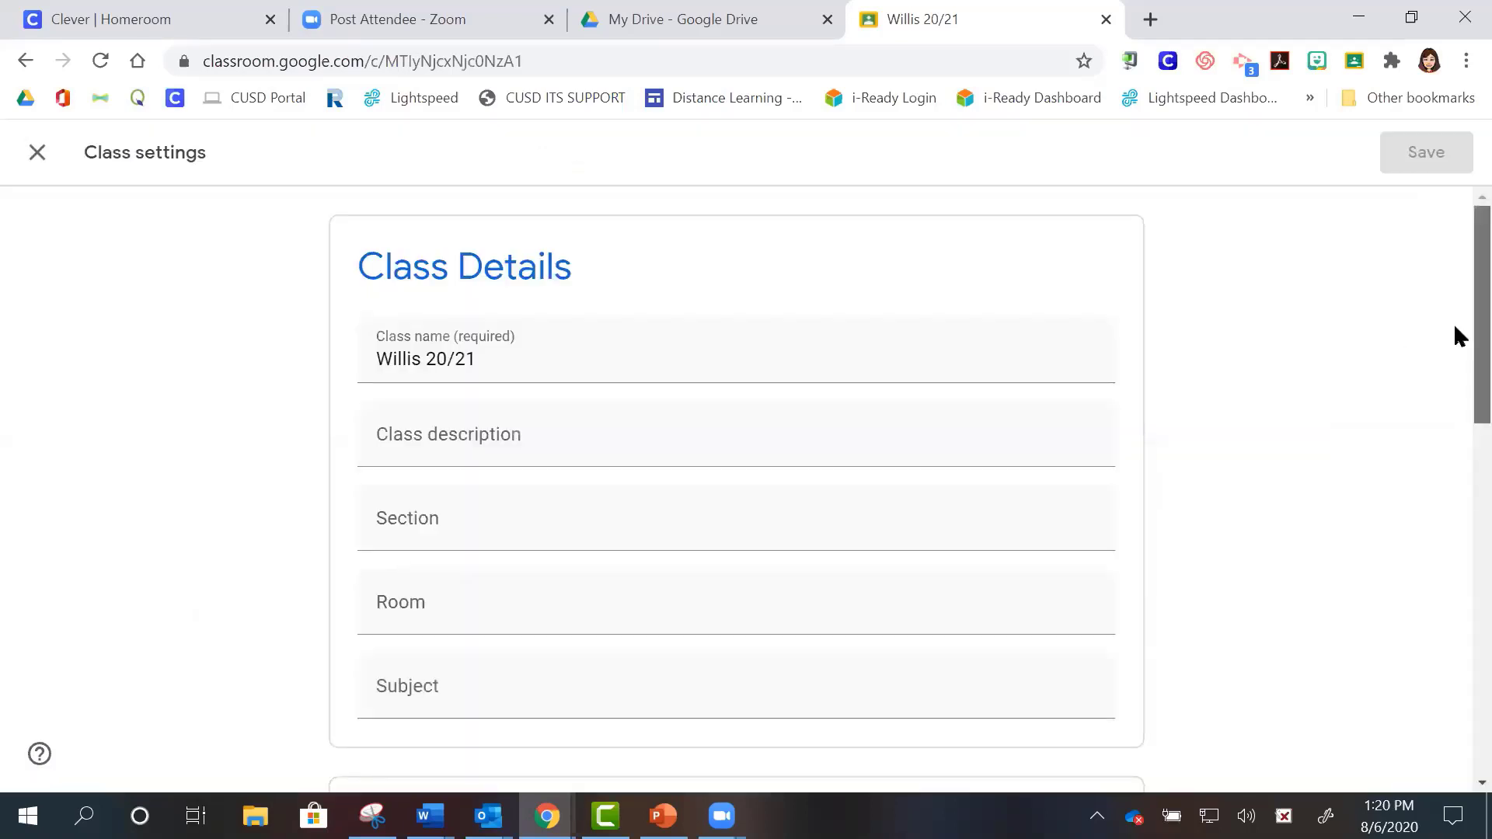
scroll(1455, 334, down, 6)
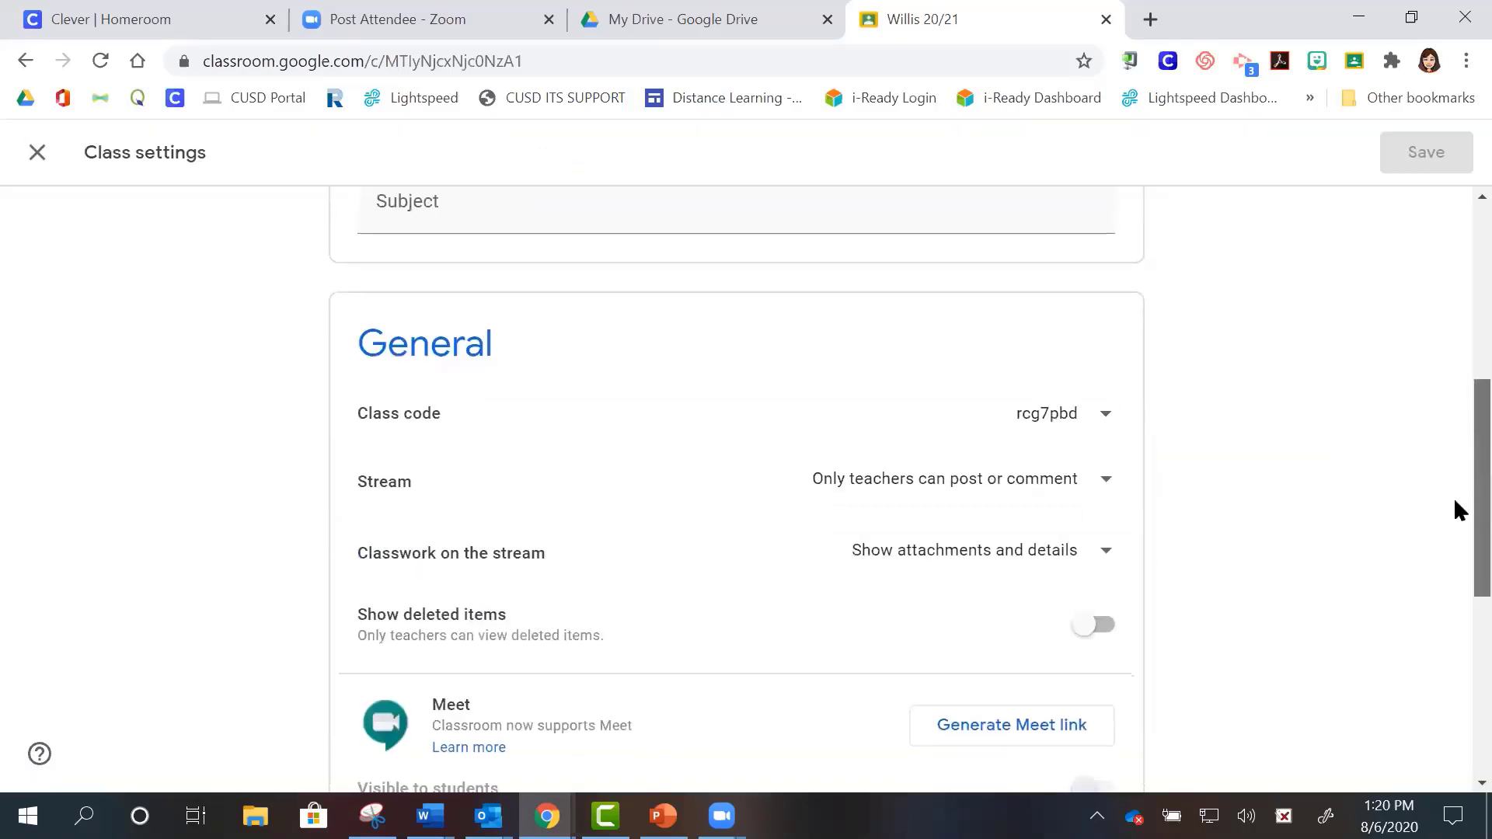
scroll(1453, 497, down, 5)
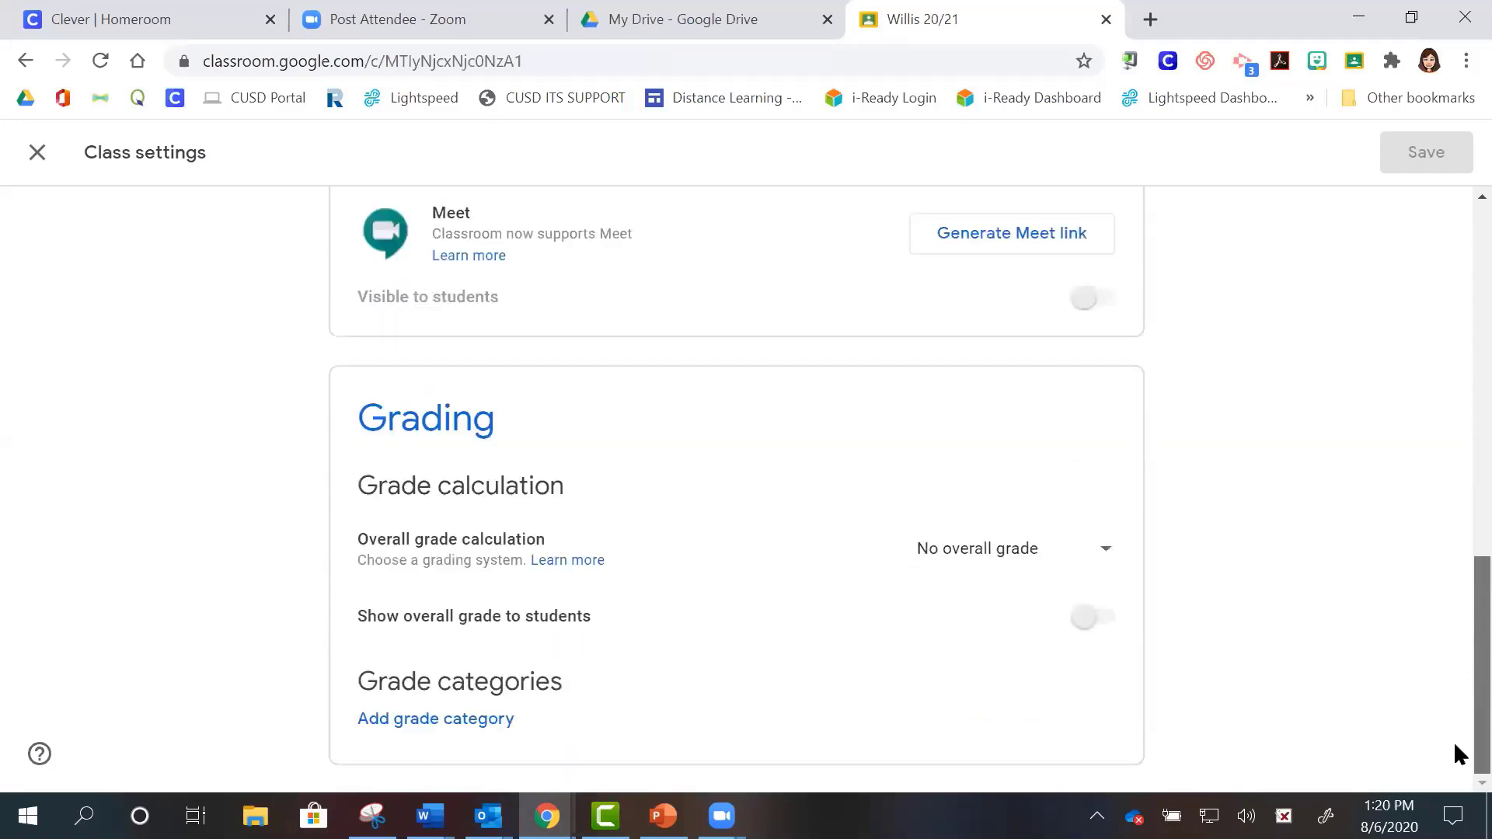
scroll(1453, 702, up, 6)
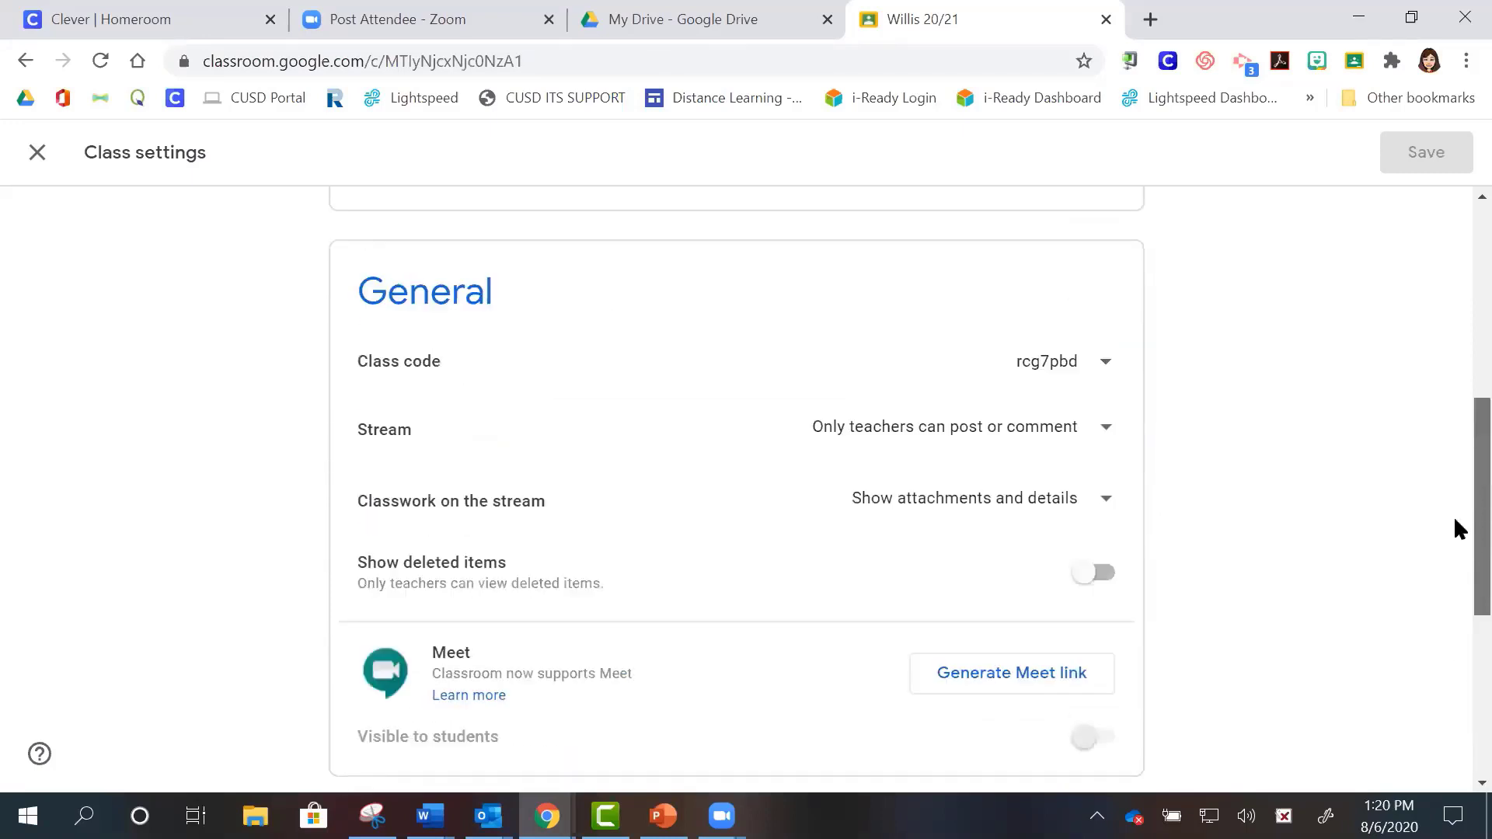
scroll(1454, 466, up, 4)
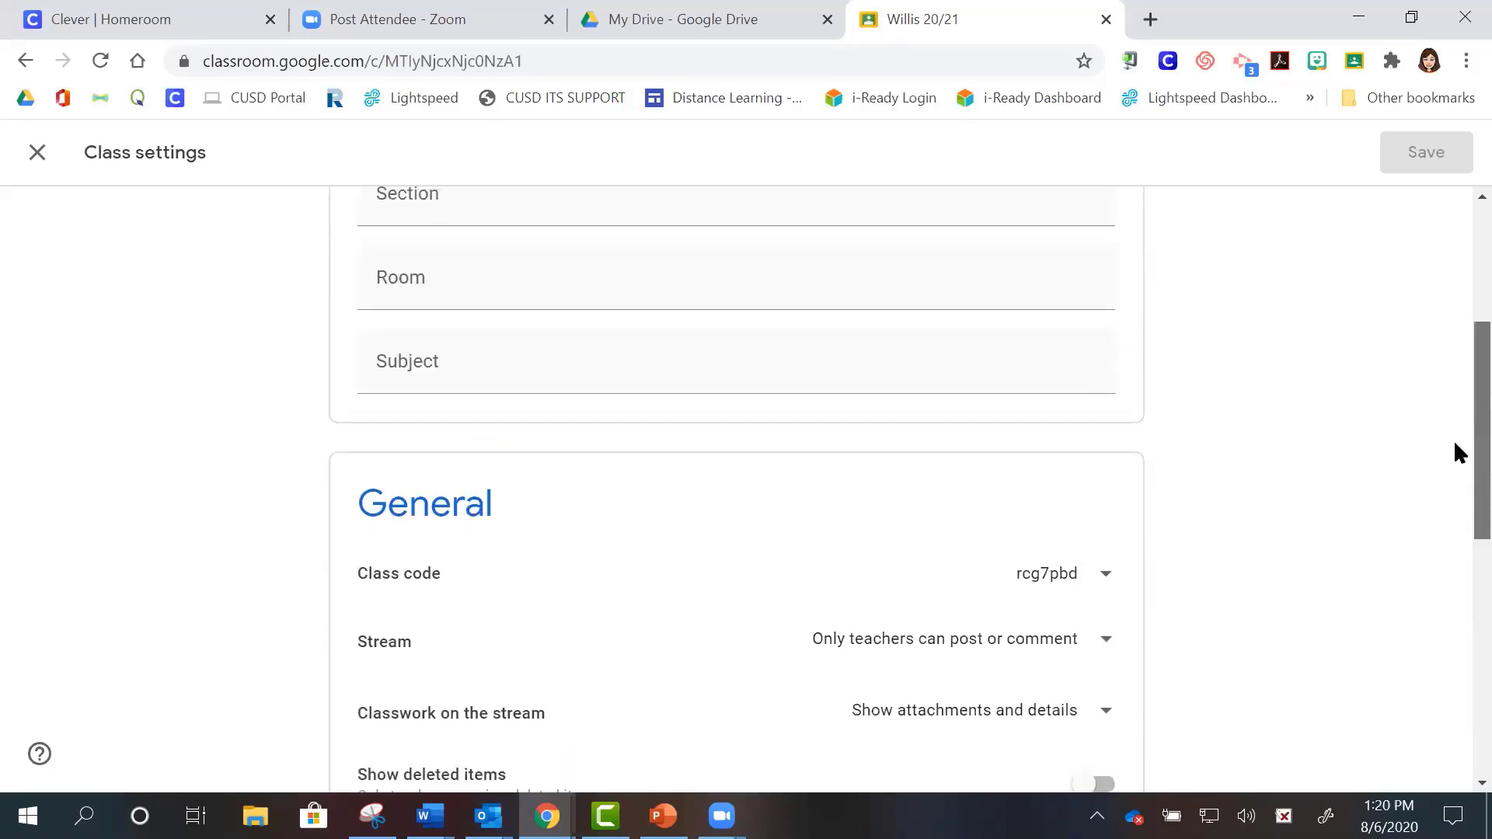
scroll(1454, 342, up, 3)
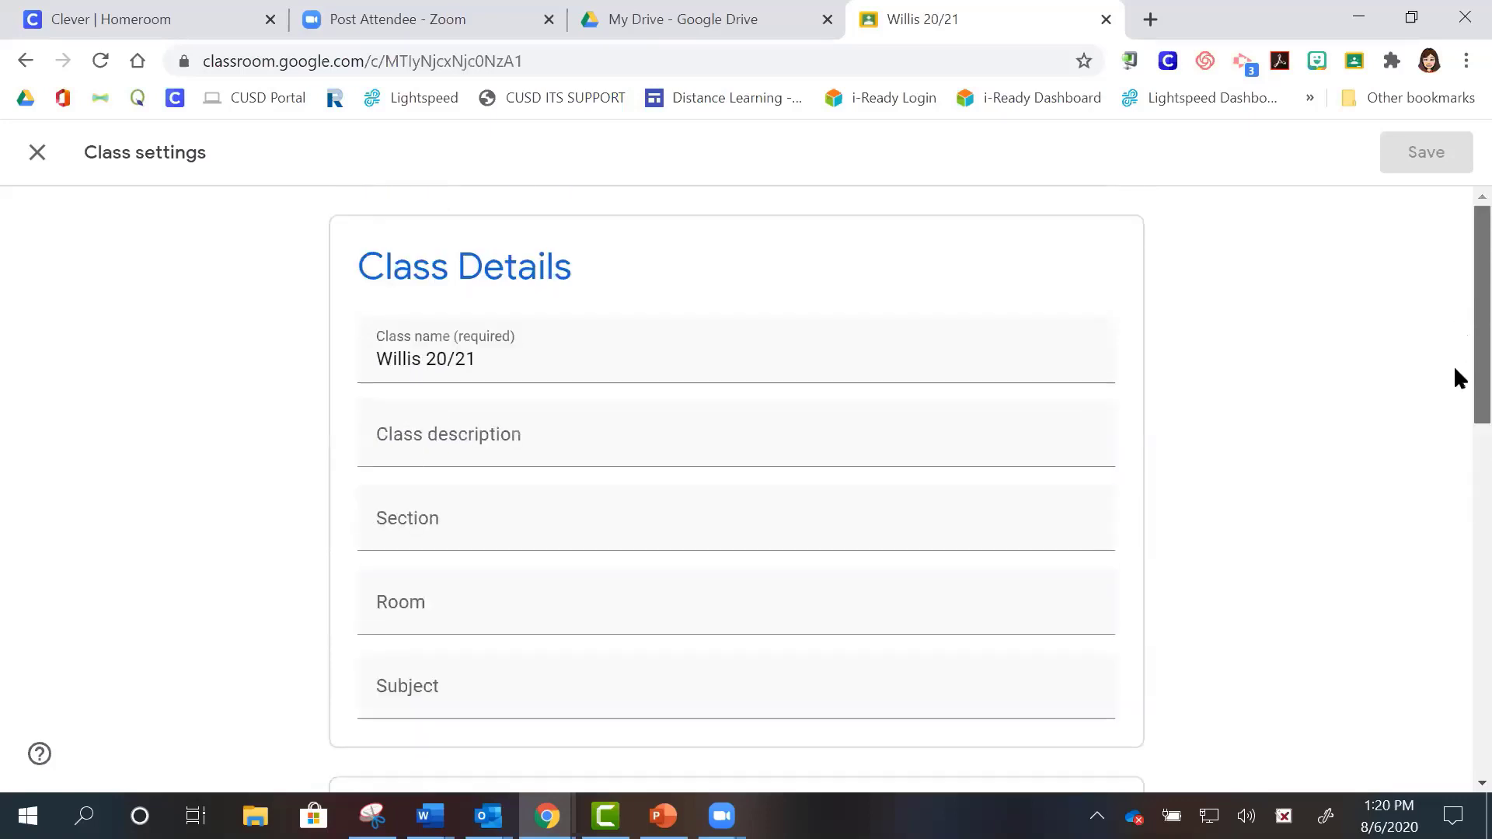
scroll(1455, 373, down, 2)
scroll(1455, 471, down, 3)
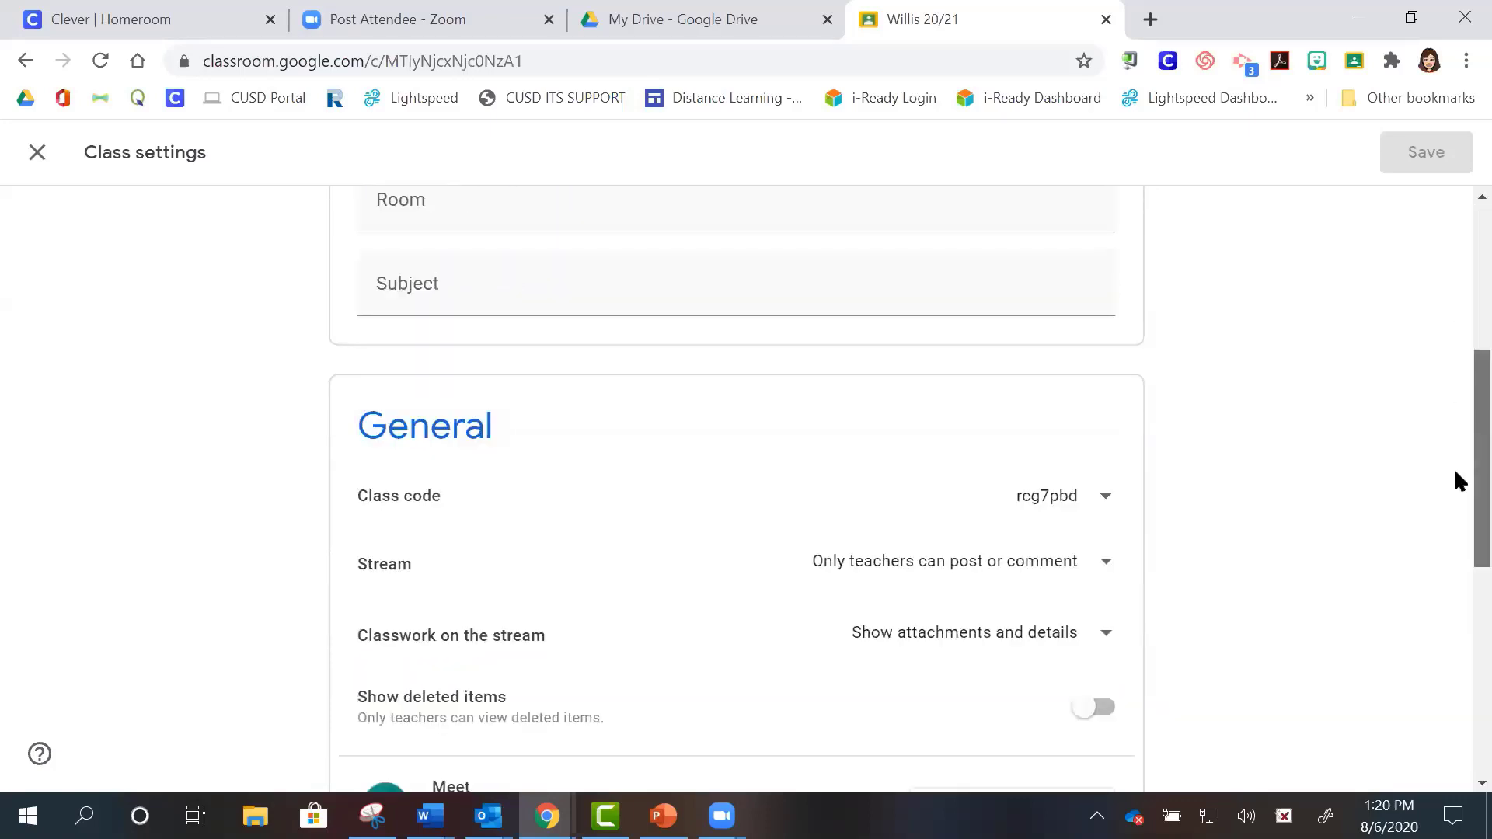
scroll(1454, 481, down, 1)
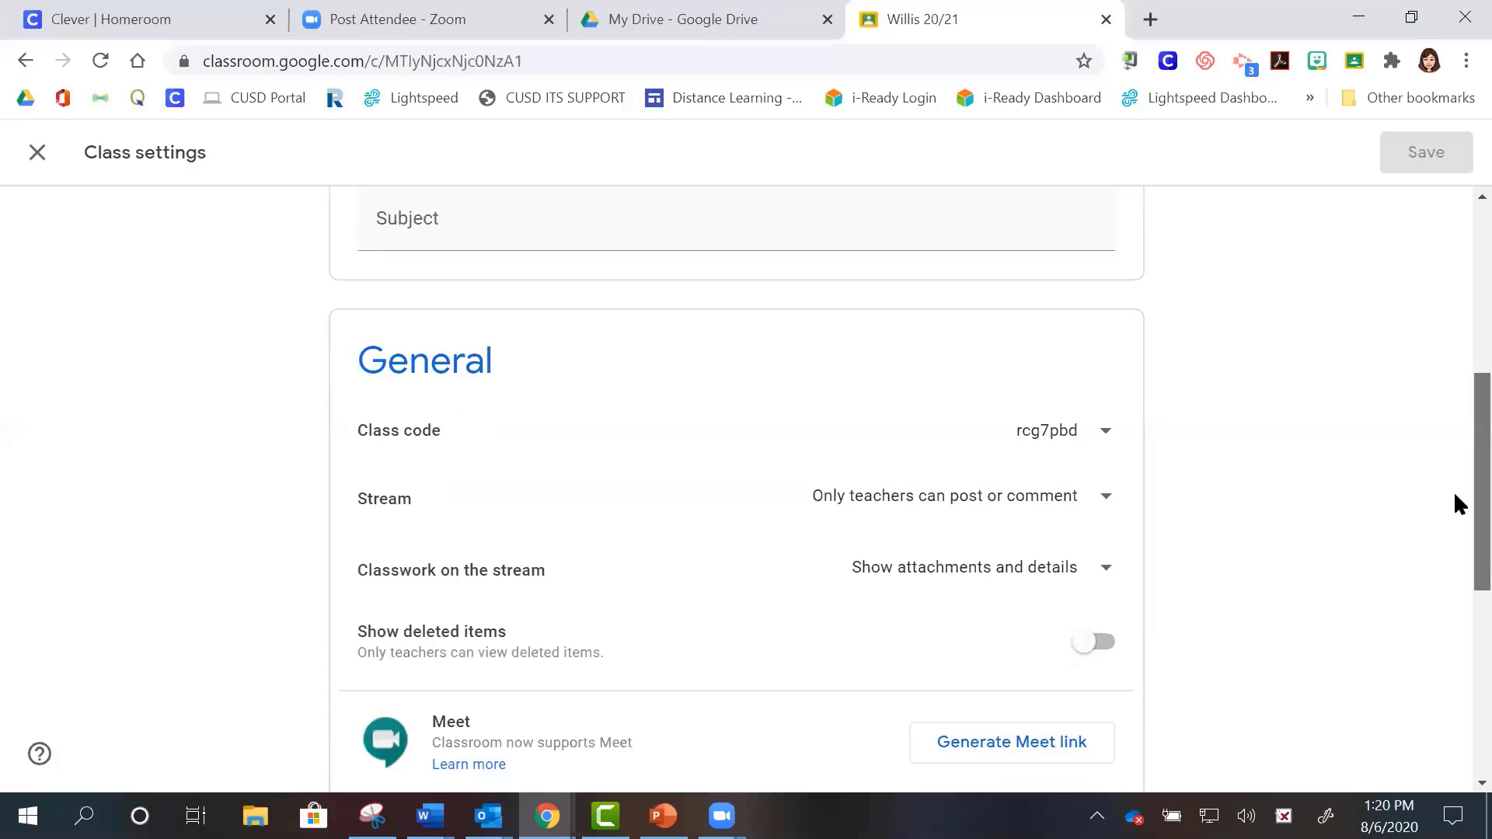
scroll(1453, 497, down, 1)
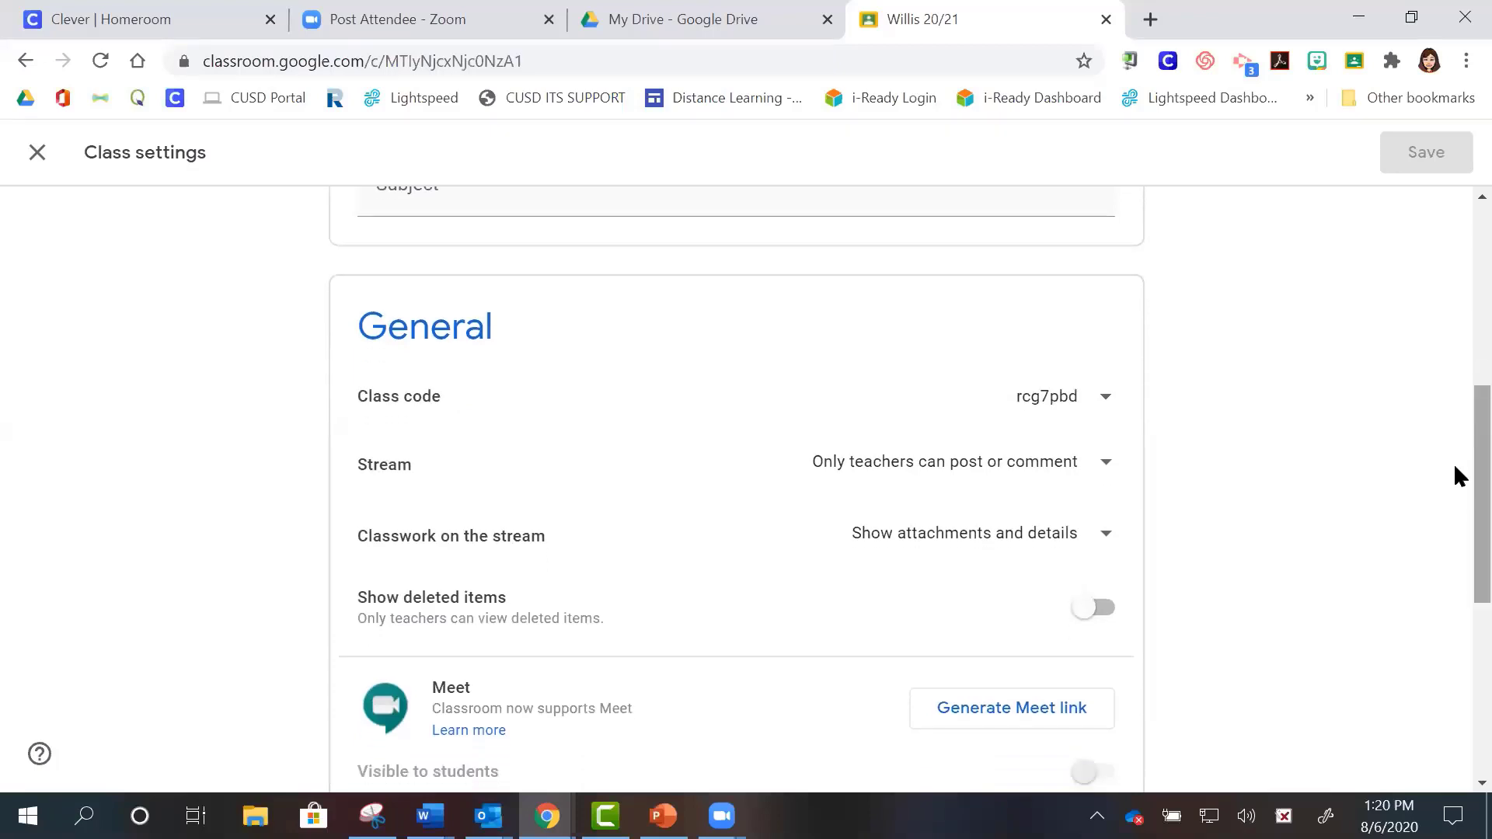
right_click(1454, 479)
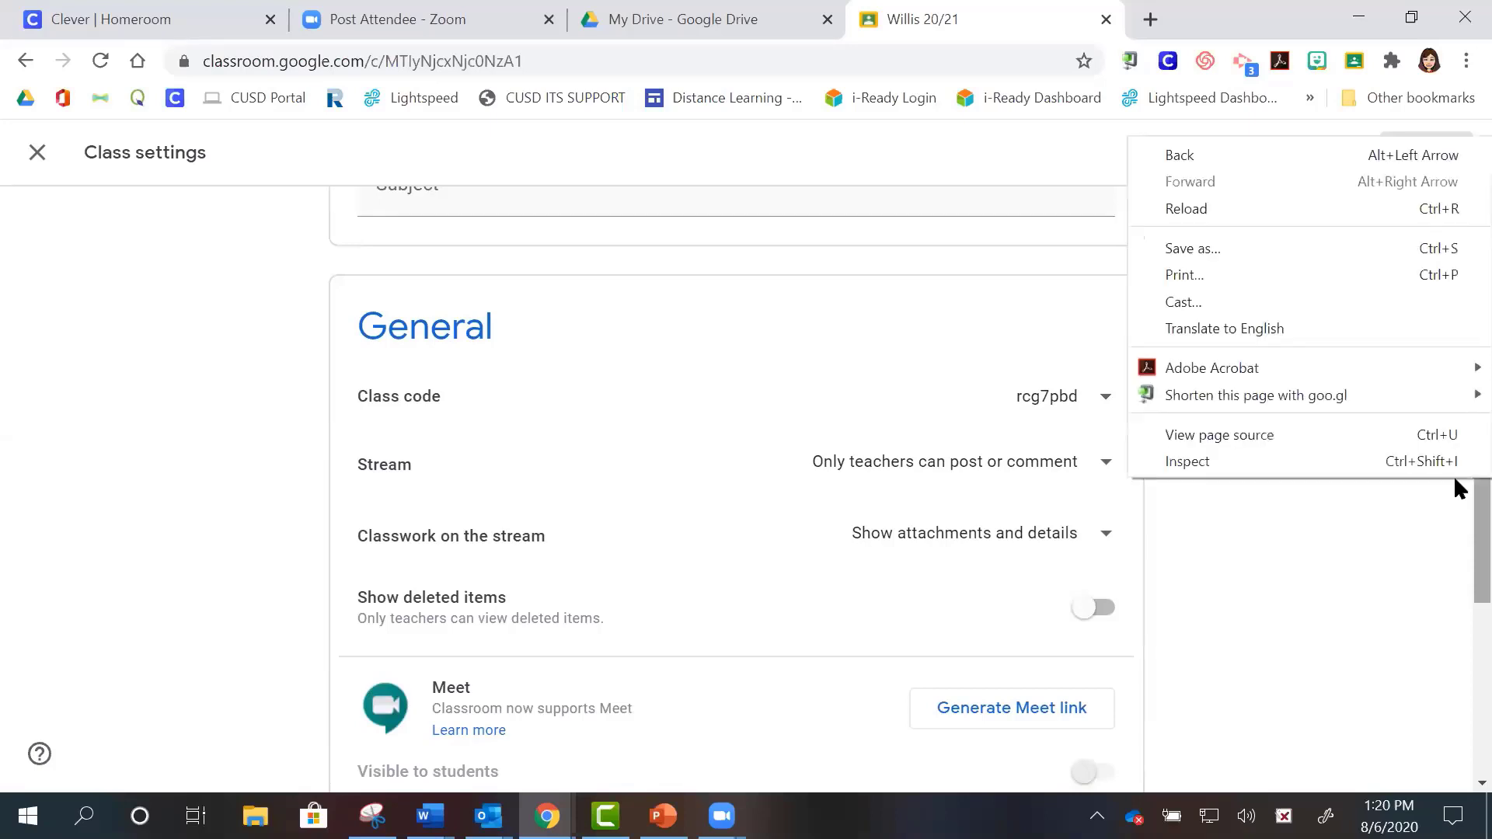
click(1431, 537)
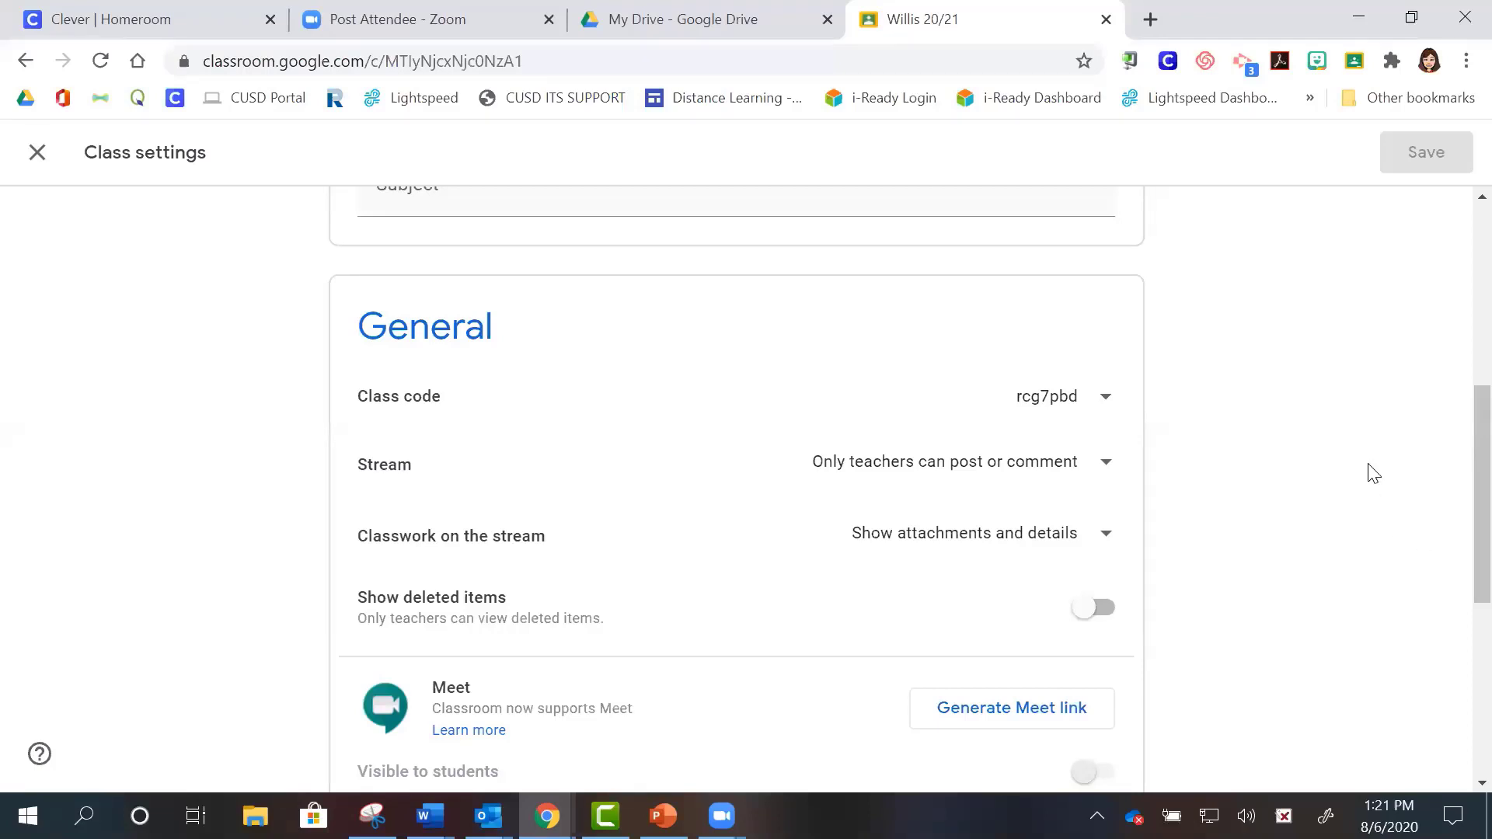
right_click(1455, 417)
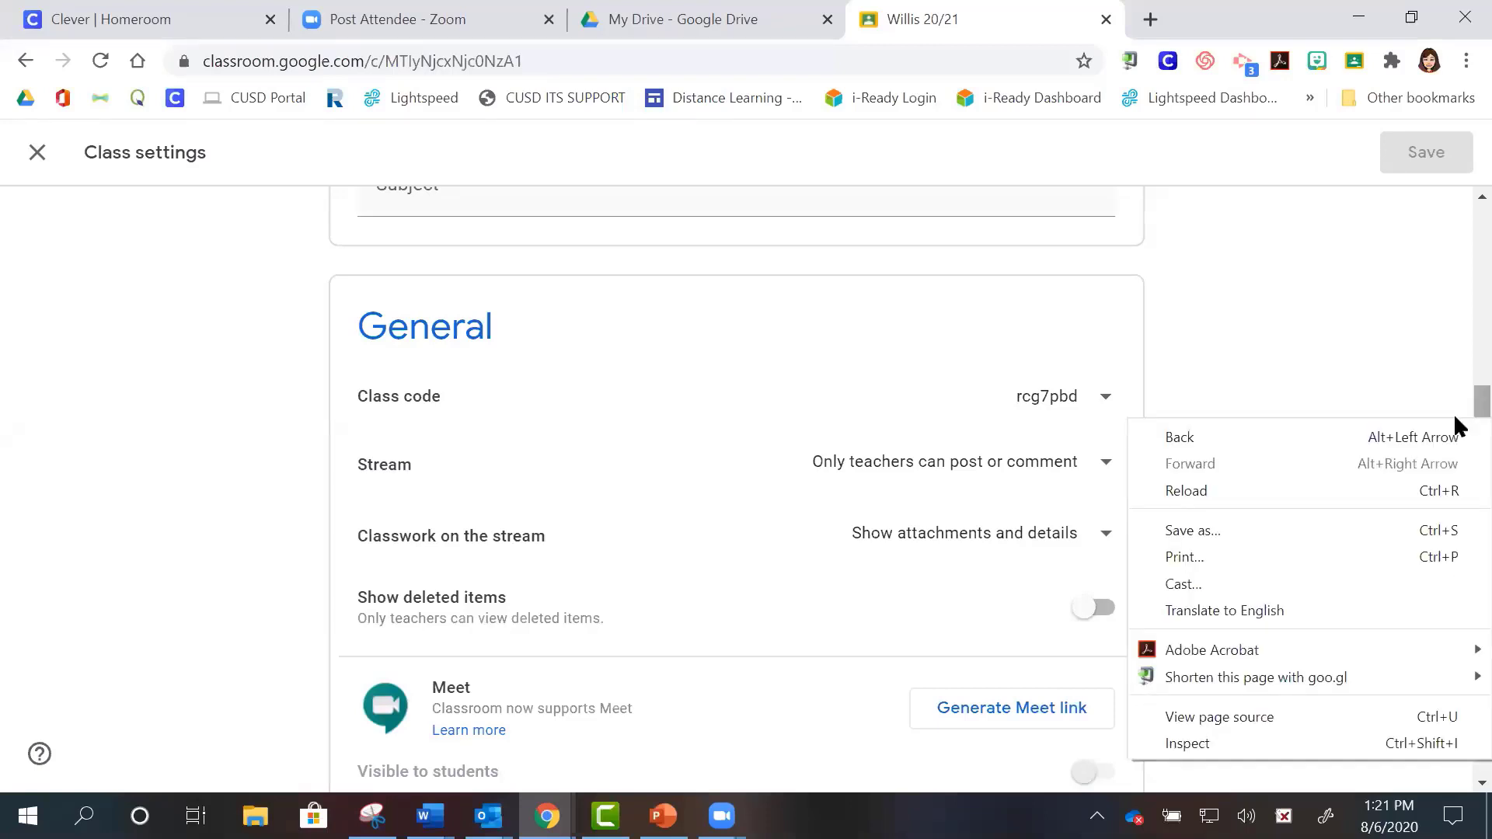
scroll(1453, 419, up, 7)
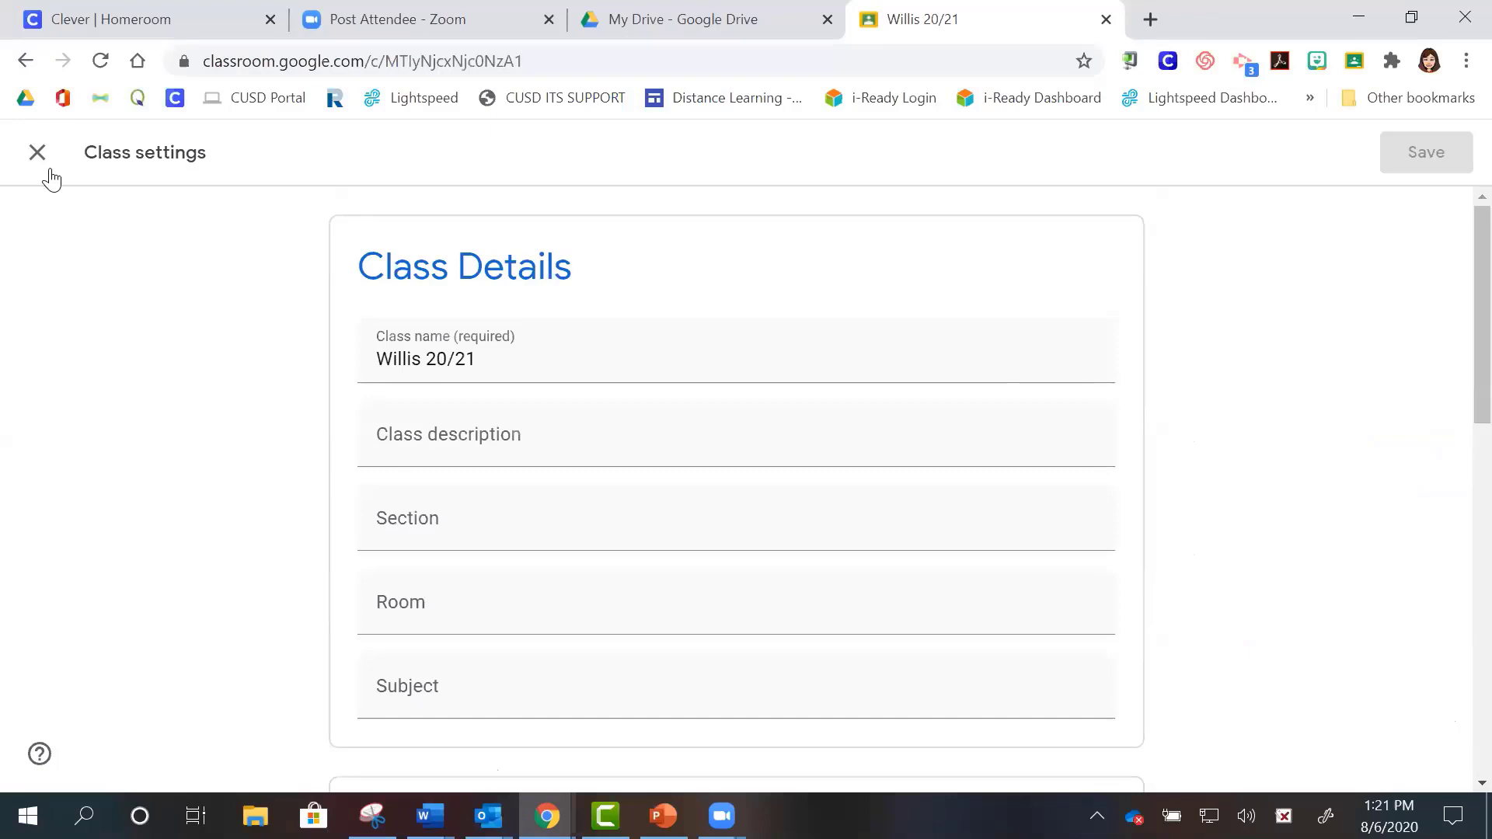
- Close Class settings back to the Willis 20/21 stream and switch to the PowerPoint slide show
click(36, 153)
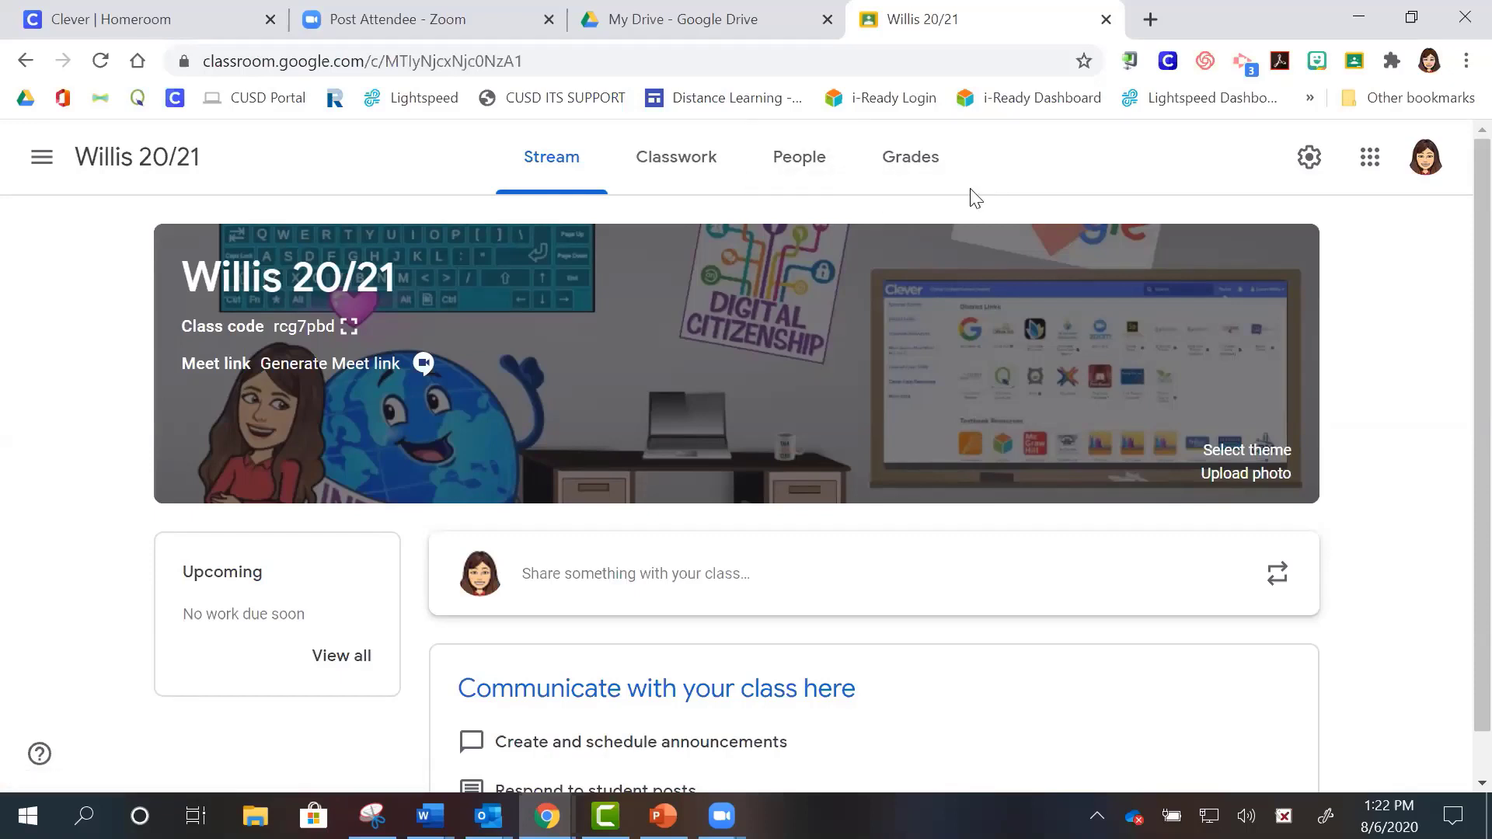
click(663, 816)
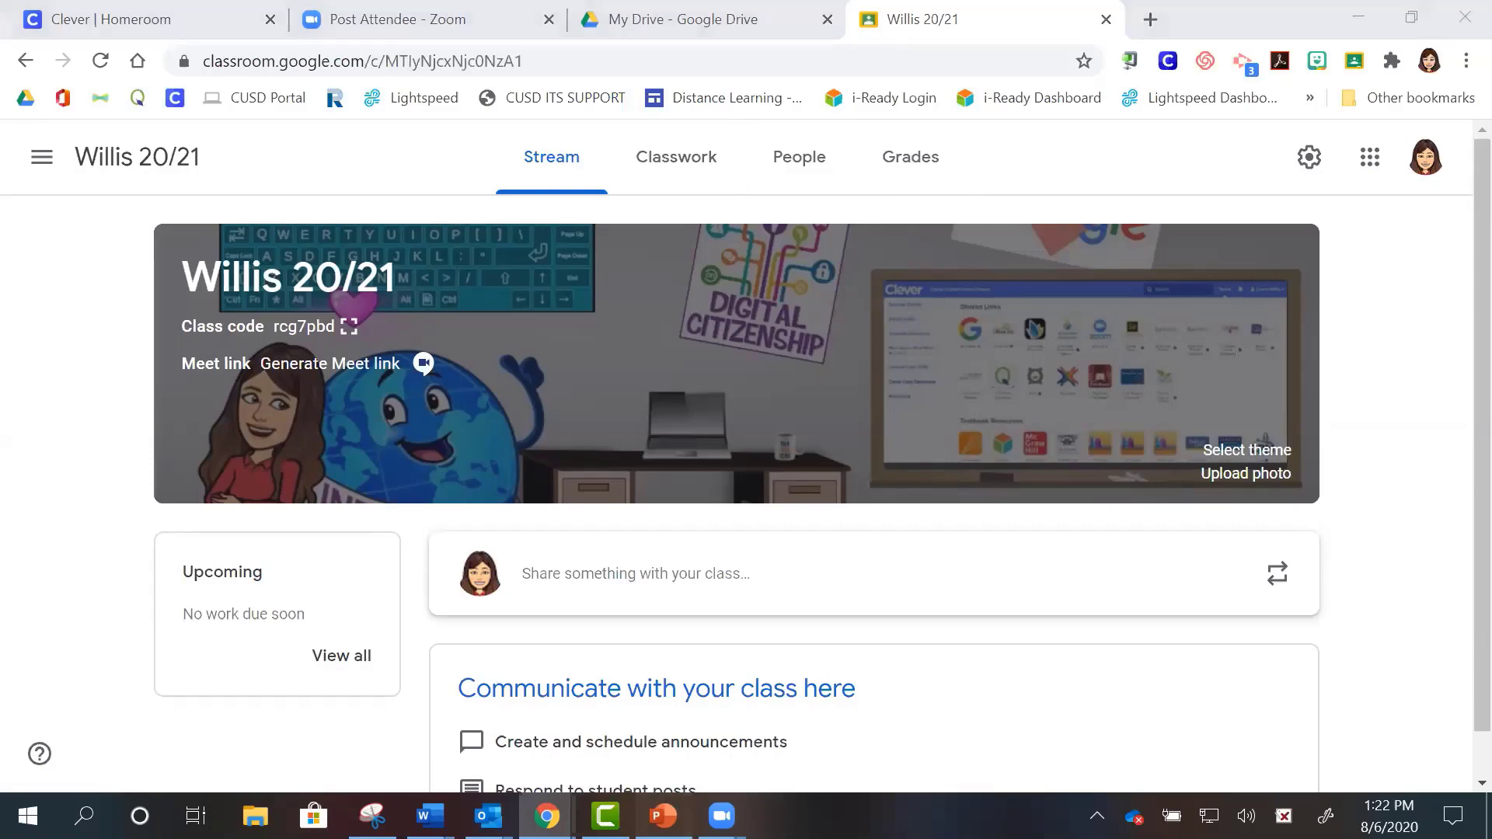
- Advance past the Archive, Create New Class, Class settings and Invite Students slides to slide 17
click(677, 563)
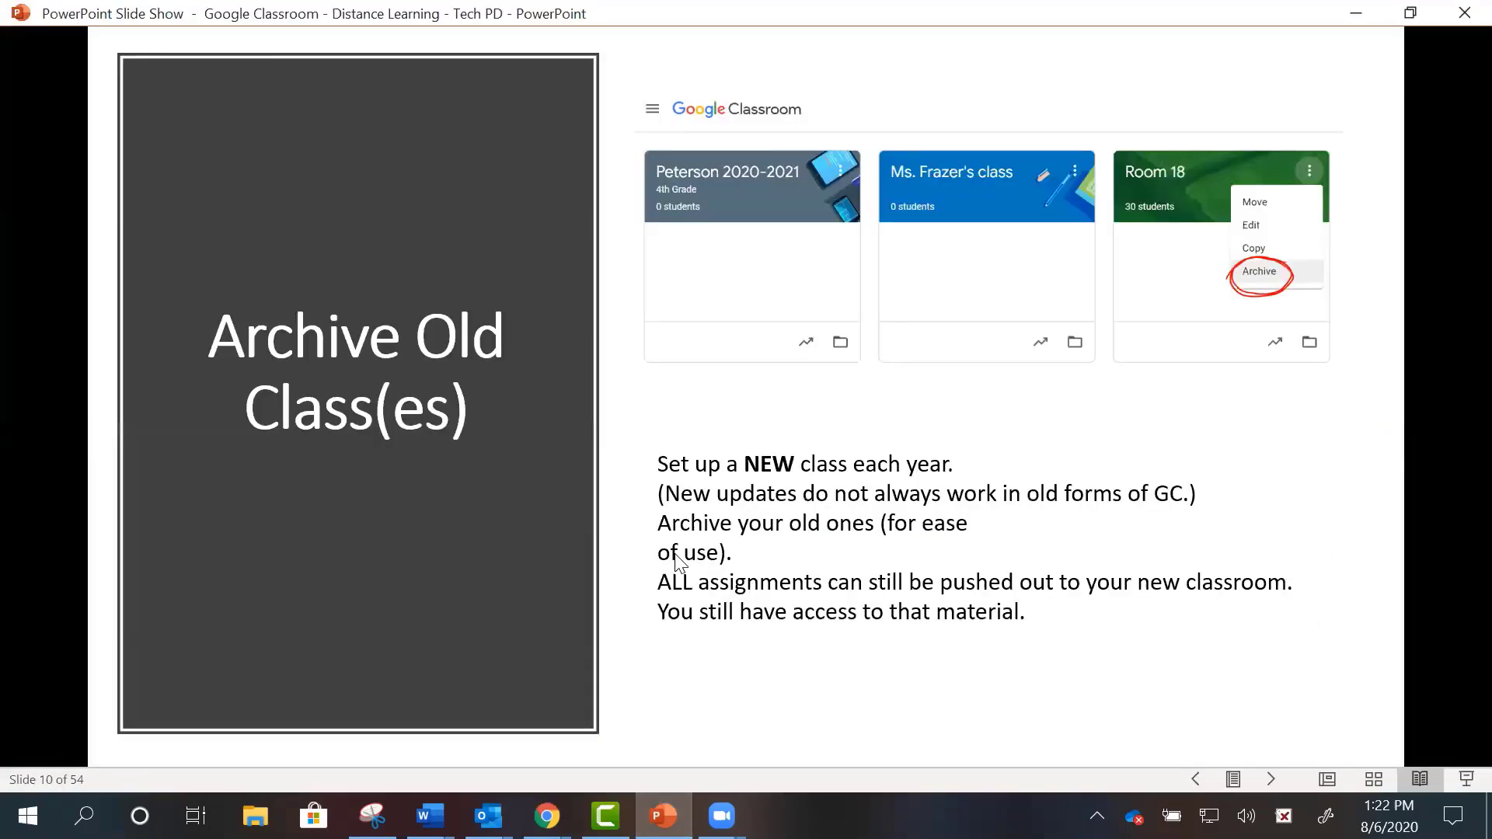
click(677, 561)
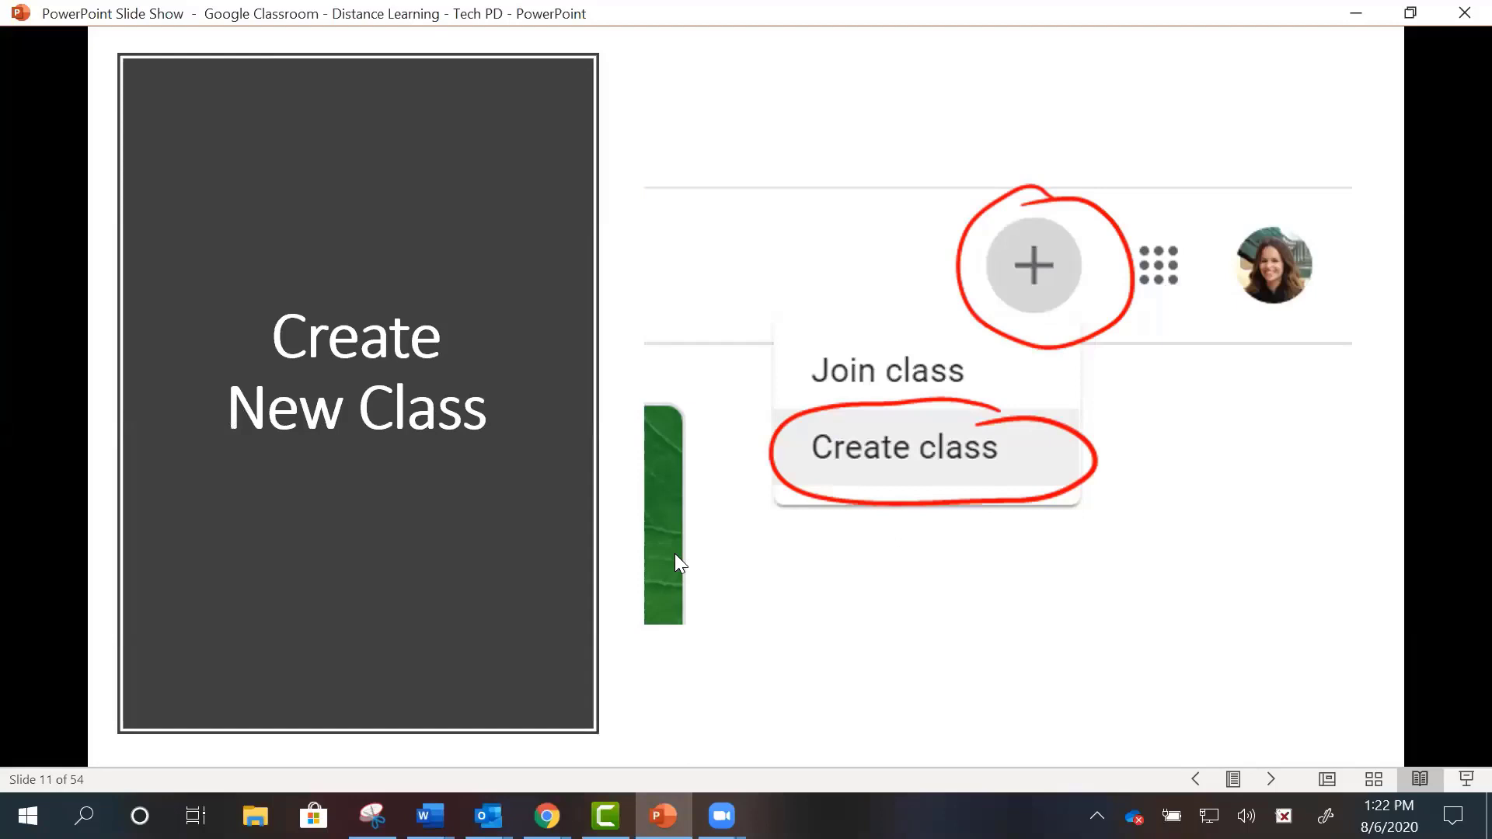
key(Right)
key(Right)
key(Right)
key(Right)
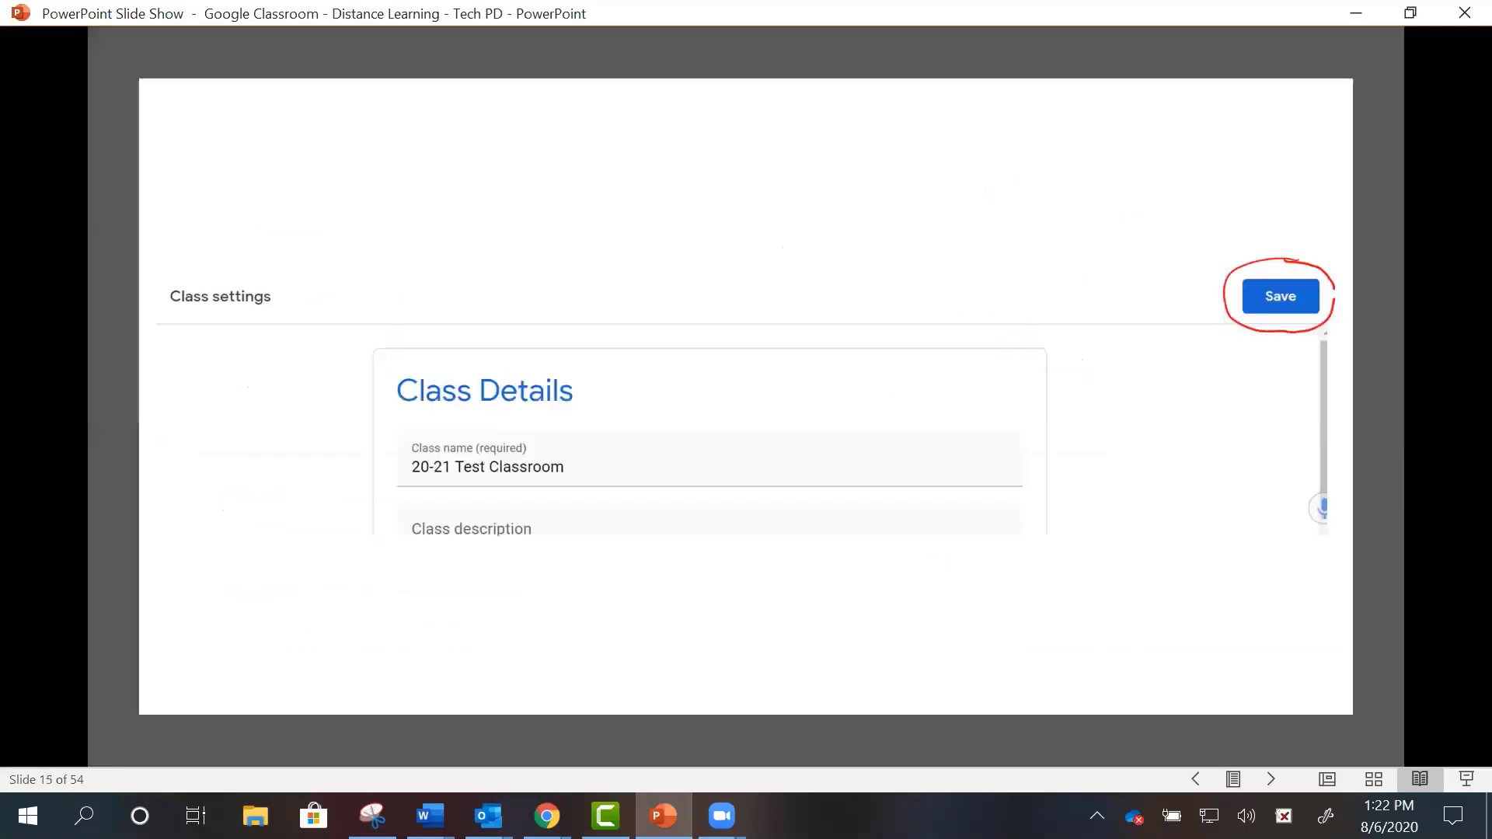
key(Right)
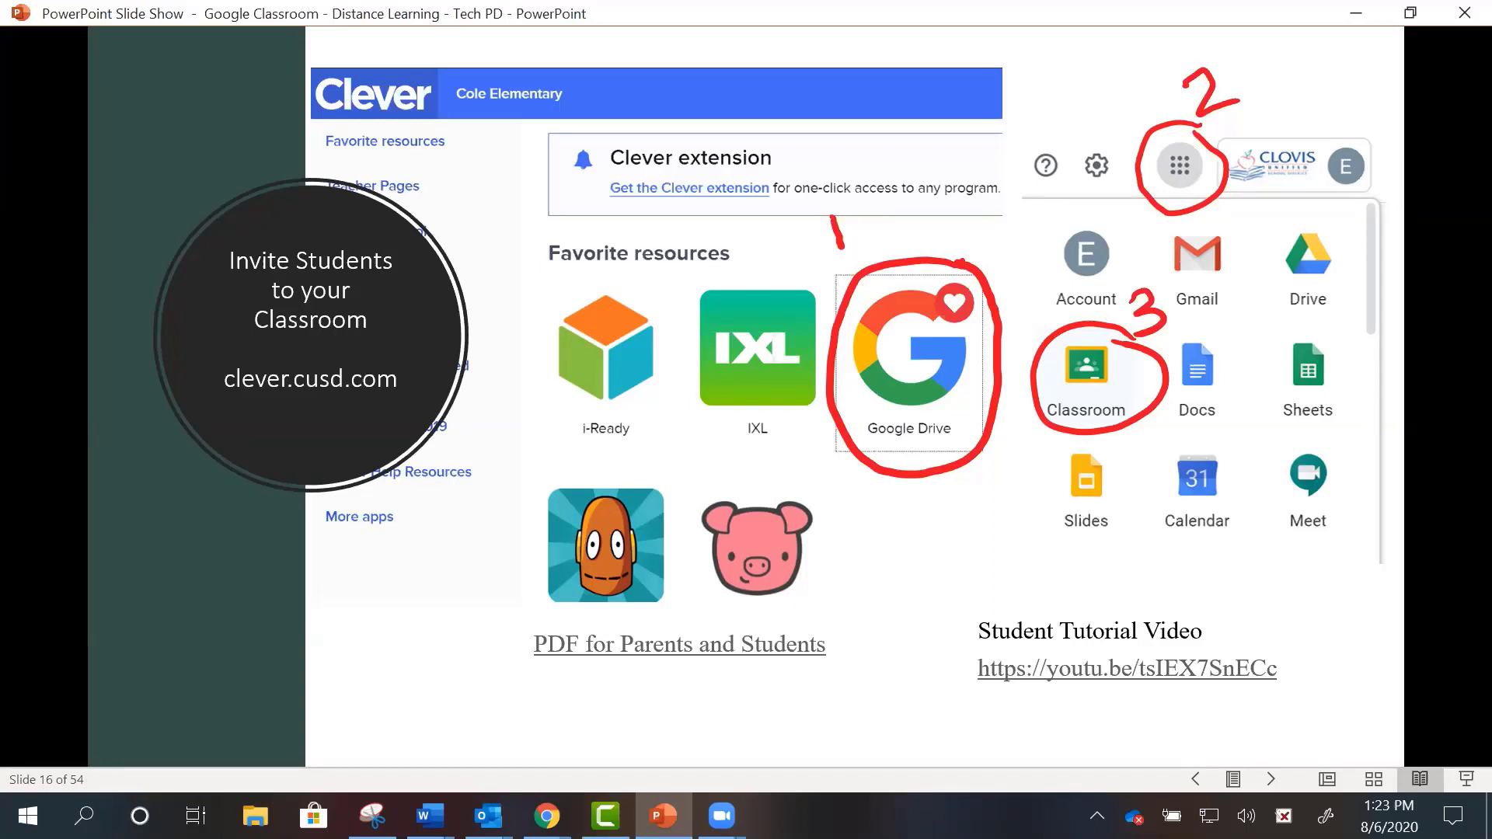
key(Right)
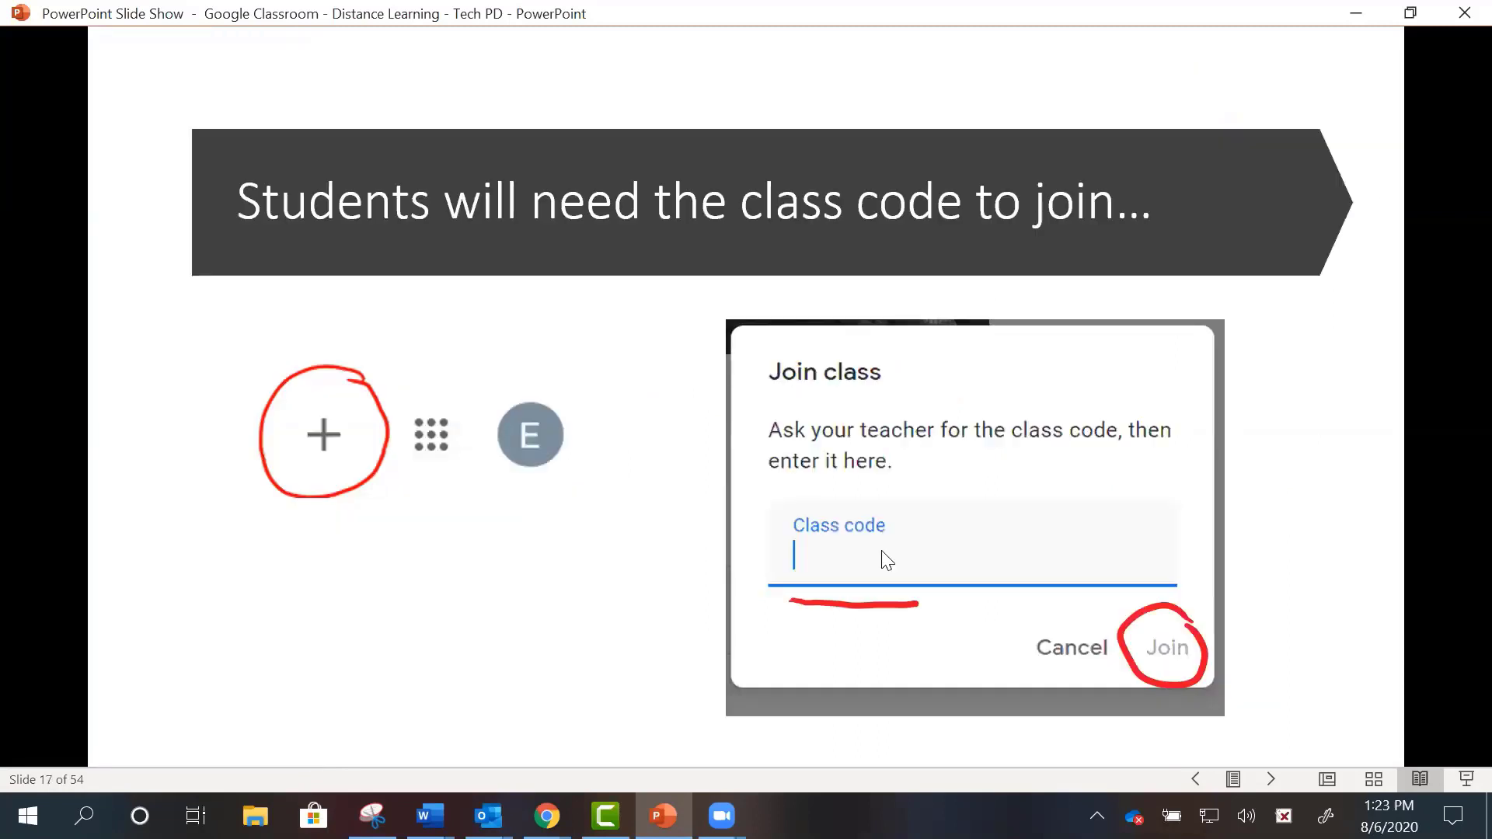
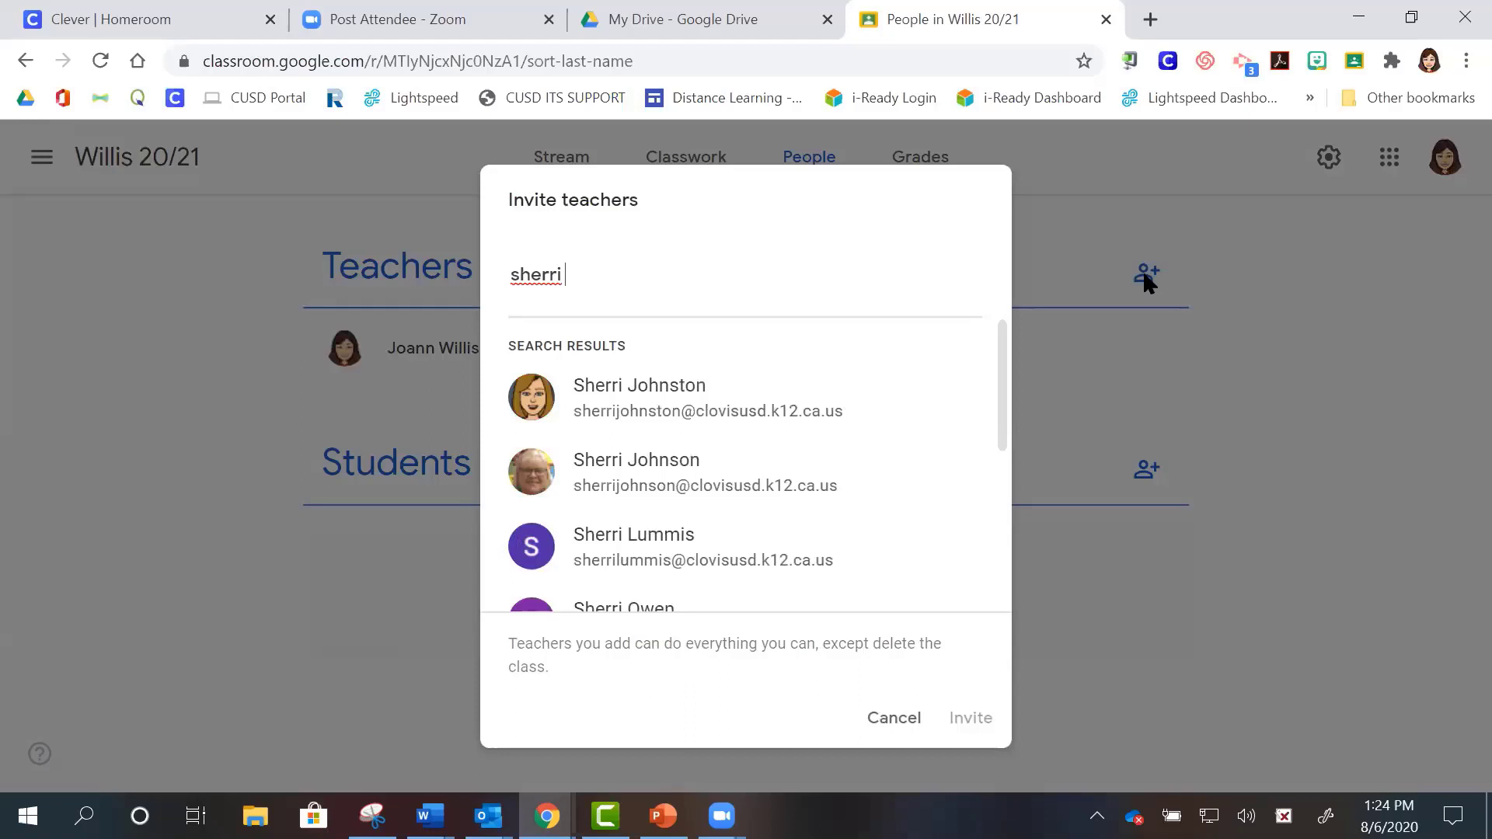
- Pick the matching teacher in Invite teachers, then cancel without sending the co-teacher invitation
click(876, 396)
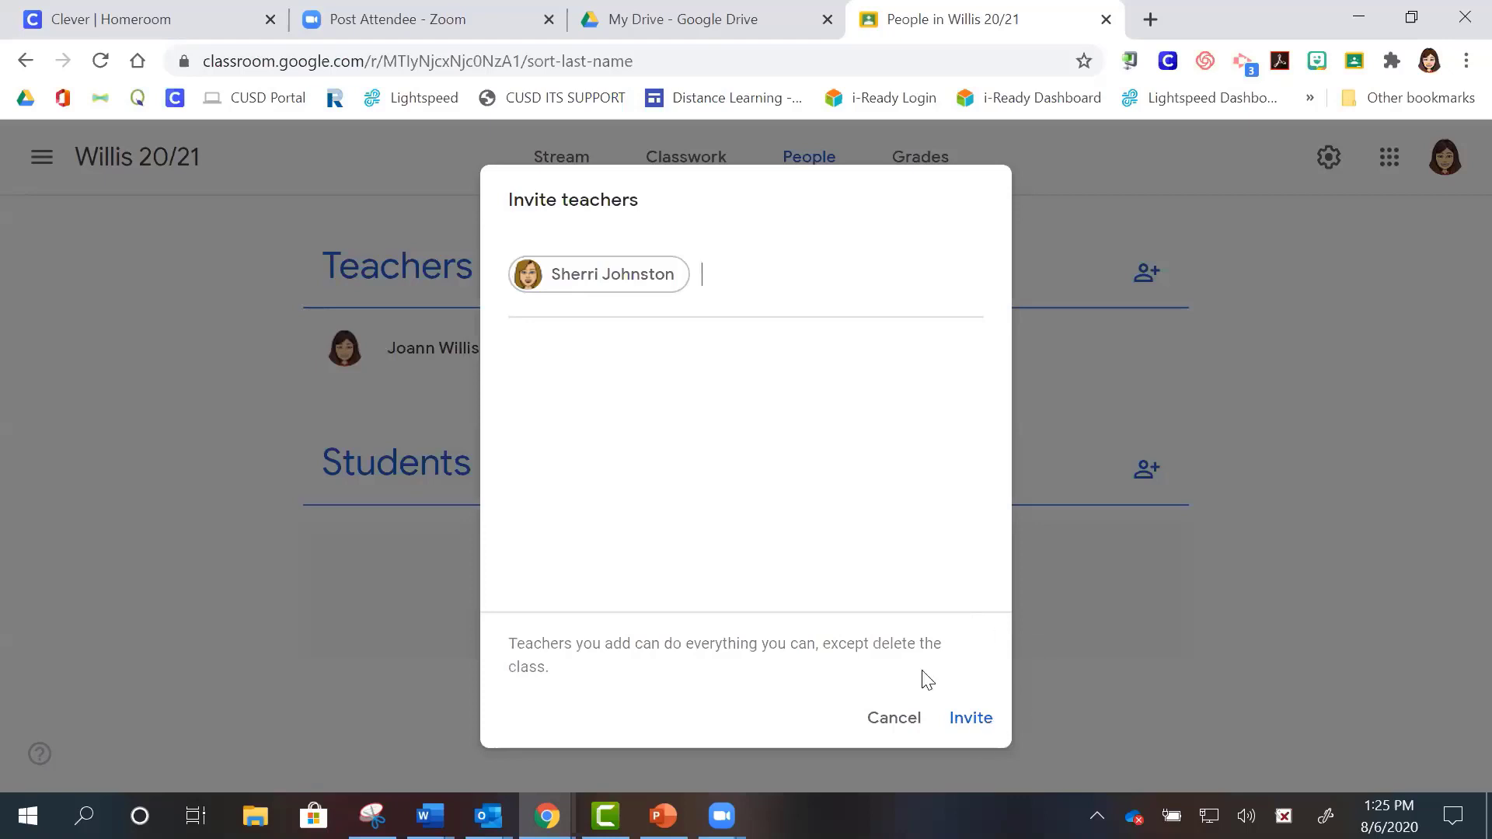
click(890, 723)
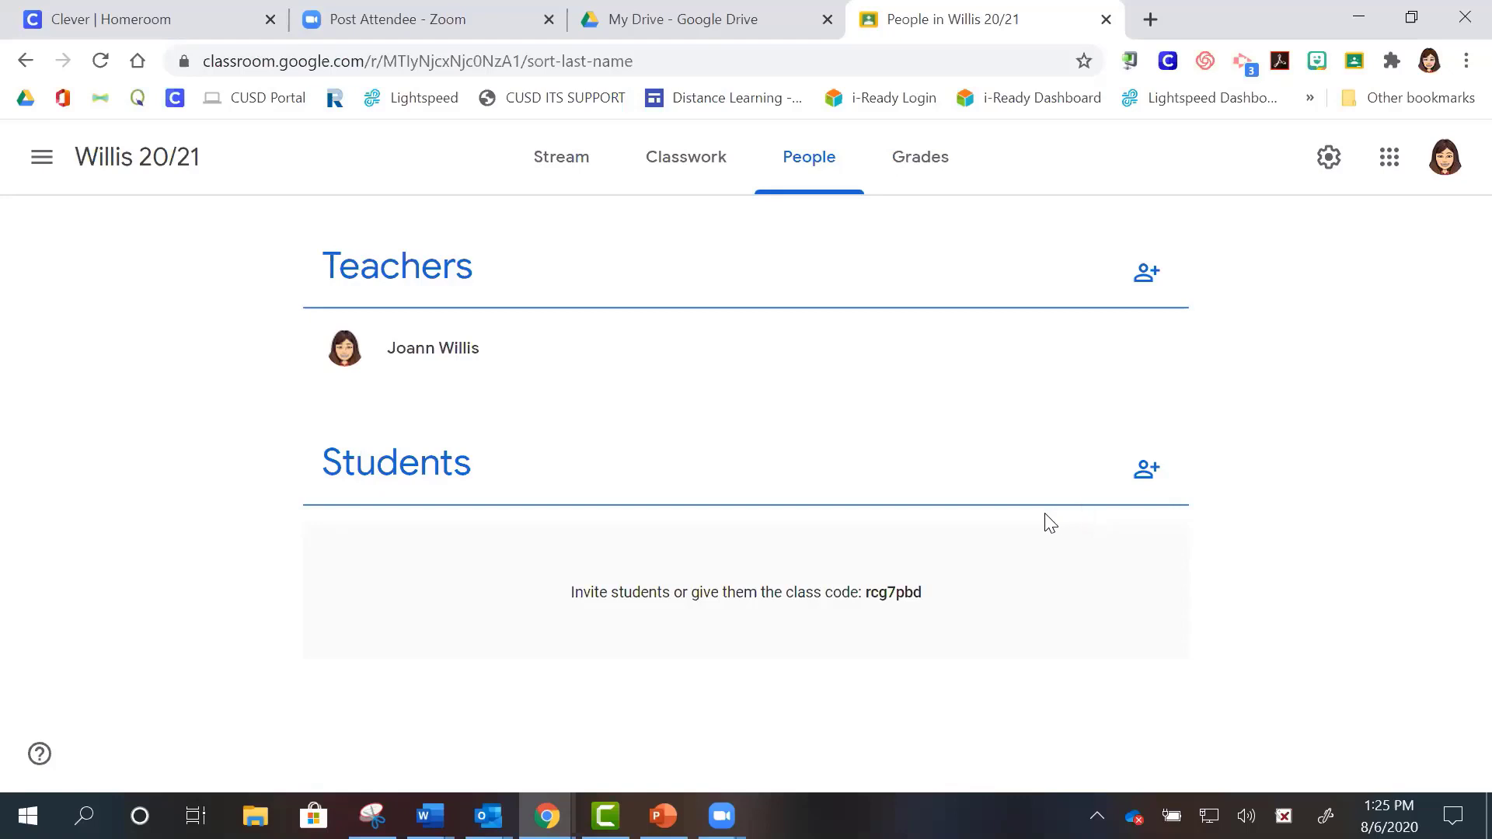
- Invite the student to Willis 20/21 by their school email address, then return to the slide show
click(1146, 476)
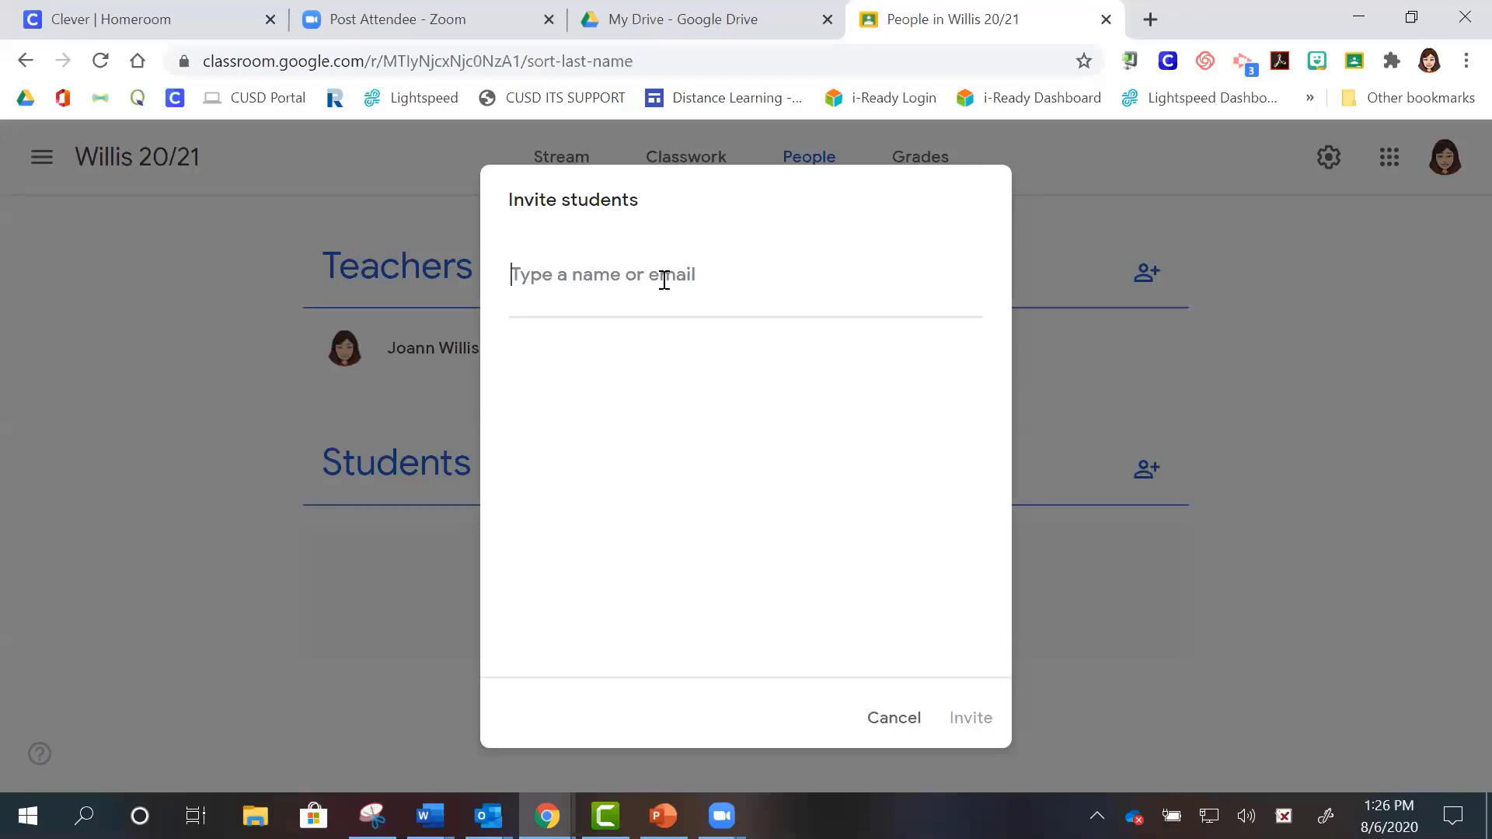
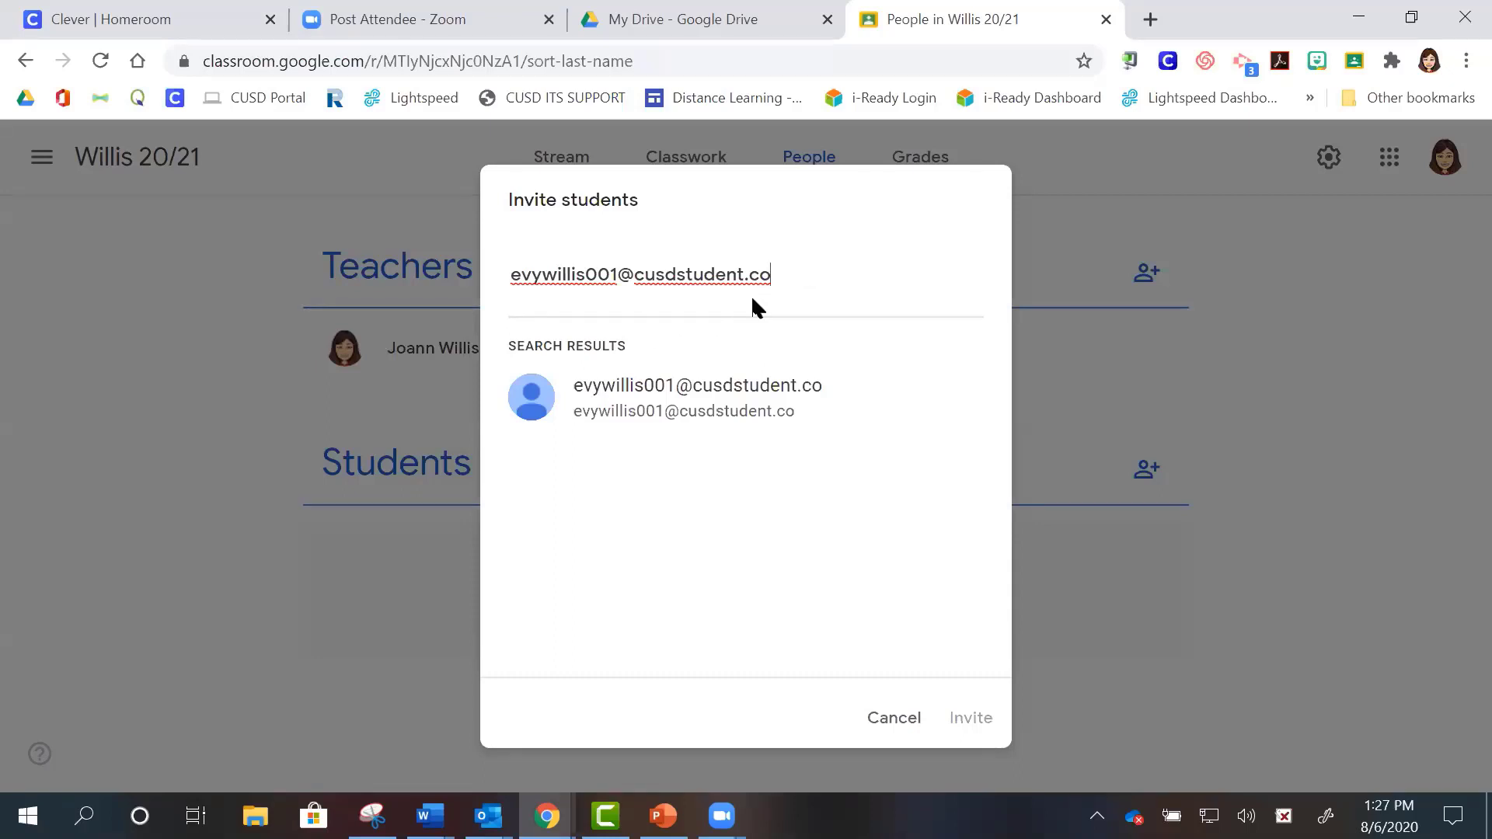
click(682, 403)
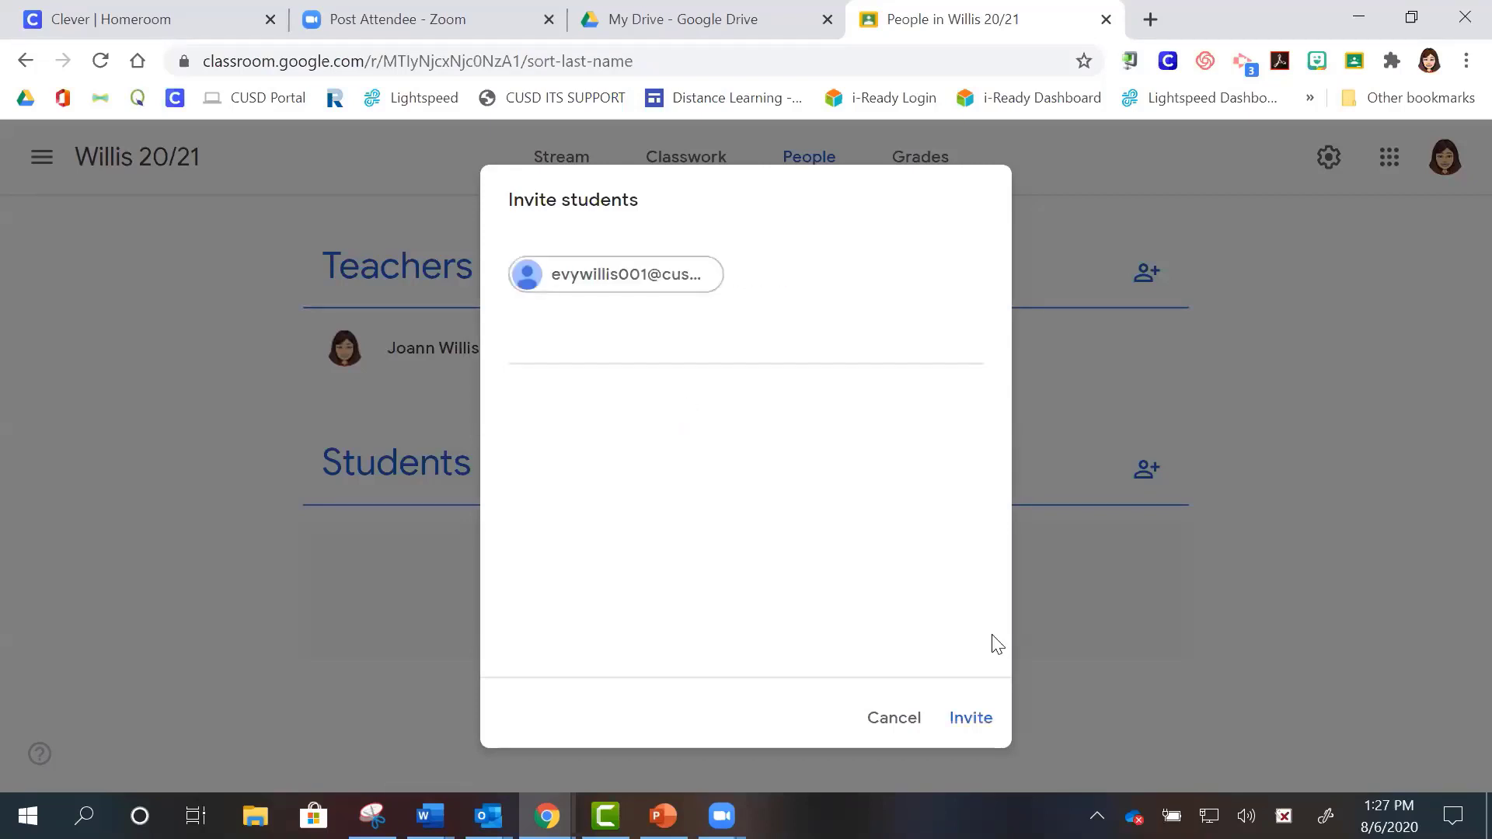
click(975, 720)
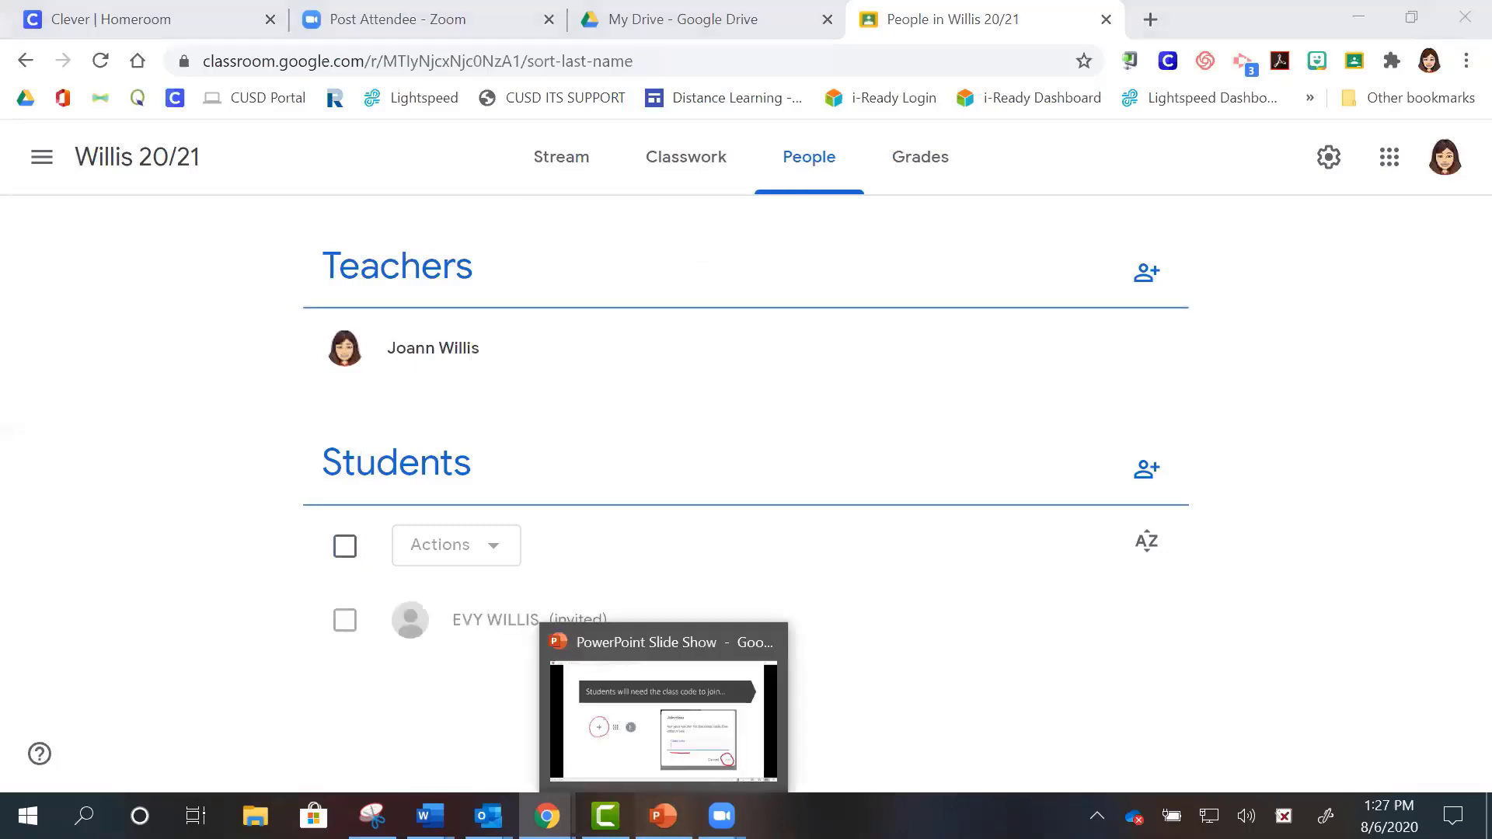
click(662, 815)
- Advance the slide show to slide 19, the student's Classroom join confirmation screen
click(624, 514)
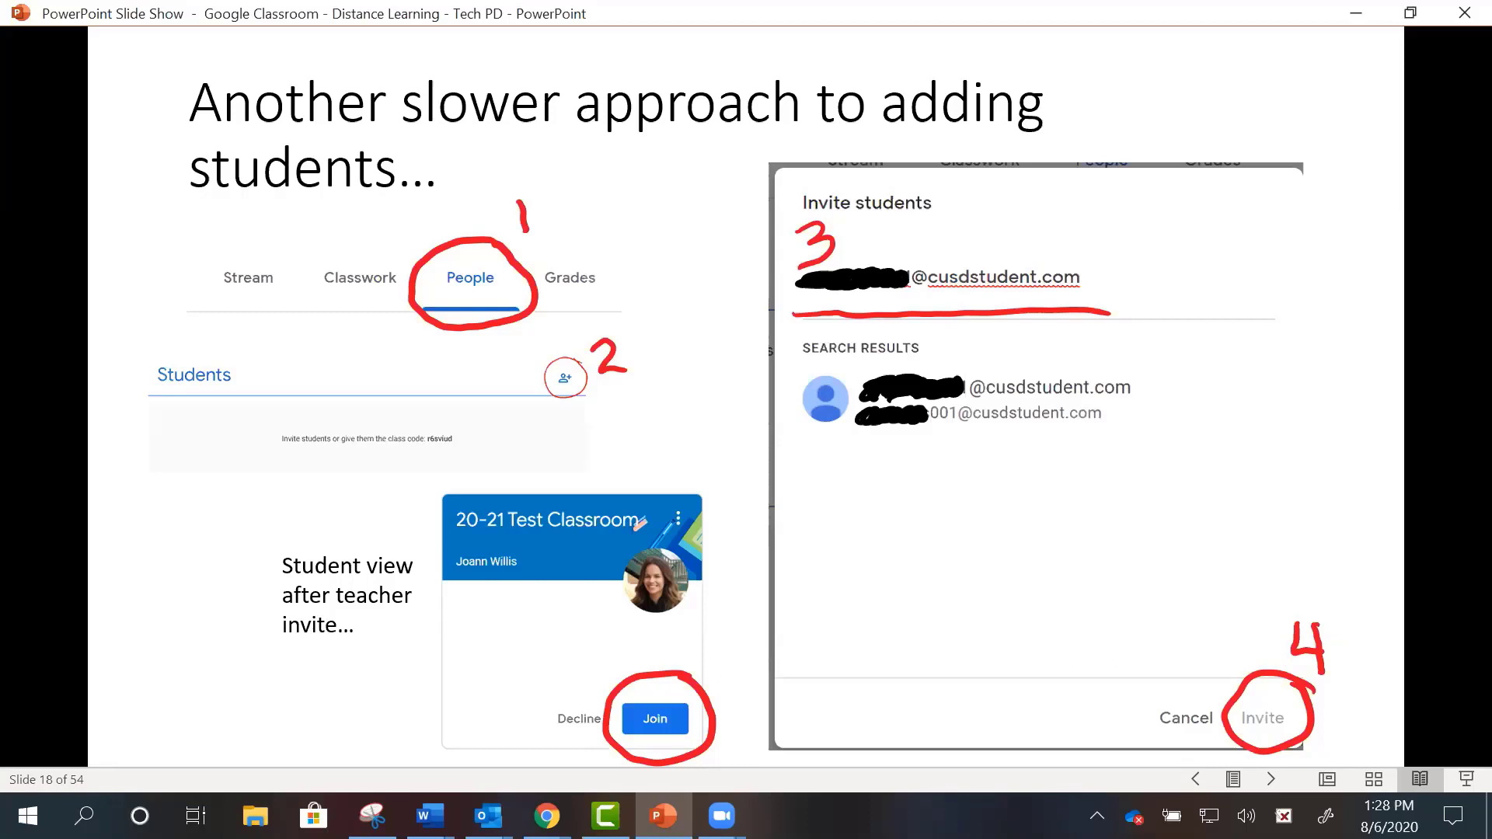
key(Right)
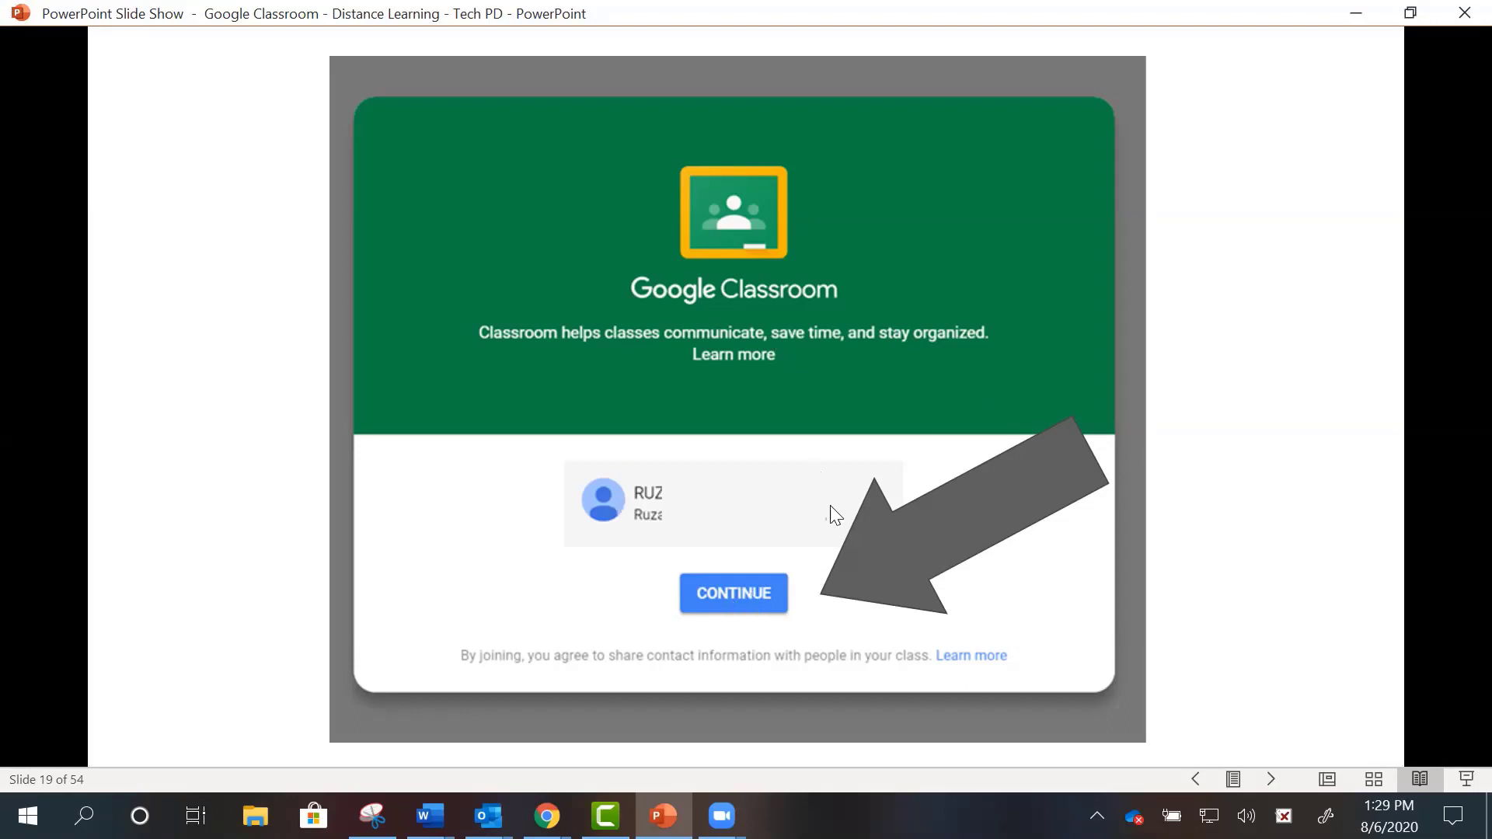
- Advance past the Pick your role and Adding Co-teacher slides to slide 23, Classroom Stream
click(844, 640)
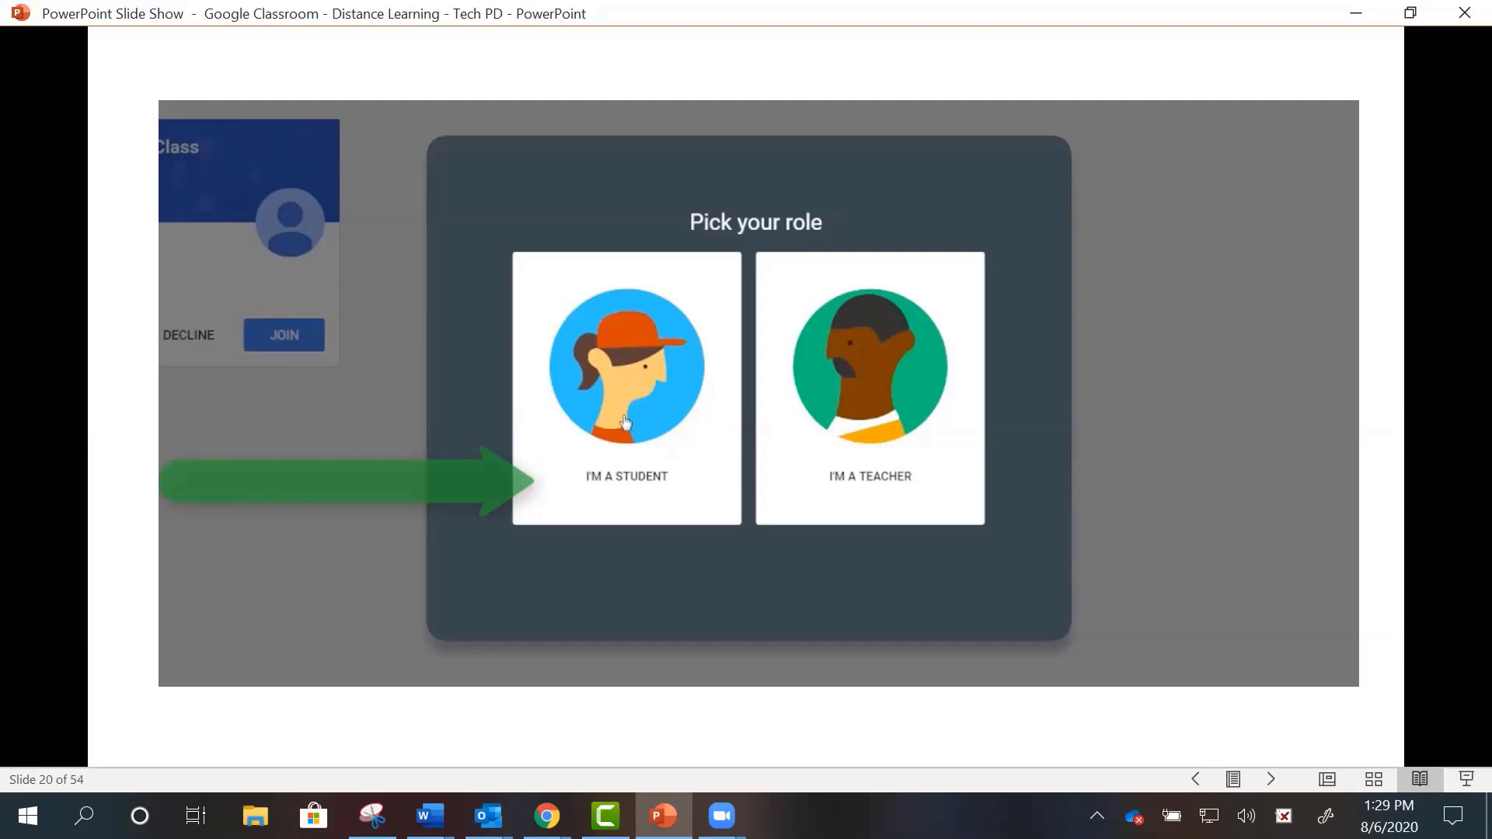
key(Right)
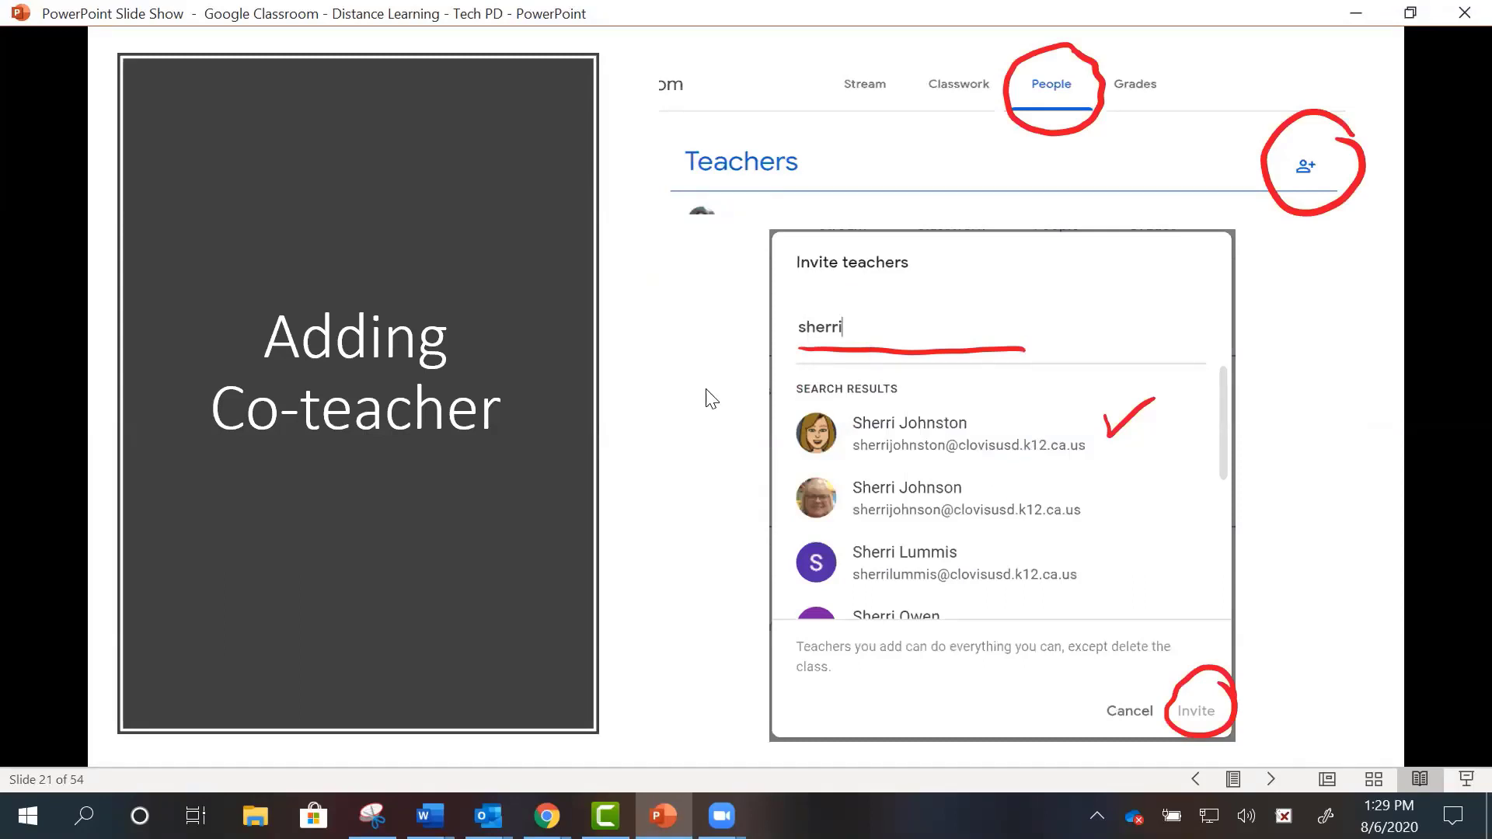
click(1041, 550)
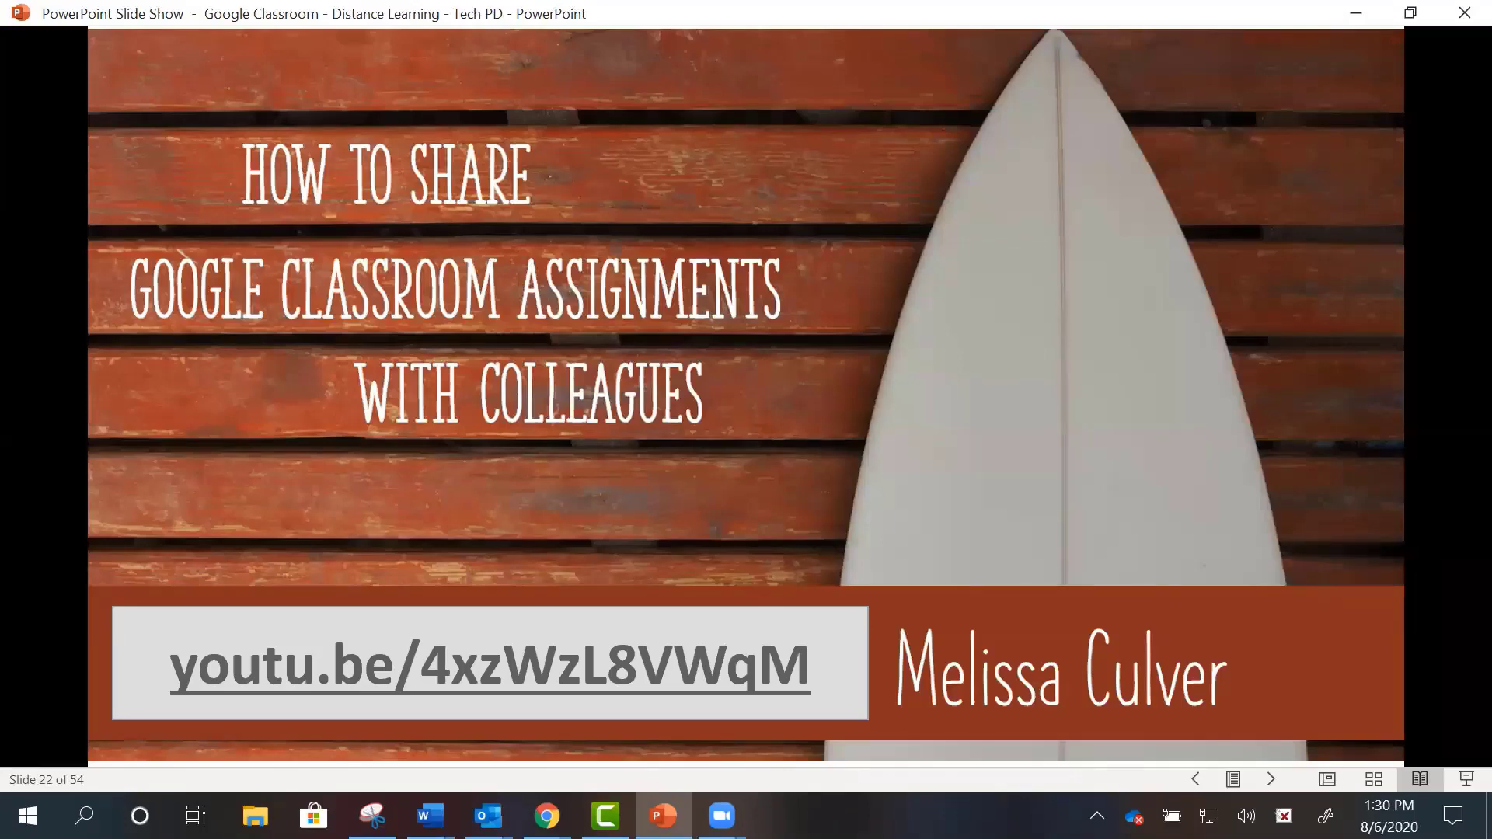
key(Right)
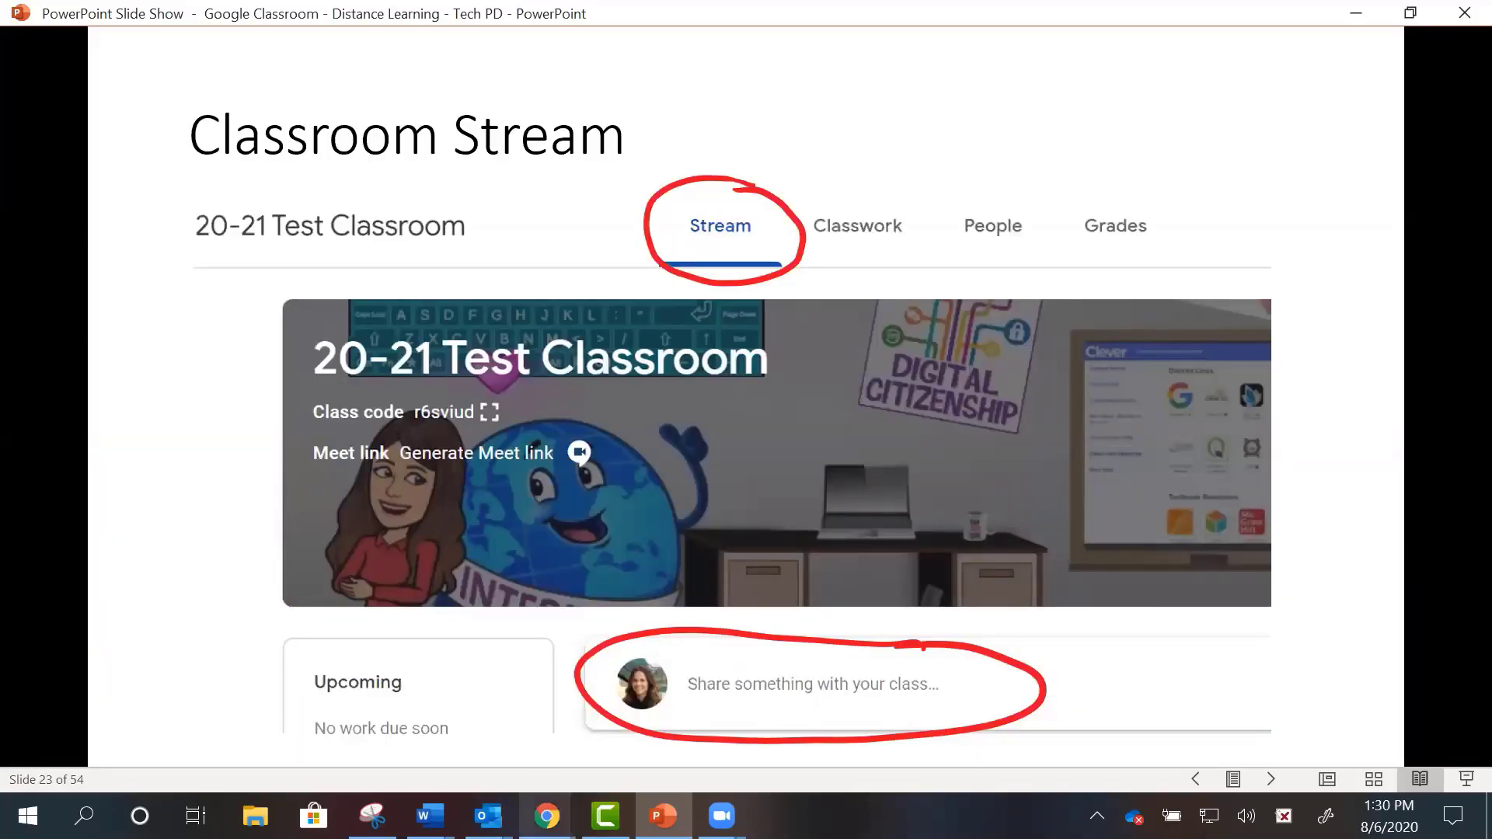
- Return to Chrome and look over the Willis 20/21 Stream page
mouse_move(546, 816)
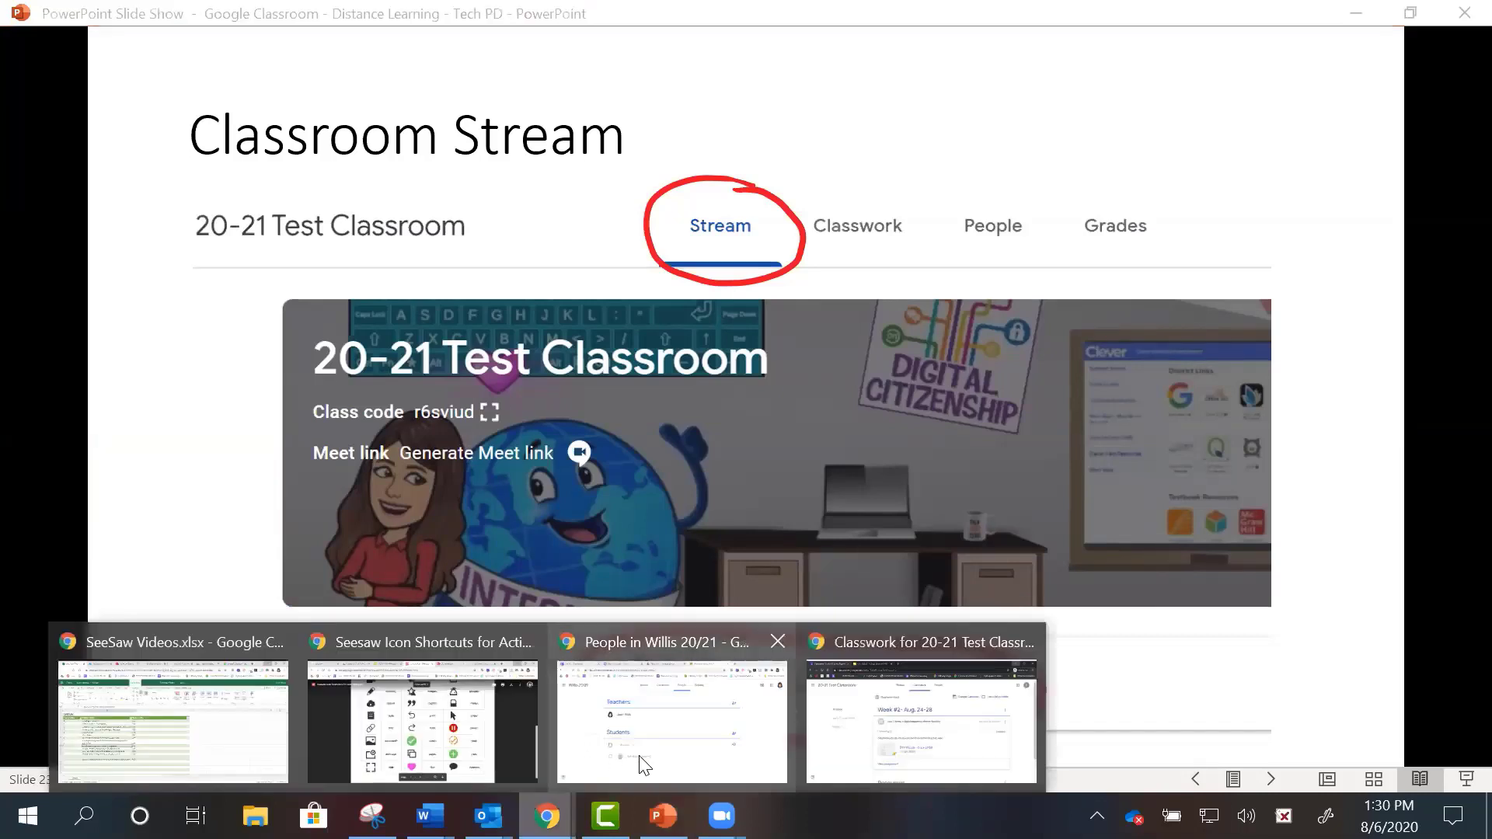
click(645, 766)
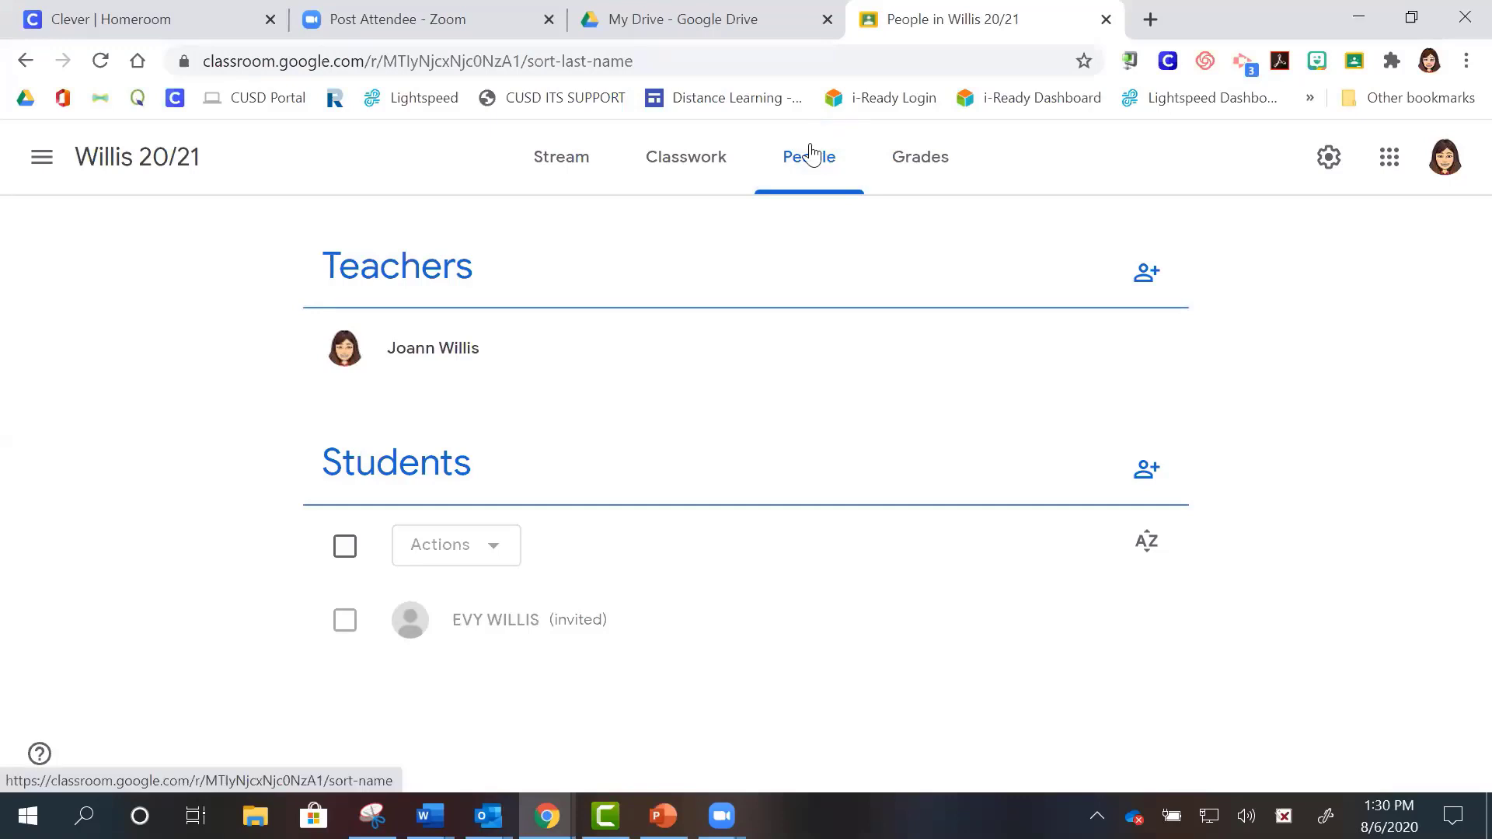
click(556, 161)
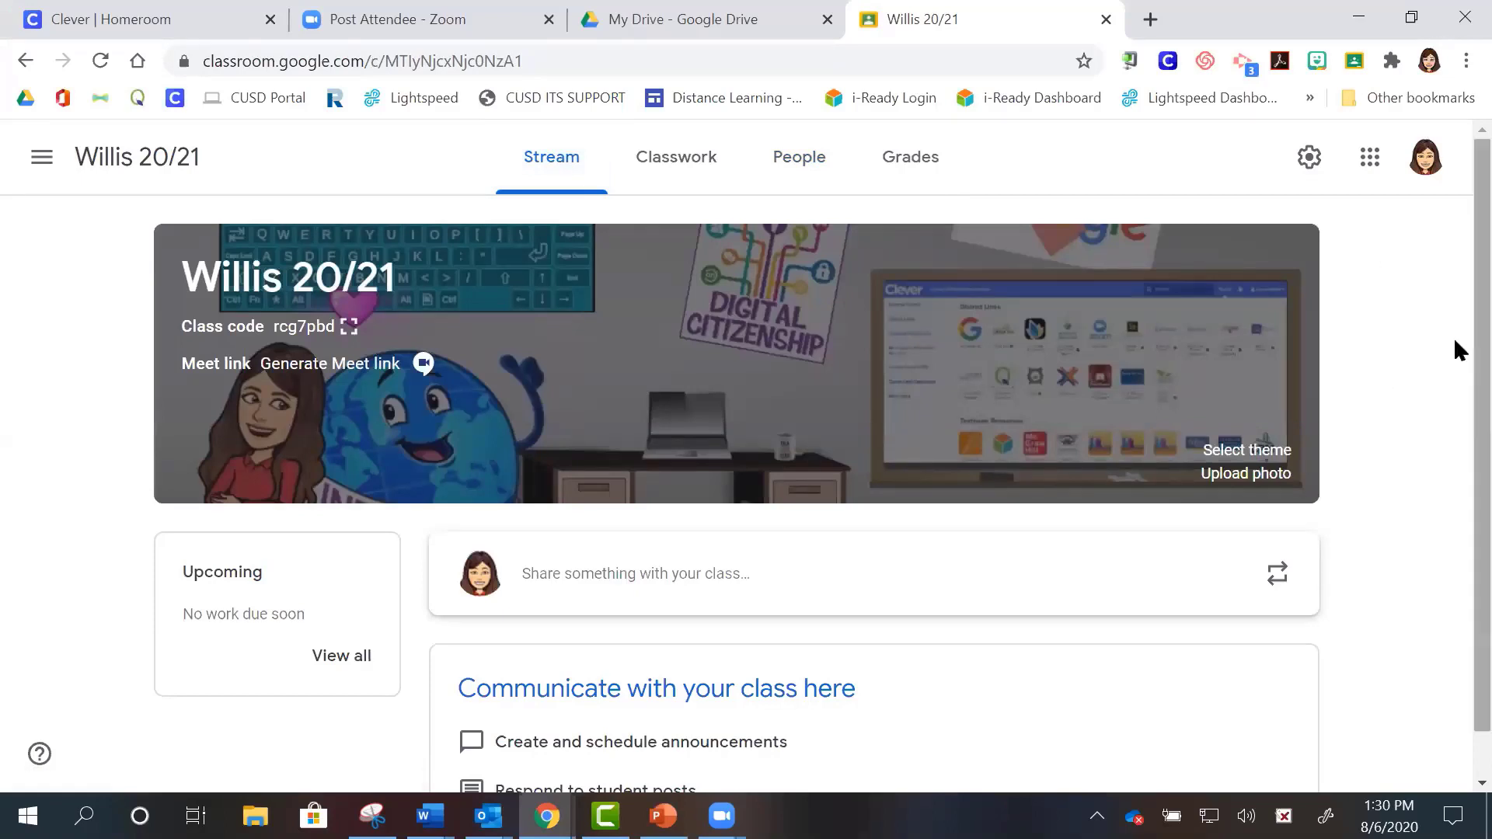
scroll(1455, 341, down, 1)
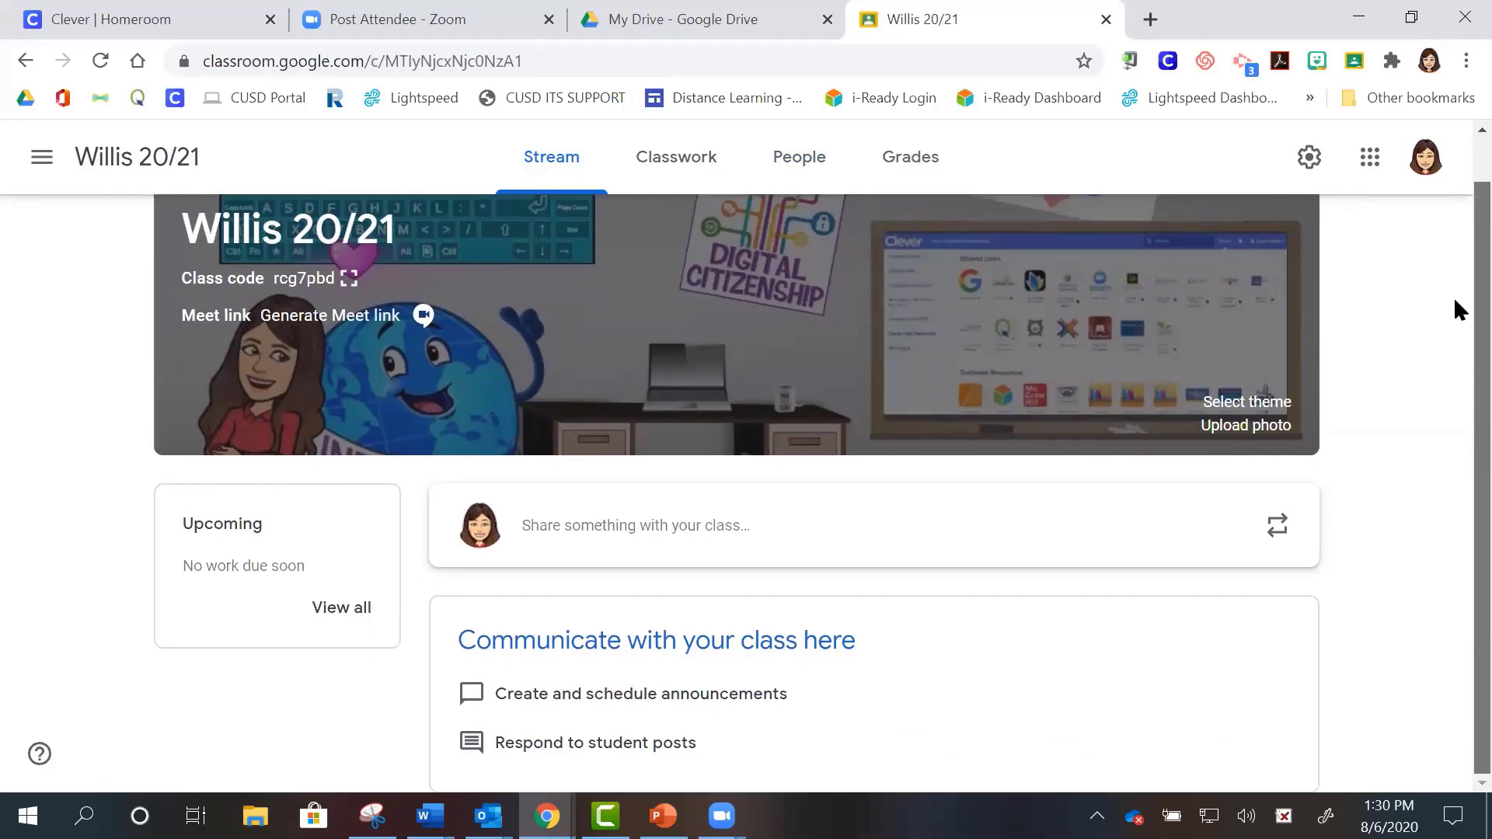
scroll(1454, 301, up, 1)
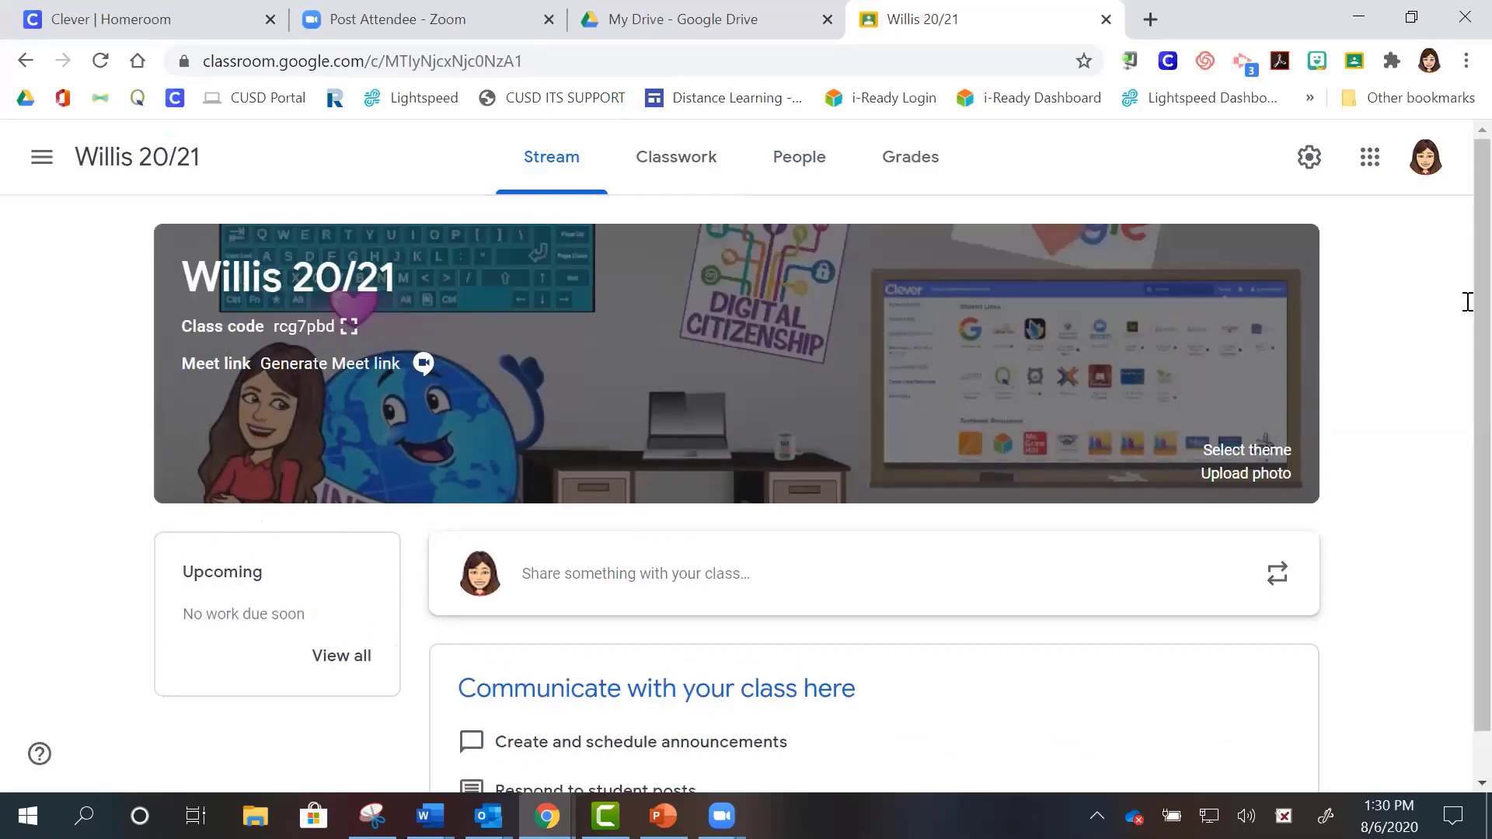
- Open the 20-21 Test Classroom from the class list, browse its Stream, then go to Classwork
click(42, 158)
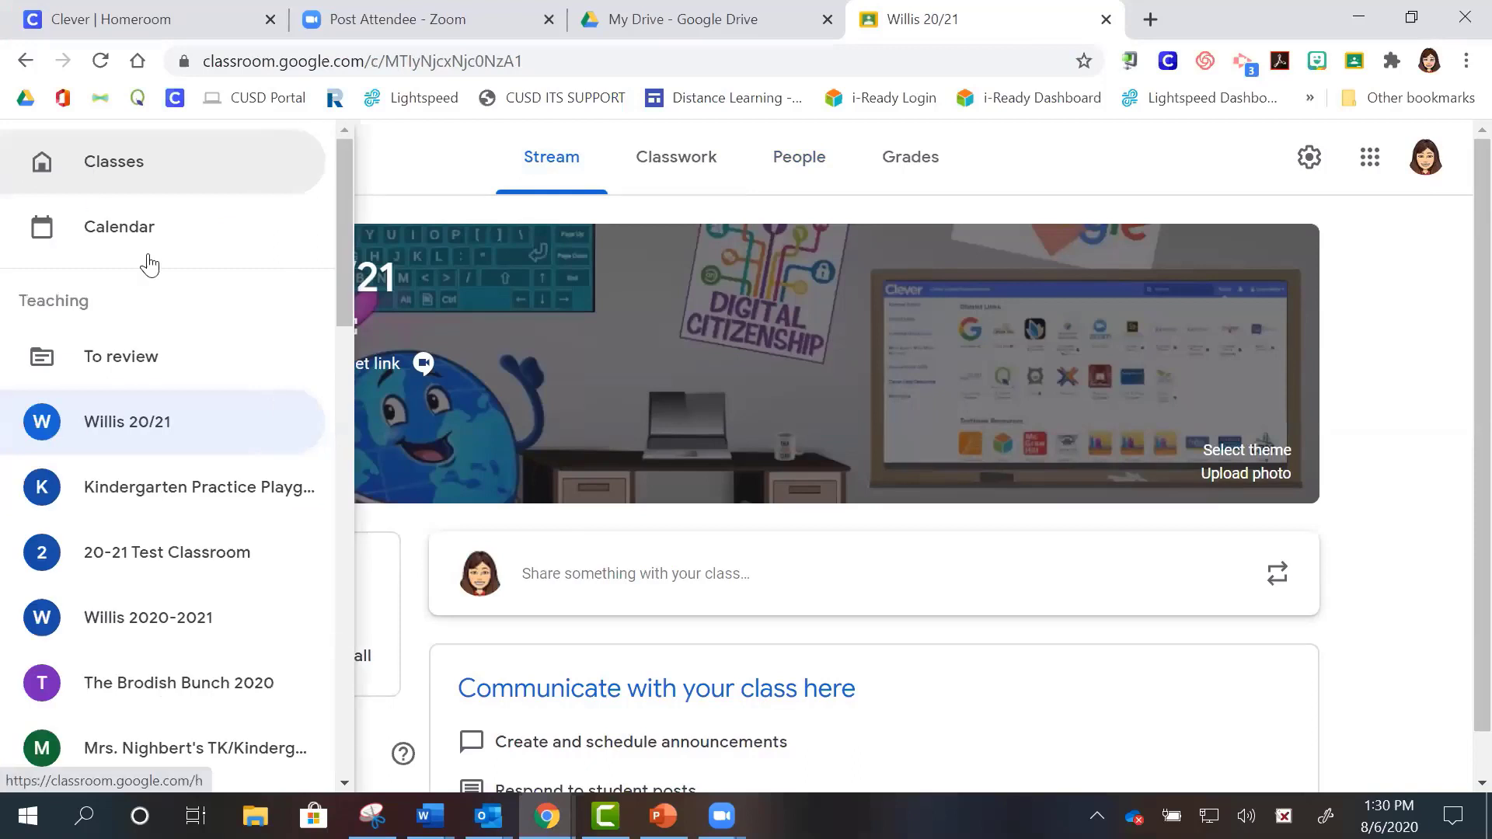
click(213, 554)
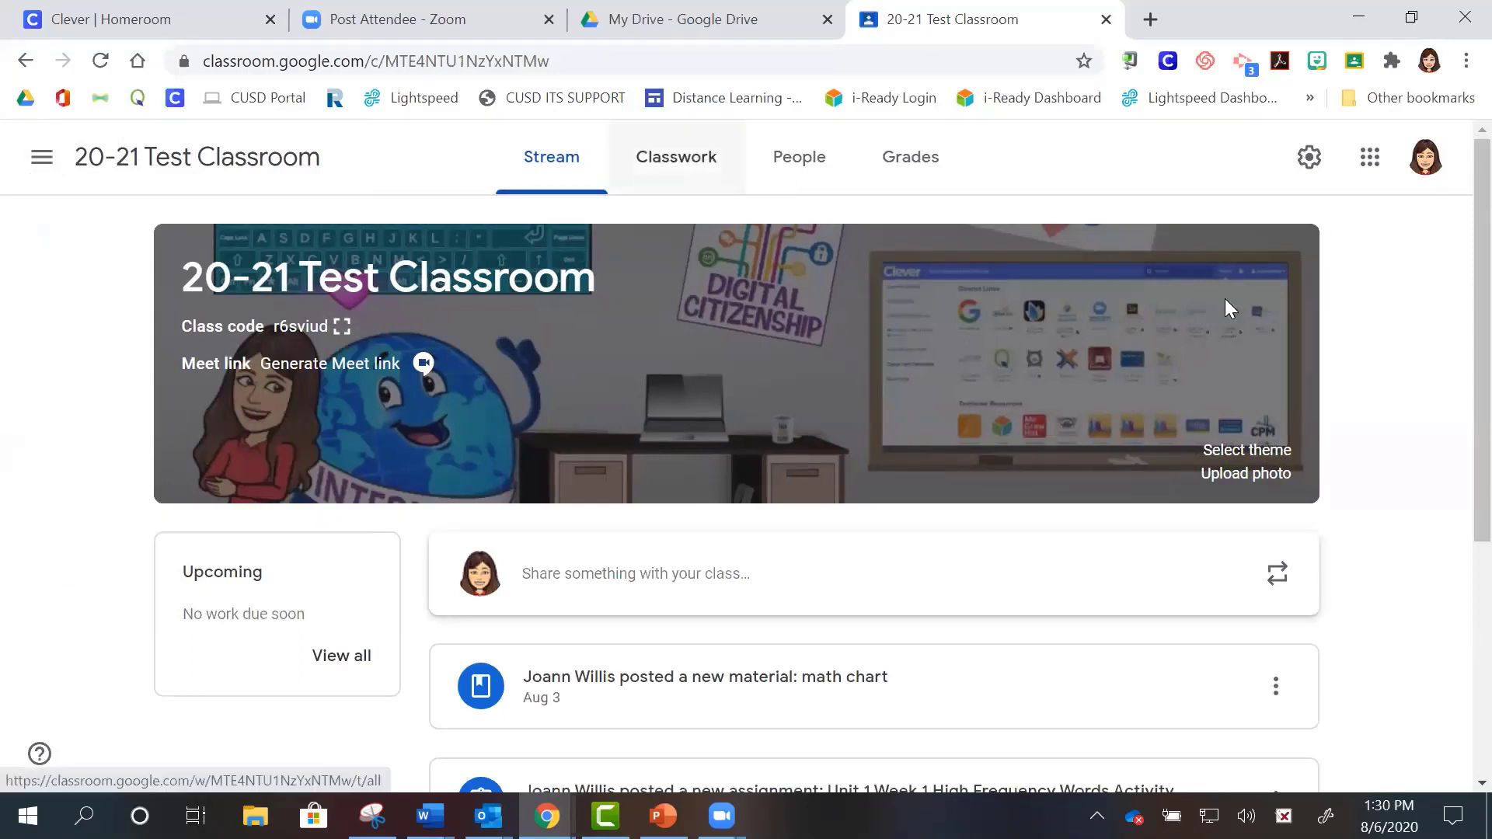
scroll(1455, 308, down, 1)
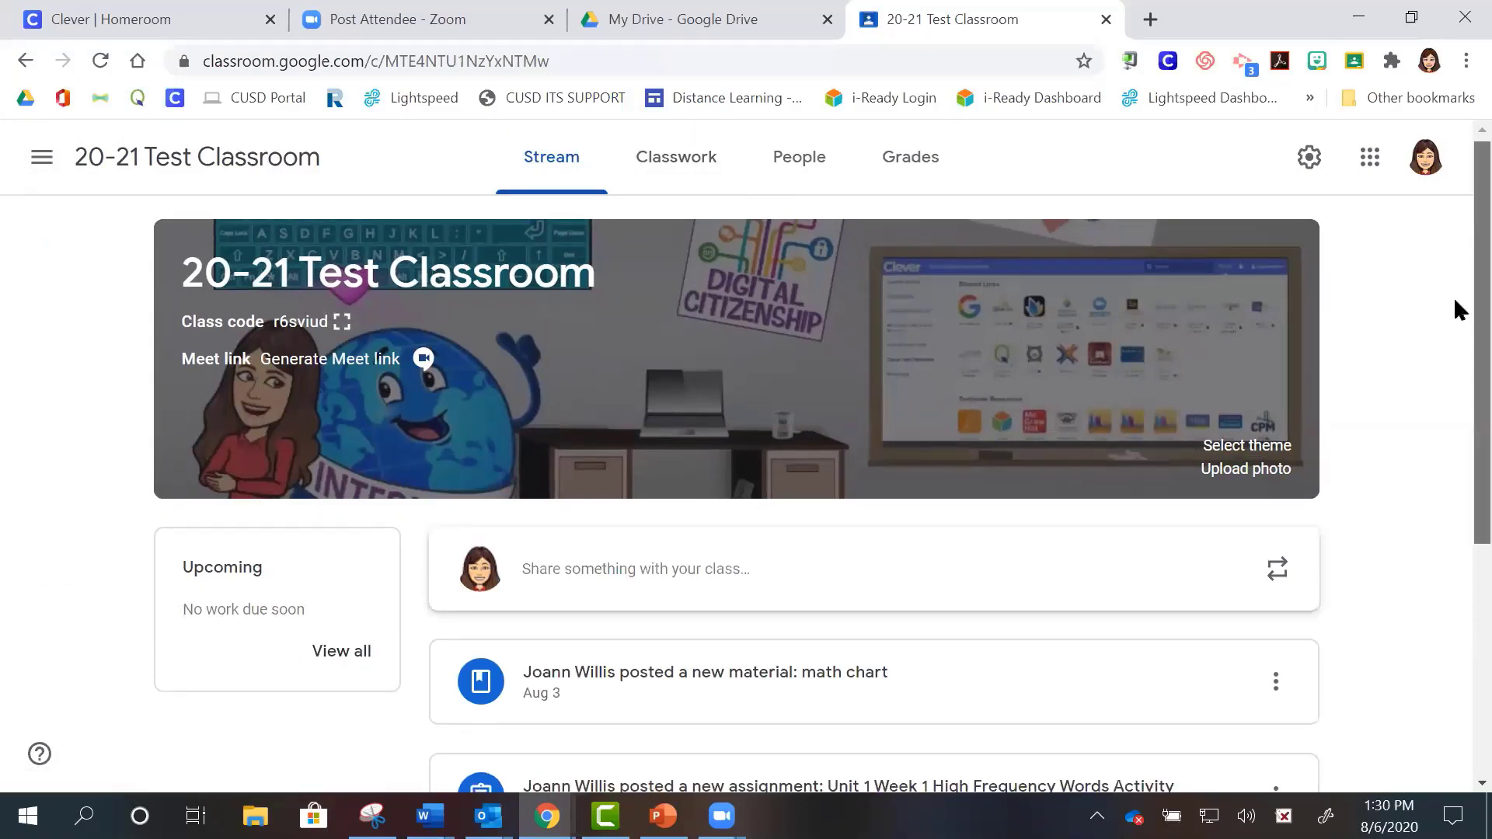
scroll(1454, 301, down, 2)
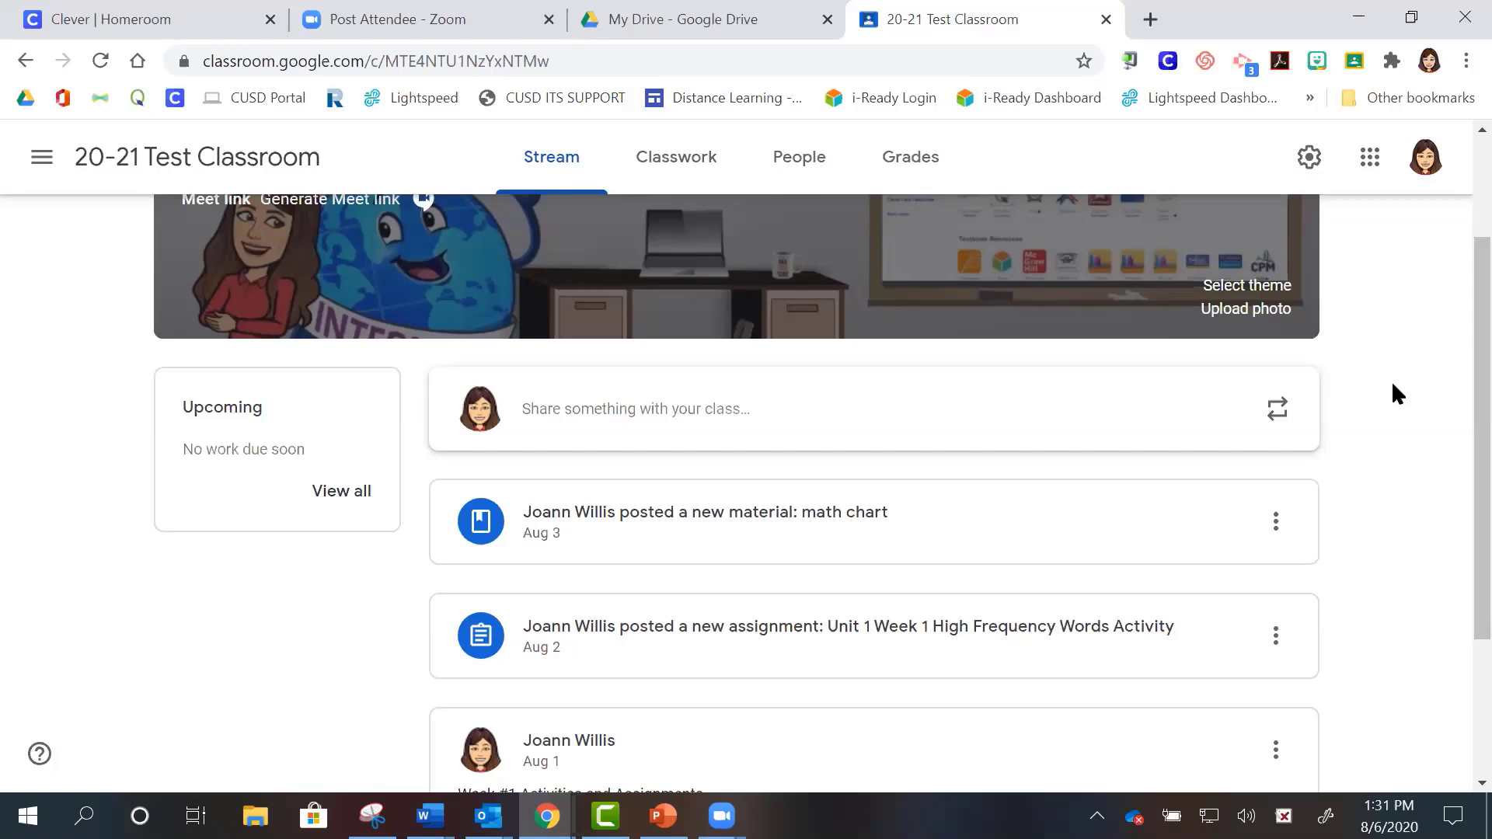
scroll(1459, 478, down, 3)
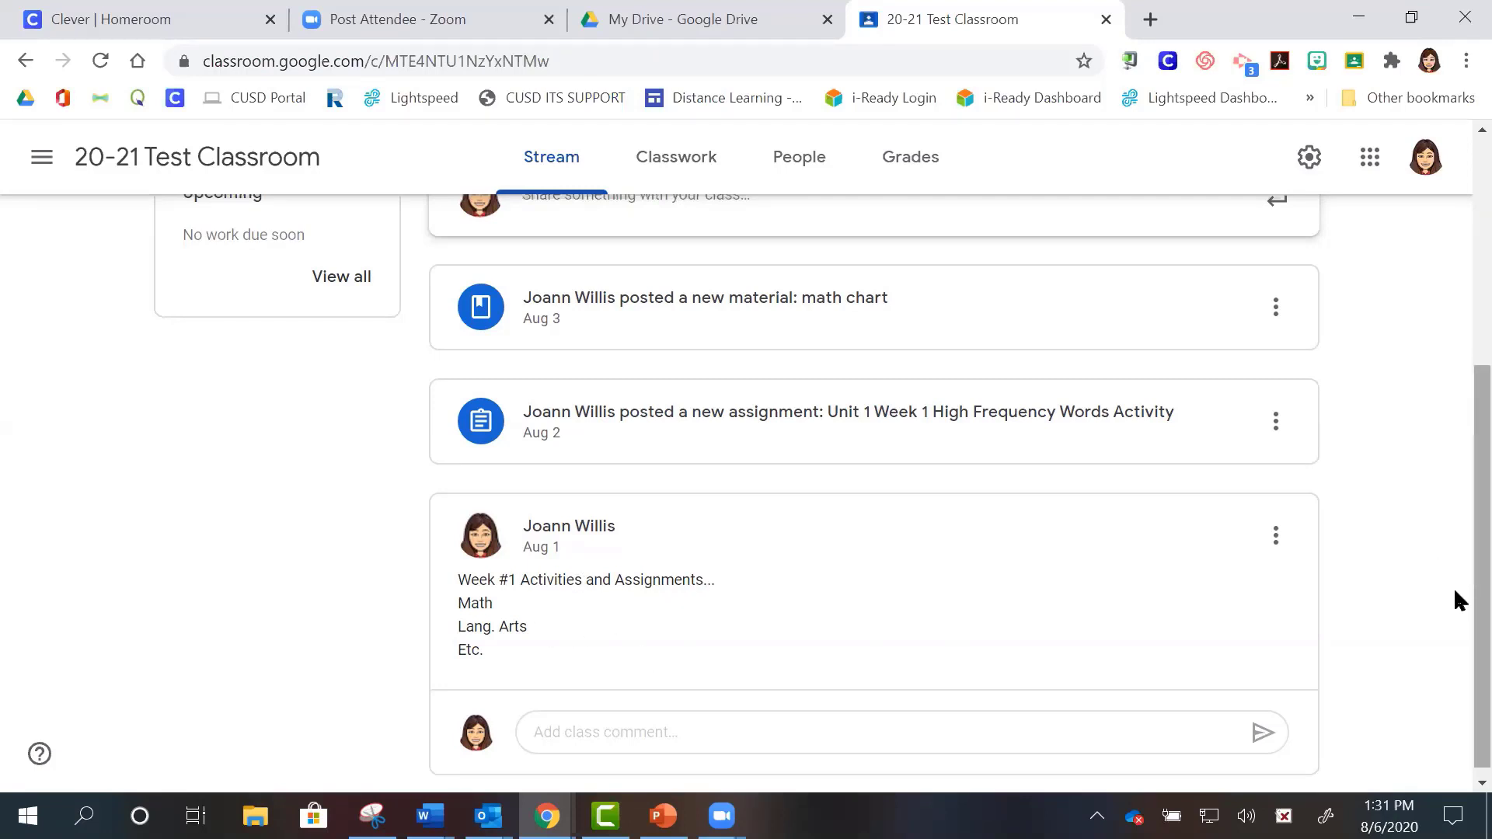
scroll(1453, 554, up, 1)
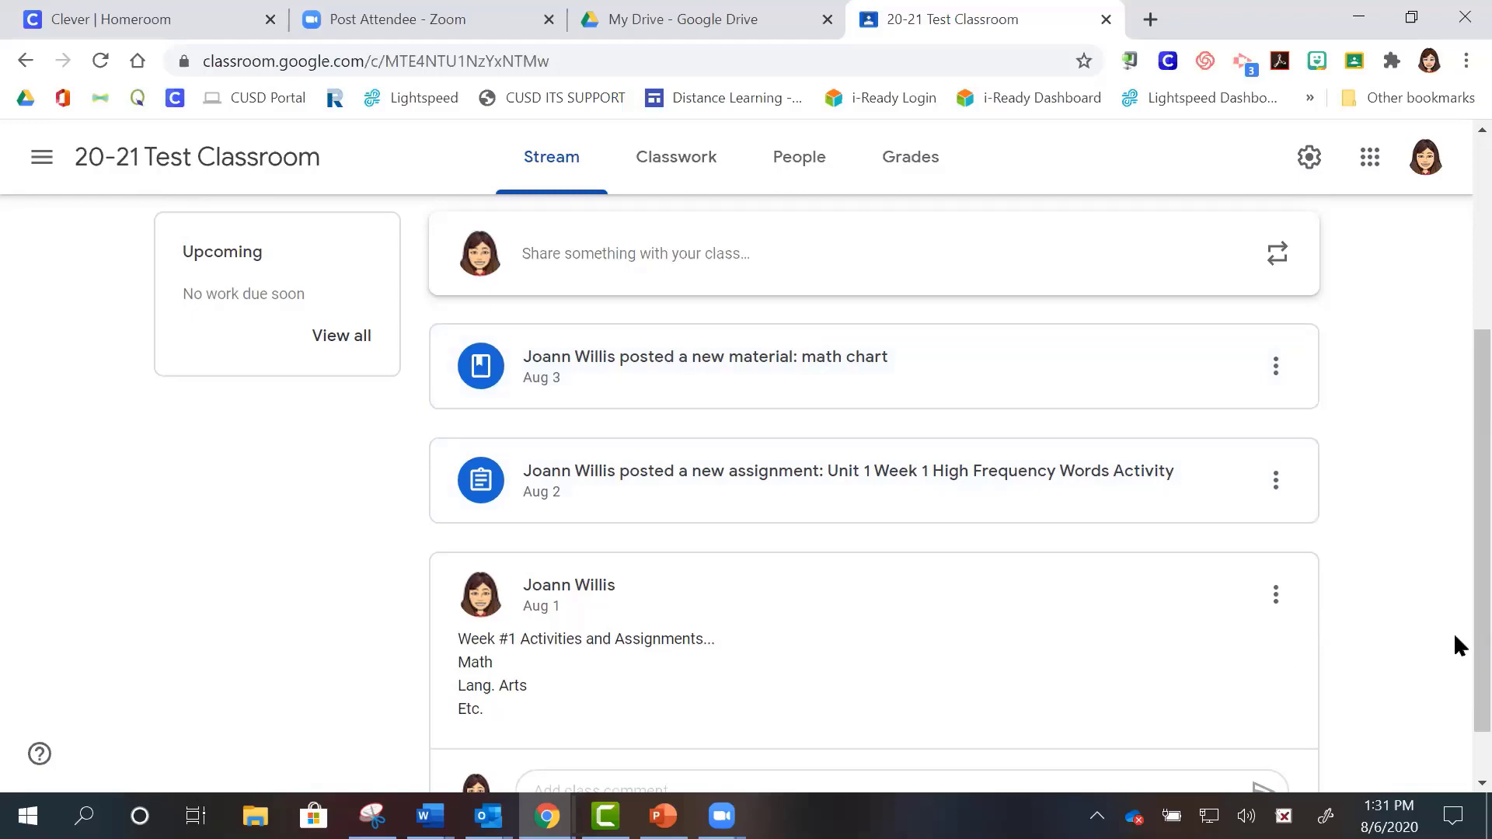
scroll(1453, 567, up, 3)
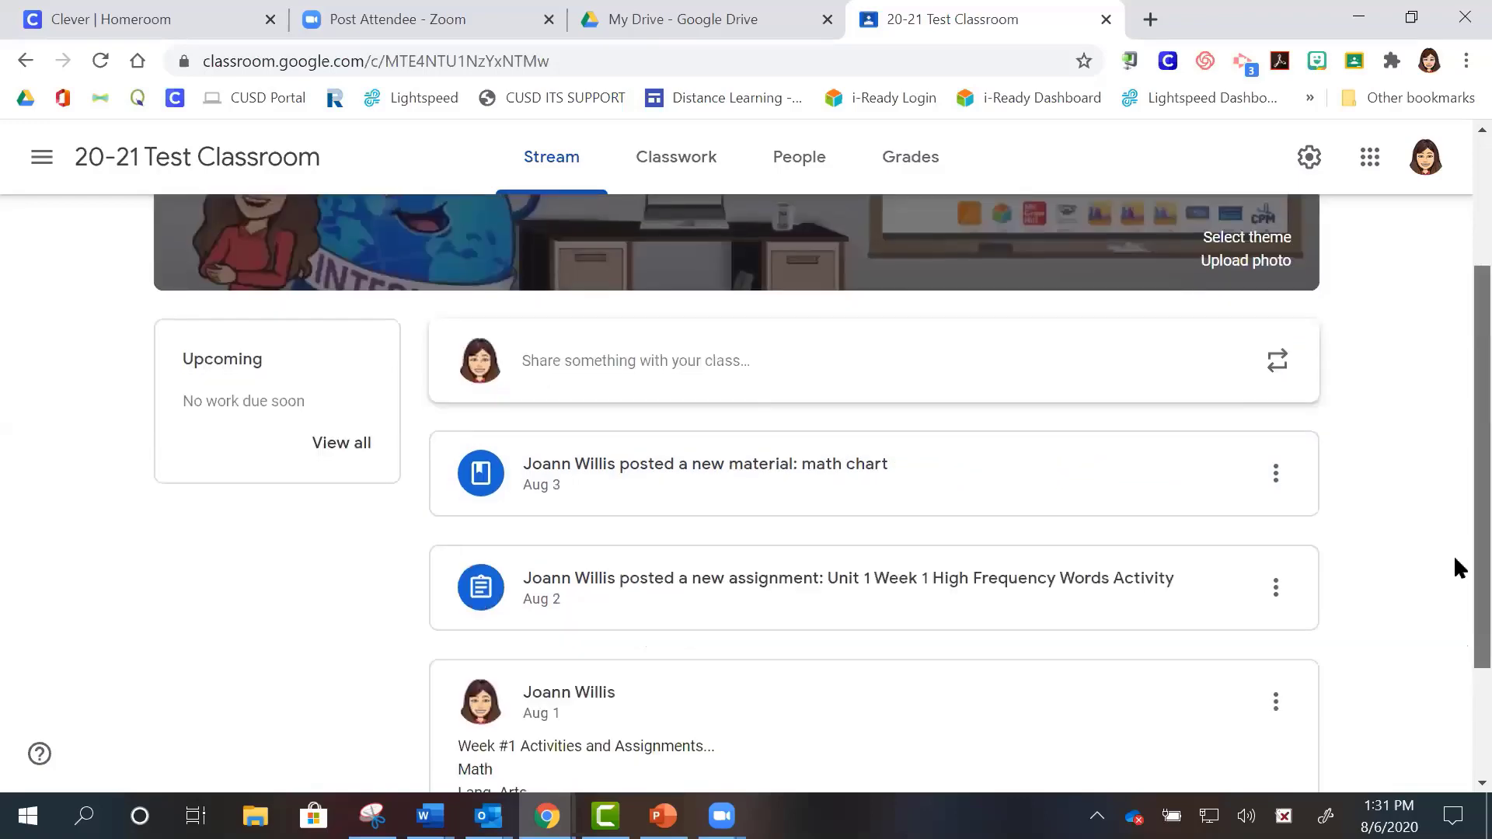
scroll(1453, 466, up, 2)
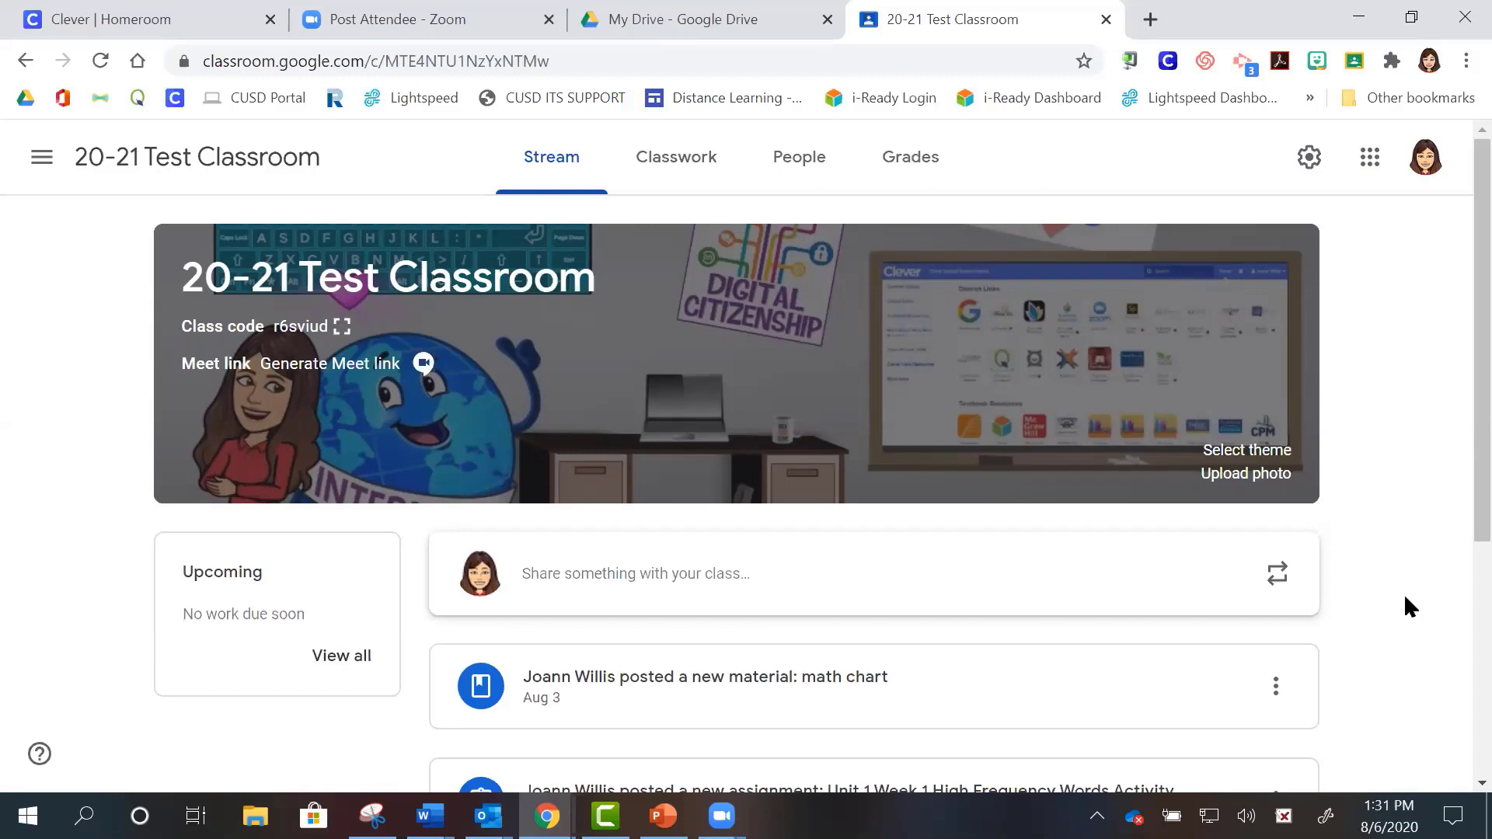
click(690, 166)
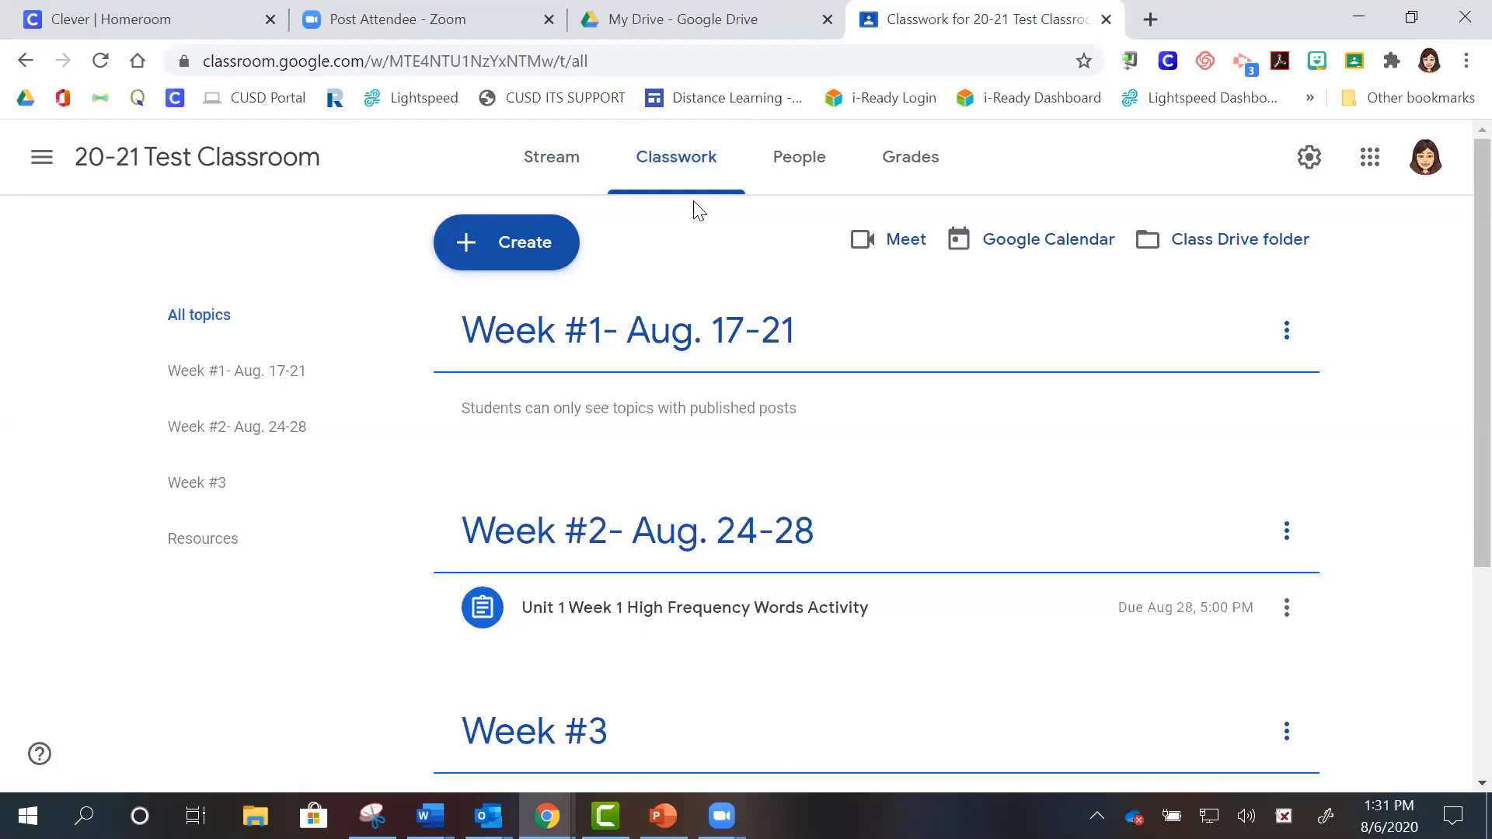
- Open the + Create menu showing Assignment, Quiz assignment, Question, Material, Reuse post and Topic
click(513, 249)
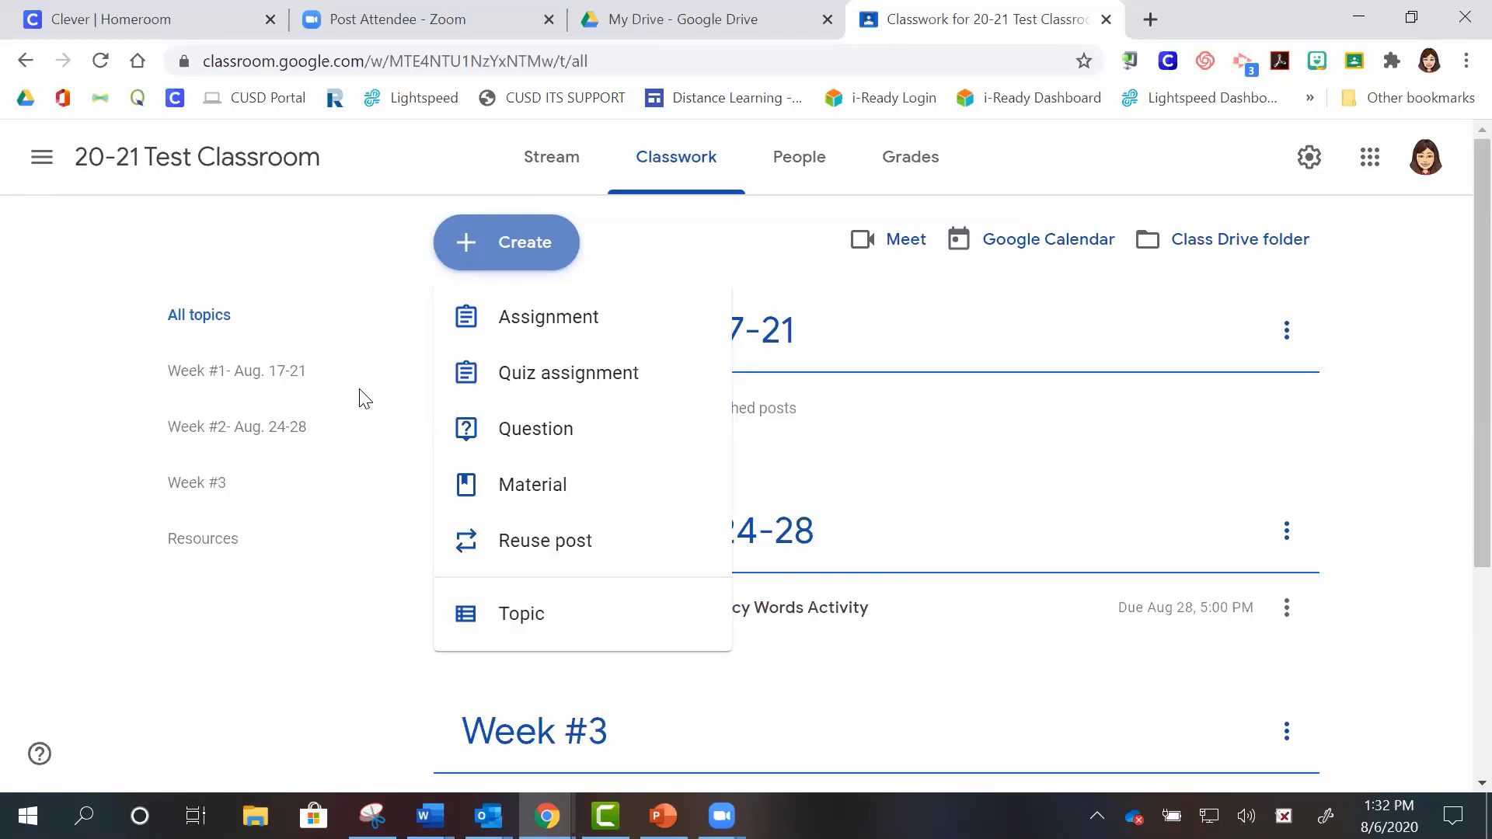
- Dismiss the Create menu to return to the Week topics list on Classwork
click(623, 231)
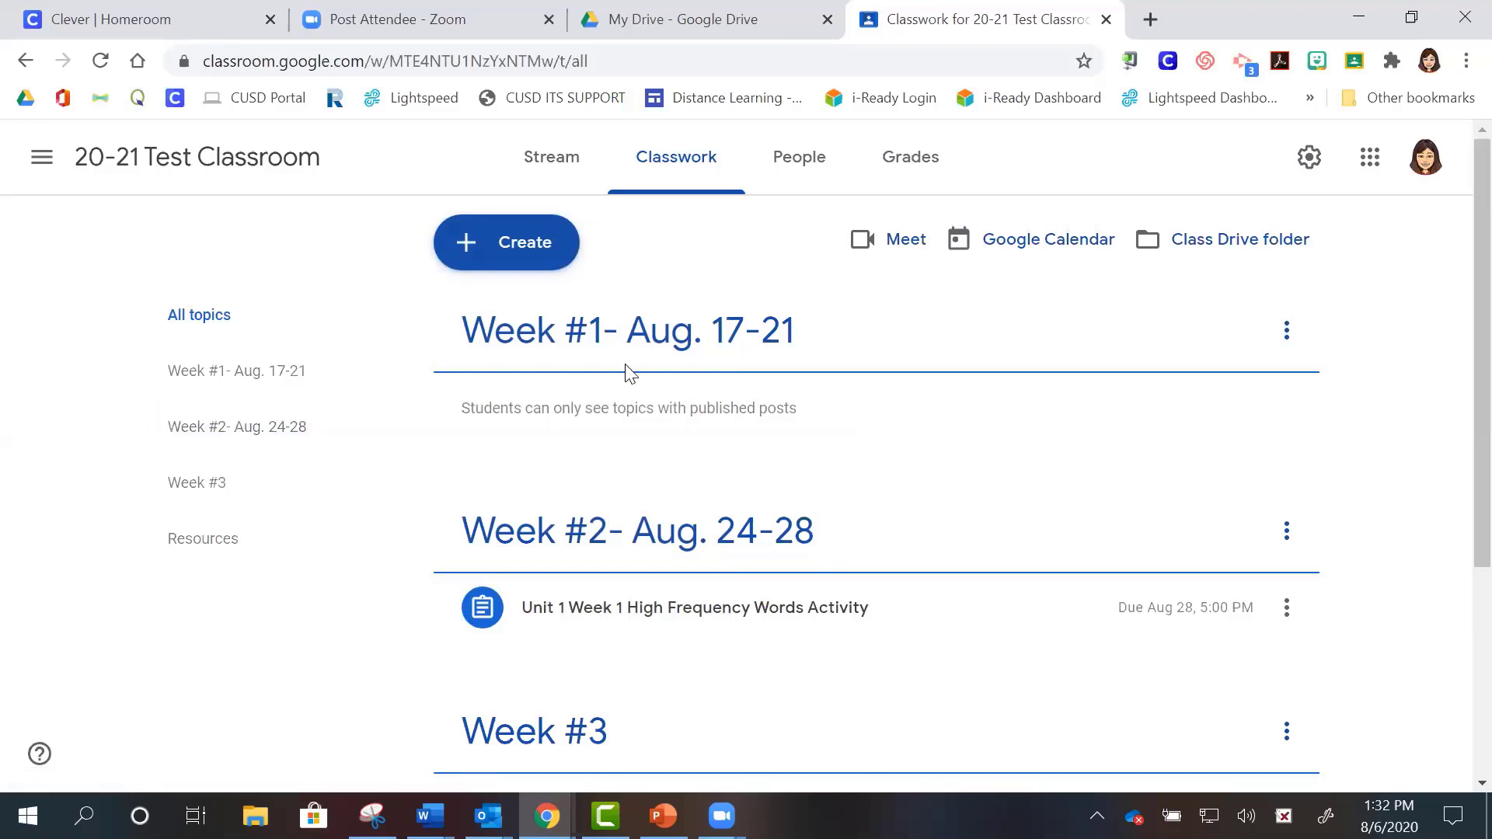
click(686, 183)
- Create a new classwork topic named 'Week #4'
click(507, 253)
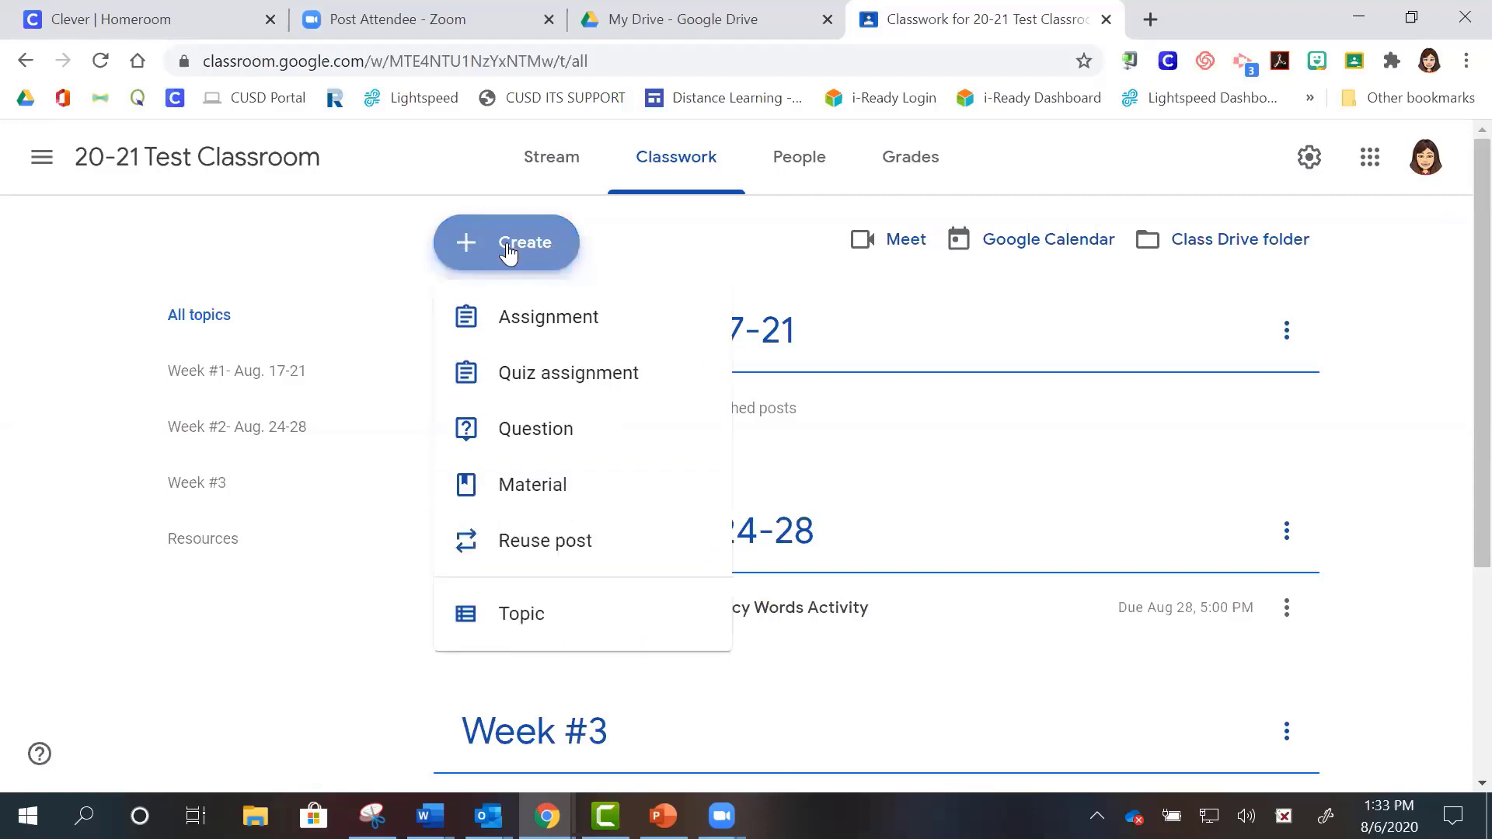
click(522, 622)
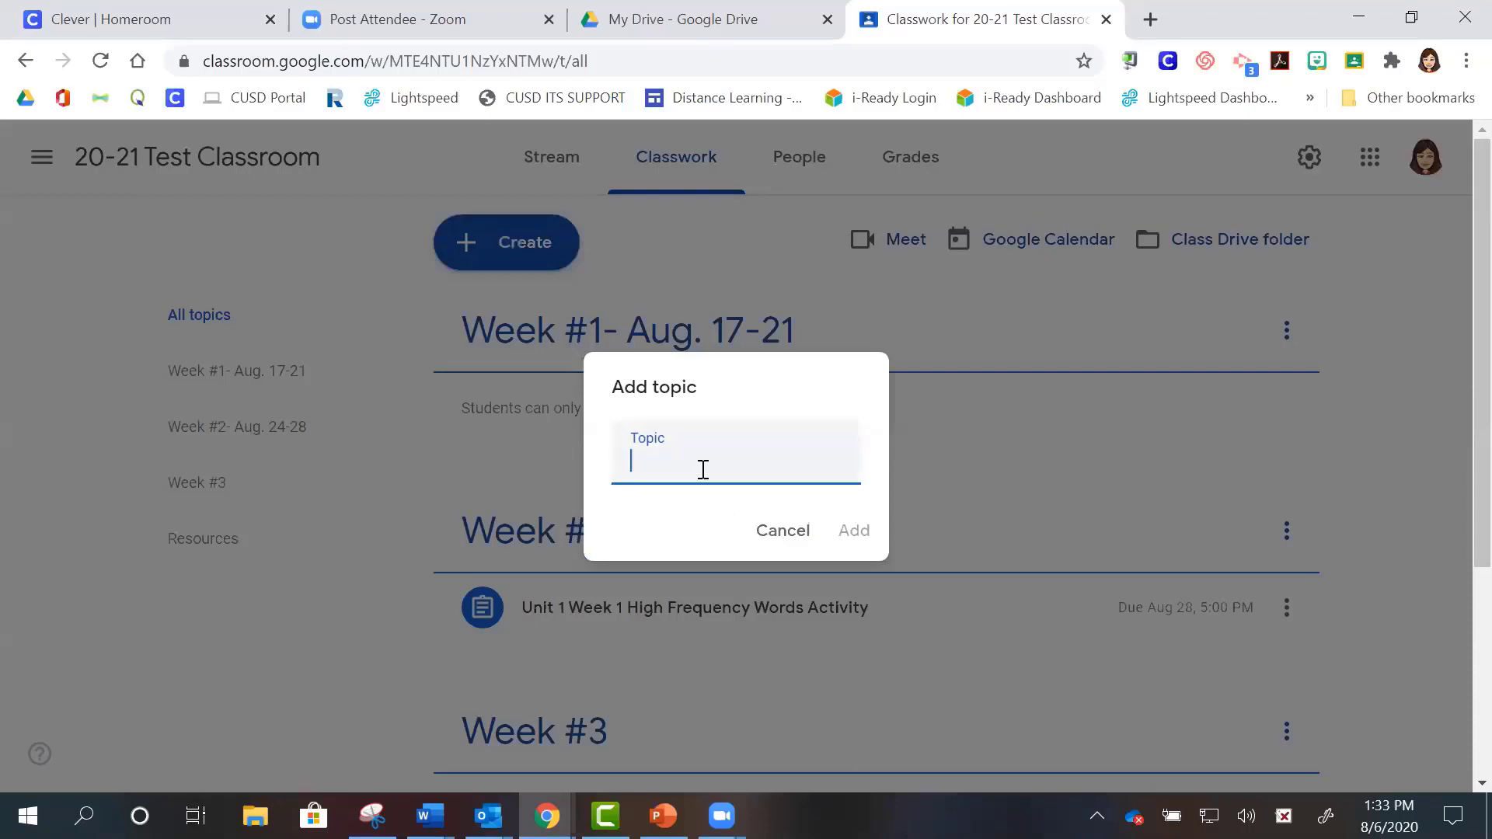
text(Week #4)
click(854, 536)
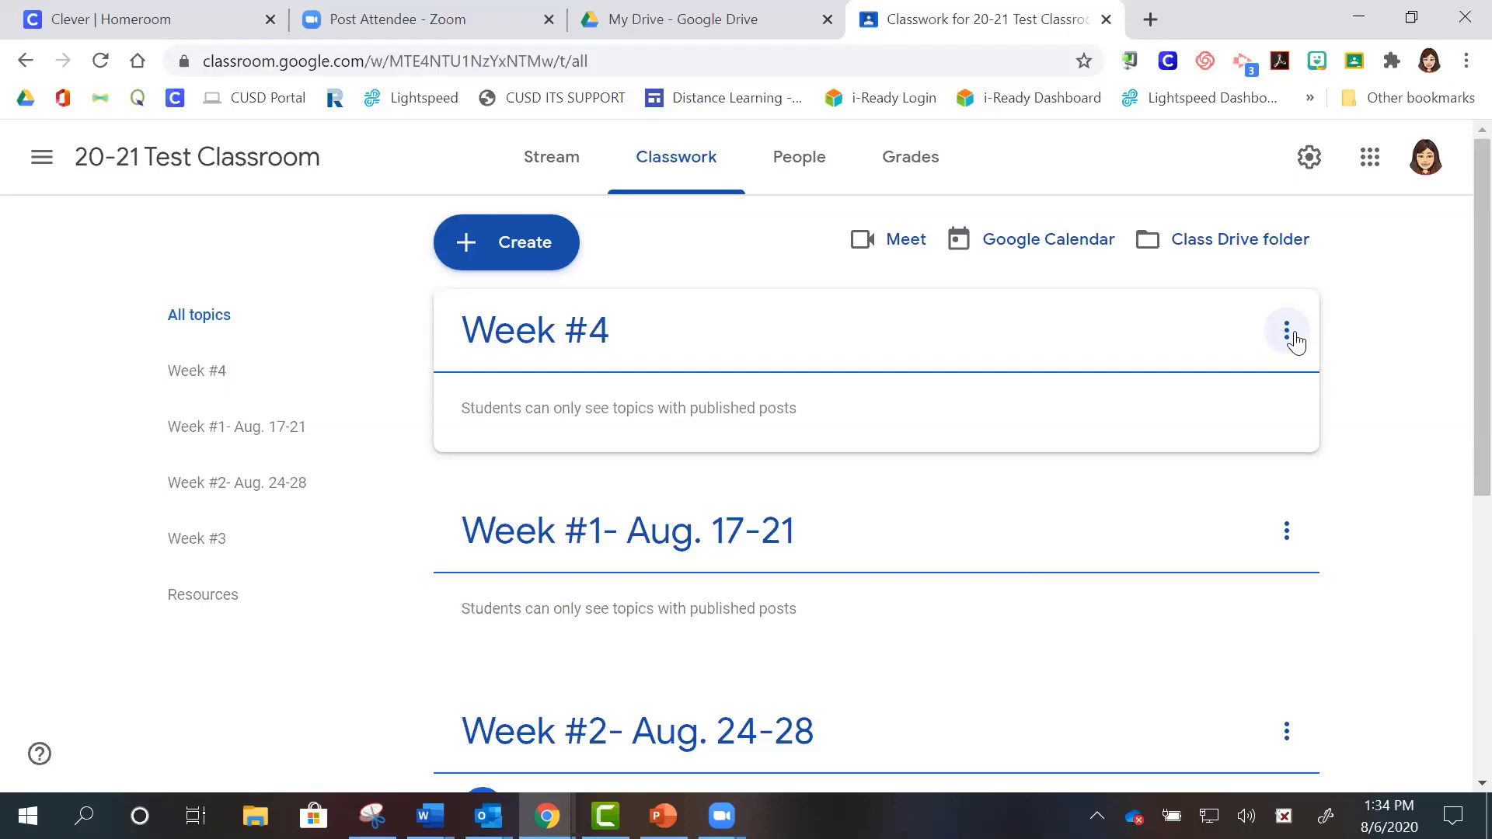
- Move the Week #4 topic down three times so it sits after Week #3
click(1287, 332)
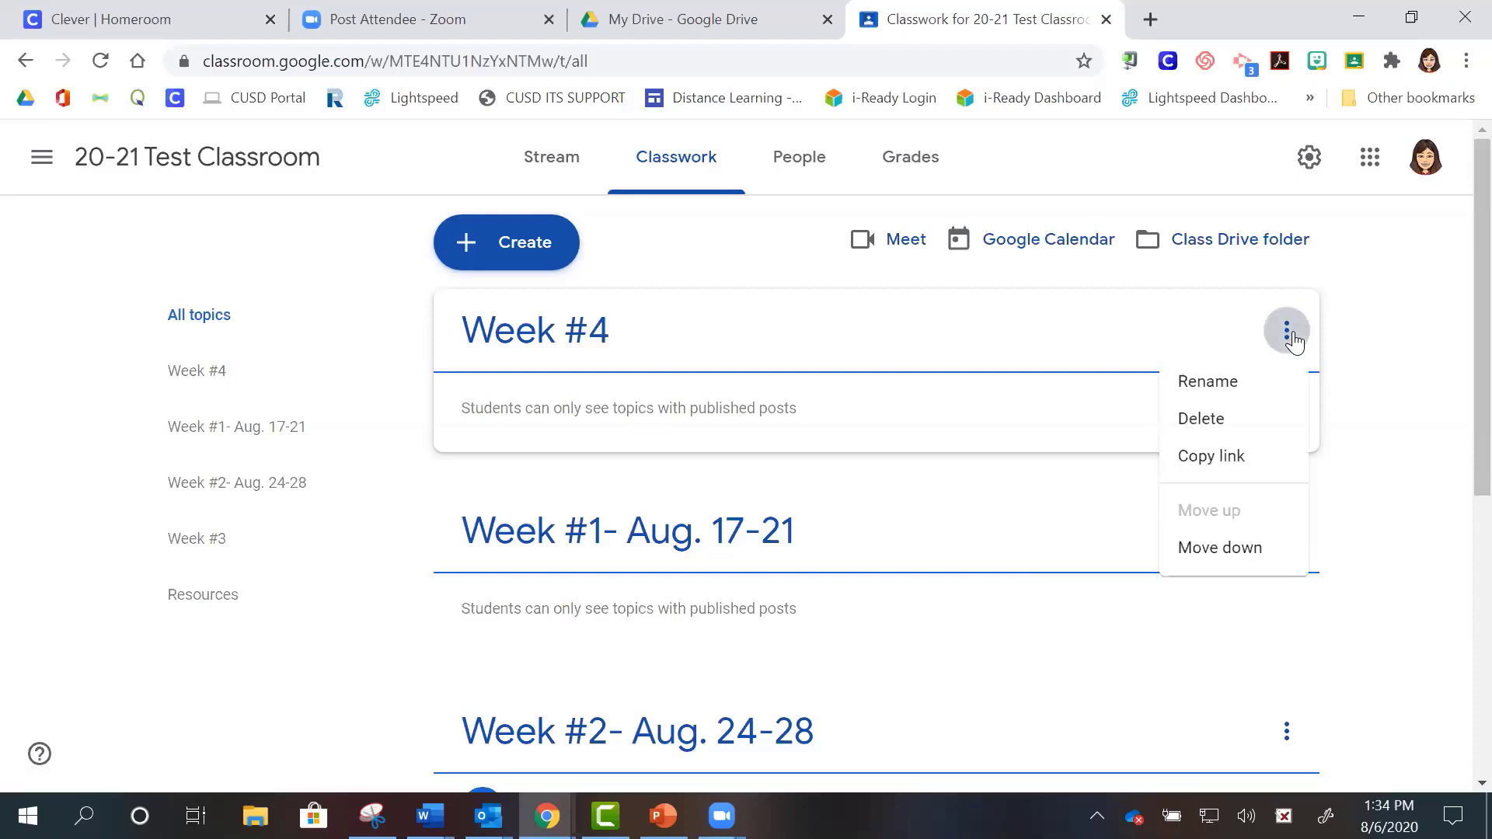
click(1228, 549)
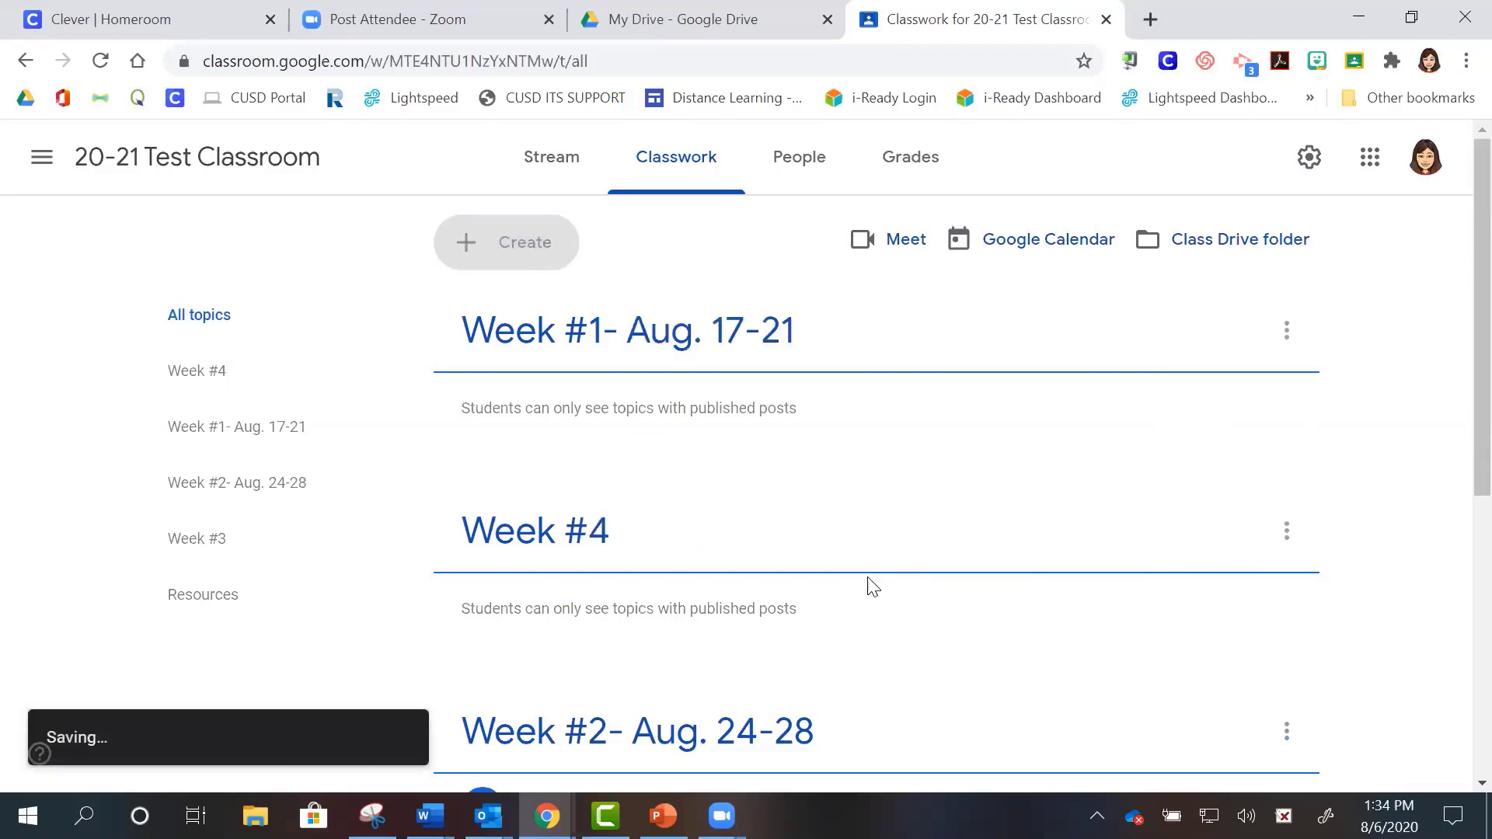
click(1287, 535)
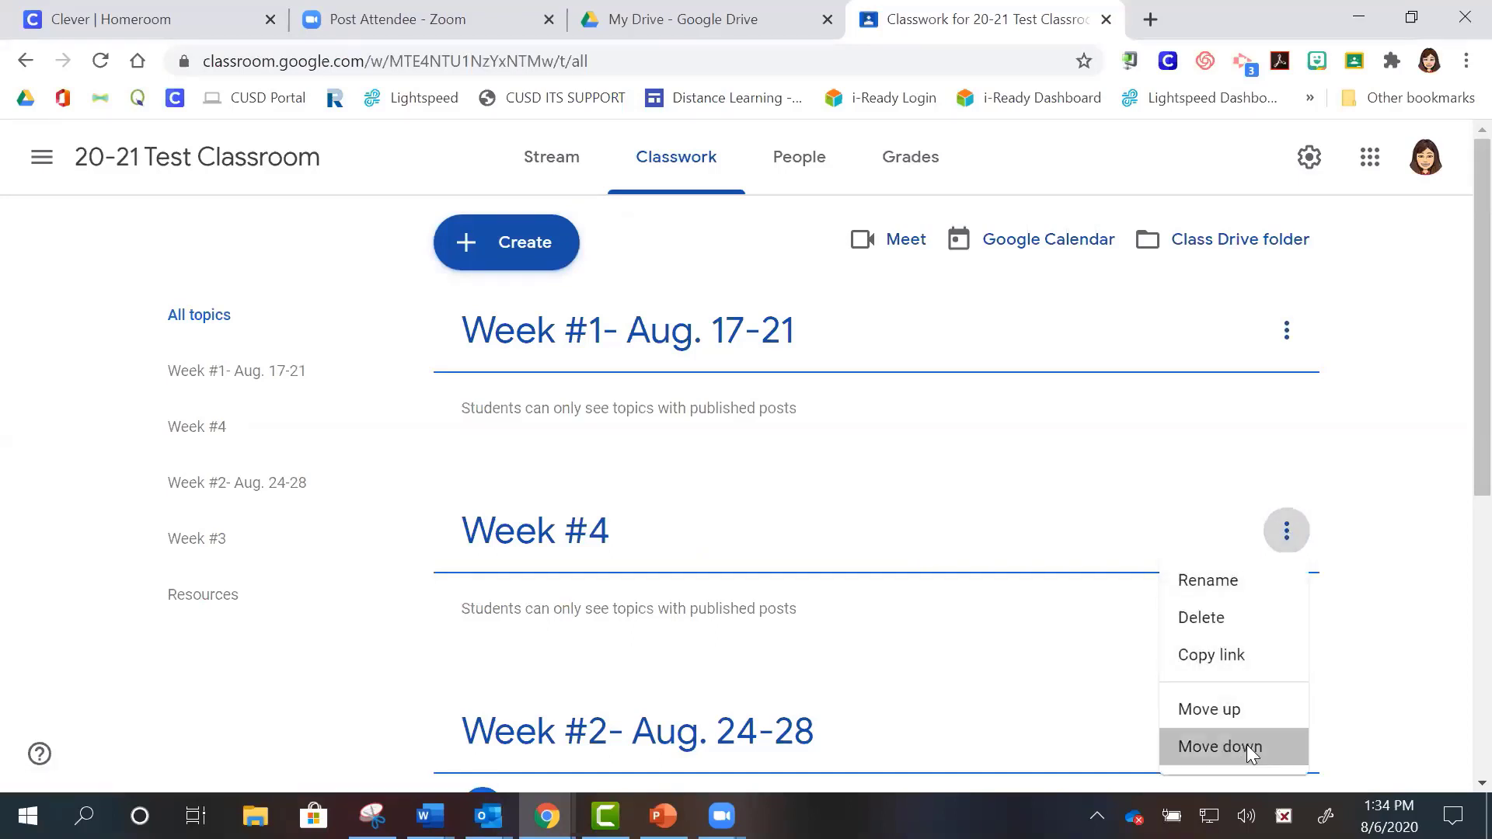
click(1220, 747)
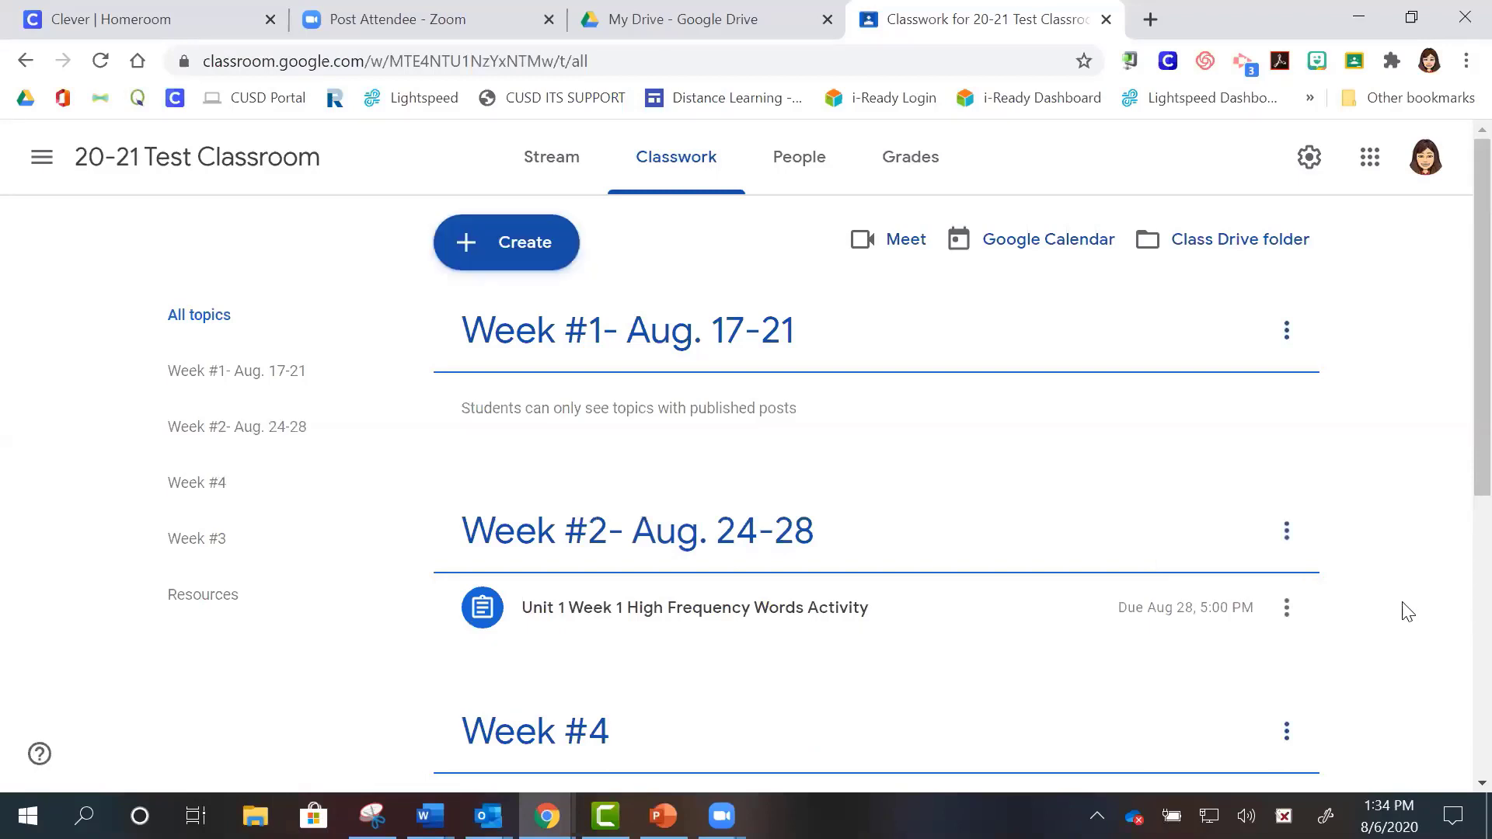
scroll(1408, 611, down, 3)
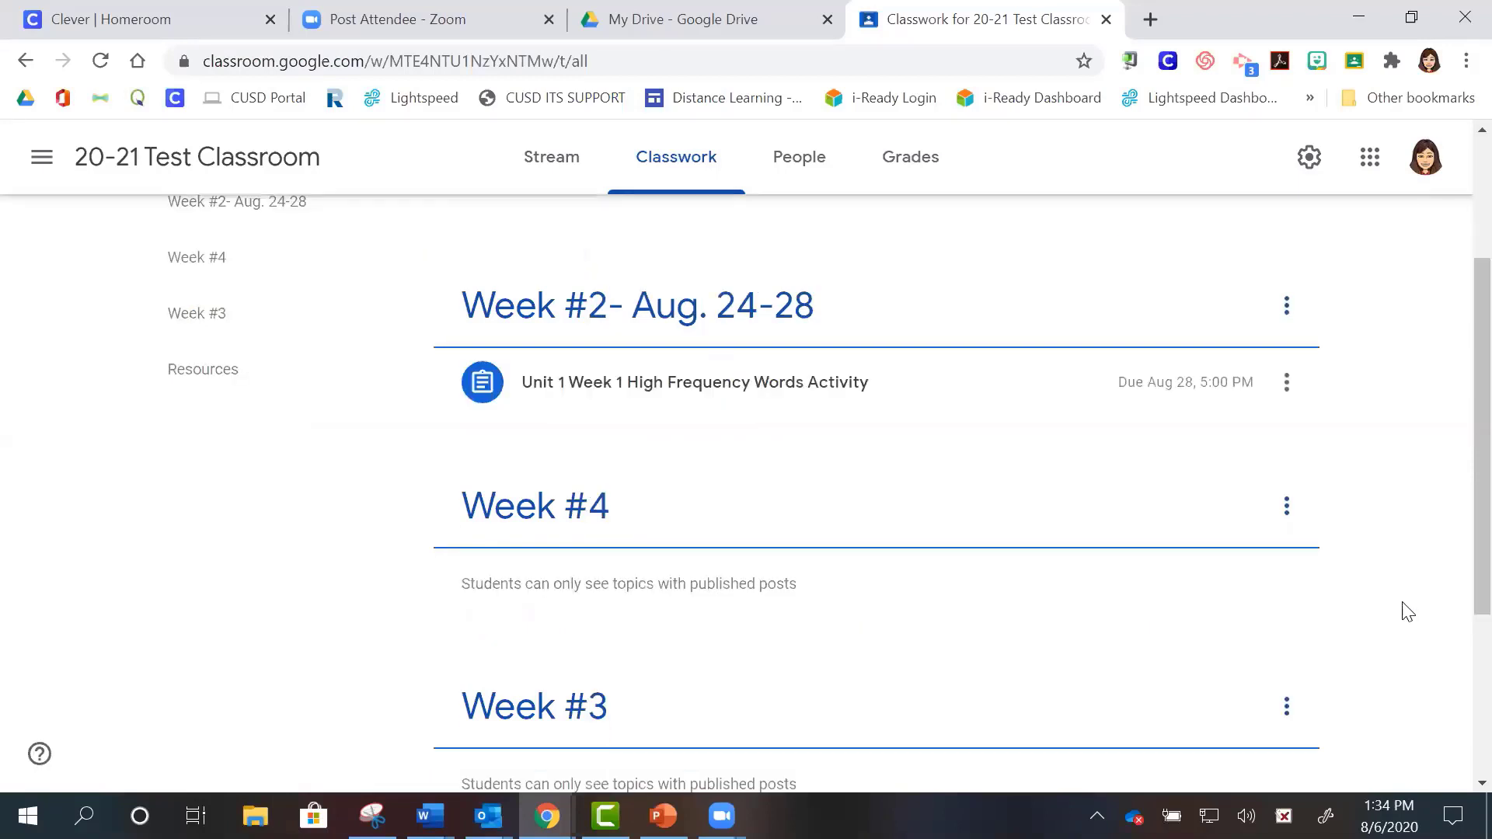
click(1291, 519)
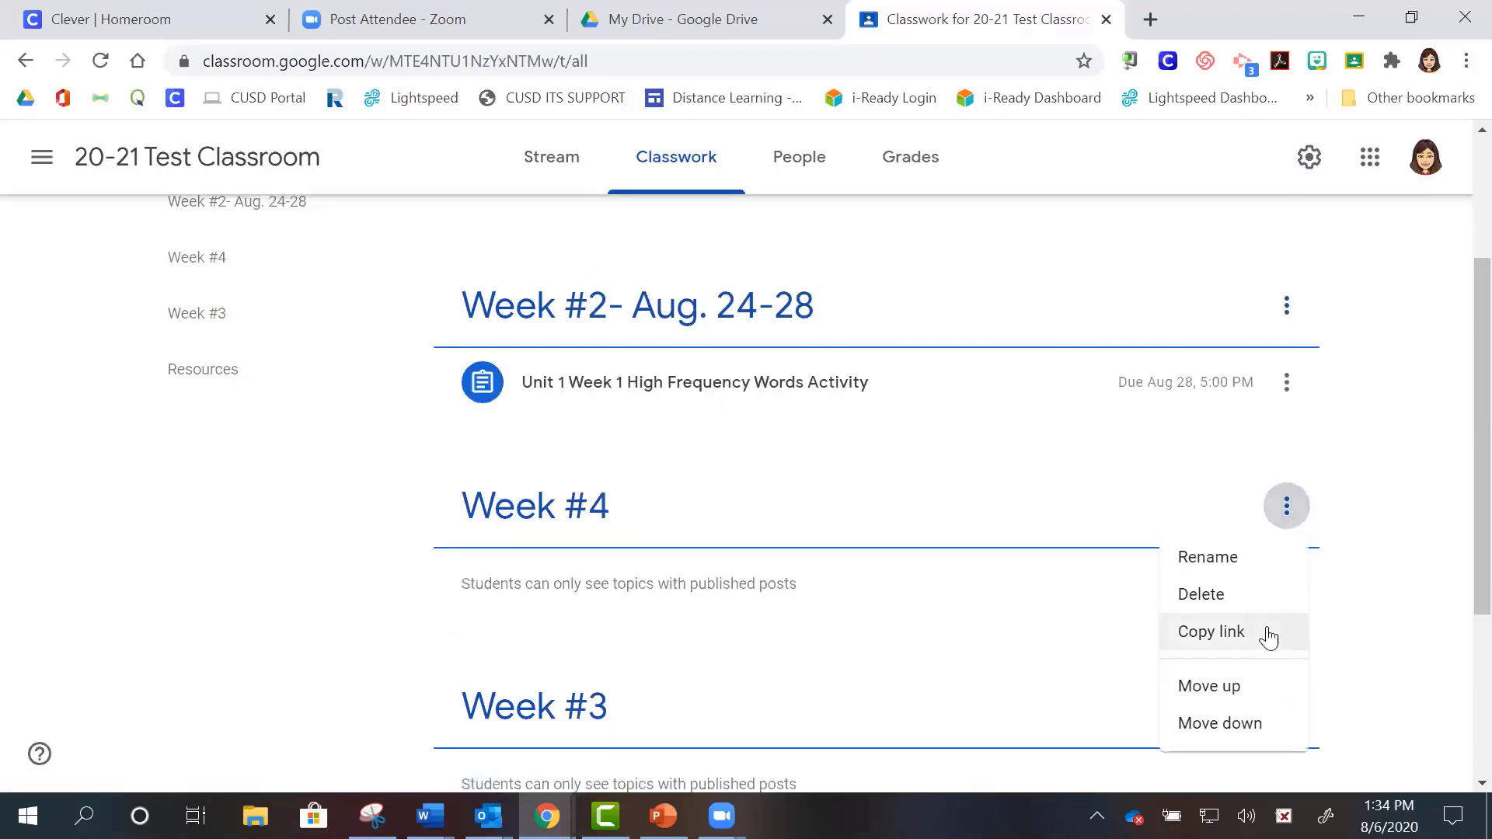
click(1251, 723)
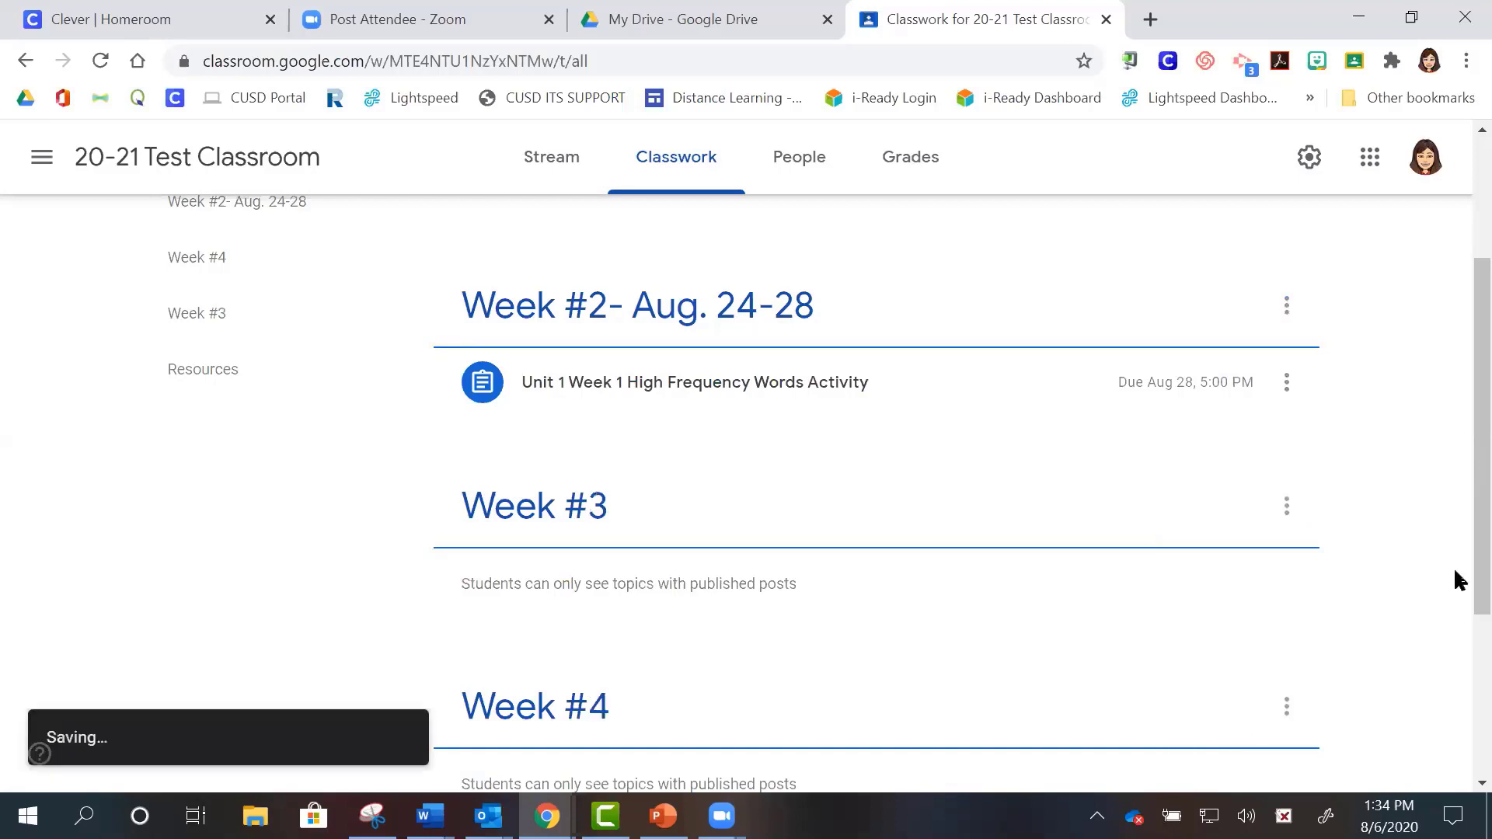
drag(1456, 575, 1455, 443)
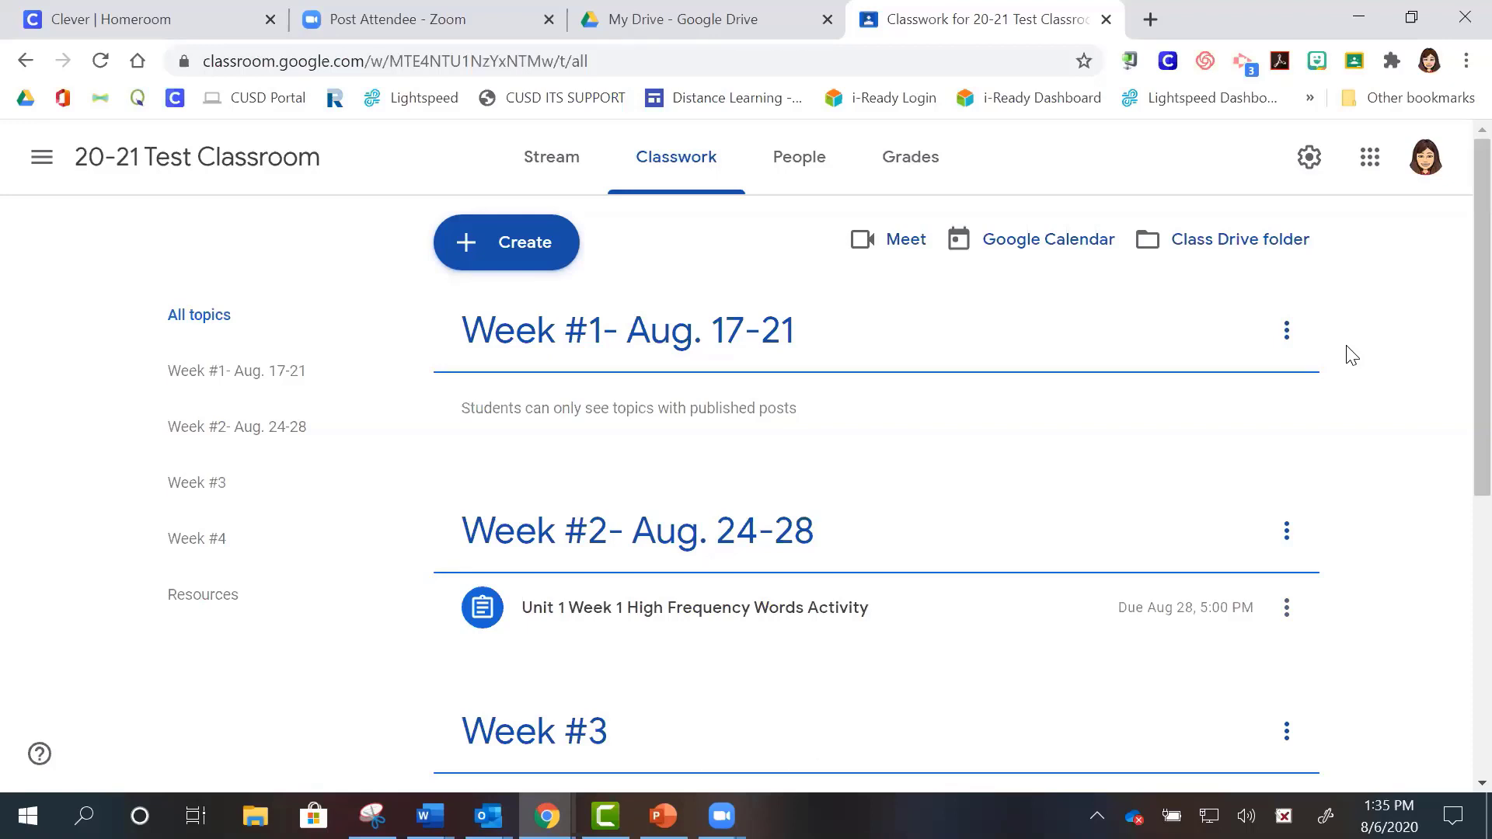
click(526, 263)
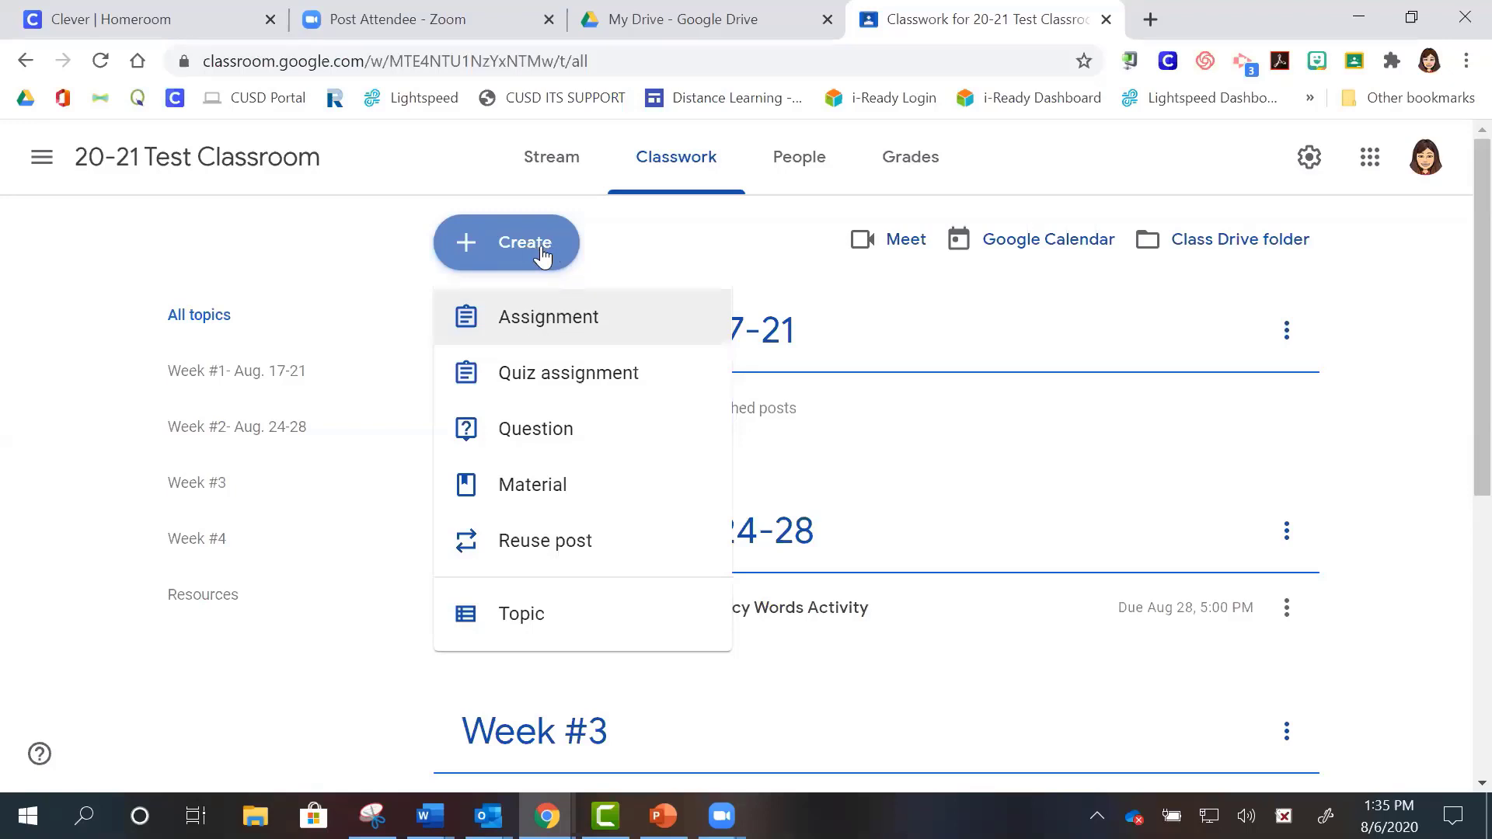
- Choose Assignment to open a blank assignment form for All students with 100 points
click(539, 321)
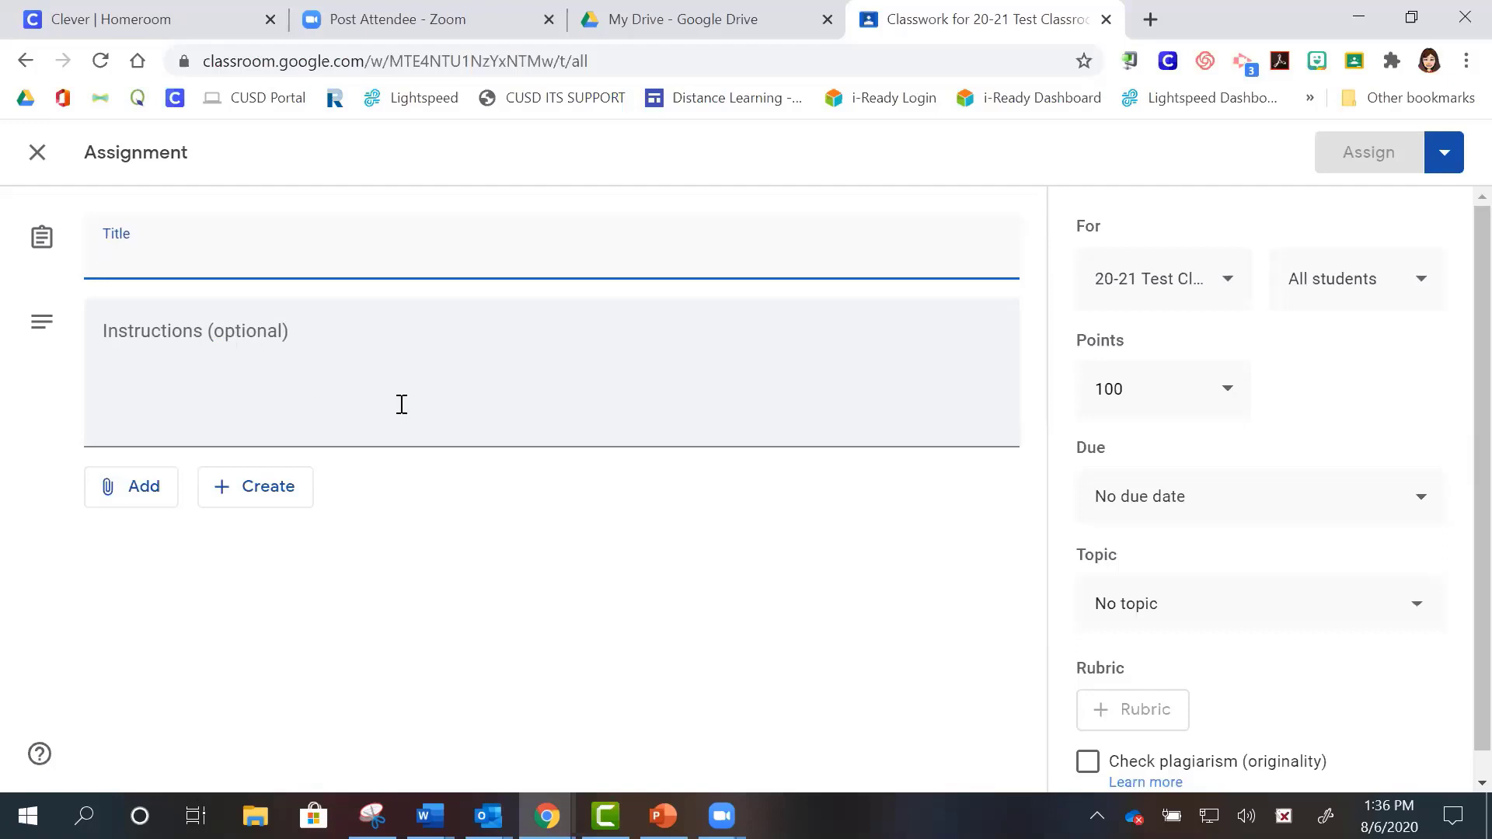
- Open the assignment's attachment menu, which offers Google Drive, Link, File and YouTube
click(141, 494)
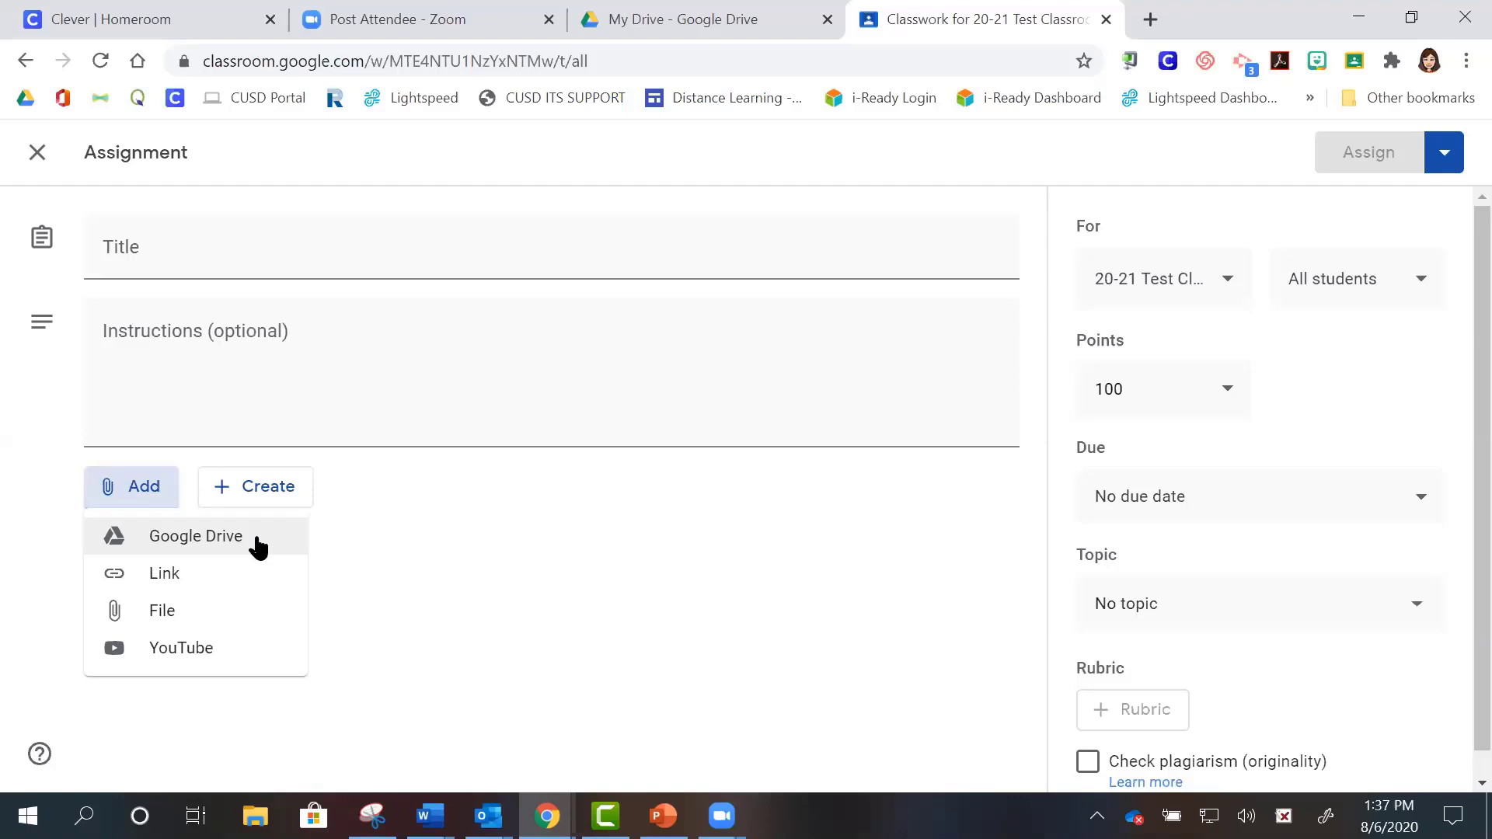
- Attach the 'Copy of G2 U1 W1 High Frequency Words Day 5' slides from Google Drive
click(187, 537)
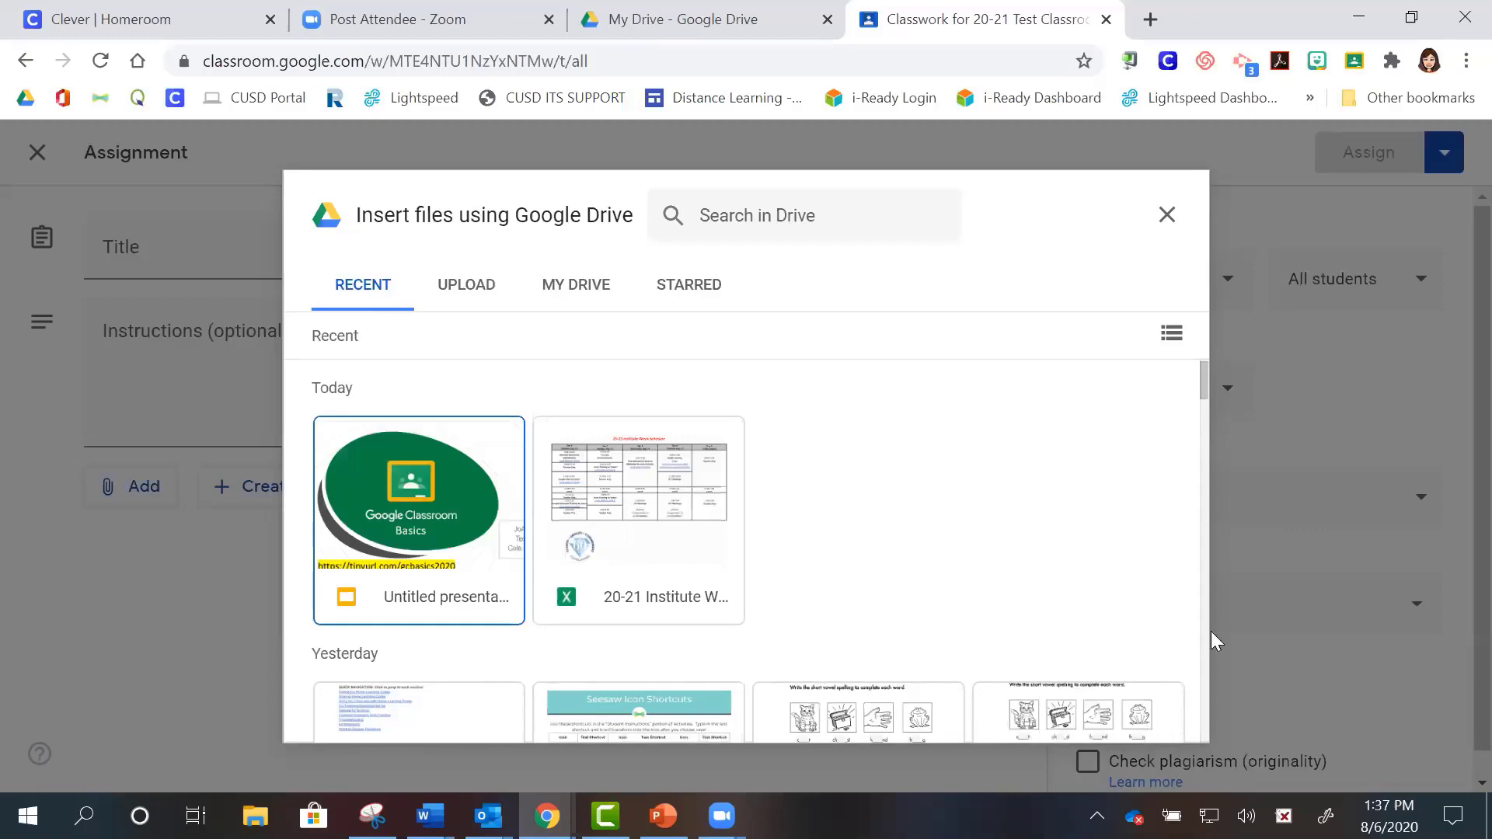
scroll(1207, 401, down, 2)
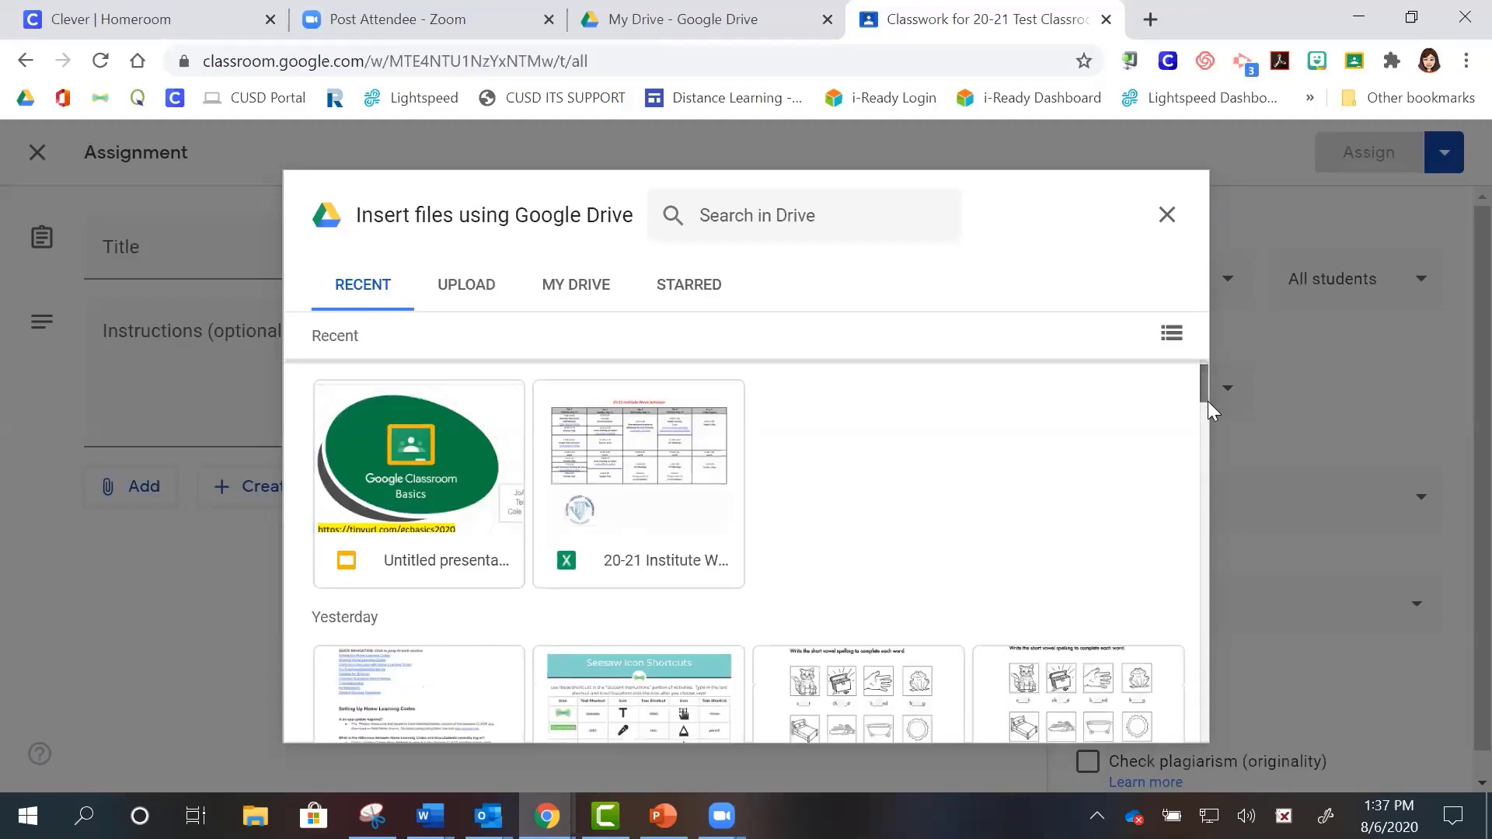
scroll(1208, 404, down, 3)
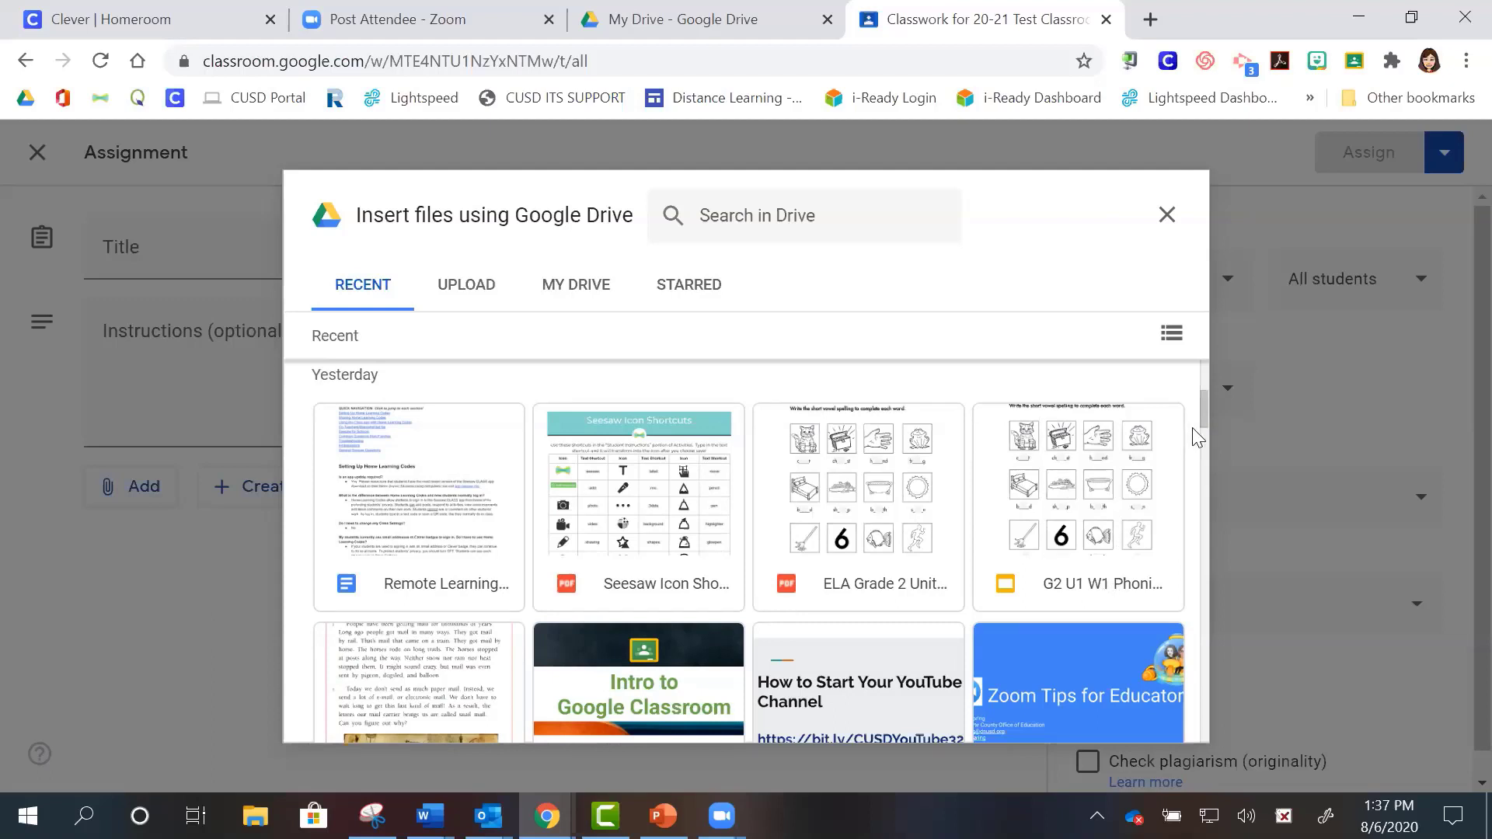
scroll(1206, 436, down, 5)
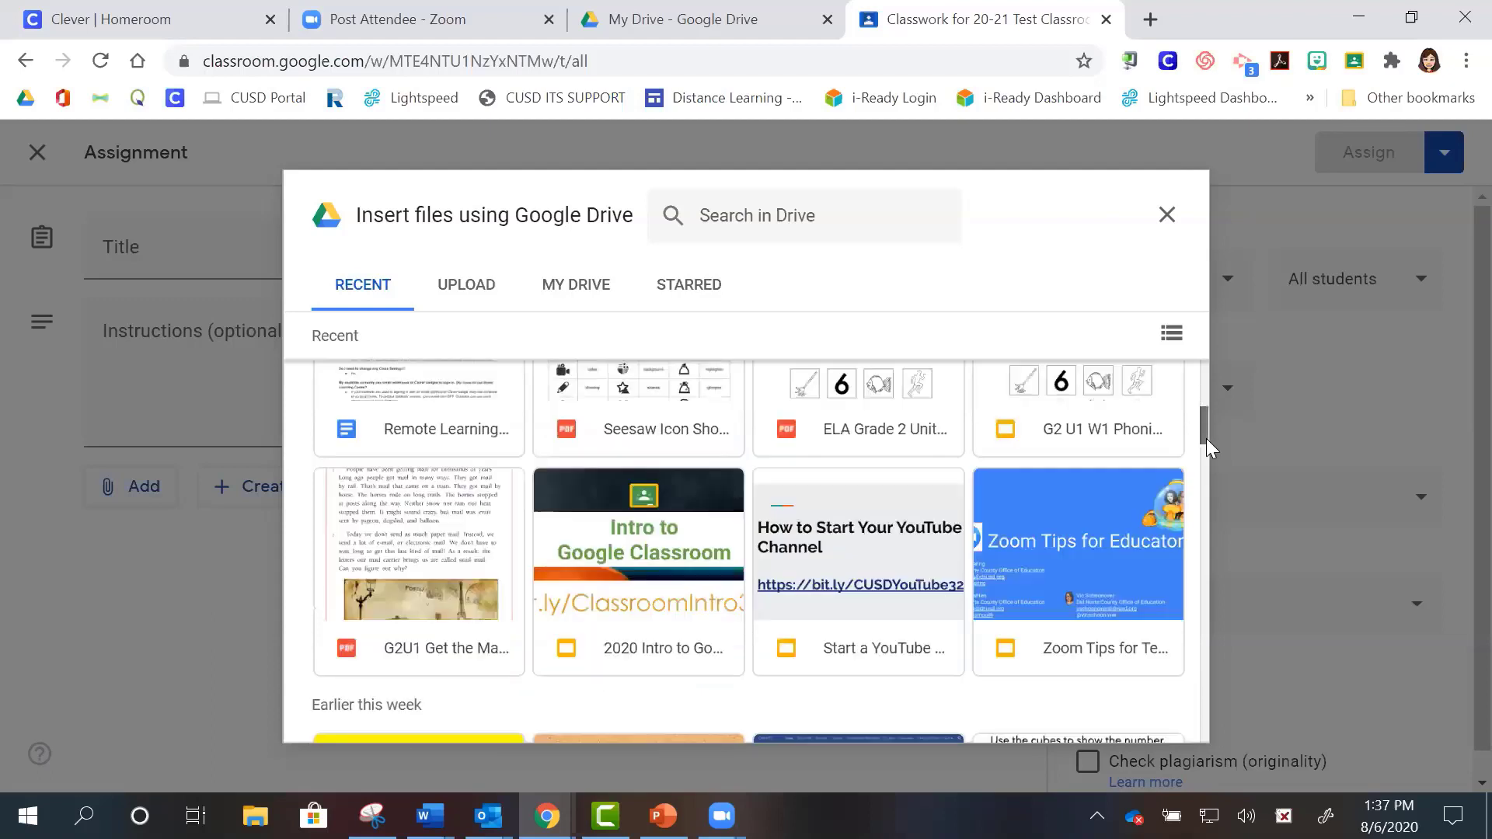
scroll(1216, 501, down, 7)
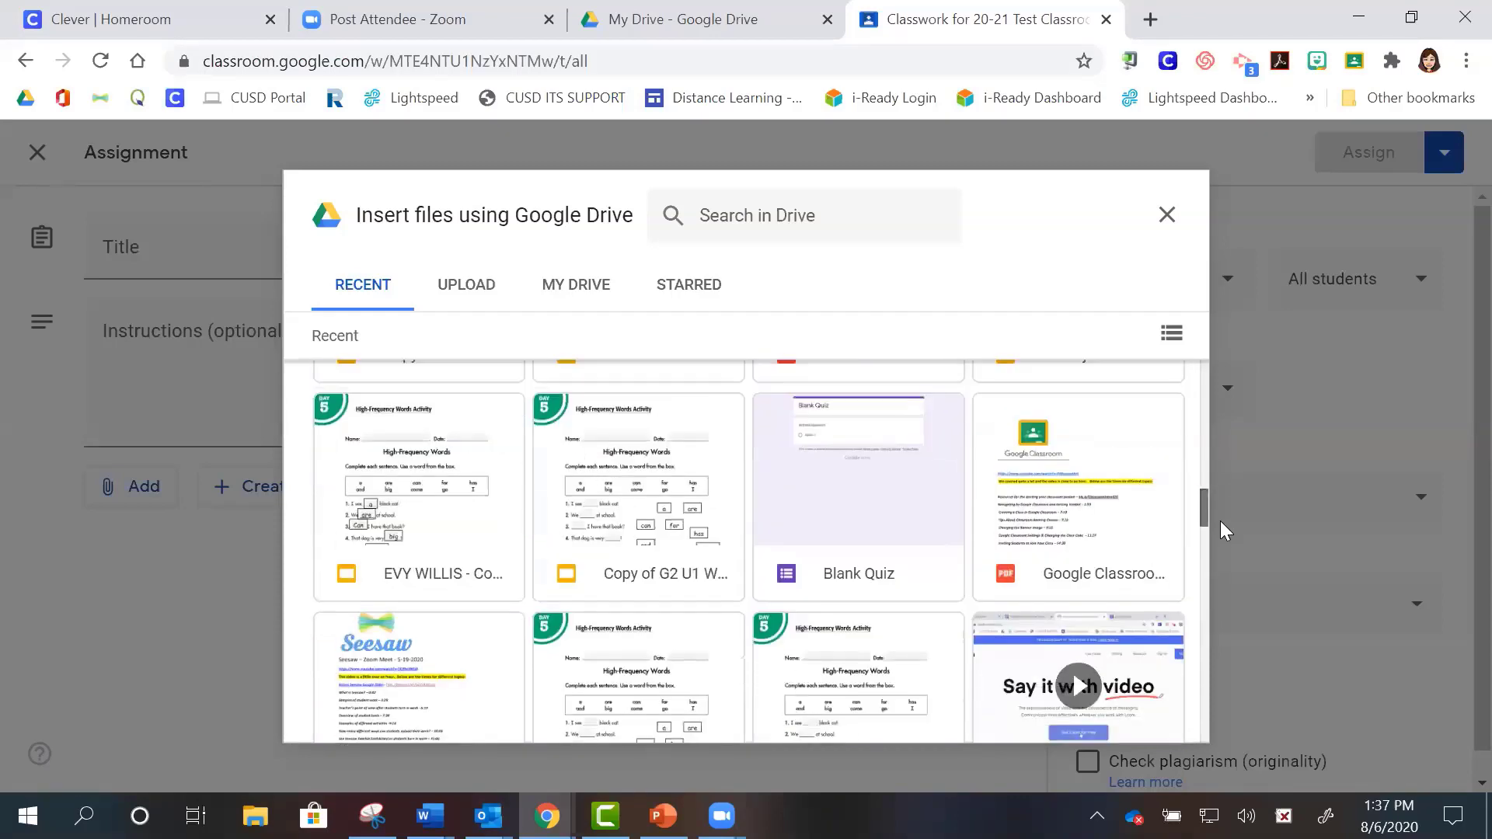
scroll(1220, 521, down, 3)
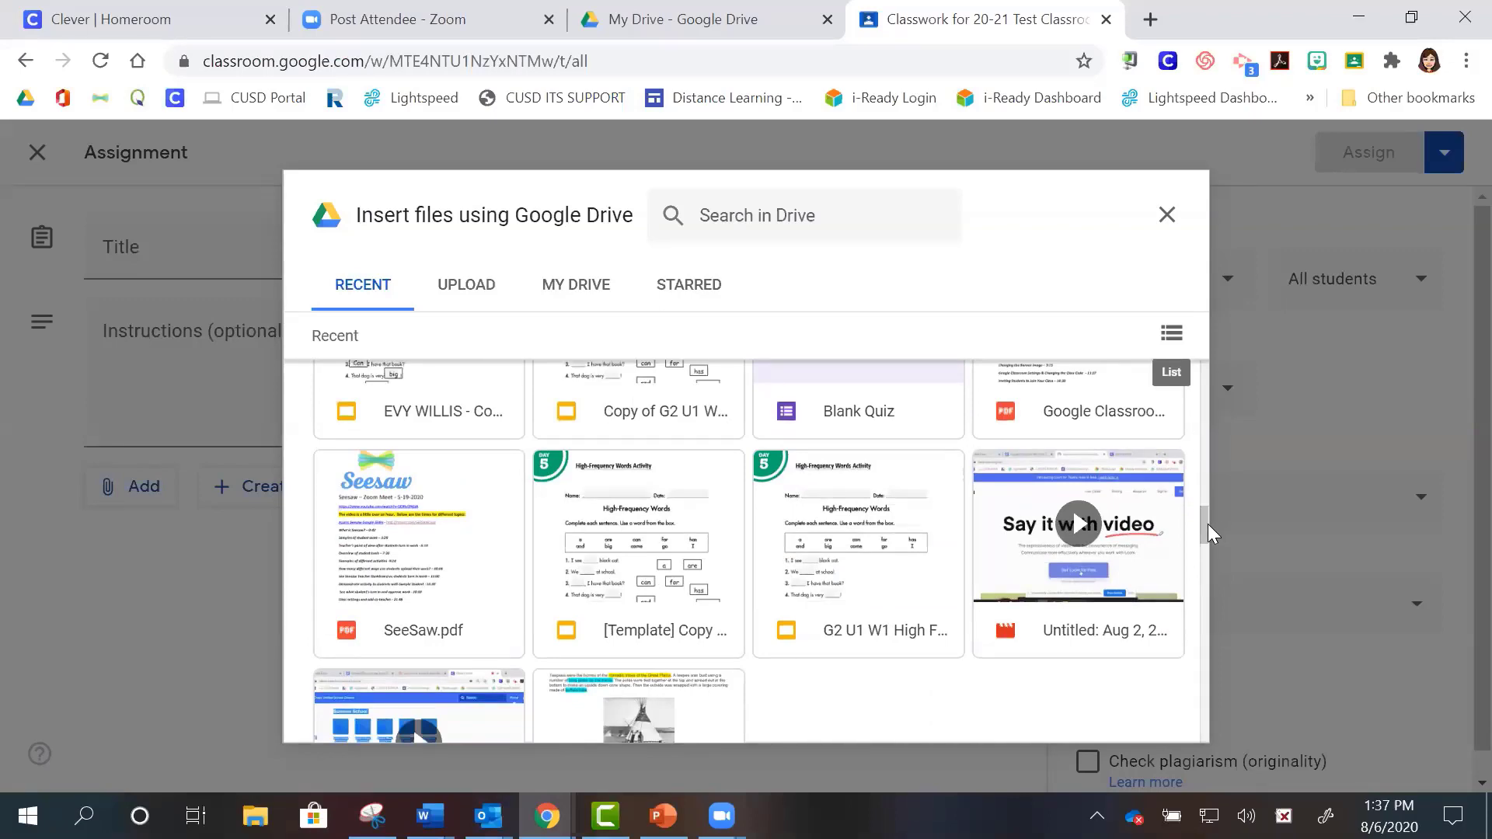
scroll(1203, 523, up, 3)
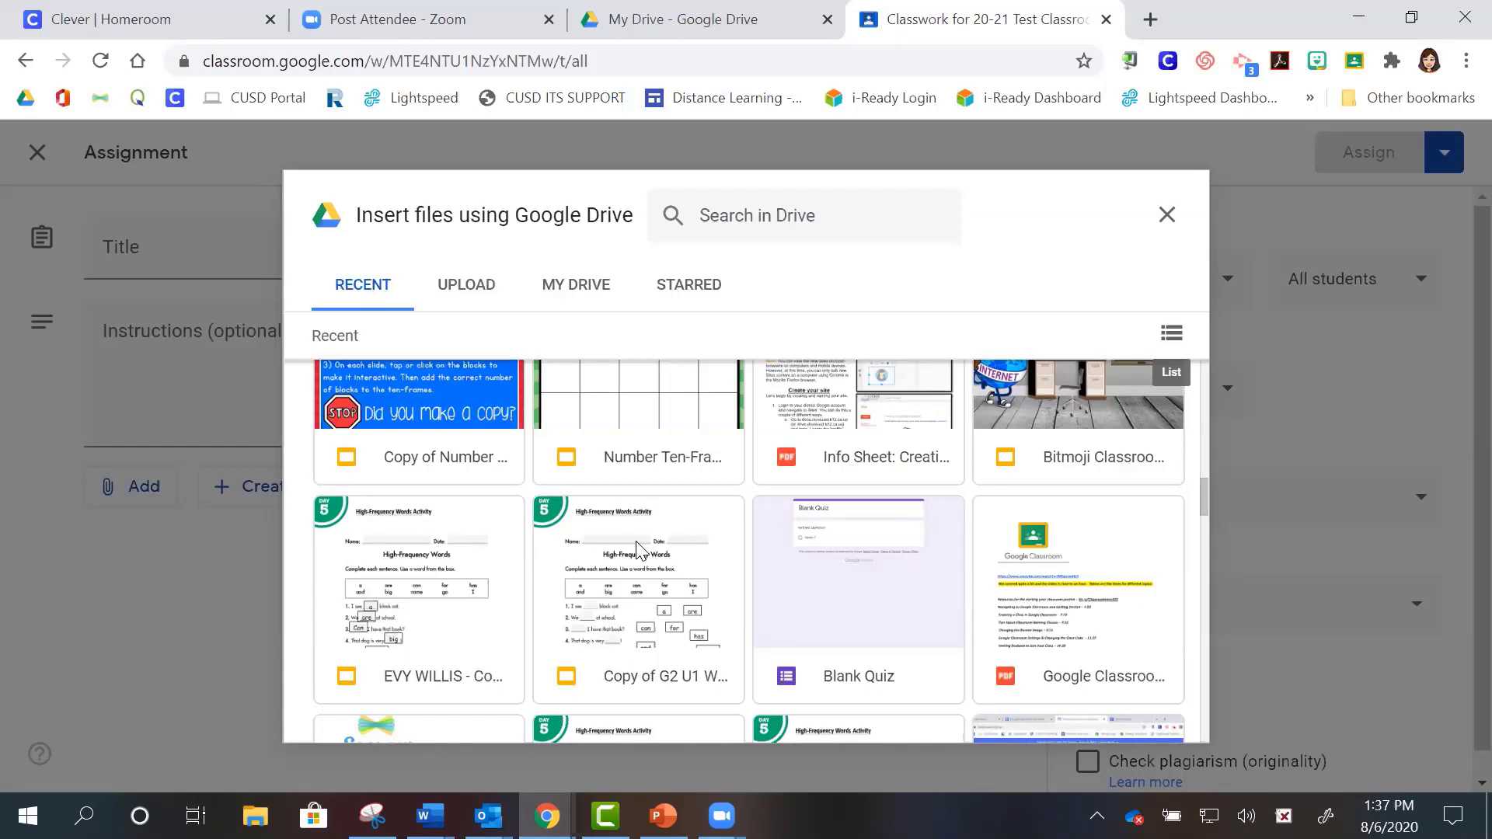
click(637, 549)
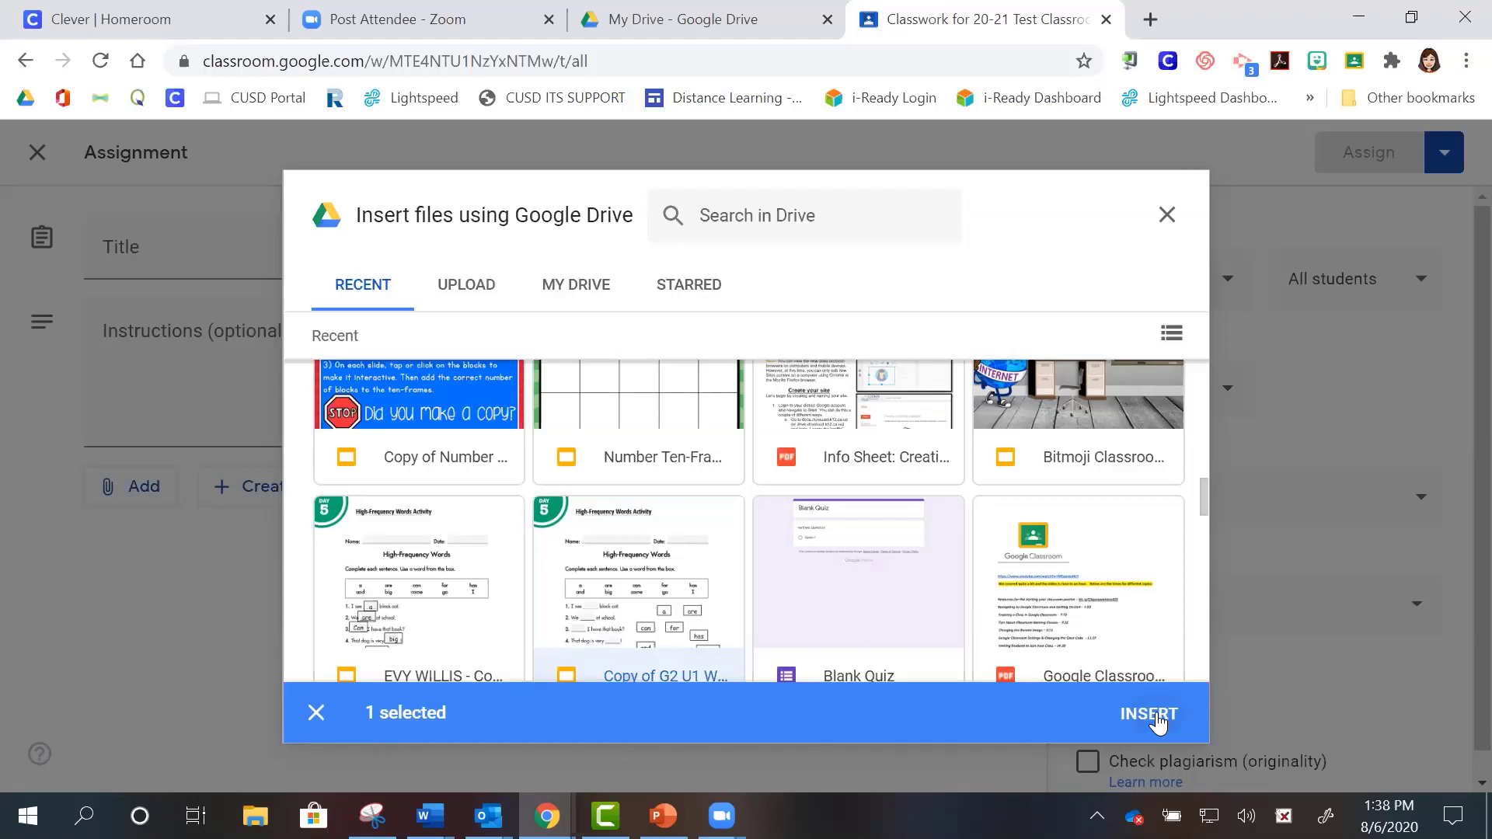
click(1149, 713)
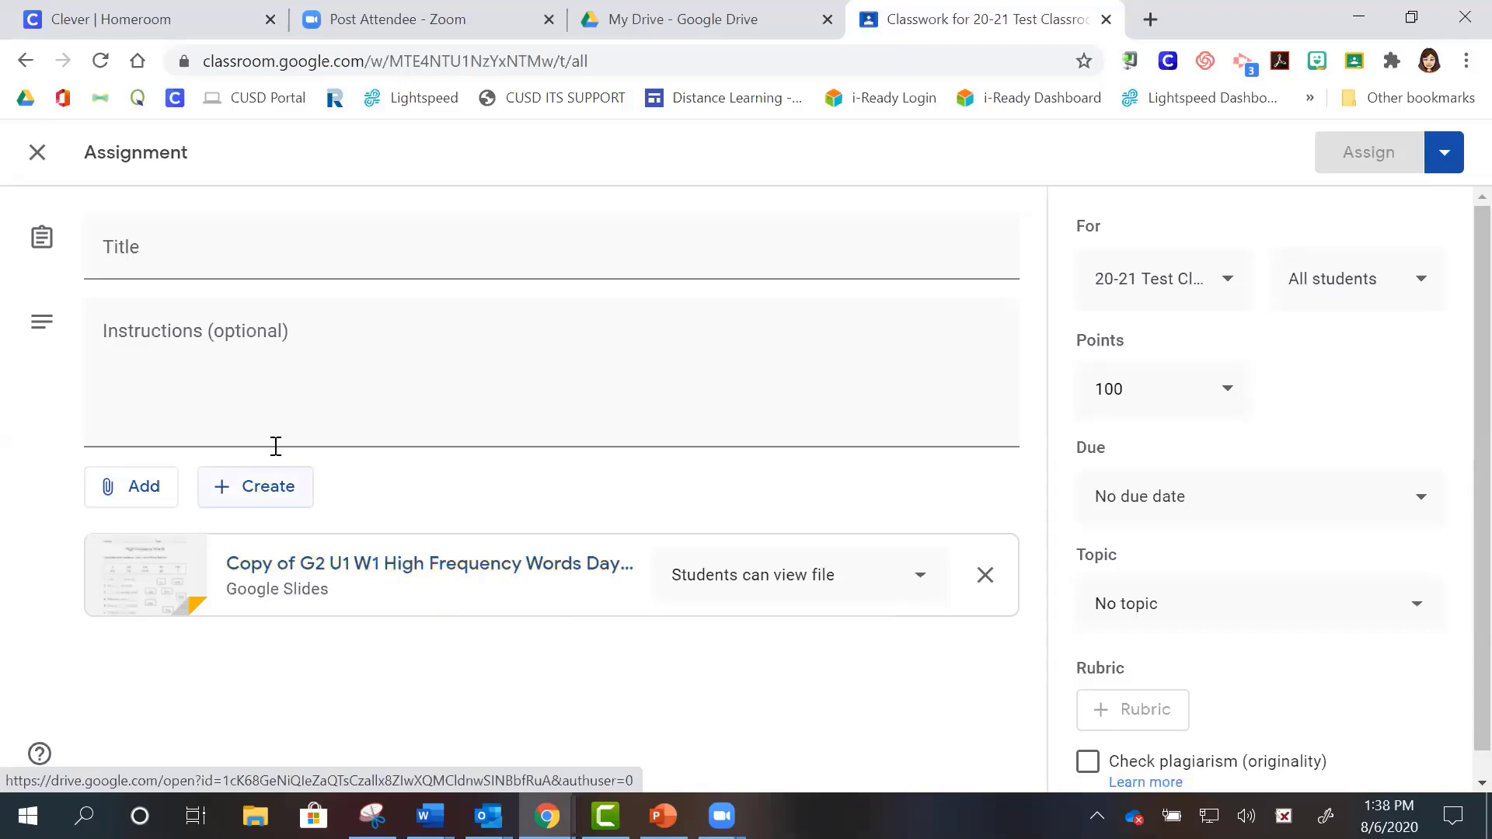
- Title the assignment 'High Frequency Words Activity- U1 W1'
click(147, 259)
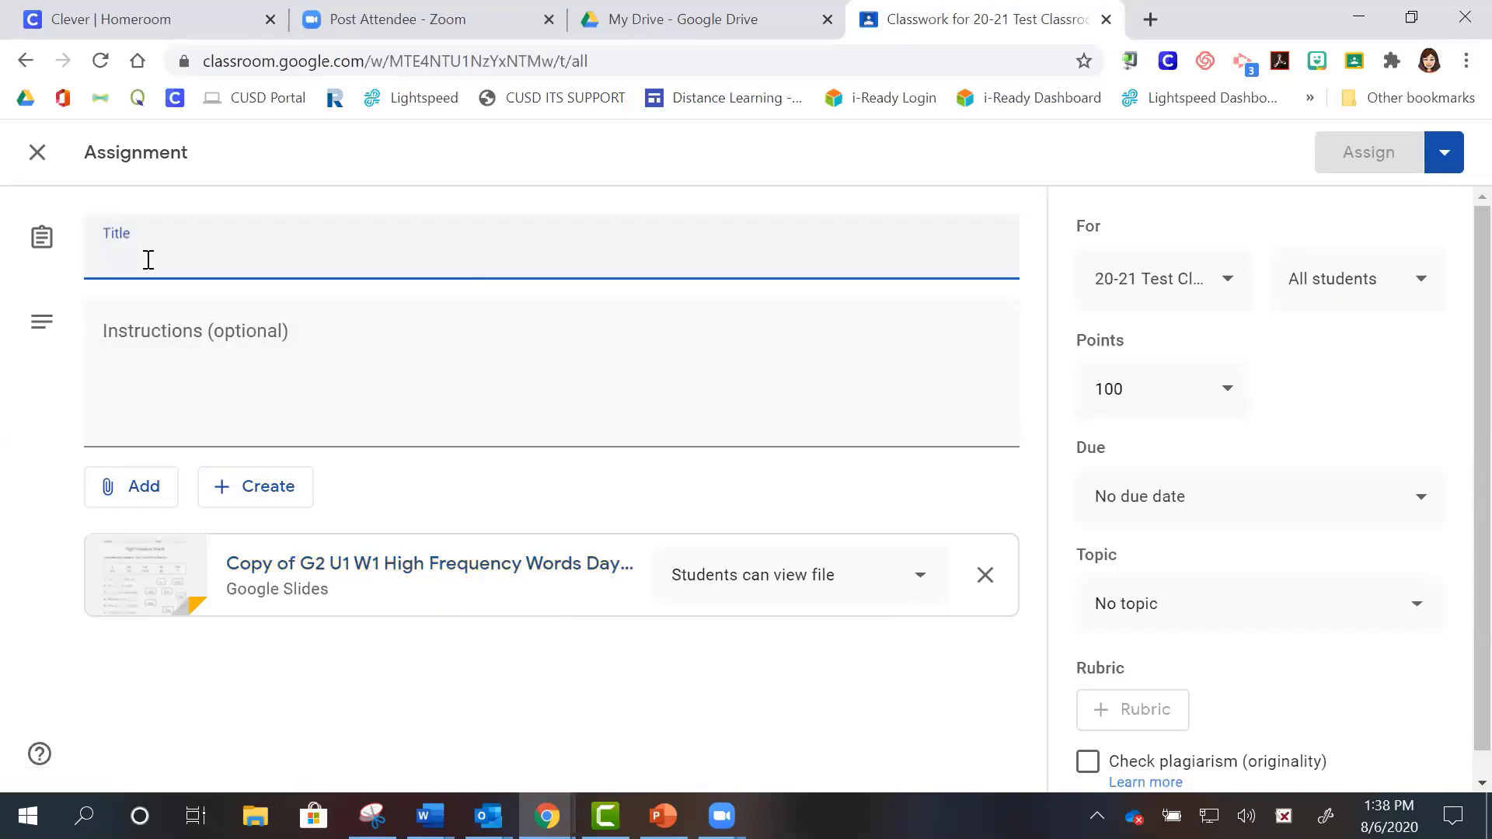
text(Hi )
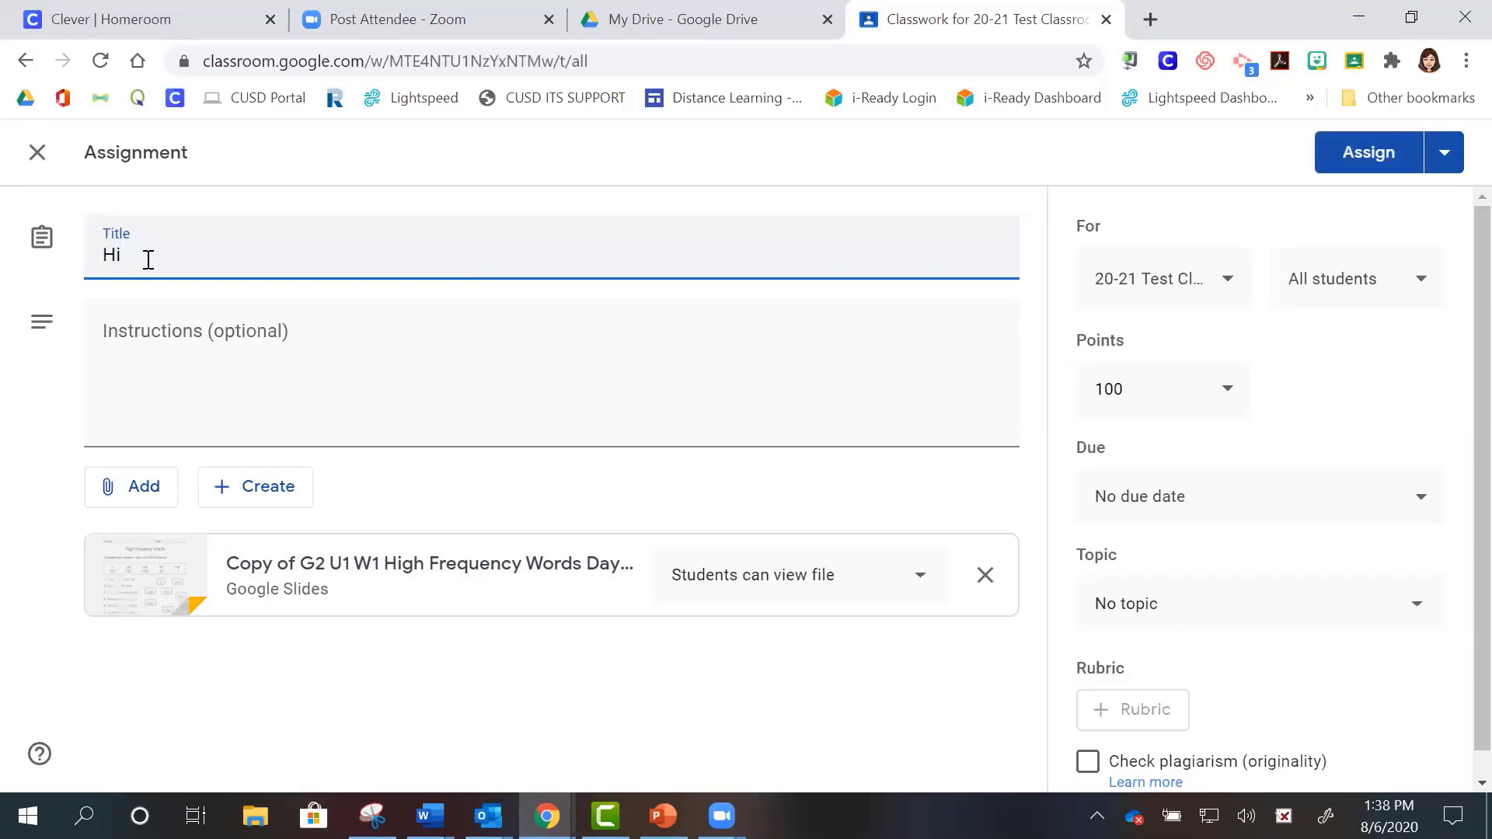
text(gh Frequency Words )
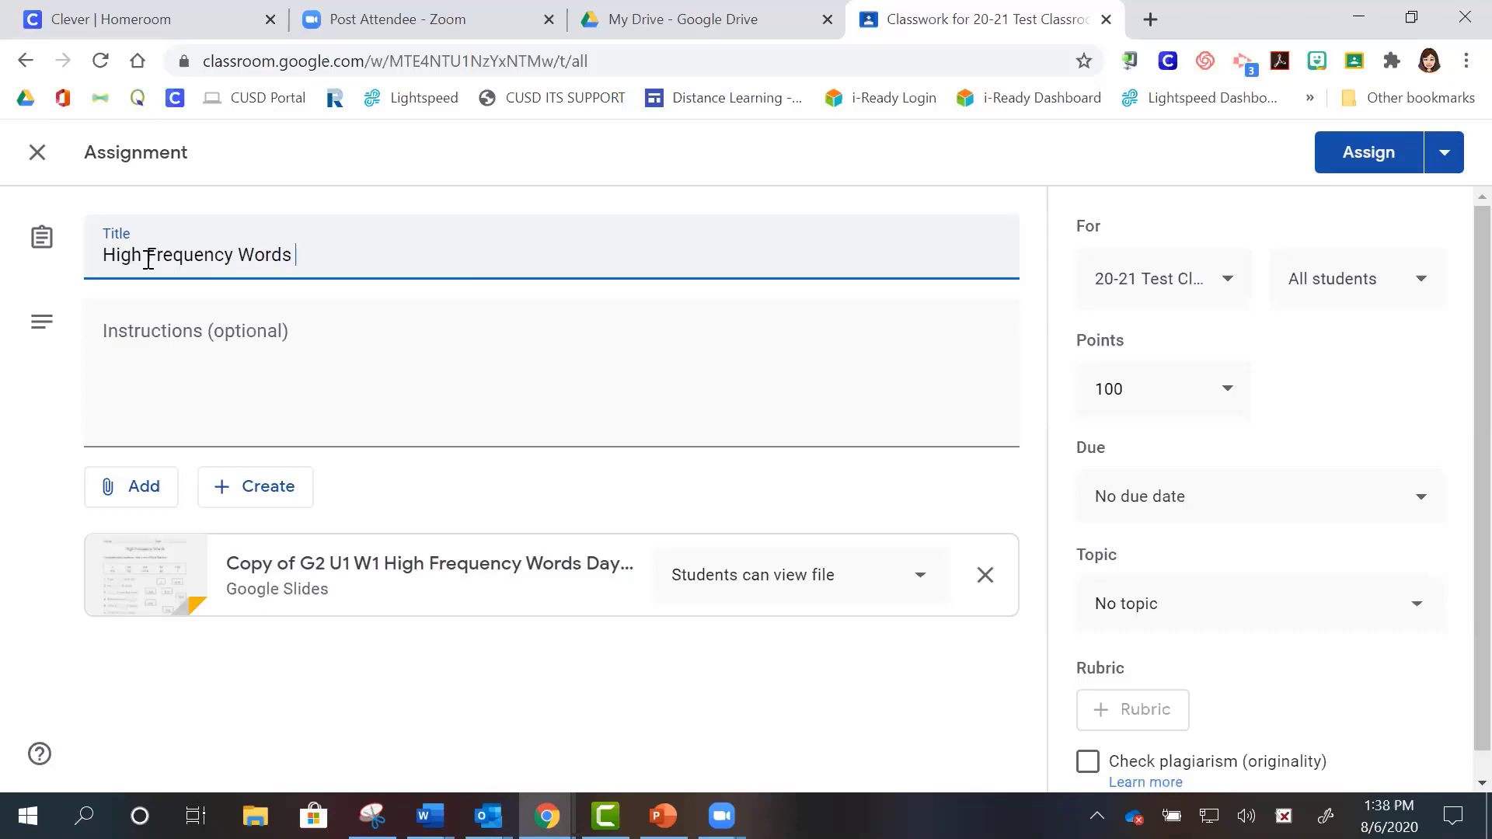
text(Activity)
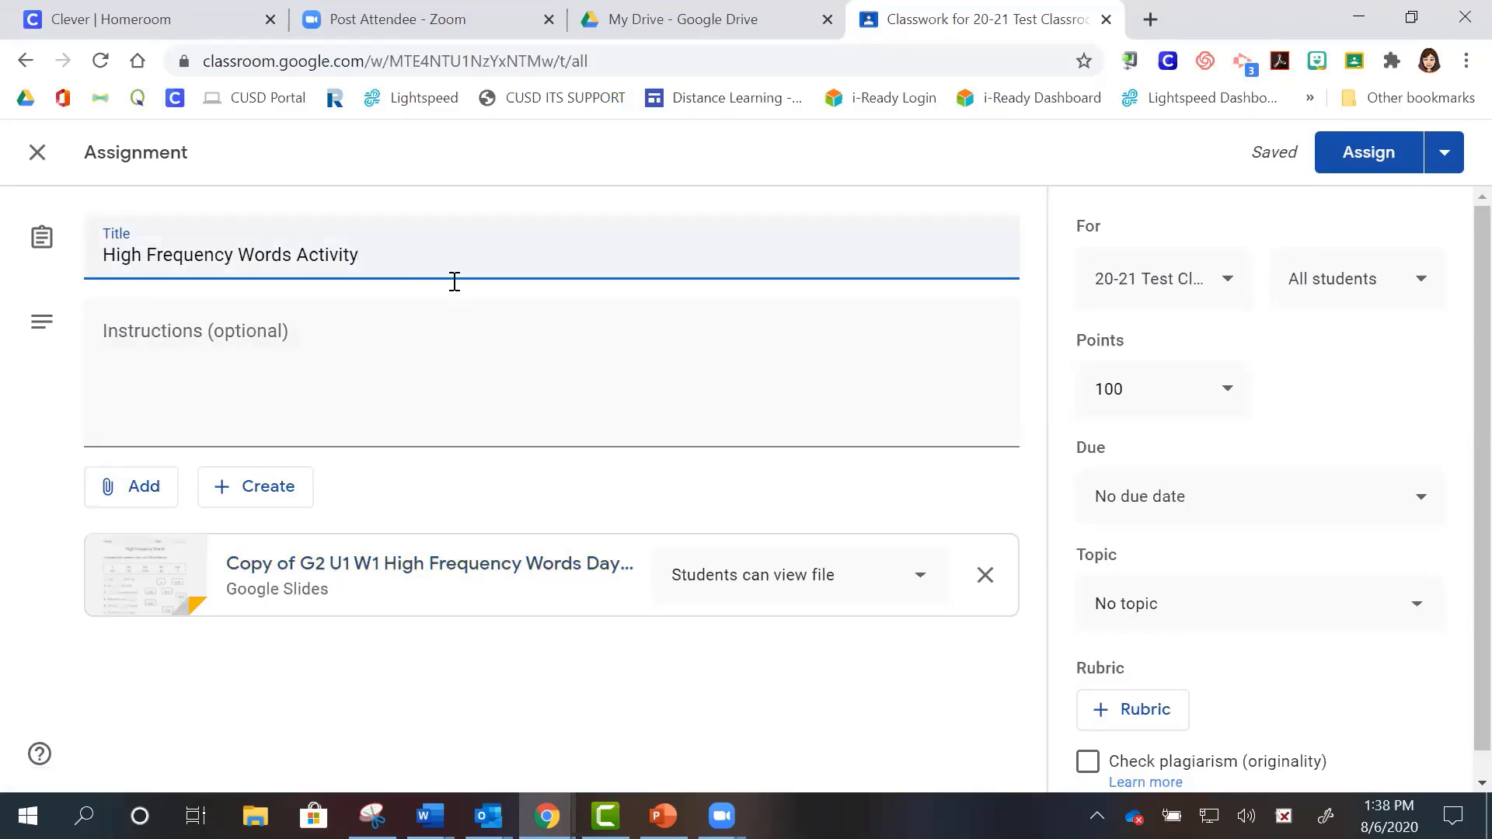
text(-)
text(U1 W1)
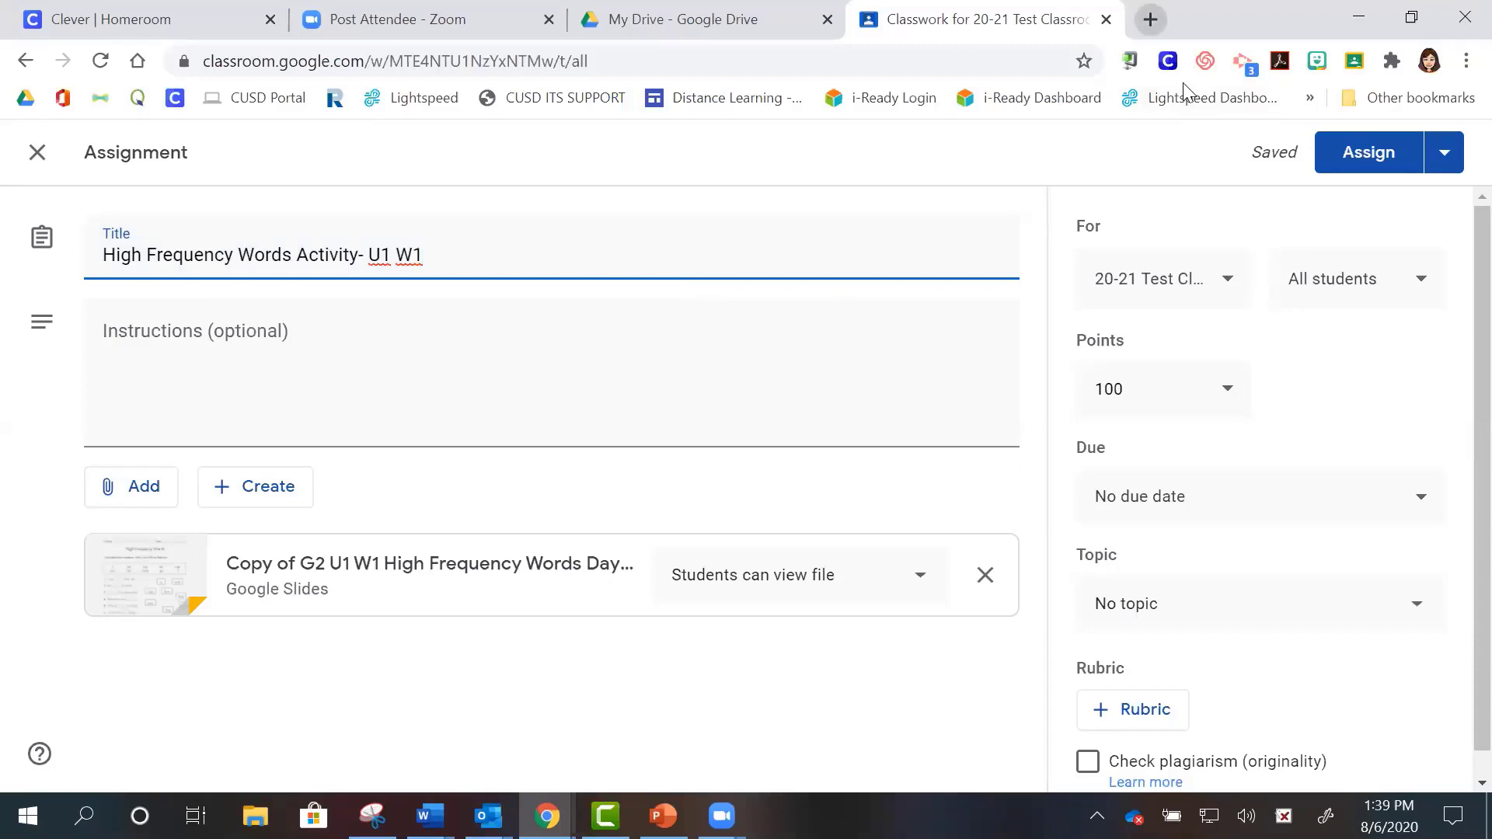
- Open a new Chrome tab and search Google for emojipedia
key(ctrl+t)
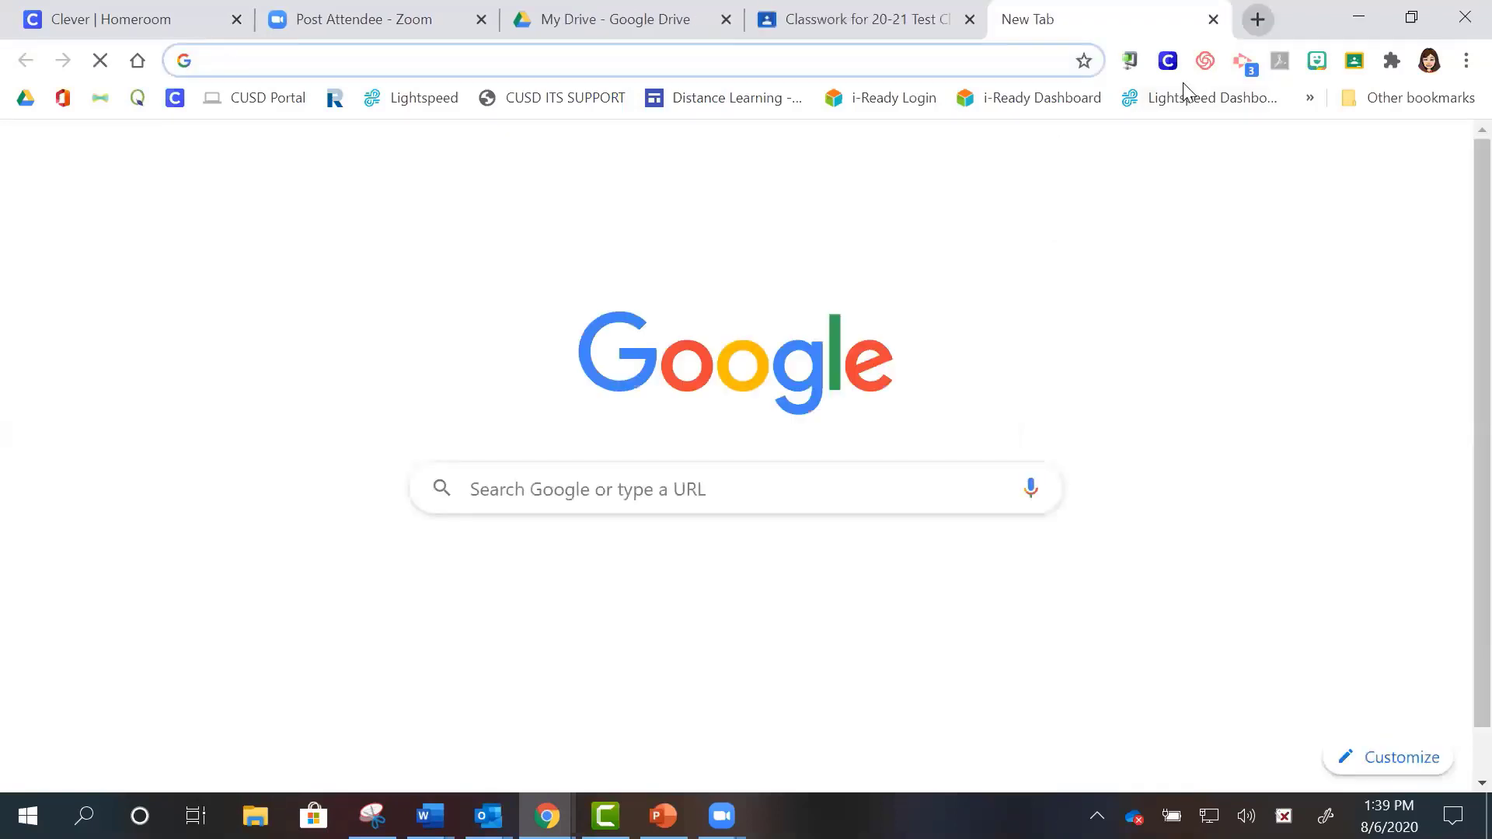
text(emoji)
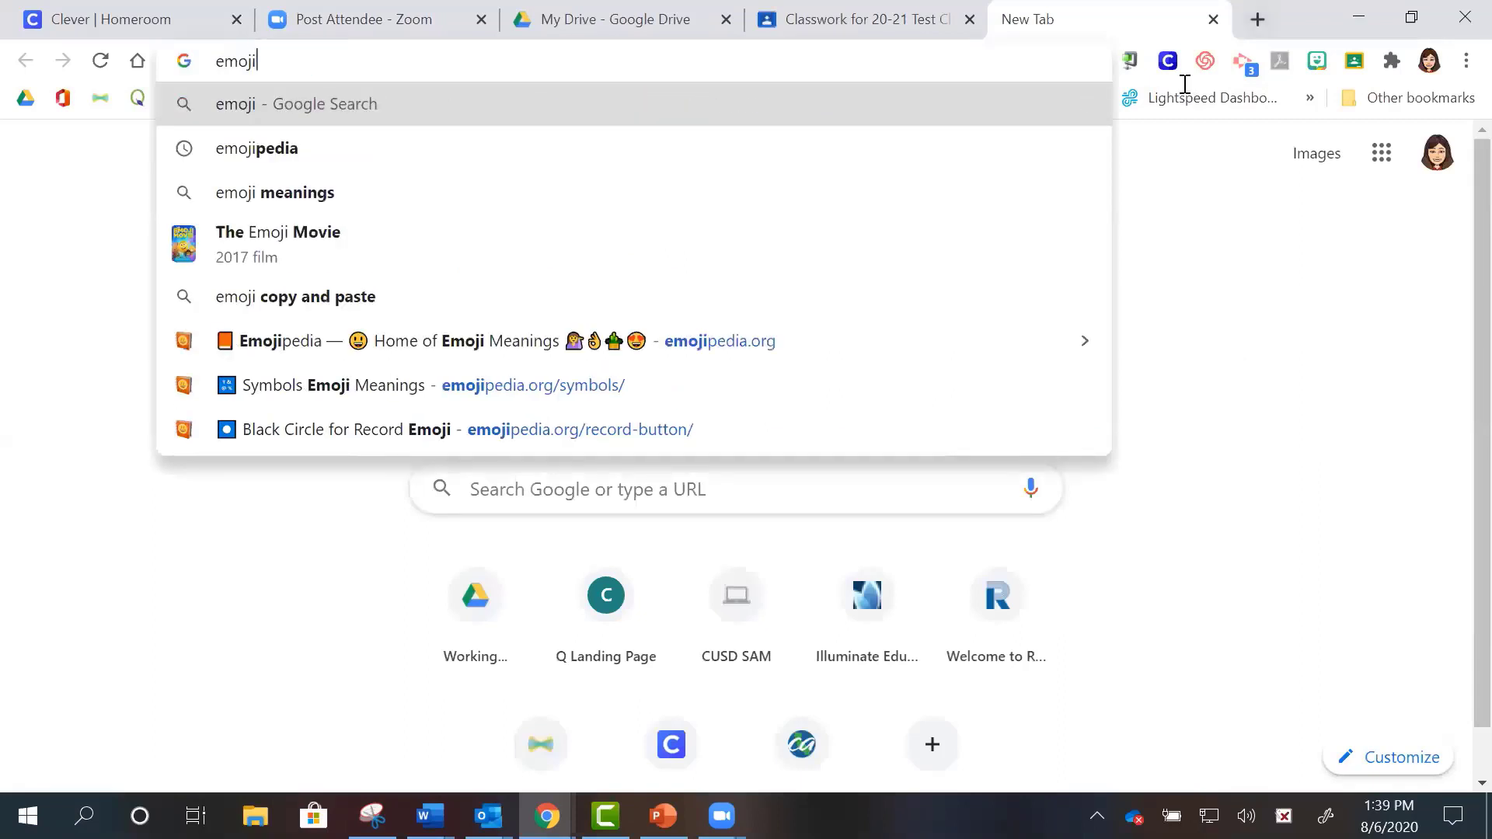
click(723, 158)
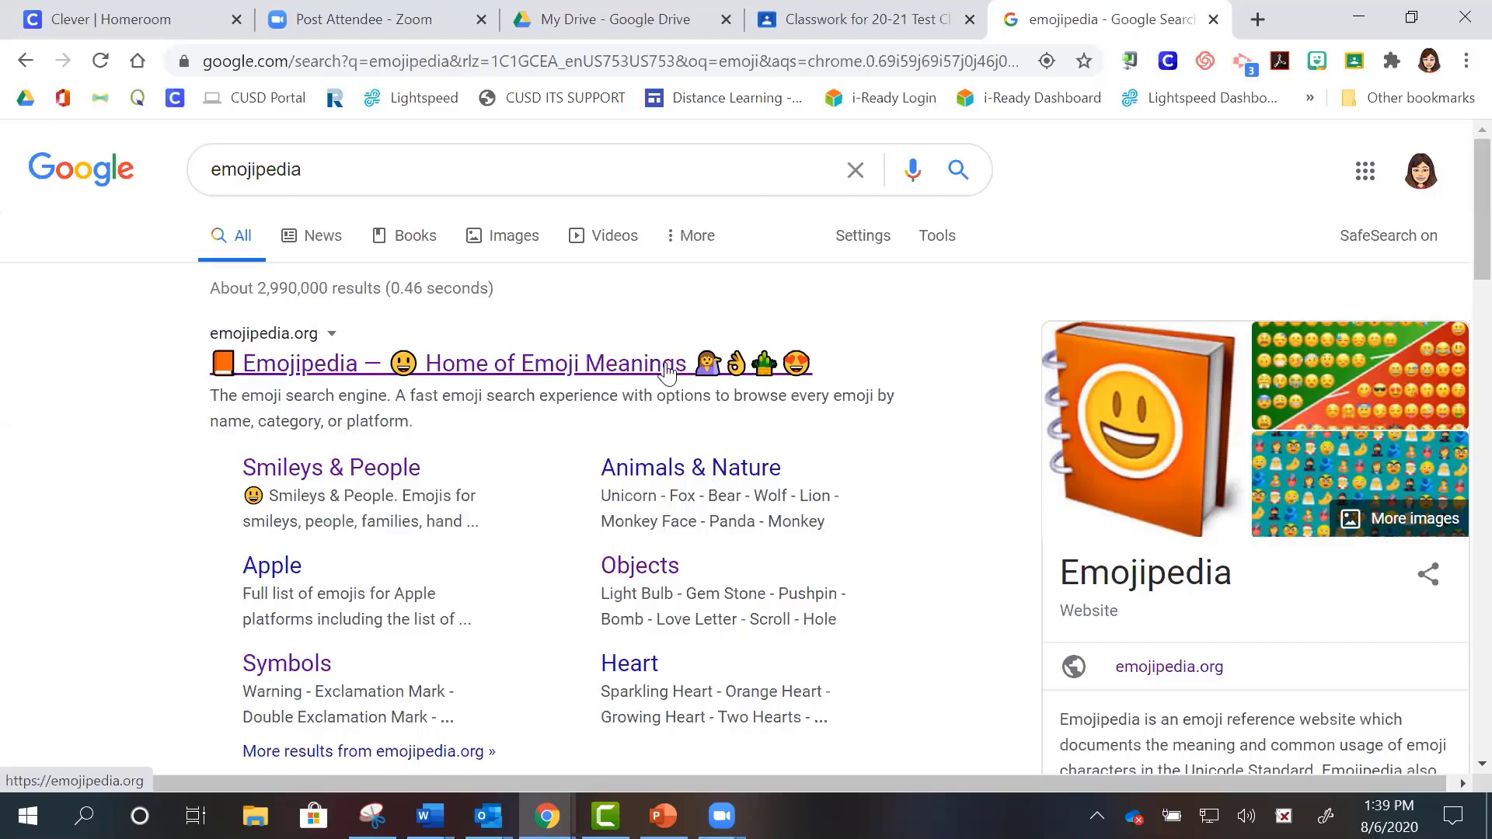
- Copy the Red Heart emoji from Emojipedia's Most Popular list and return to Classroom
click(640, 379)
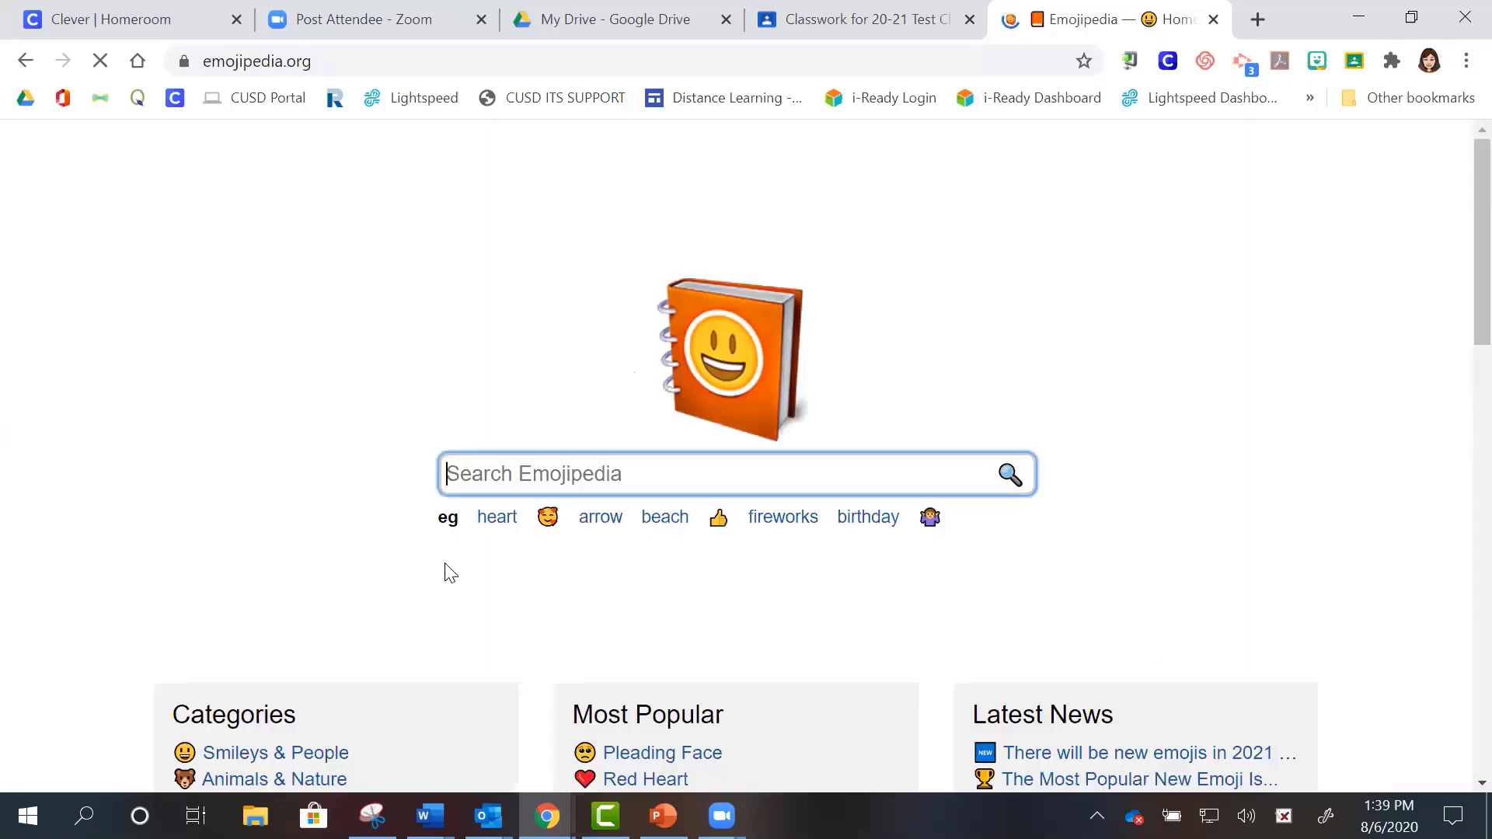
click(645, 780)
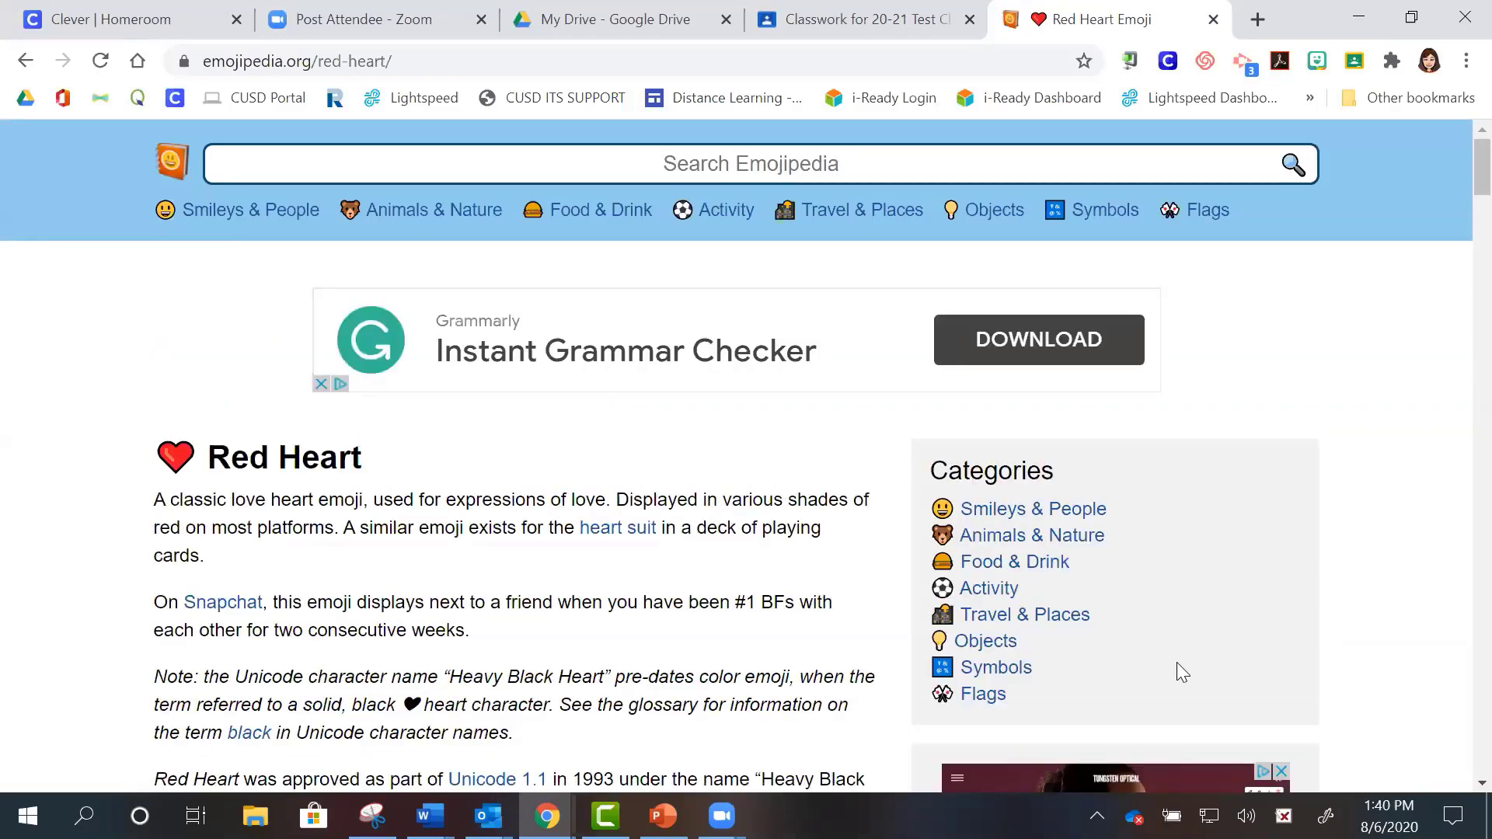
scroll(1176, 662, down, 2)
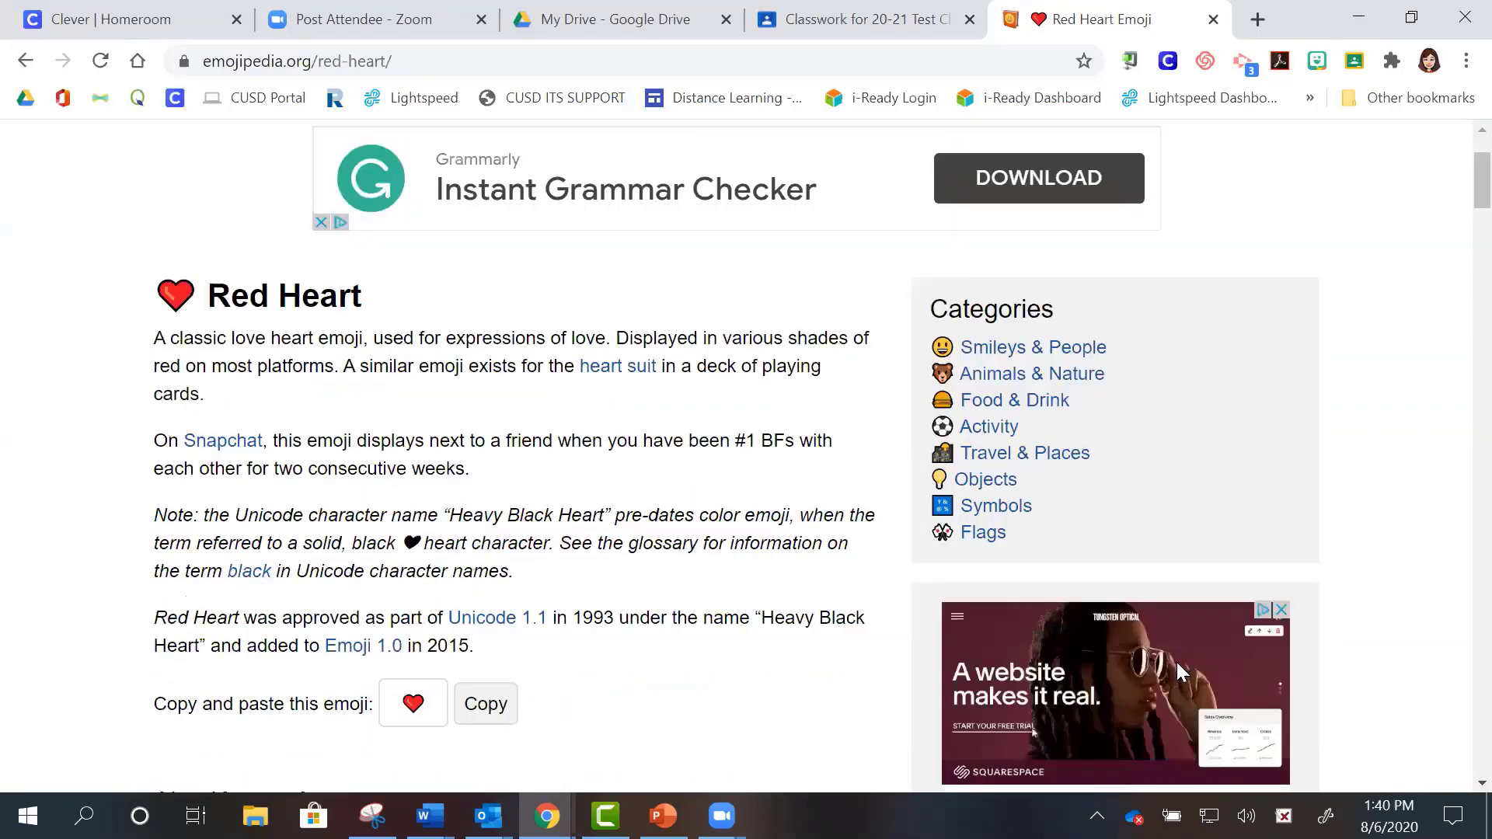
click(481, 709)
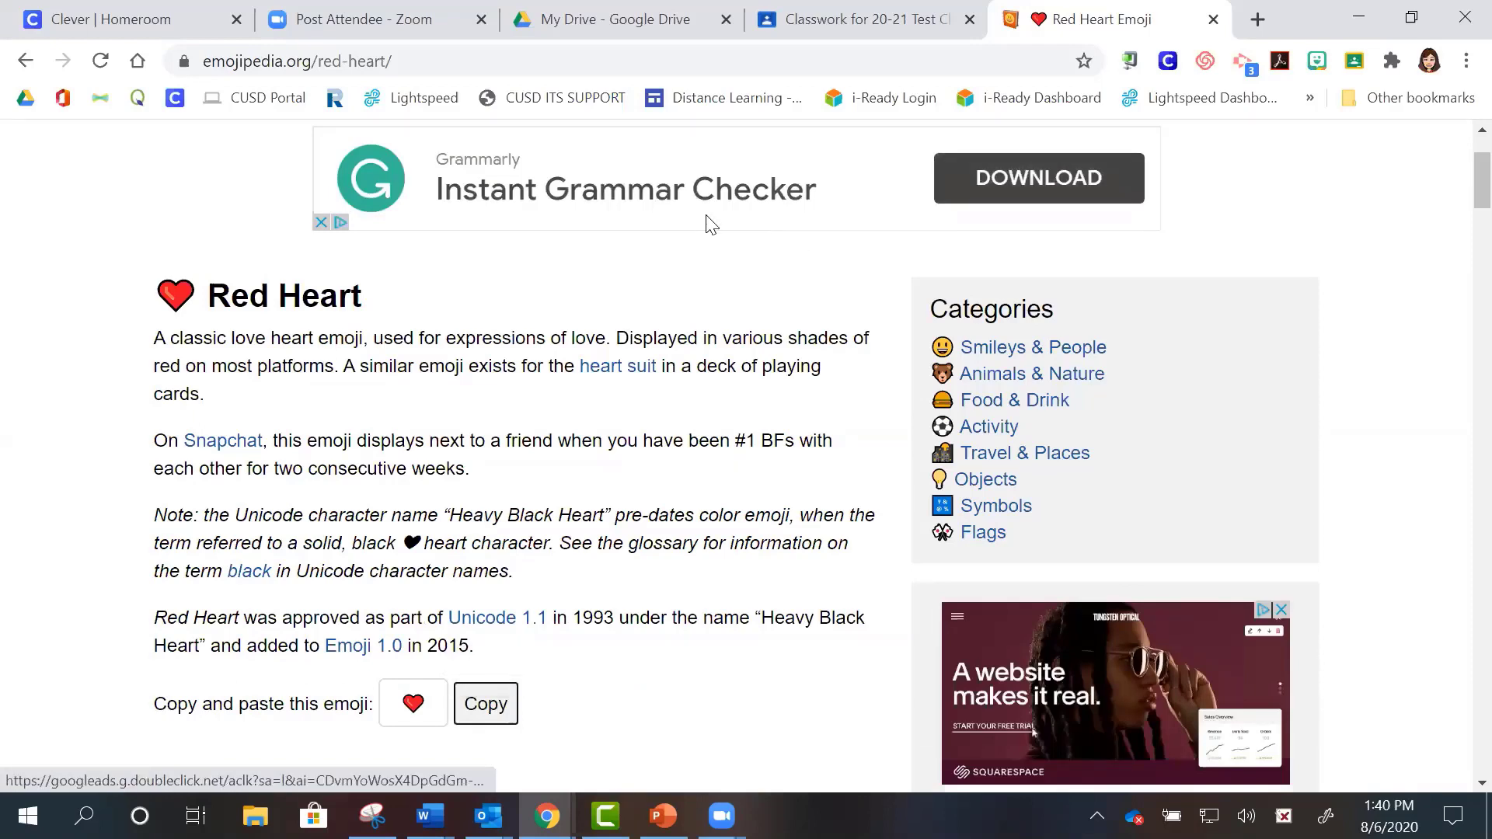
click(929, 39)
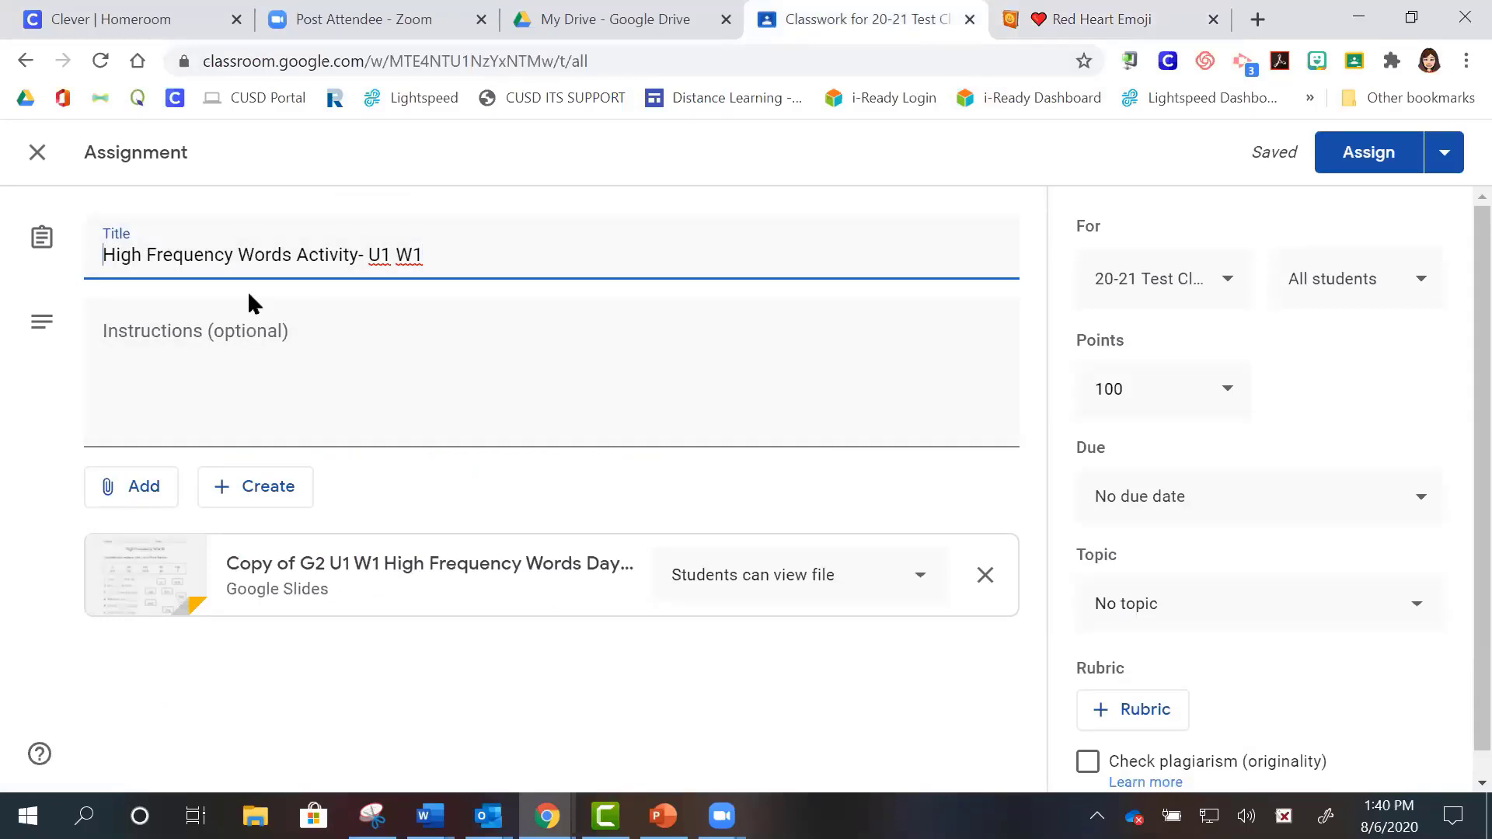
- Delete the stray V typed into the title and copy the red heart emoji again
text(V)
key(BackSpace)
text(V)
key(BackSpace)
key(ctrl+Tab)
click(486, 703)
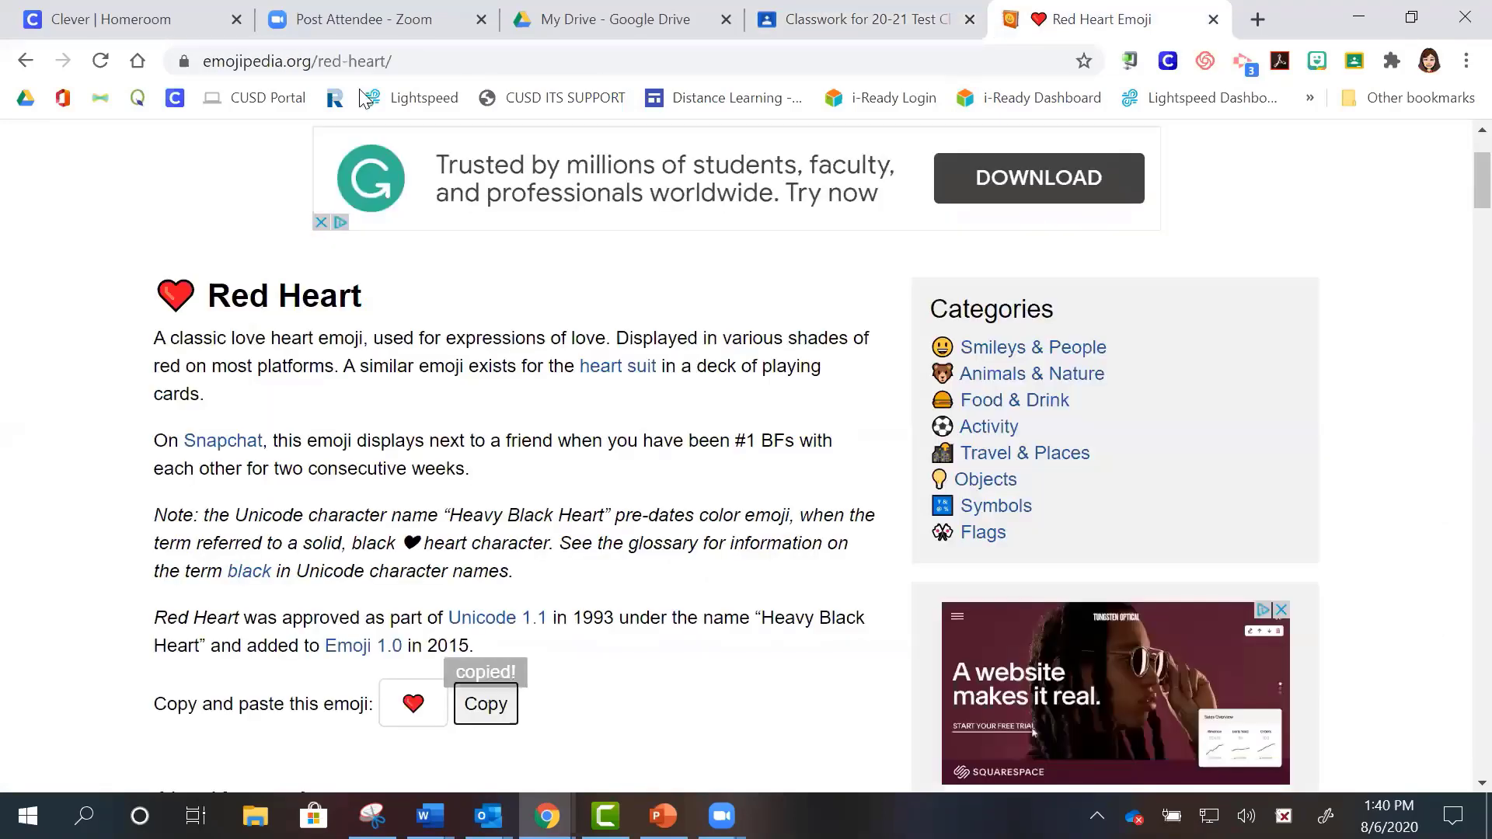
- Remove the stray V and paste the red heart emoji at the start of the title
click(808, 31)
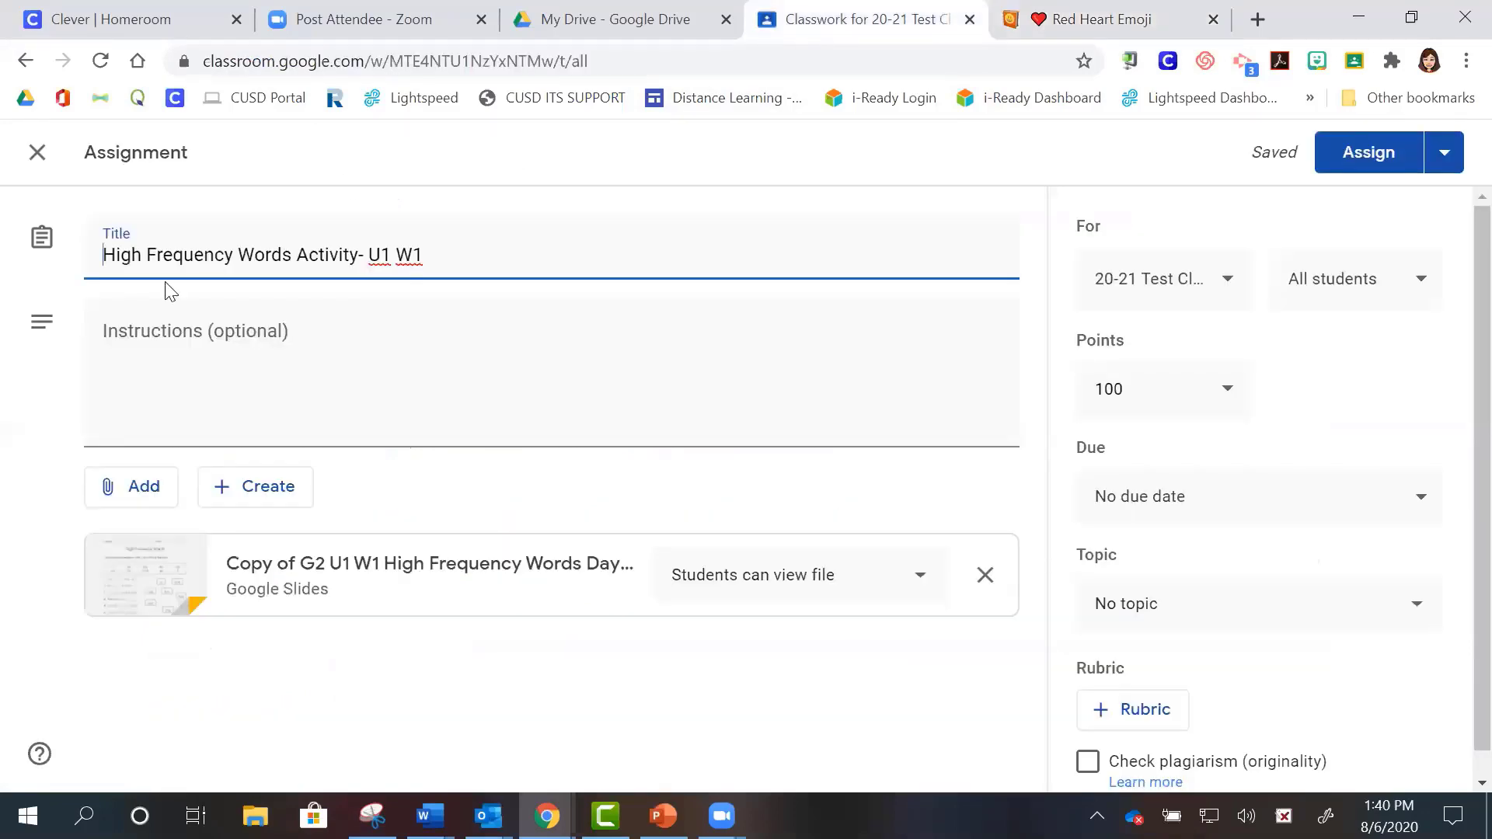
text(V)
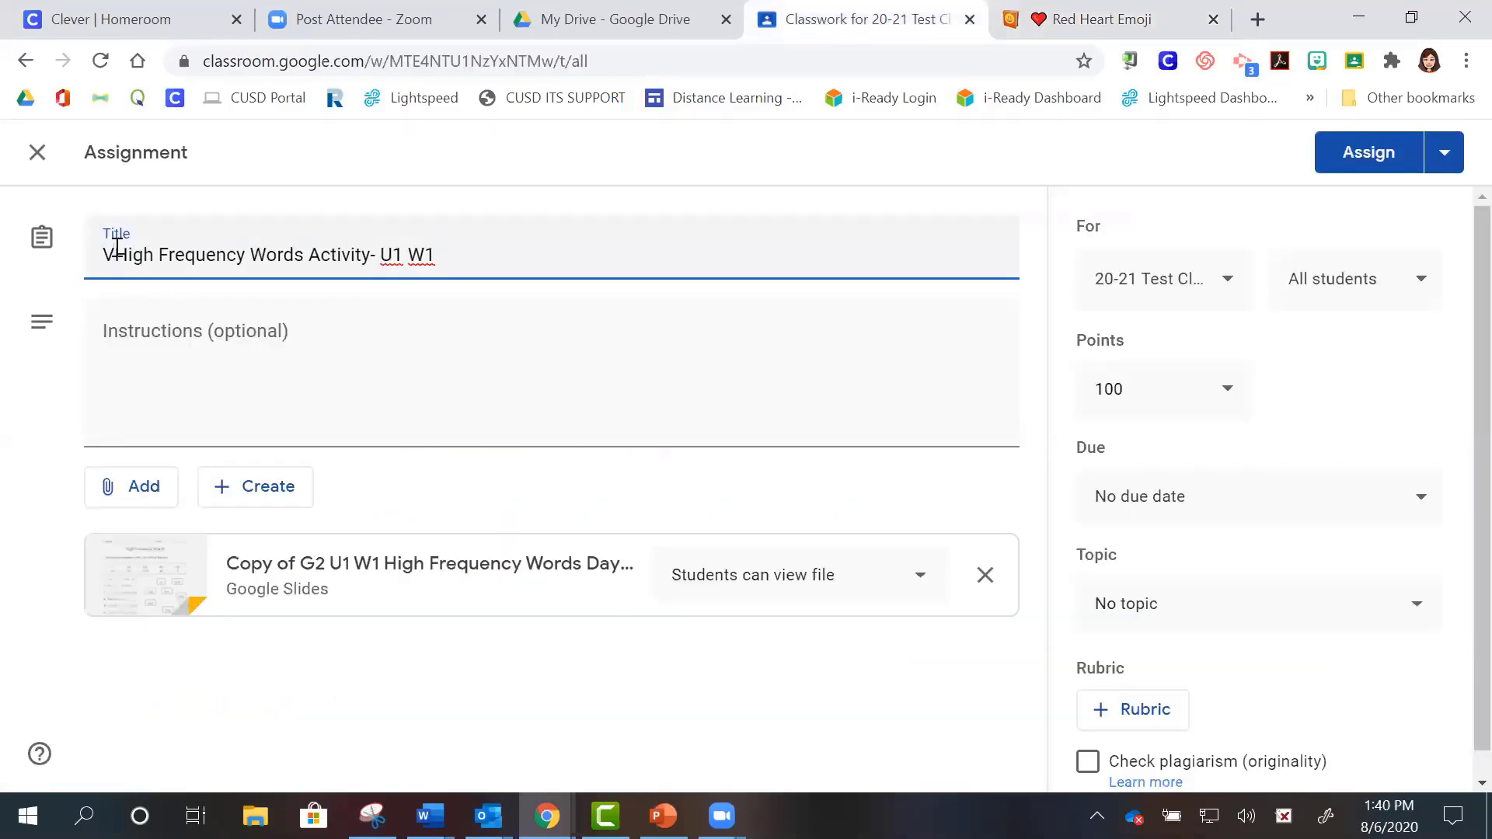
key(BackSpace)
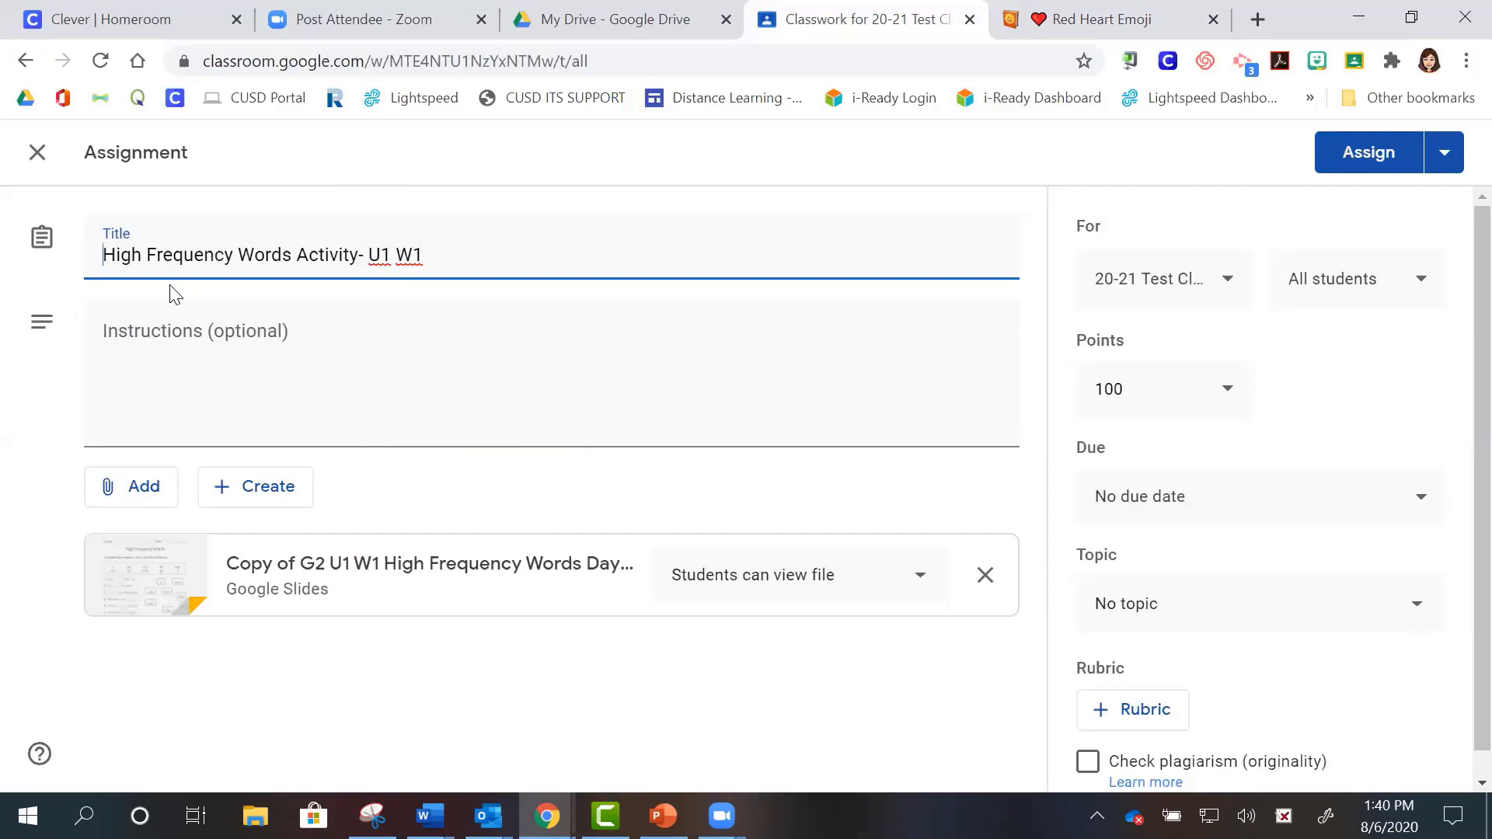
key(ctrl+v)
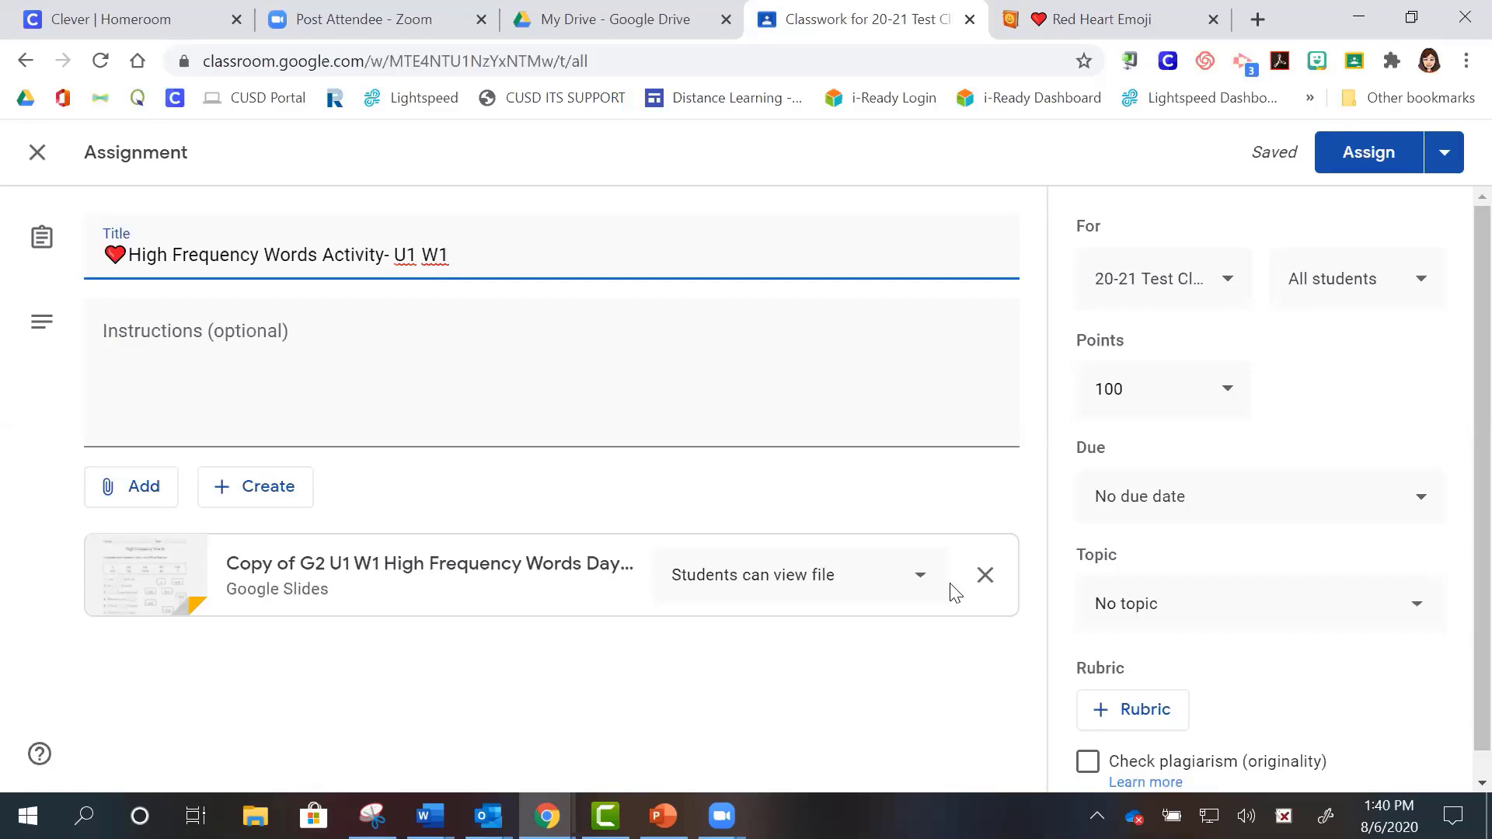
click(917, 583)
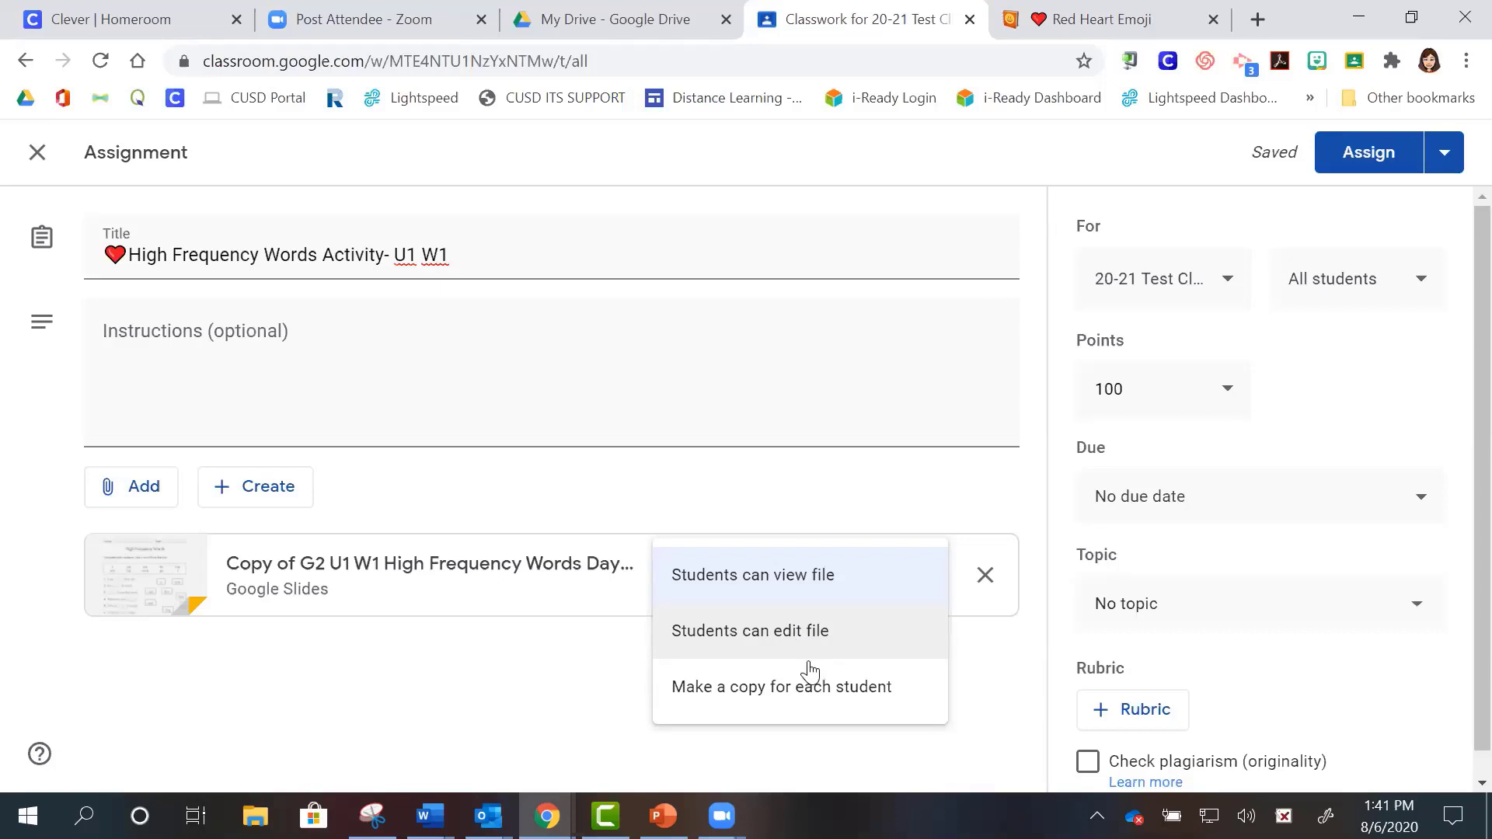
- Set the attached slides to 'Make a copy for each student'
click(754, 695)
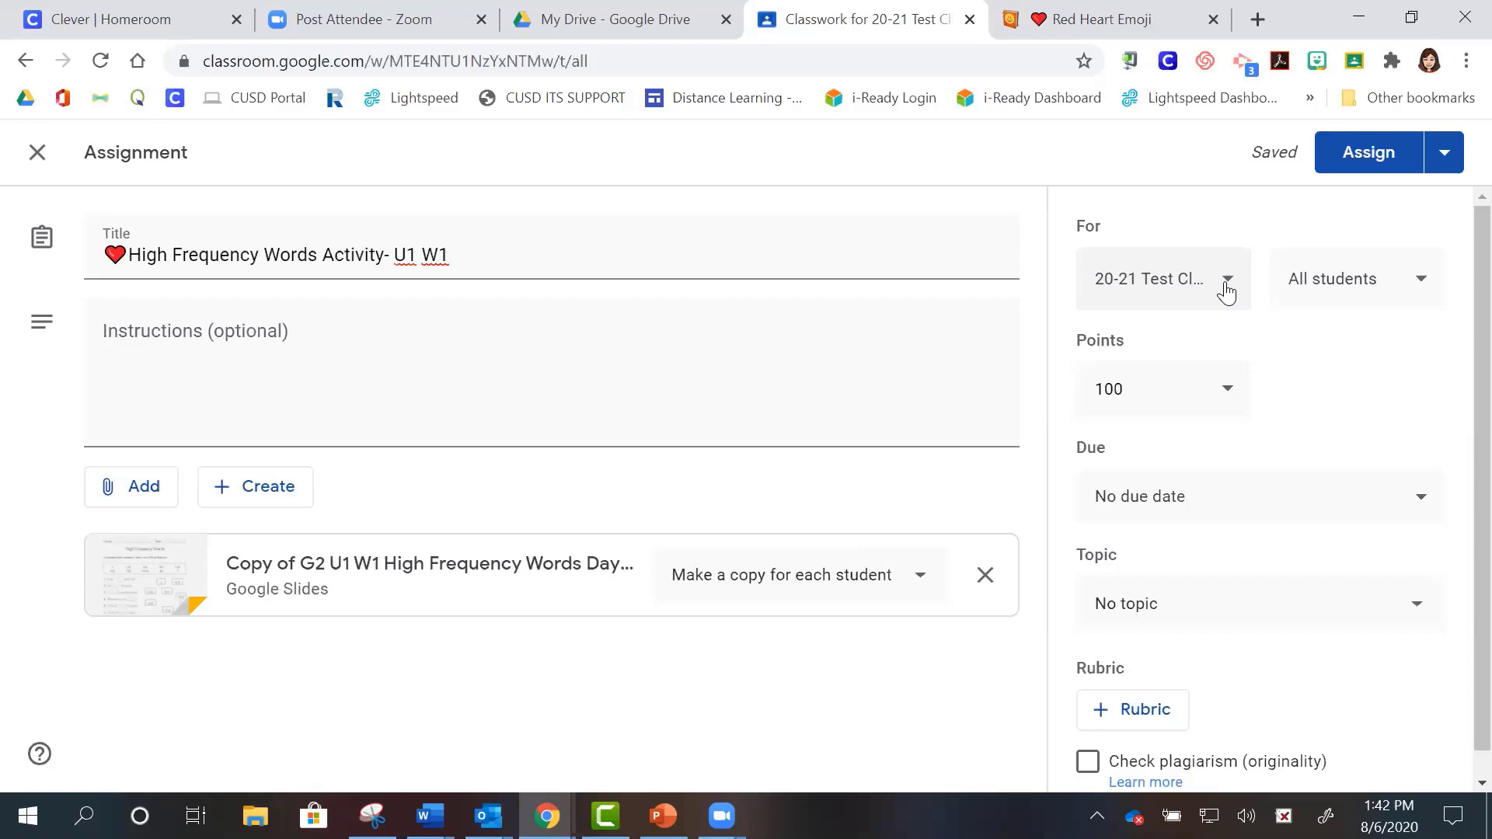
click(1226, 291)
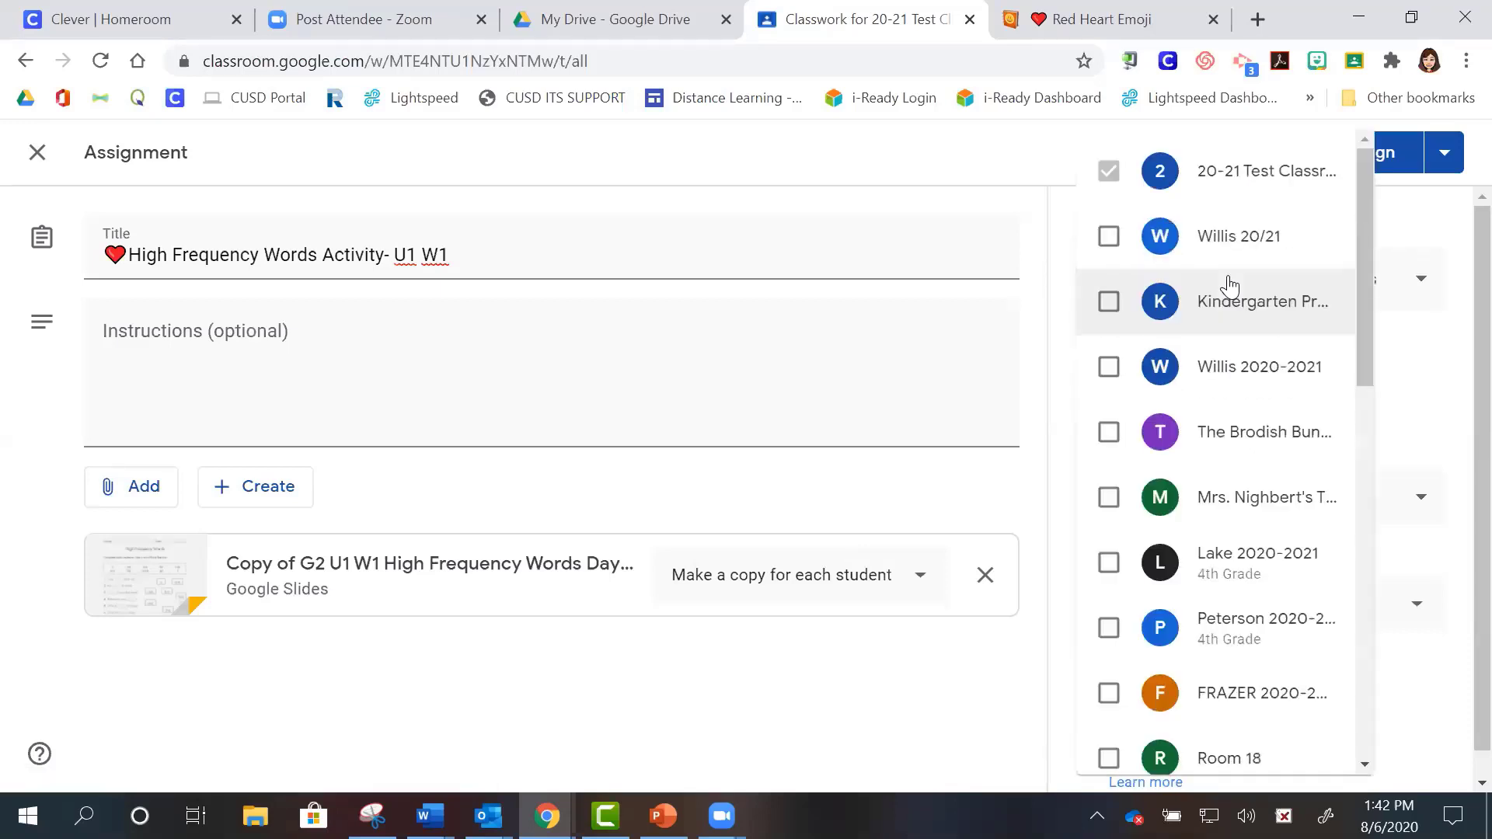
click(1110, 238)
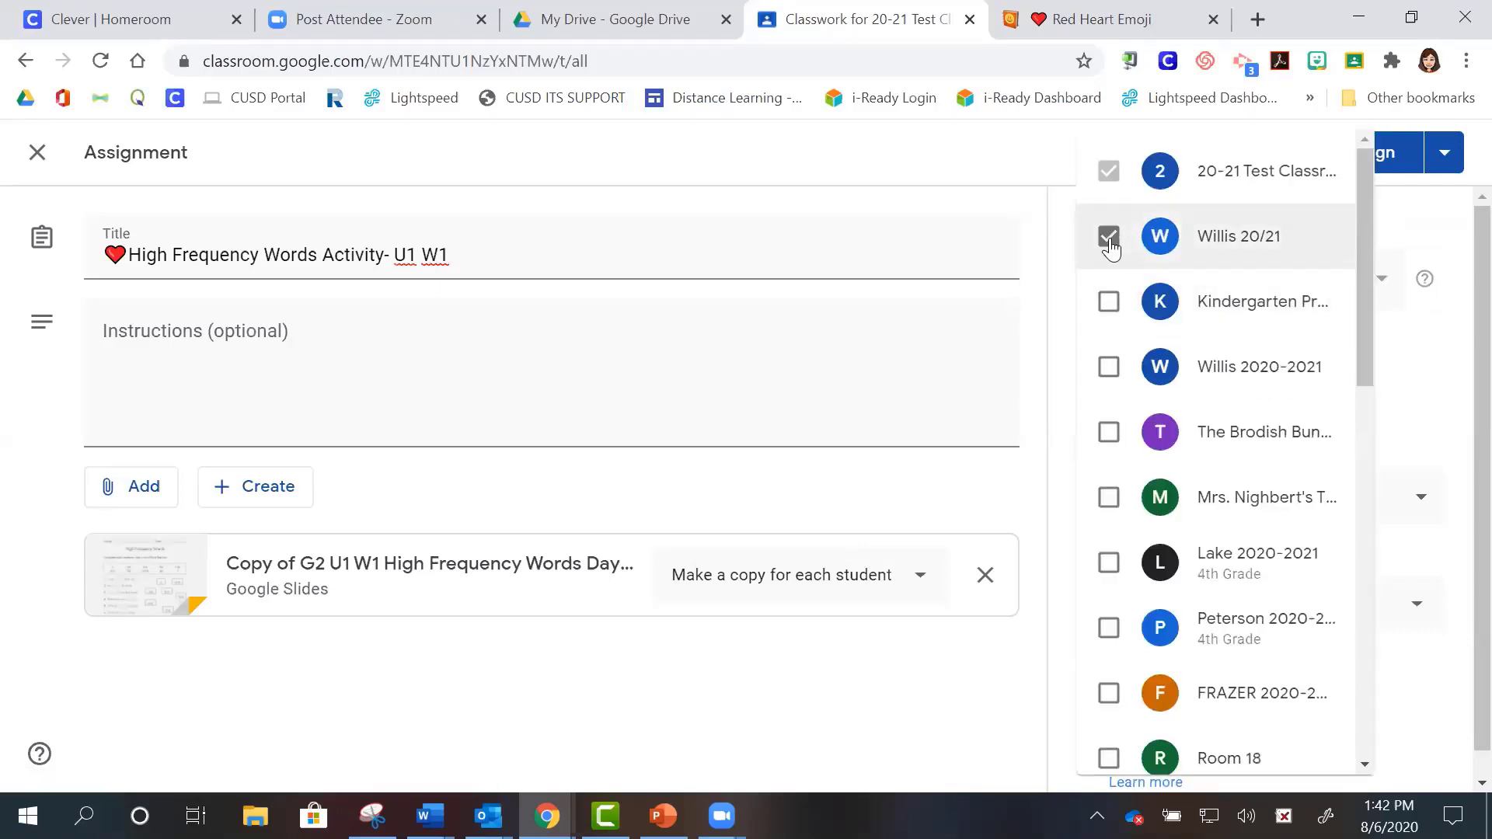
click(1111, 379)
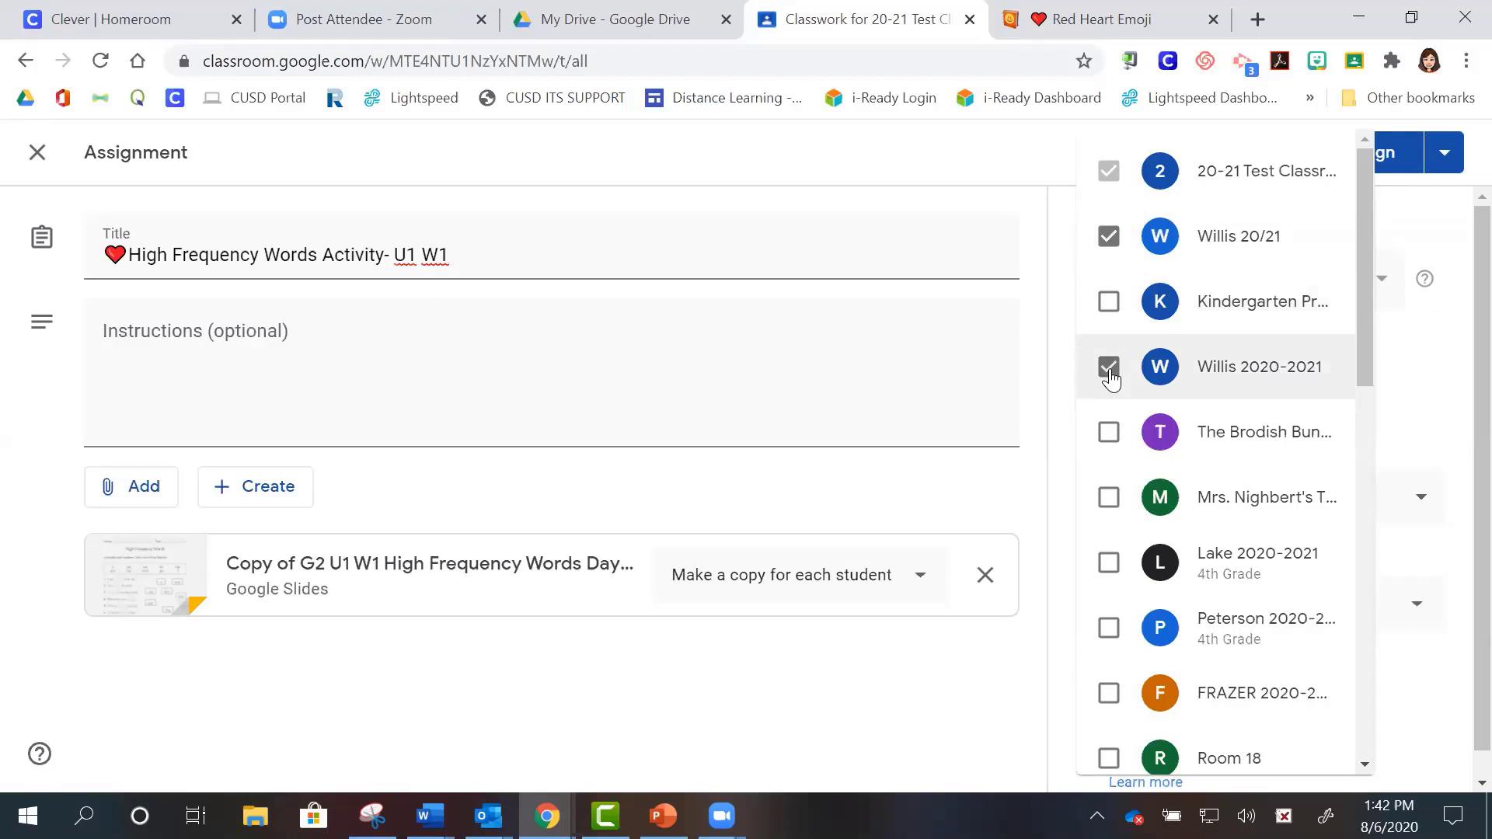
click(1046, 264)
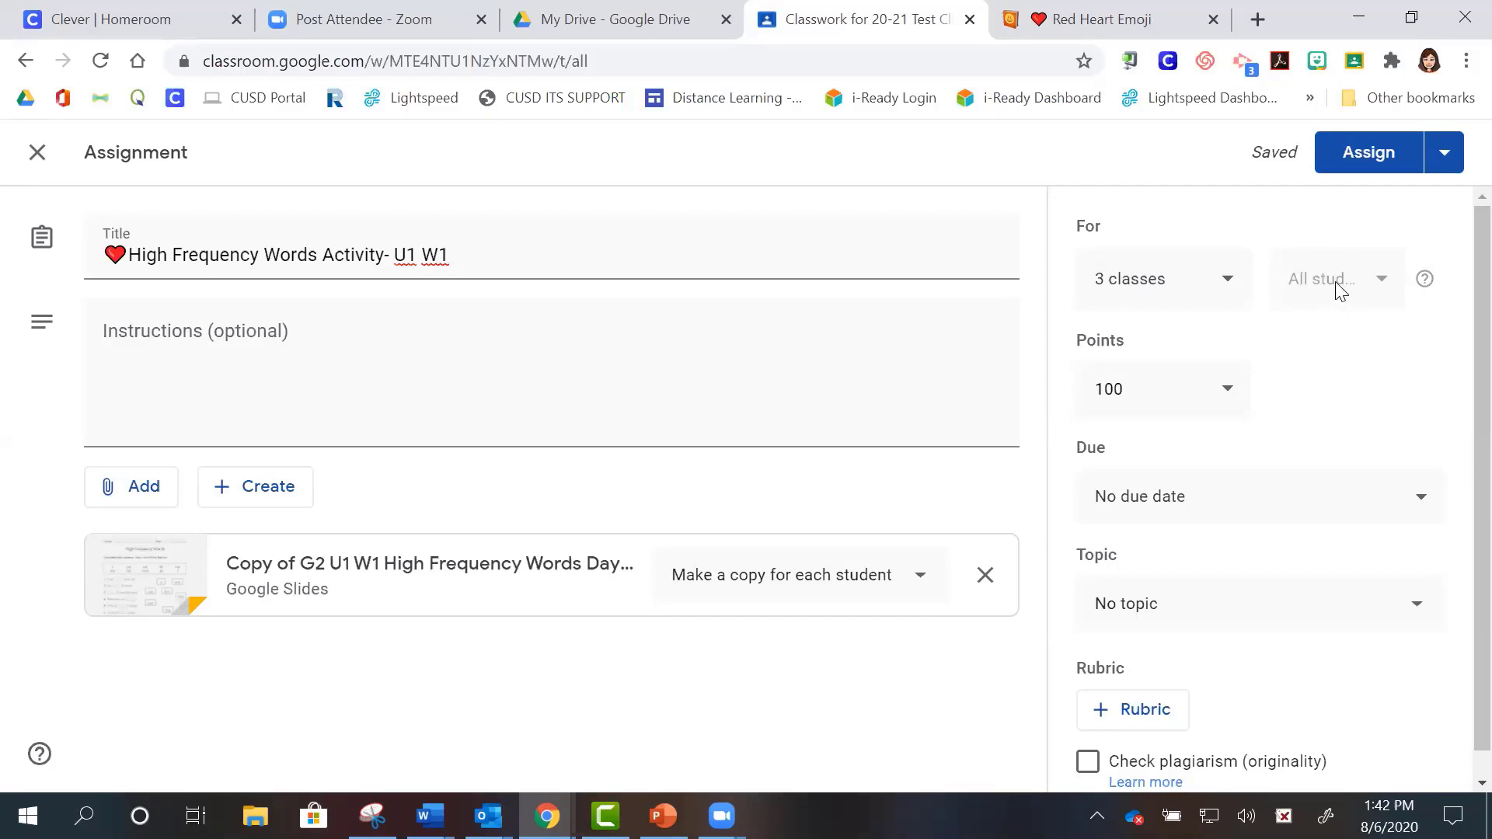
click(1228, 296)
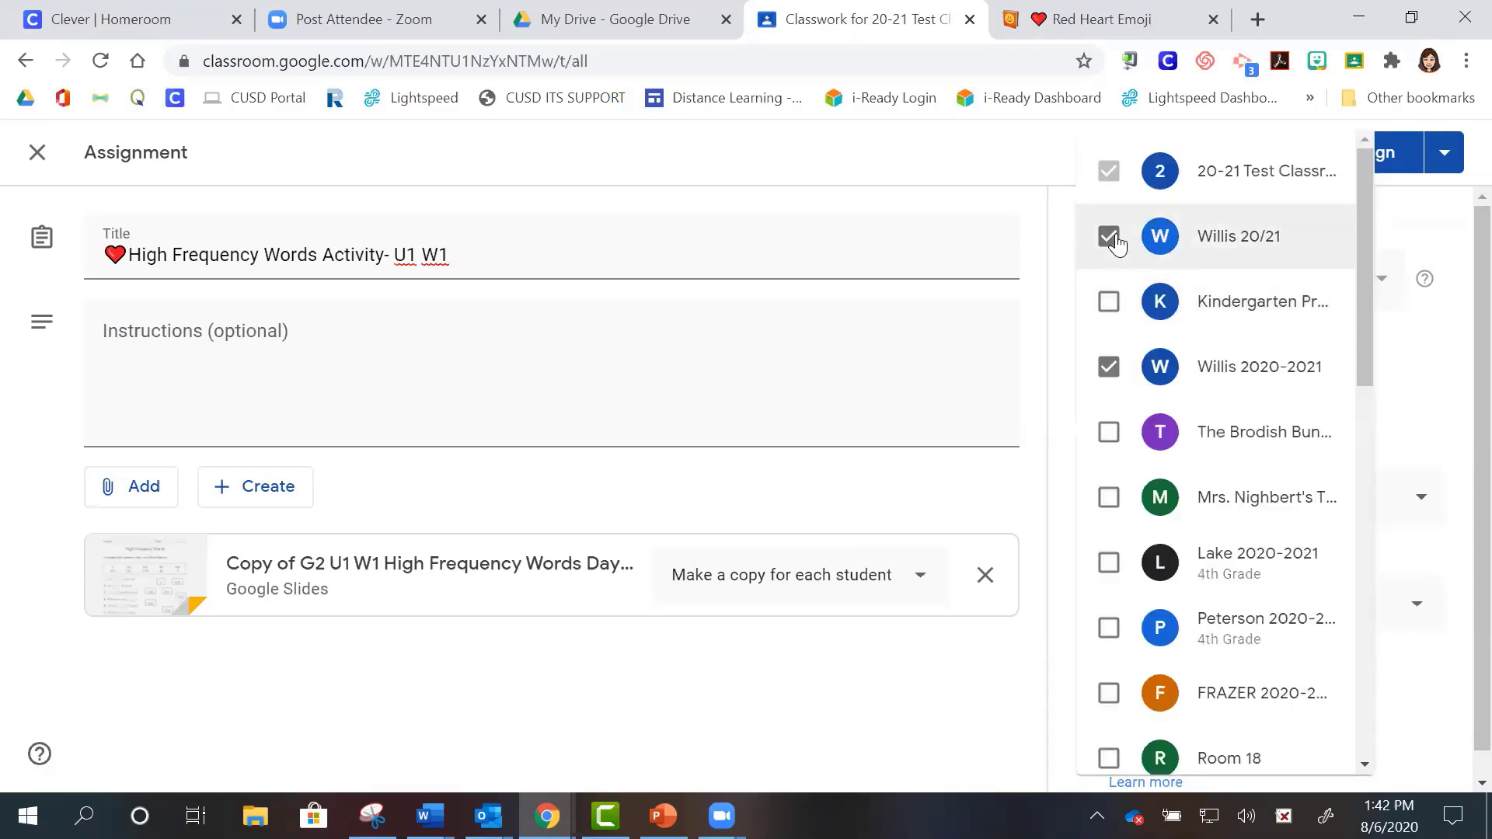
click(1111, 238)
click(1109, 367)
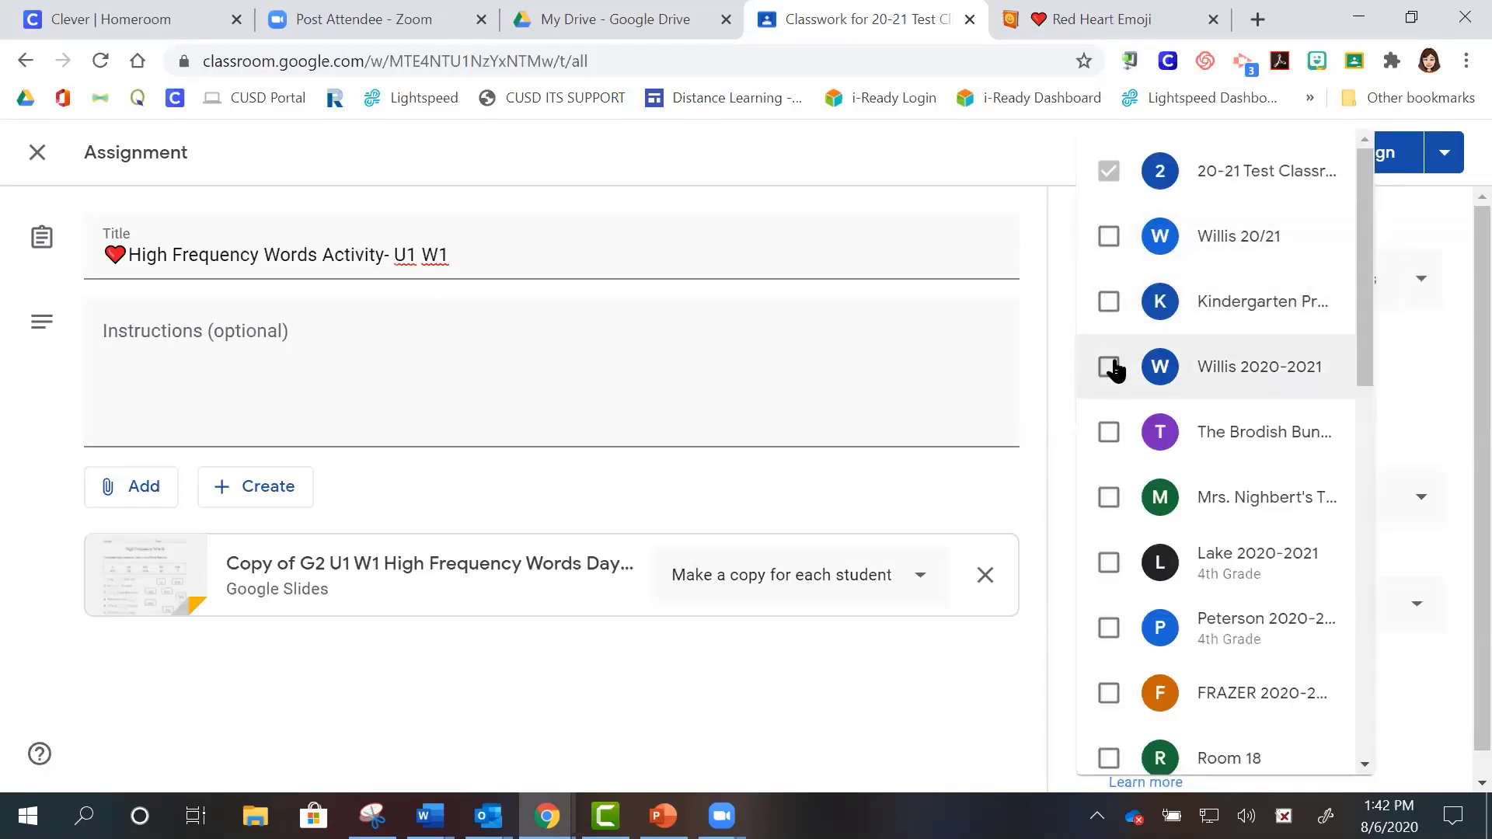
click(1030, 191)
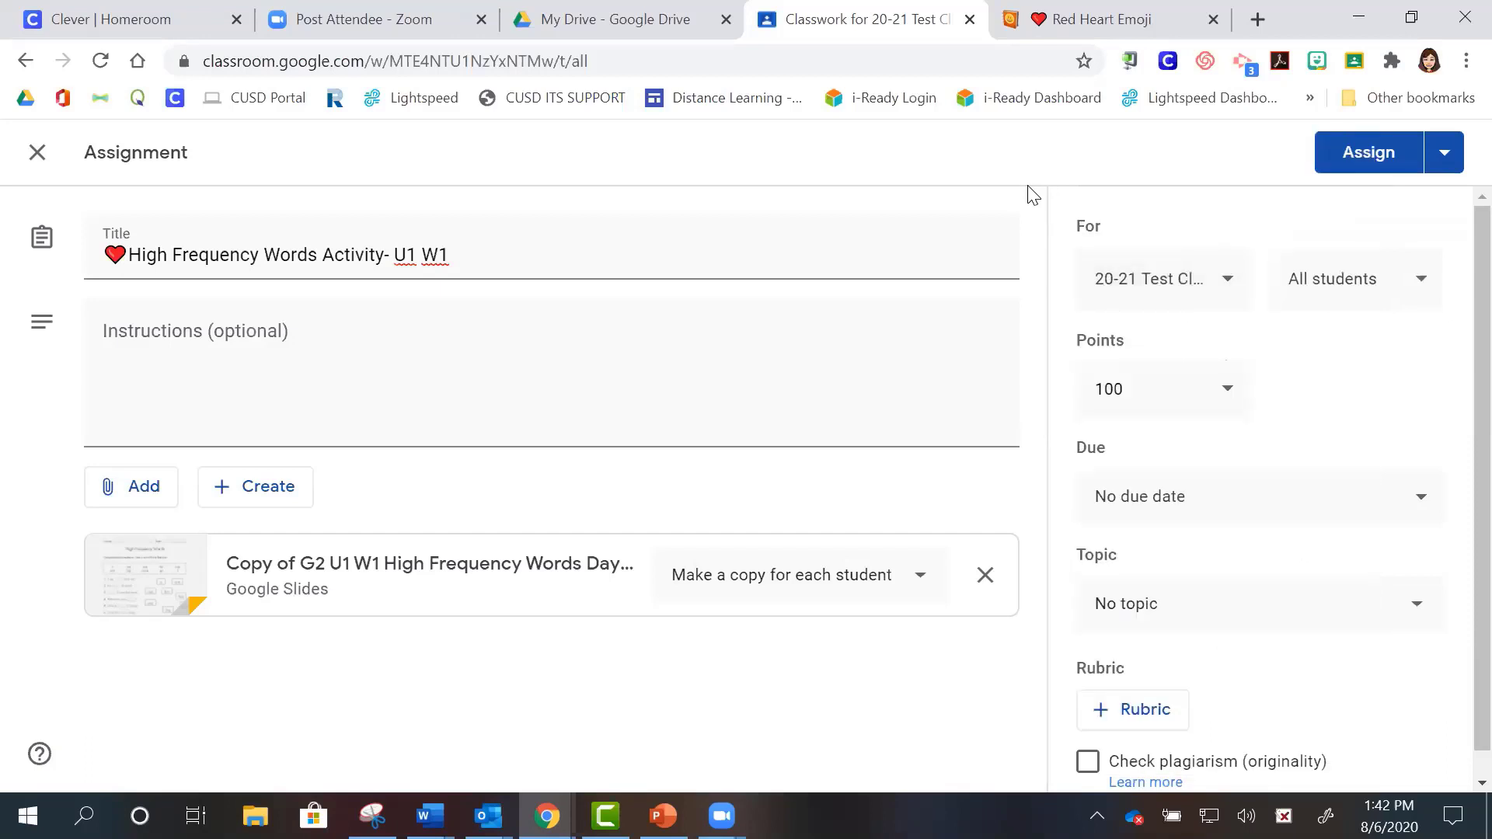
- Assign only two students by unchecking the first, fourth, fifth and last students listed
click(1355, 291)
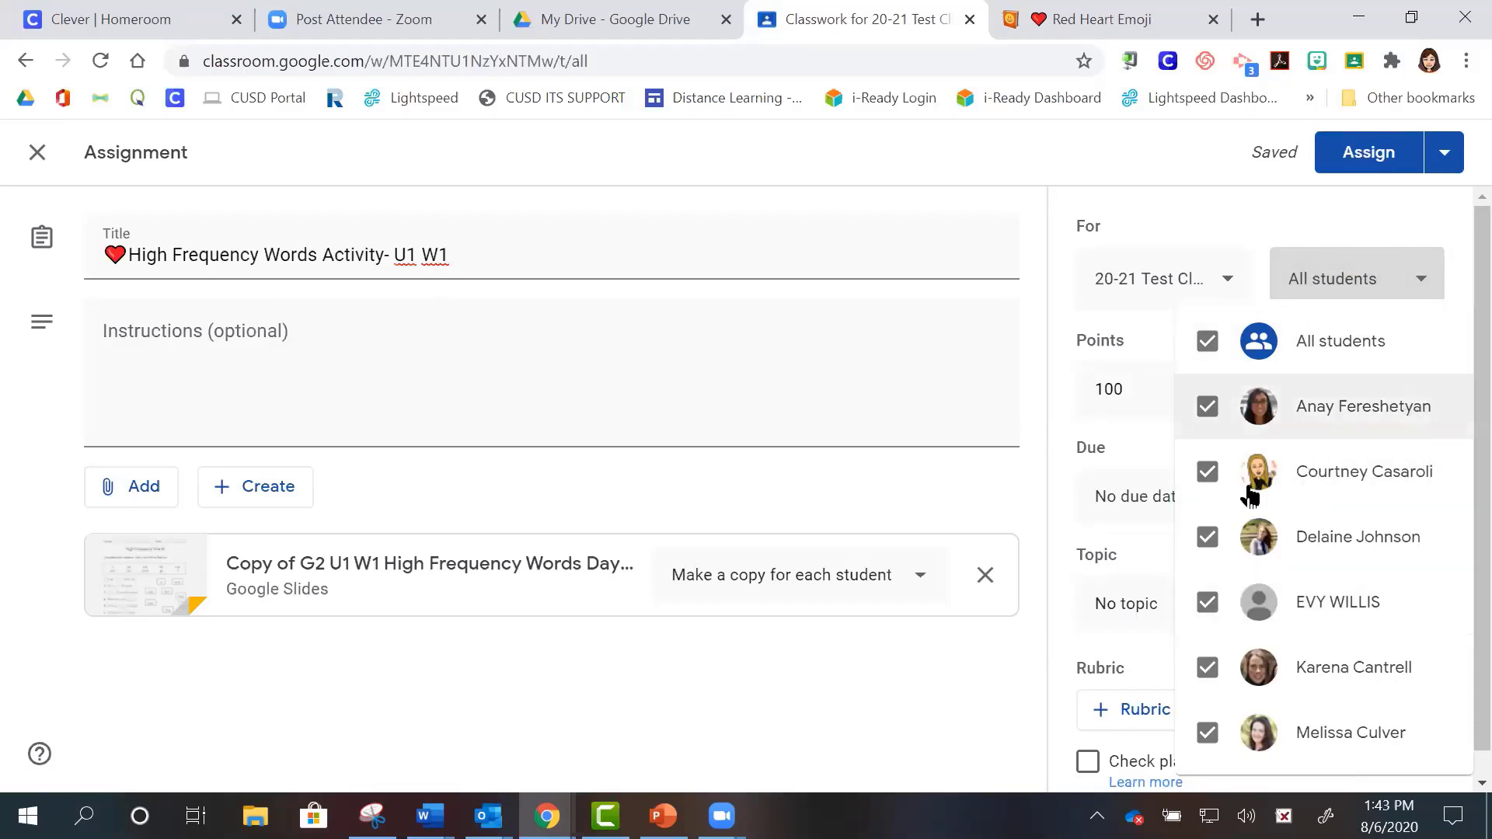
click(1209, 408)
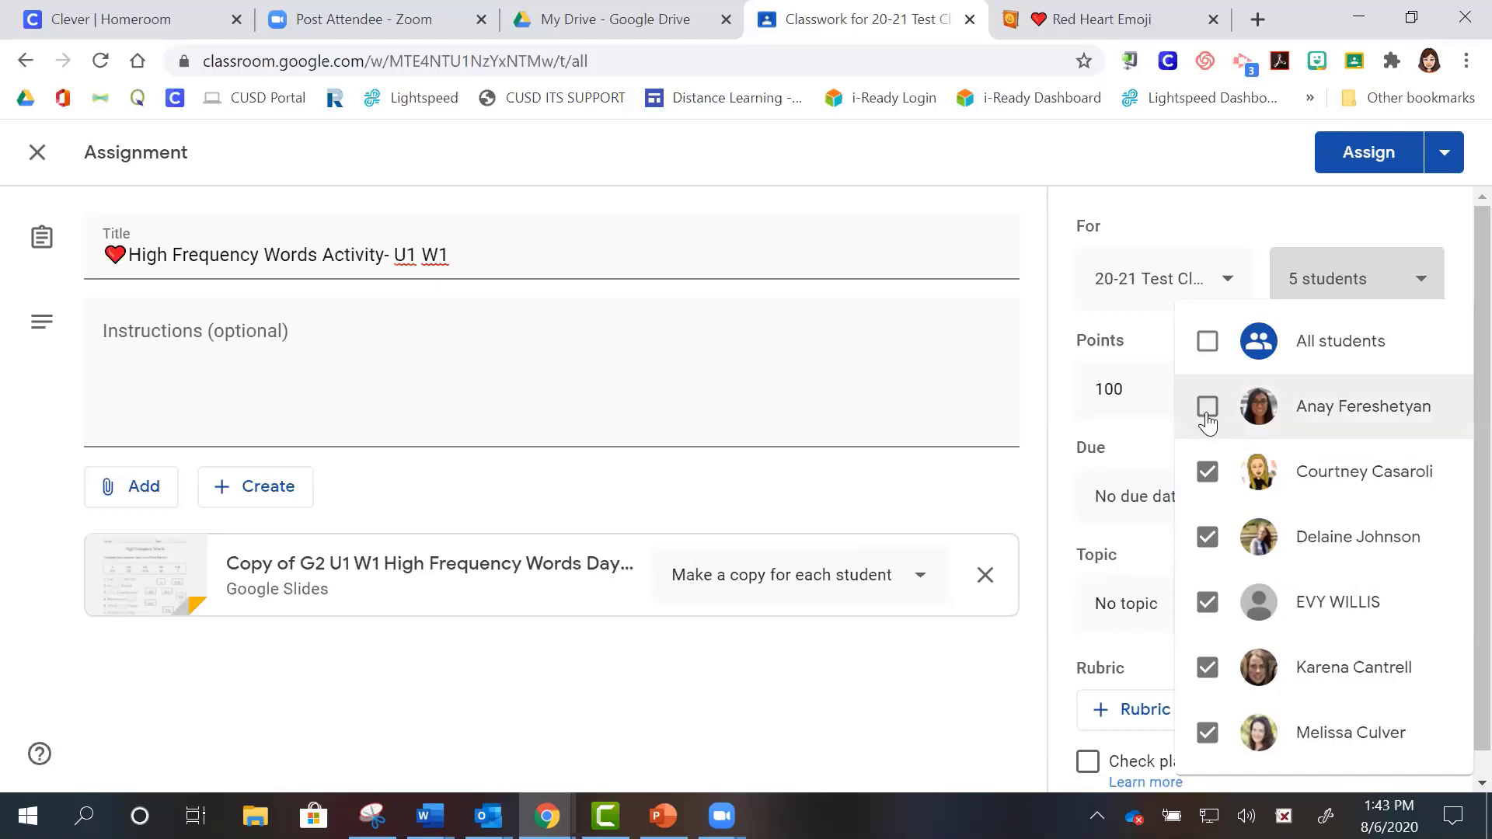
click(1207, 601)
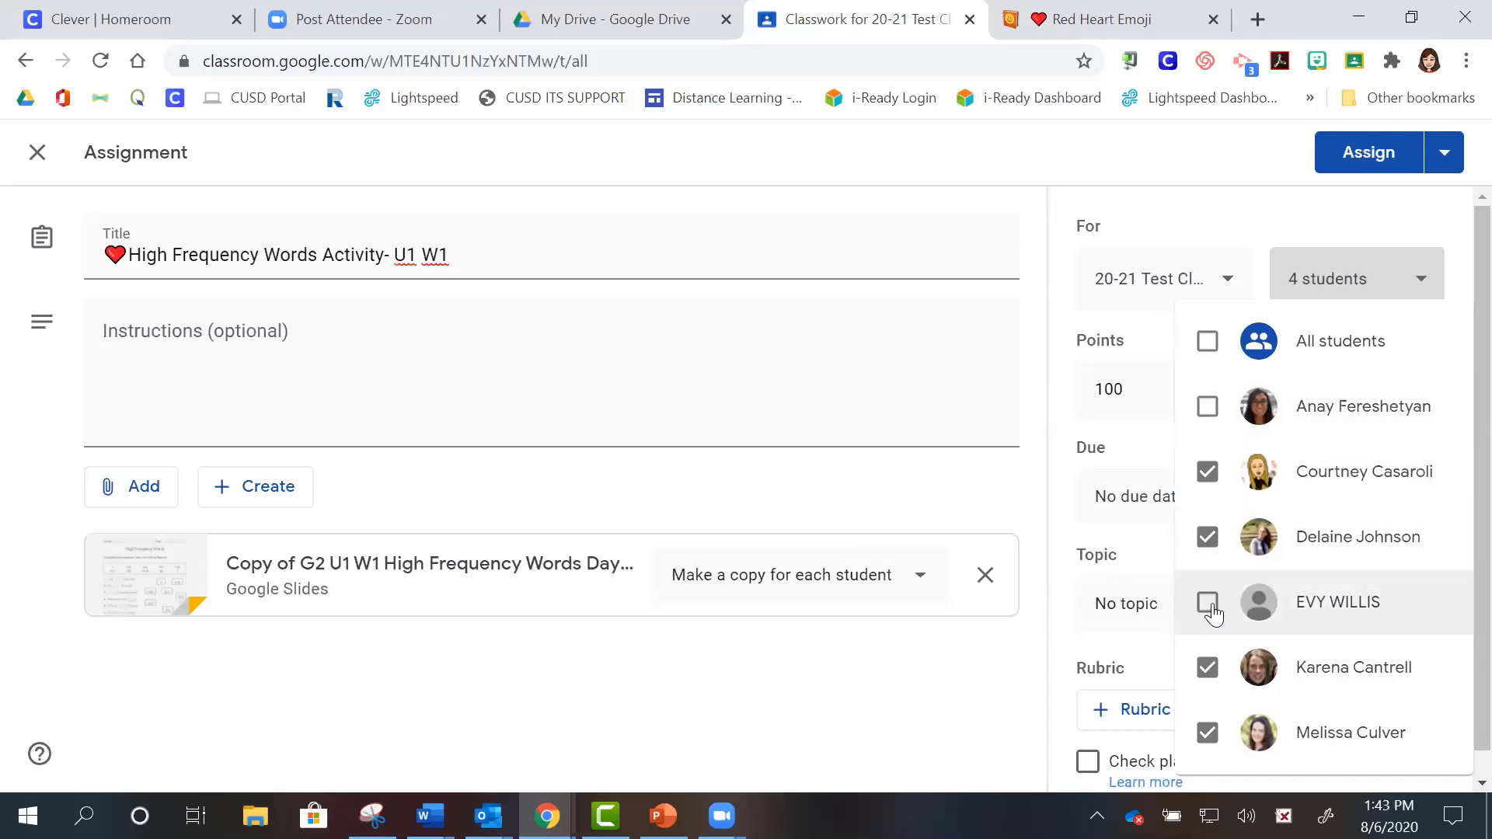
click(1209, 671)
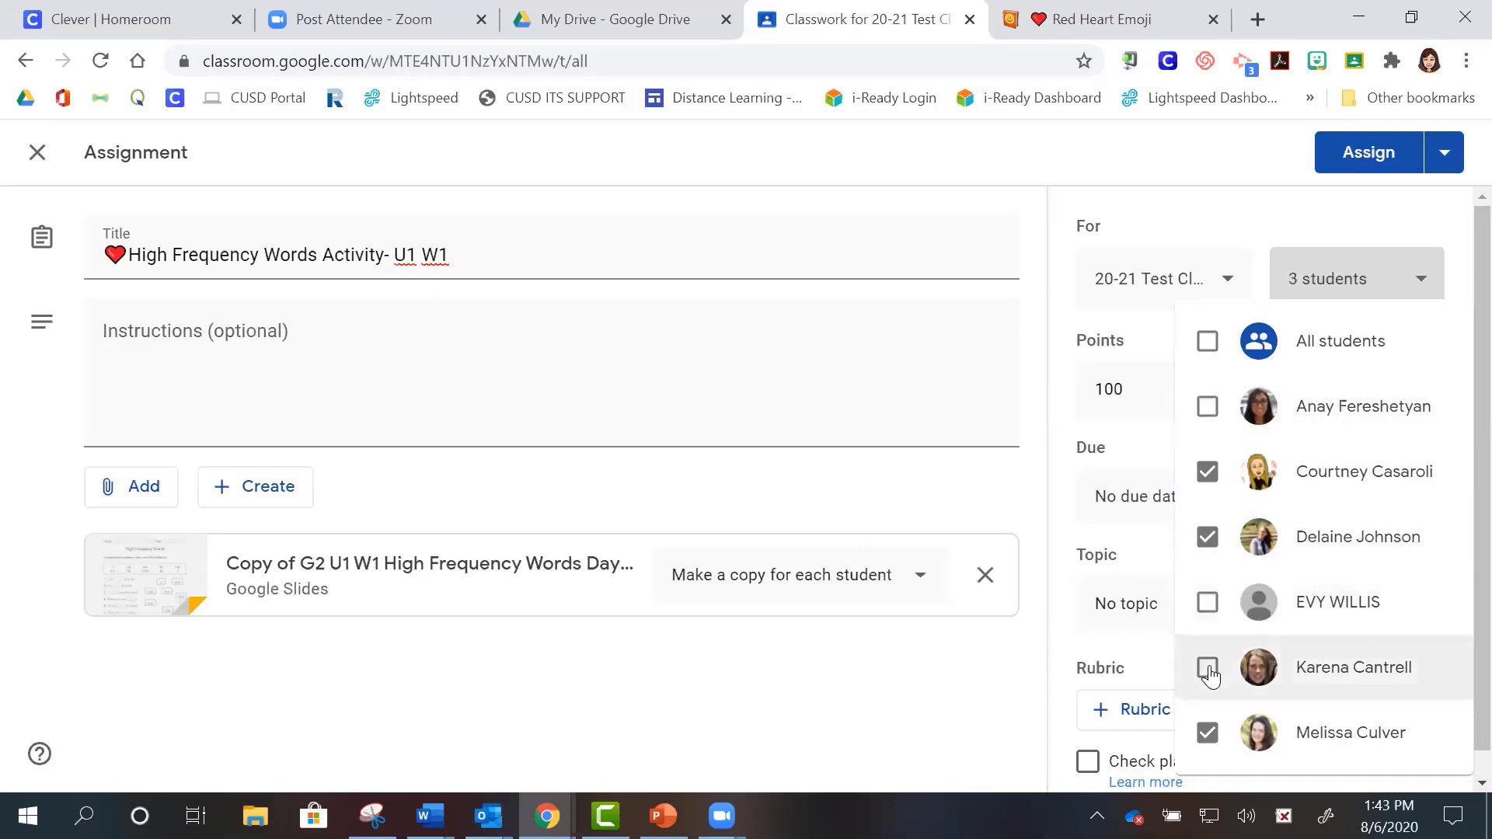
click(1207, 733)
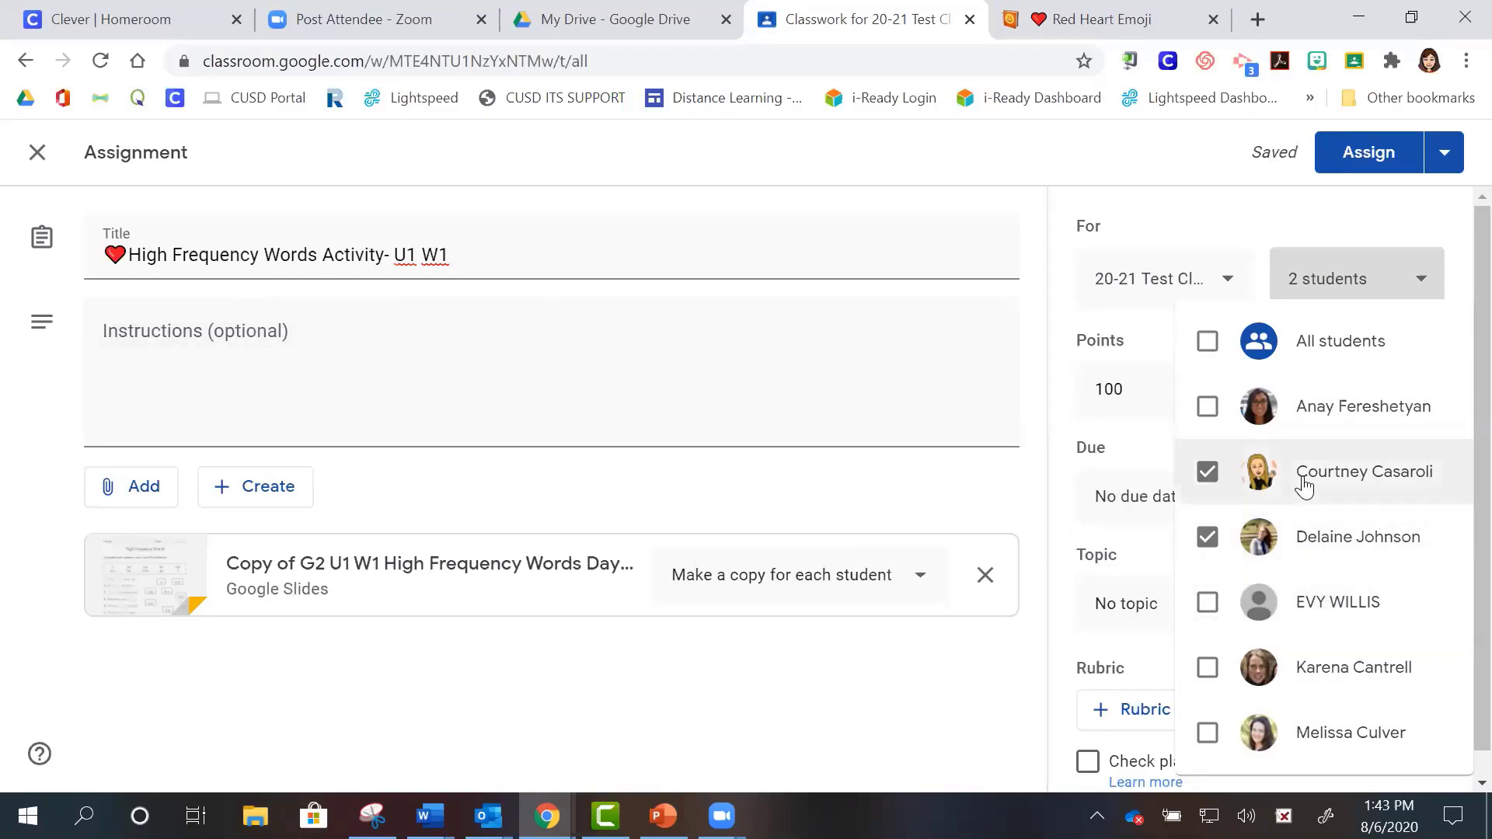
click(1250, 224)
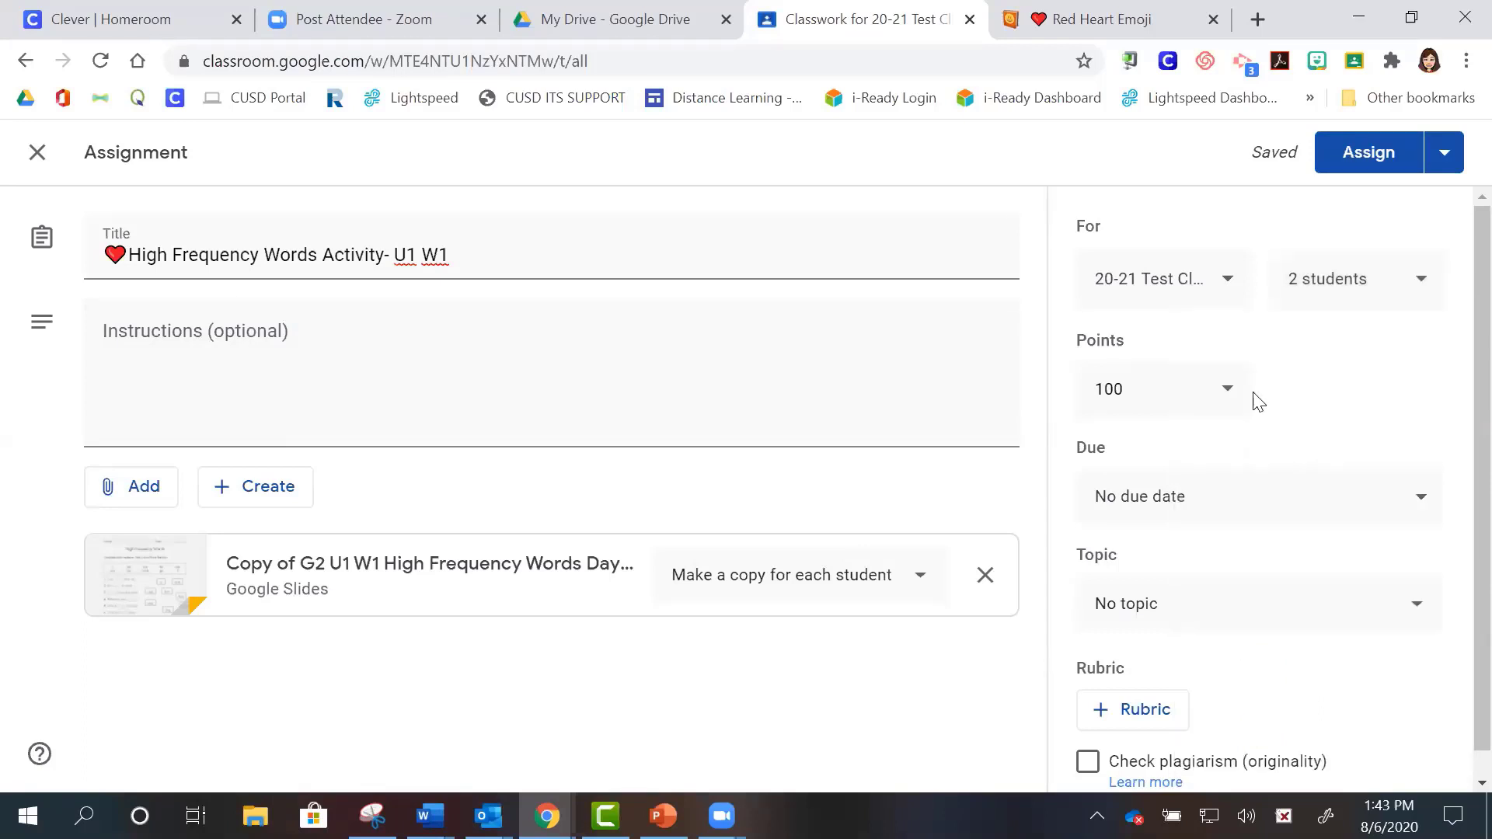
- Change the points from 100 to 10 and preview the attached slides in another tab
click(1228, 397)
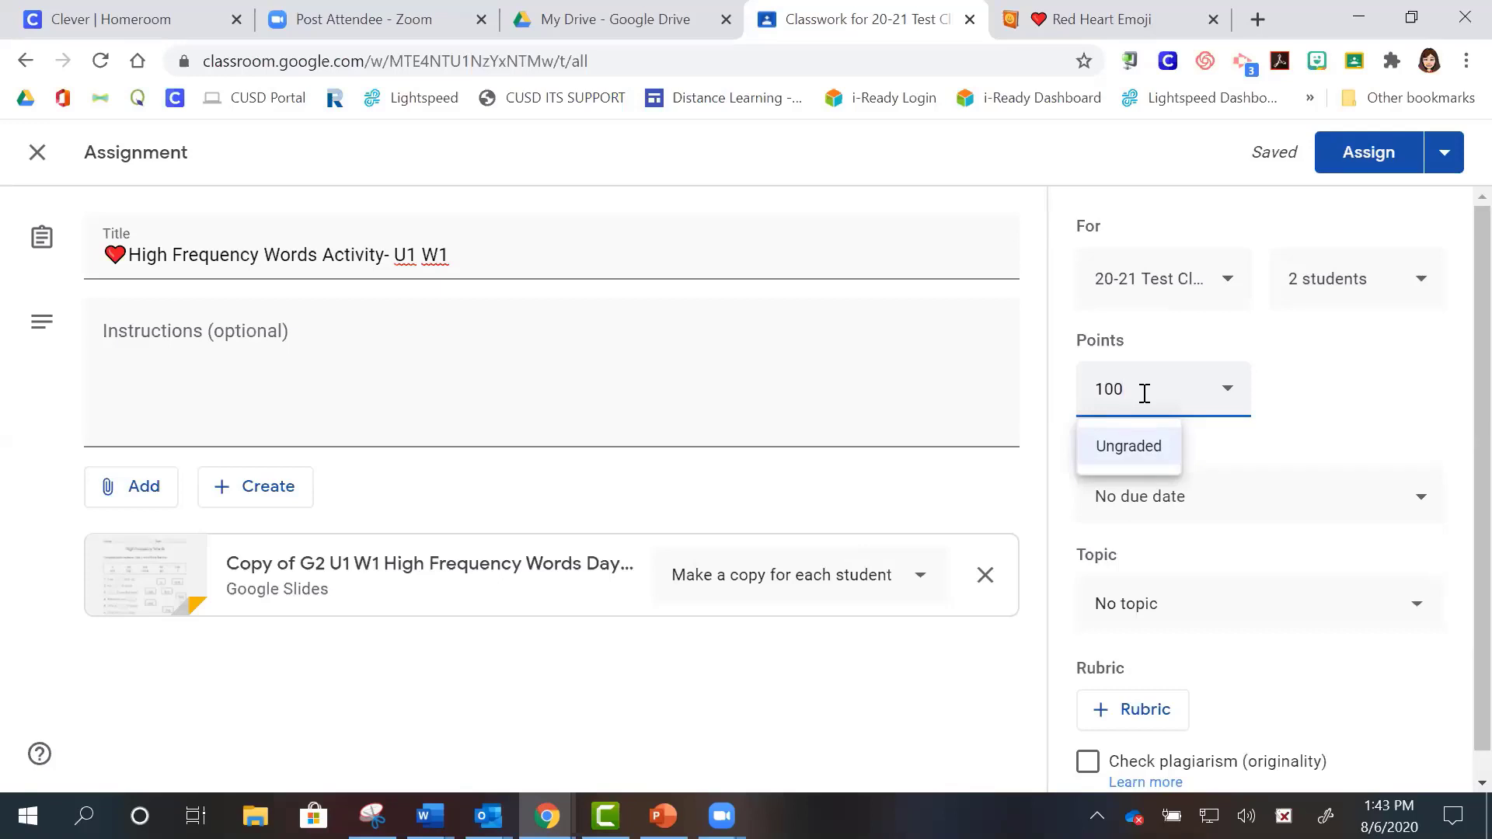
key(BackSpace)
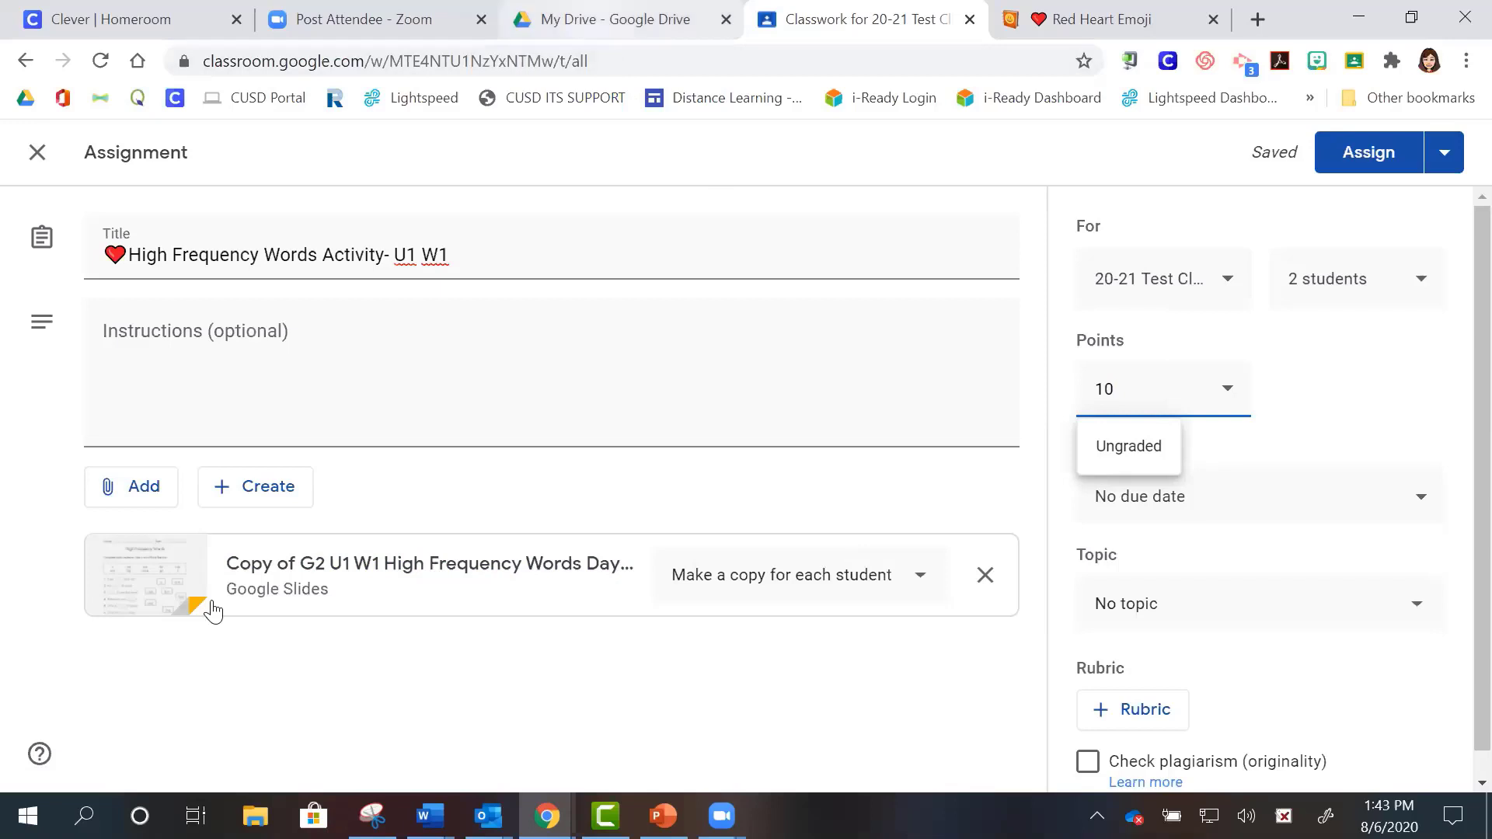
click(188, 597)
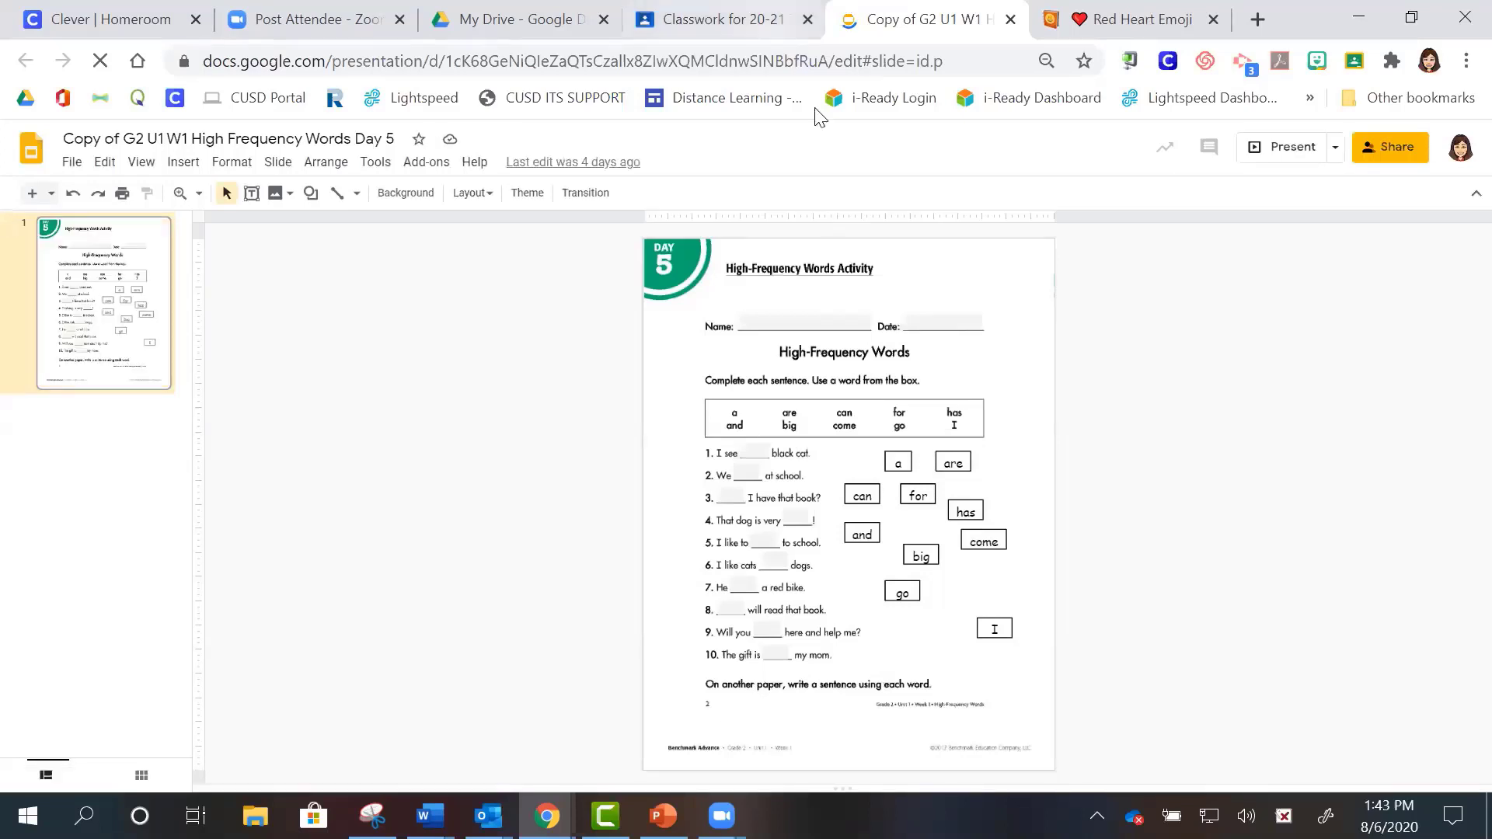
click(723, 18)
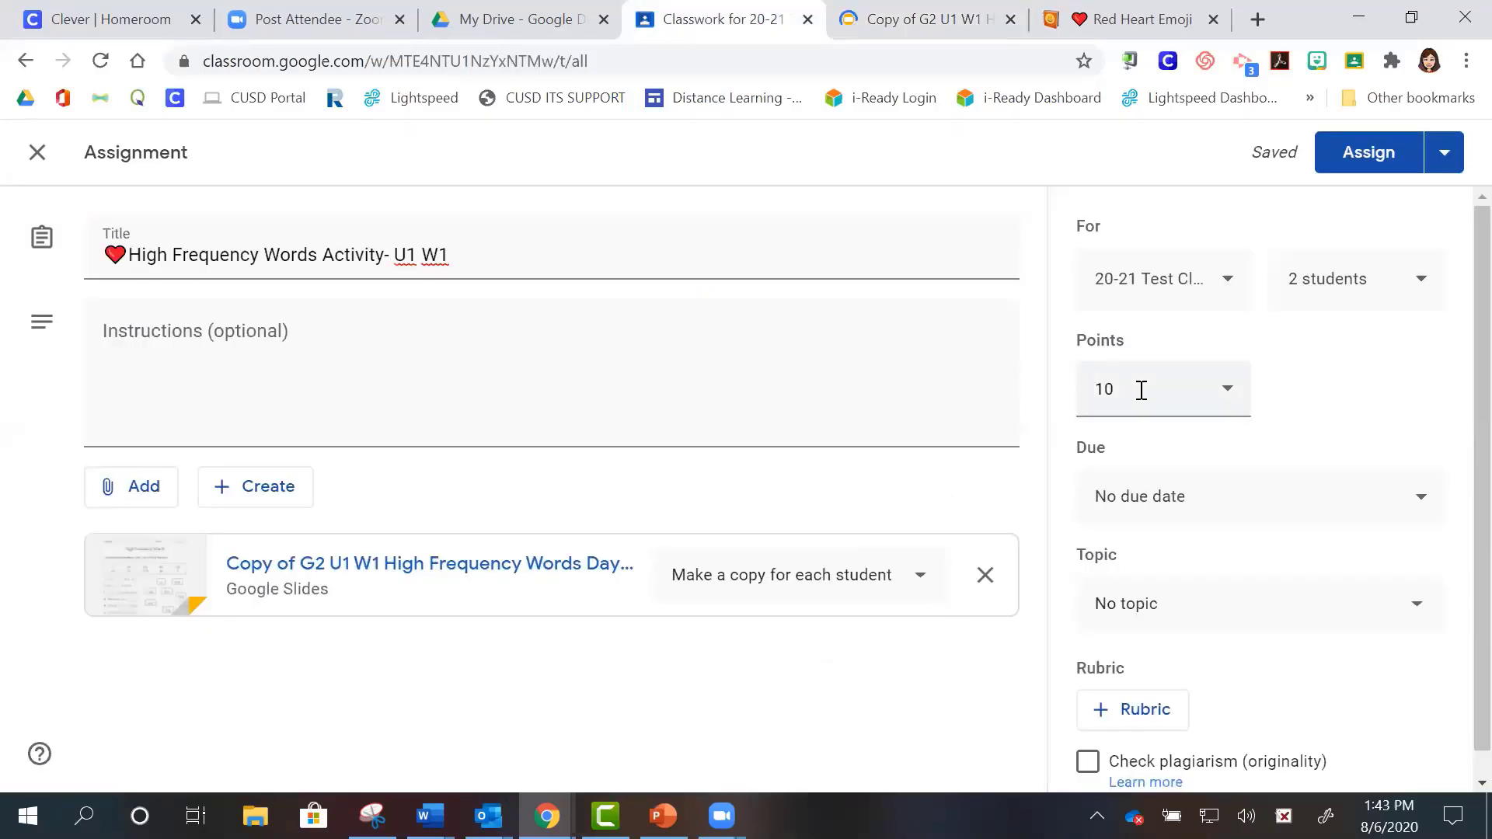
- Set the due date to August 28, then bring up the Topic list
click(1277, 491)
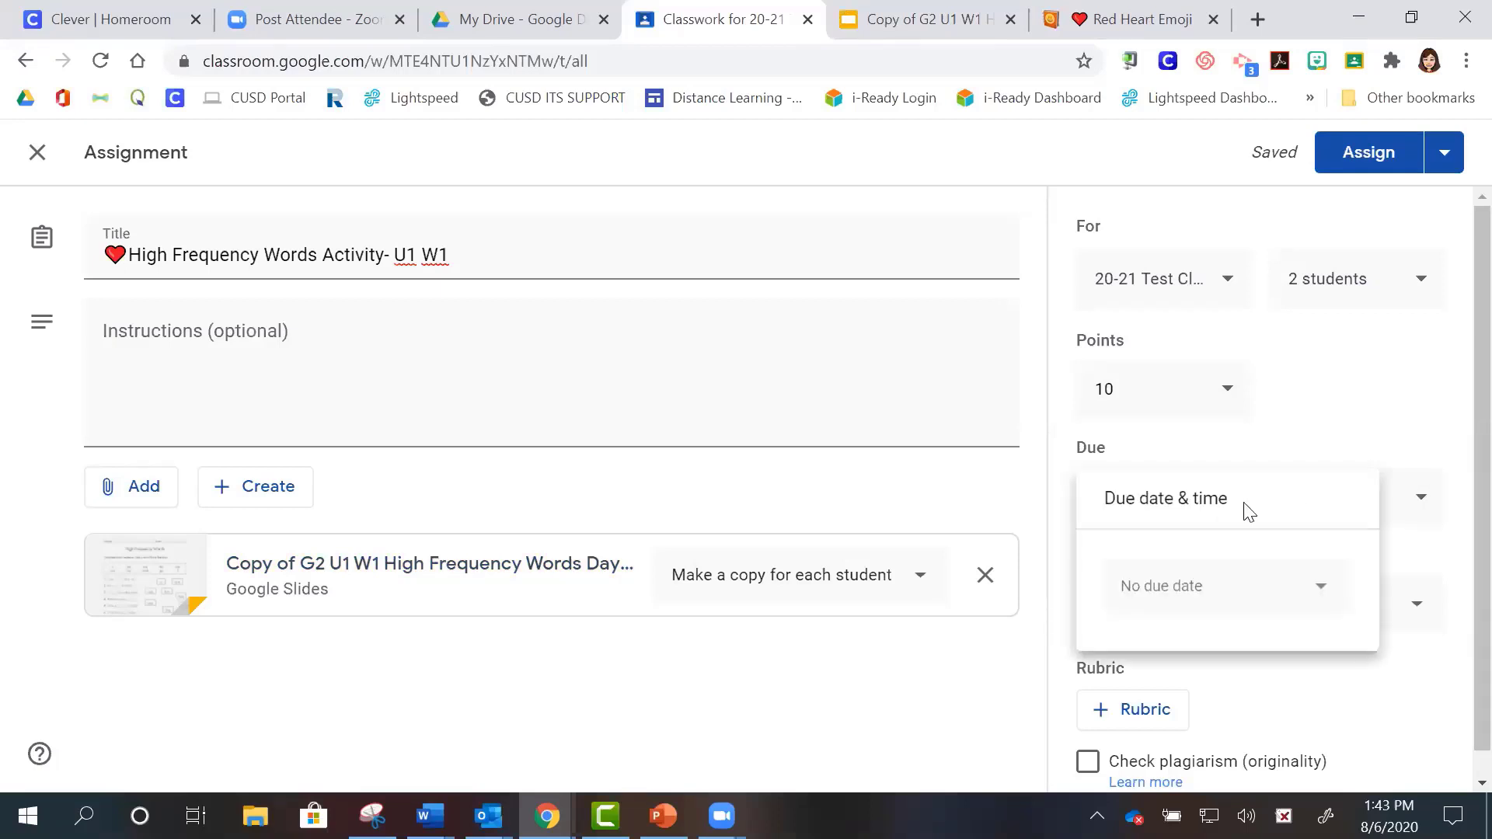
click(1255, 597)
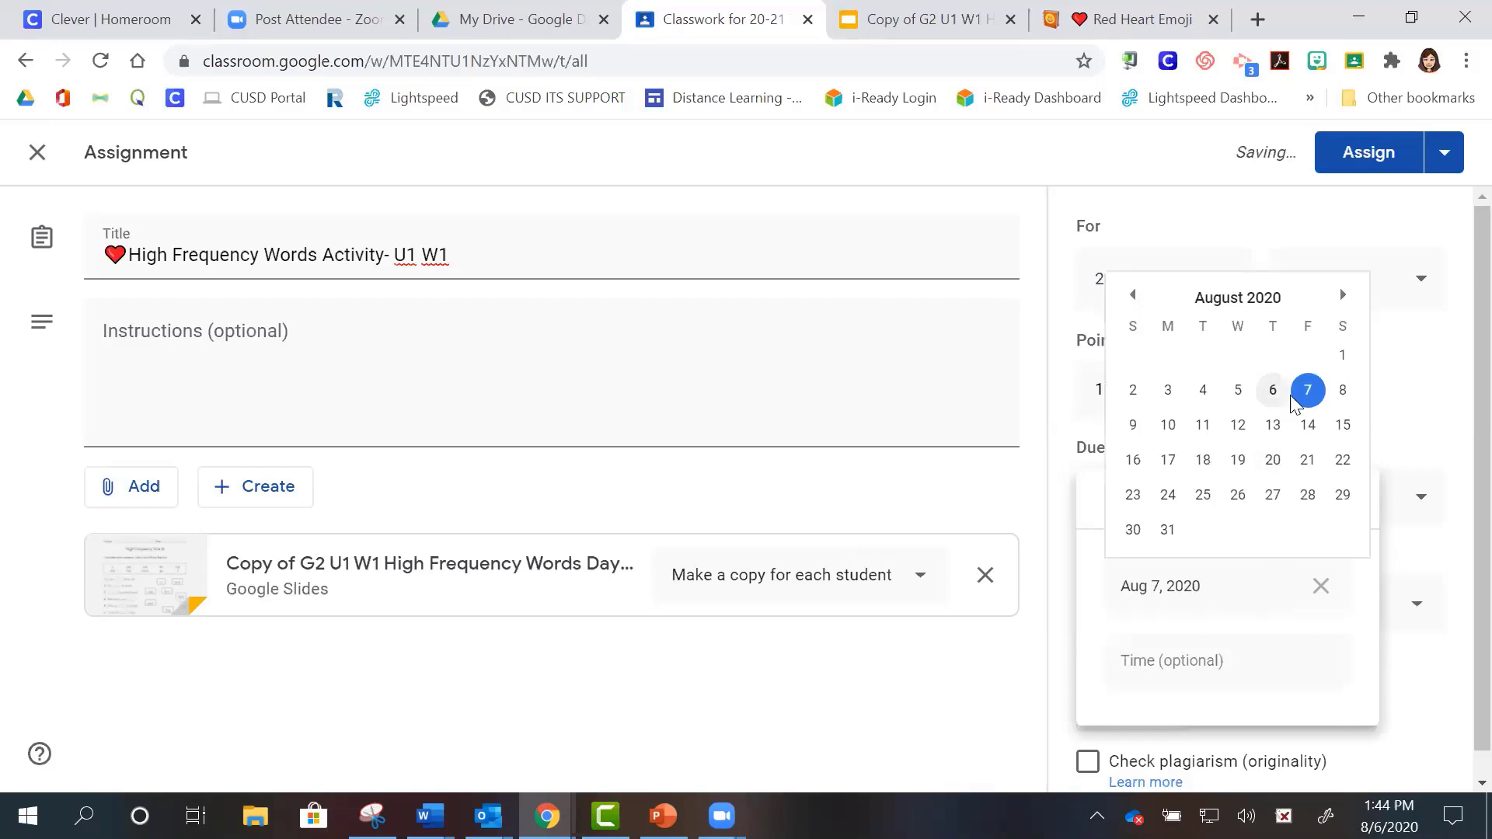
click(1306, 497)
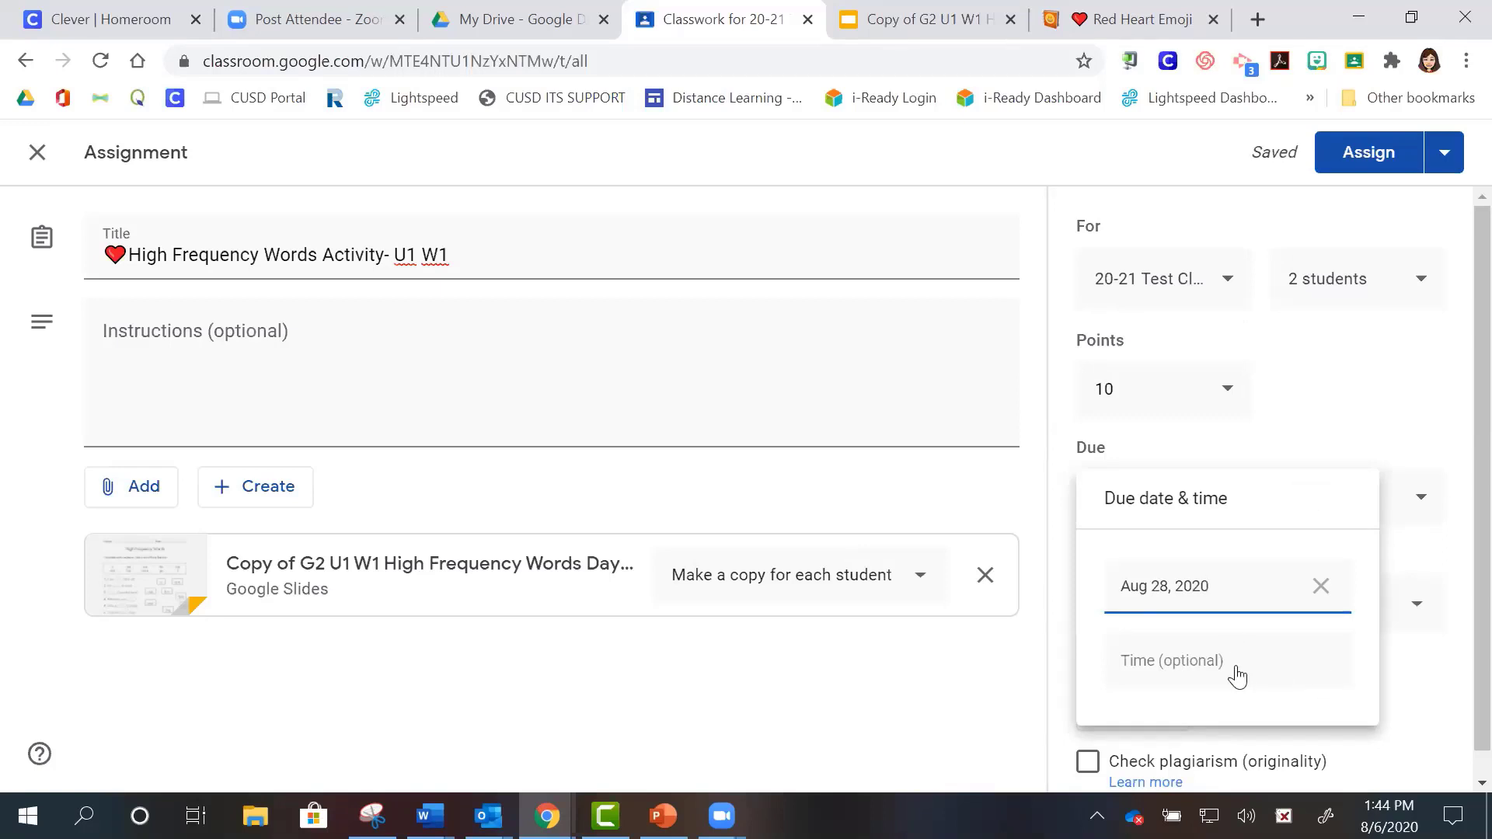
click(1390, 673)
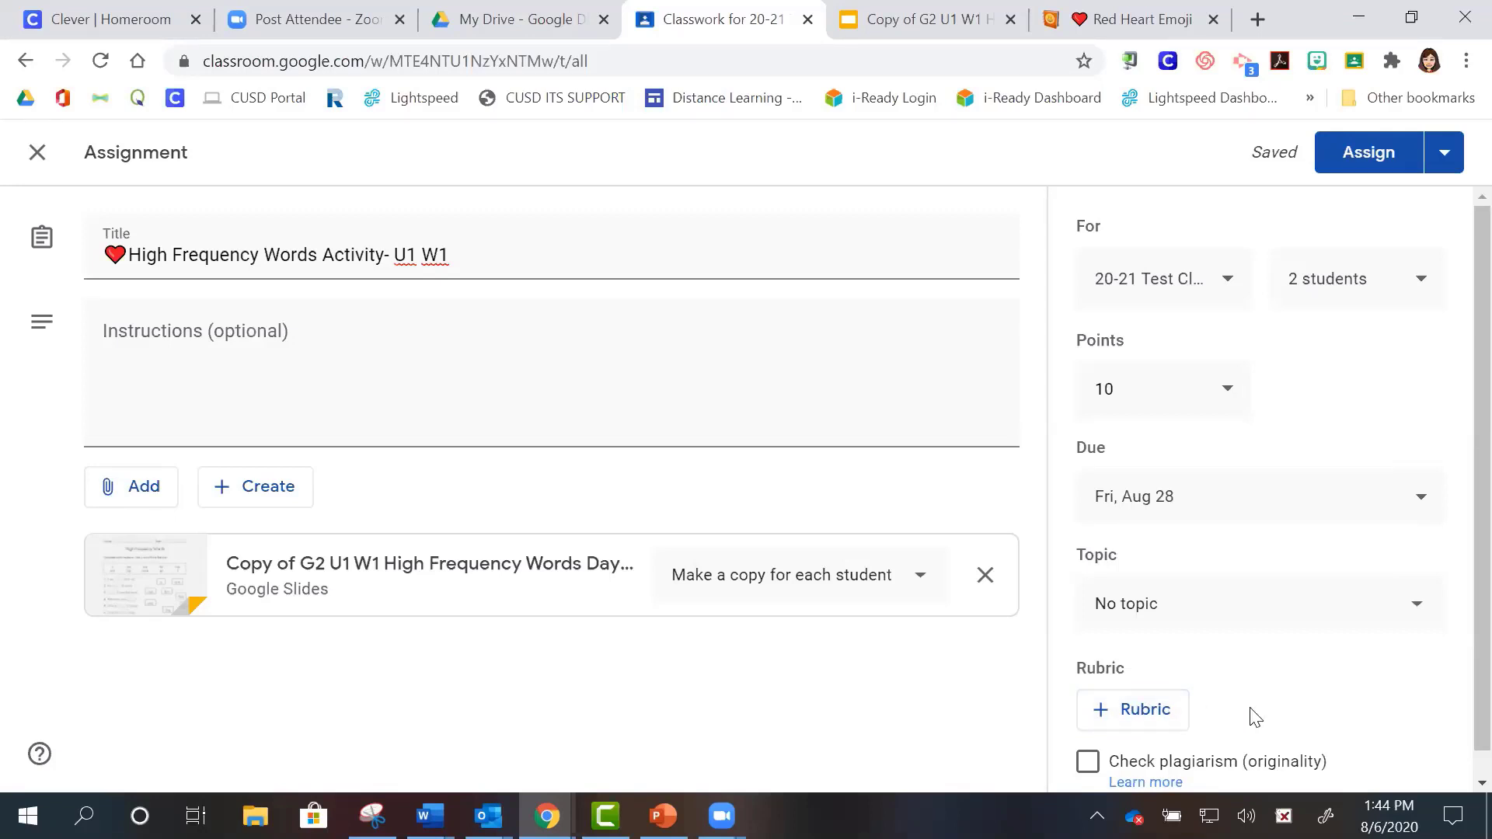
click(1197, 617)
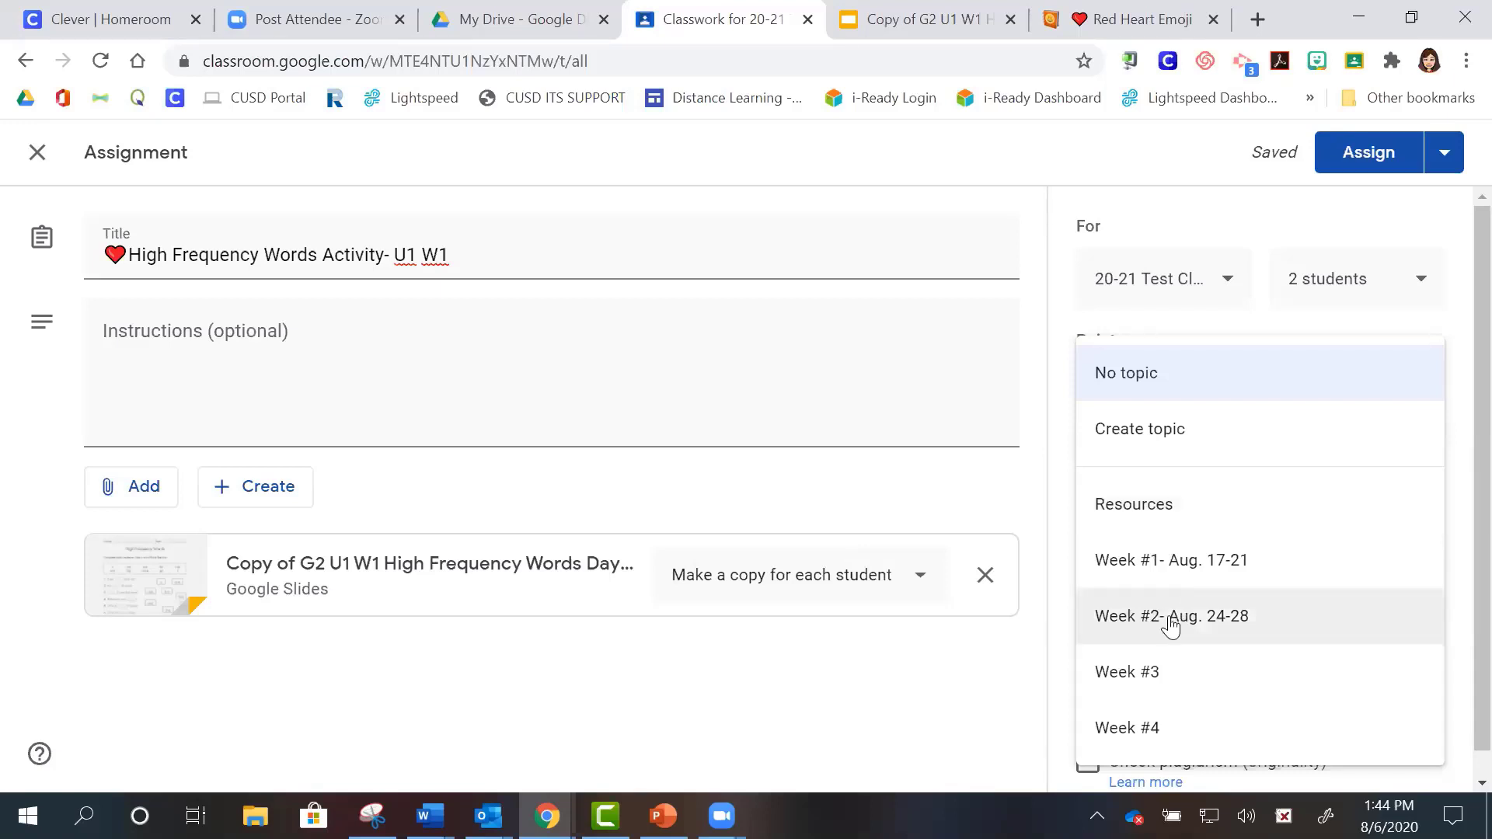
- Choose the 'Week #2- Aug. 24-28' topic for the assignment and dismiss the stray browser menu
click(1171, 626)
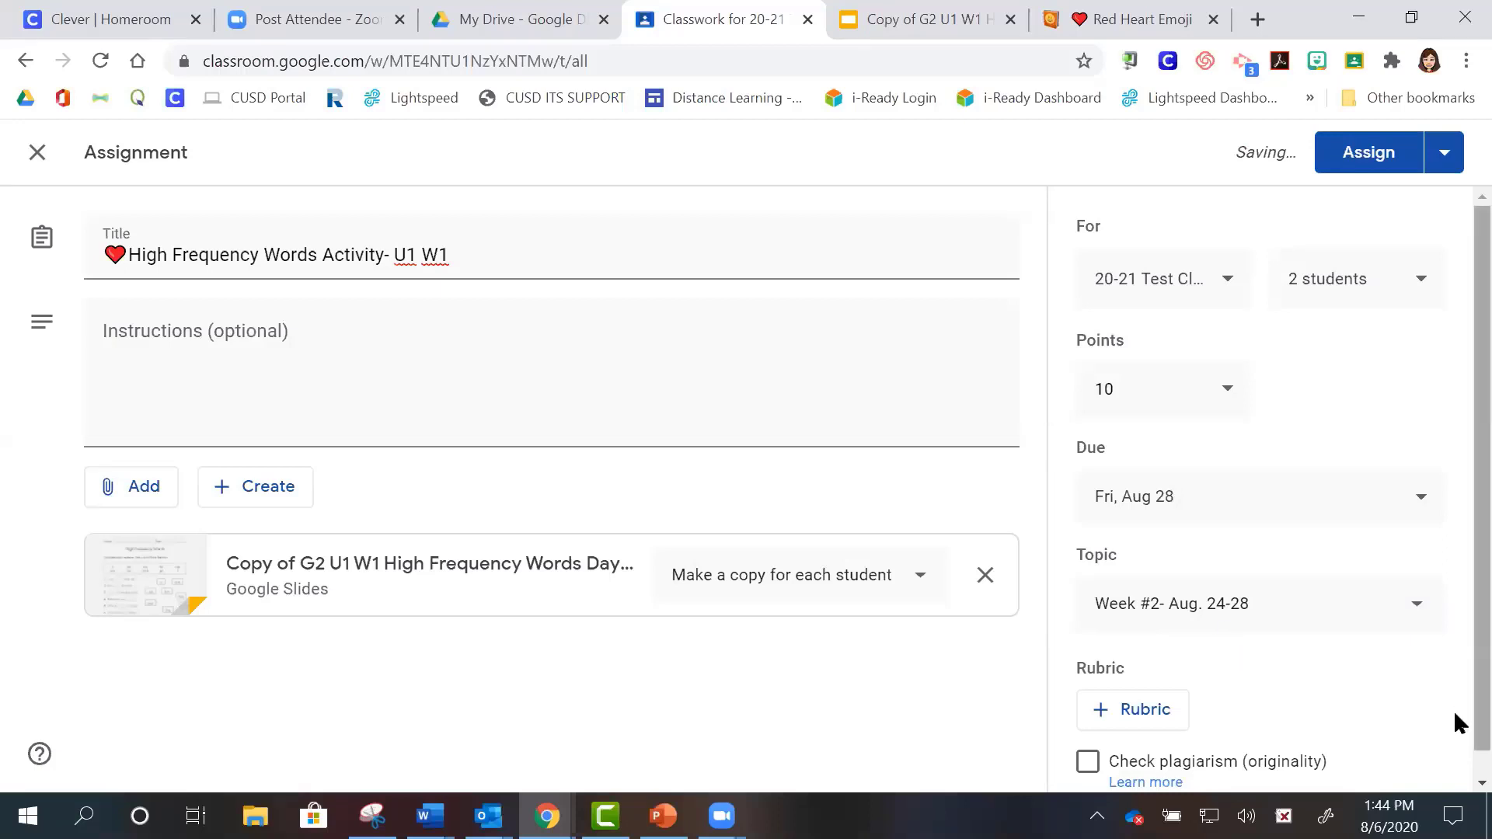
right_click(1453, 748)
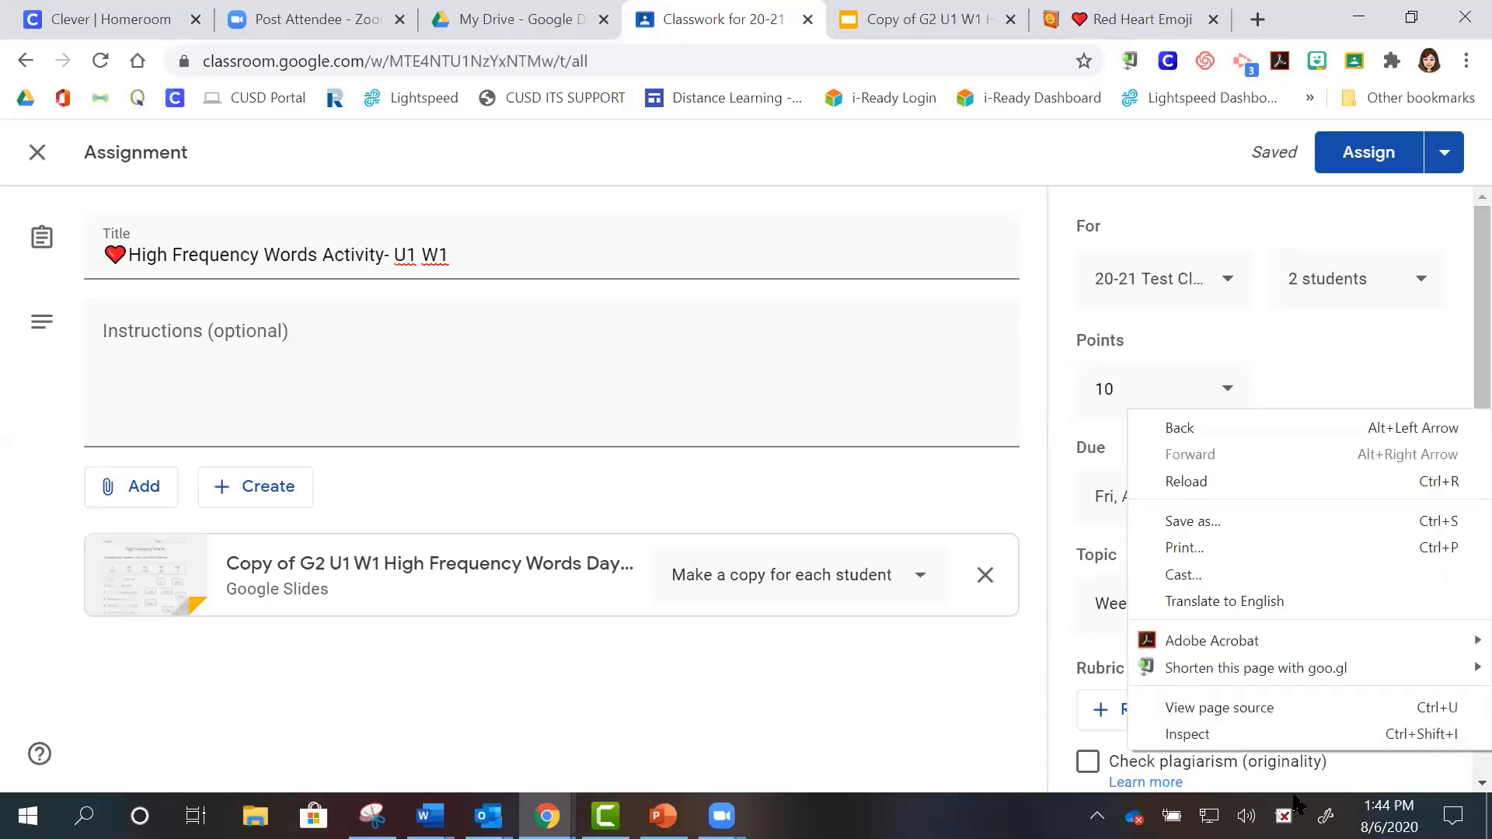
click(1372, 781)
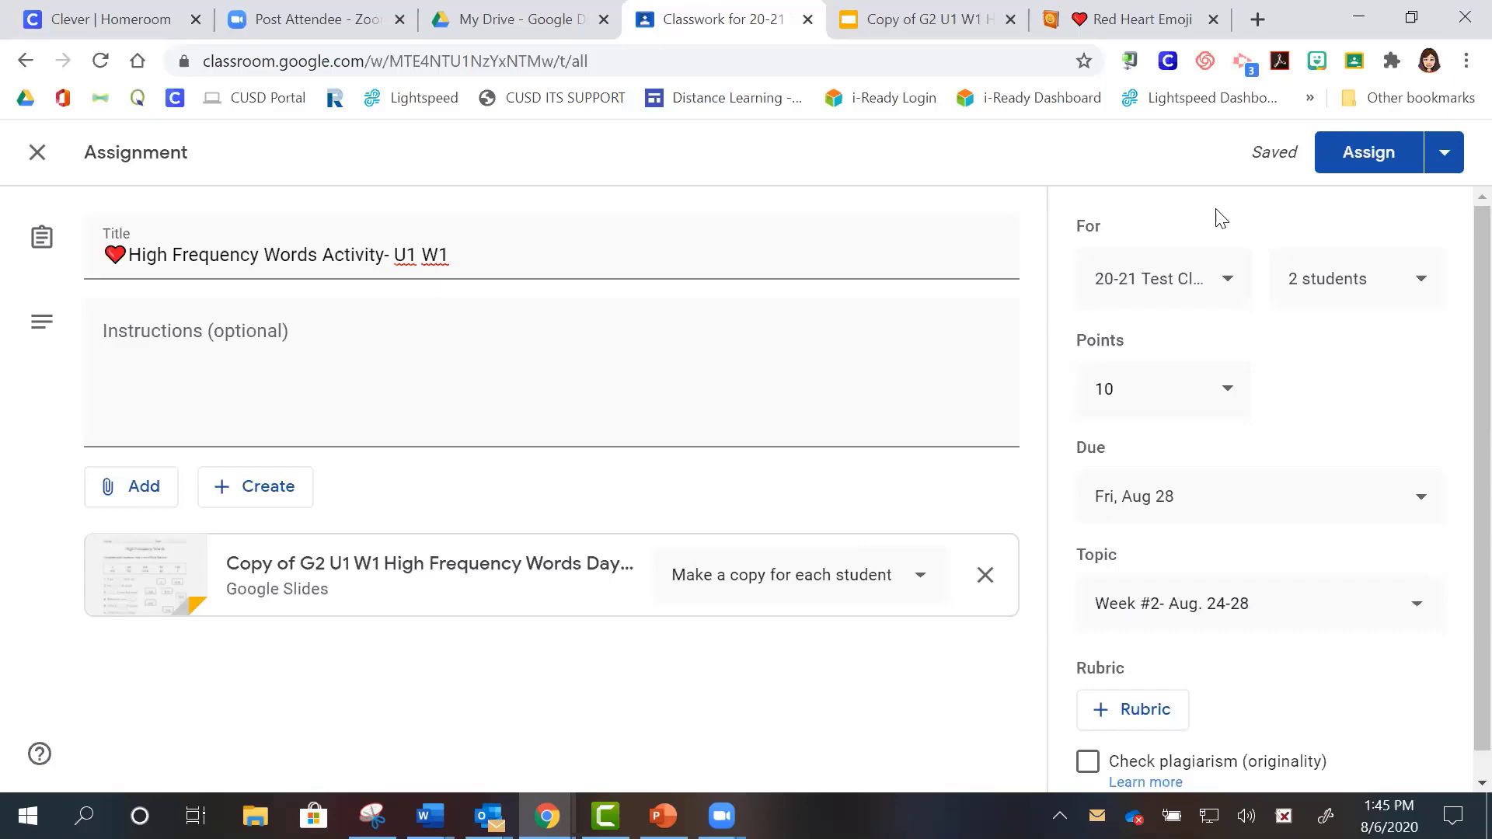
- Schedule the assignment to post on Aug 24, 2020 at 8:00 AM
click(1444, 167)
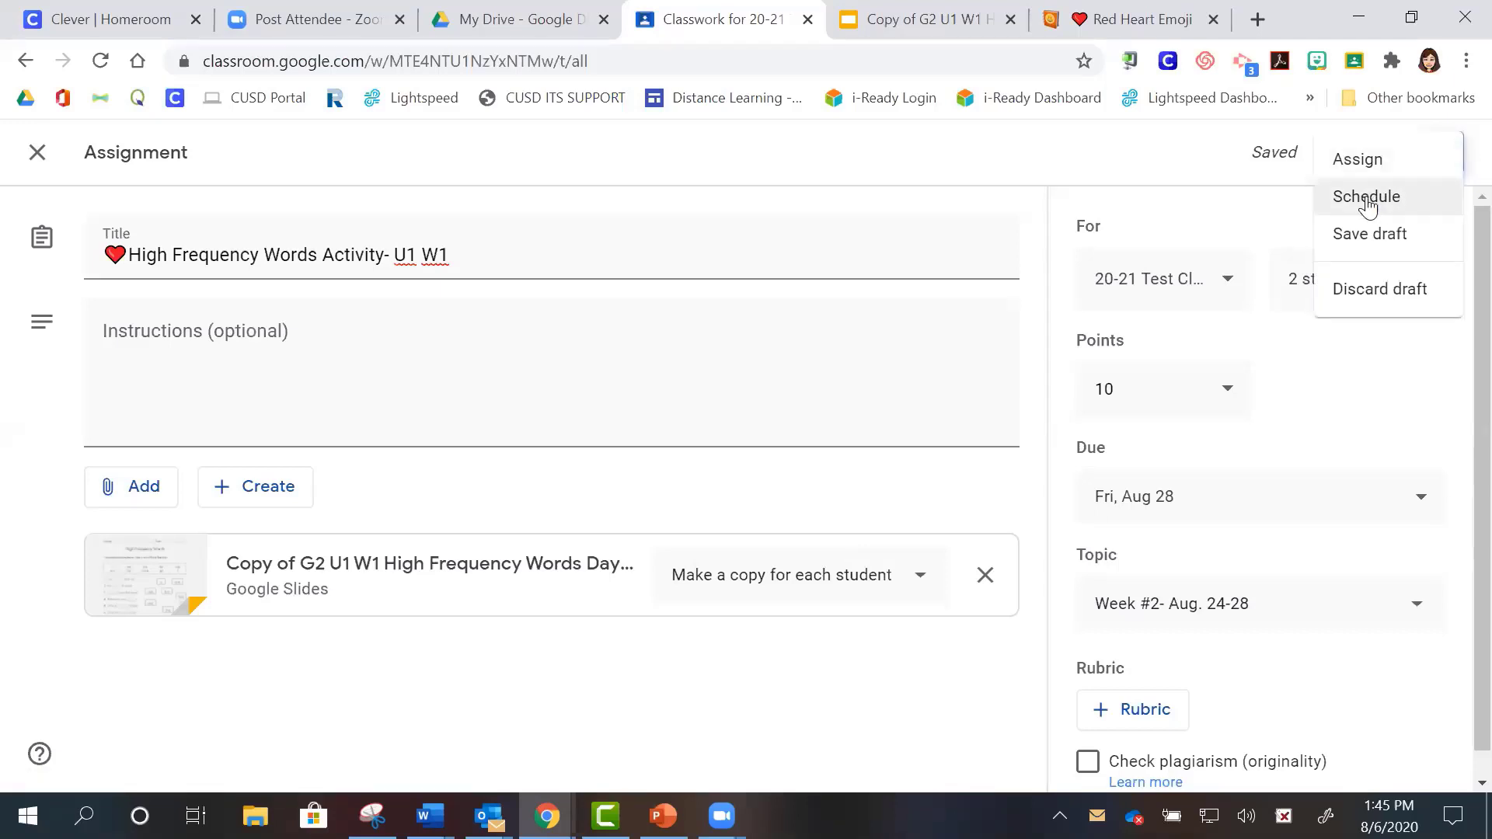
click(1366, 200)
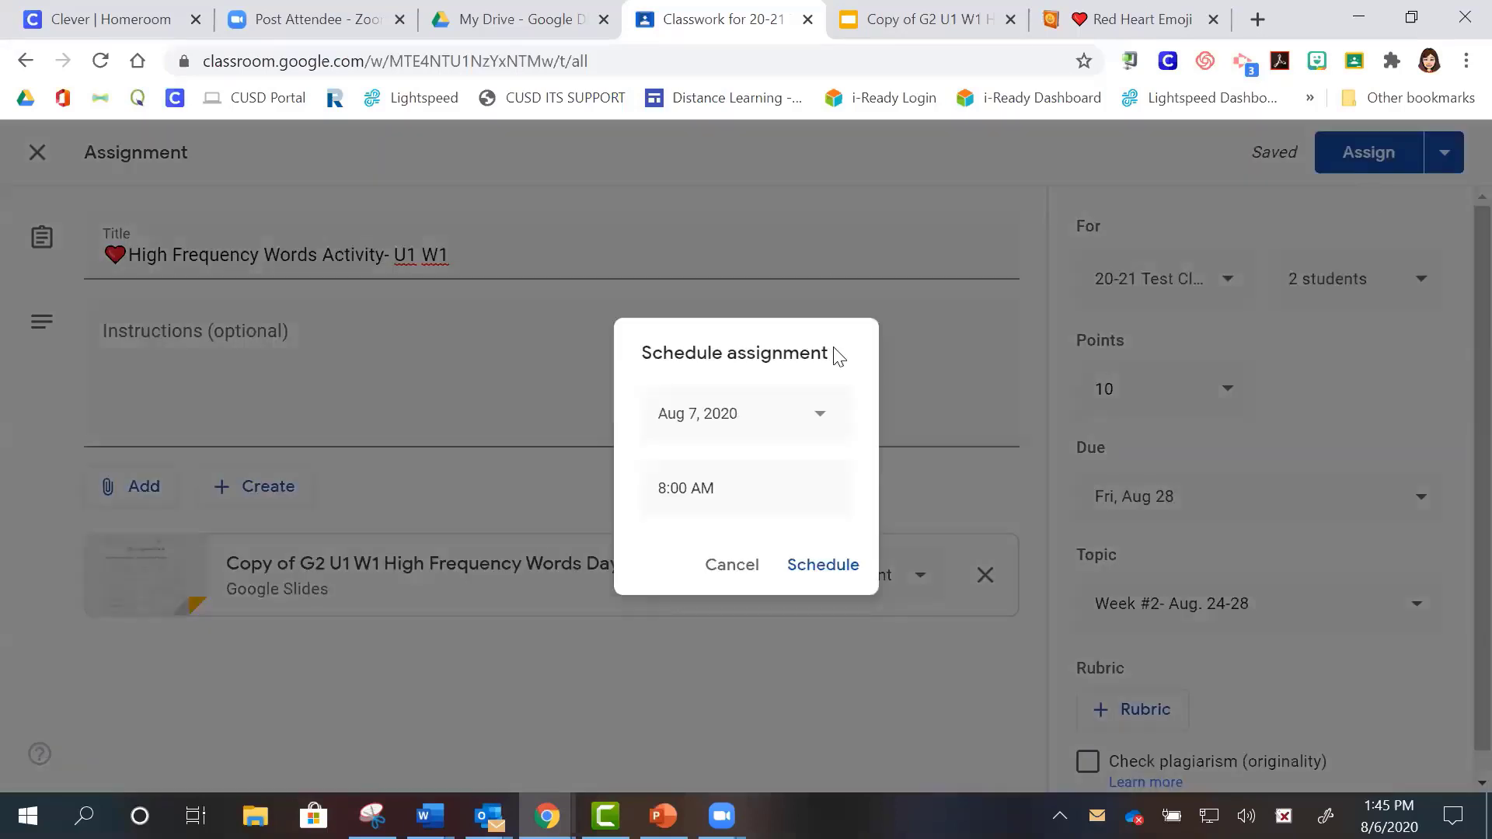
click(822, 419)
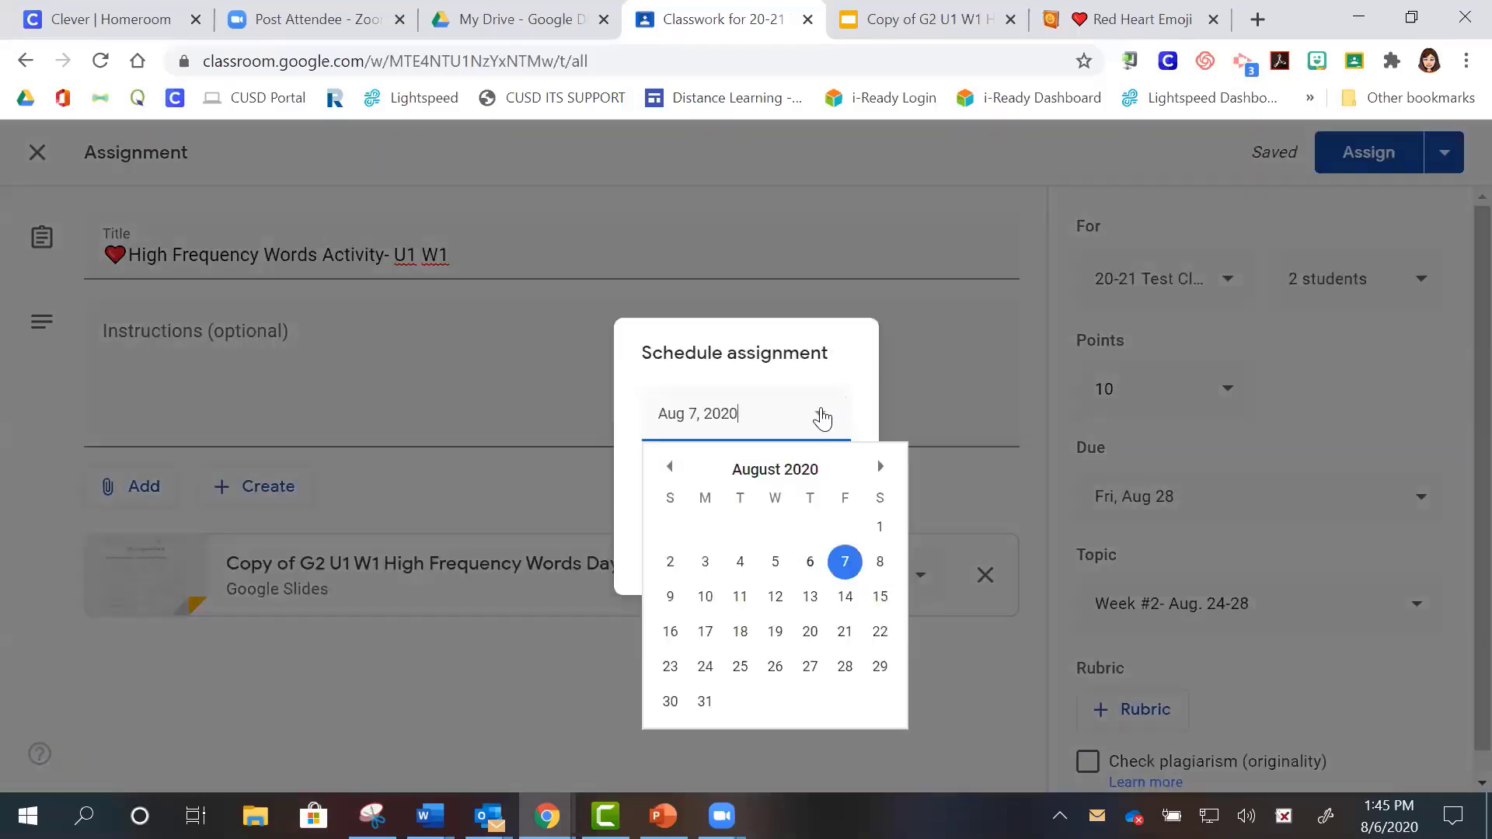
click(707, 666)
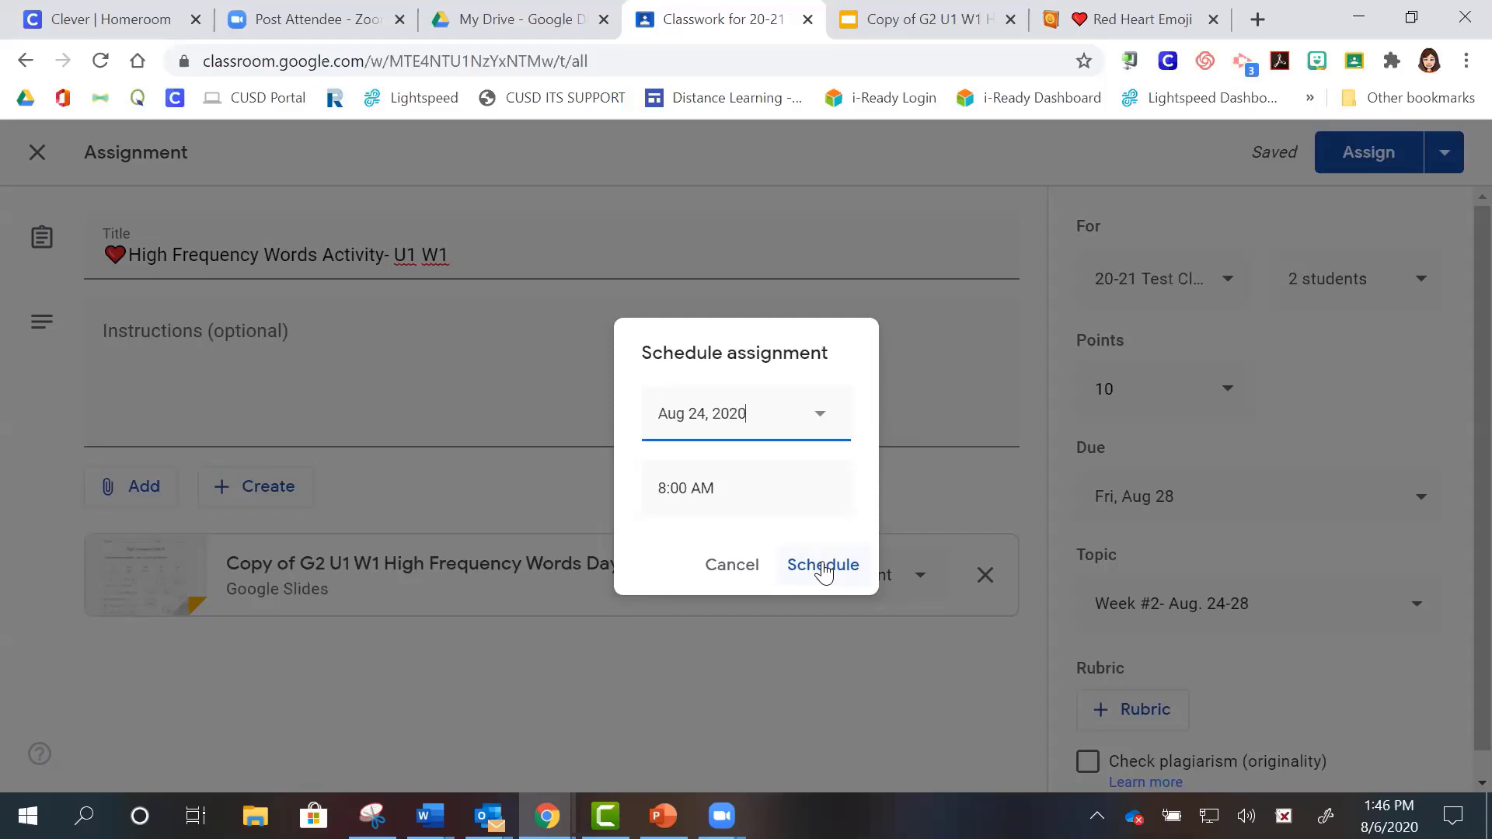
click(822, 565)
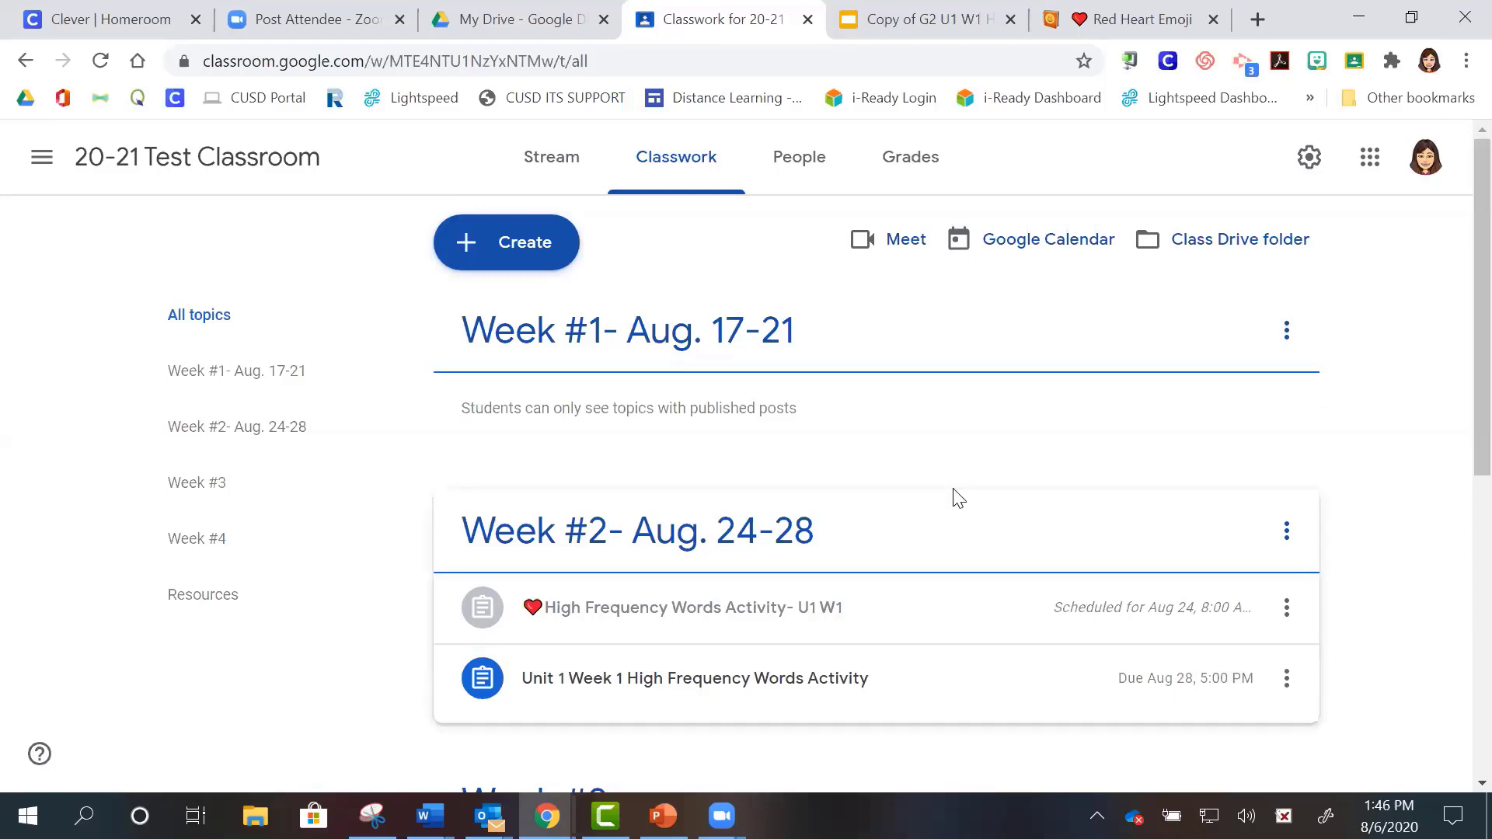
- Create a new assignment from the Classwork page, then close the Create attachment menu unused
click(491, 265)
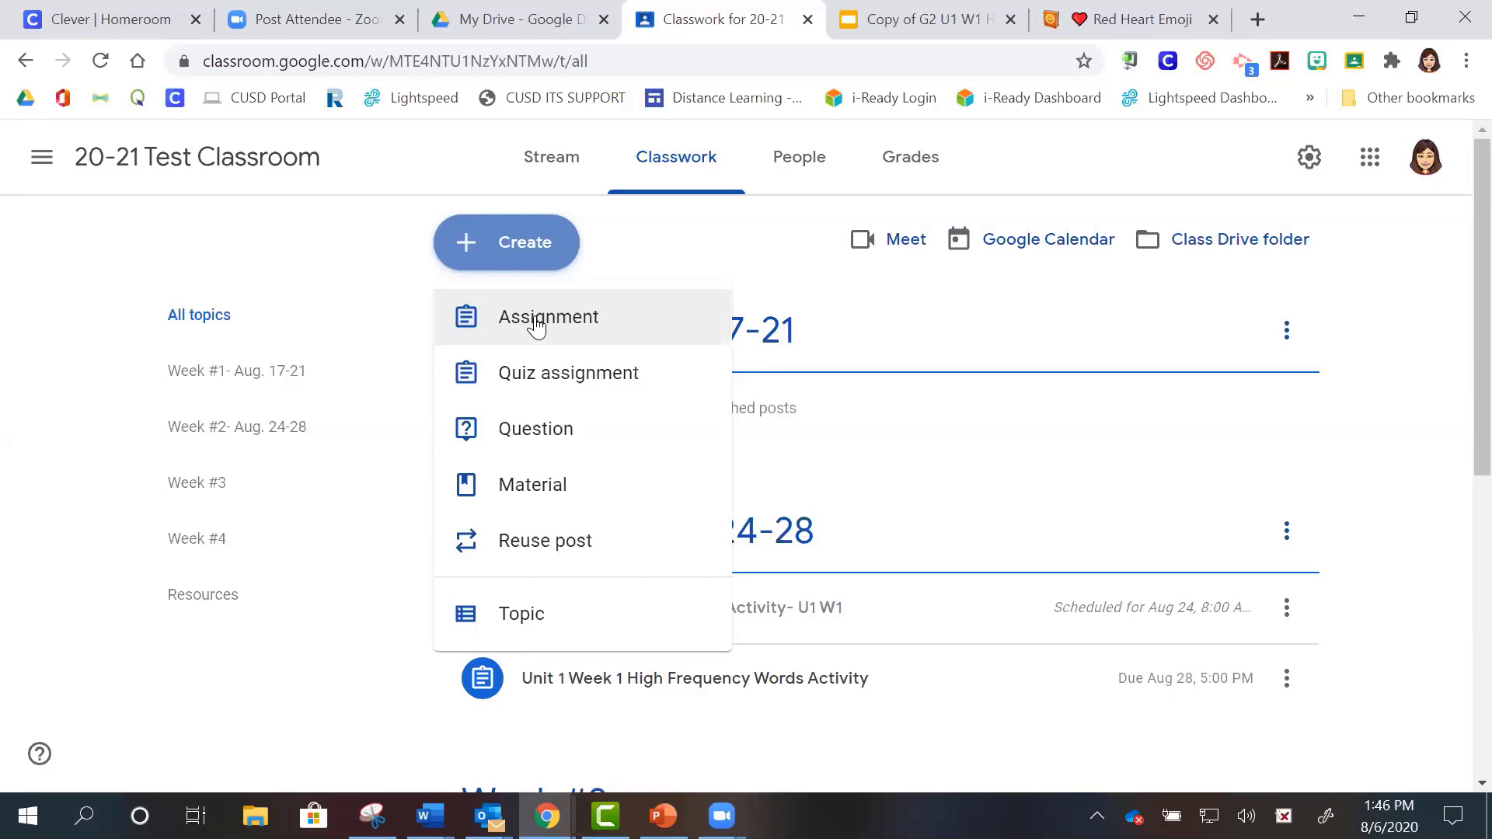
click(537, 323)
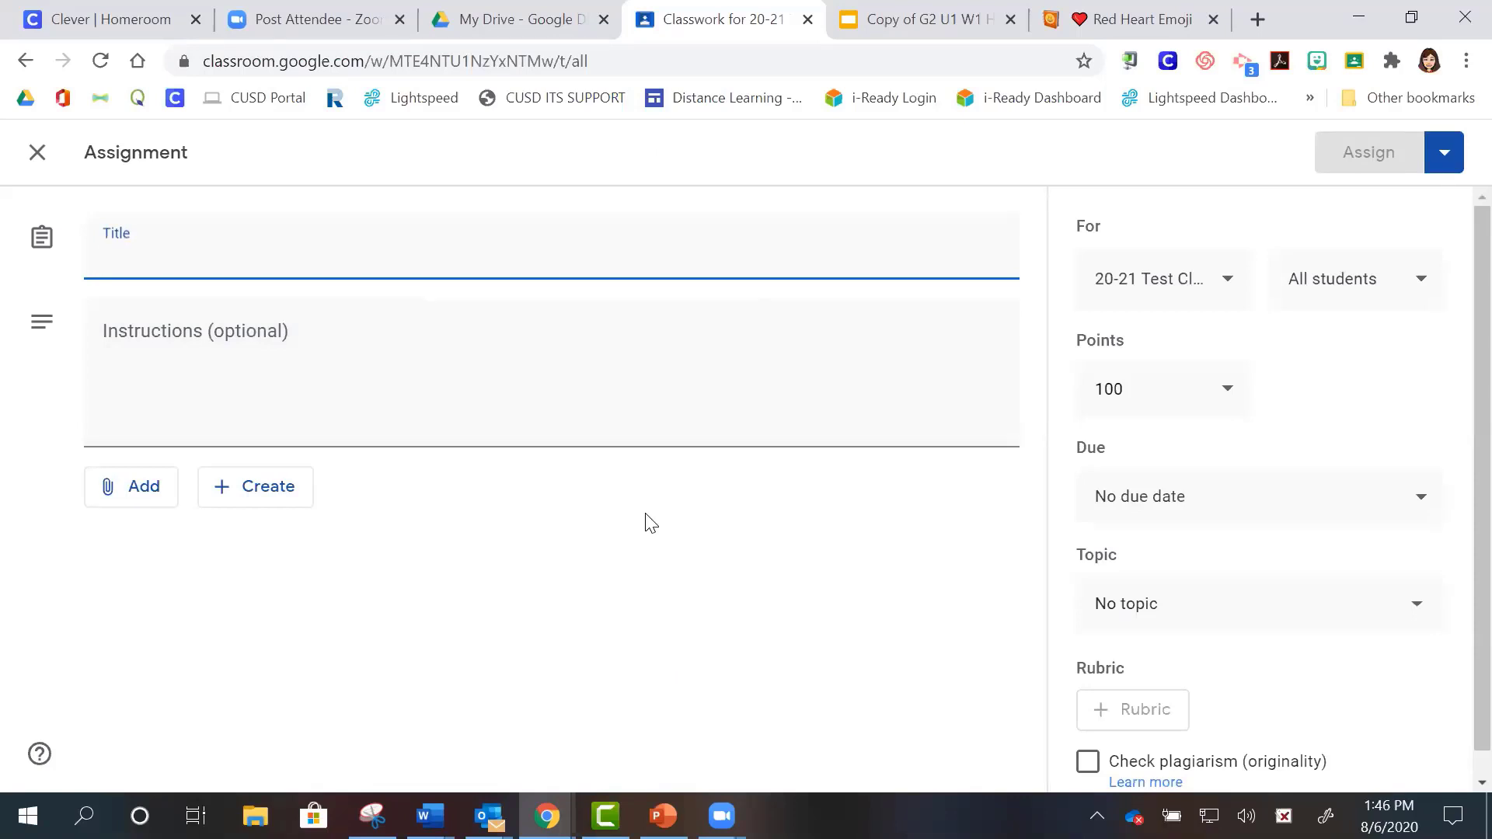
click(283, 503)
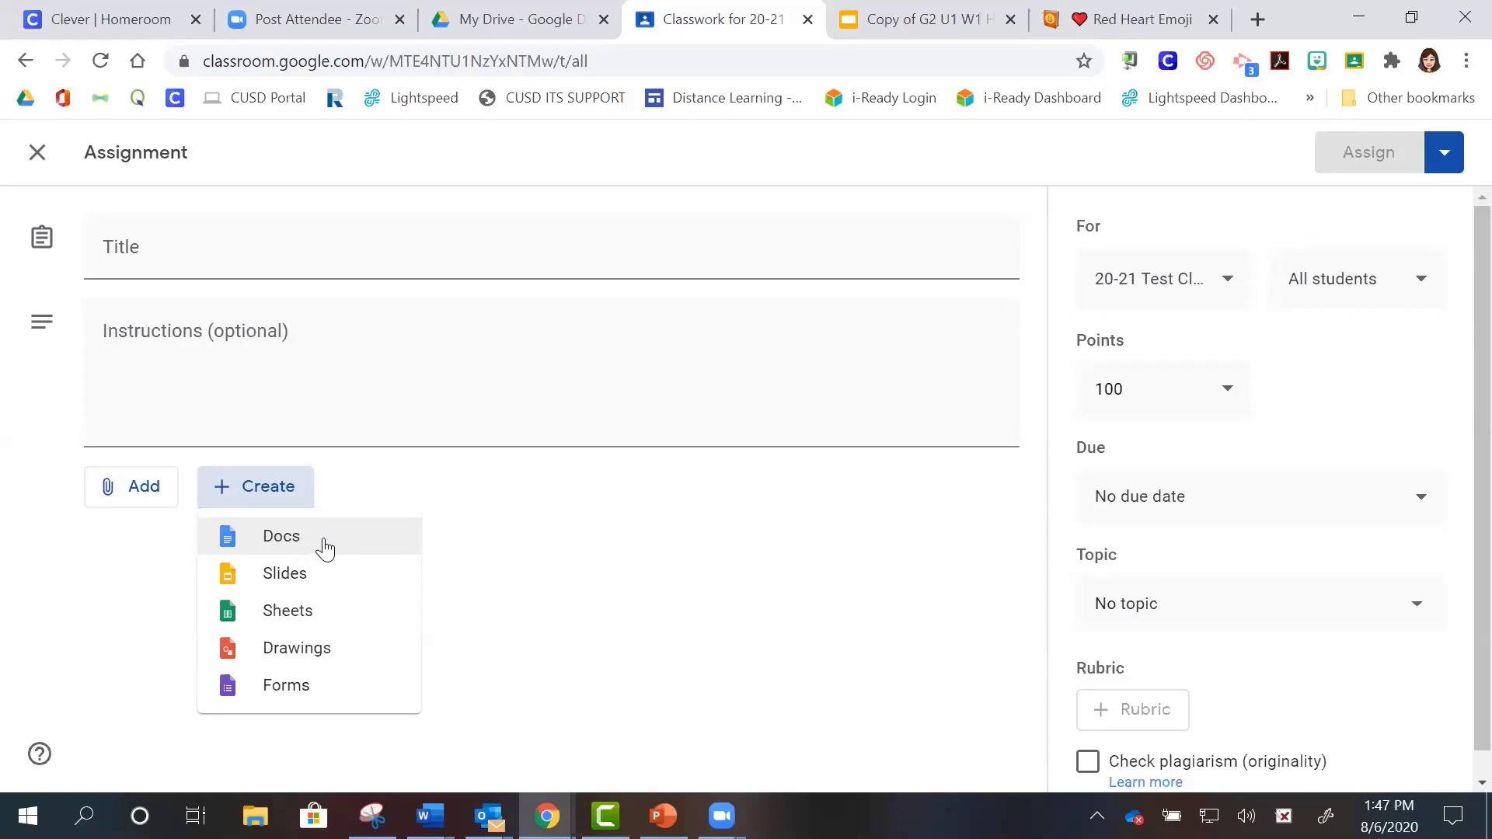
click(155, 501)
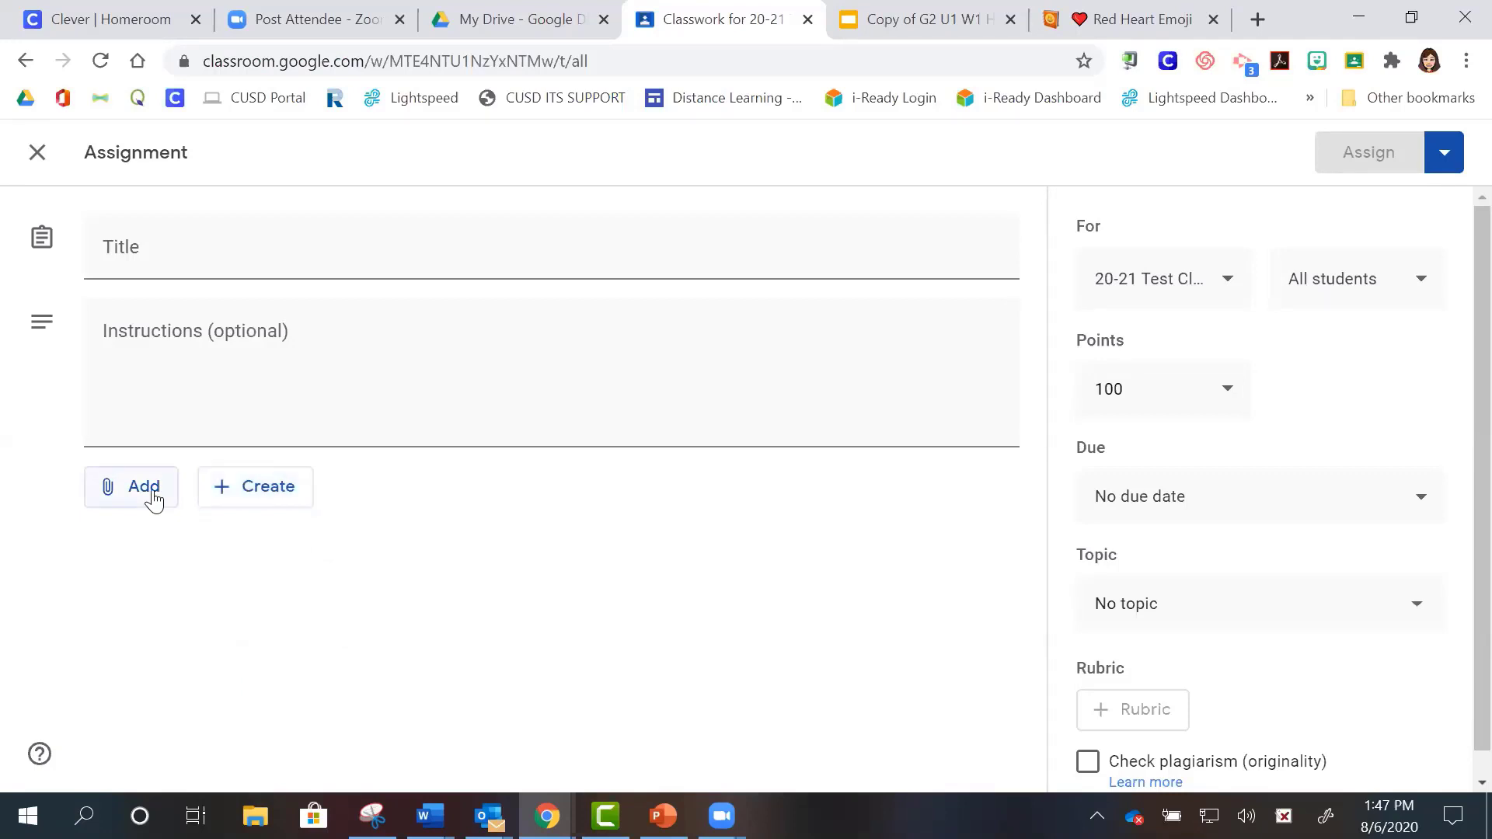
- Look through the Add attachment options, cancel a YouTube insert, and discard the blank assignment
click(151, 496)
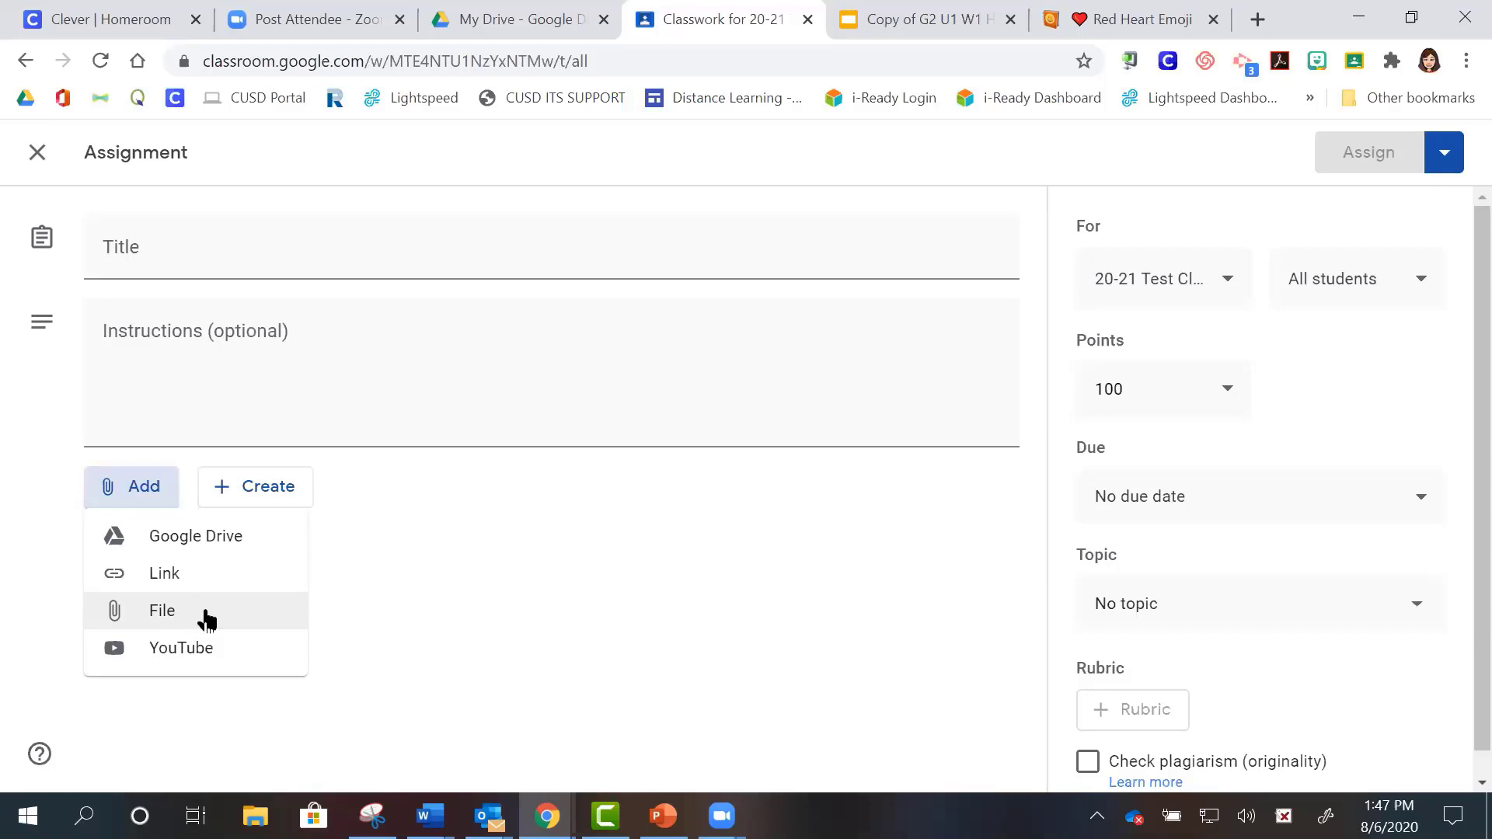
click(234, 652)
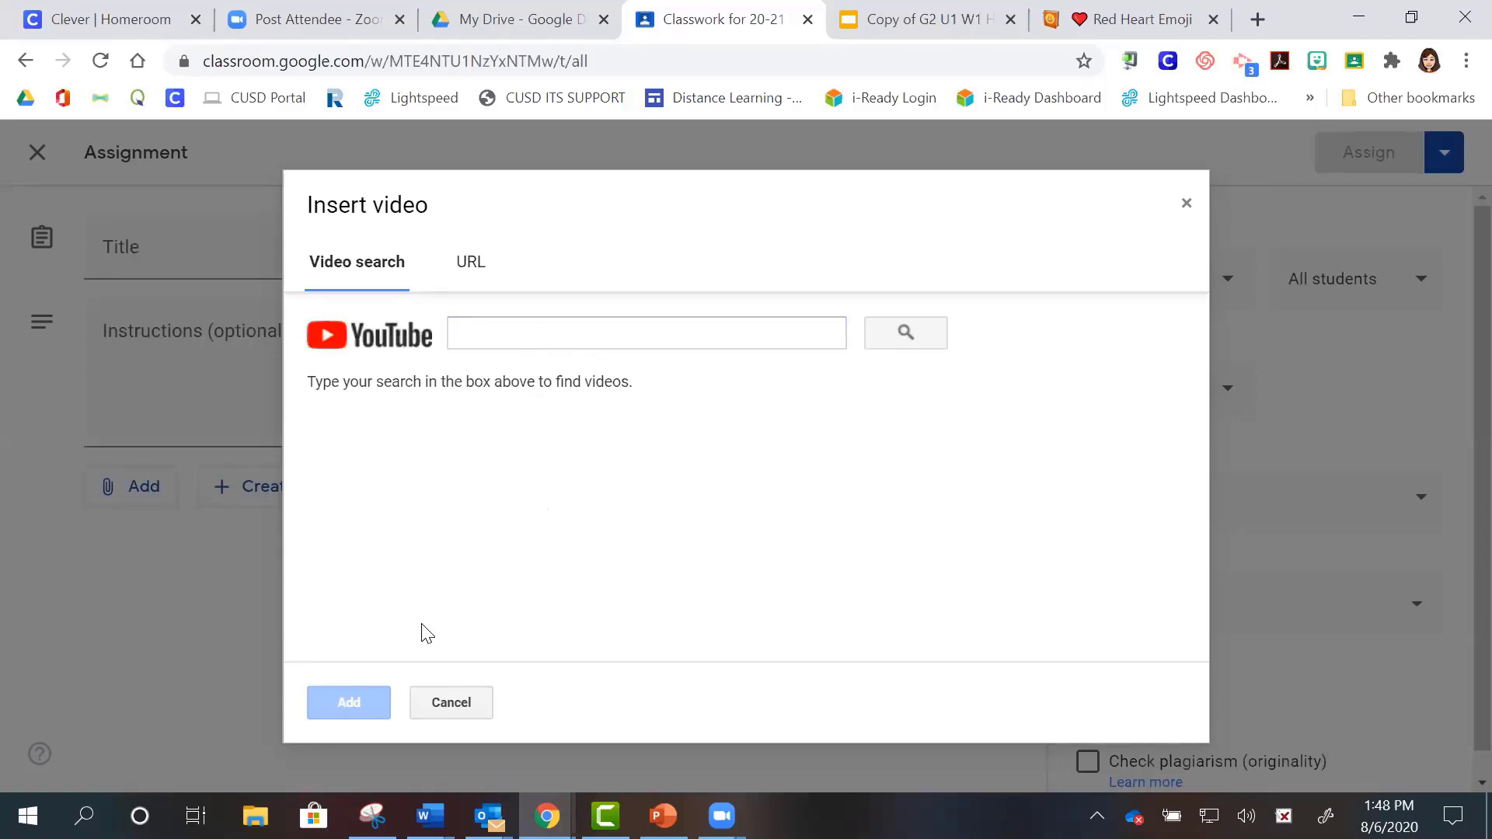
click(452, 704)
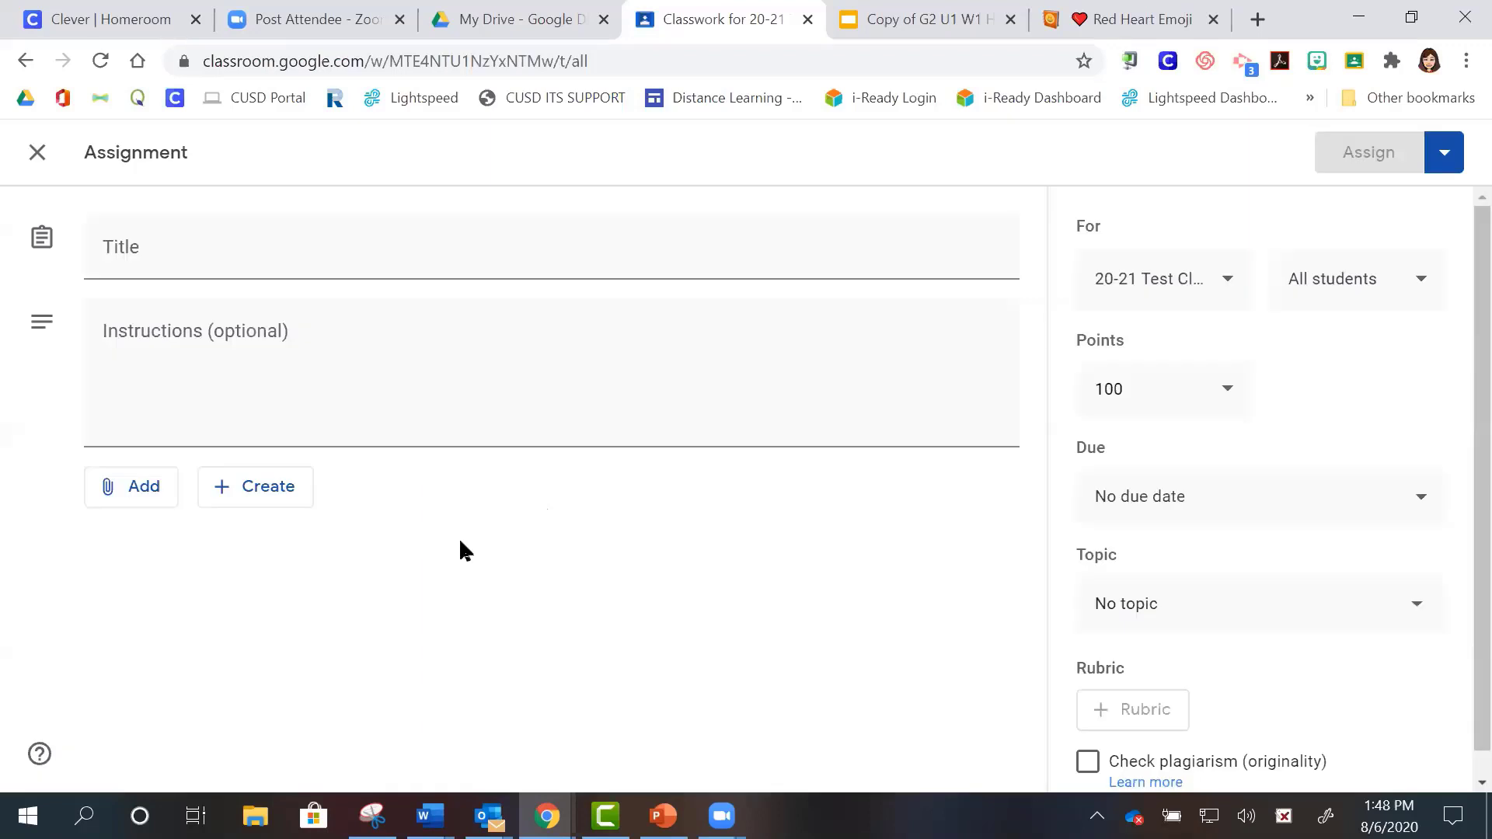
click(134, 503)
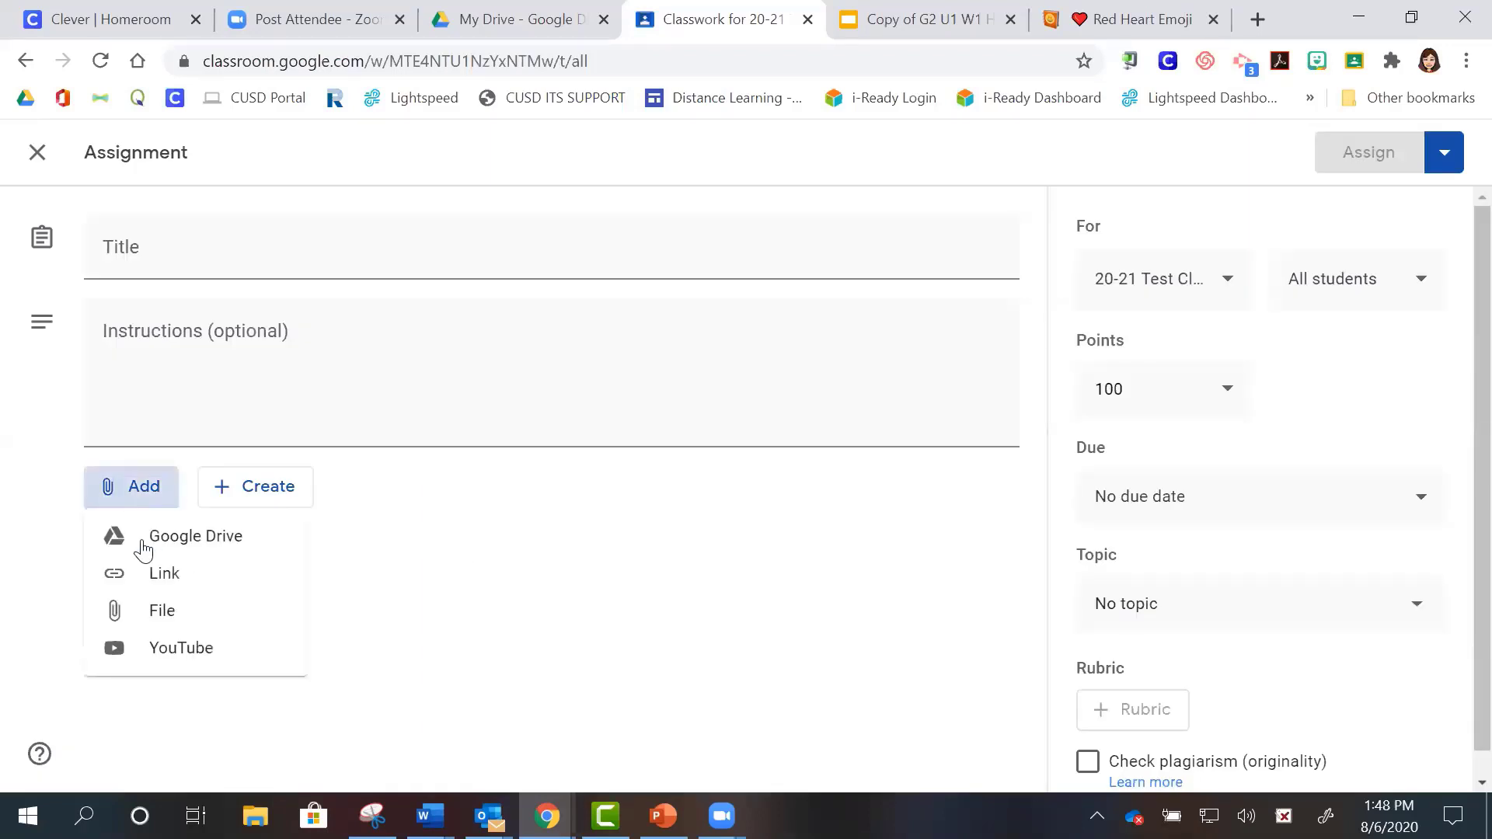
click(502, 521)
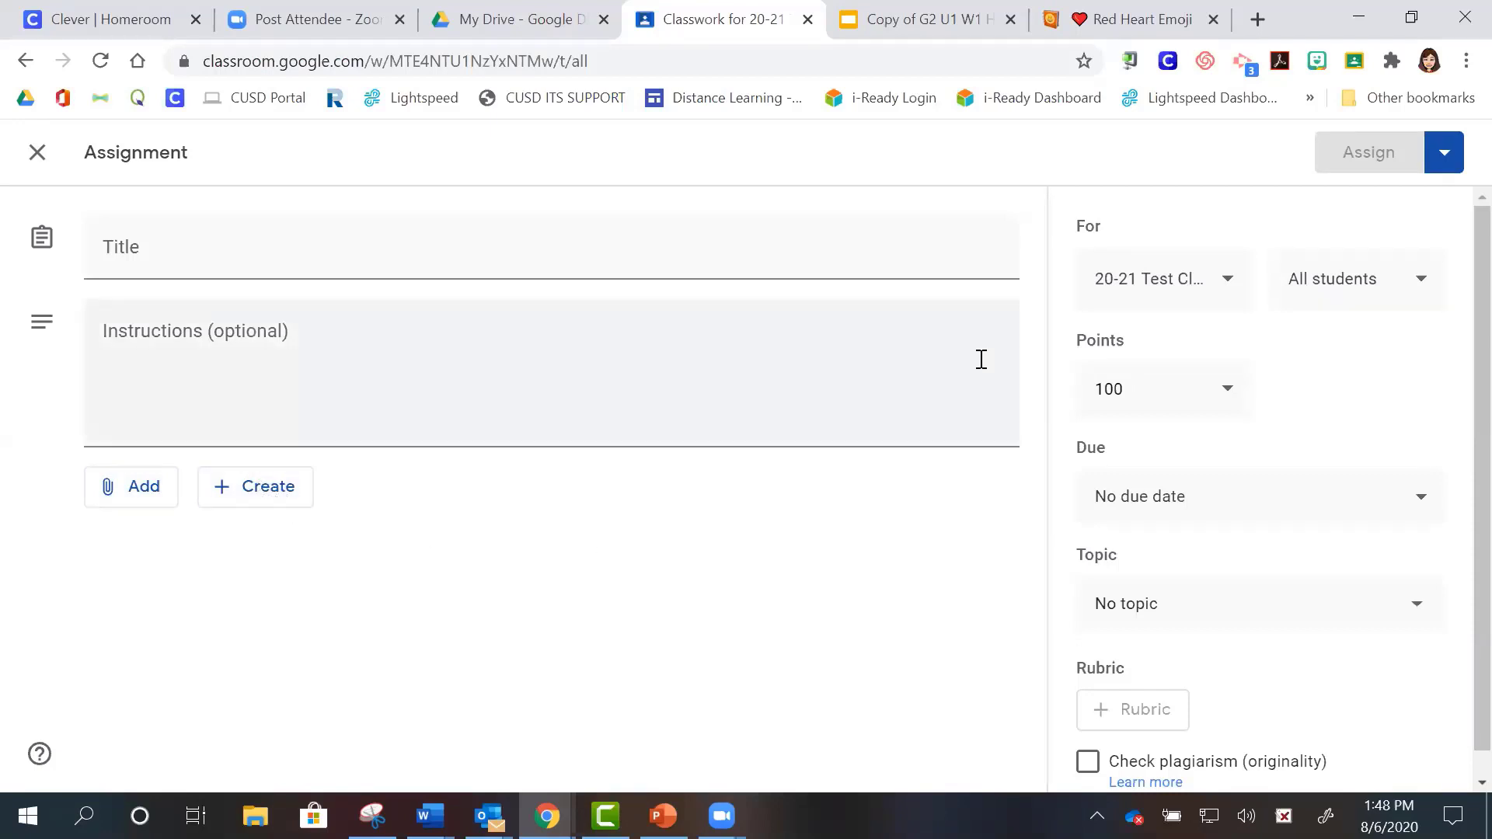
click(36, 152)
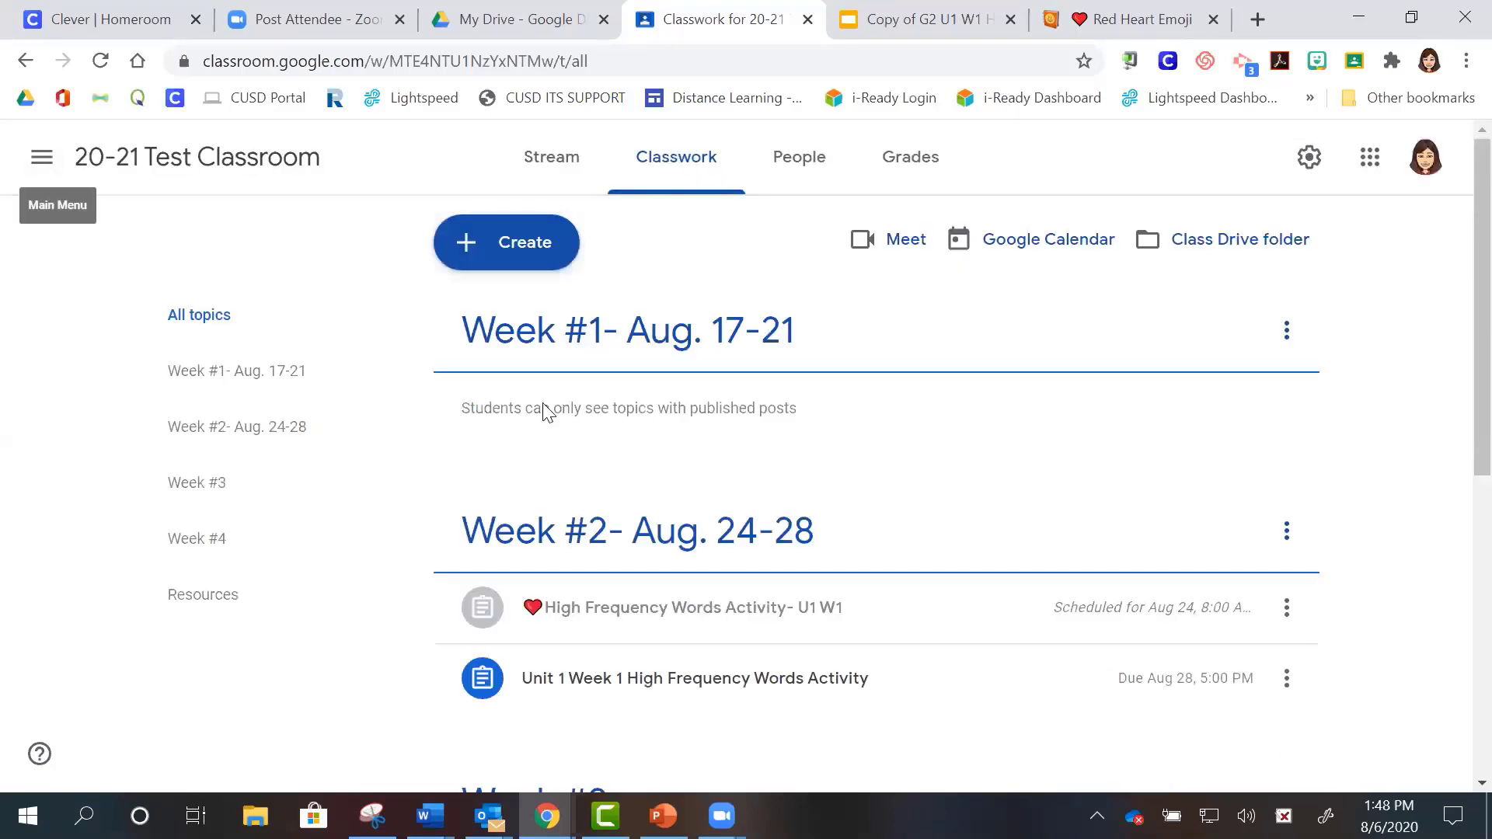
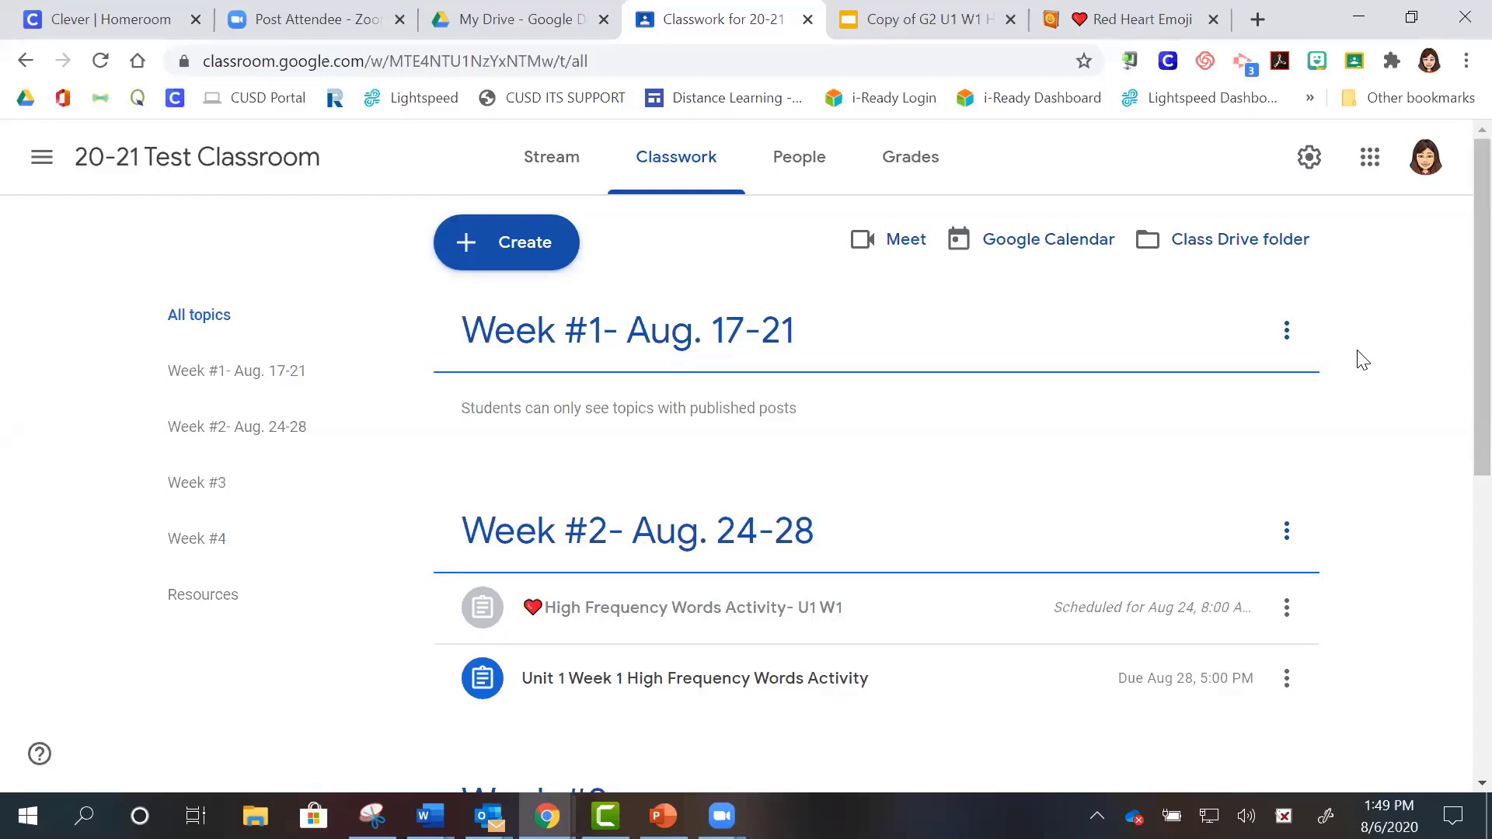
- Create a Quiz assignment, which attaches a Blank Quiz form worth 100 points
click(490, 253)
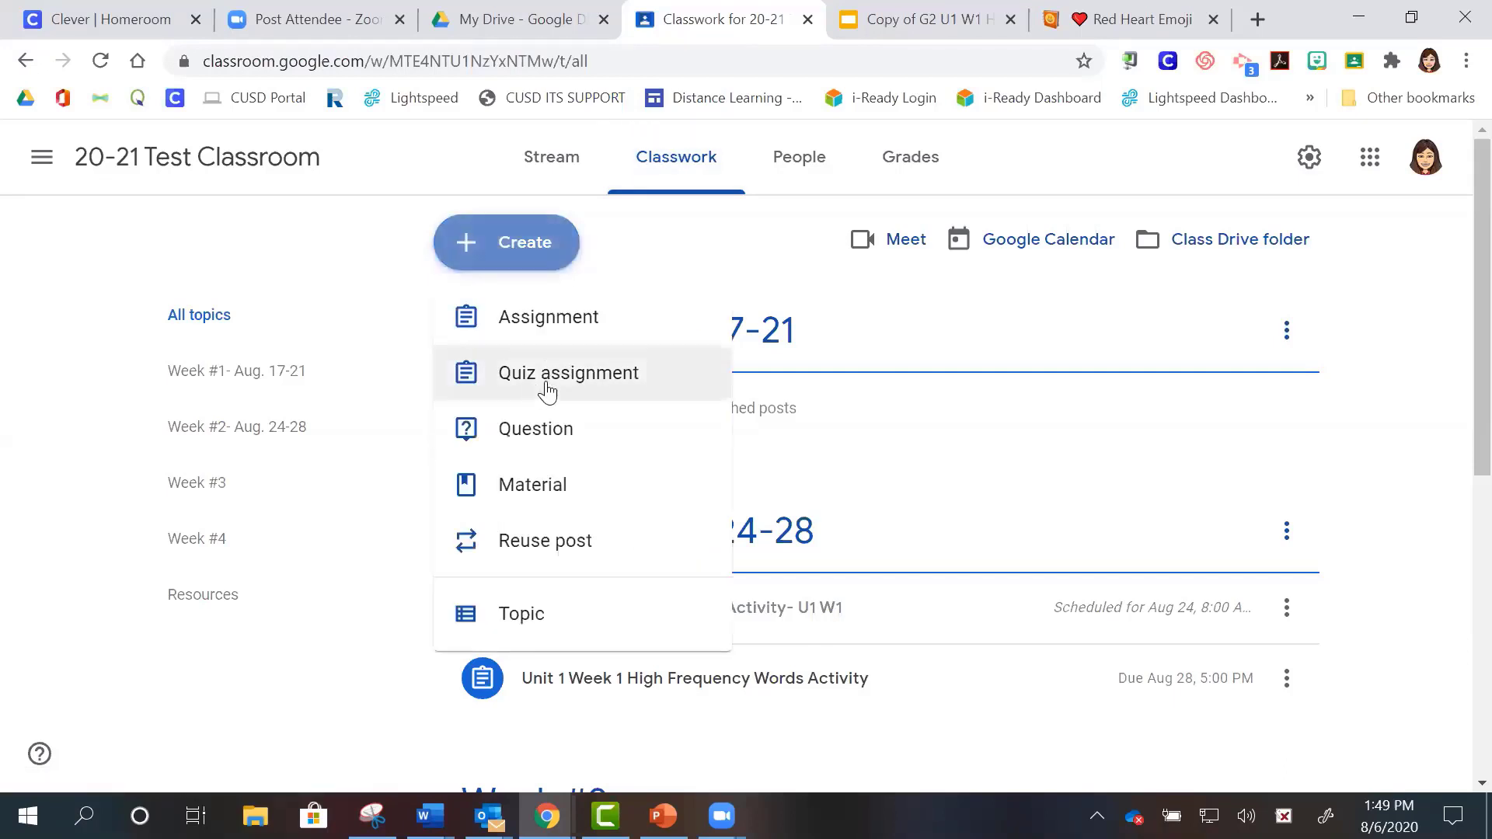
click(548, 389)
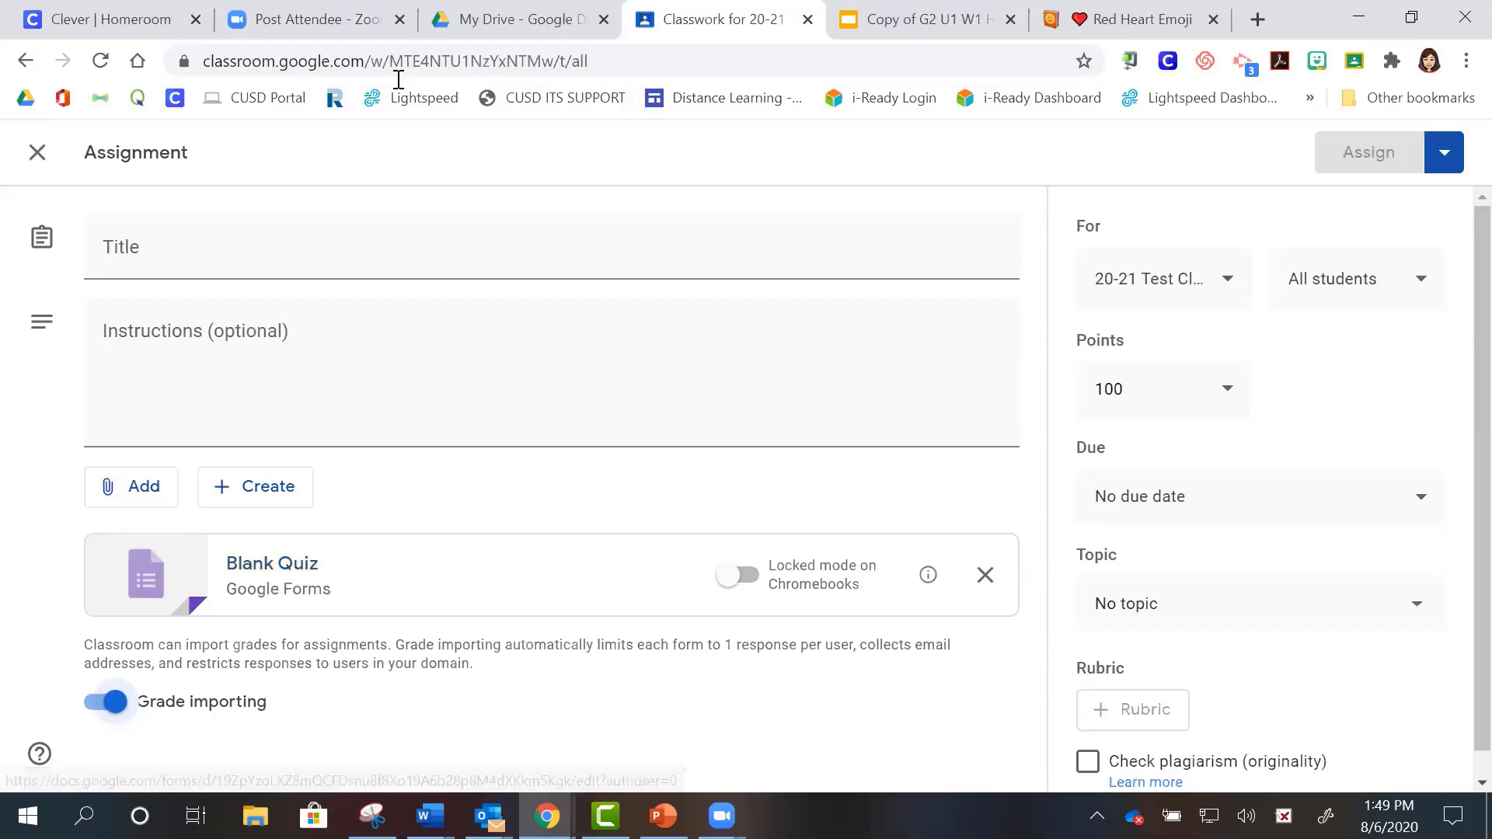
- Scroll through the Google apps list in Drive, then return to the Classroom quiz draft
key(ctrl+shift+Tab)
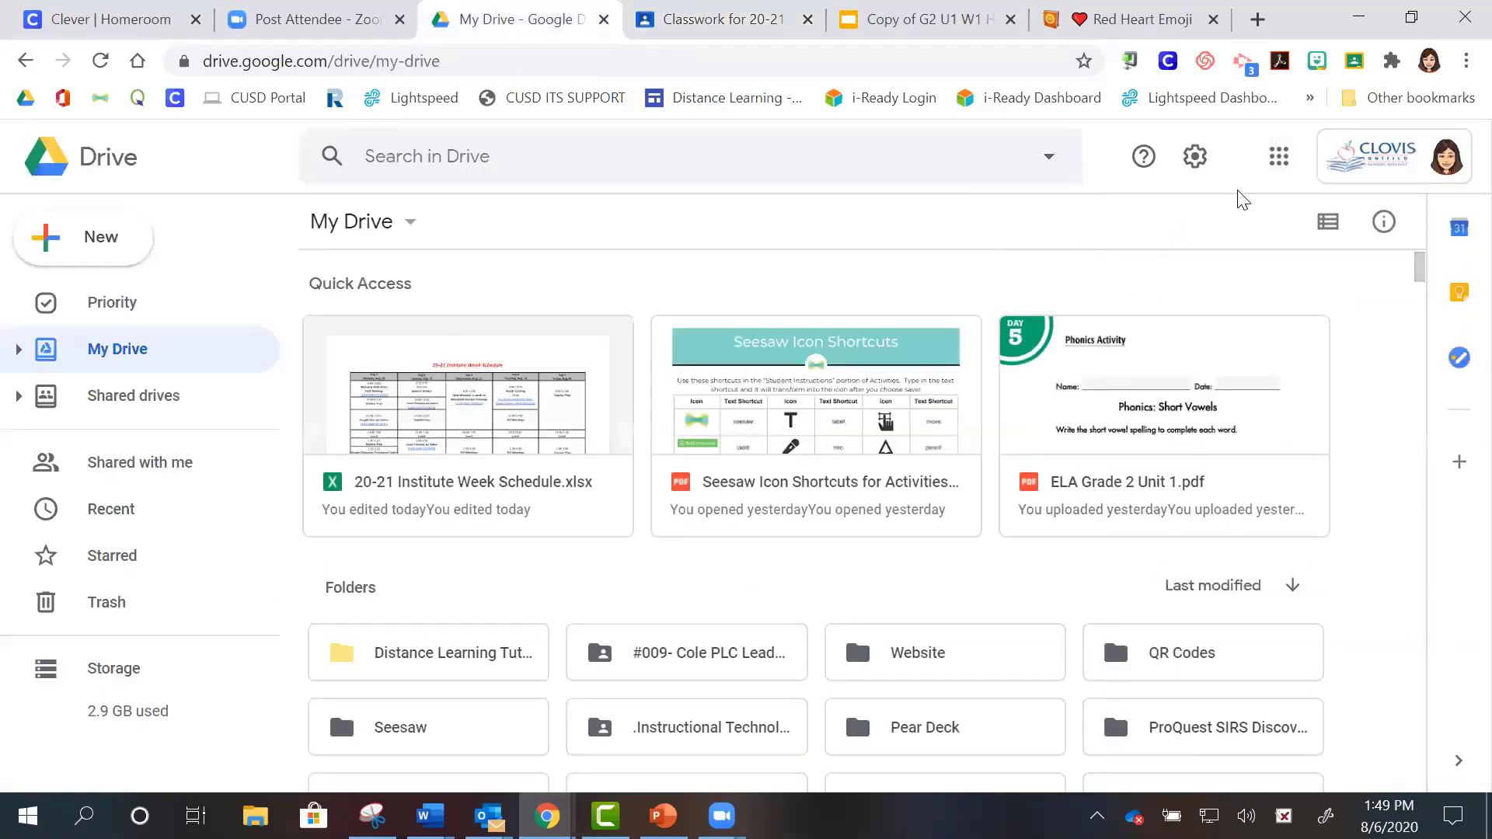
click(1278, 158)
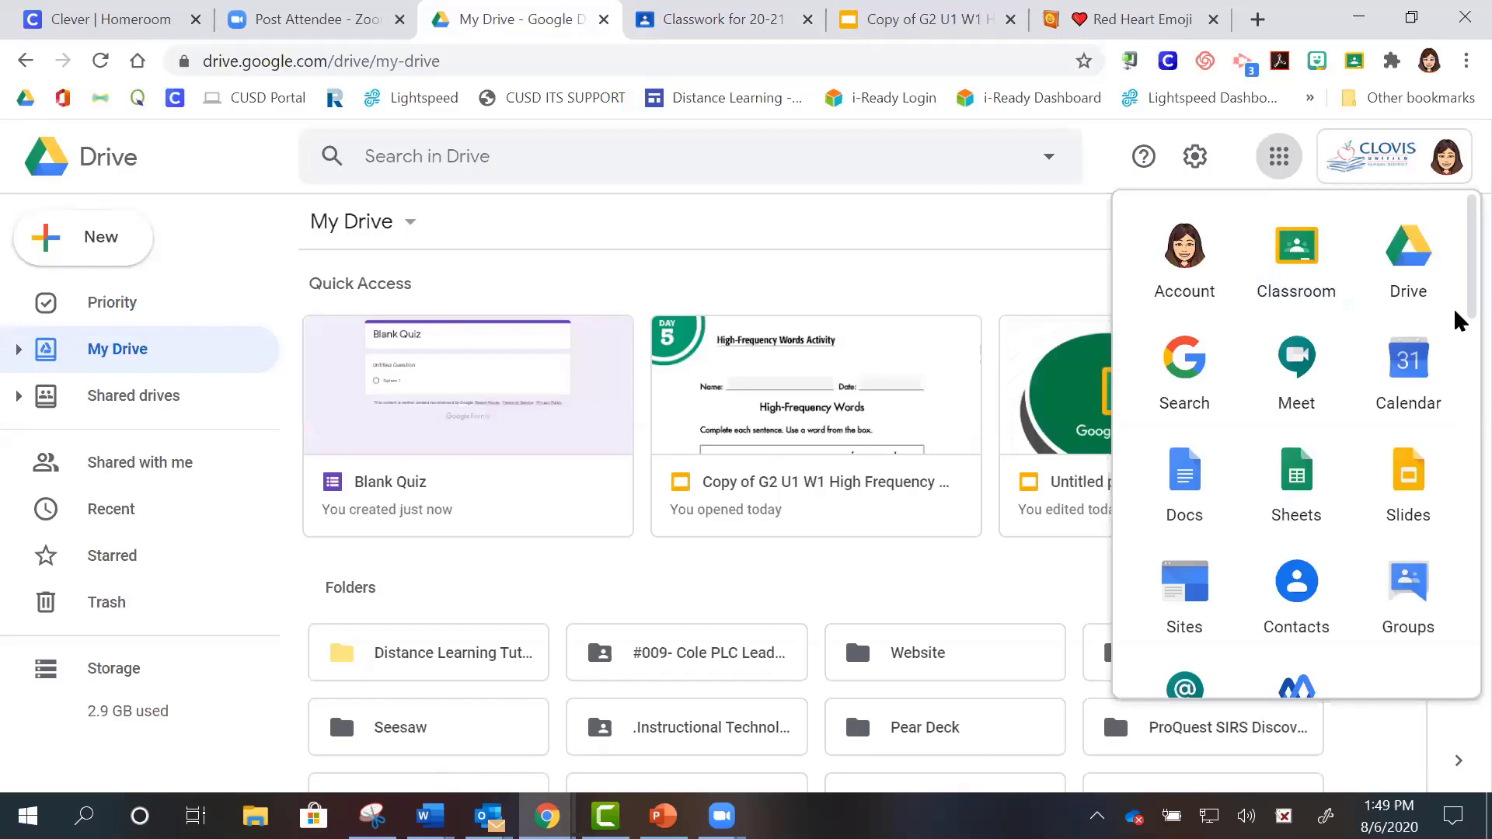
scroll(1459, 421, down, 5)
scroll(1457, 407, down, 2)
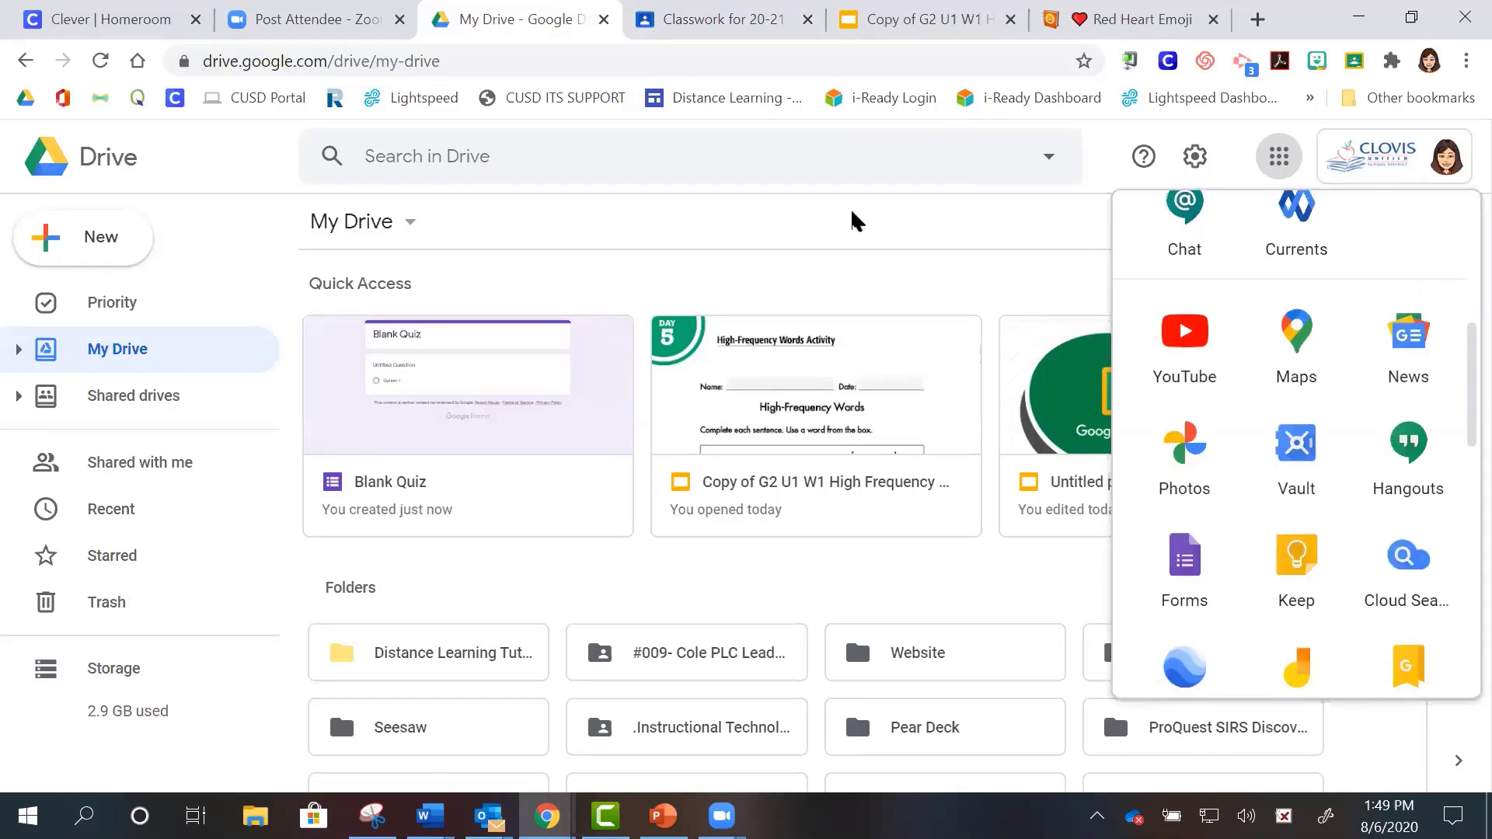
click(795, 26)
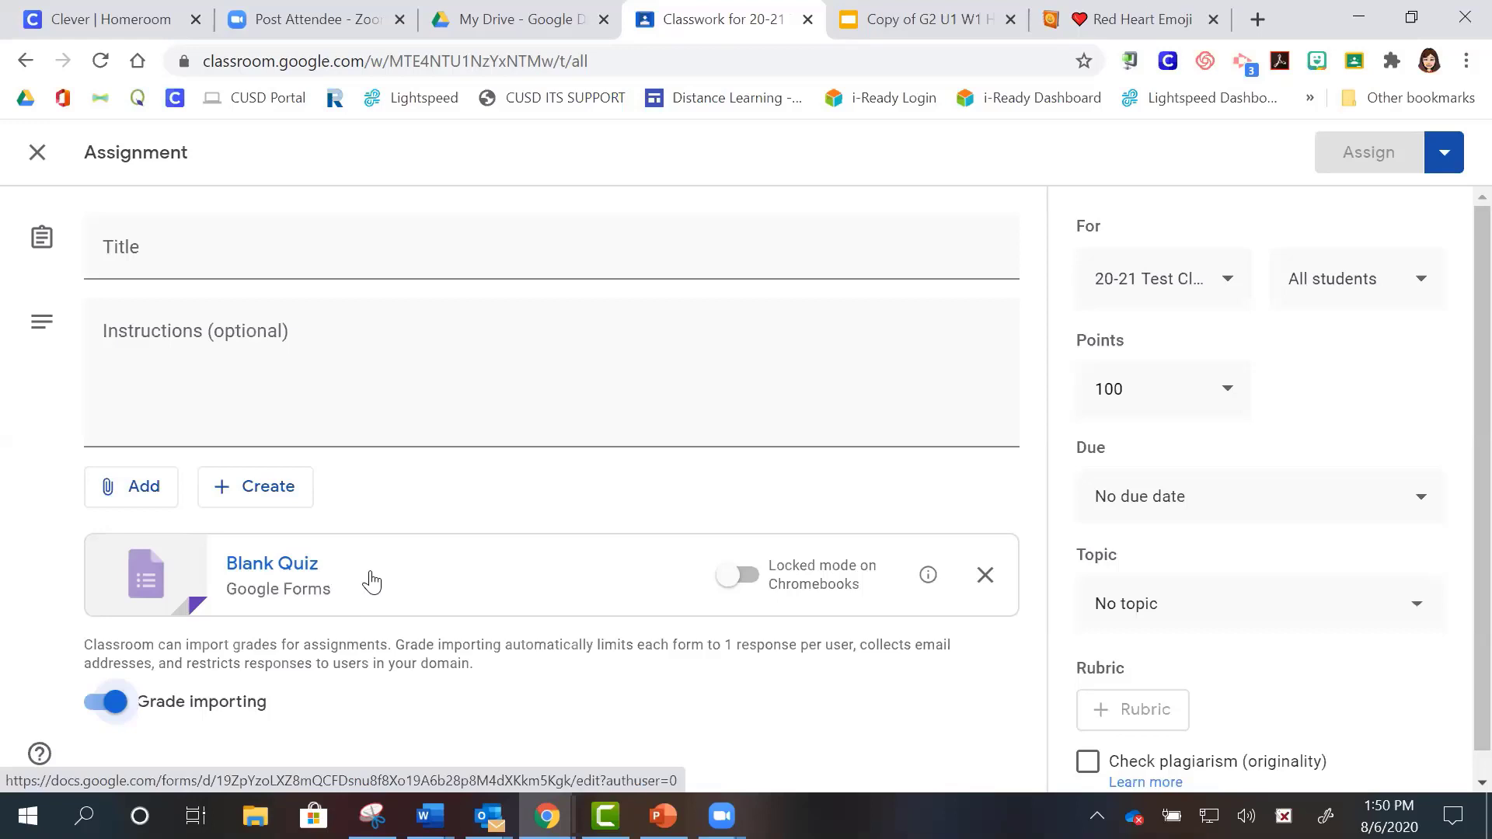
click(38, 153)
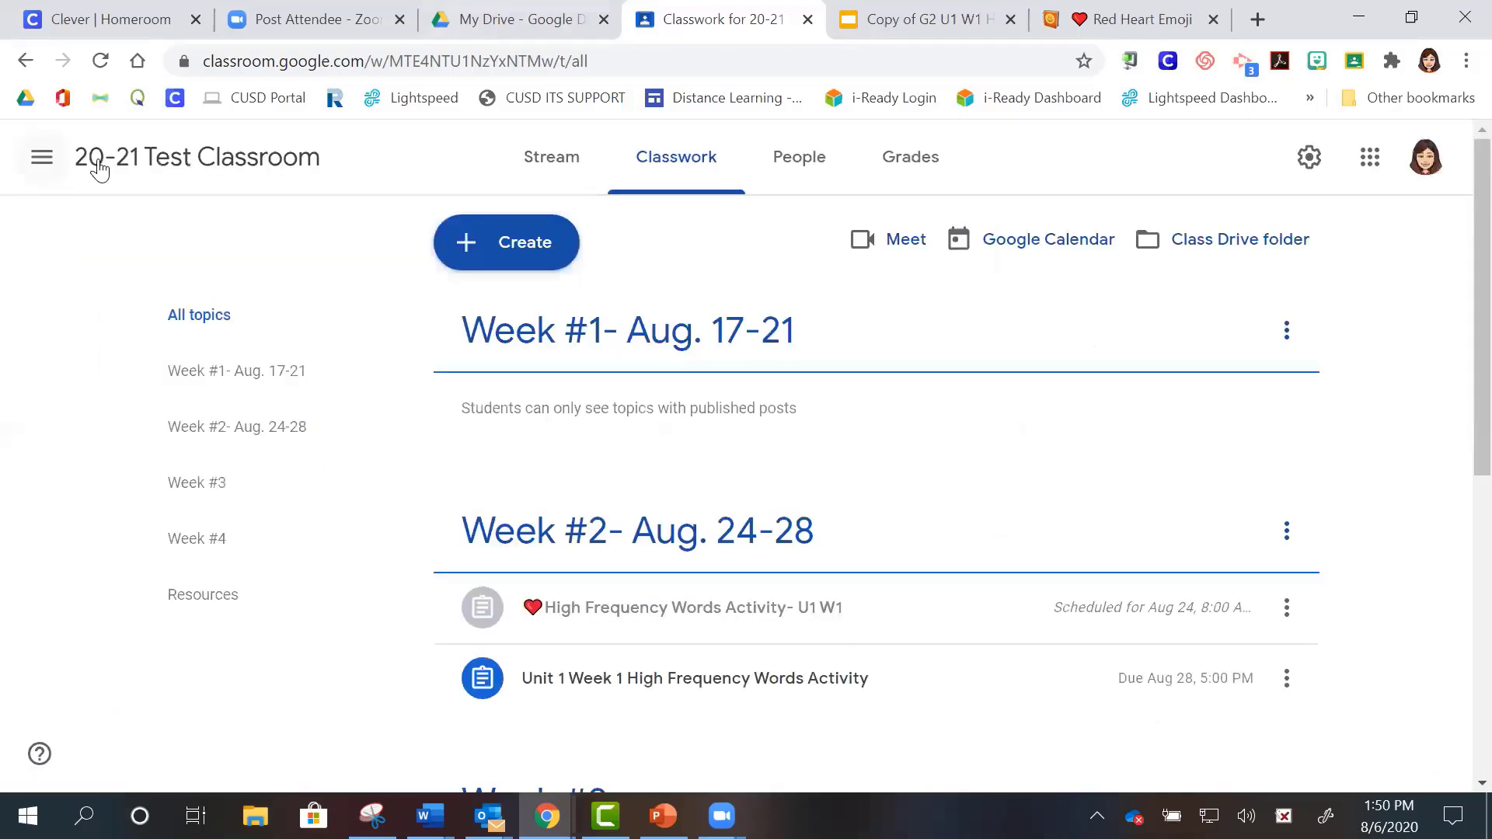
click(515, 247)
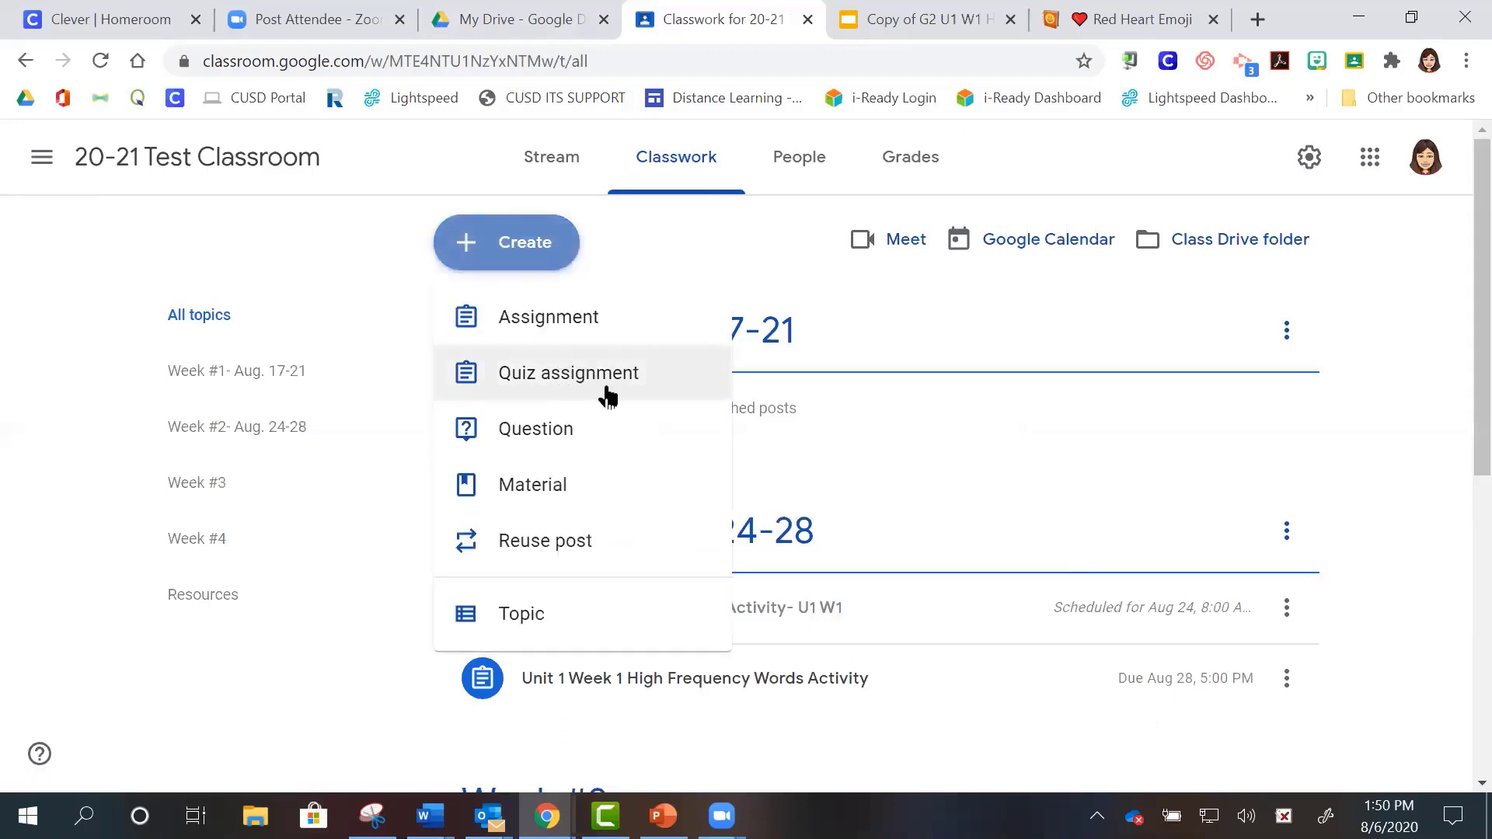
click(538, 438)
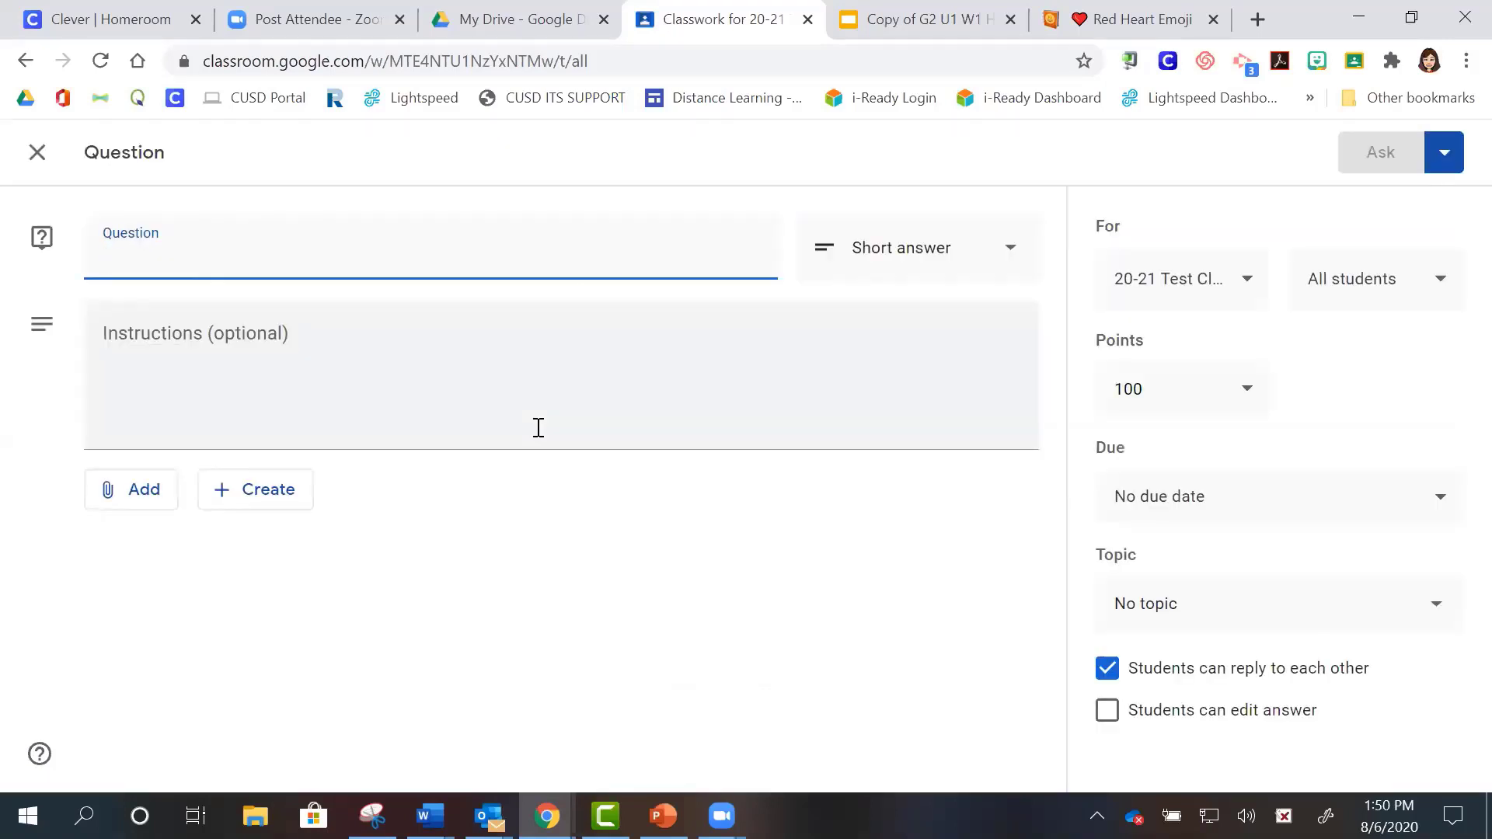
click(896, 264)
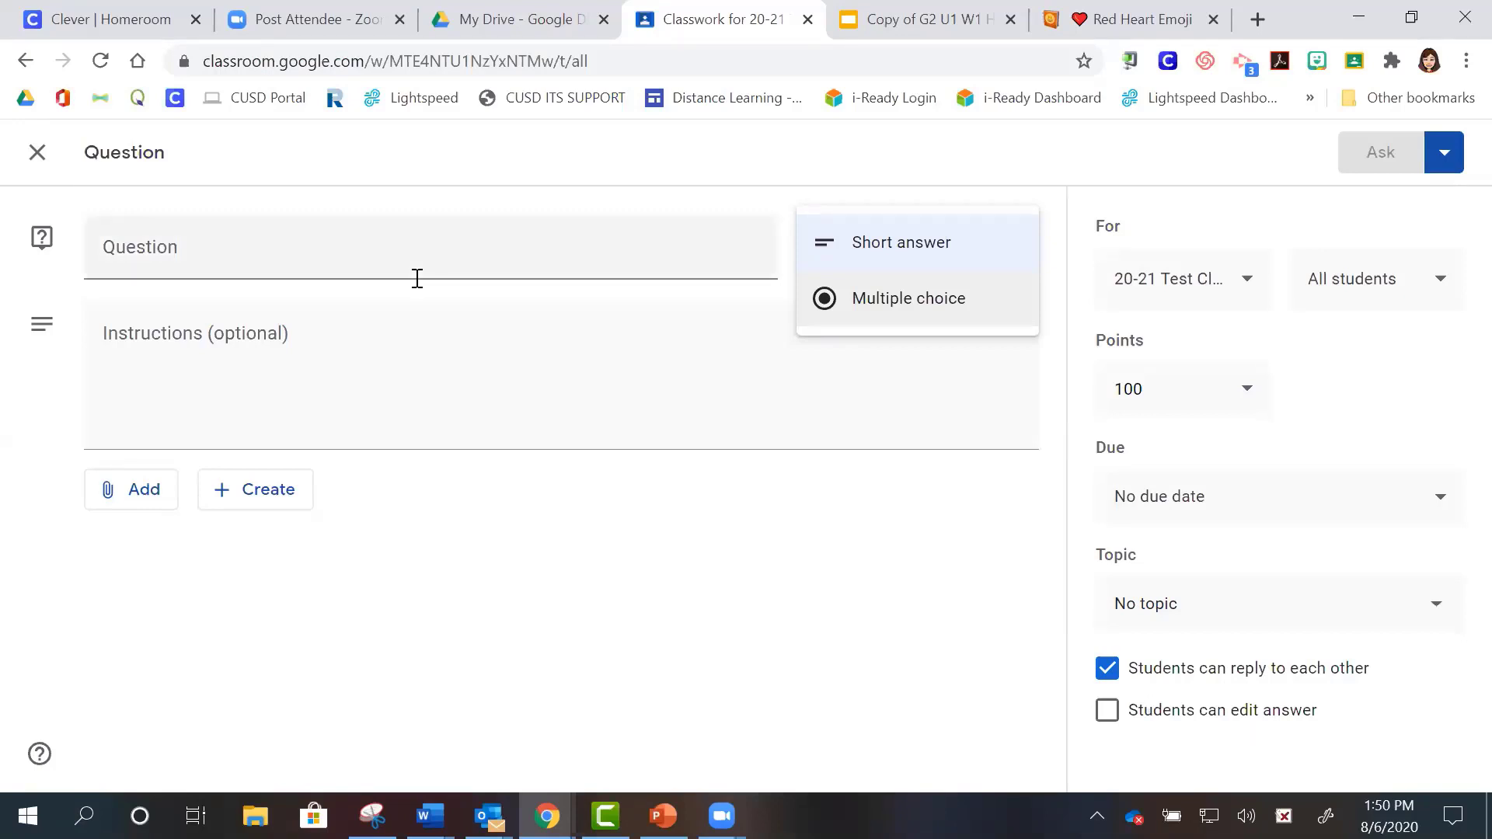
click(39, 163)
click(39, 164)
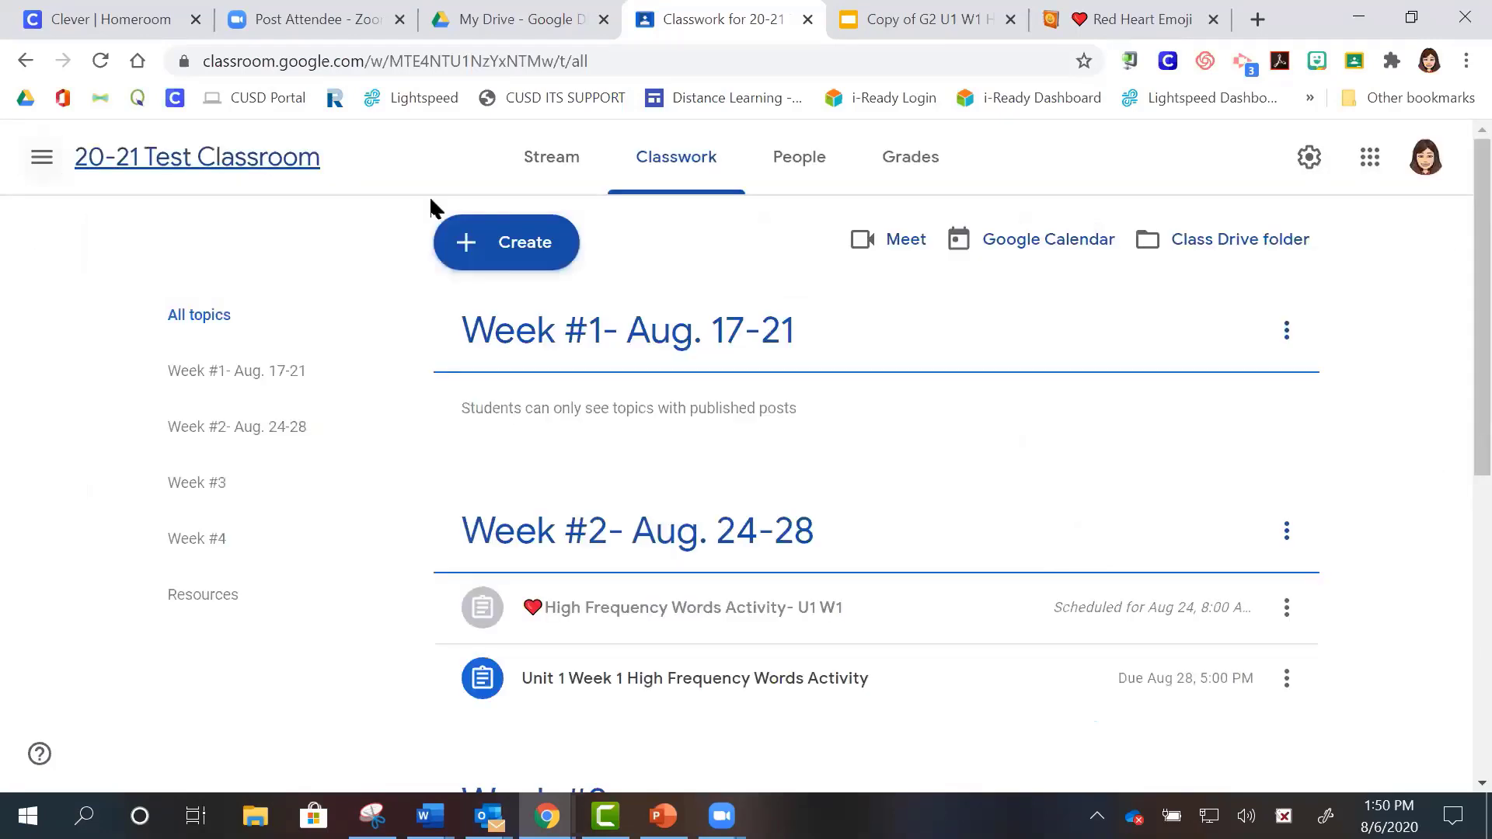
- Start a Question post, close it without posting, and reopen the Create menu
click(490, 252)
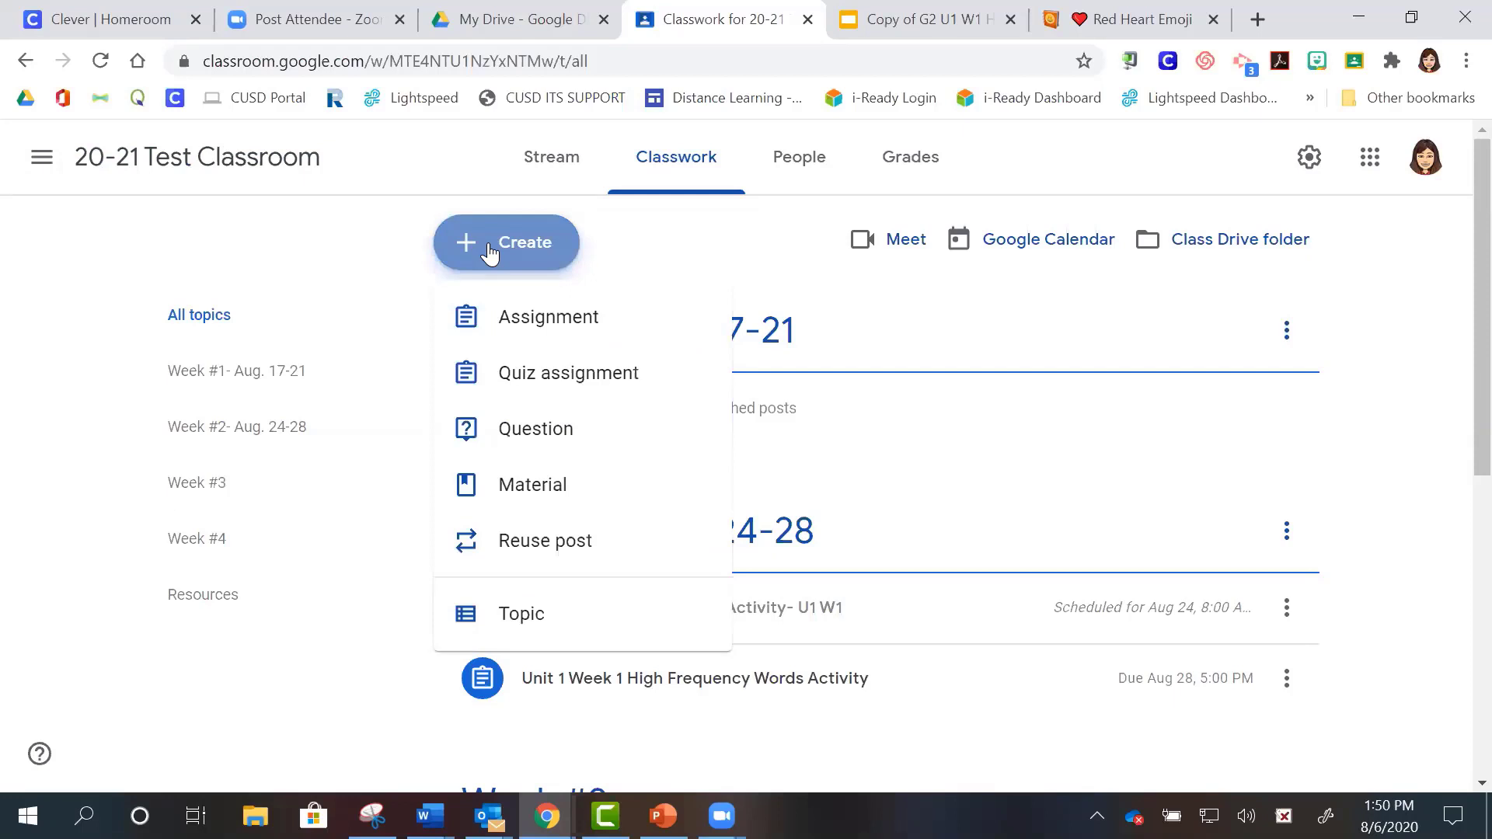
click(573, 433)
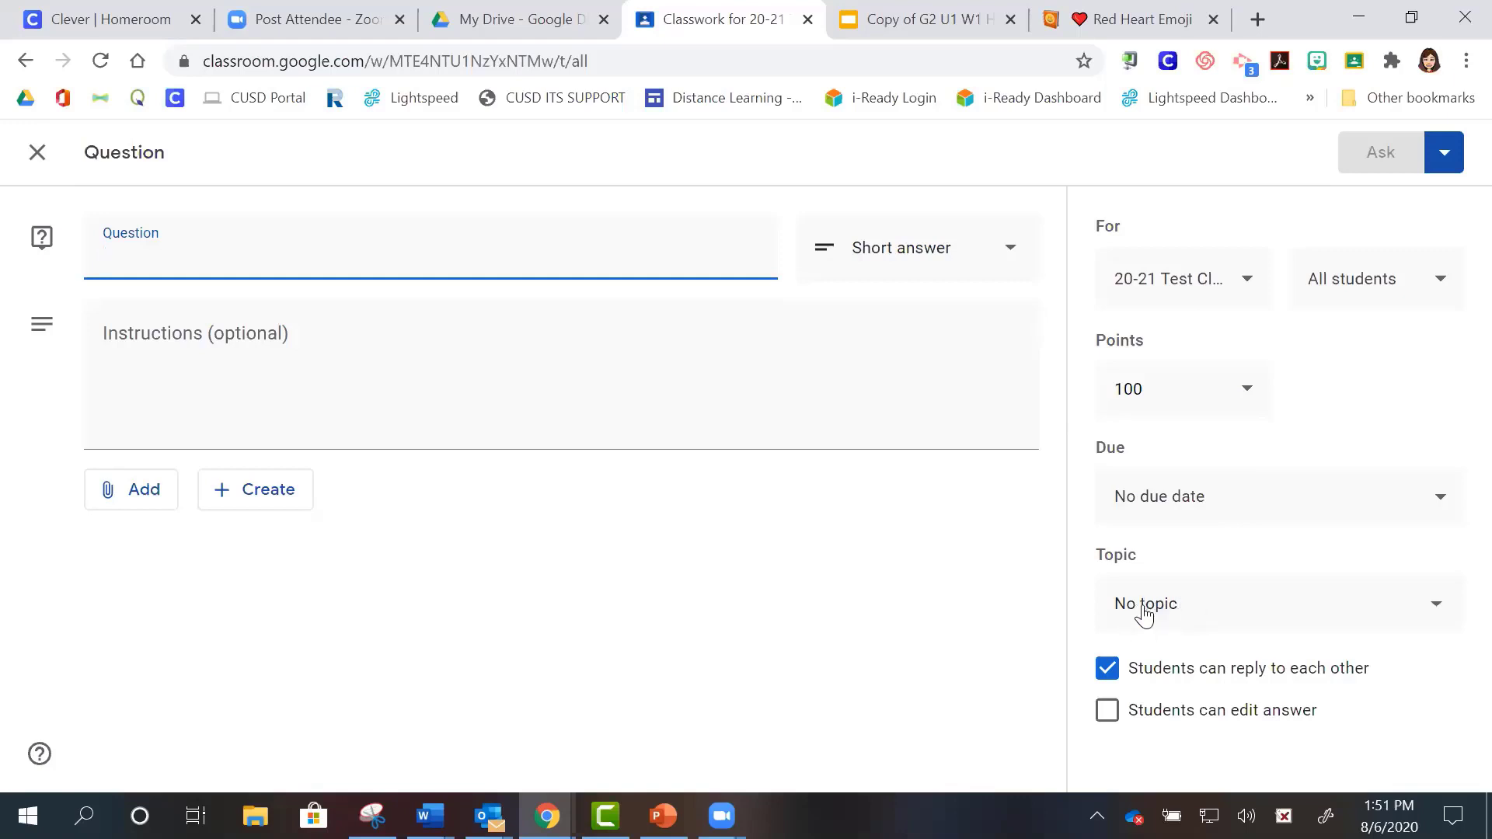
click(36, 153)
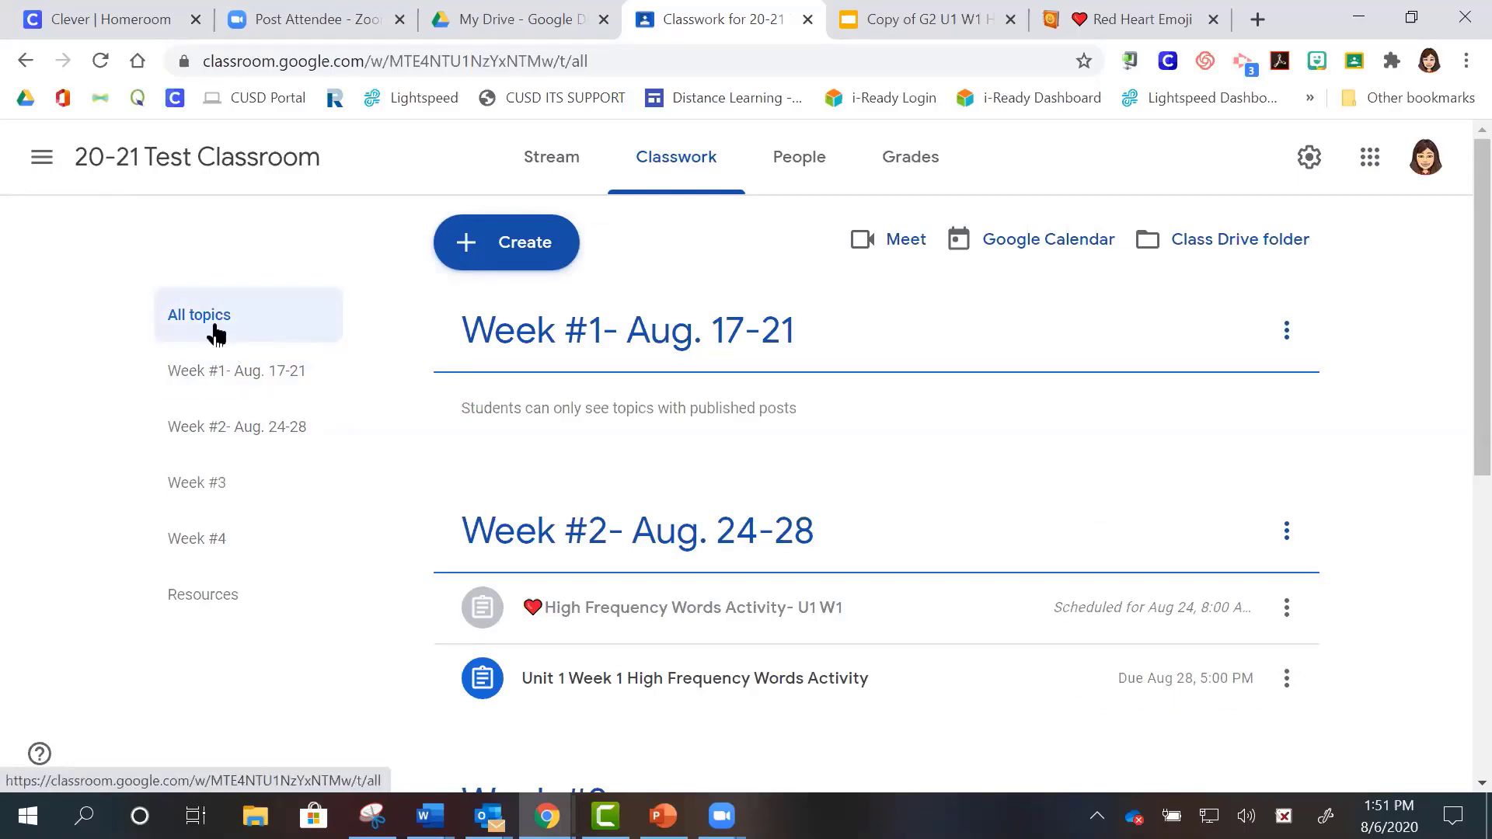
click(539, 256)
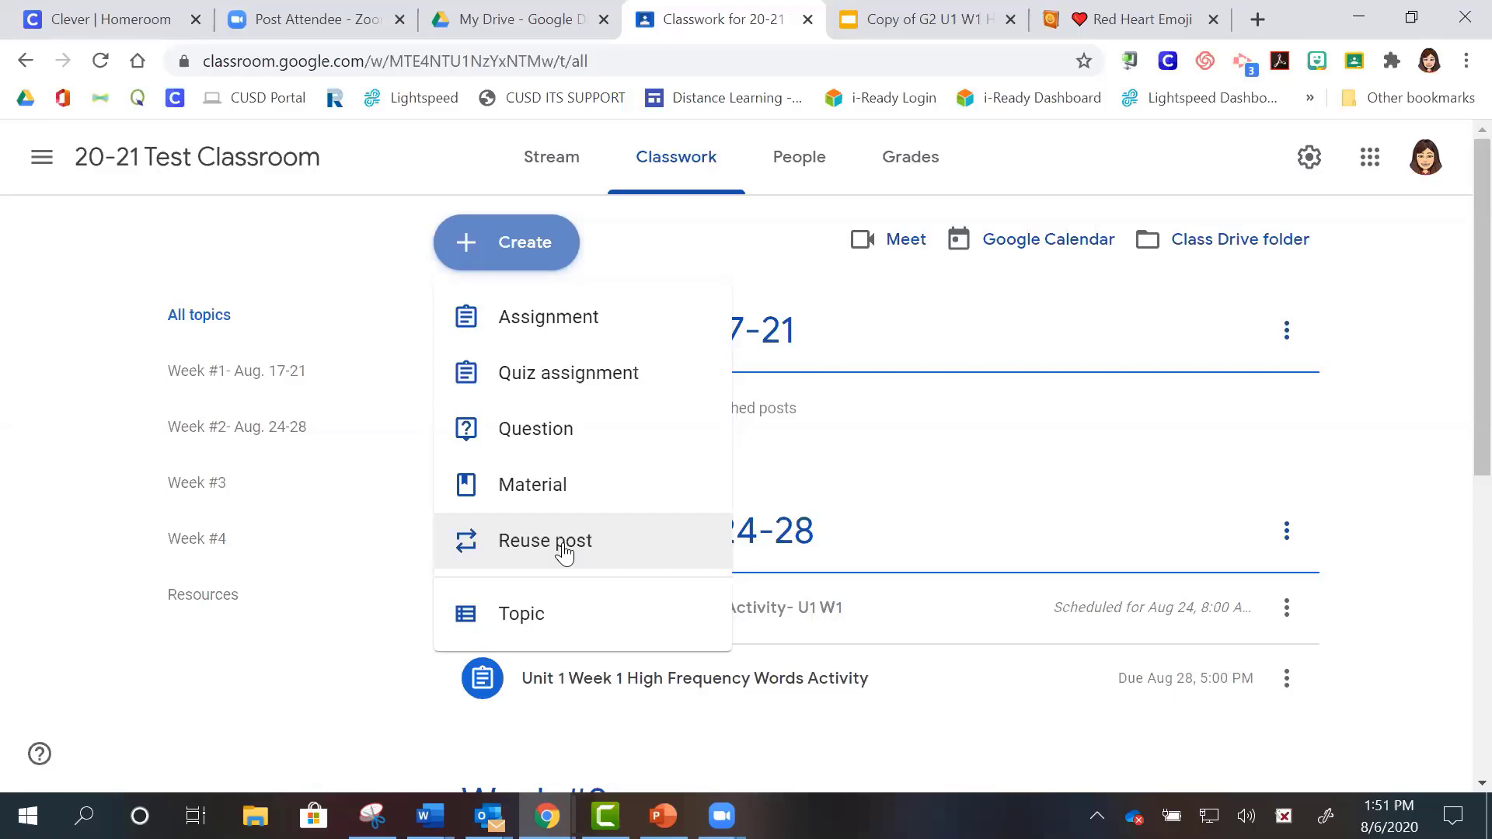
- Reuse the 'math chart' post from 20-21 Test Classroom after briefly browsing the Frazer class
click(564, 554)
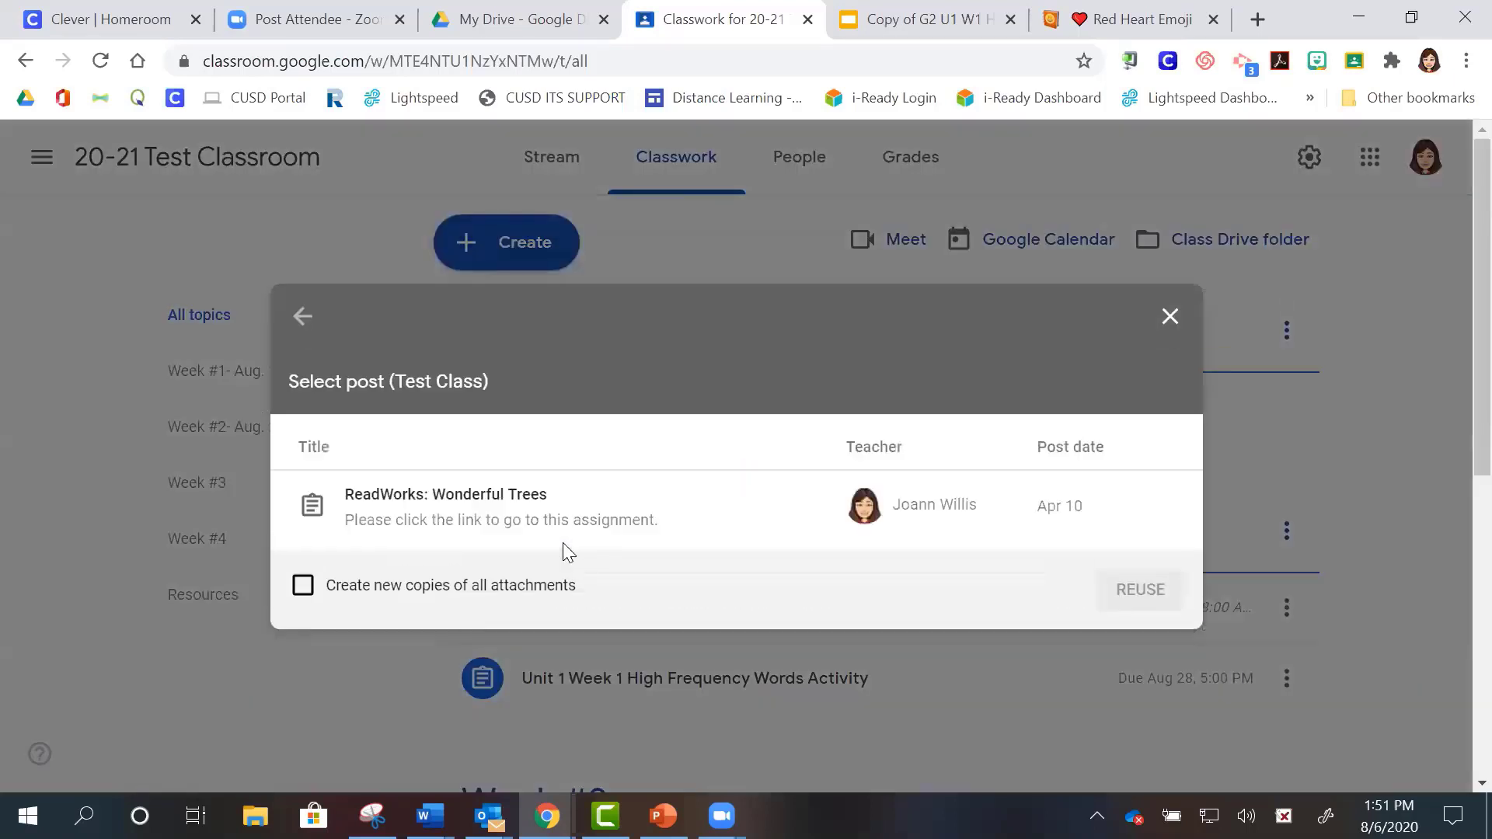
click(301, 315)
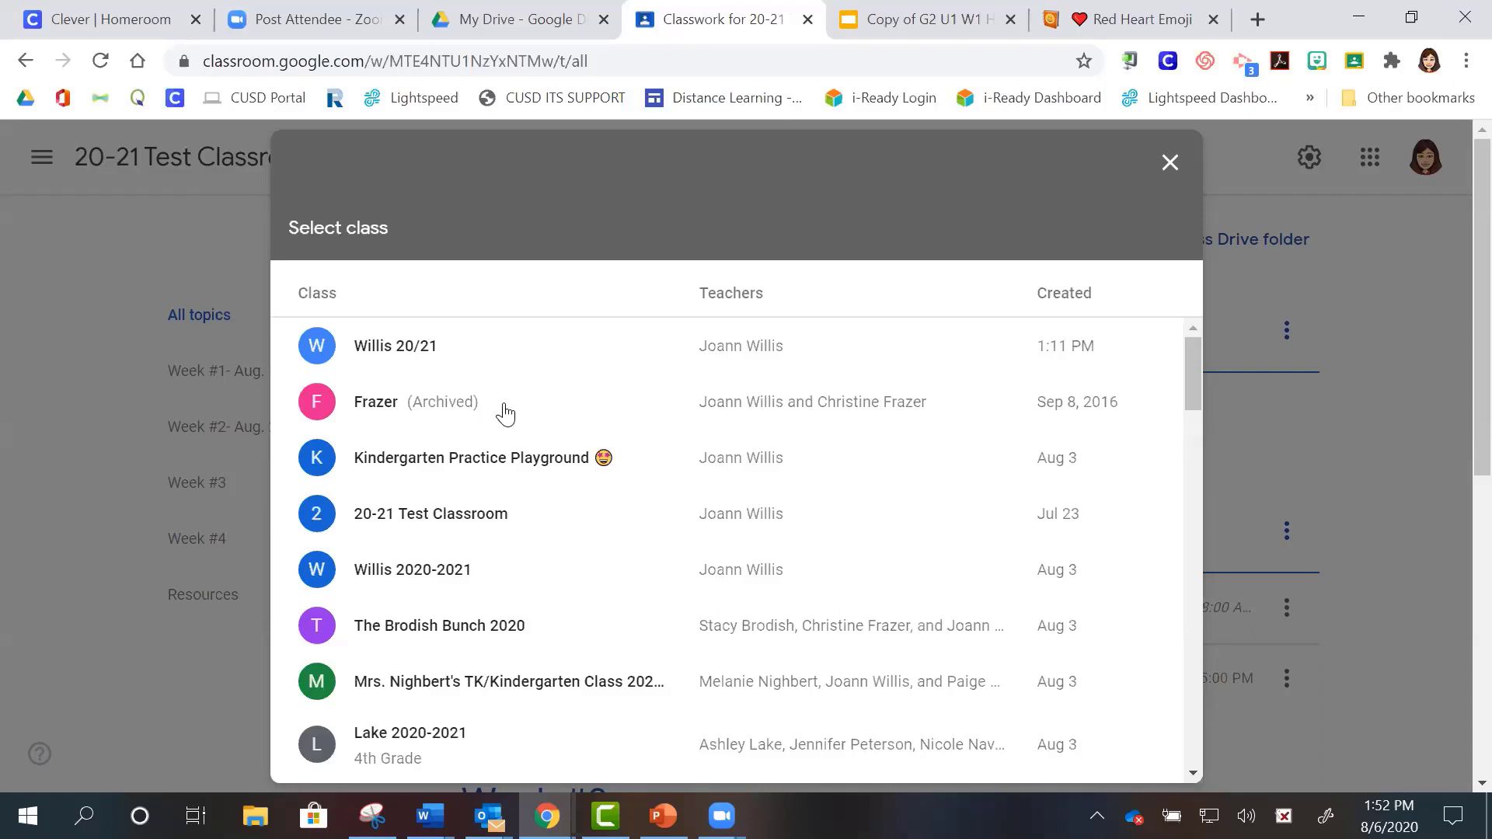
click(505, 414)
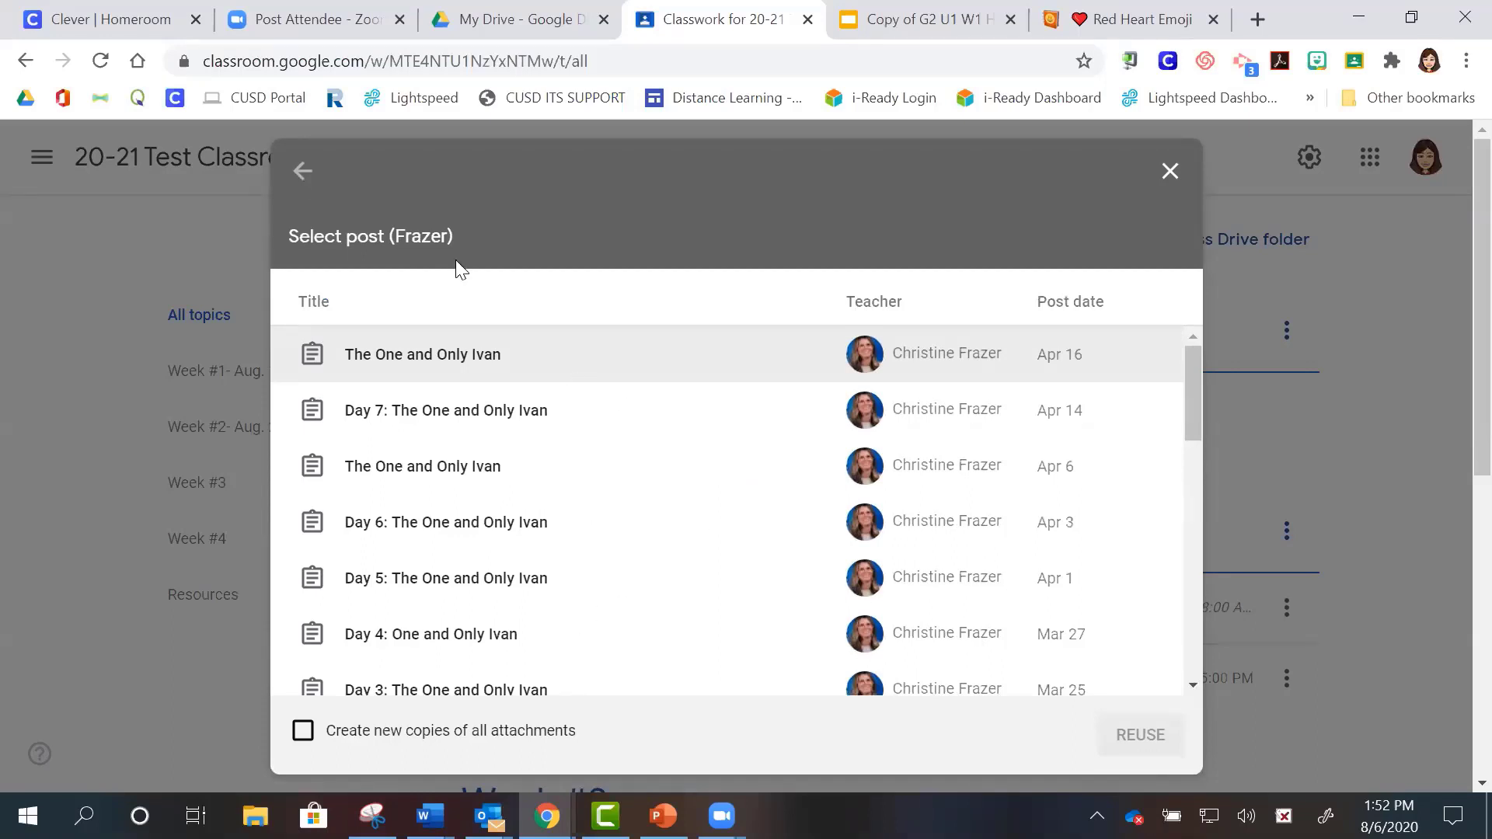
click(303, 169)
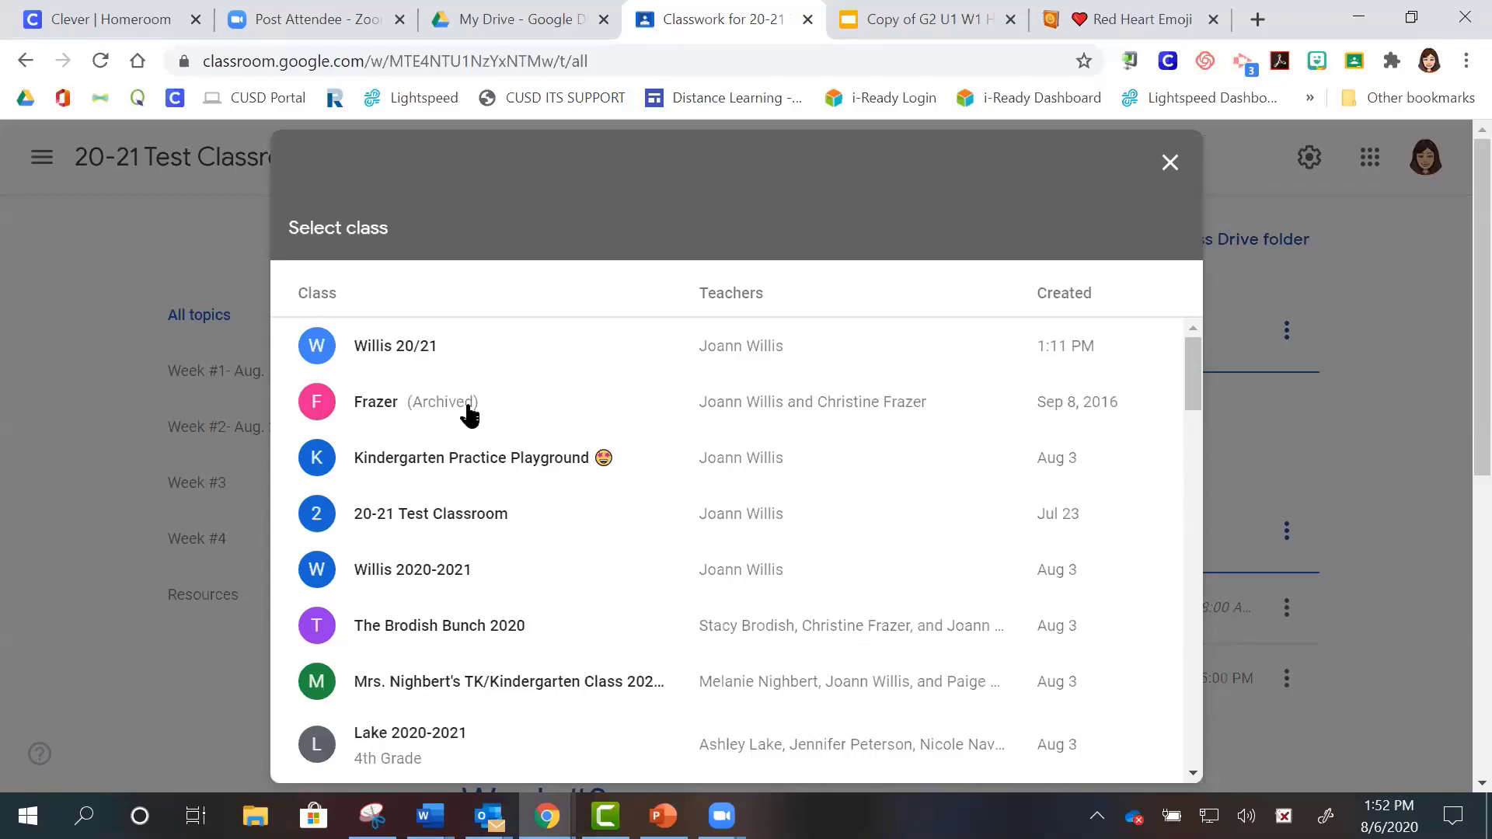
click(442, 516)
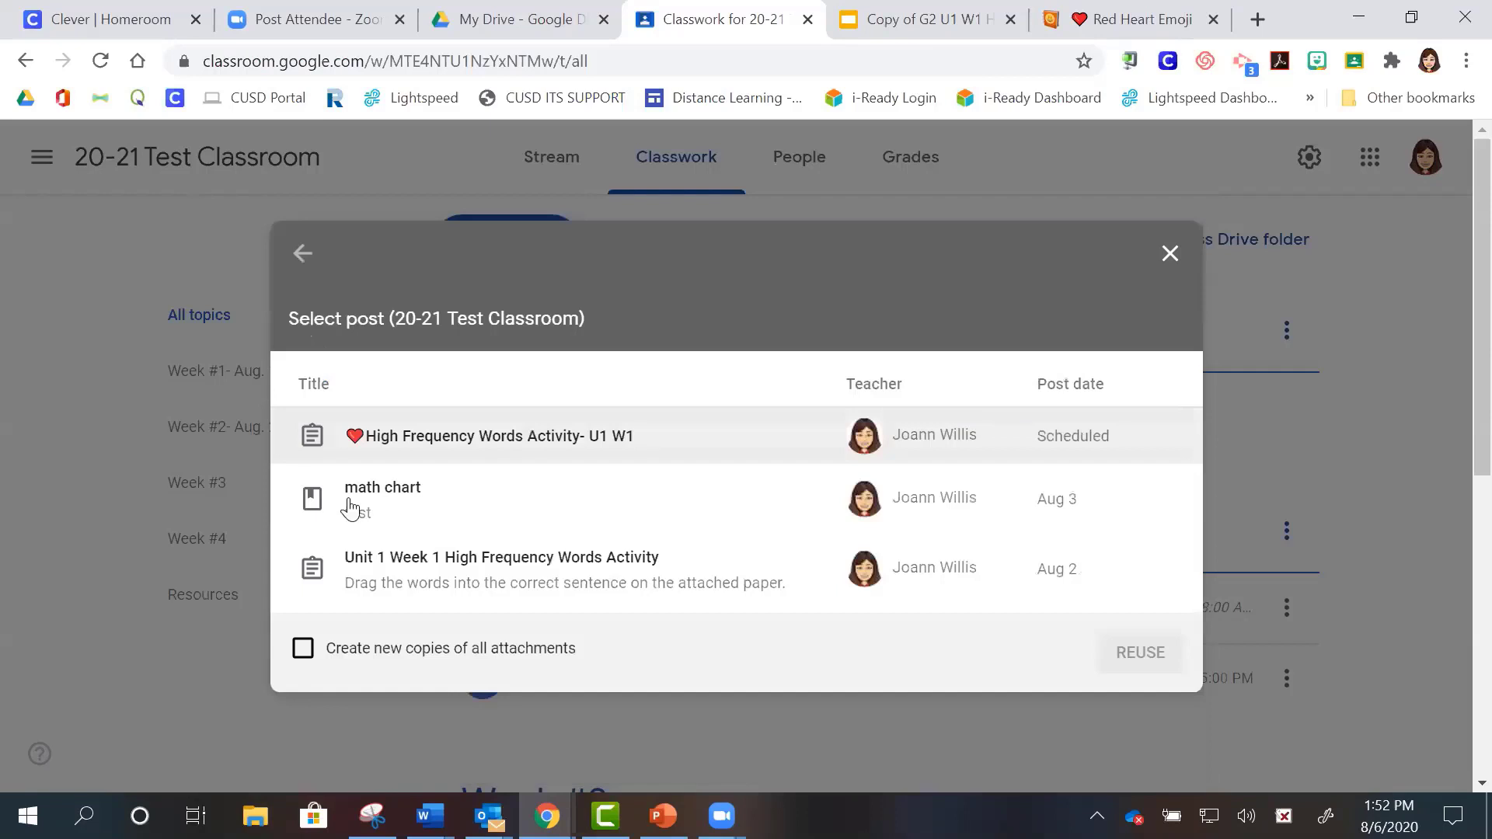
click(394, 514)
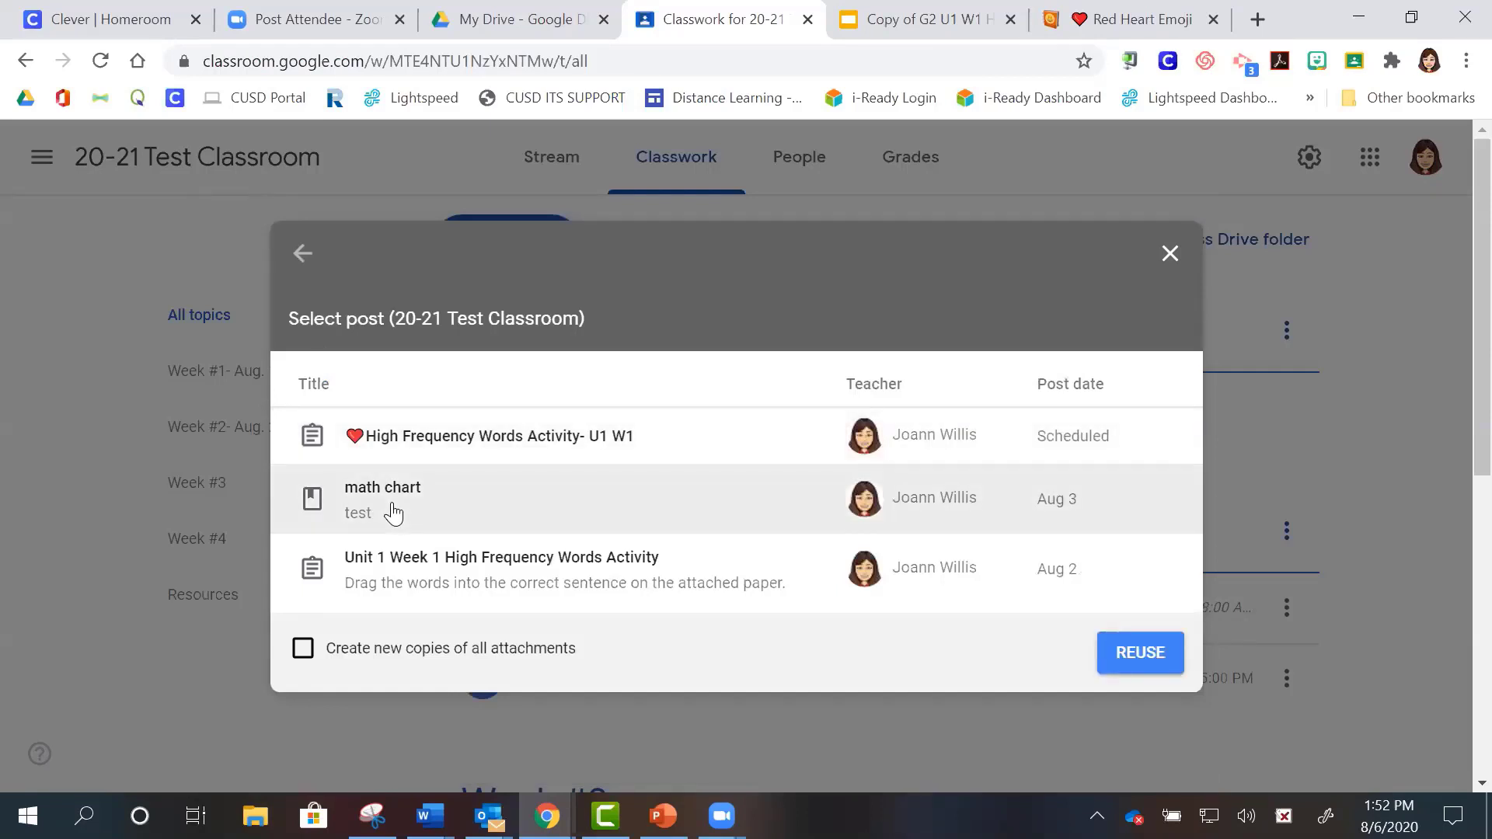
click(1139, 656)
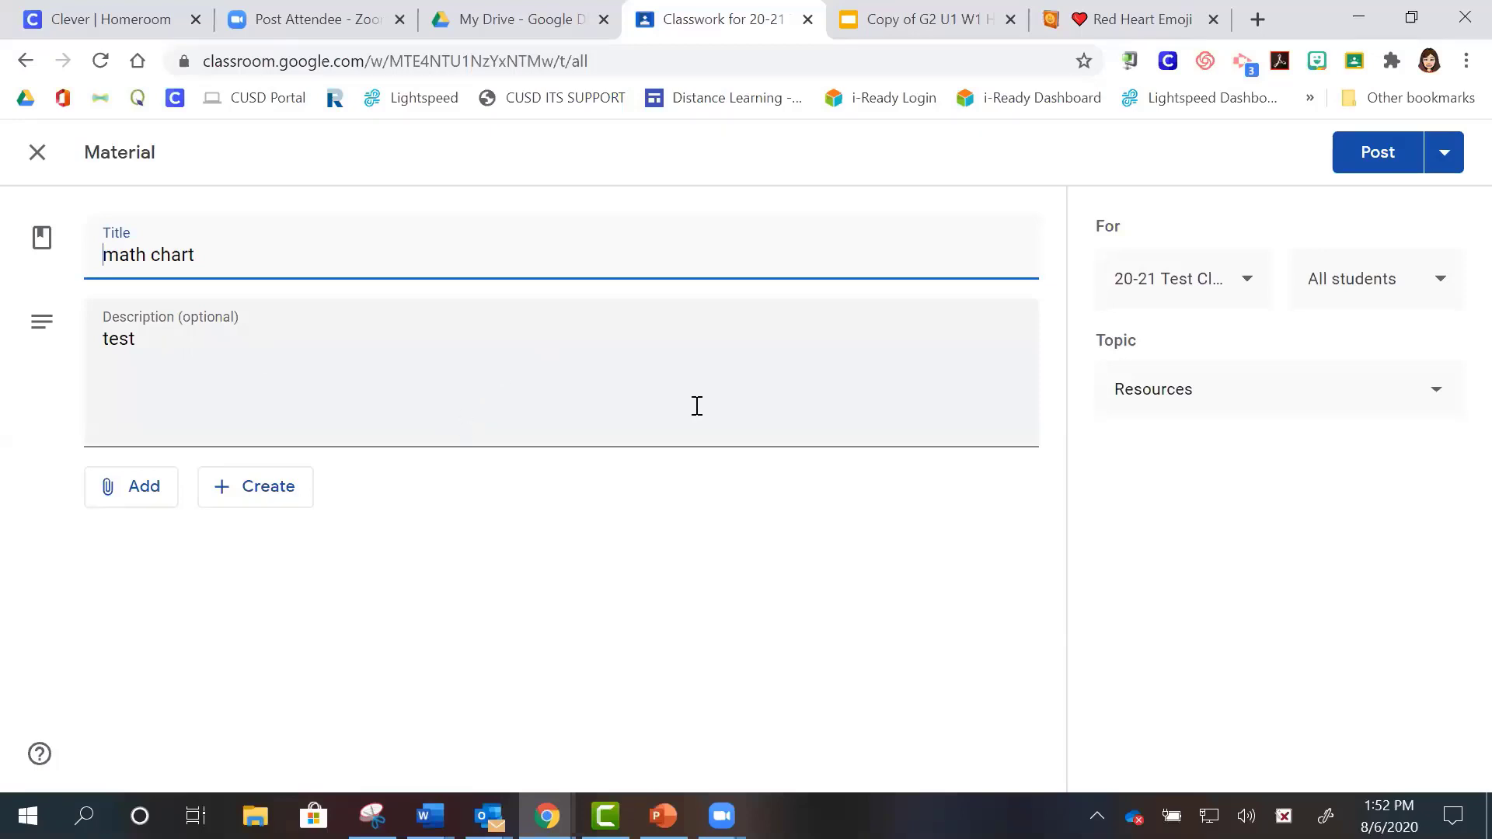
click(1218, 403)
click(1218, 401)
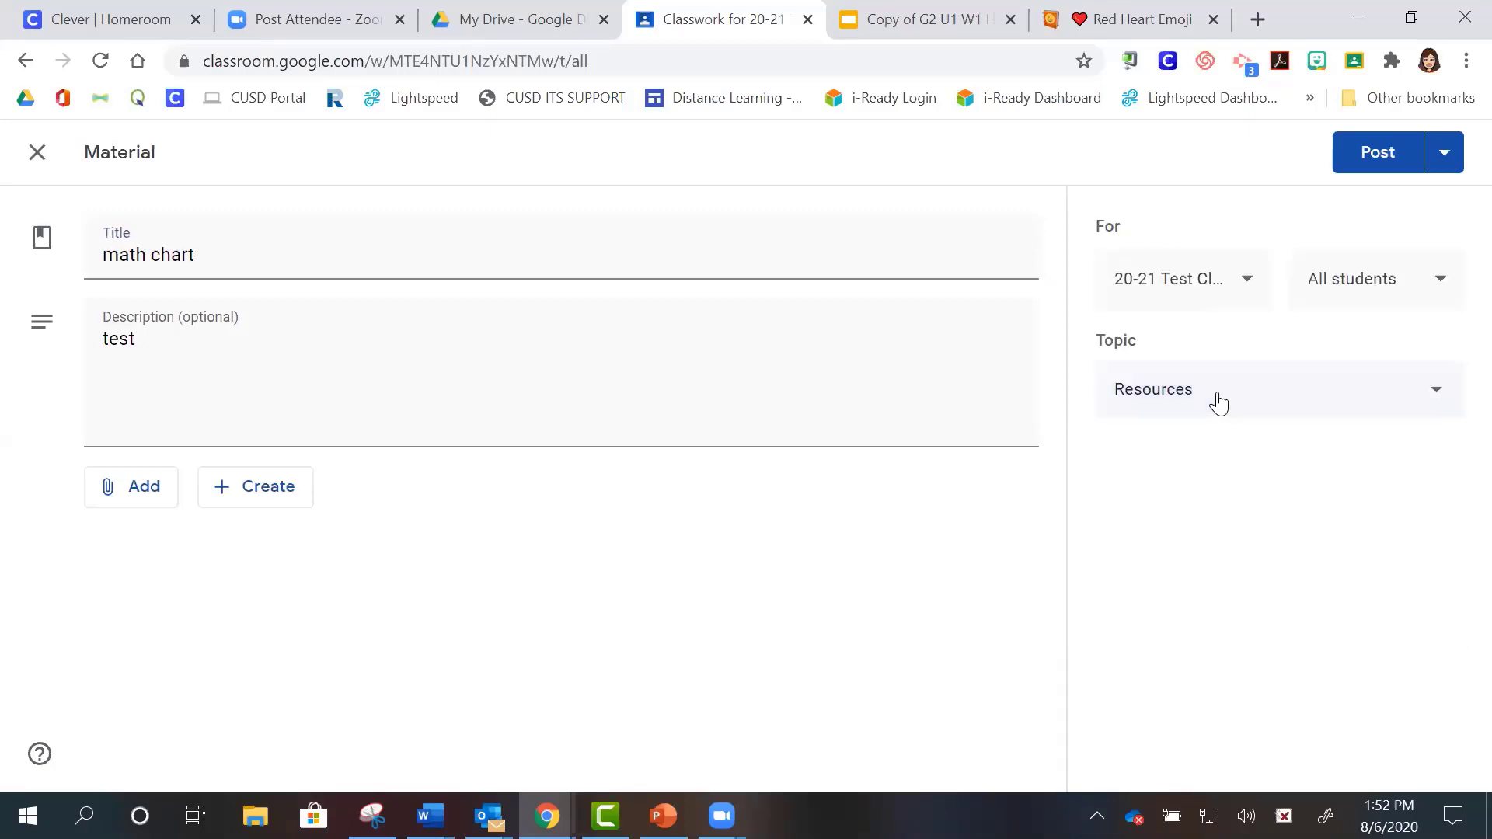
click(1210, 404)
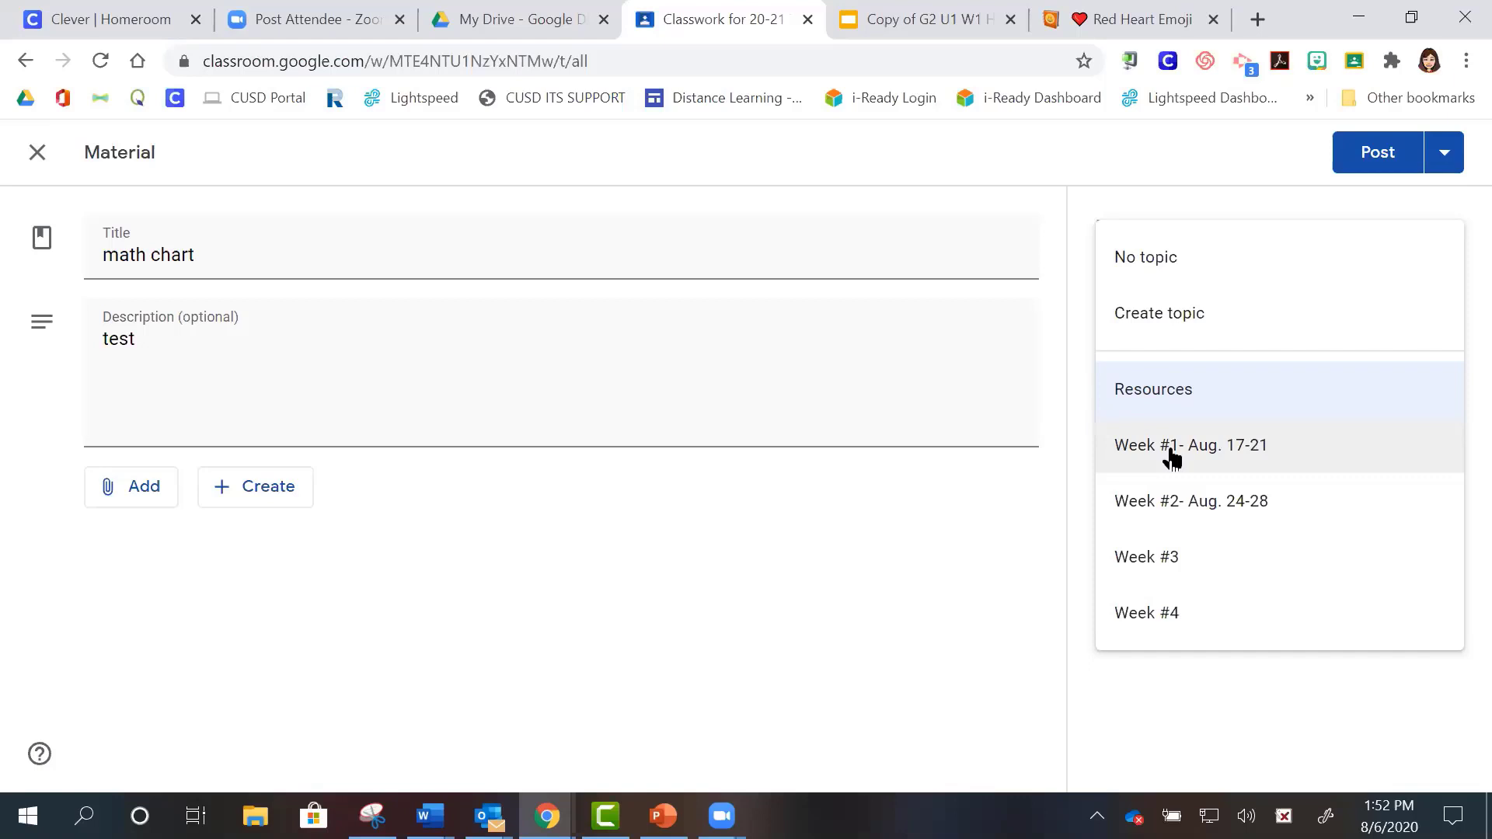
click(1171, 455)
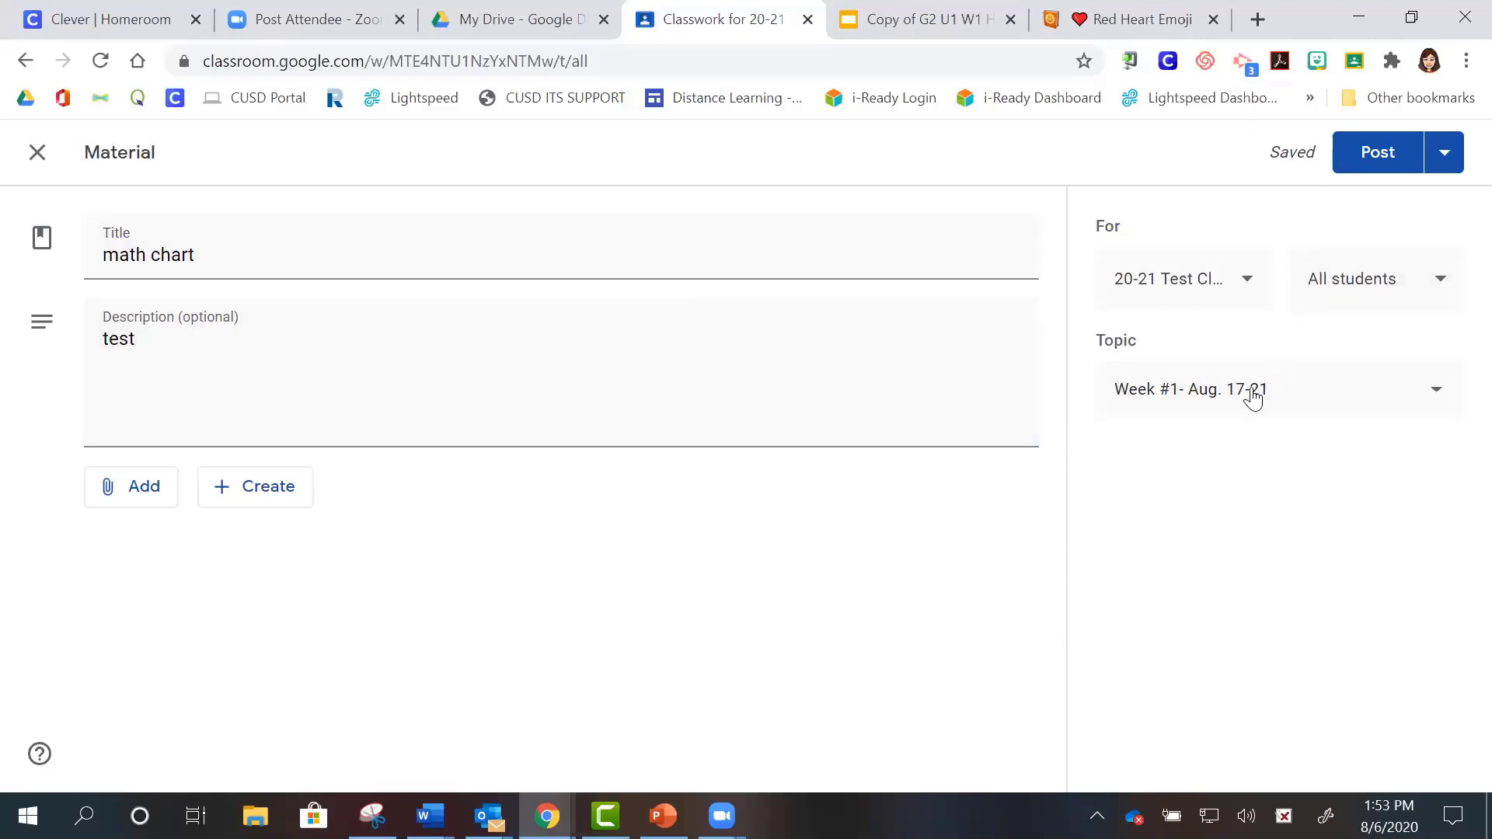
click(1379, 154)
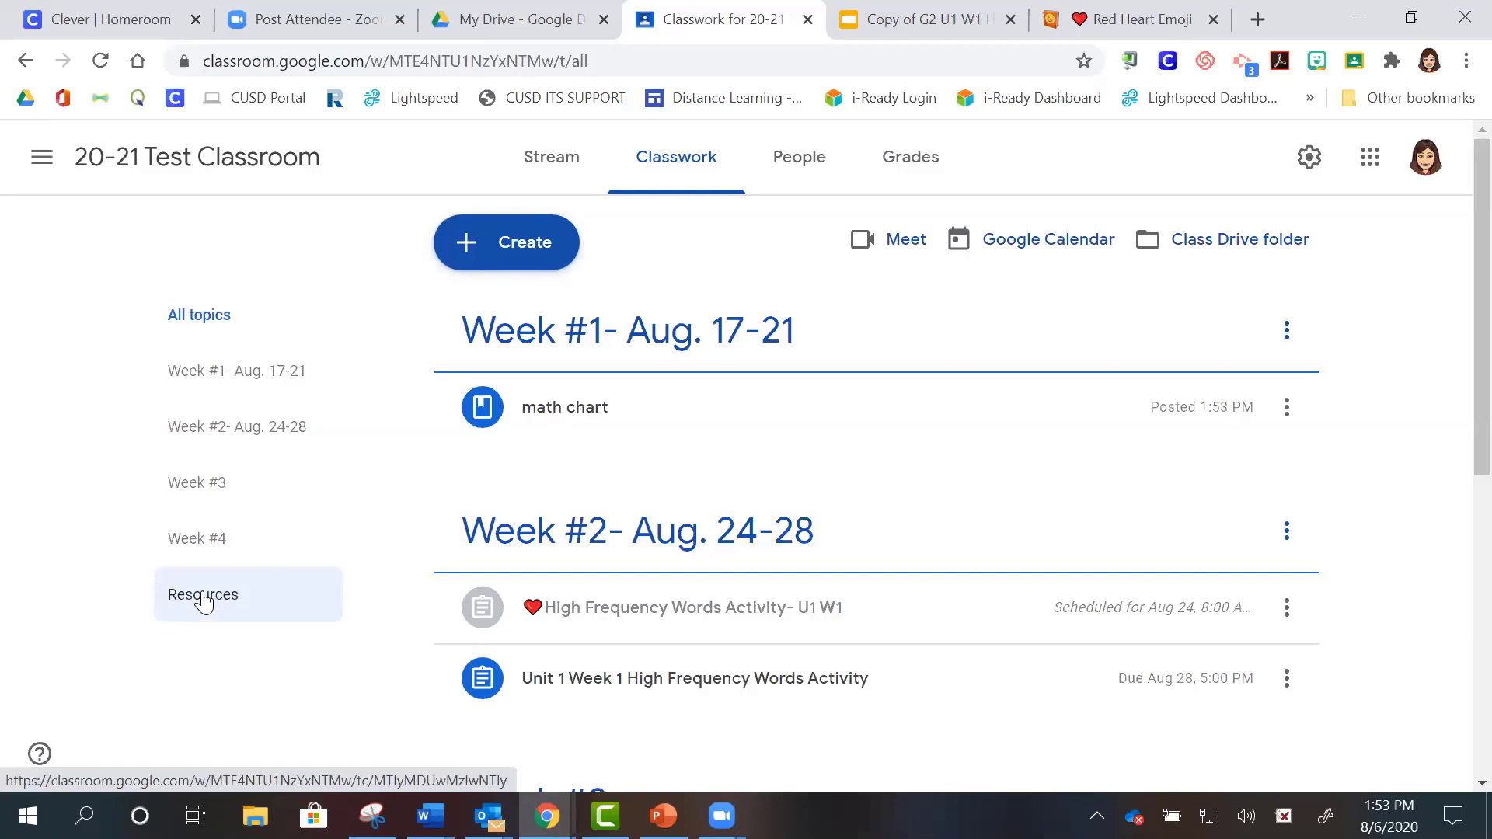
click(518, 266)
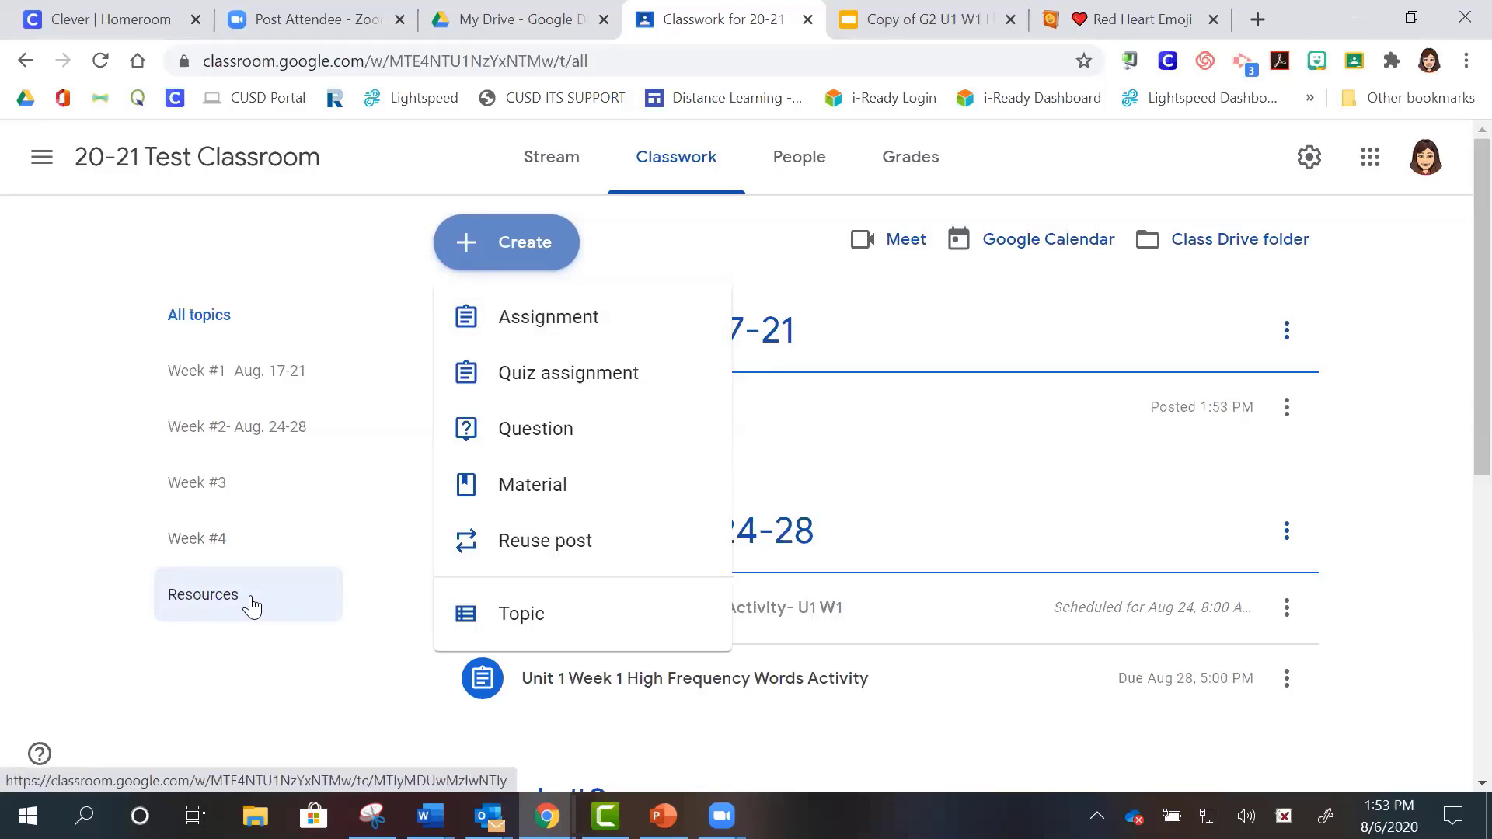
click(544, 165)
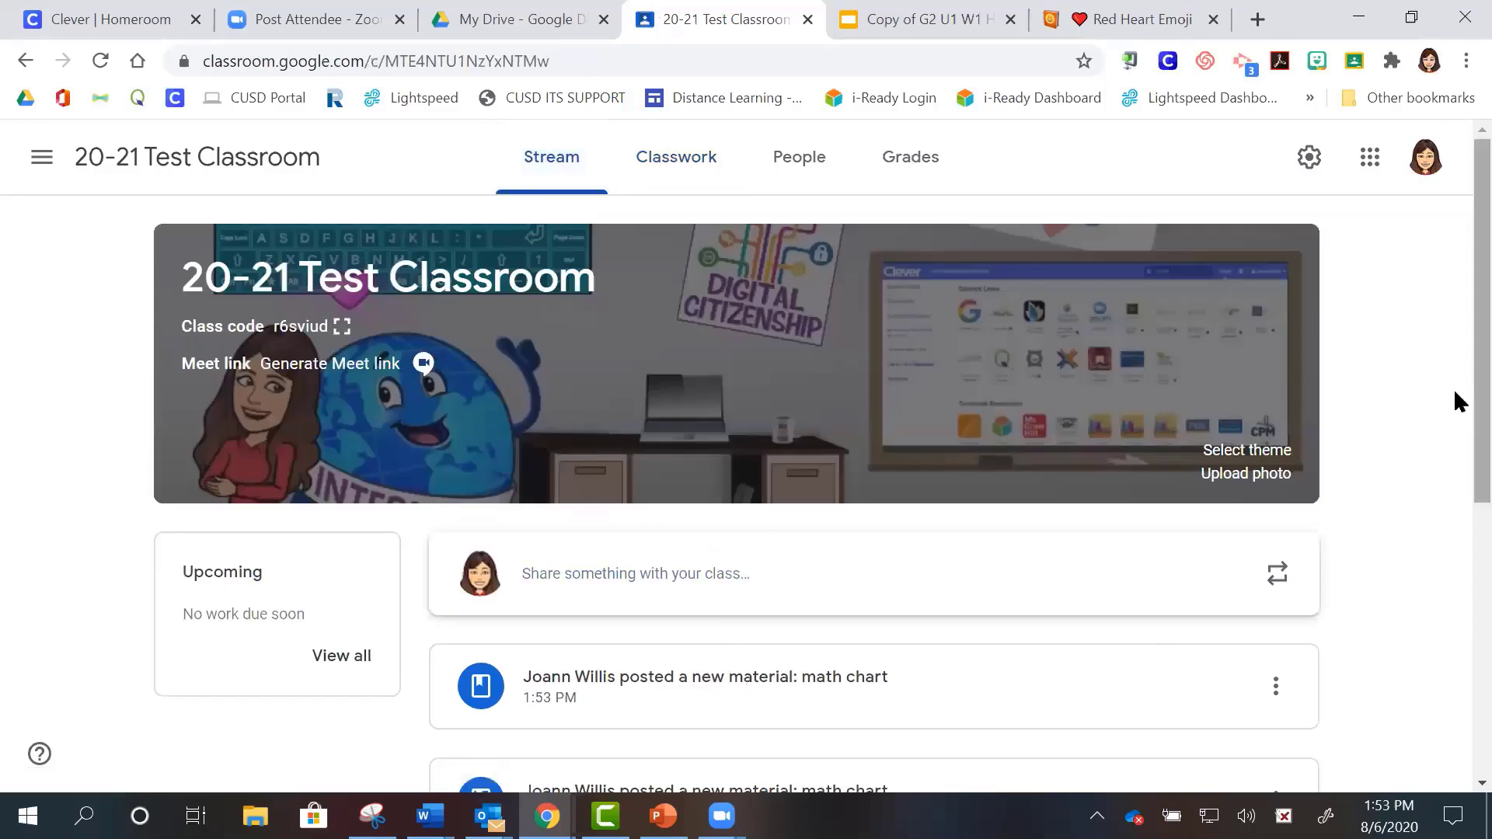
scroll(1455, 435, down, 1)
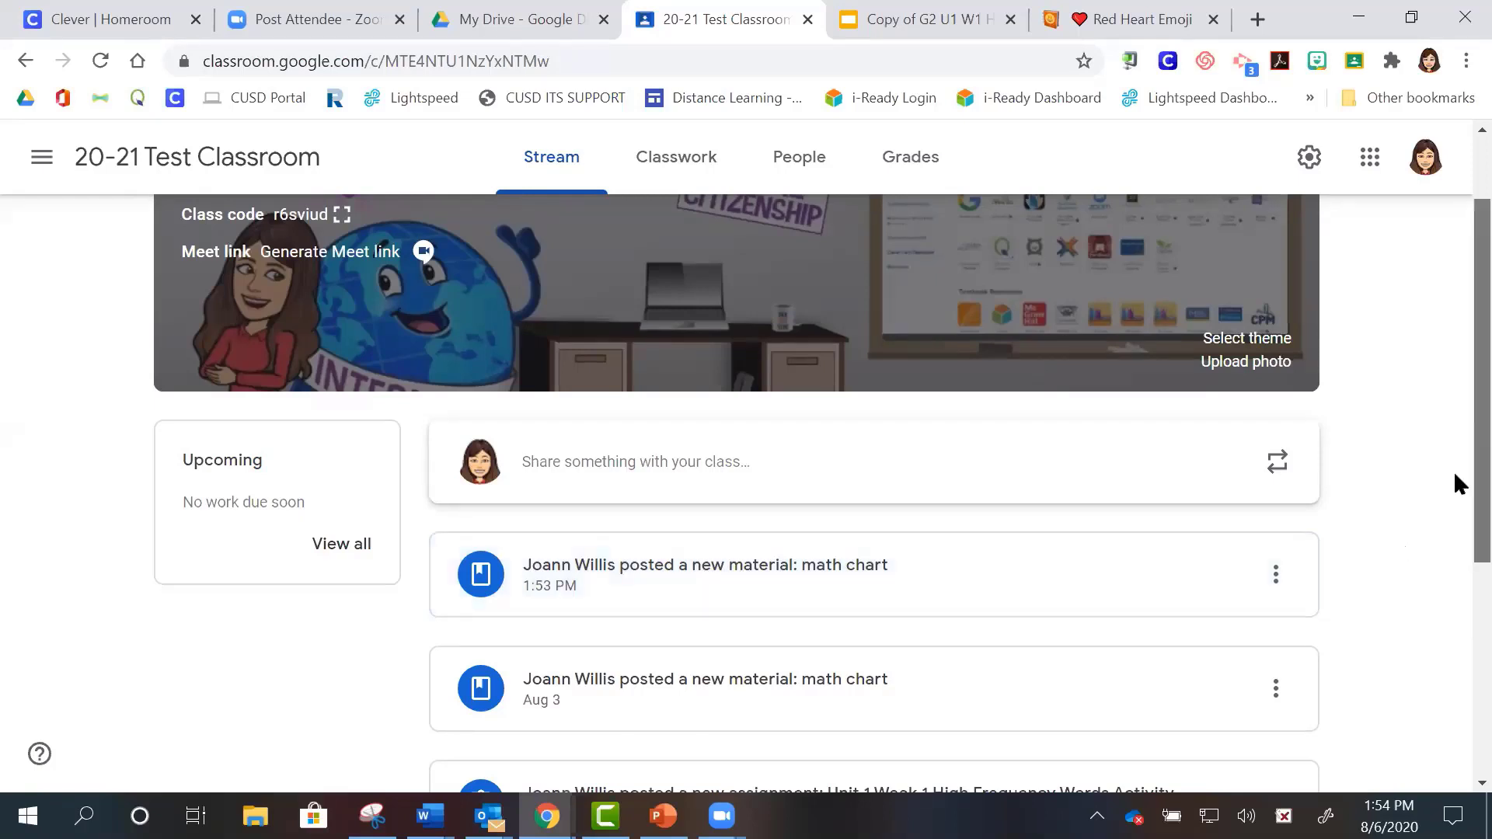
scroll(1453, 435, up, 3)
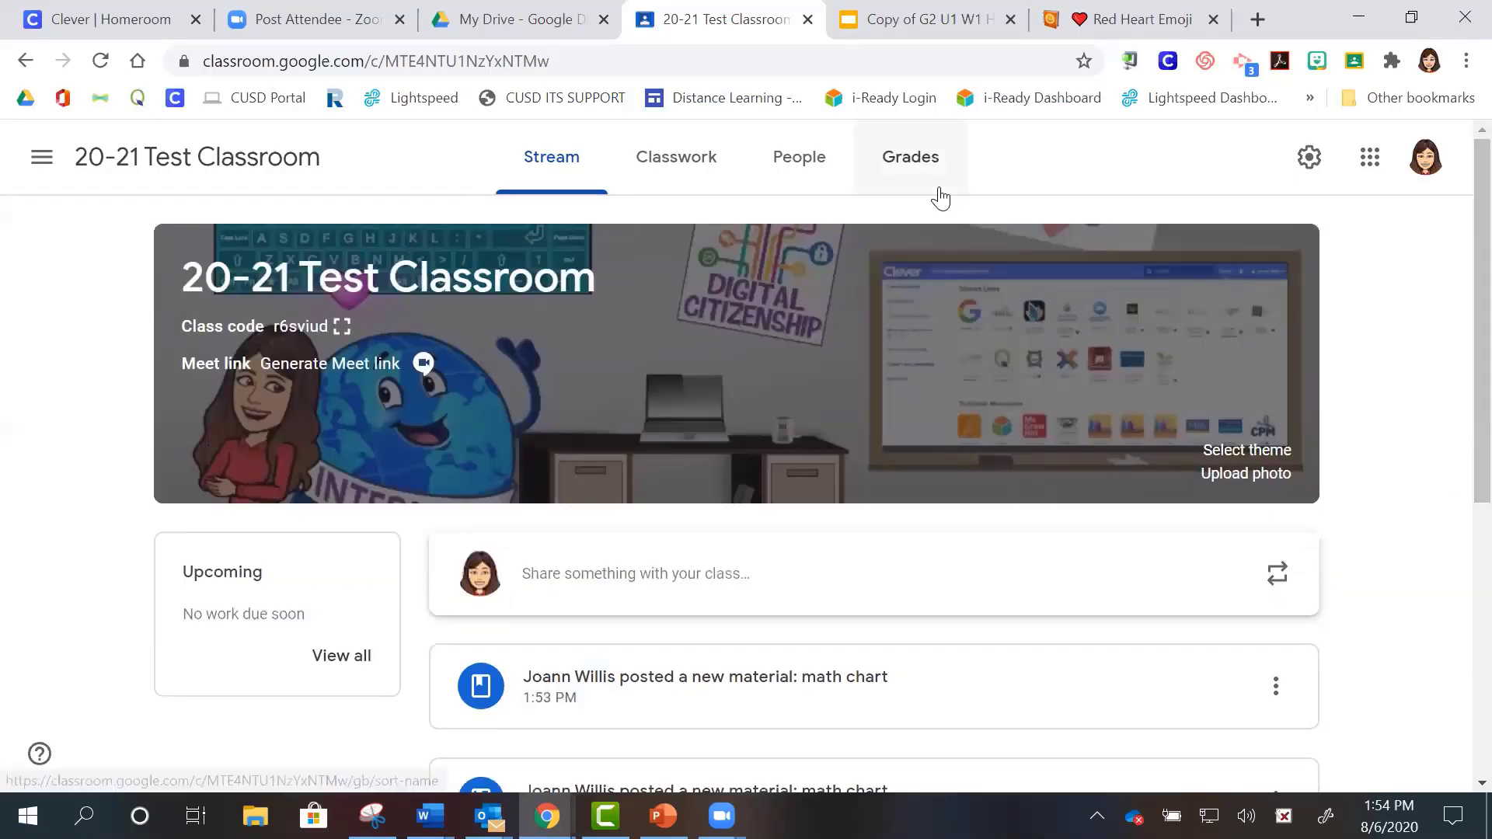
click(696, 172)
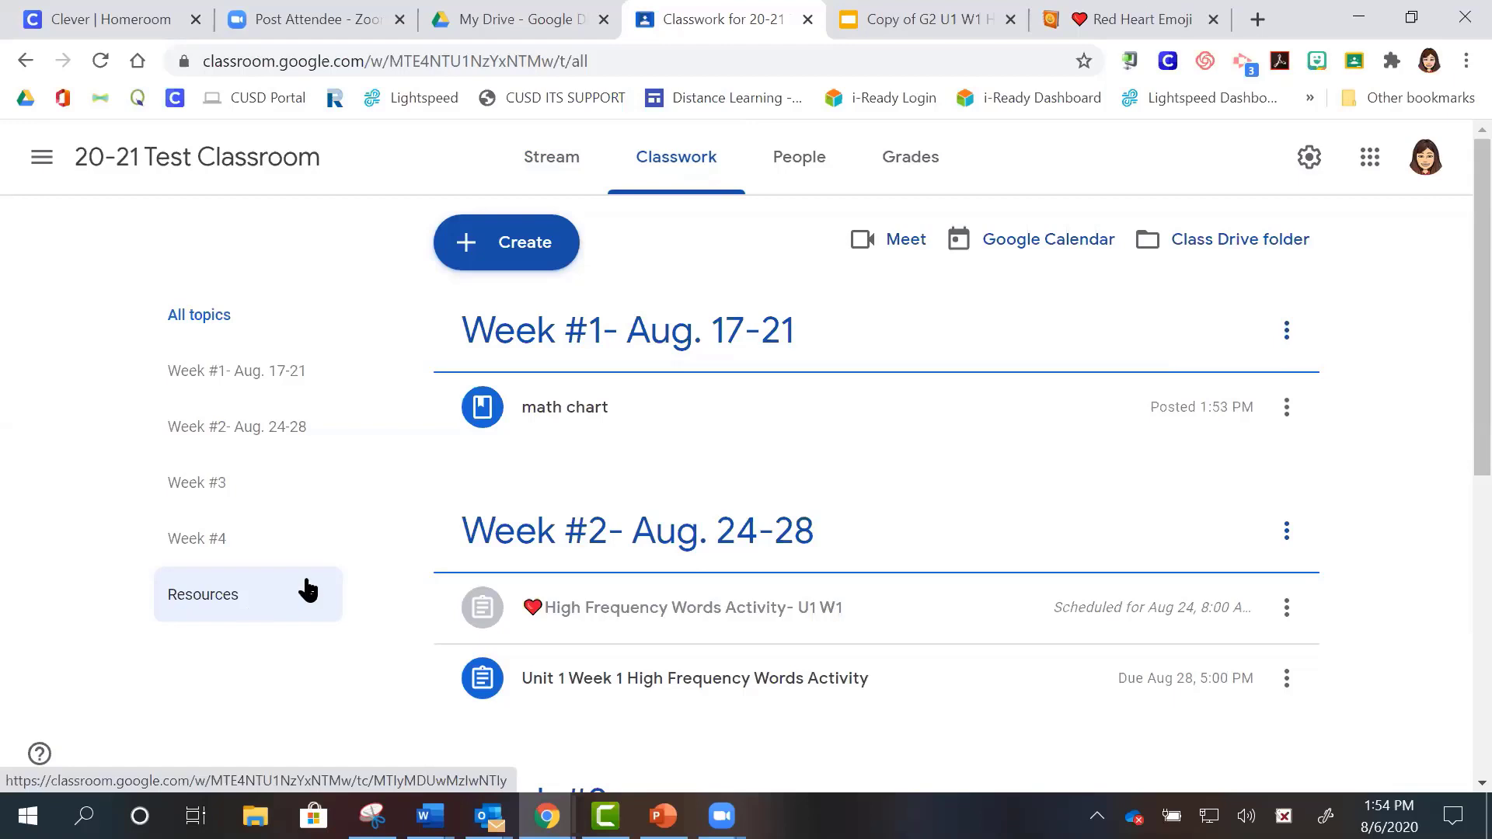
- Open portal.cusd.com in a new tab and sign in to the portal
click(1237, 42)
text(por)
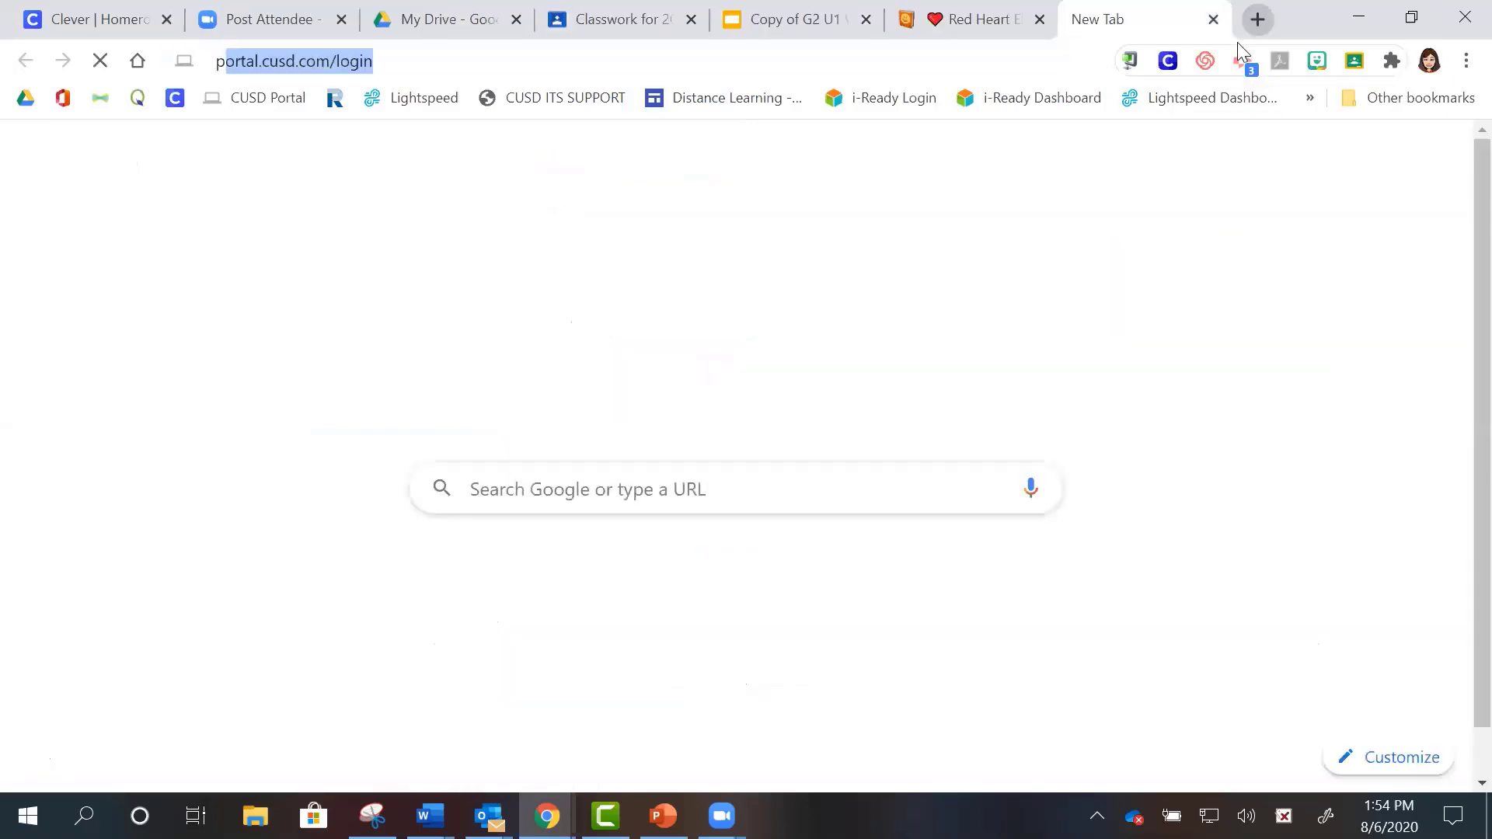
text(tal.cusd.)
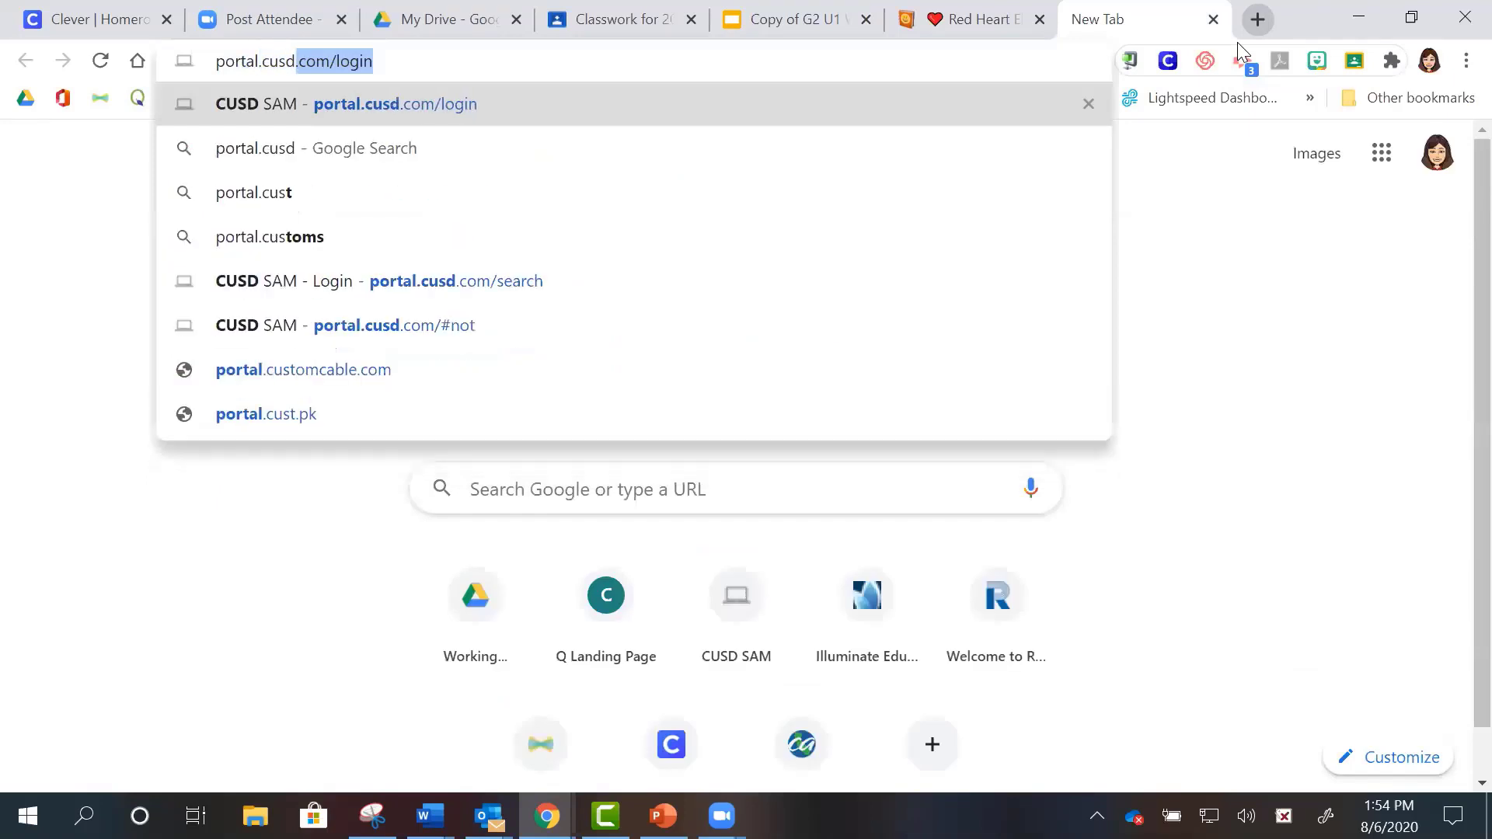
text(com)
key(Return)
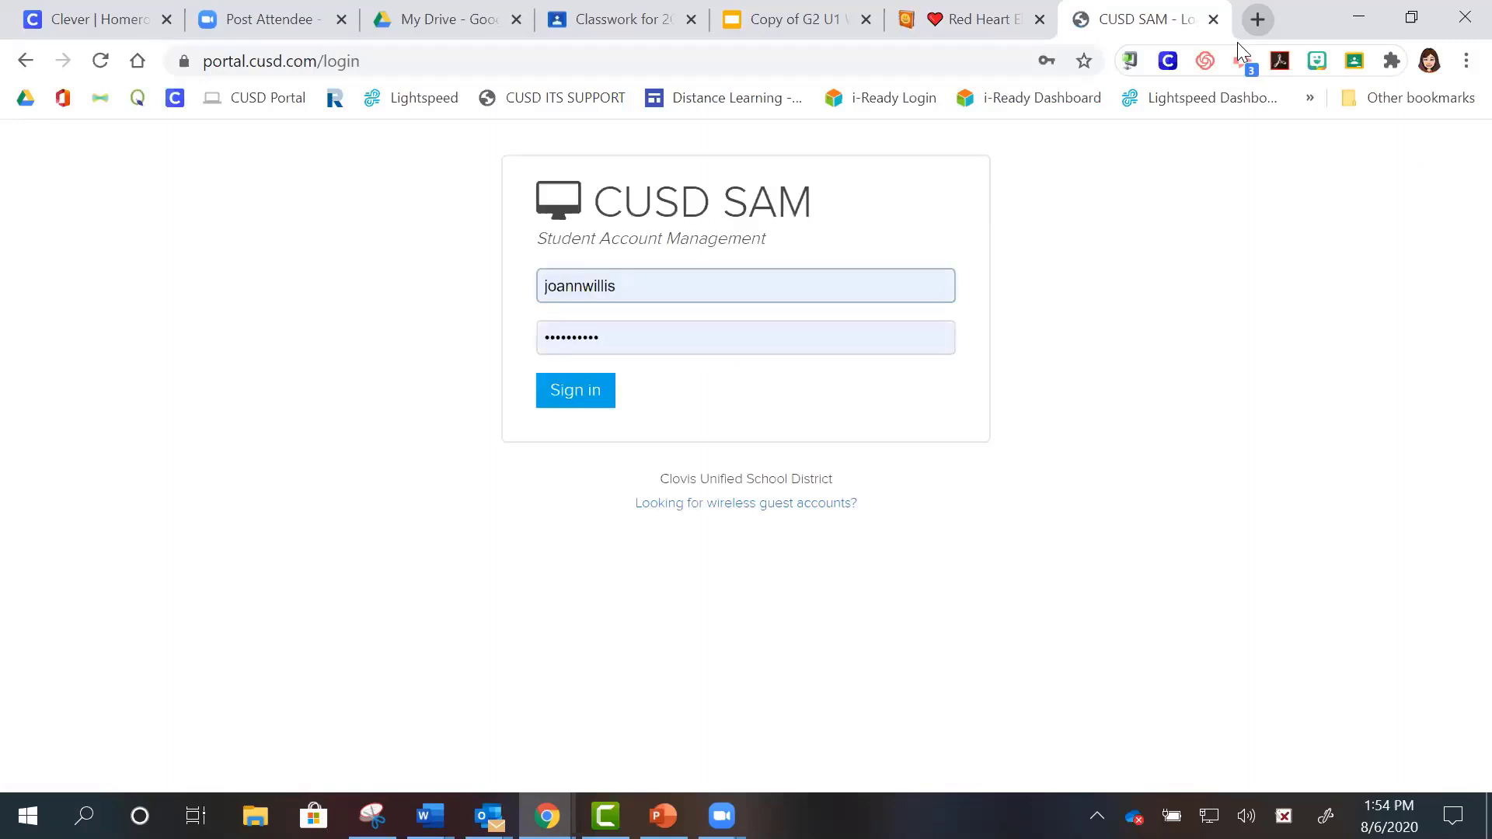
click(595, 397)
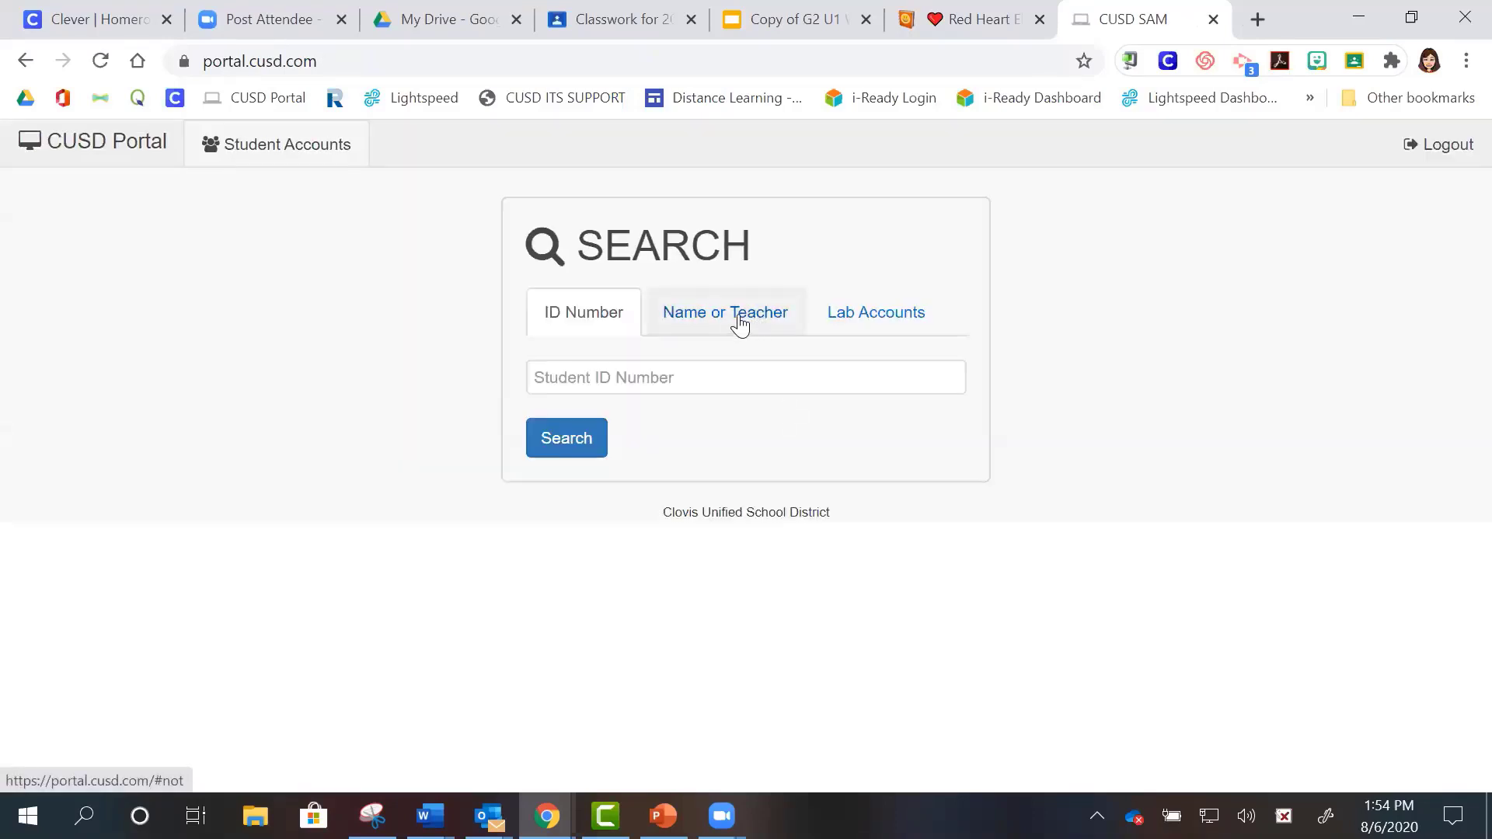
- Search students by the suggested teacher's name, then return to the Classroom tab
click(739, 321)
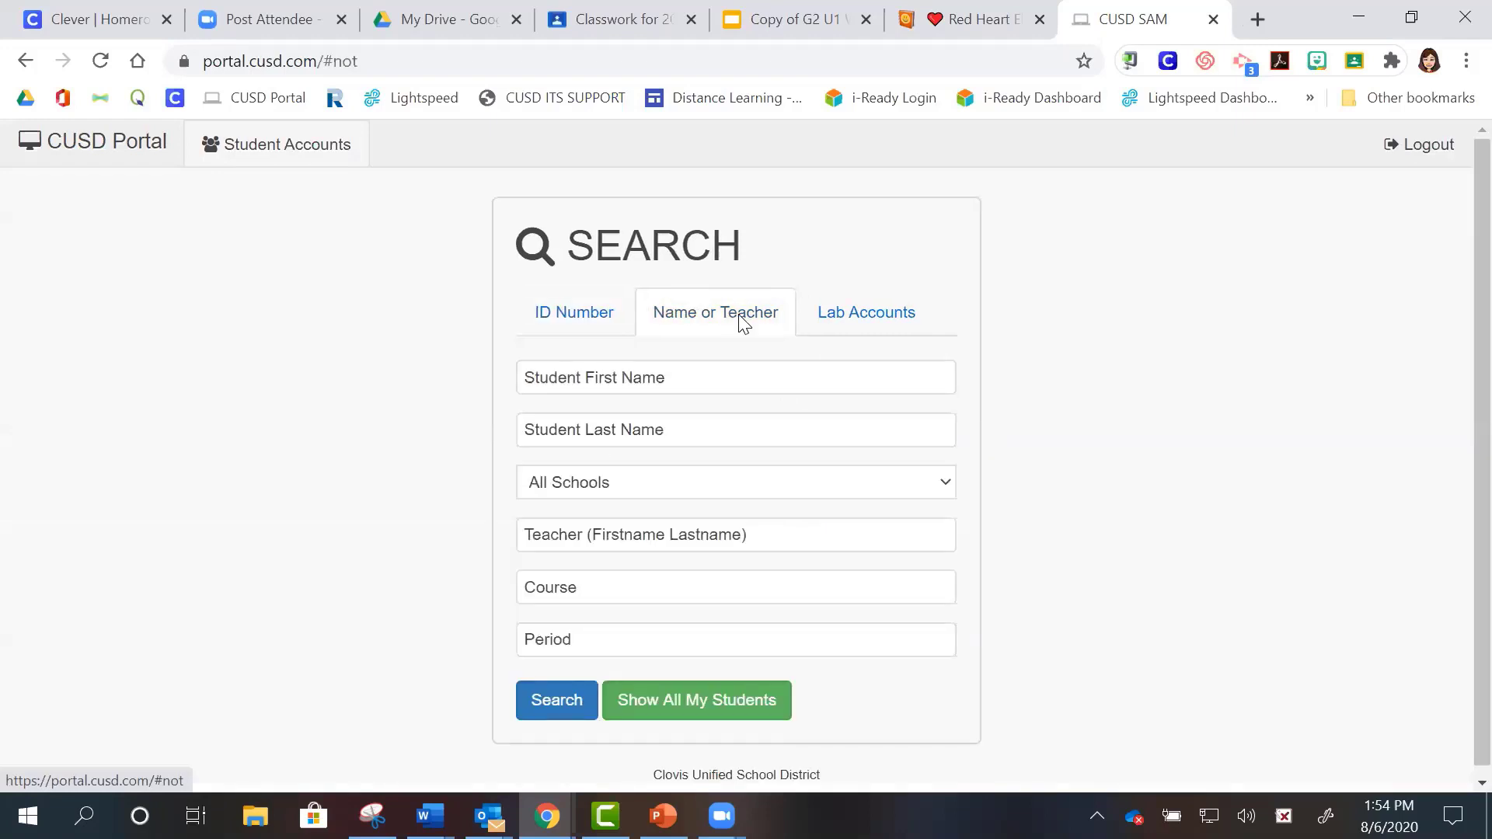
click(588, 546)
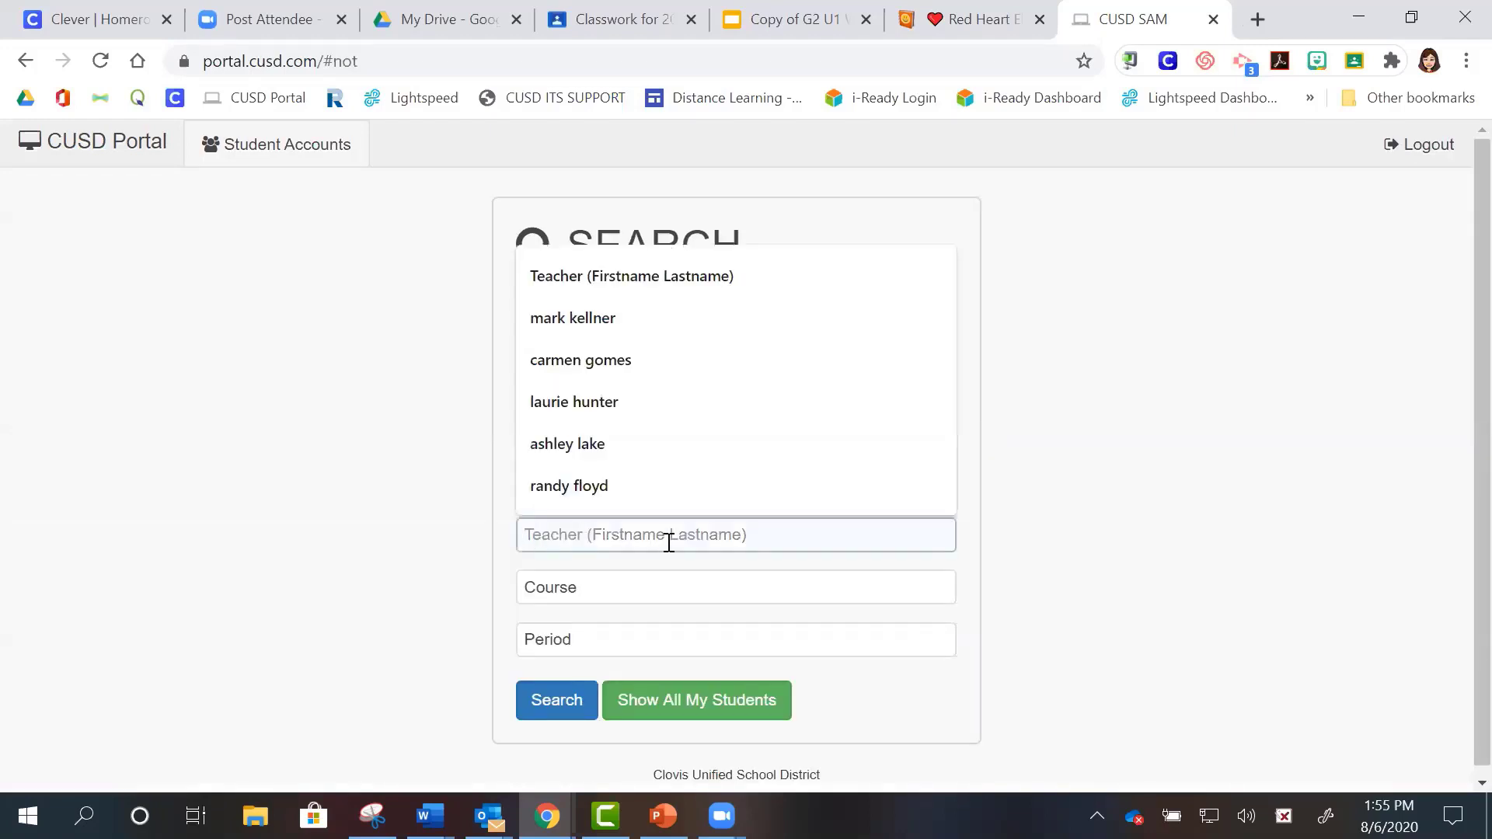
key(Escape)
click(443, 558)
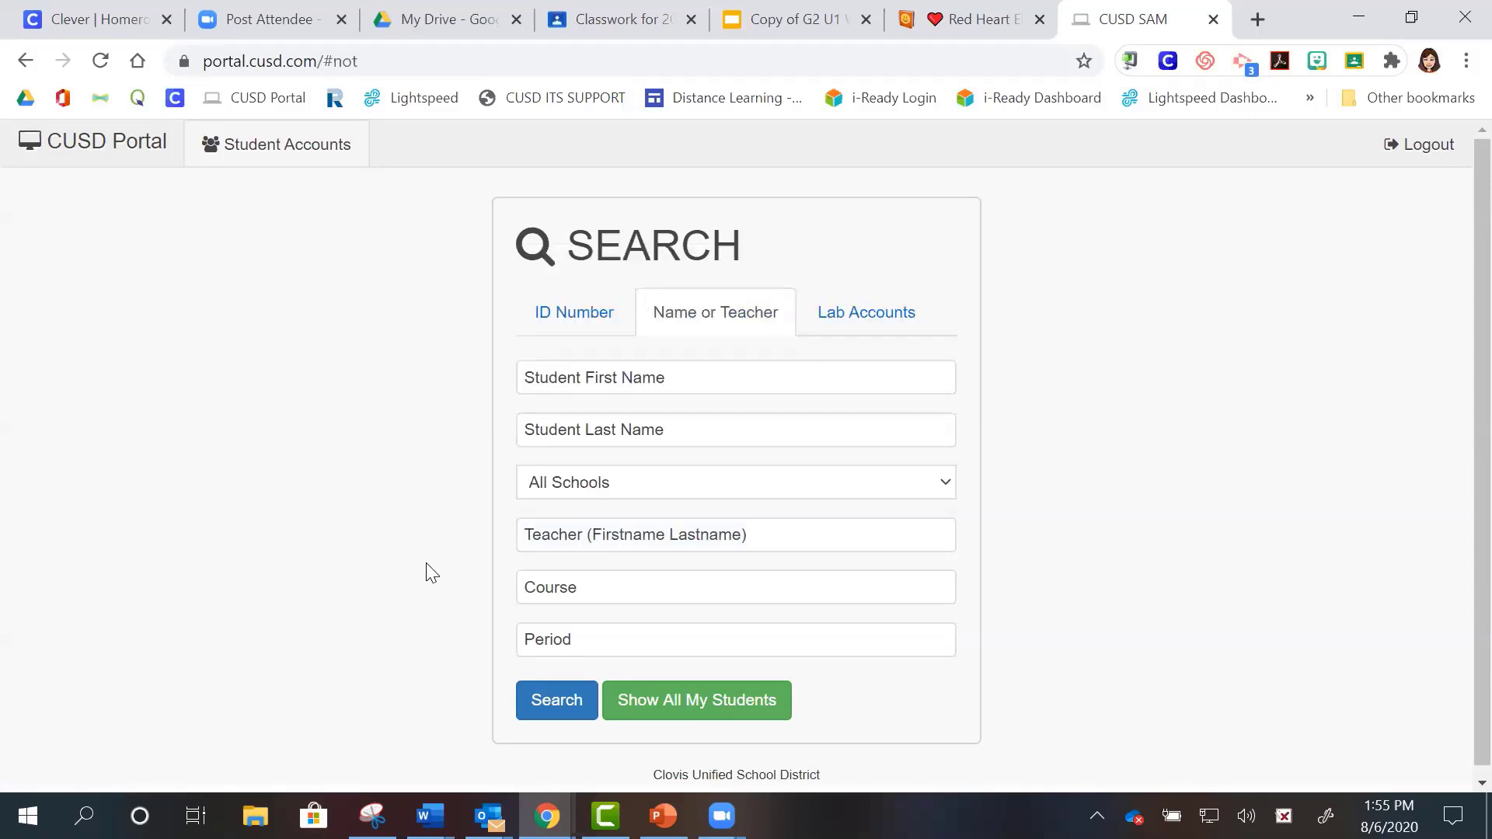
click(614, 534)
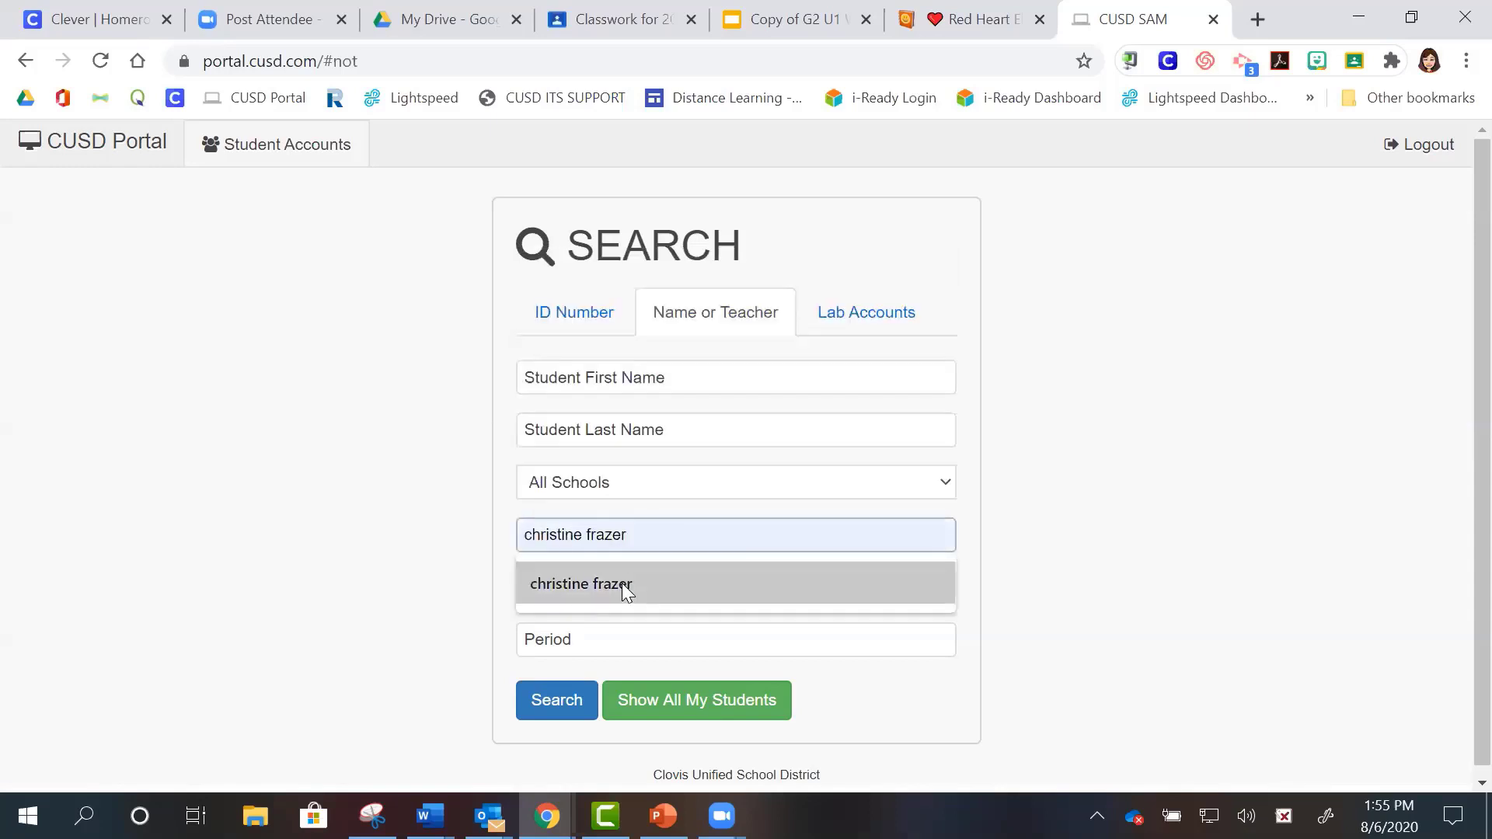
click(621, 583)
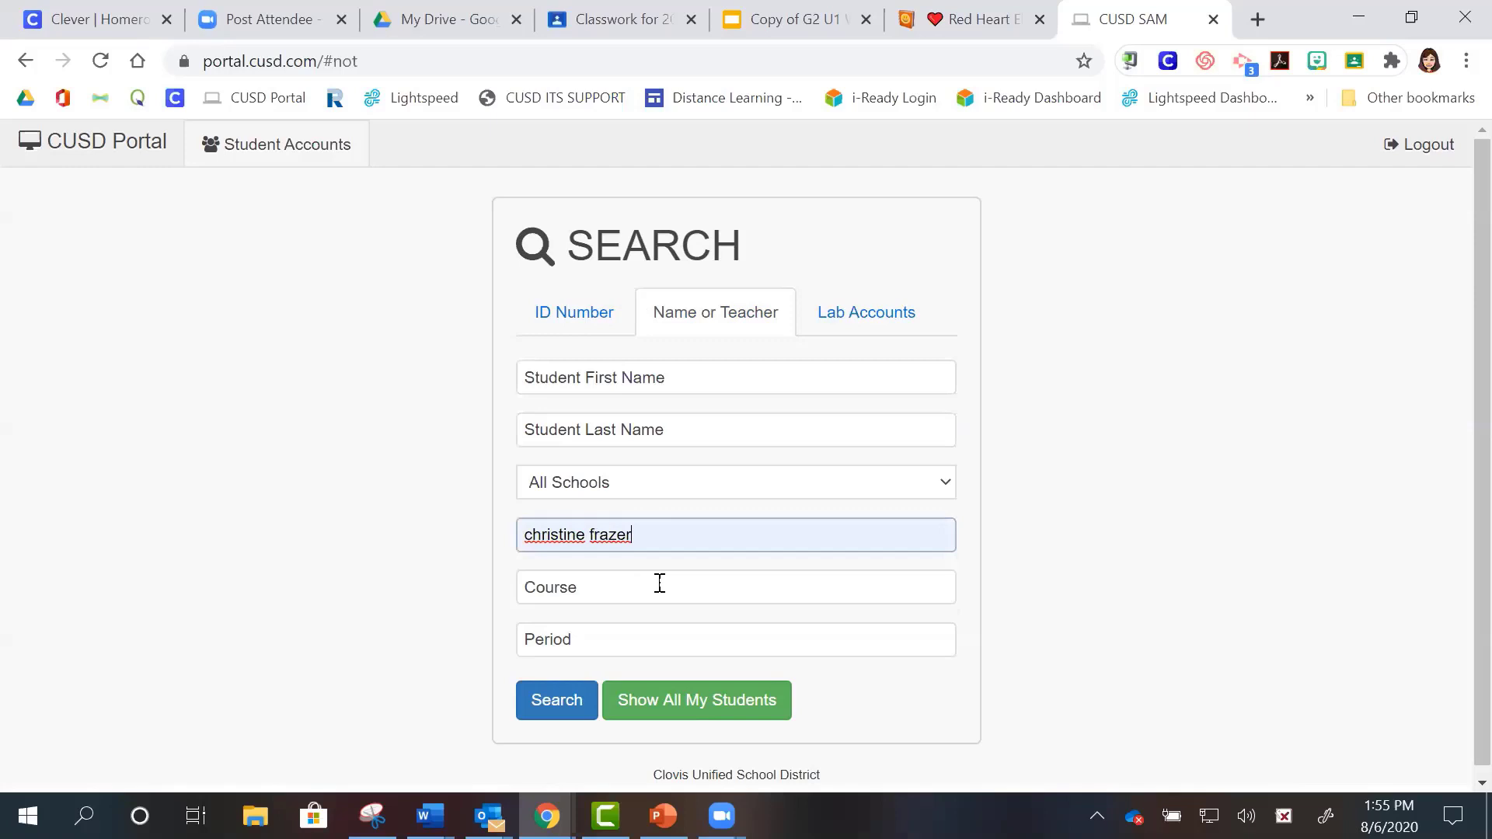
click(564, 707)
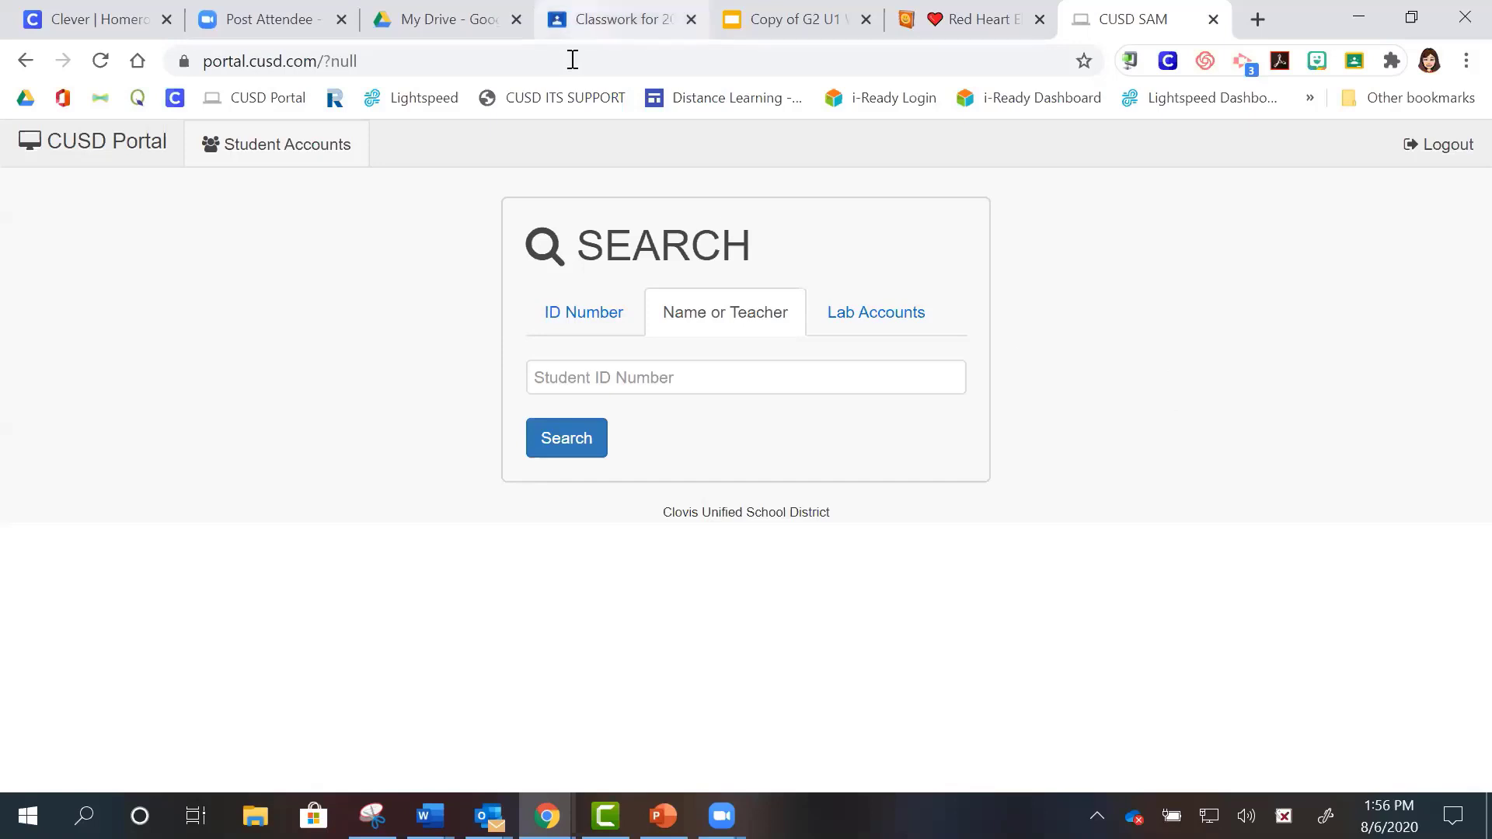
click(614, 20)
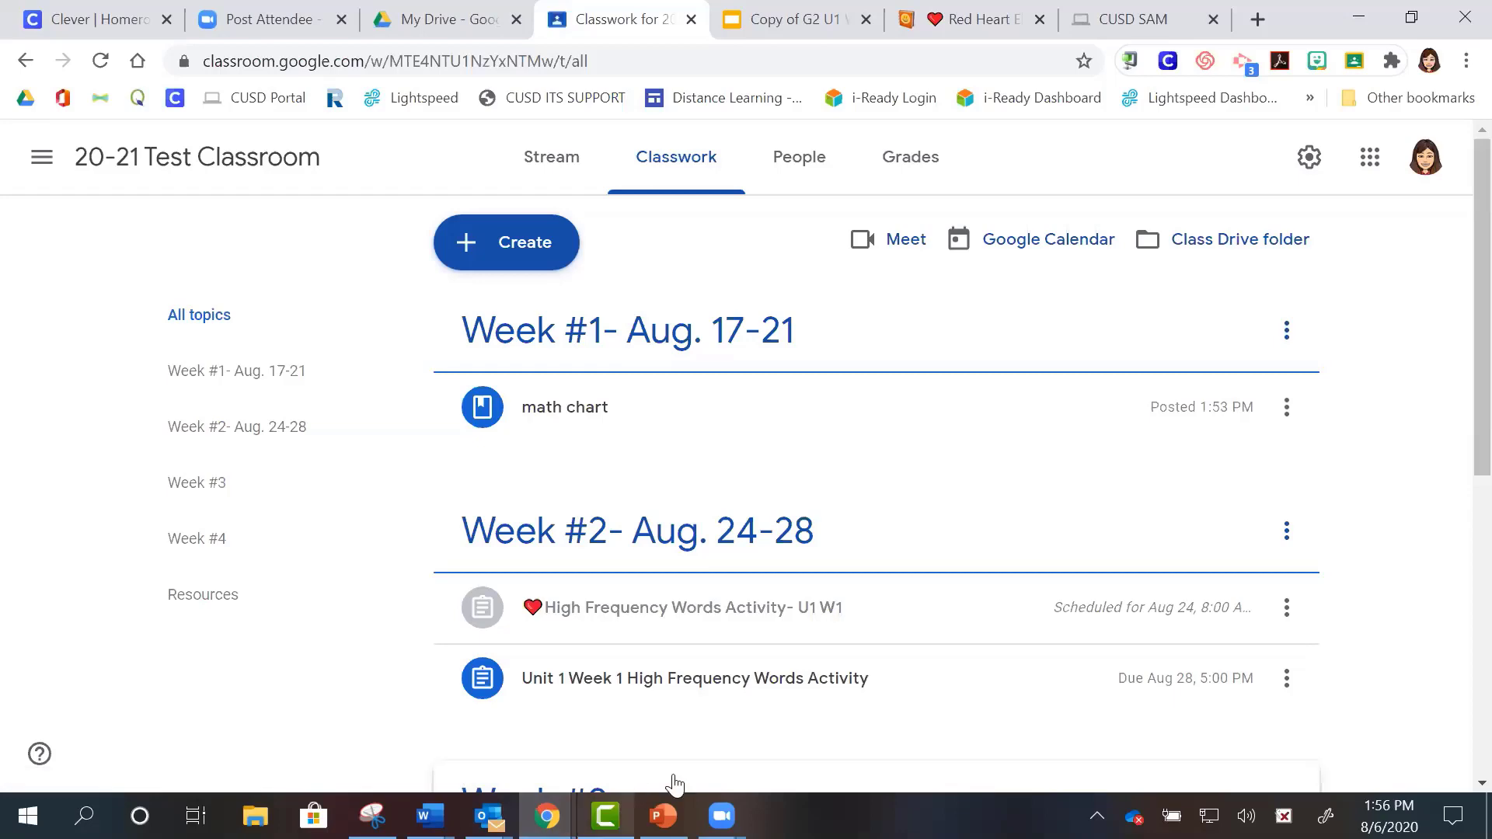
- Resume the PowerPoint slide show and advance eight slides to slide 41
click(663, 816)
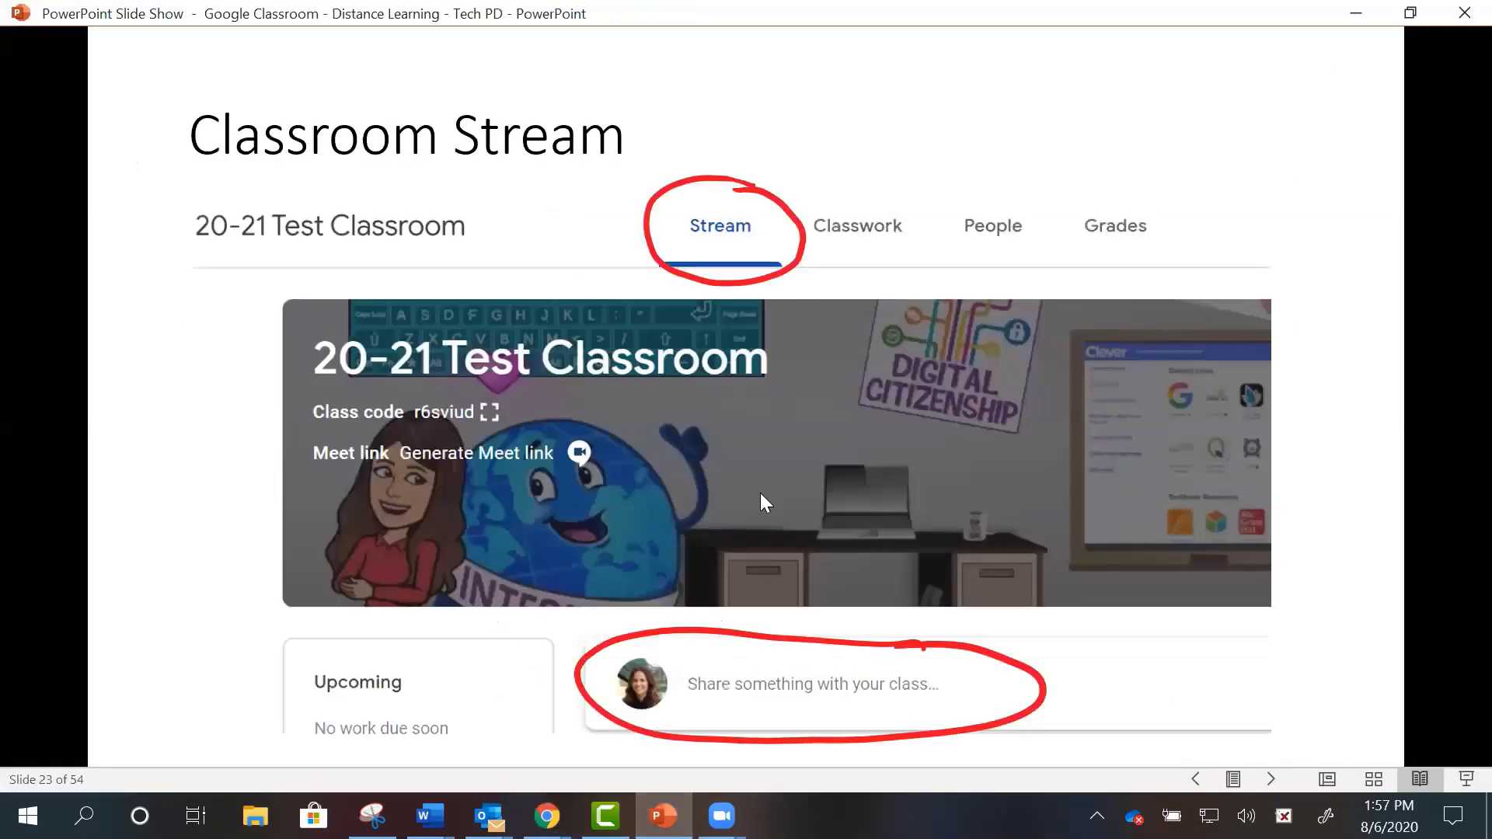
key(Right)
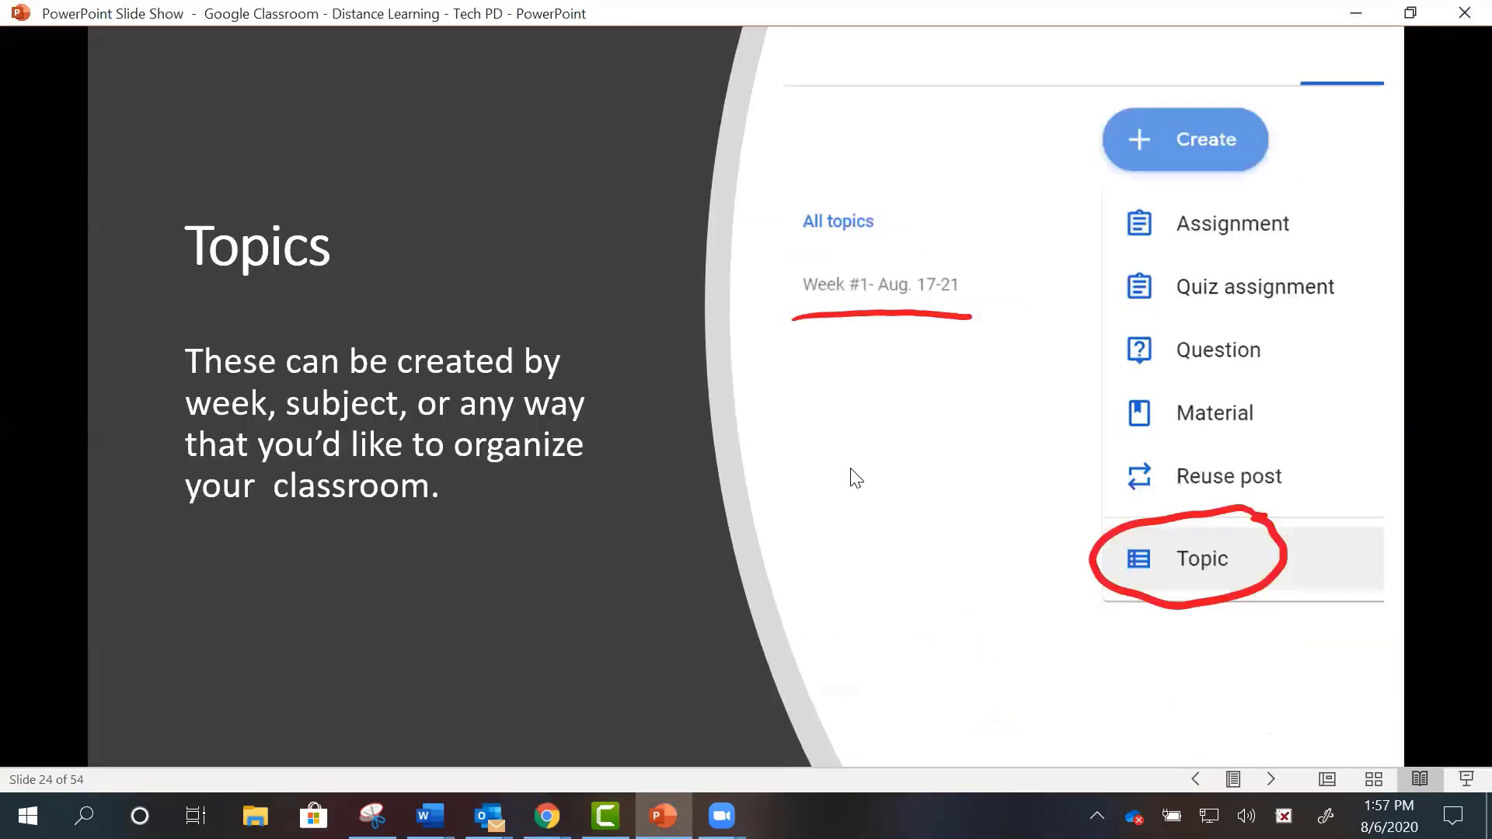
key(Right)
key(Right)
key(Right)
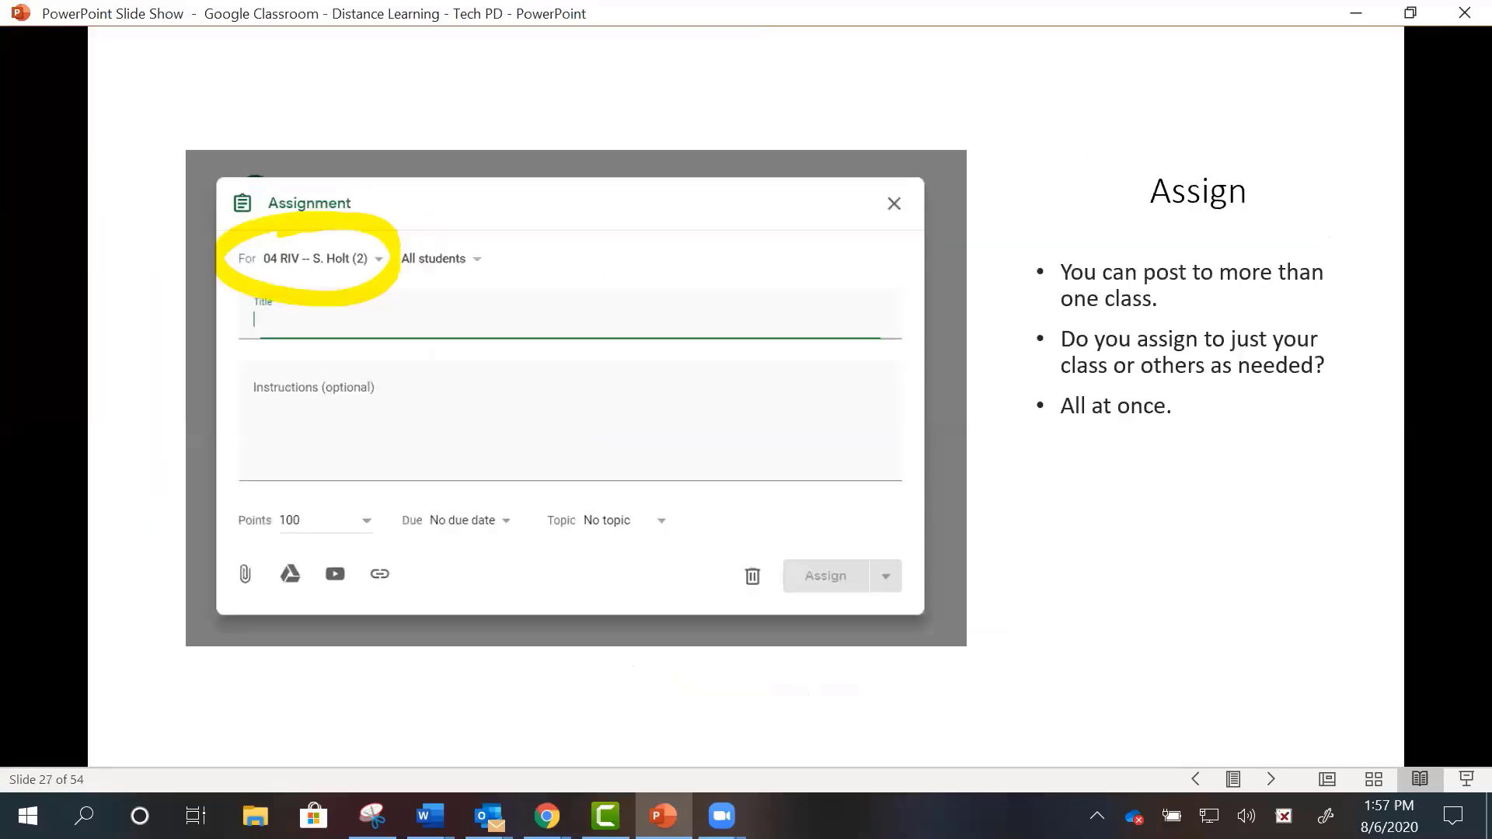
key(Right)
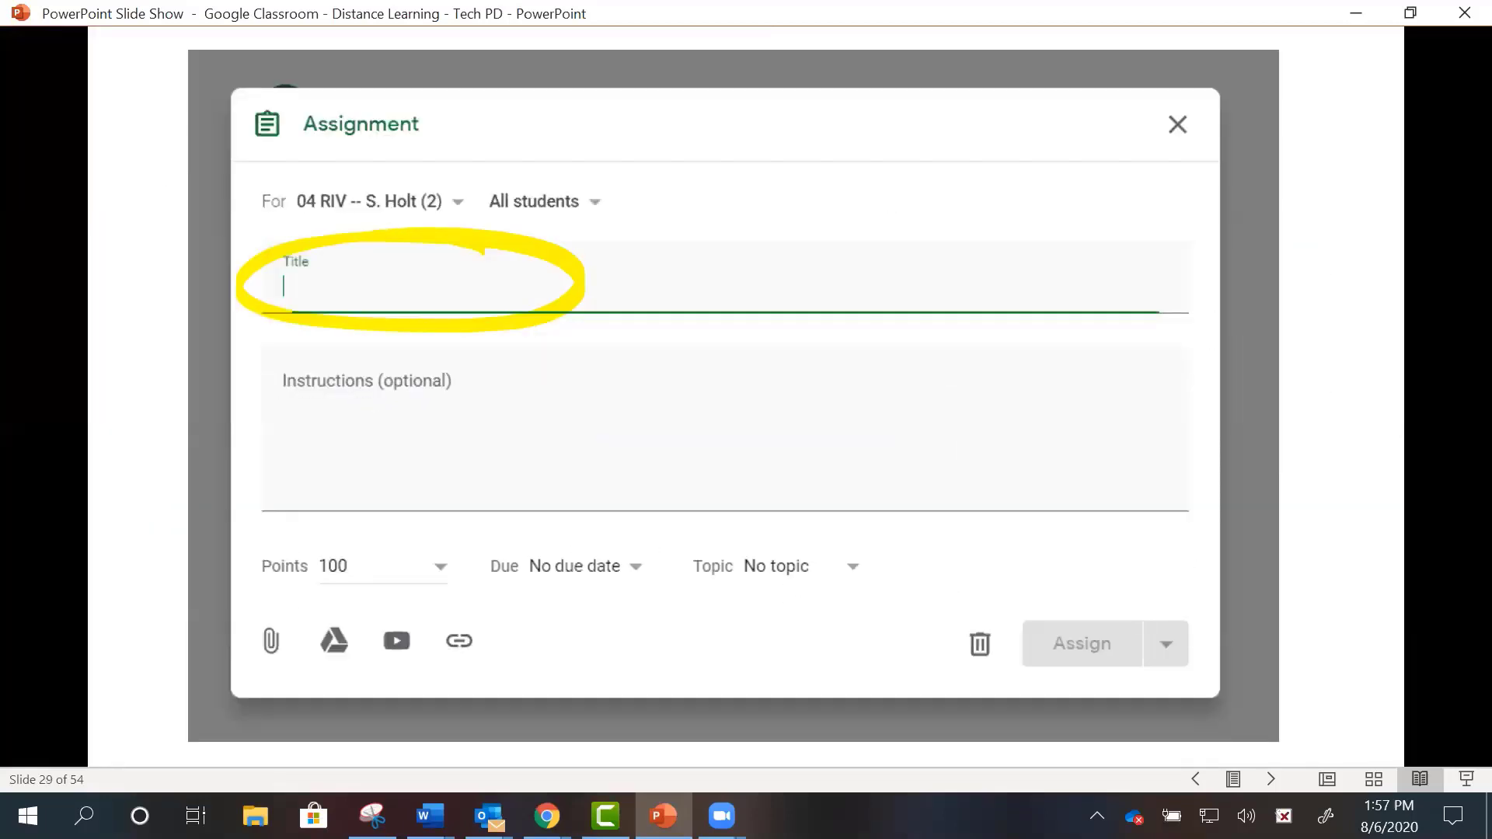
key(Right)
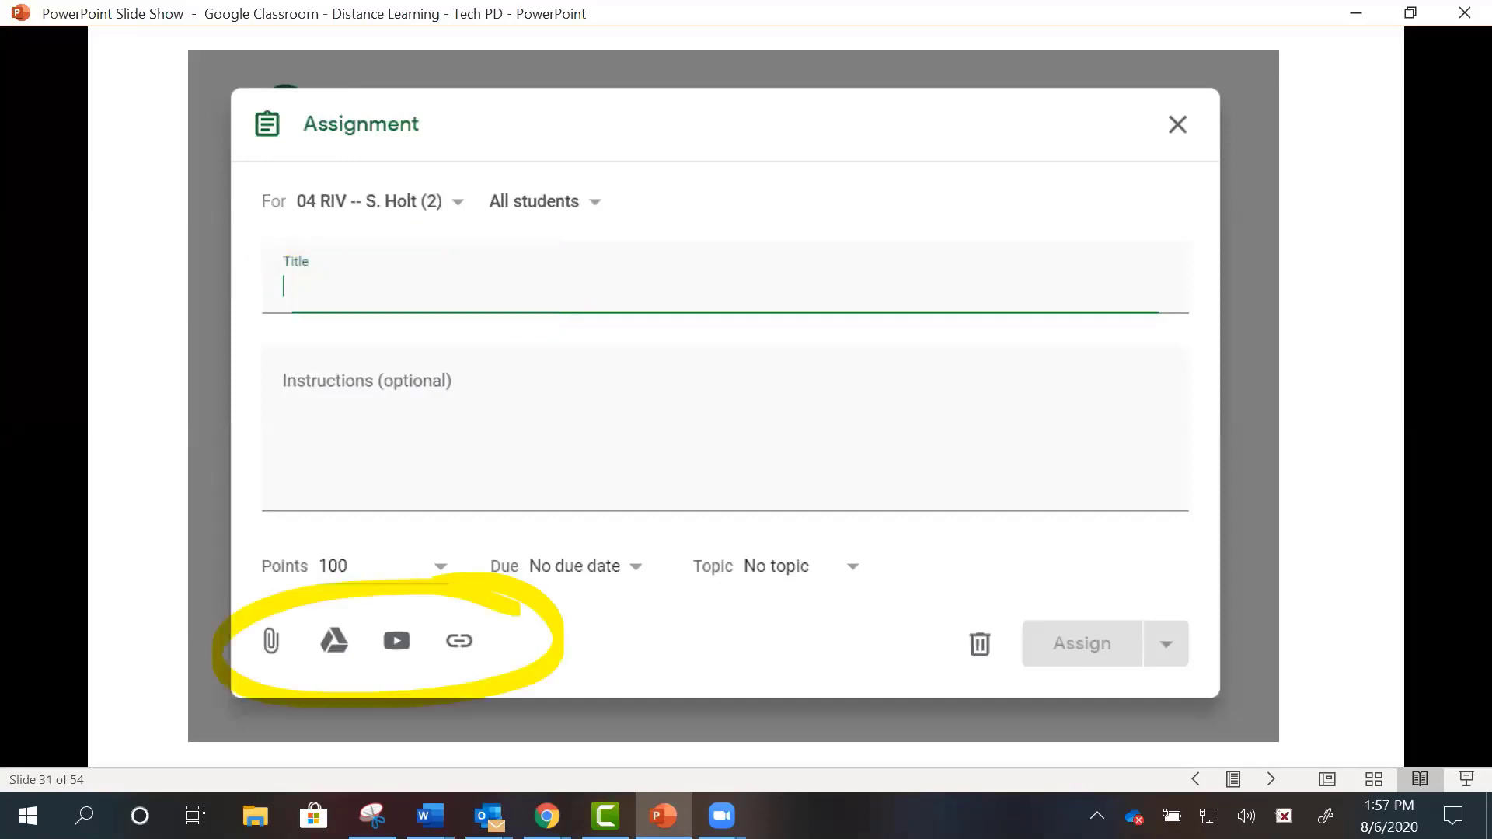
key(Right)
key(Right)
key(Right)
key(Right)
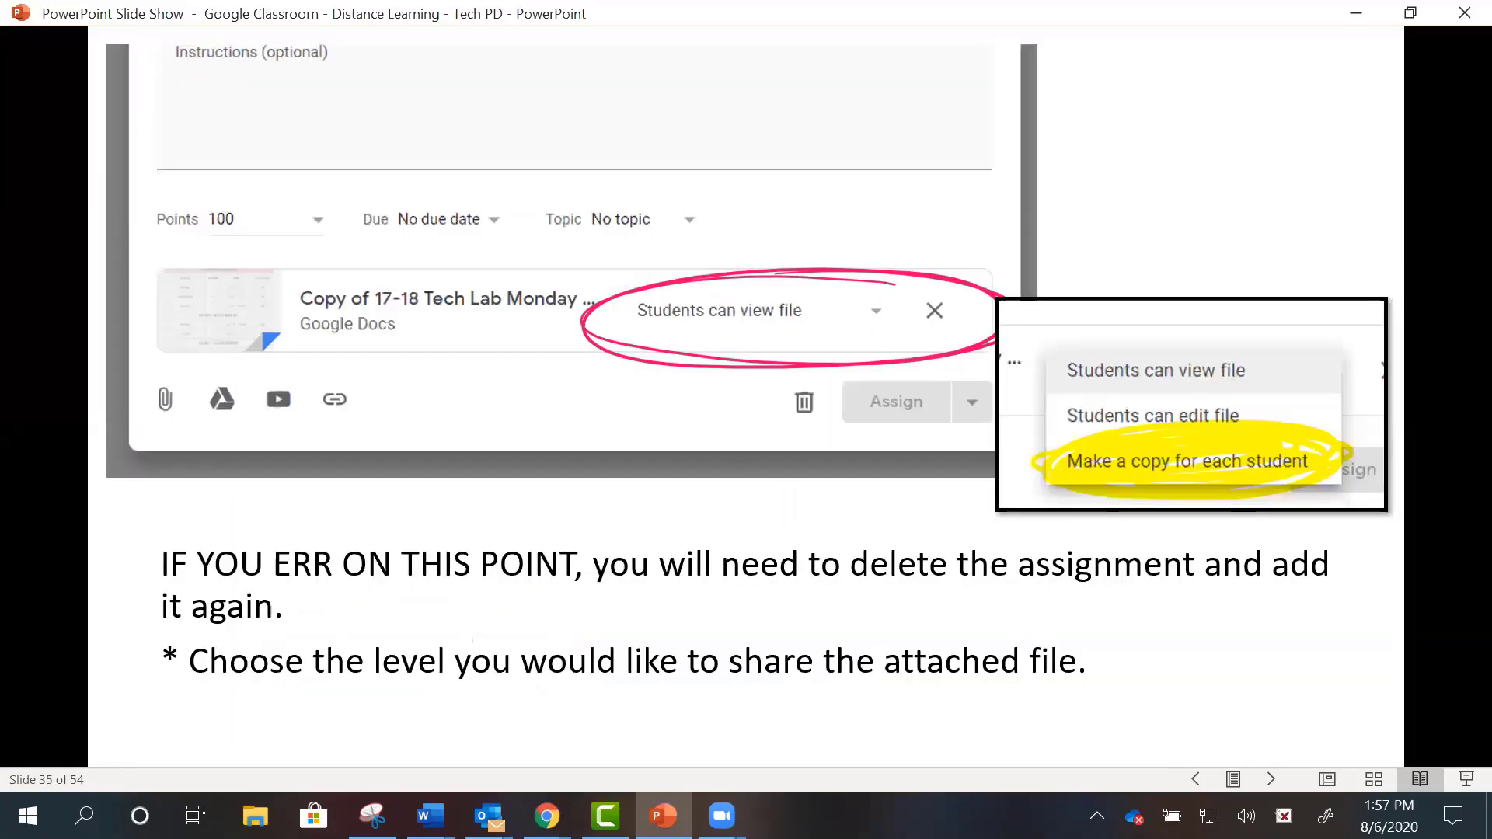
key(Right)
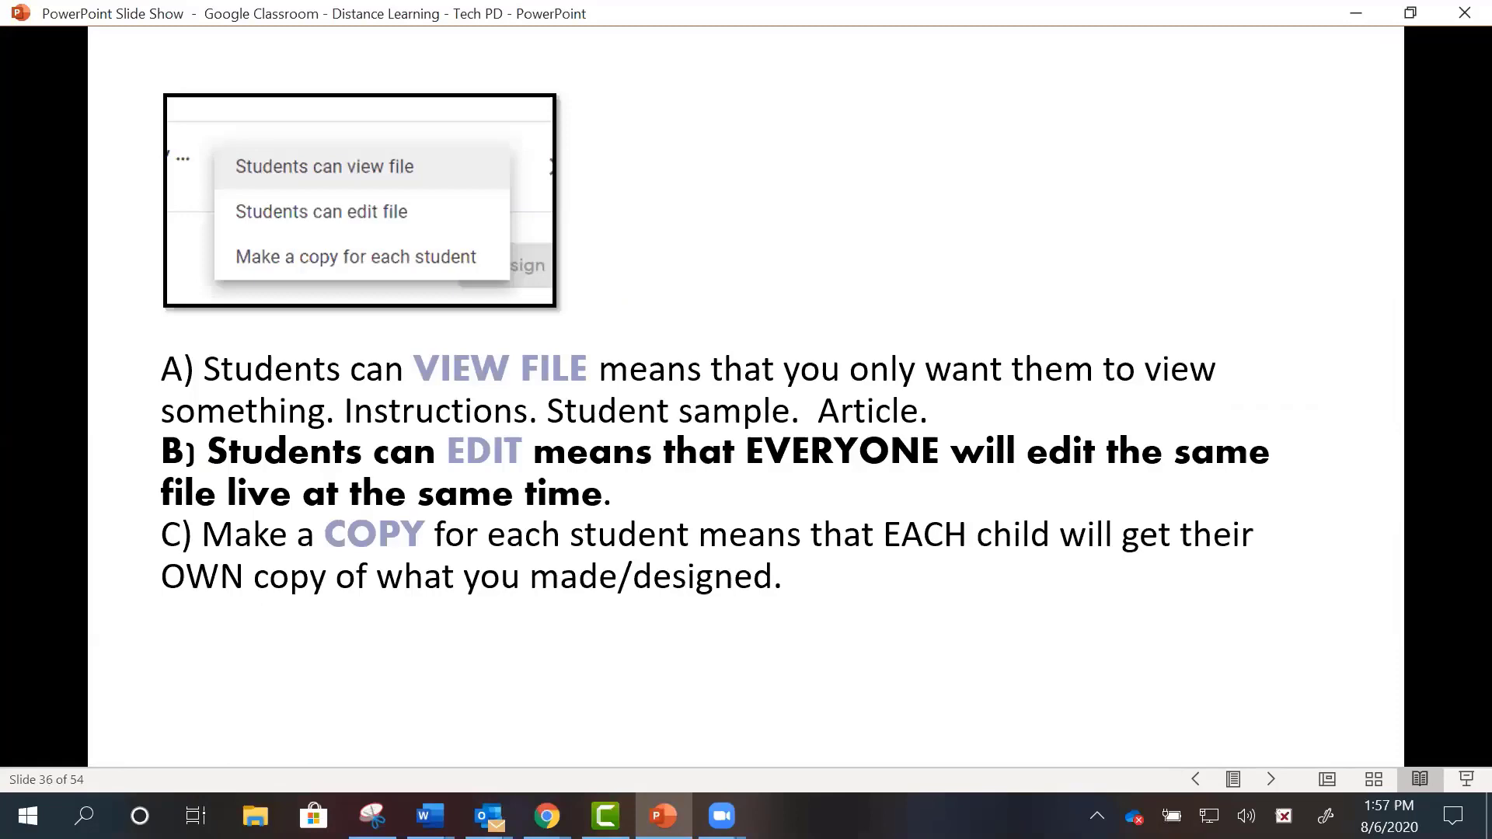
key(Right)
key(Right)
key(Right)
key(Right)
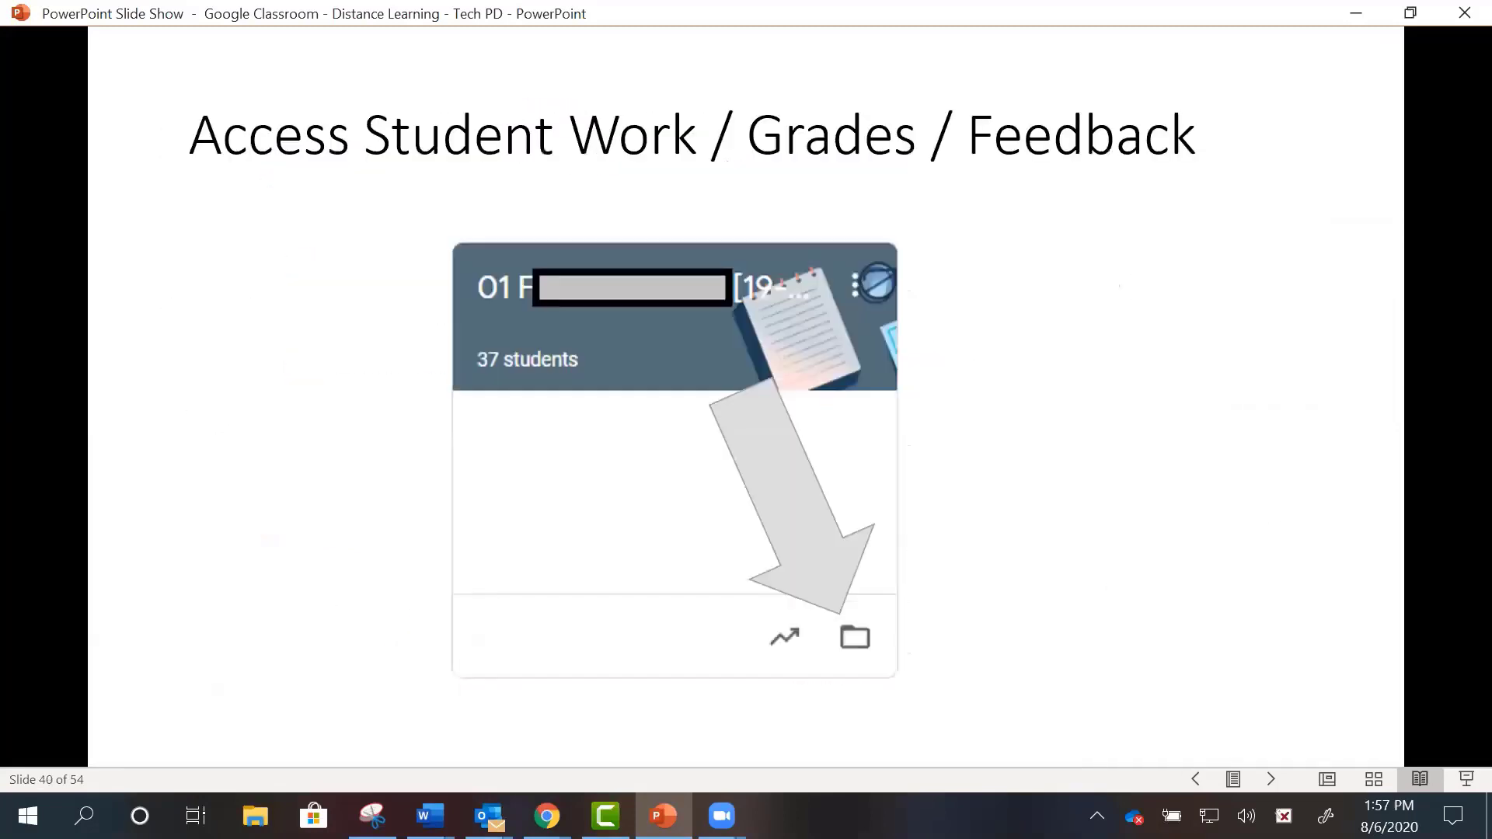
key(Right)
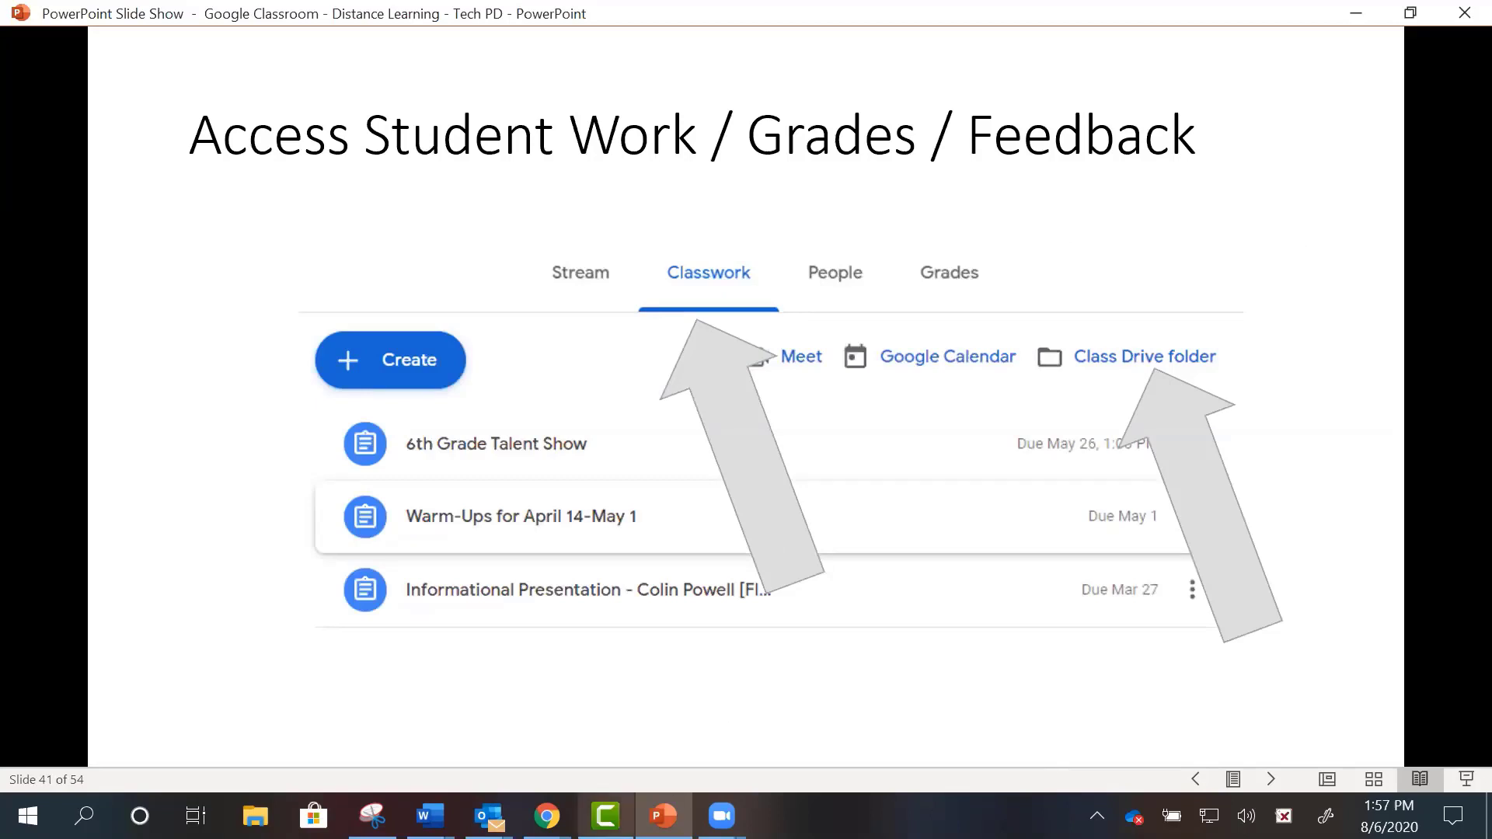
mouse_move(547, 816)
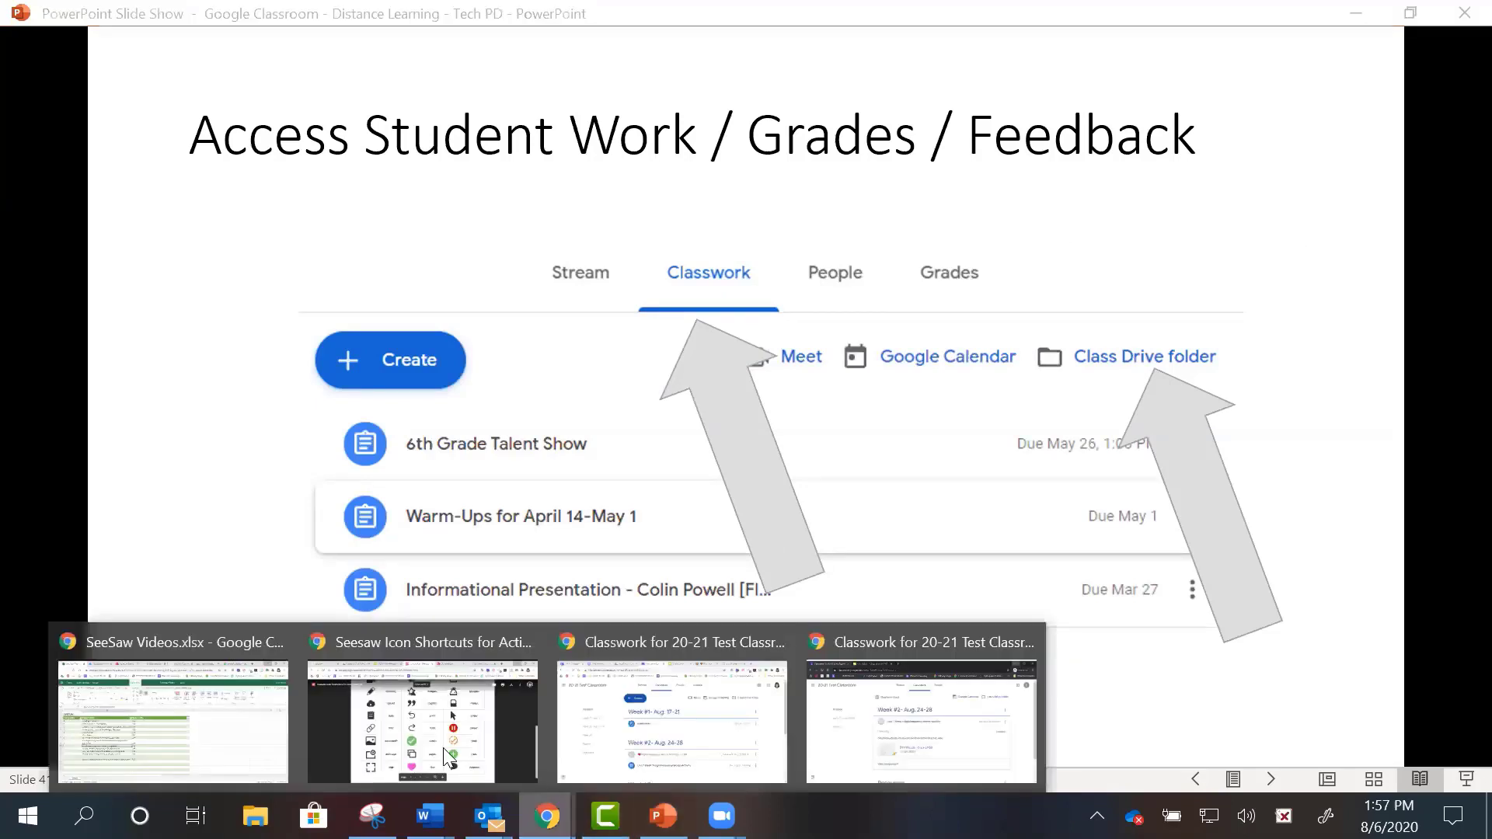
- Change the My Drive Classroom folder's colour to dark green
click(671, 721)
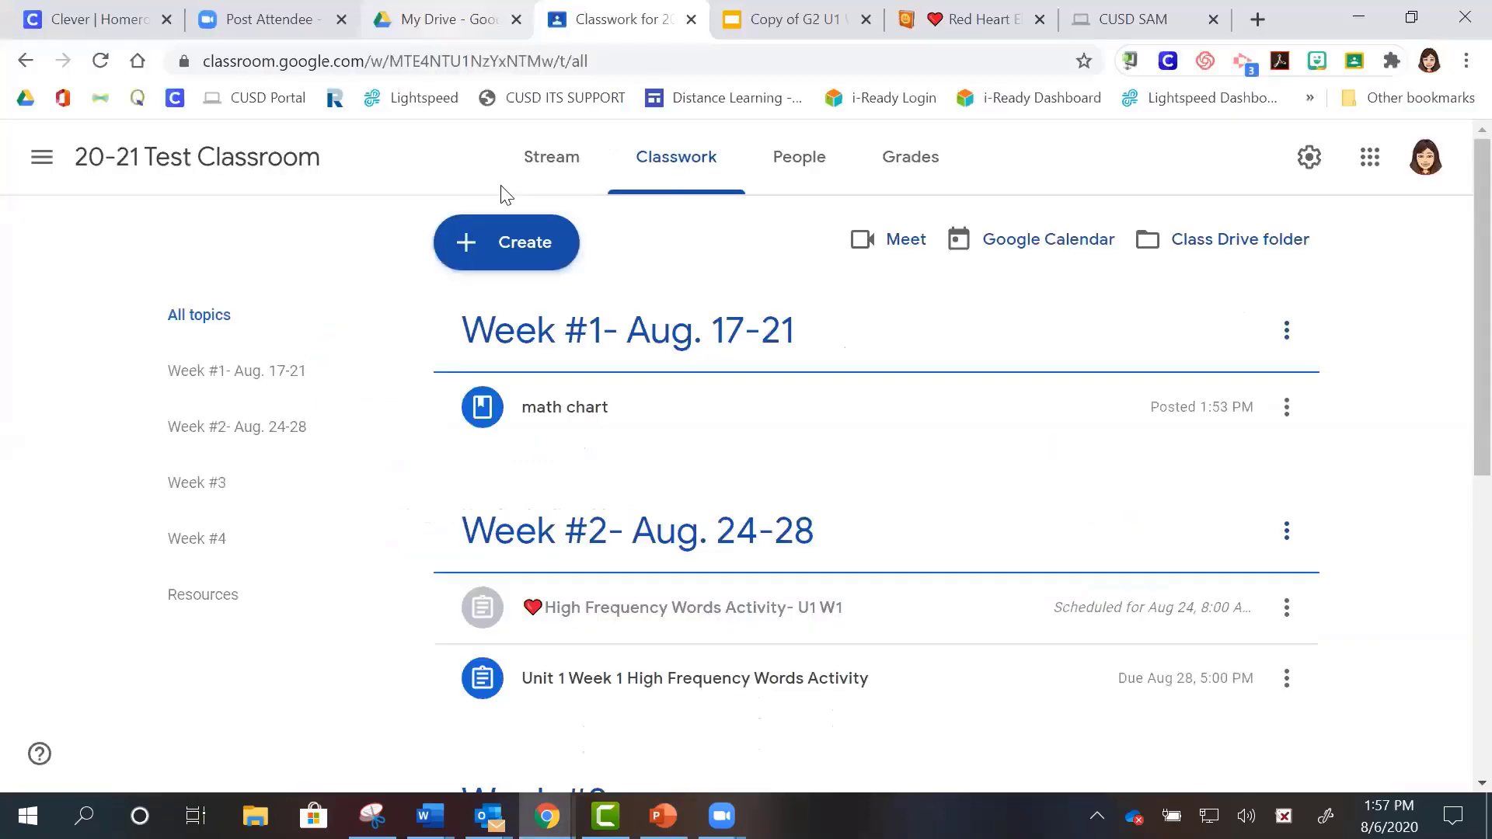
click(449, 19)
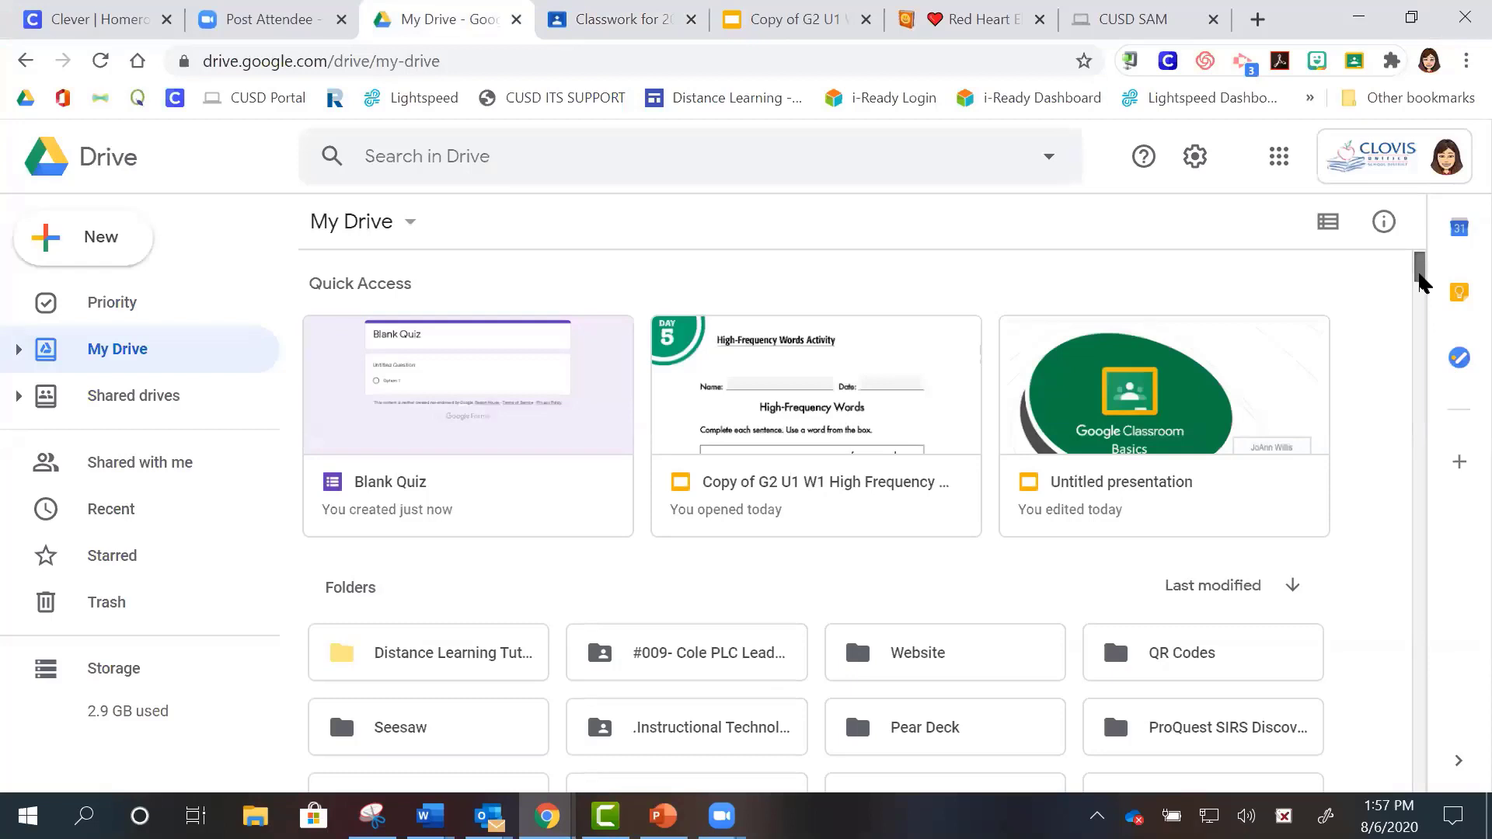
scroll(1419, 282, down, 6)
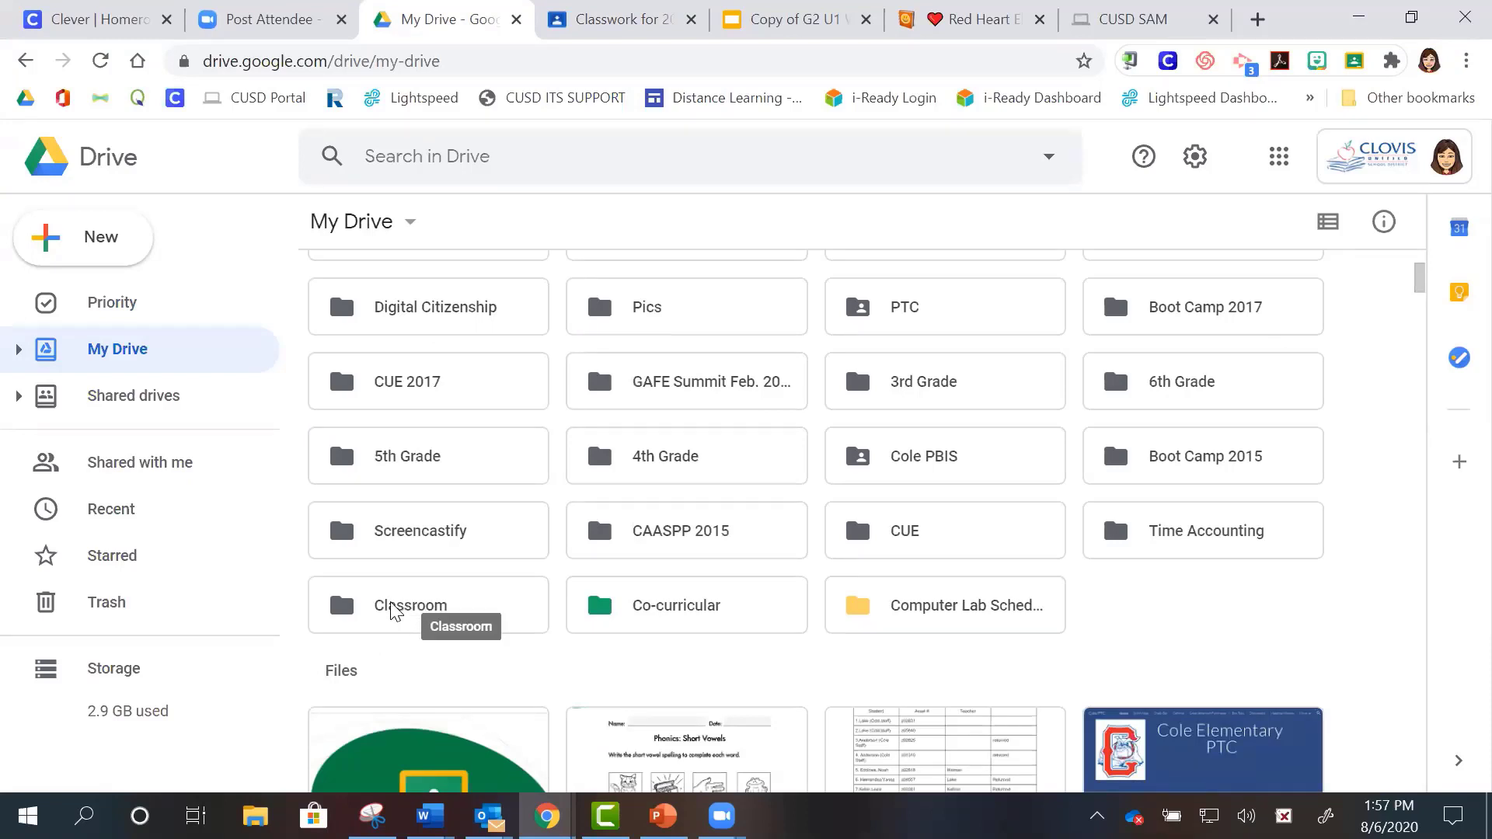
right_click(347, 617)
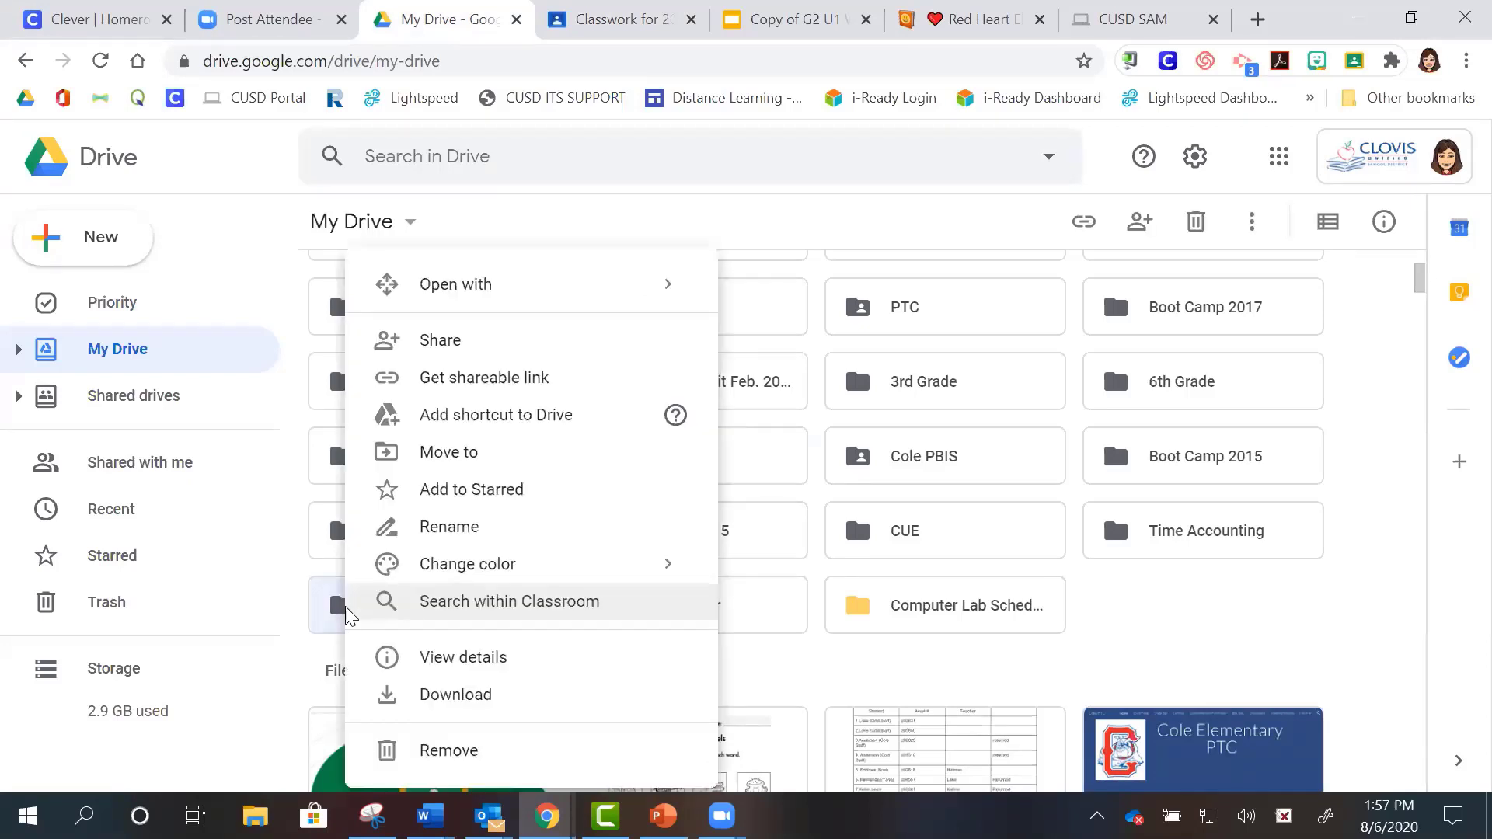
mouse_move(626, 570)
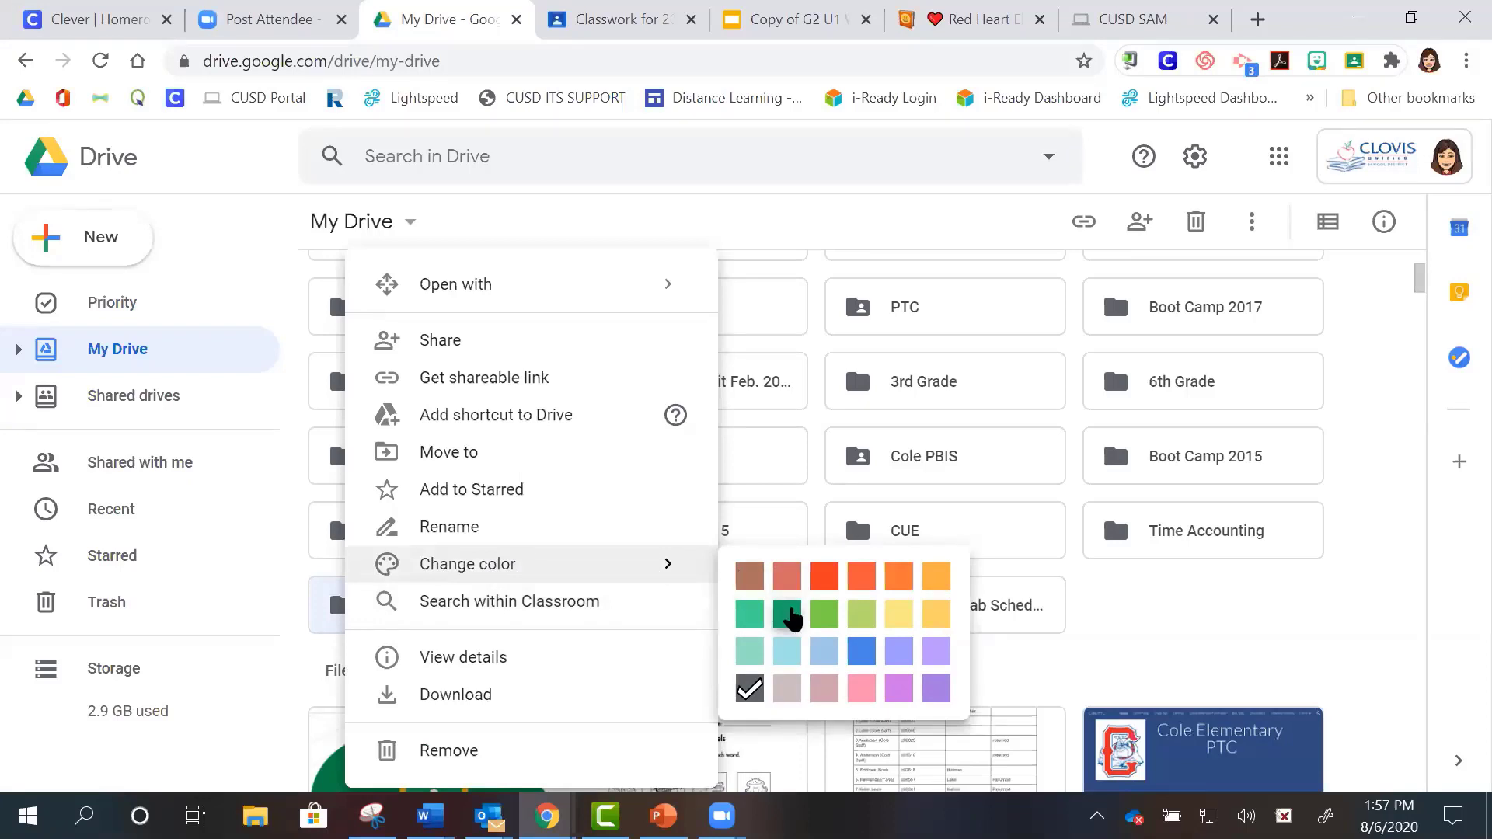
click(788, 613)
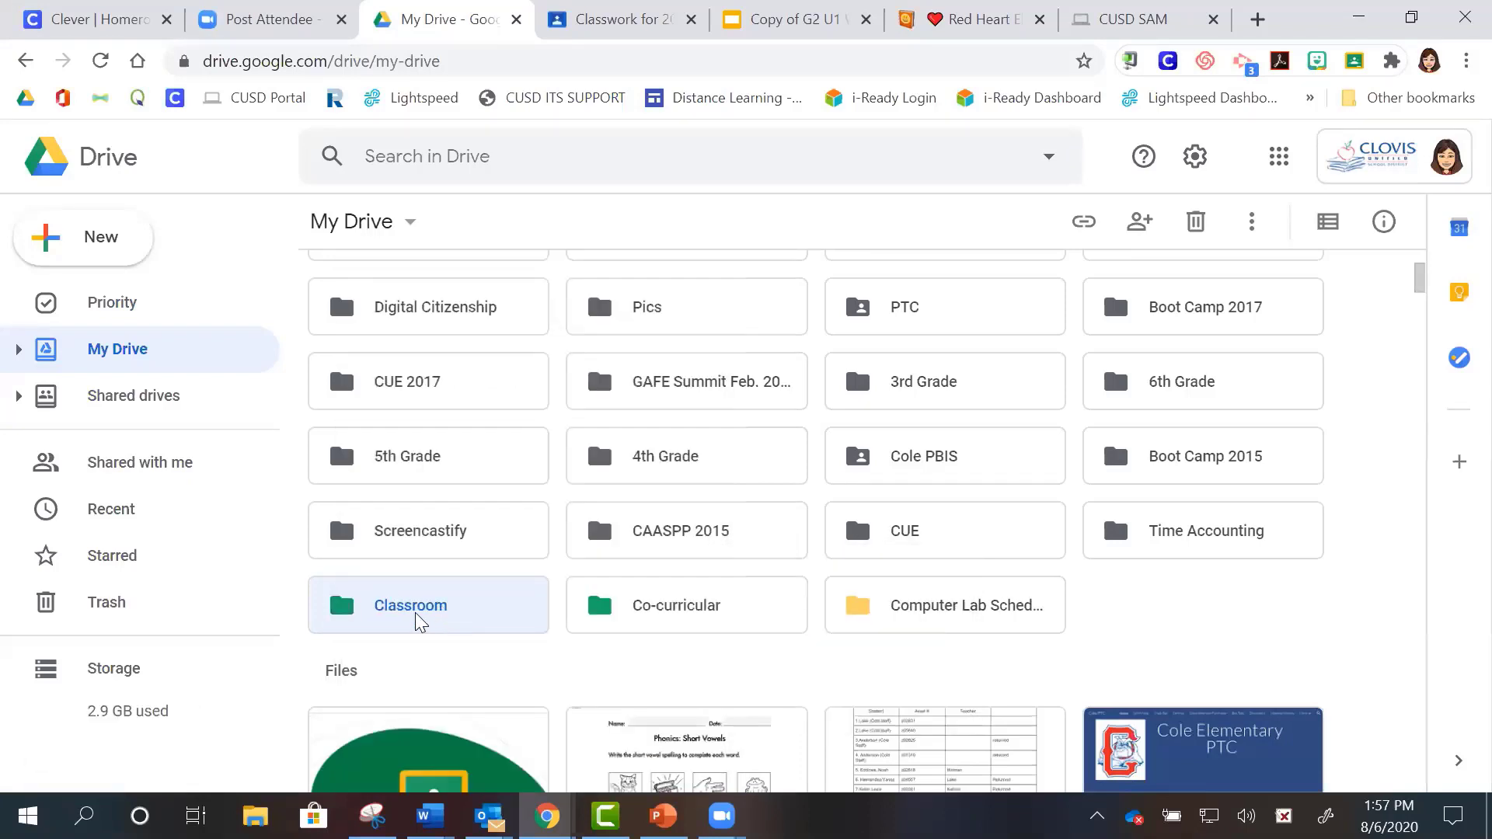
- Dismiss the Classroom folder's menu and return to the Classwork page
right_click(355, 613)
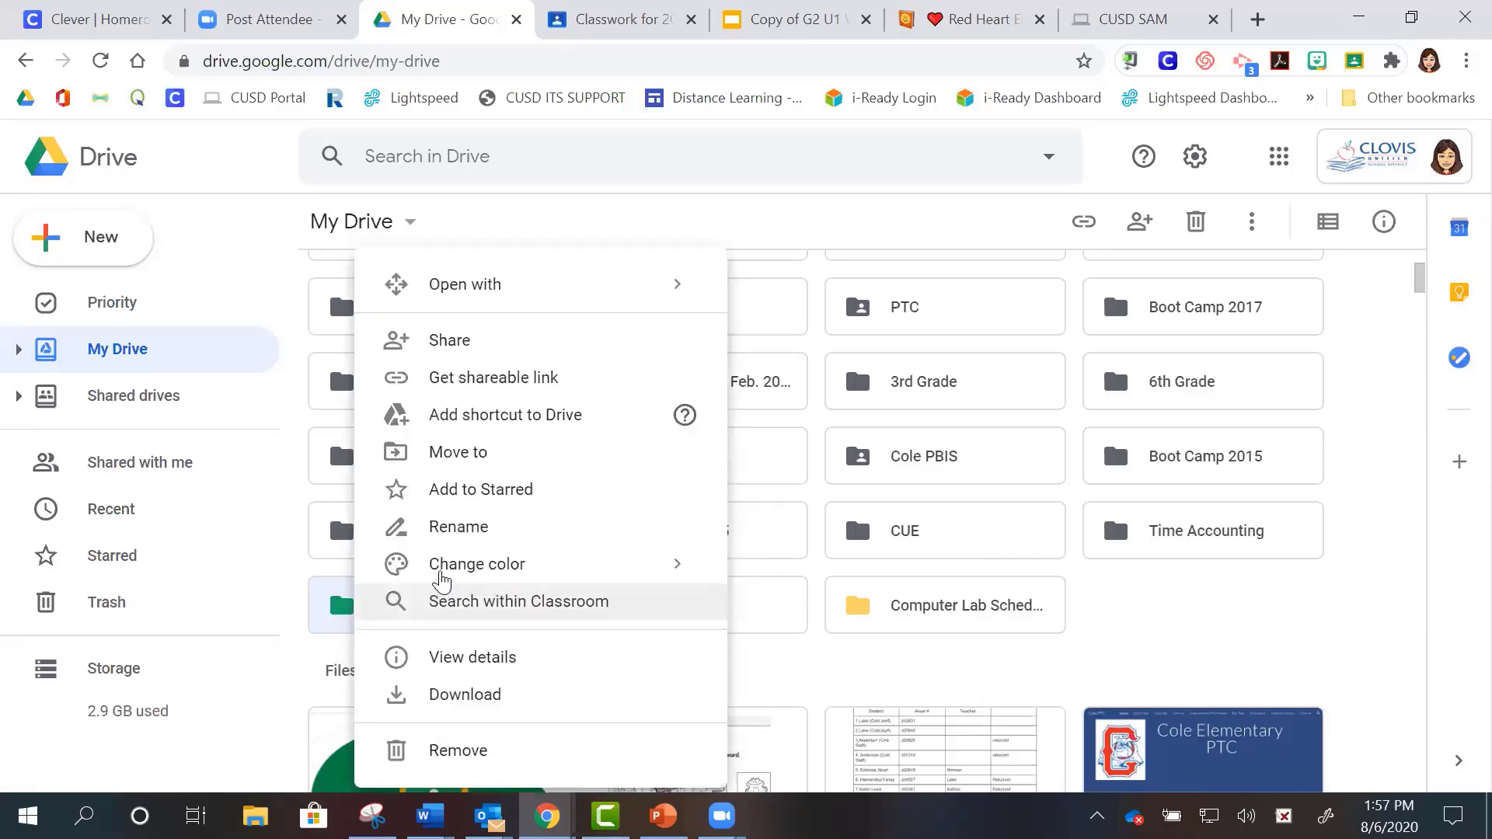
click(339, 652)
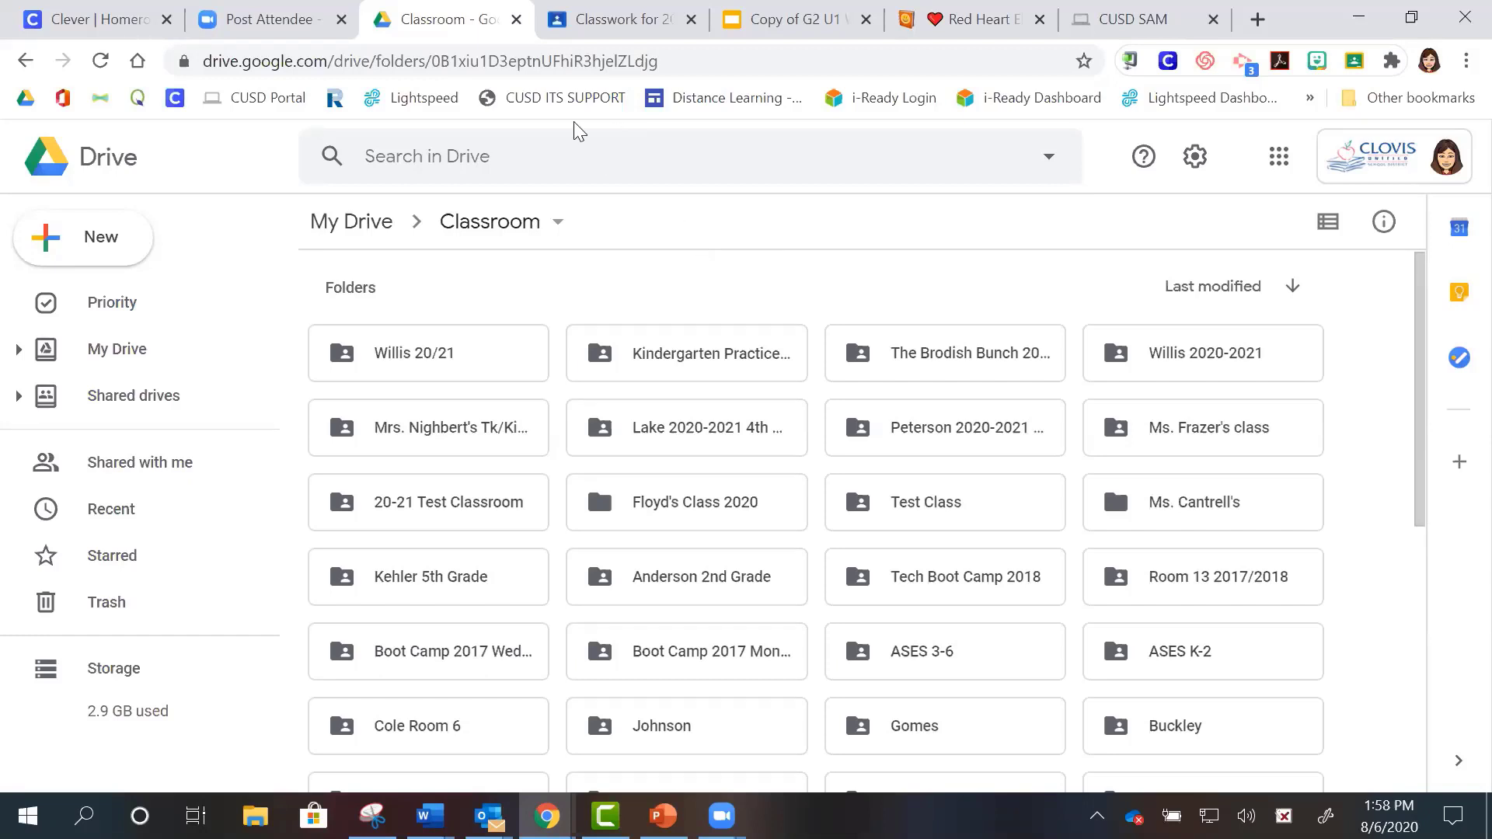
click(598, 18)
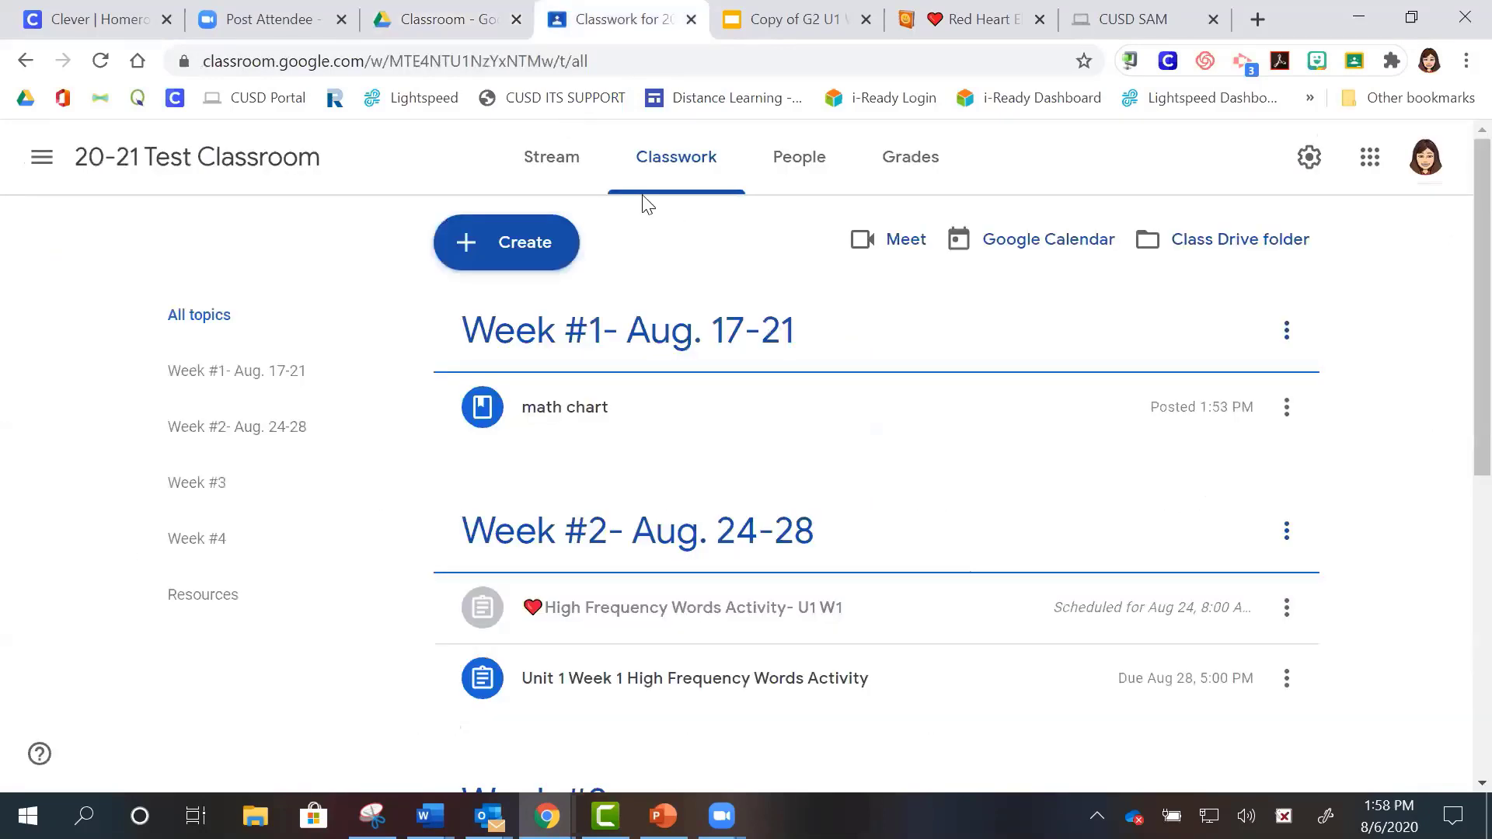
- Expand the Unit 1 Week 1 High Frequency Words Activity, preview its Slides worksheet, and view assignment
click(852, 662)
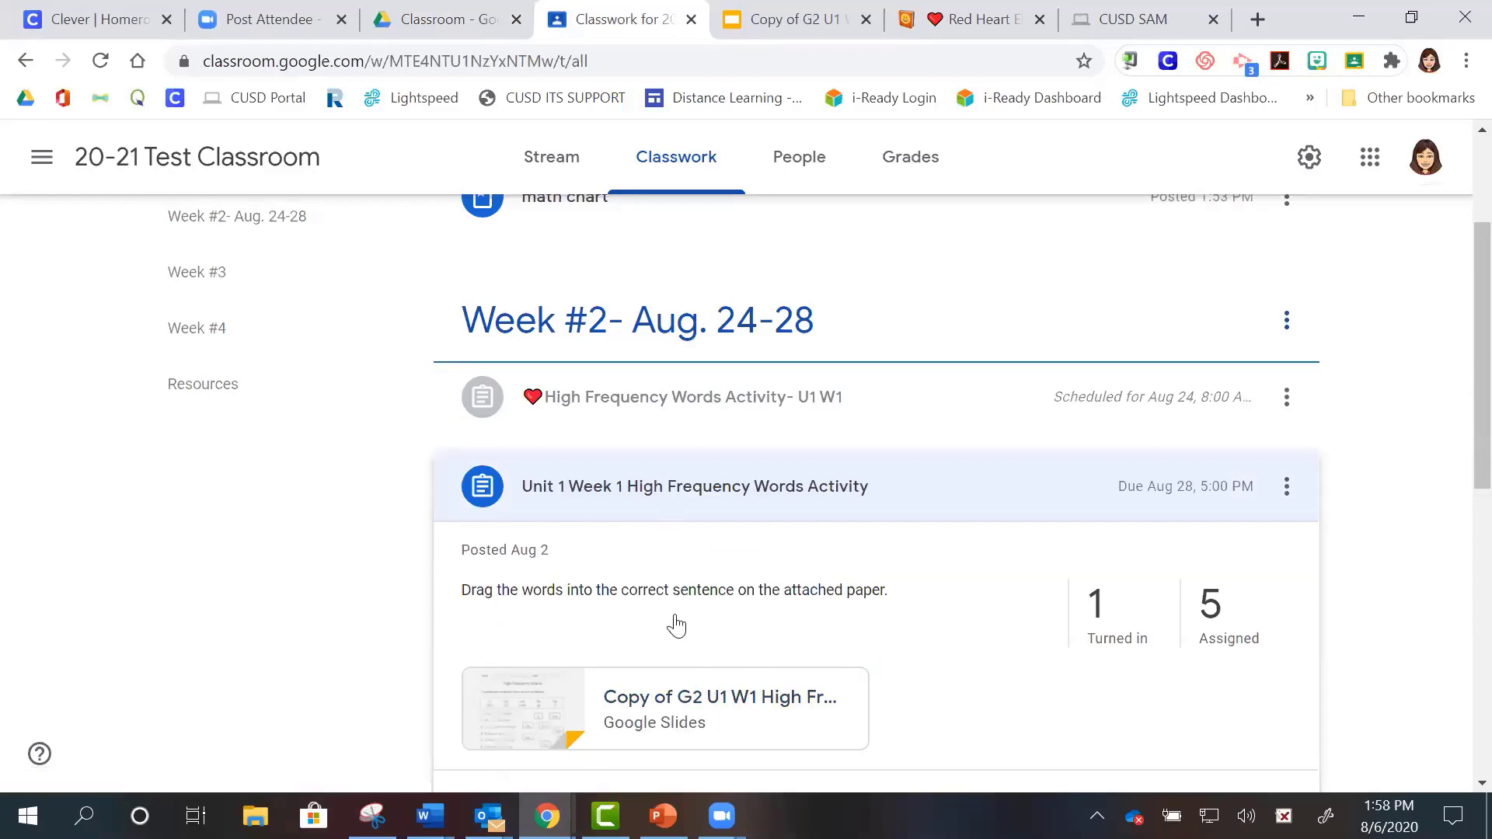
click(666, 701)
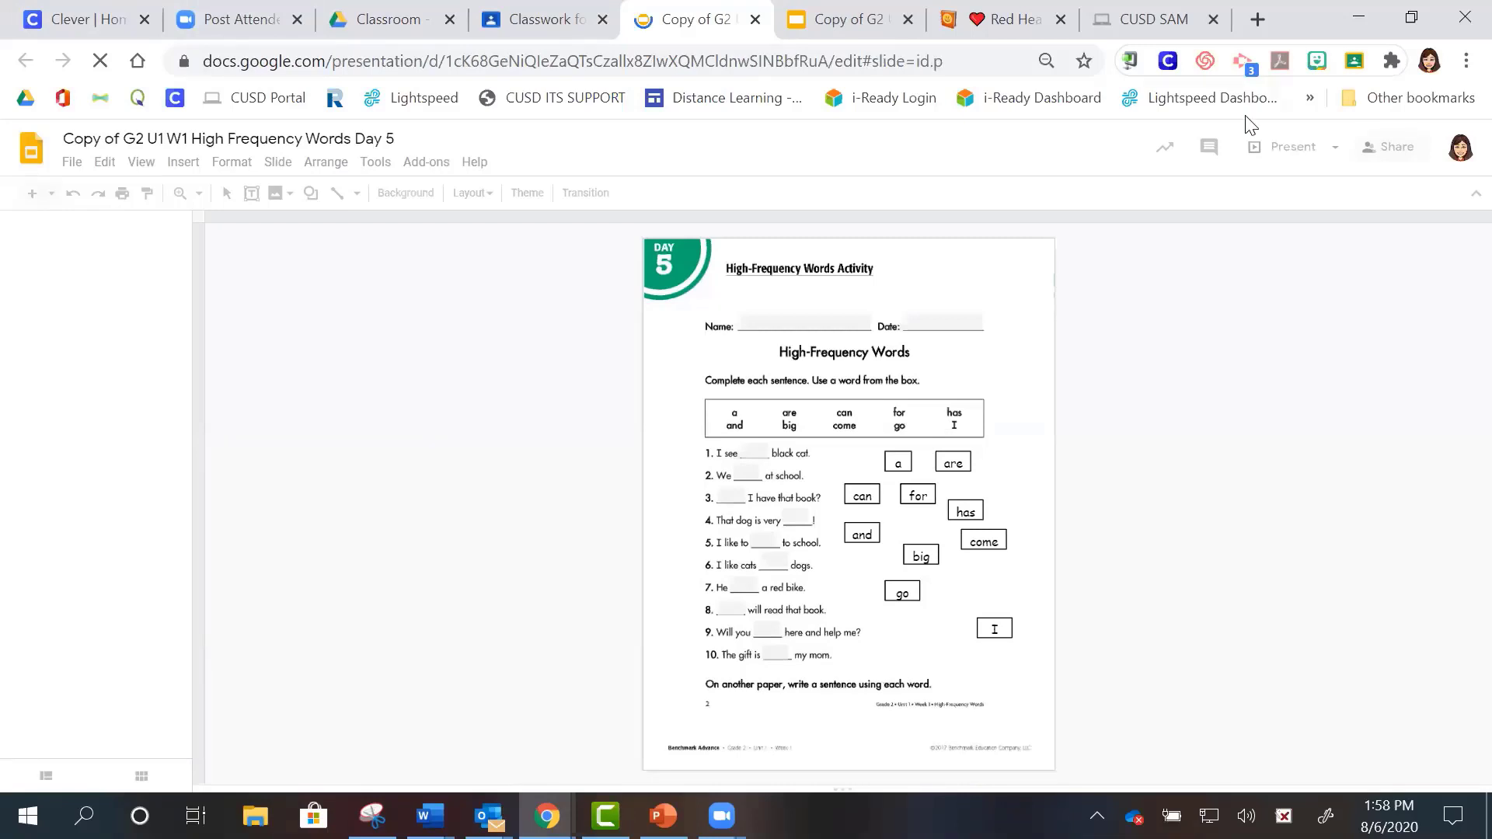
key(ctrl+shift+Tab)
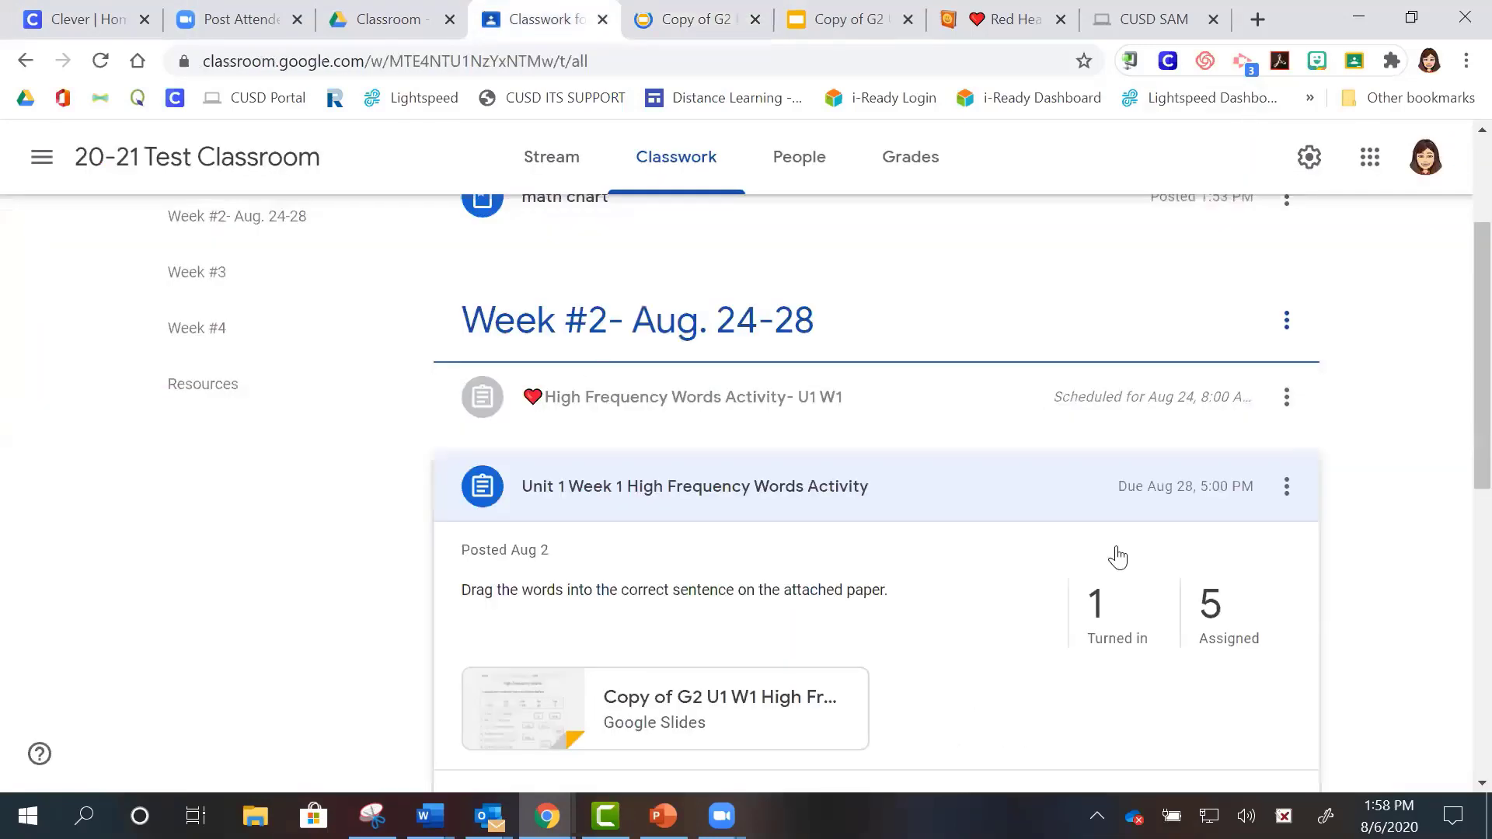
scroll(1453, 440, up, 1)
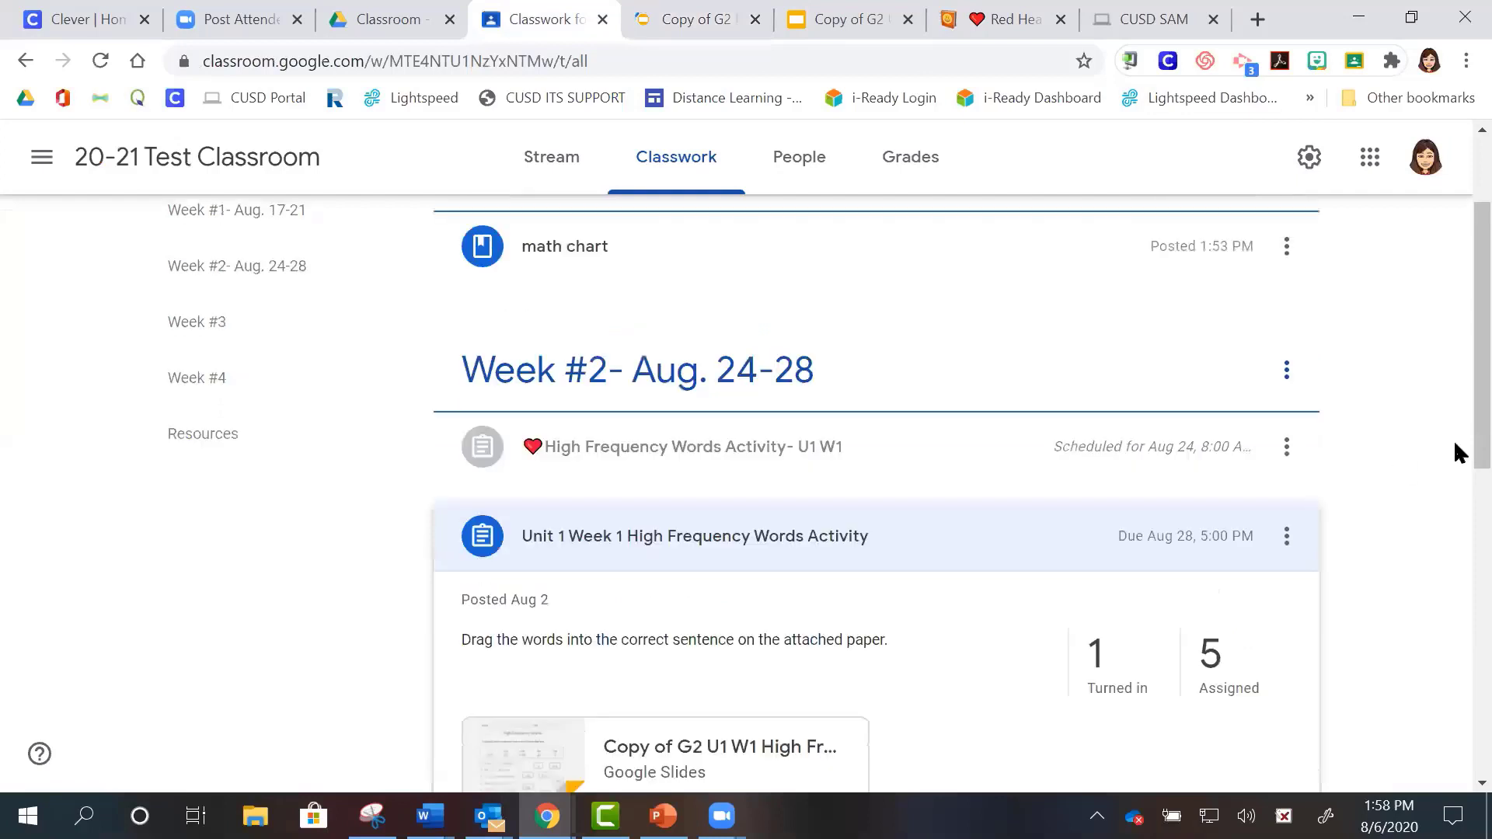
scroll(993, 643, down, 3)
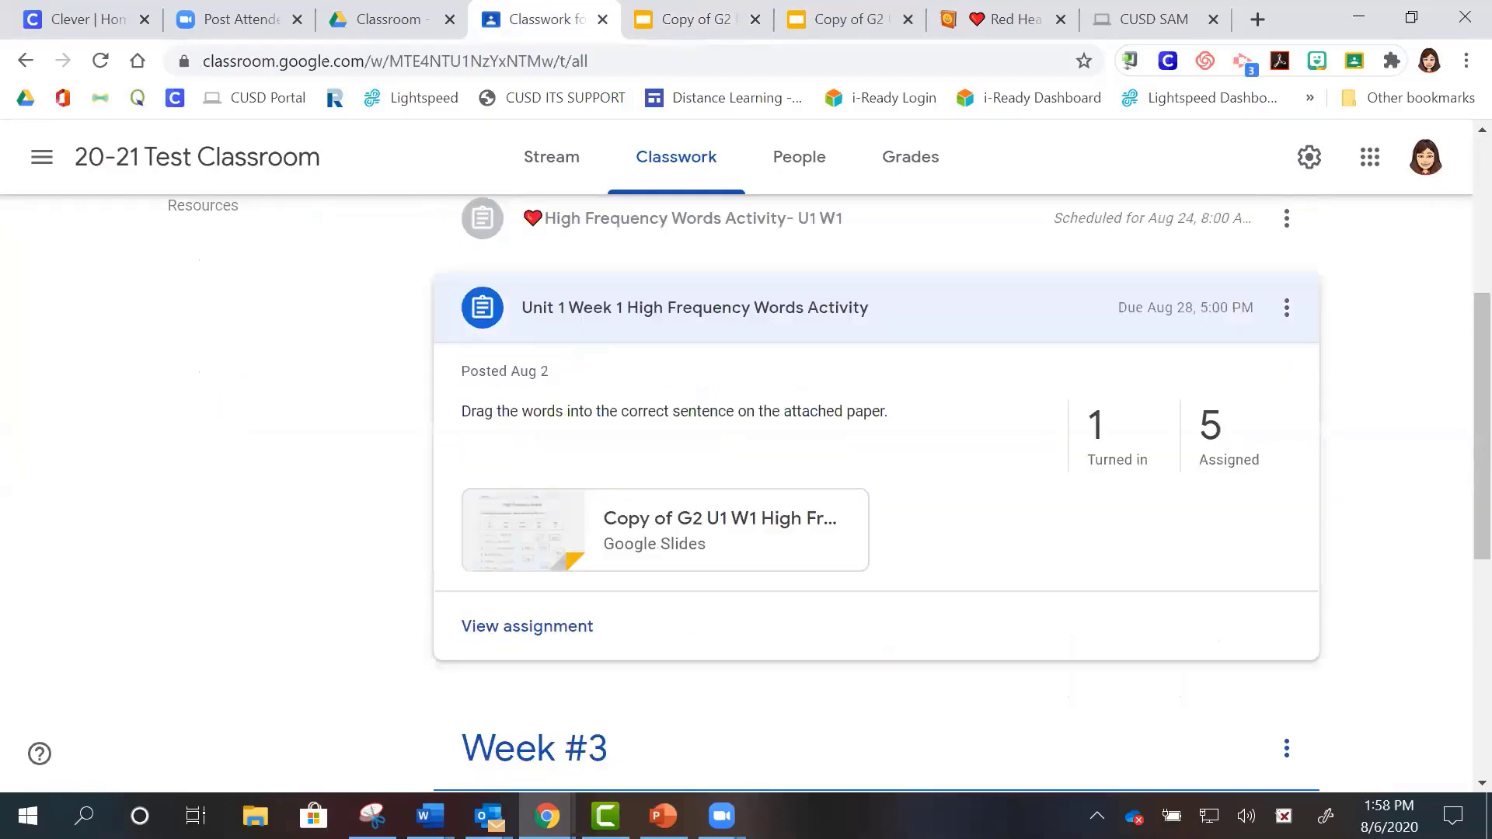
click(526, 627)
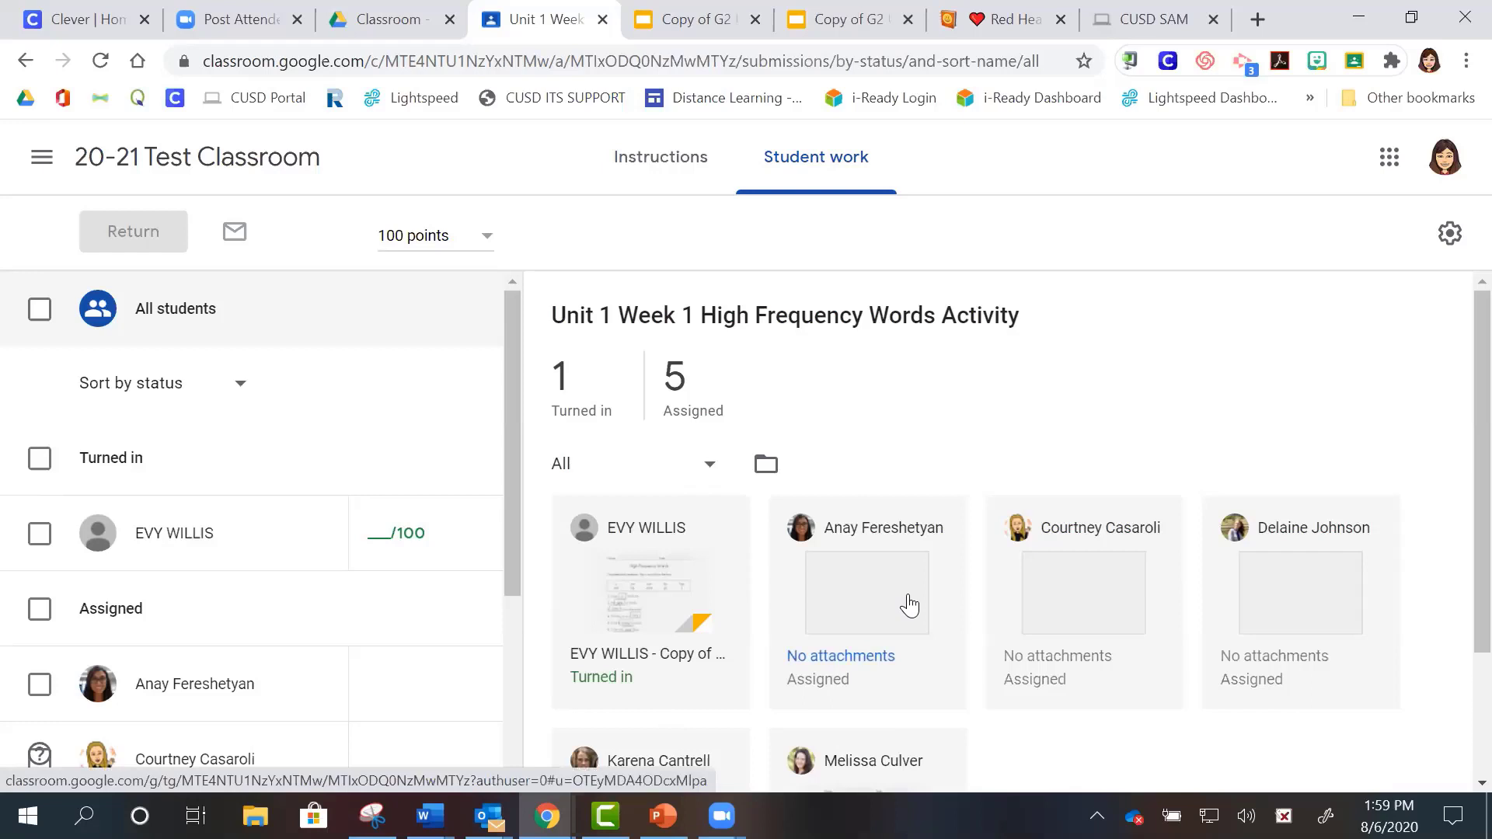
- Open the turned-in student's submitted Slides worksheet in the grading tool
click(381, 537)
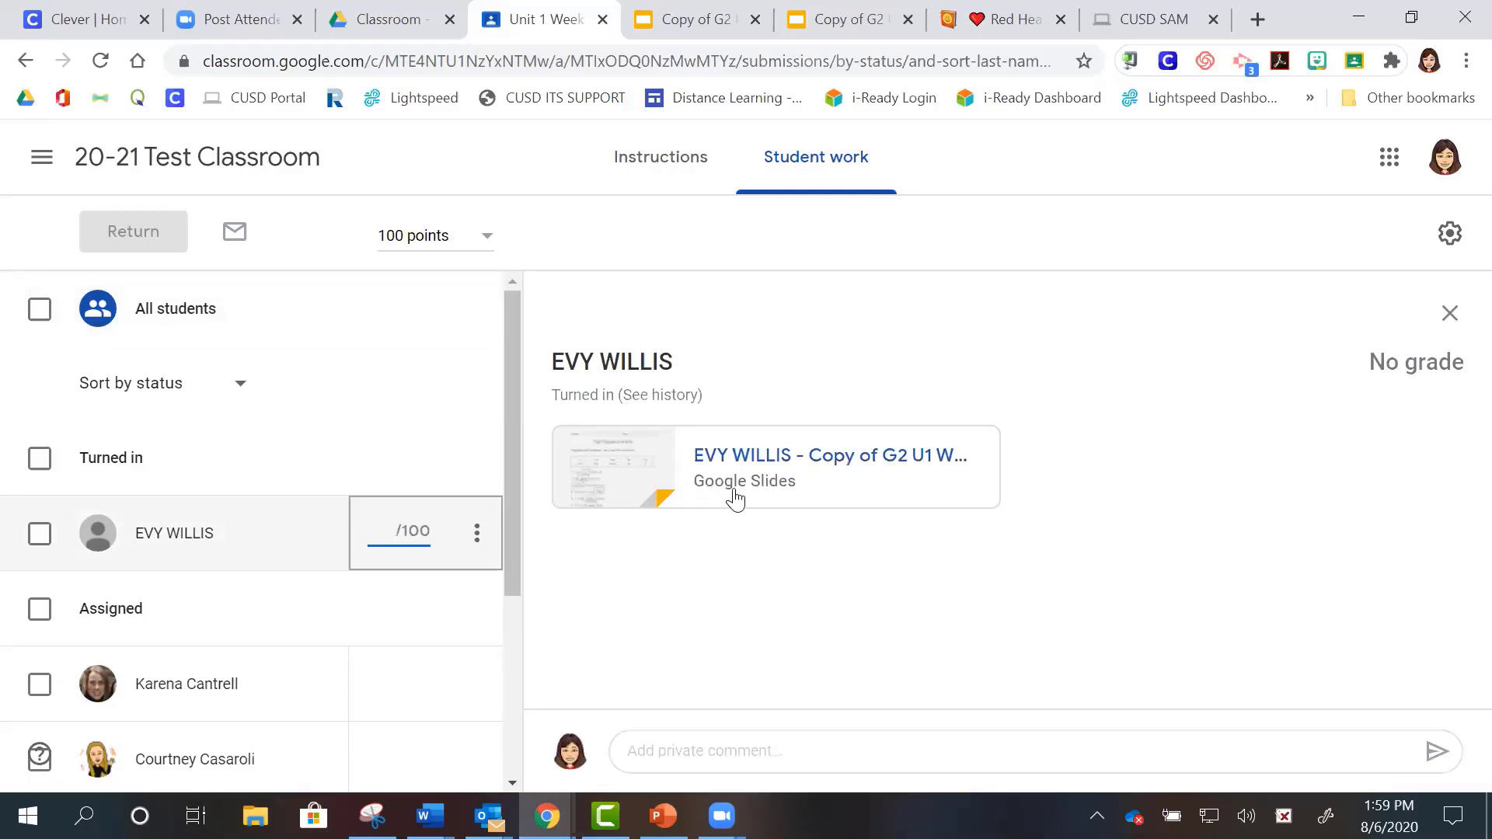
click(748, 476)
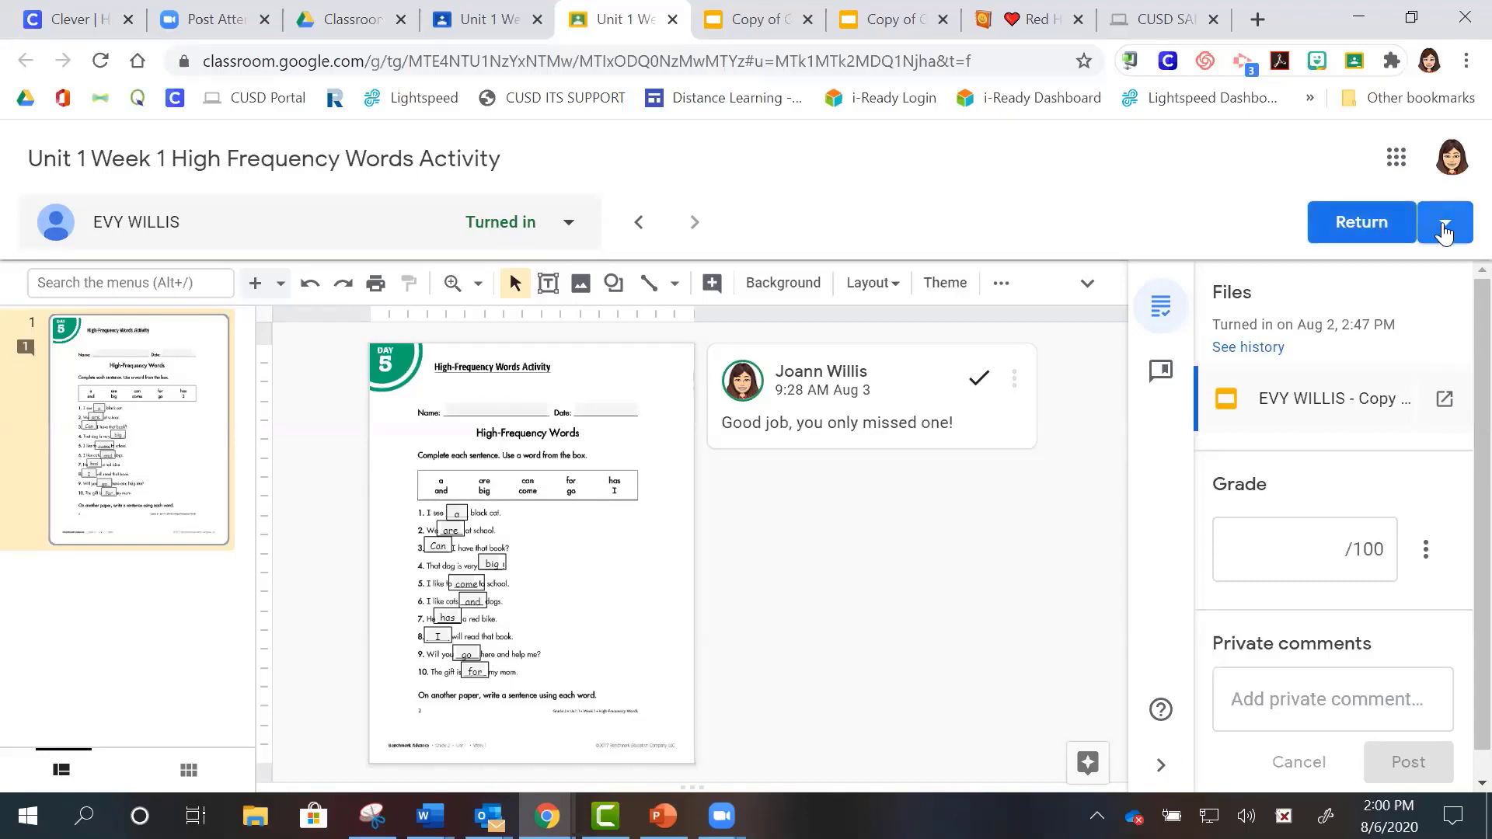
- Check the Return dropdown options, close them, and resume the PowerPoint slide show
click(1444, 232)
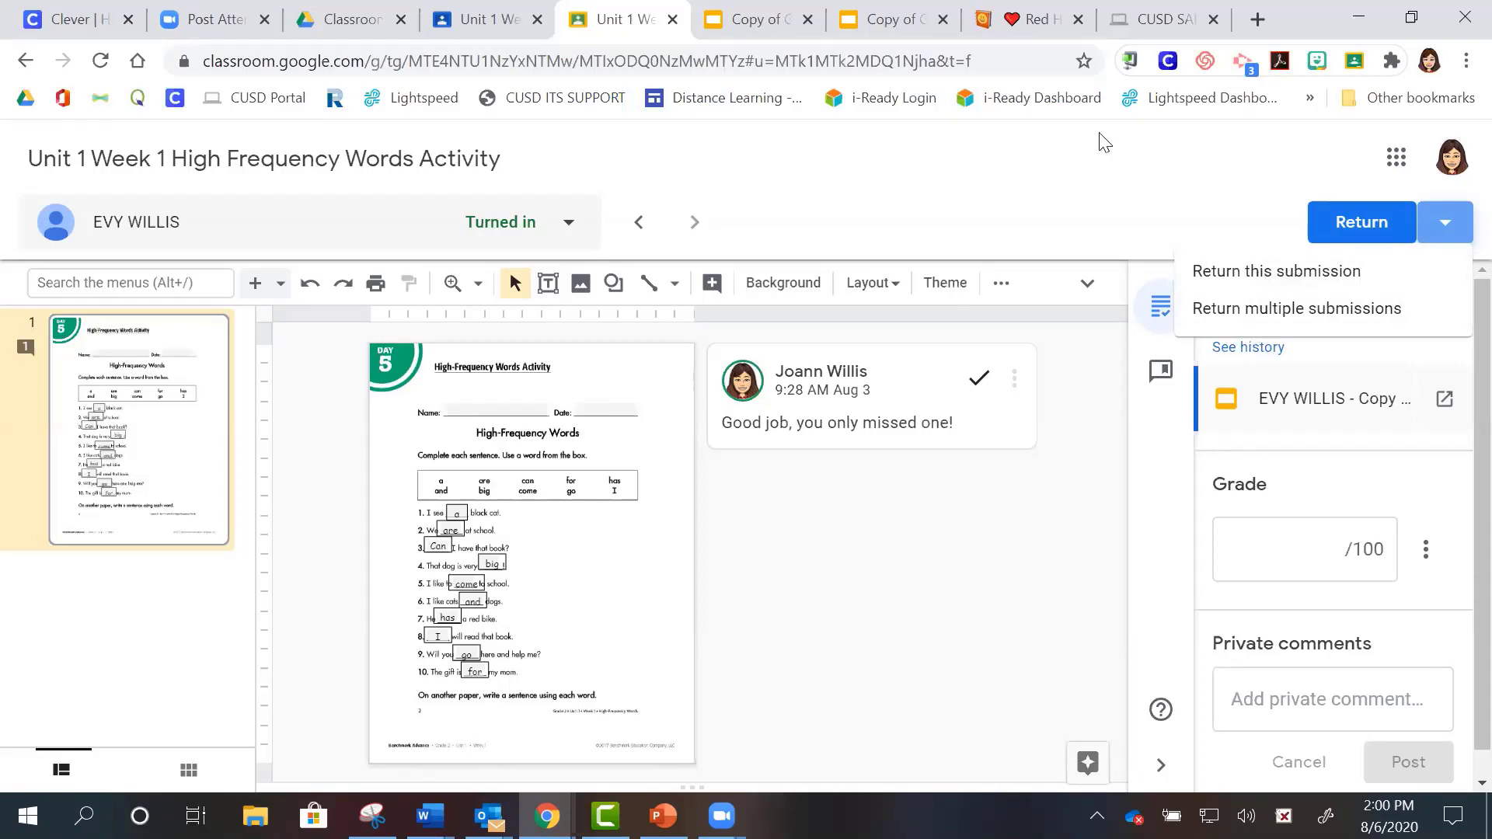
click(1097, 206)
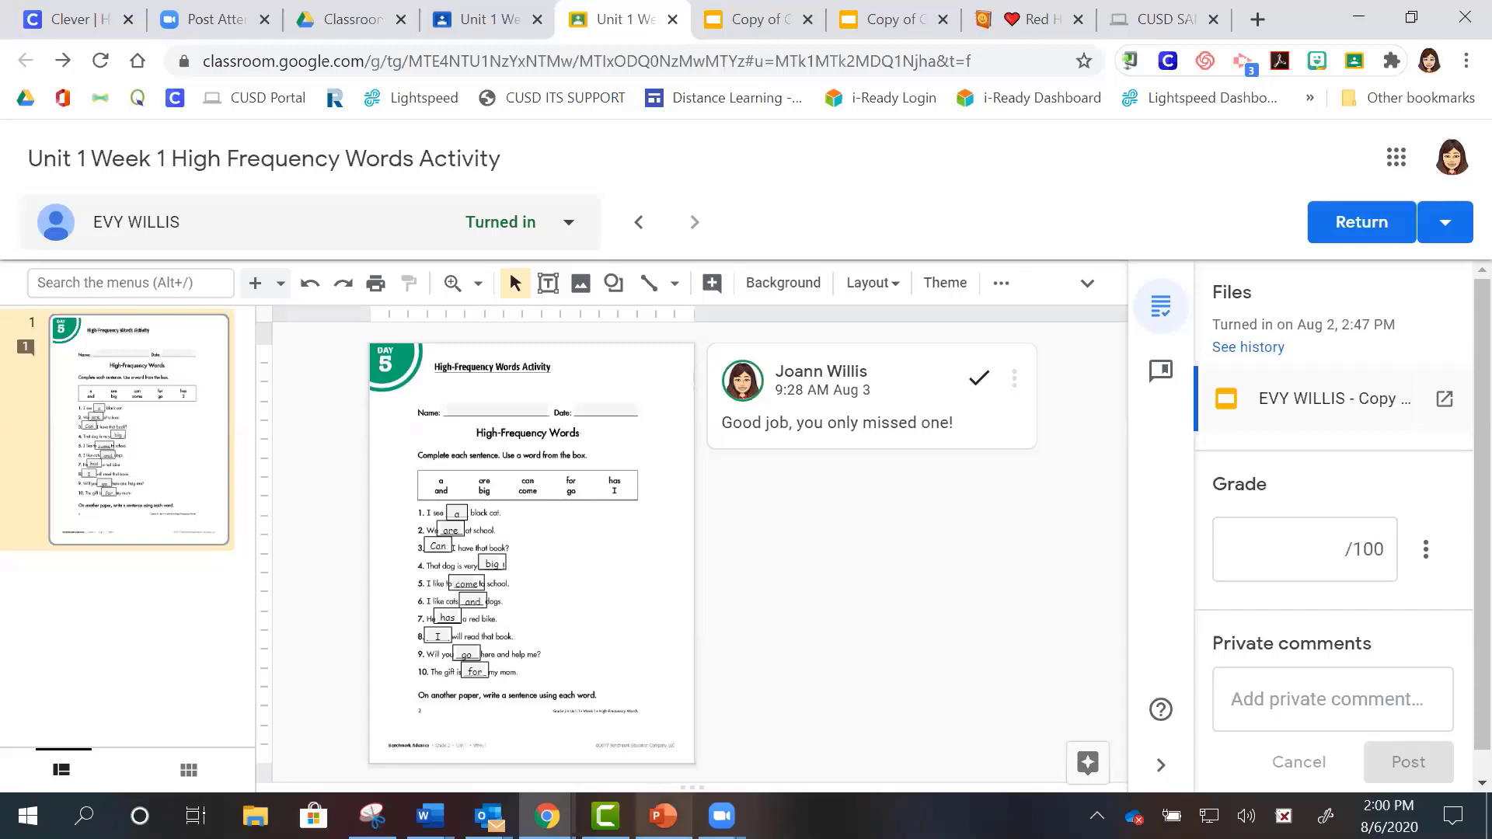
click(662, 816)
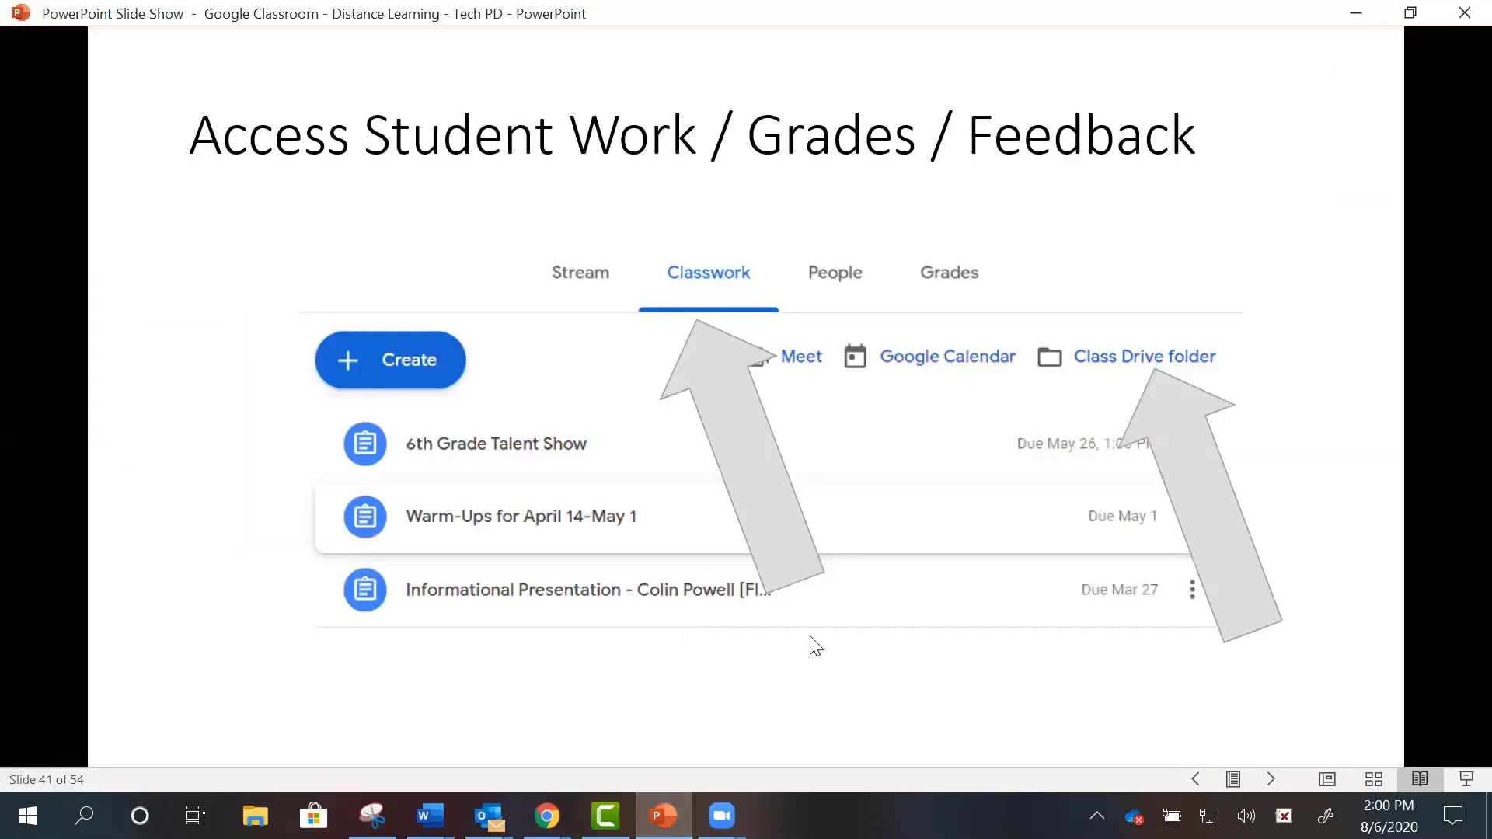
key(Right)
key(Right)
key(Right)
key(Right)
key(Right)
key(Right)
key(Right)
key(Right)
key(Right)
key(Right)
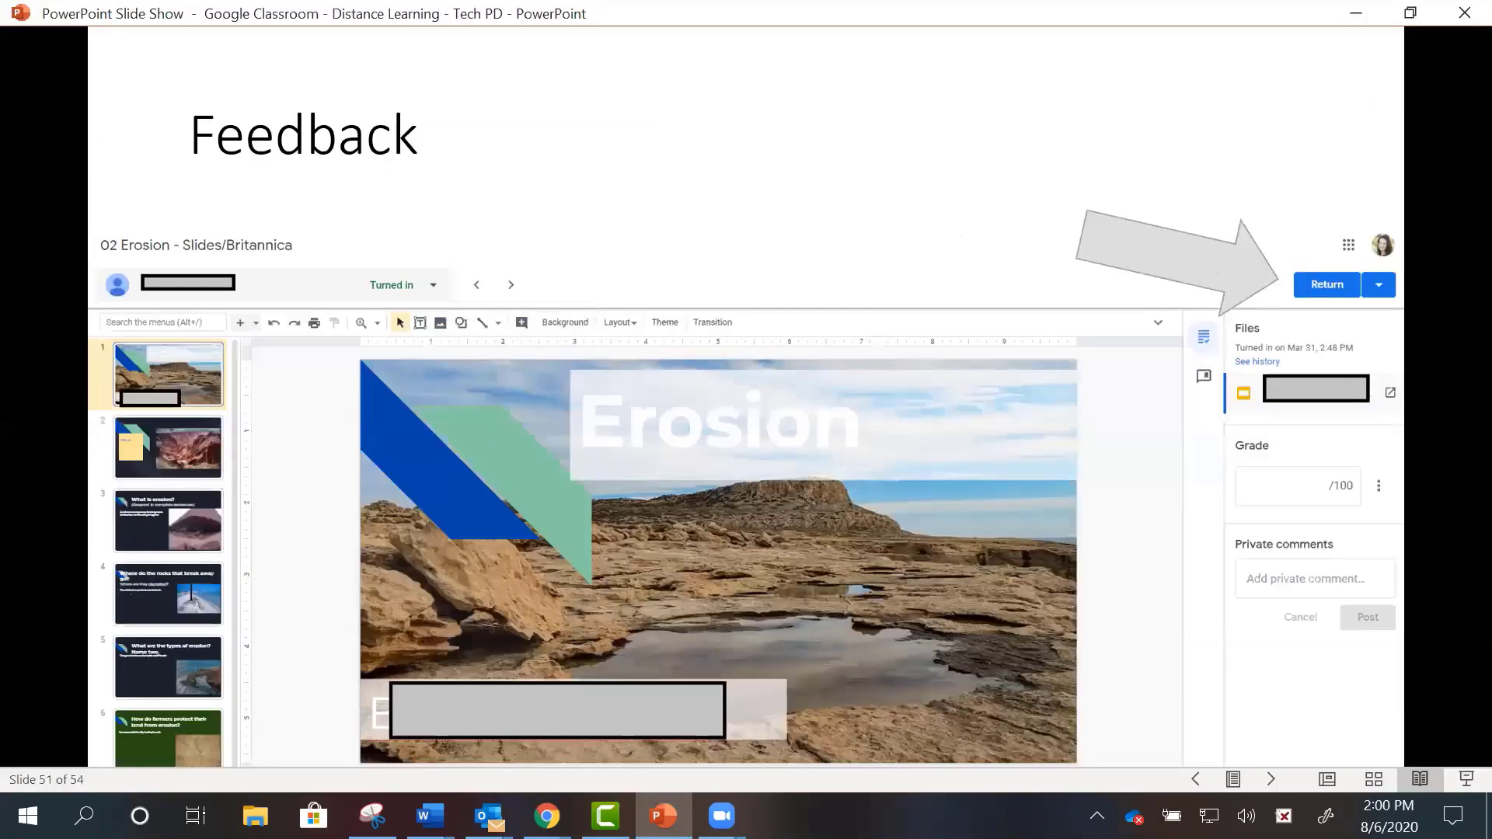
key(Right)
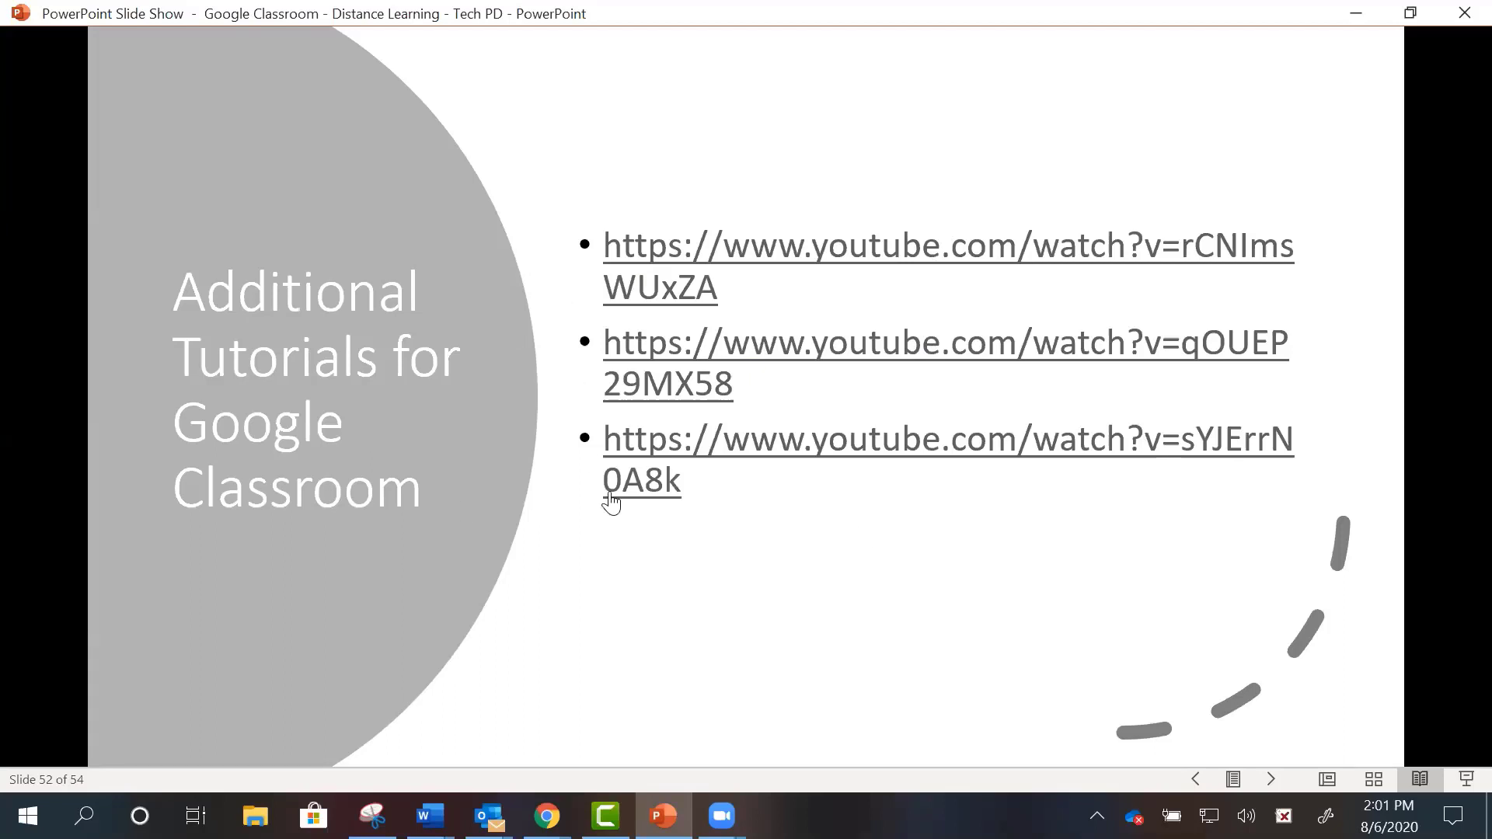
click(784, 565)
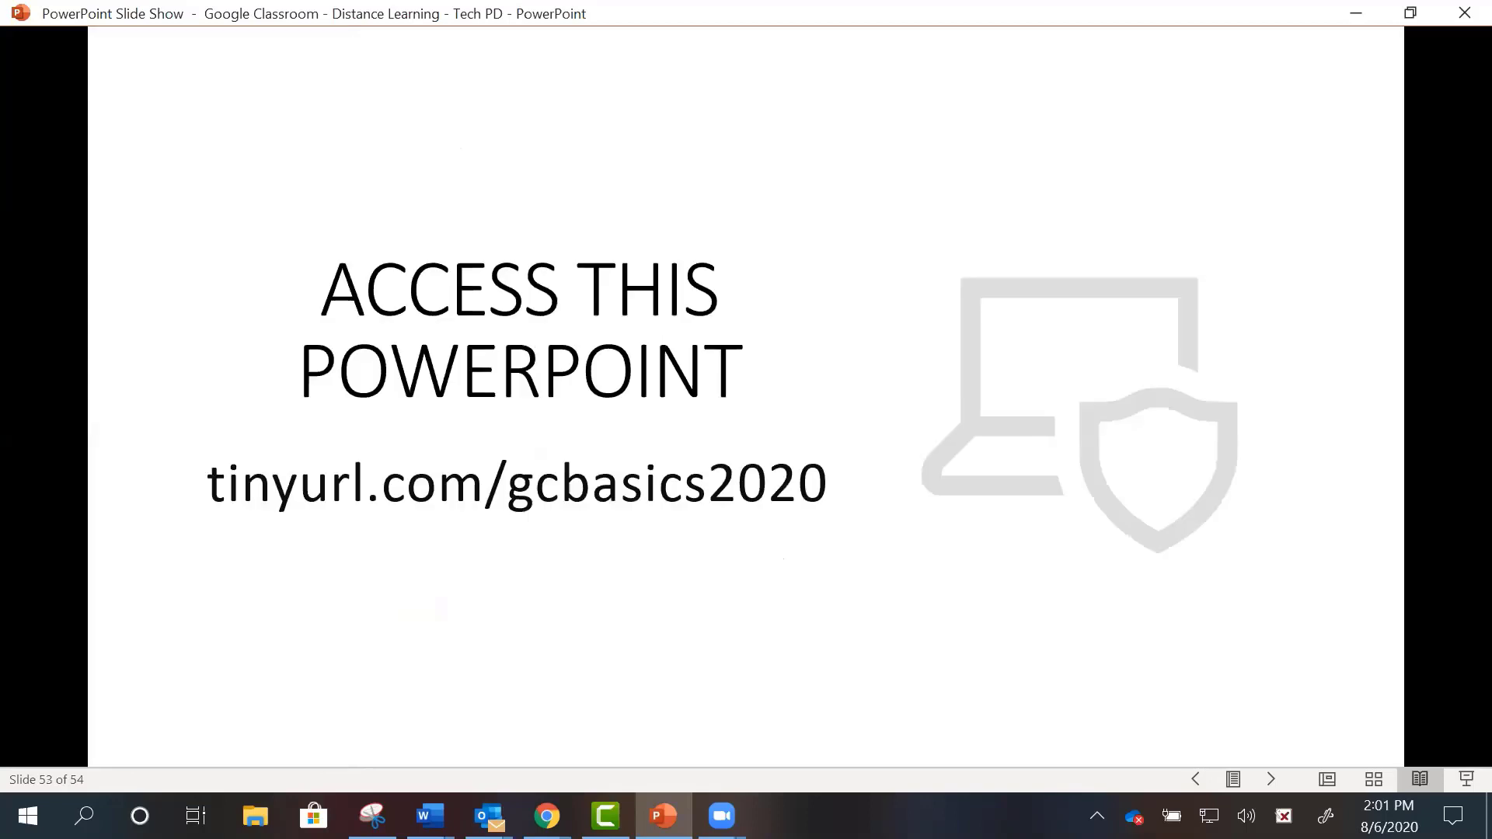
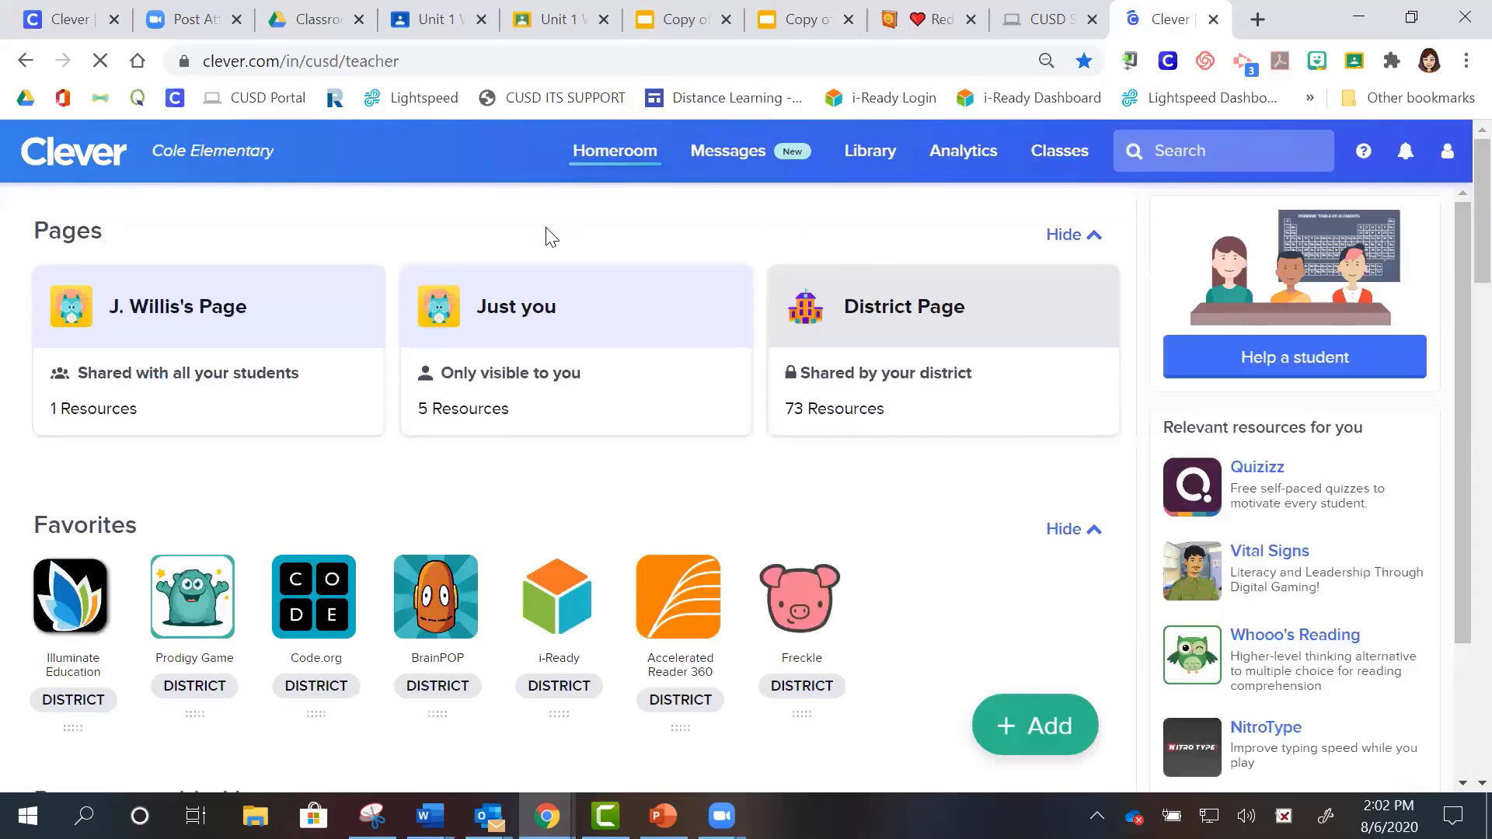
- Open the teacher page shared with all students and bring up its + Add resource choices
click(159, 313)
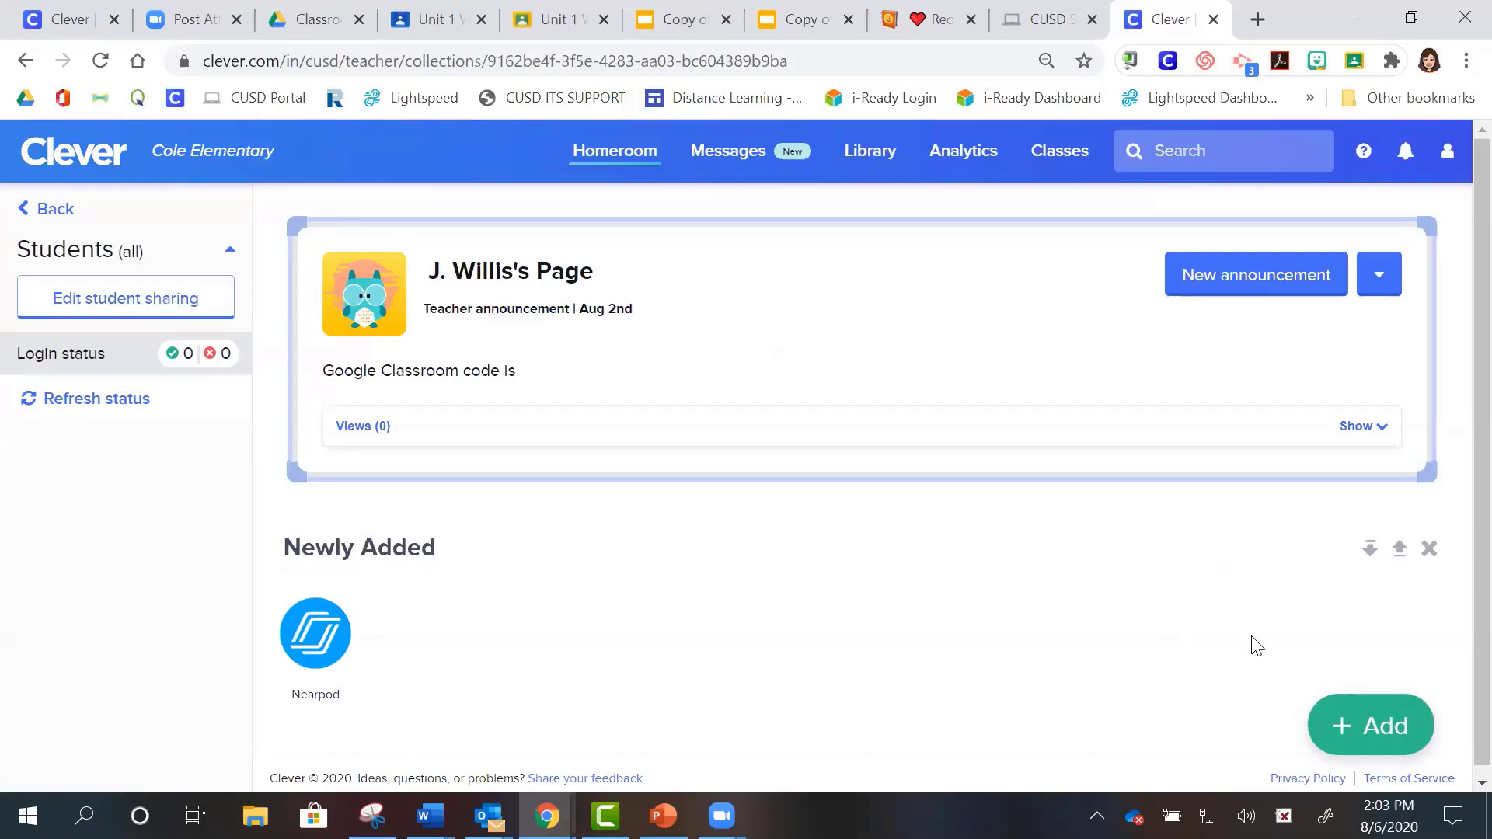
click(1368, 746)
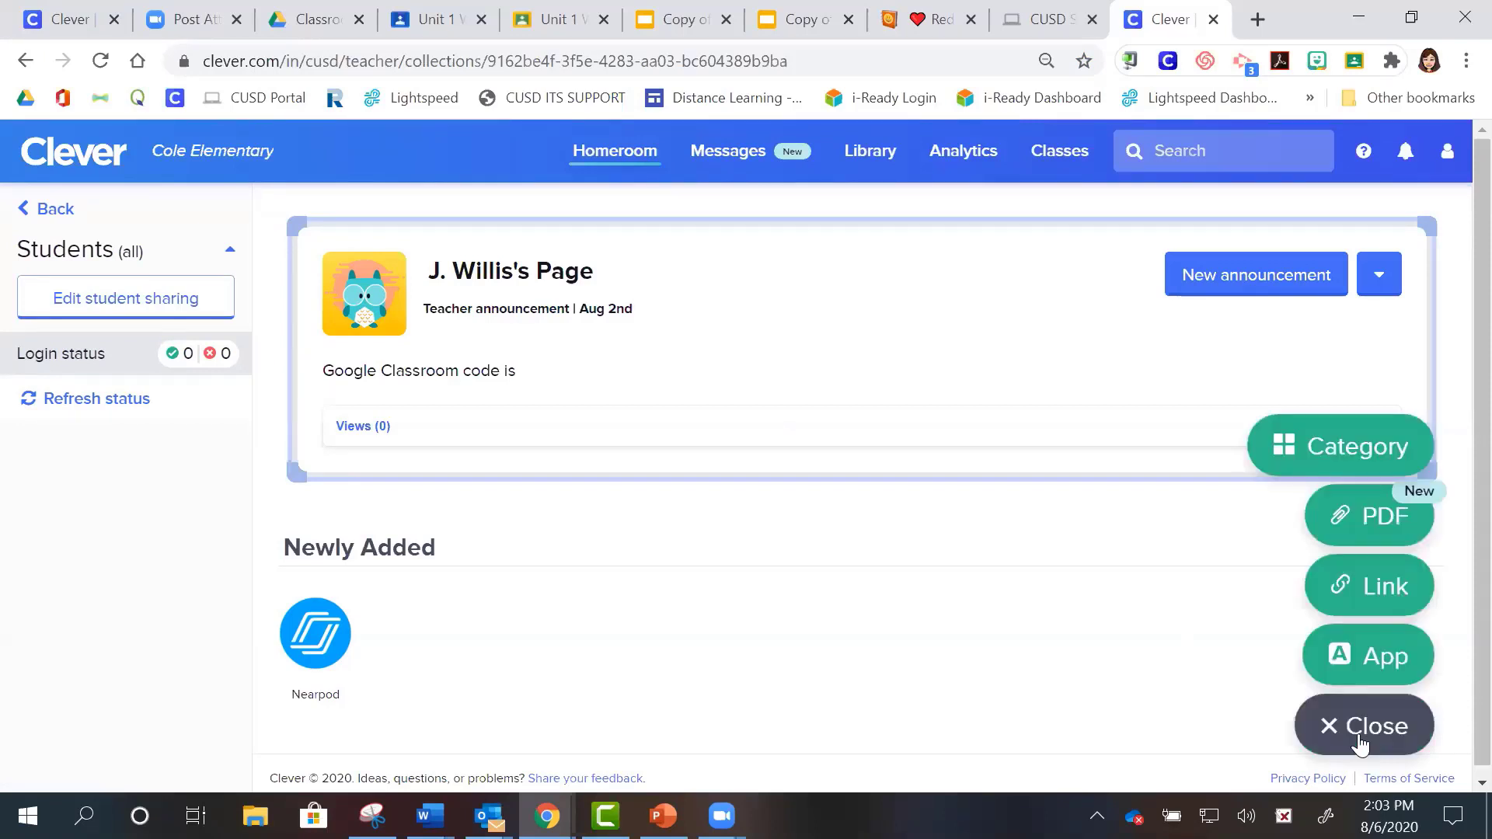
- Start an Untitled web link in the Newly Added category, then switch to the Classroom tab
click(1353, 584)
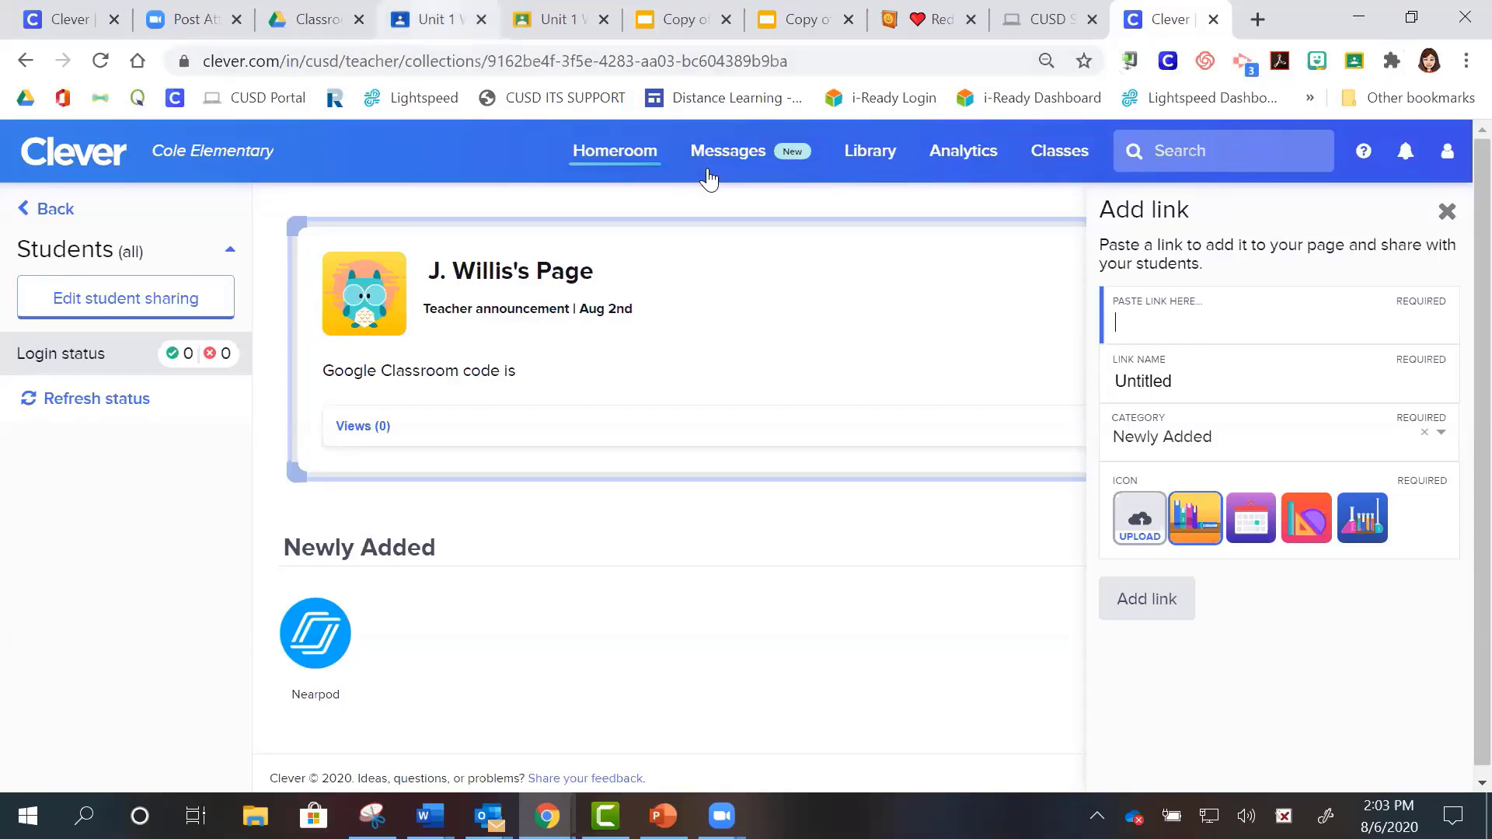
key(ctrl+4)
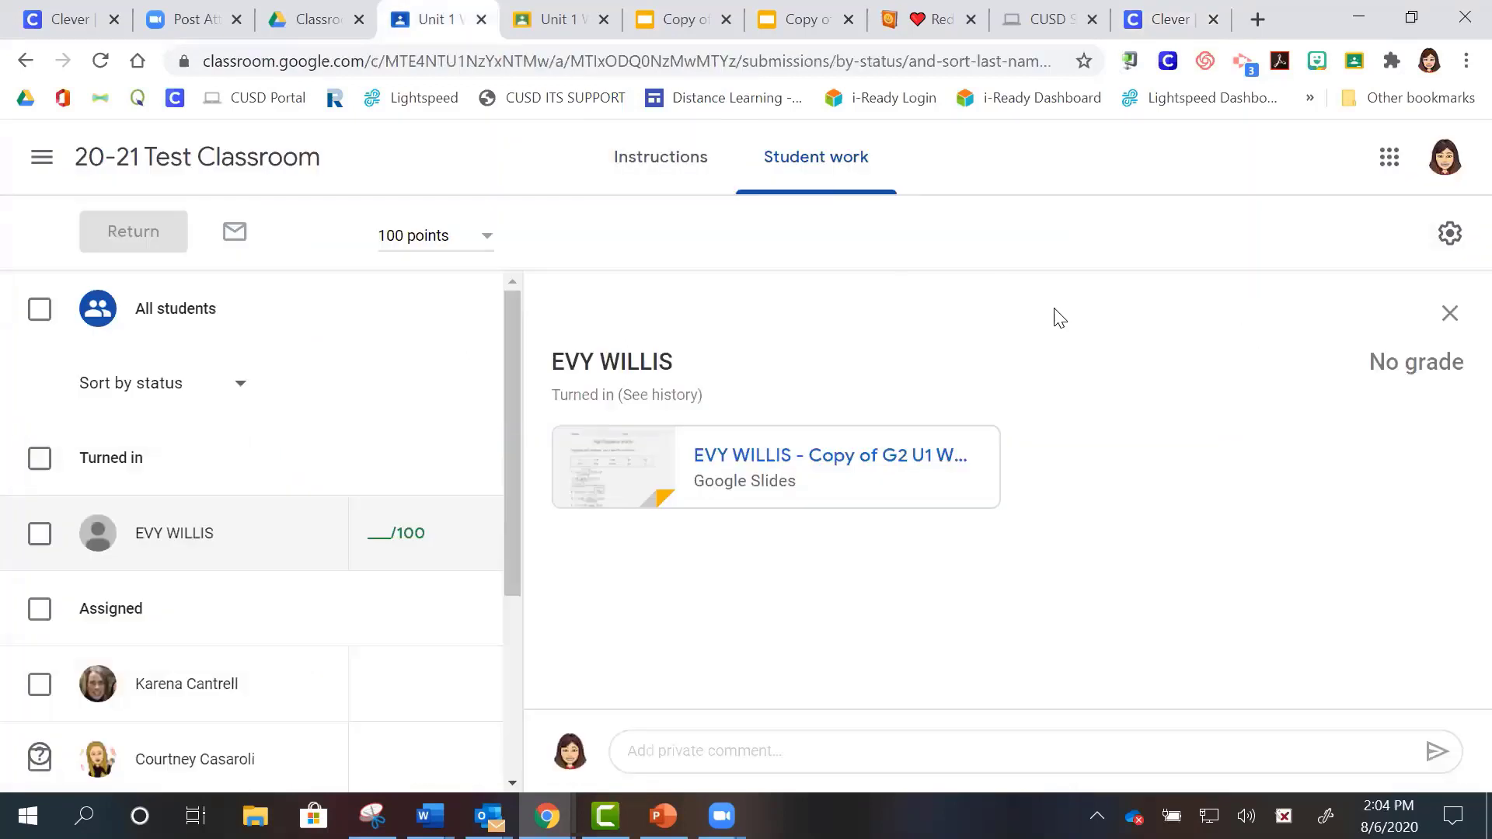
- View the assignment instructions, then open the turned-in High Frequency Words submission from Student work
click(674, 172)
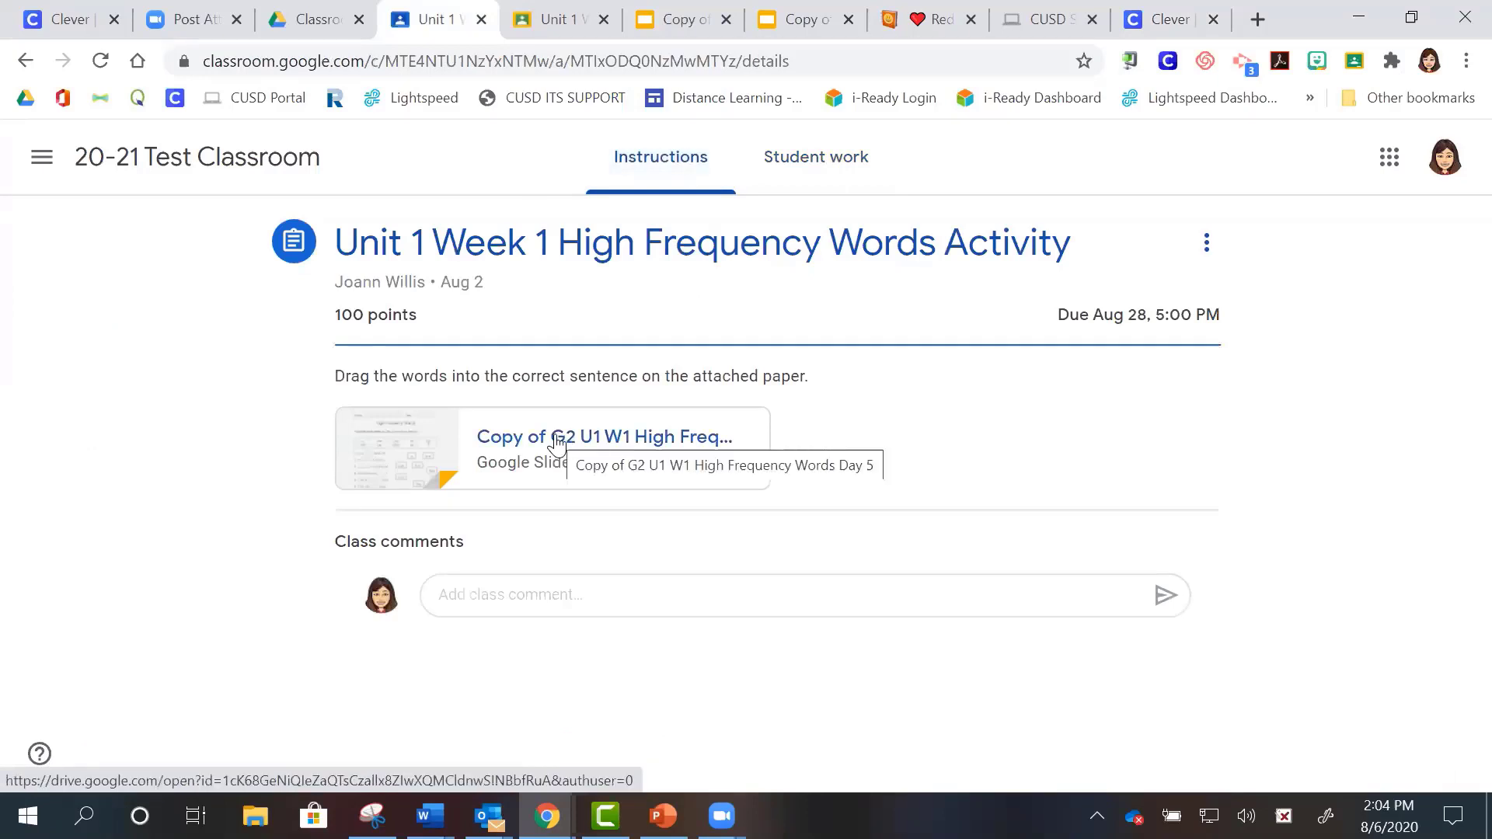
click(842, 172)
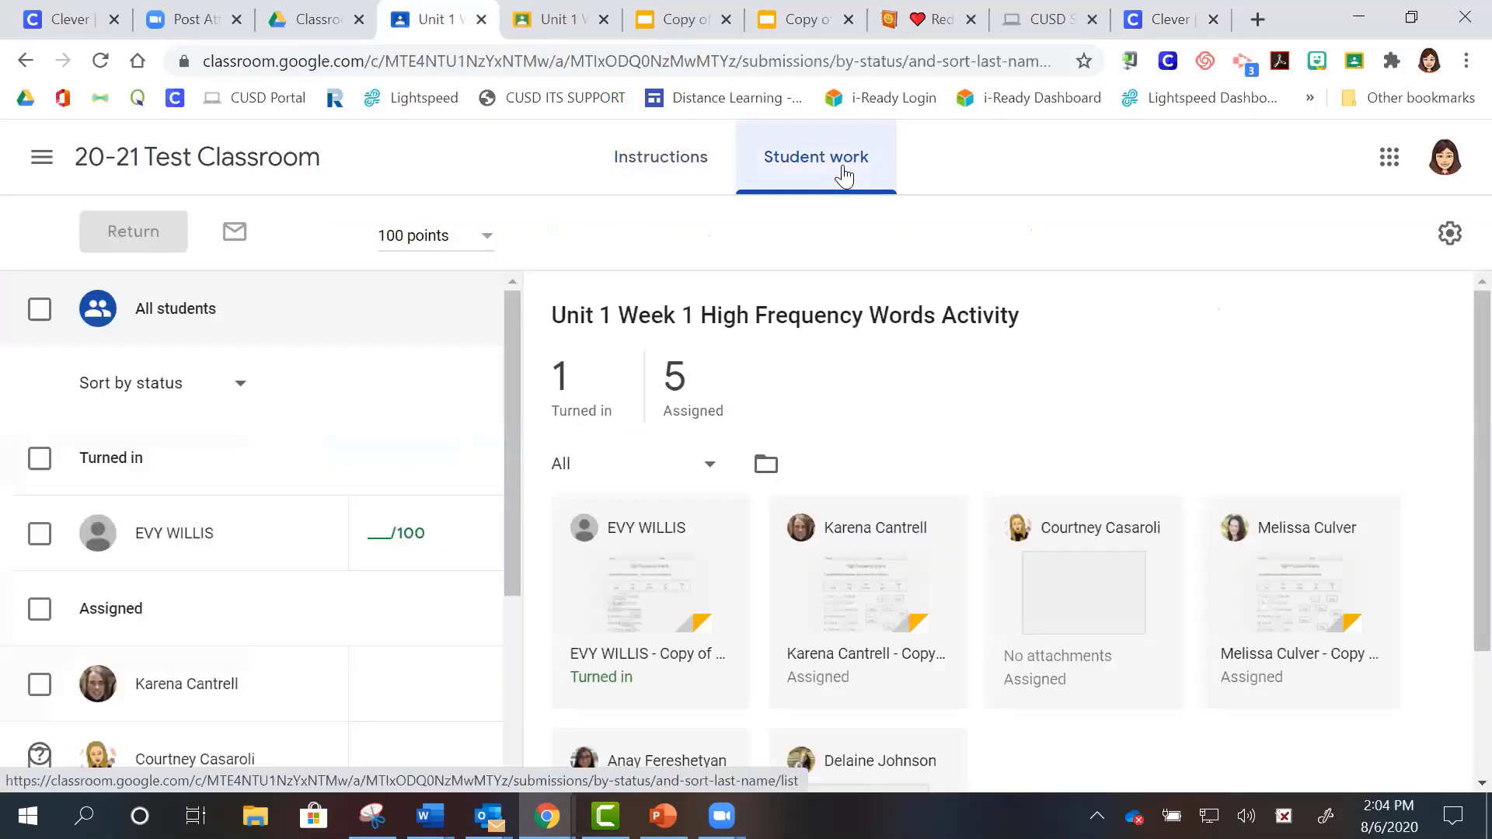
click(657, 584)
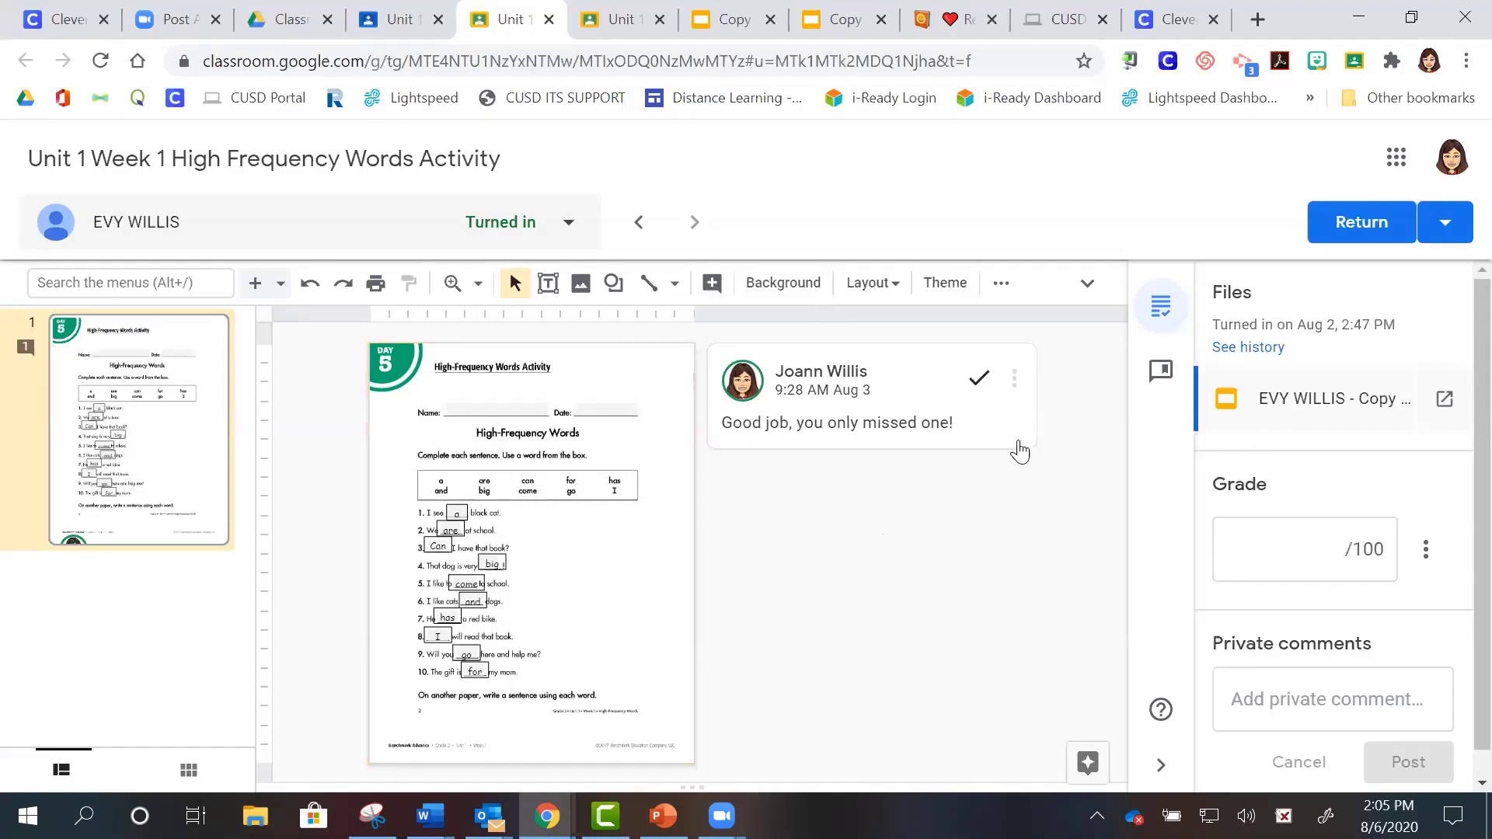
- Check the feedback comment's options menu, then switch to the Drive Classroom folder
click(1016, 380)
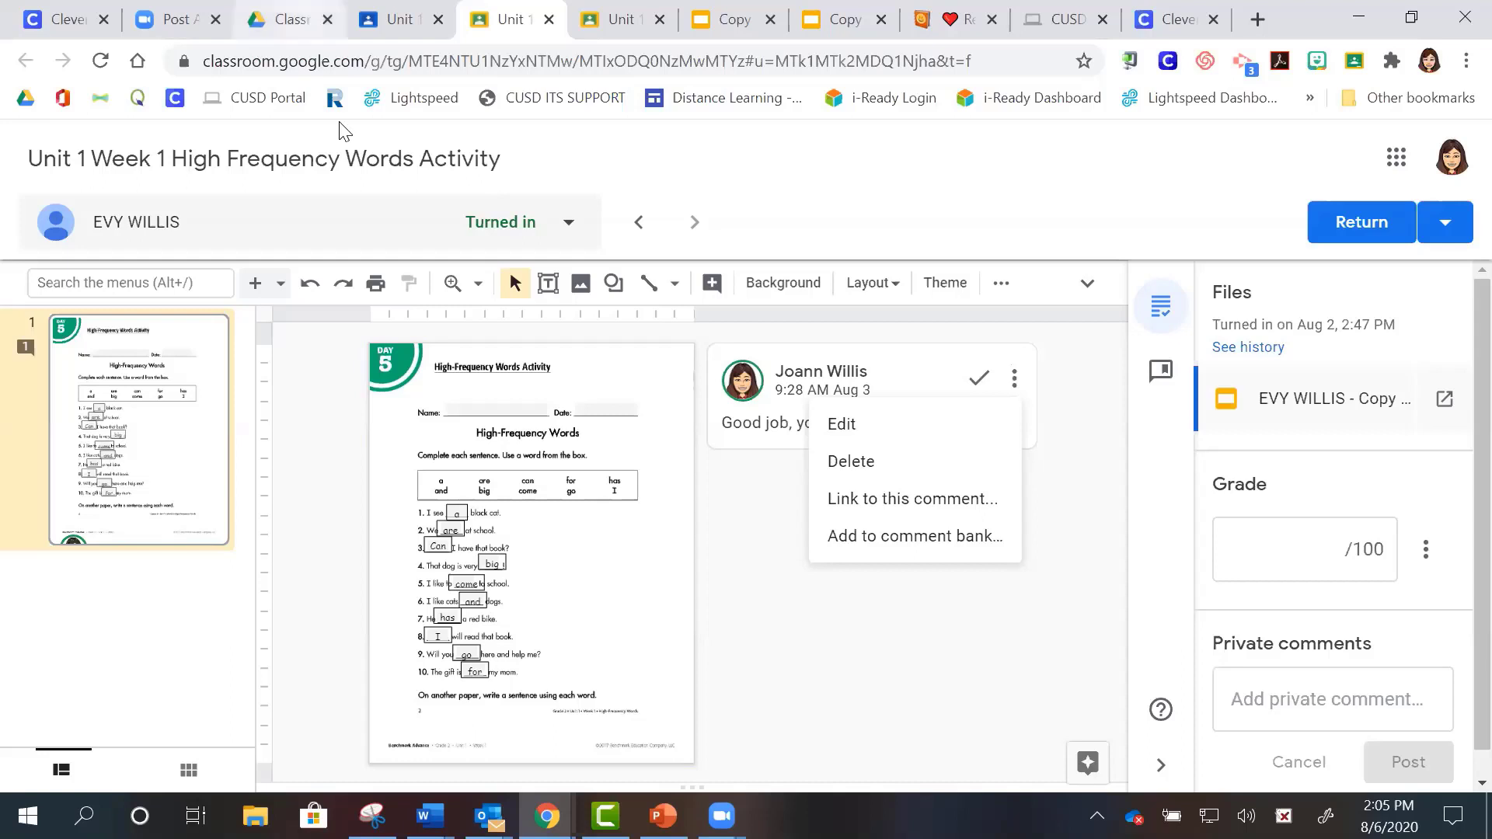
key(ctrl+3)
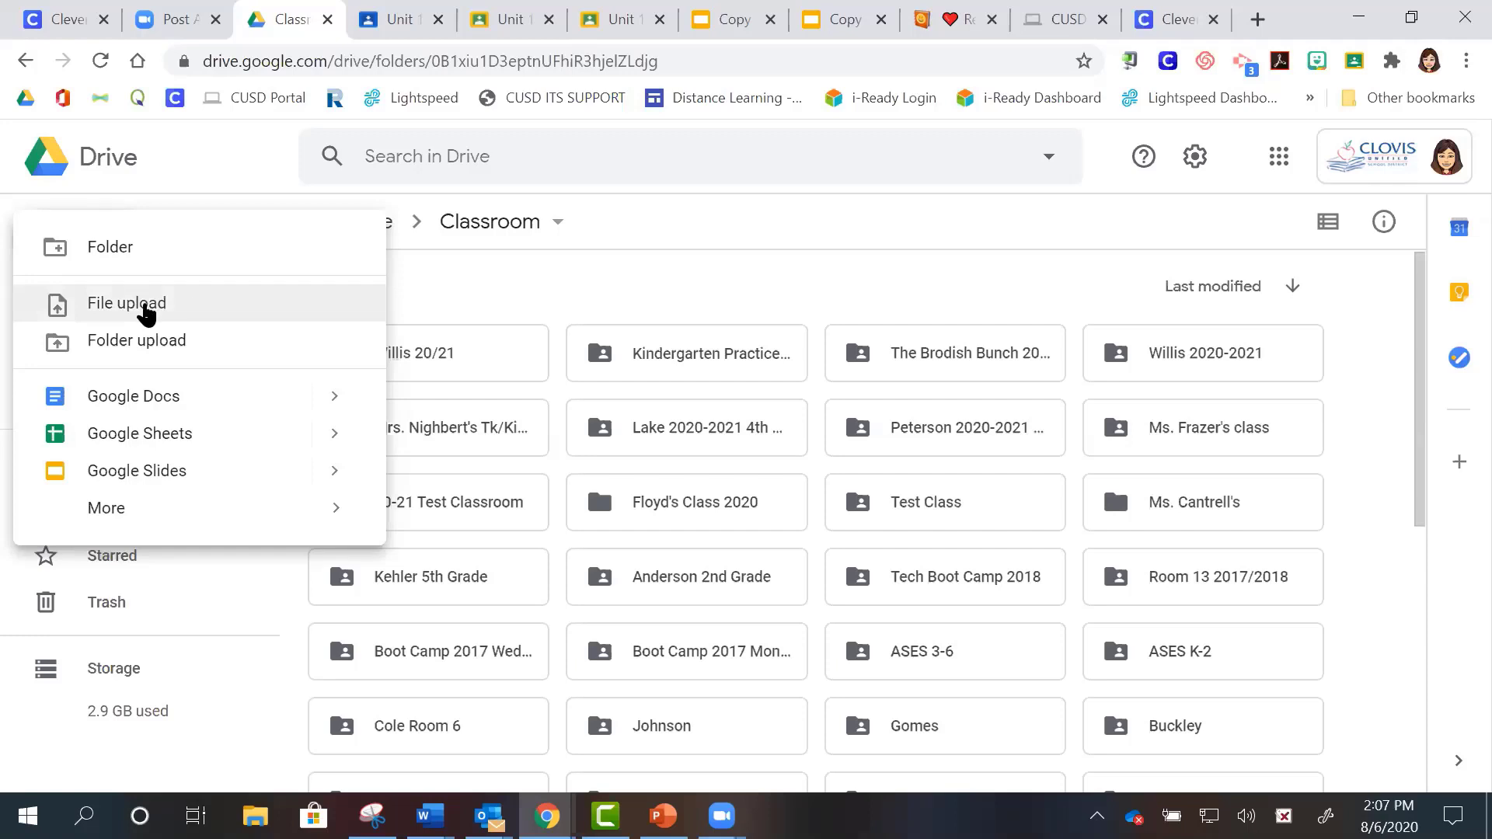
- Upload the 'bit classroom' image from the Pictures folder into the Drive Classroom folder
click(146, 311)
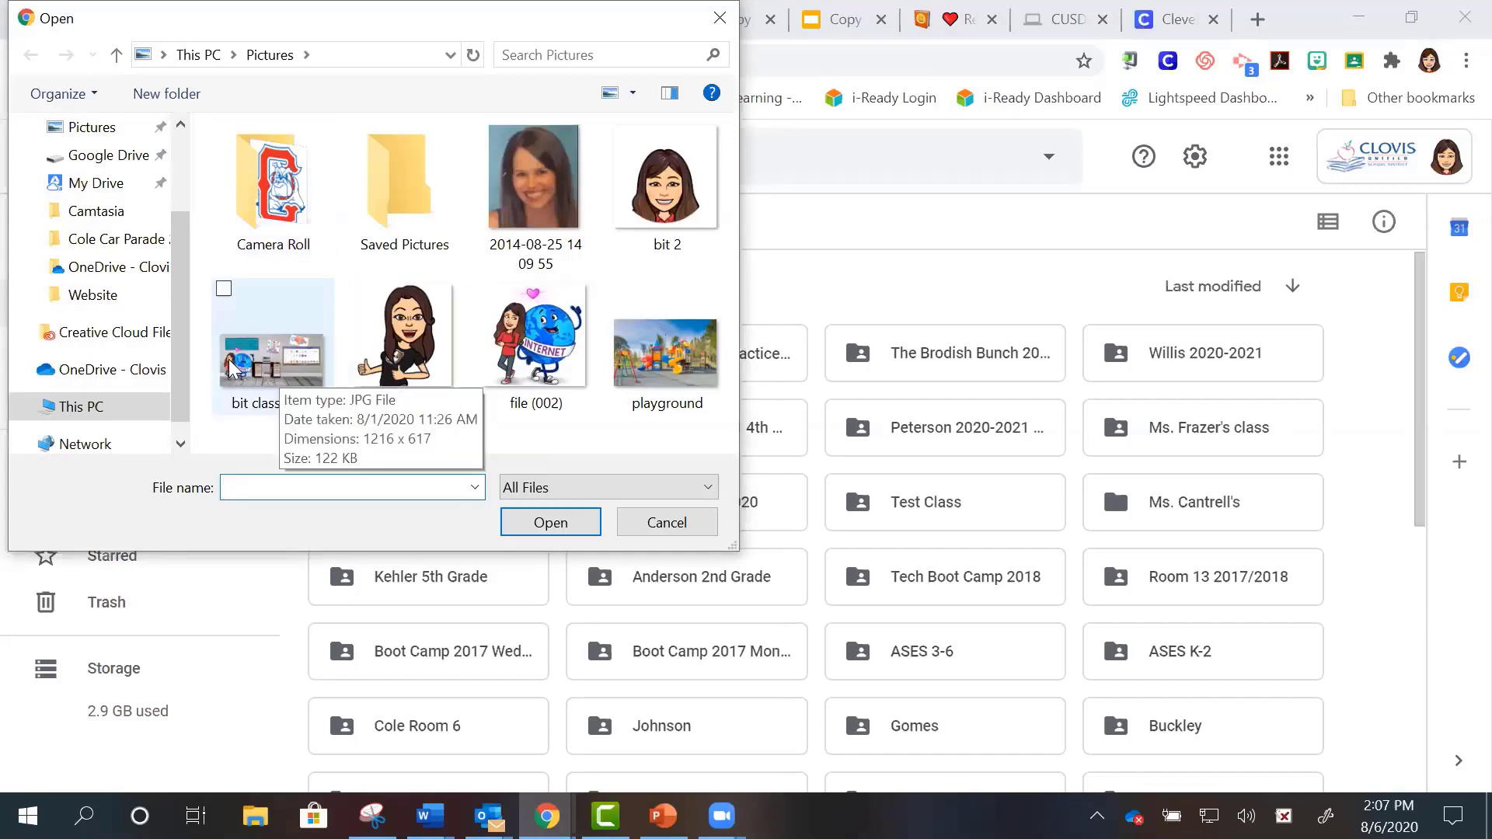
click(268, 359)
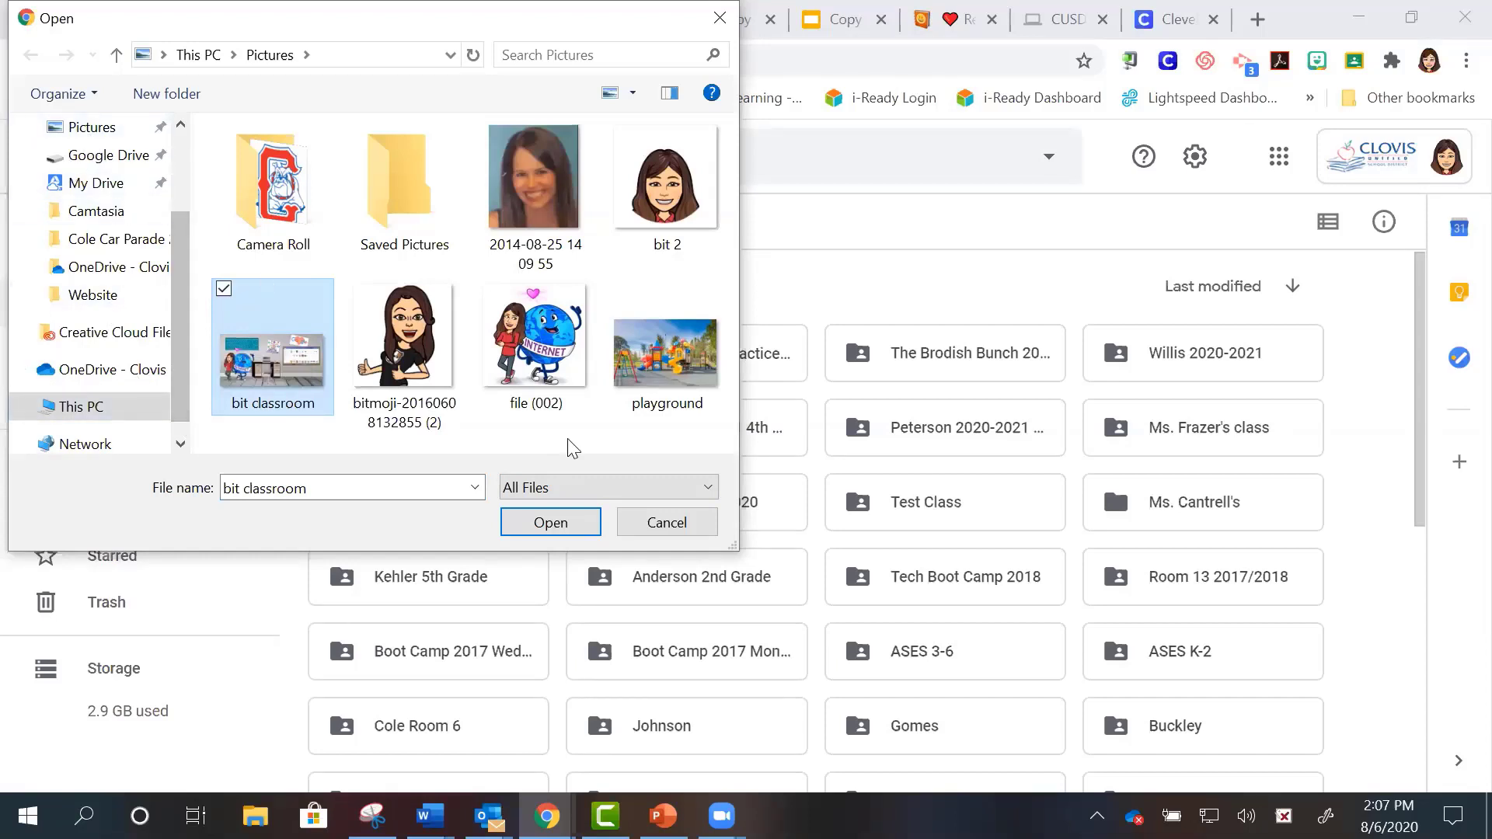
click(565, 529)
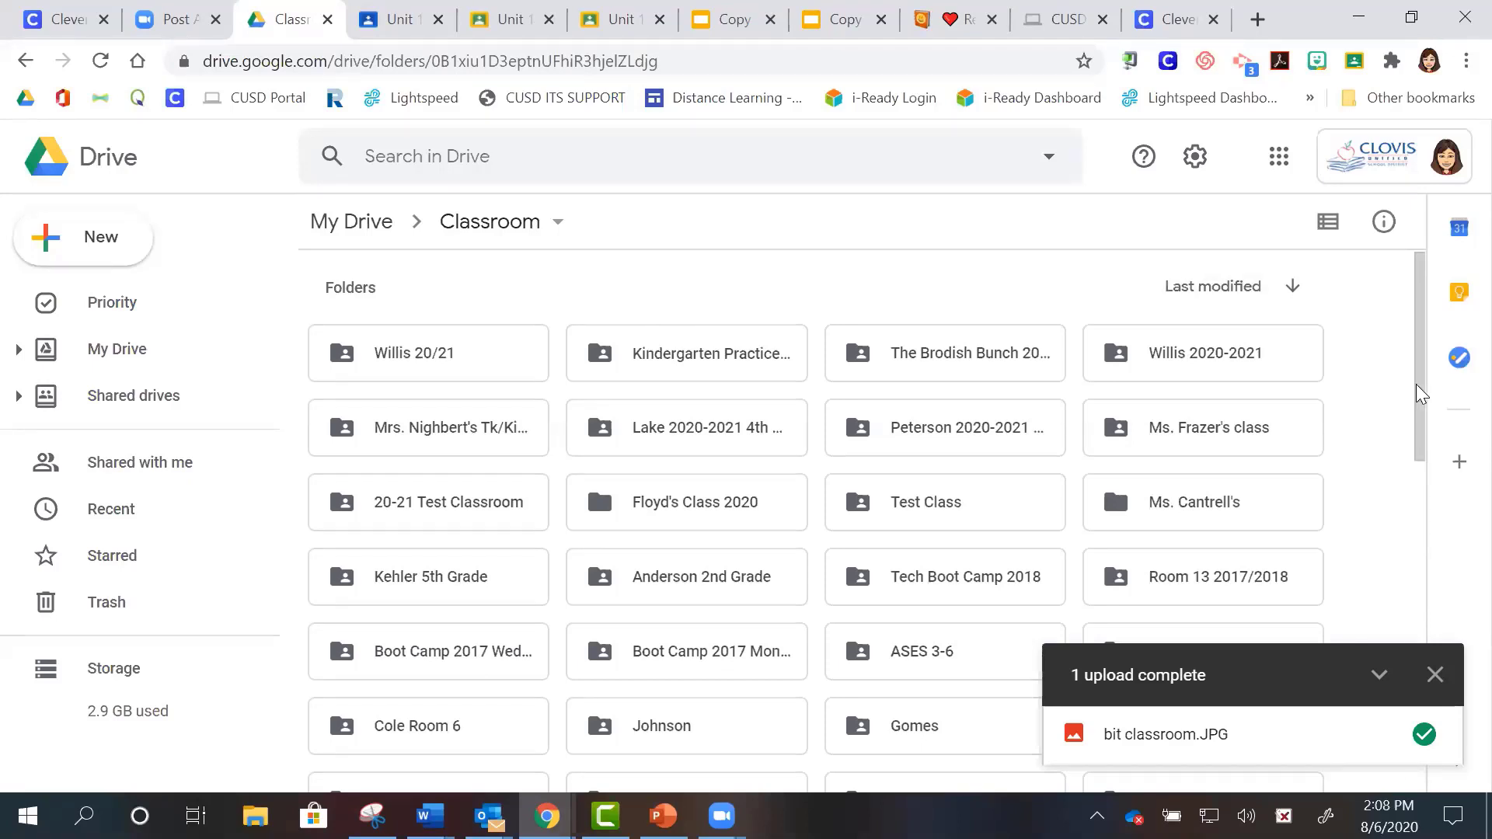
- Find bit classroom.JPG among Recent files and bring up its actions menu
drag(1428, 444, 1428, 592)
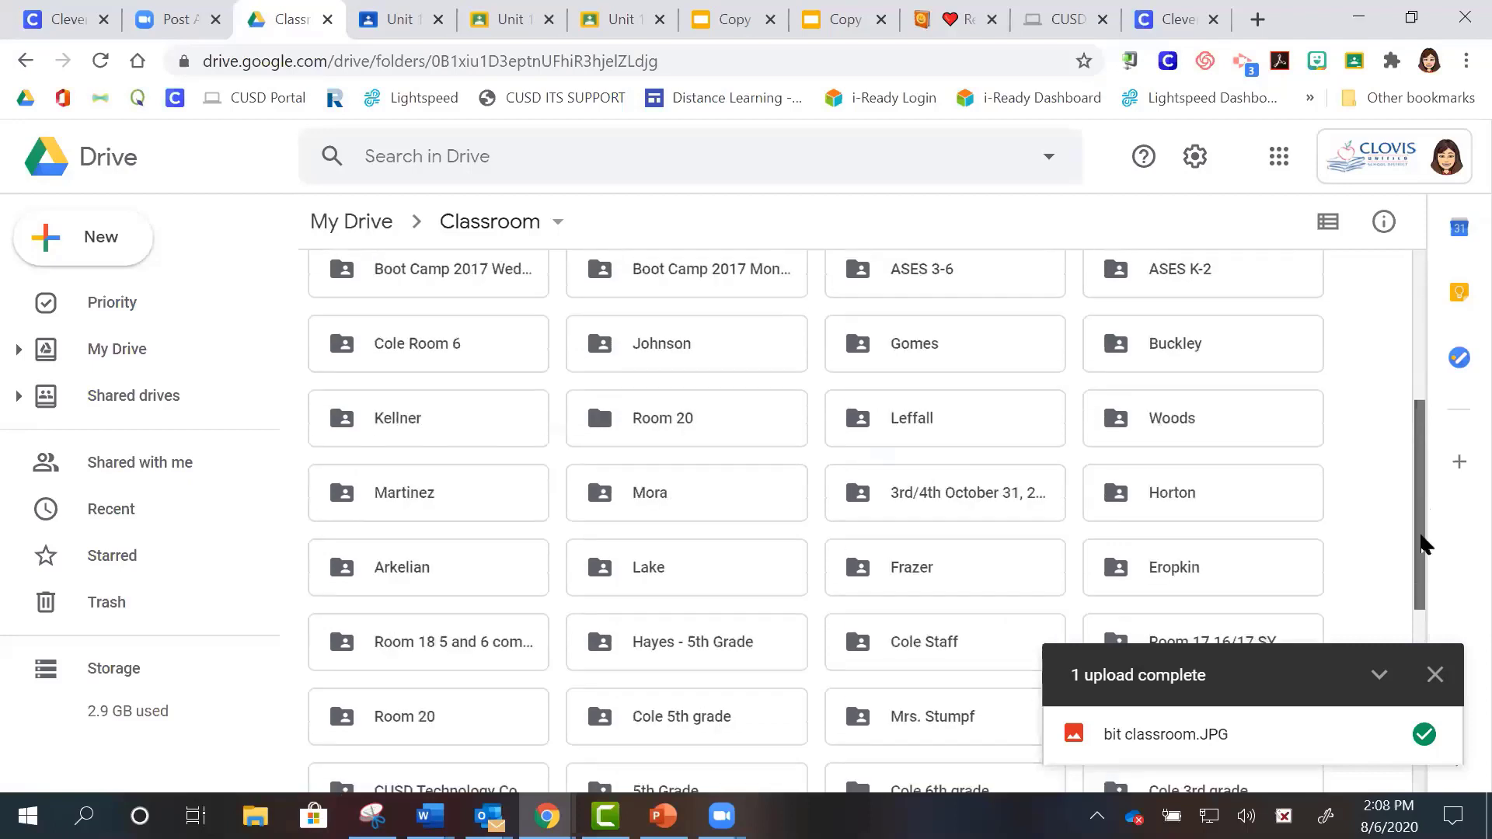
click(165, 527)
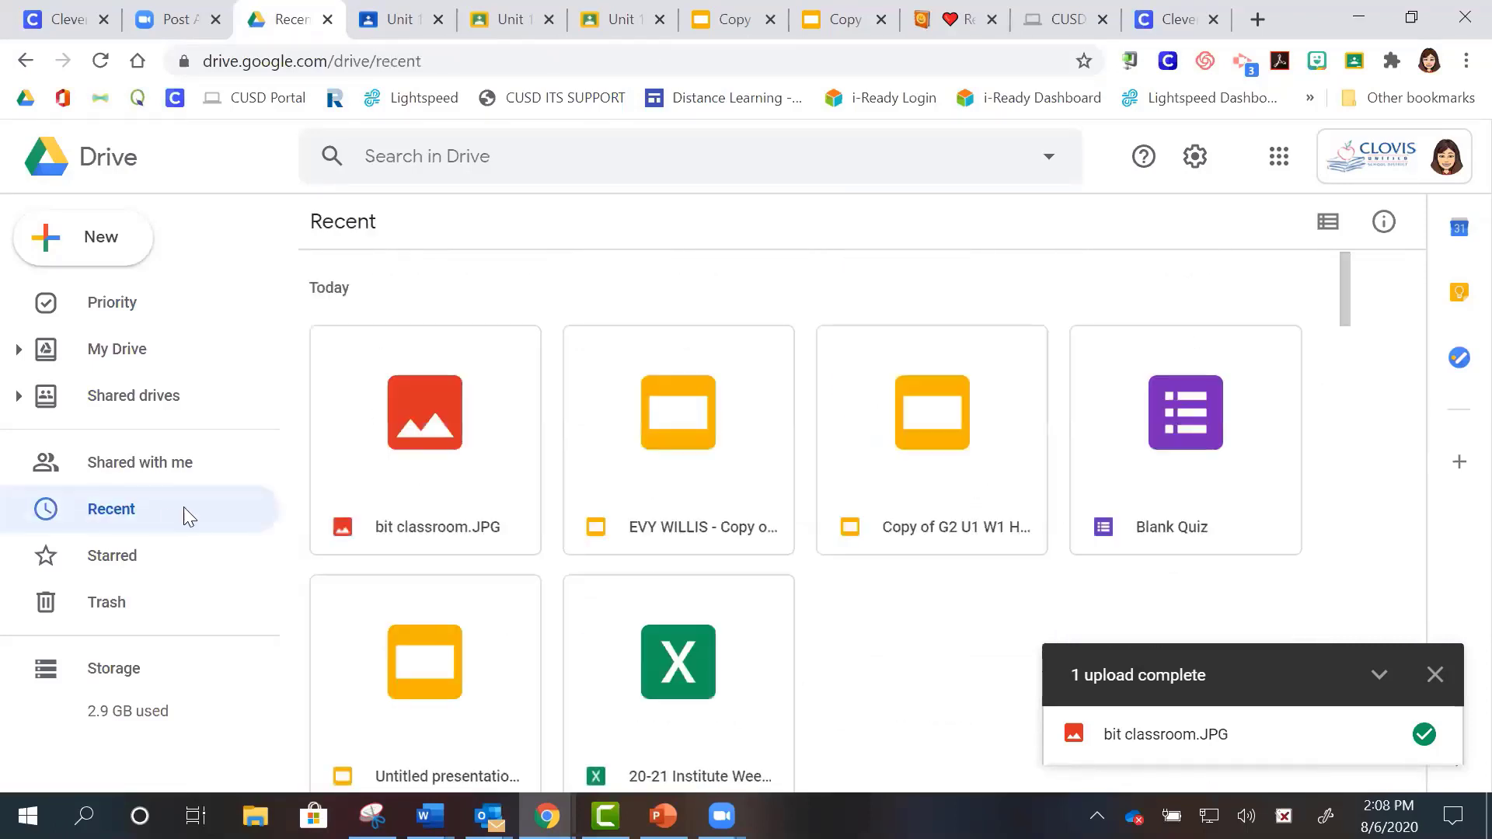
click(440, 534)
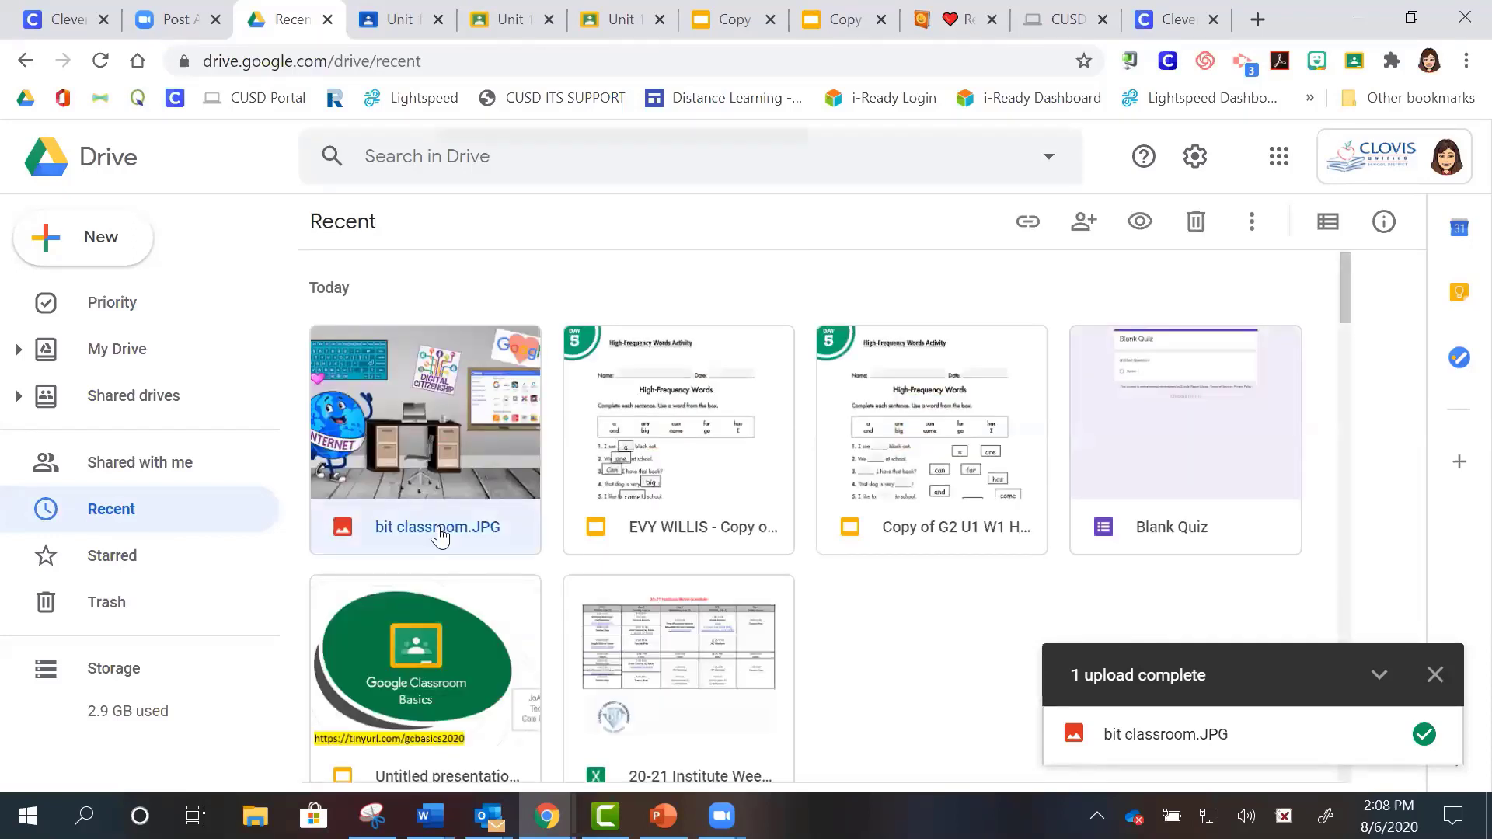
right_click(440, 535)
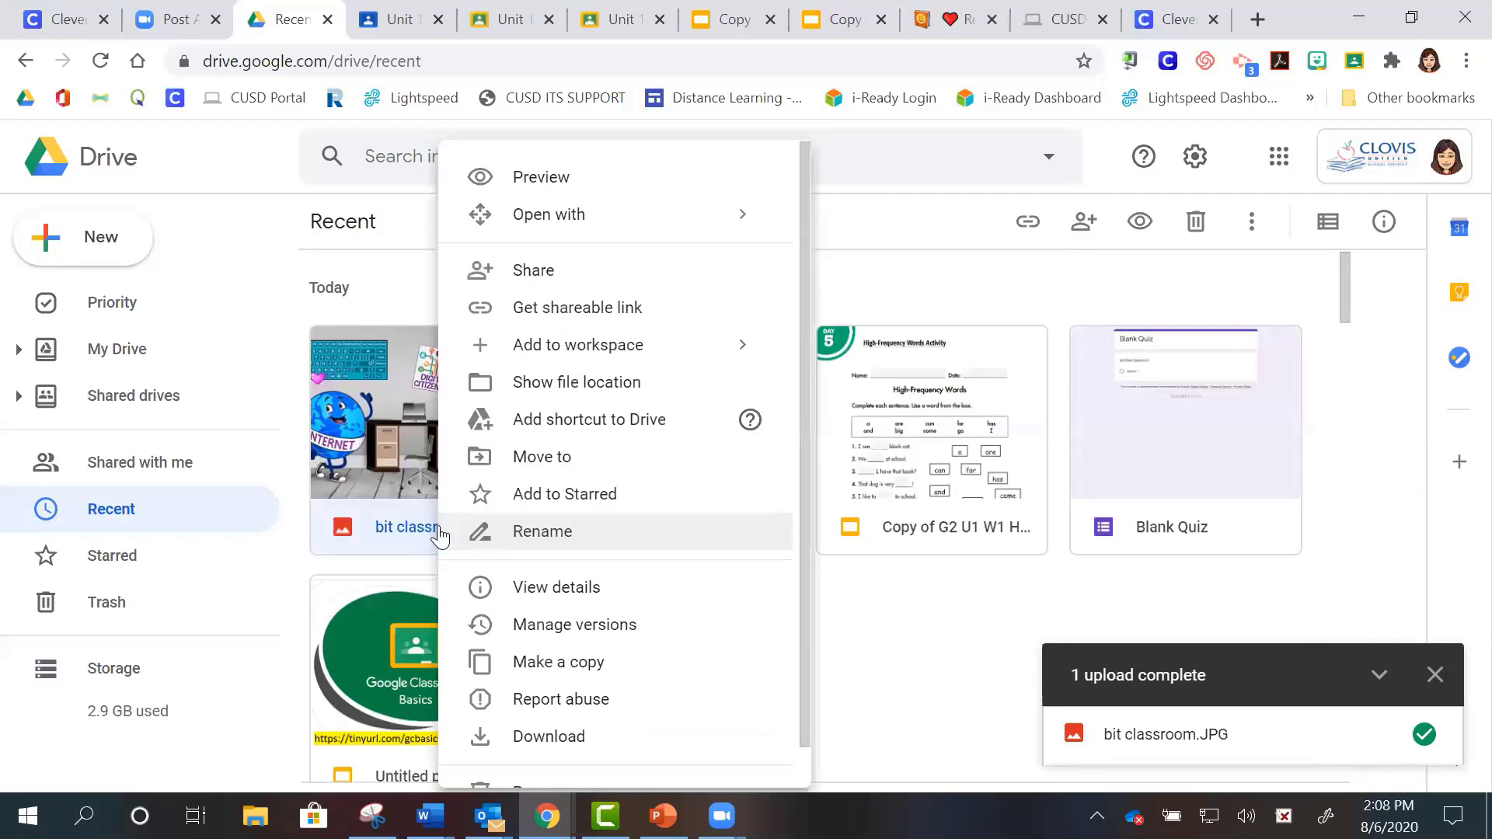
- Move bit classroom.JPG into the Distance Learning tutorials and trainings folder in My Drive
click(555, 460)
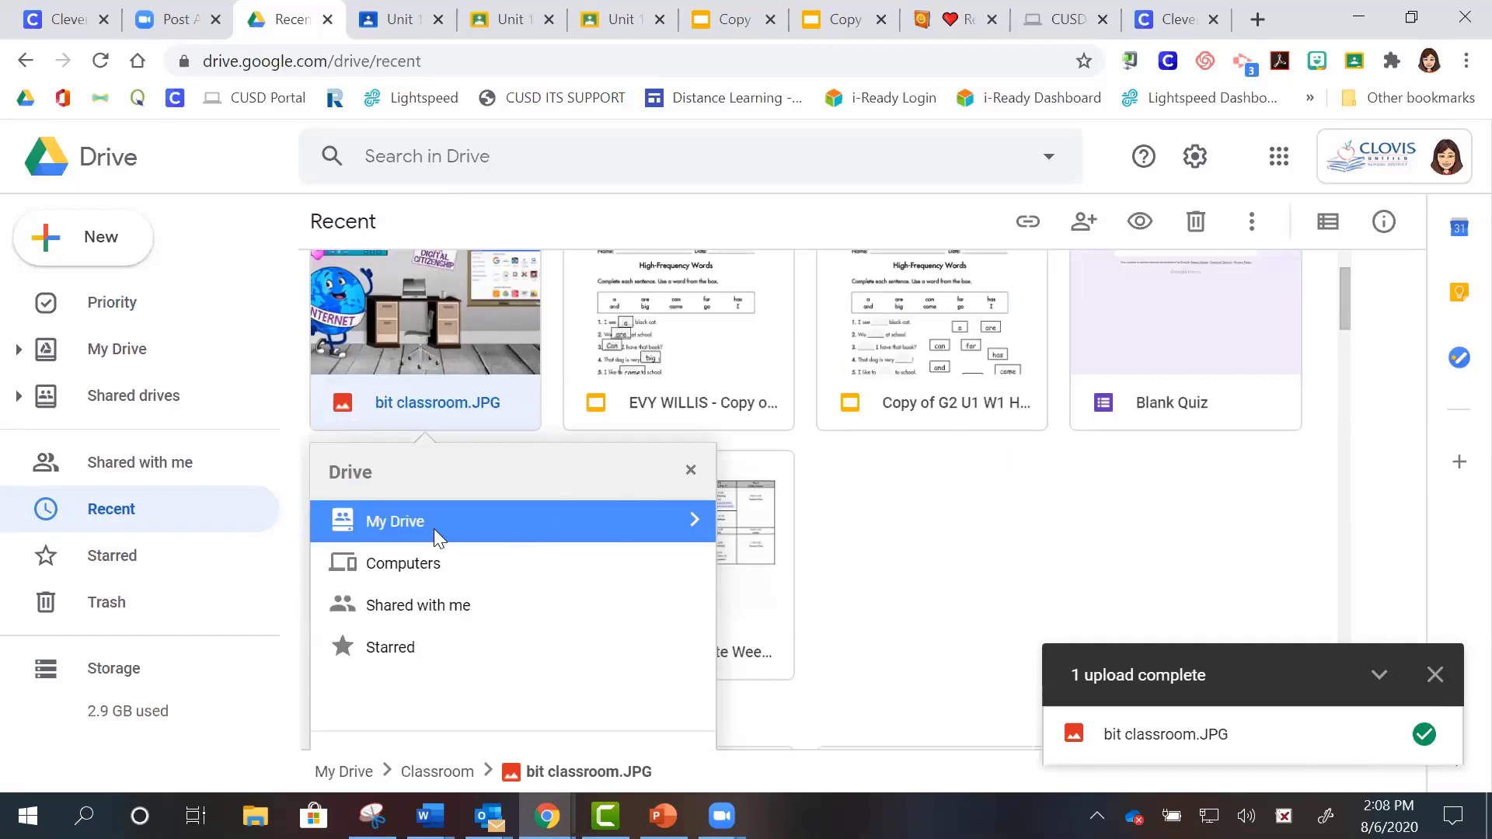
click(694, 523)
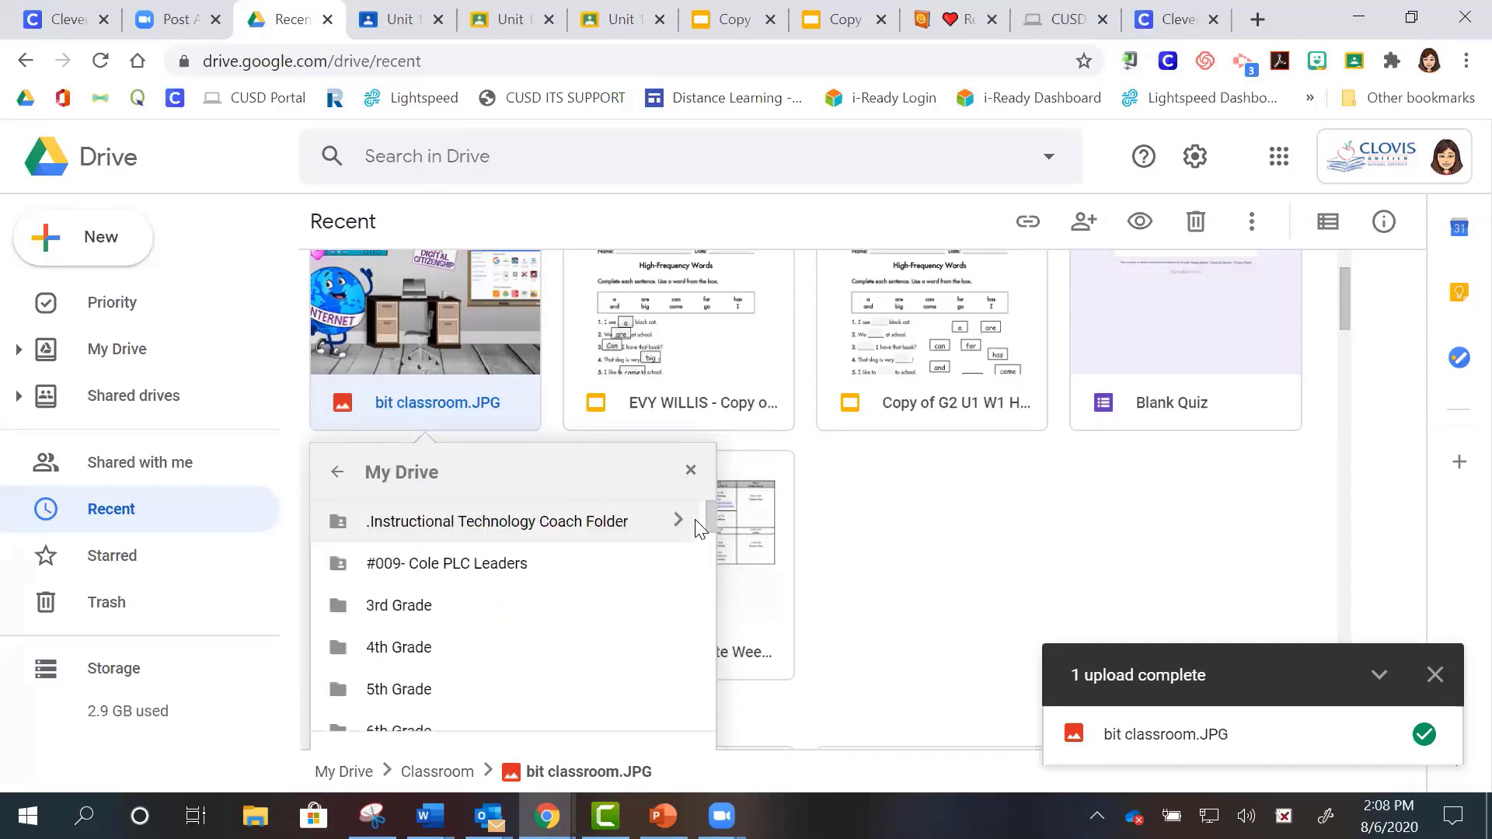
scroll(708, 601, down, 5)
scroll(708, 601, up, 2)
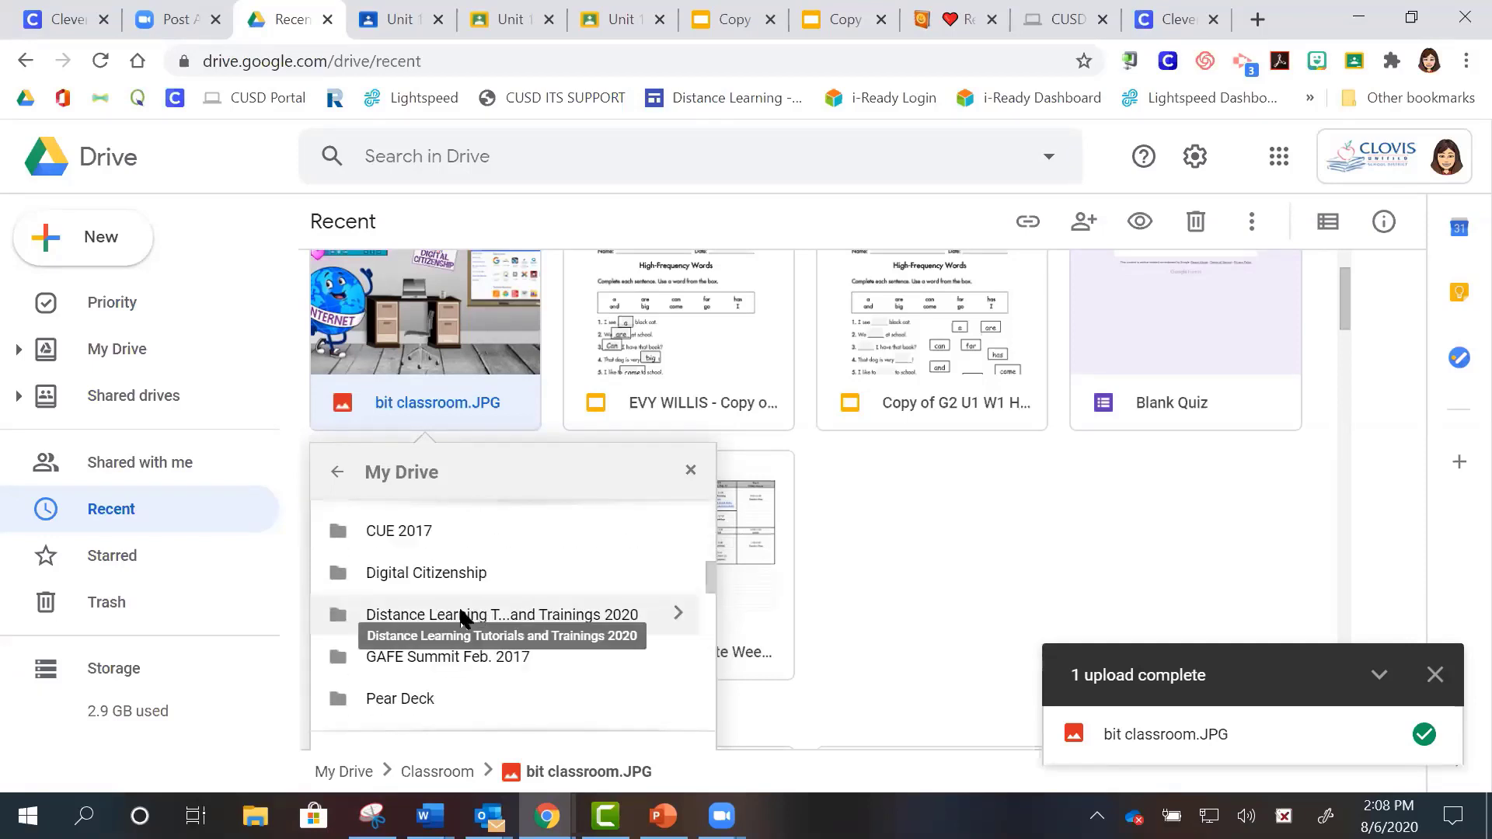
click(486, 614)
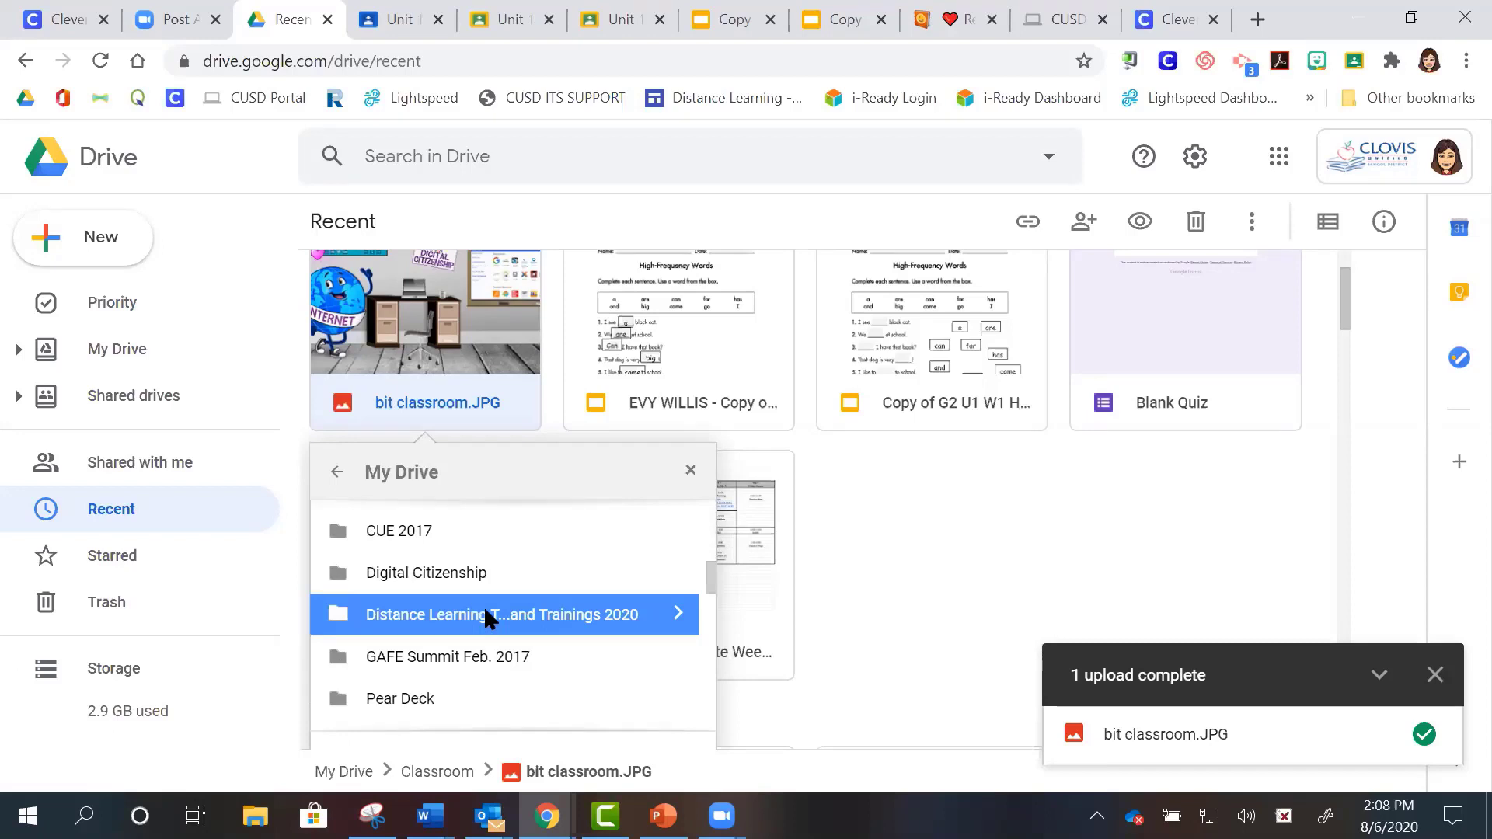
click(679, 616)
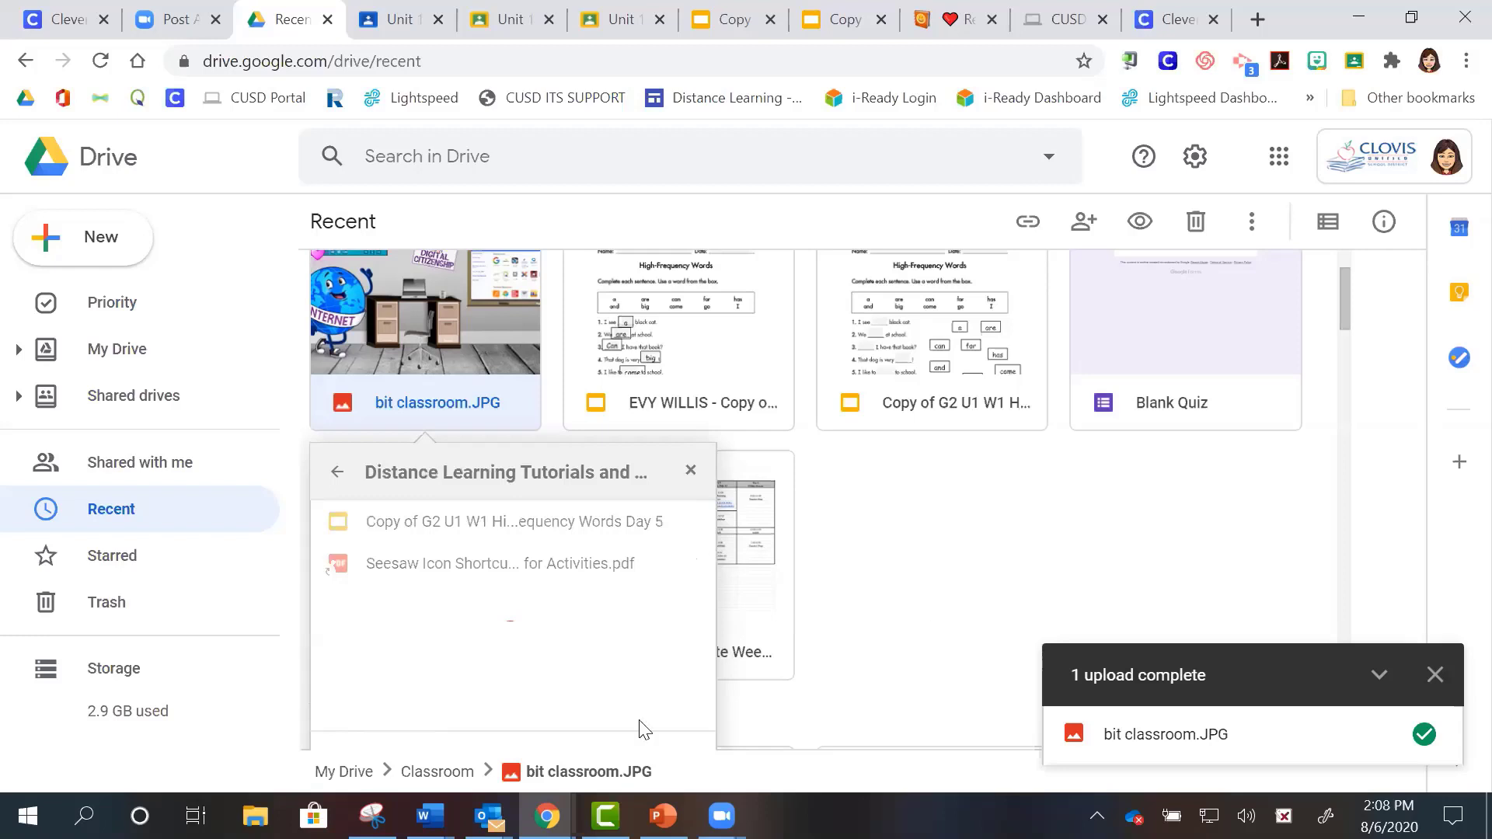
click(1338, 311)
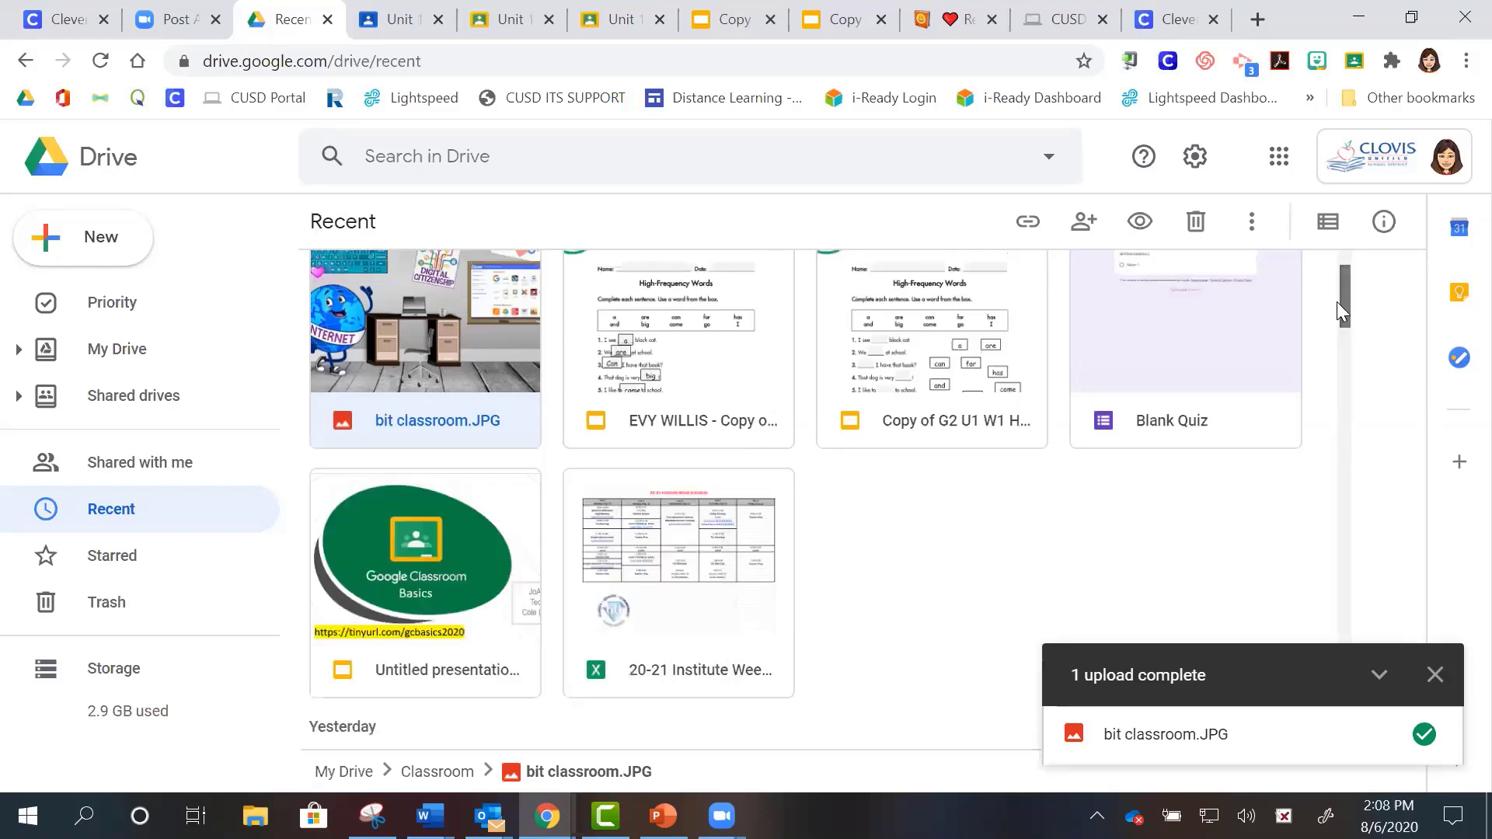
- Return to the top level of My Drive
scroll(1333, 283, up, 2)
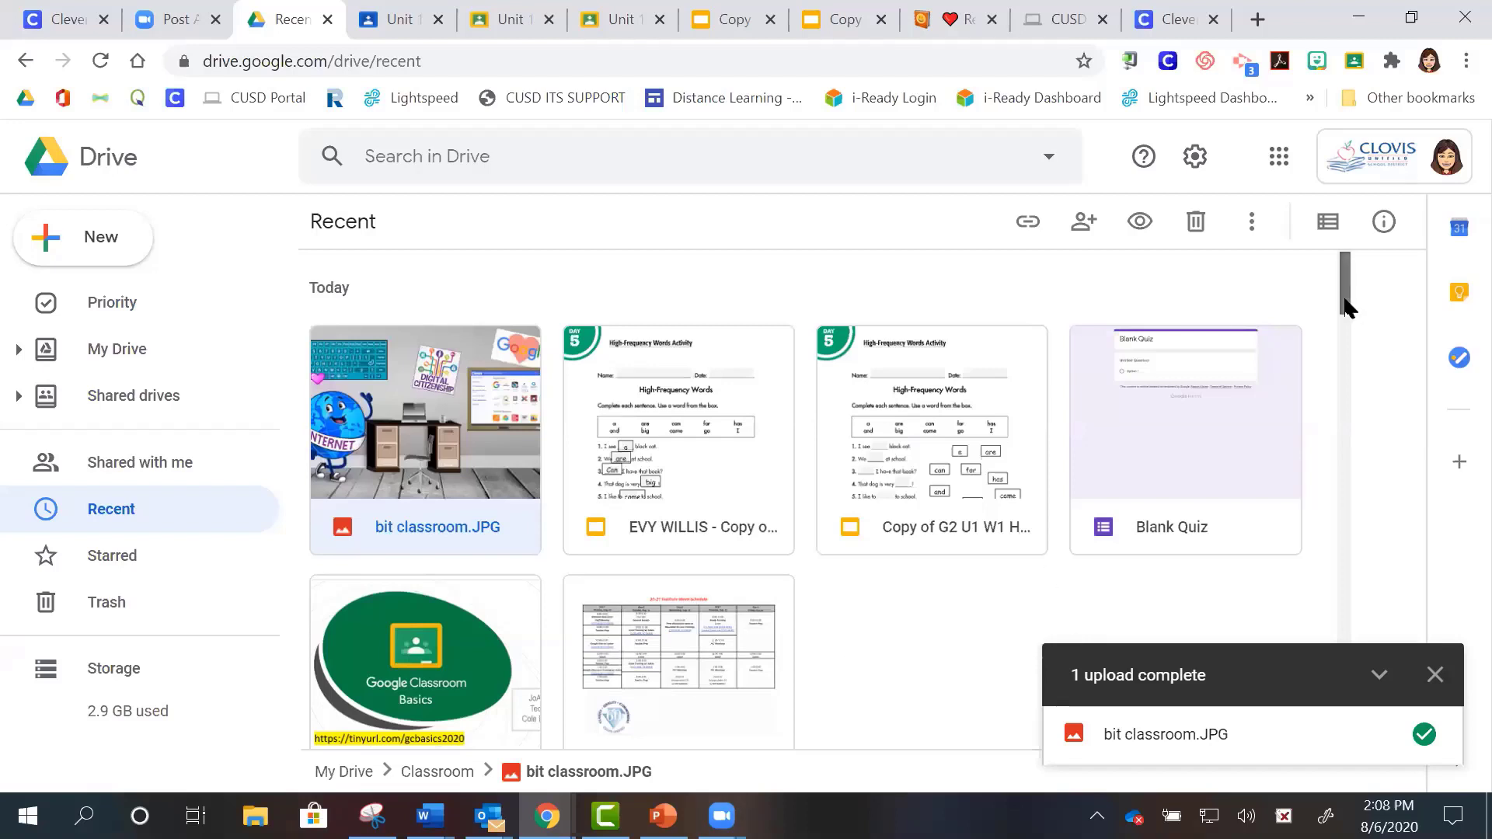
scroll(1344, 306, down, 1)
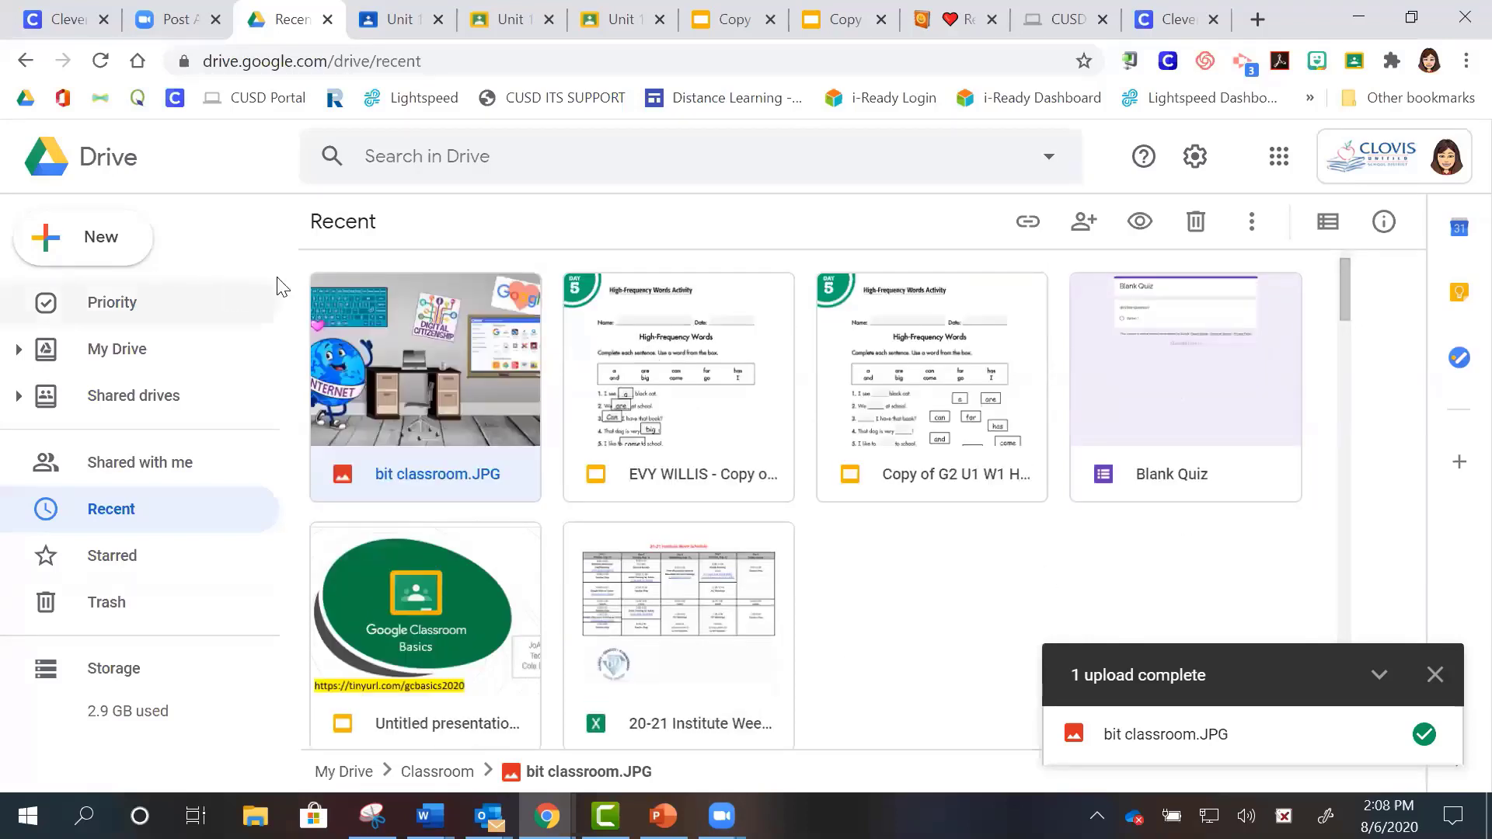
click(113, 351)
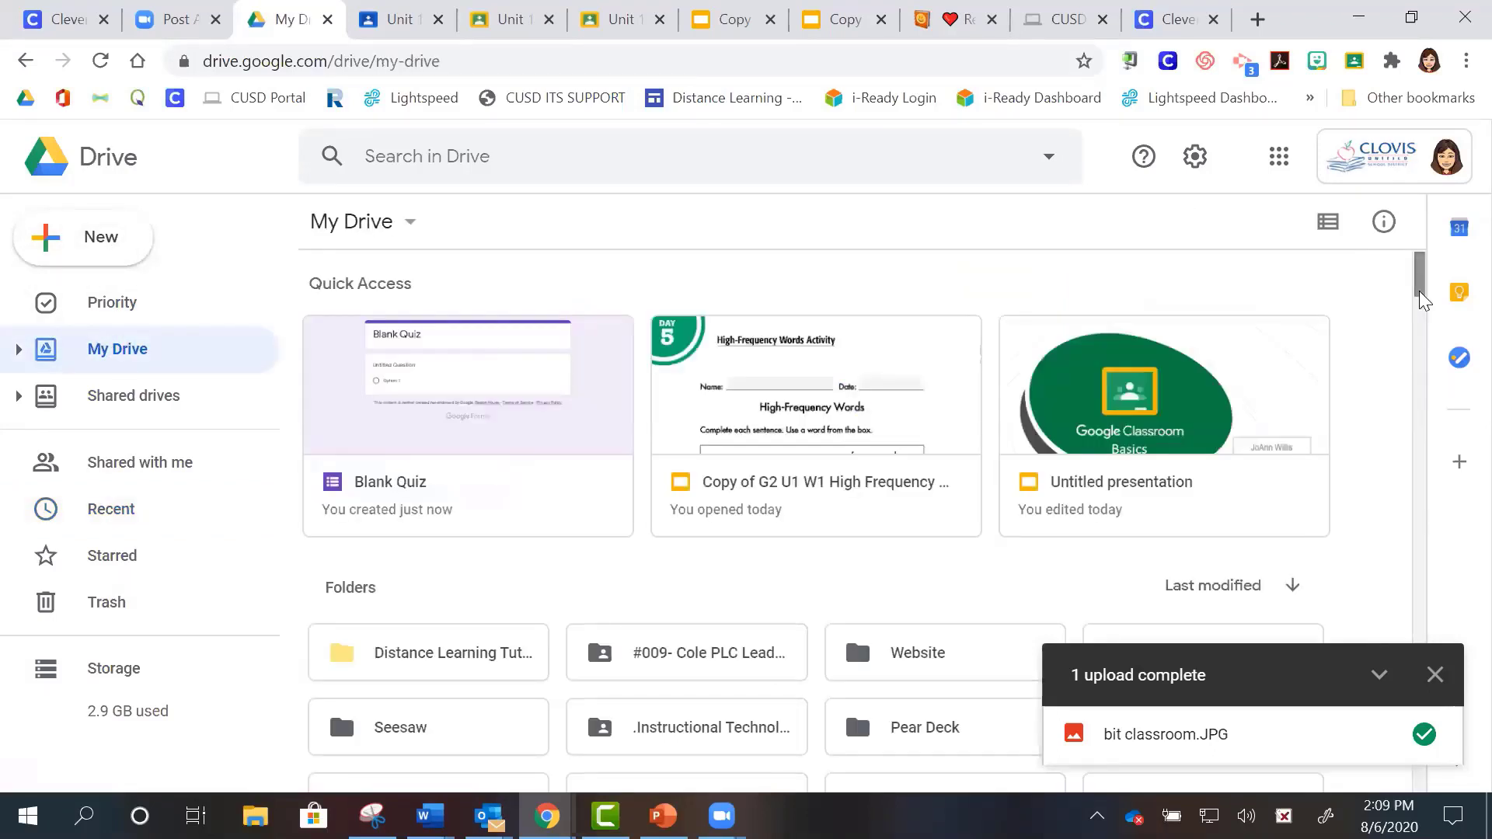
- Open the Website folder and look over its breadcrumb actions list
click(942, 656)
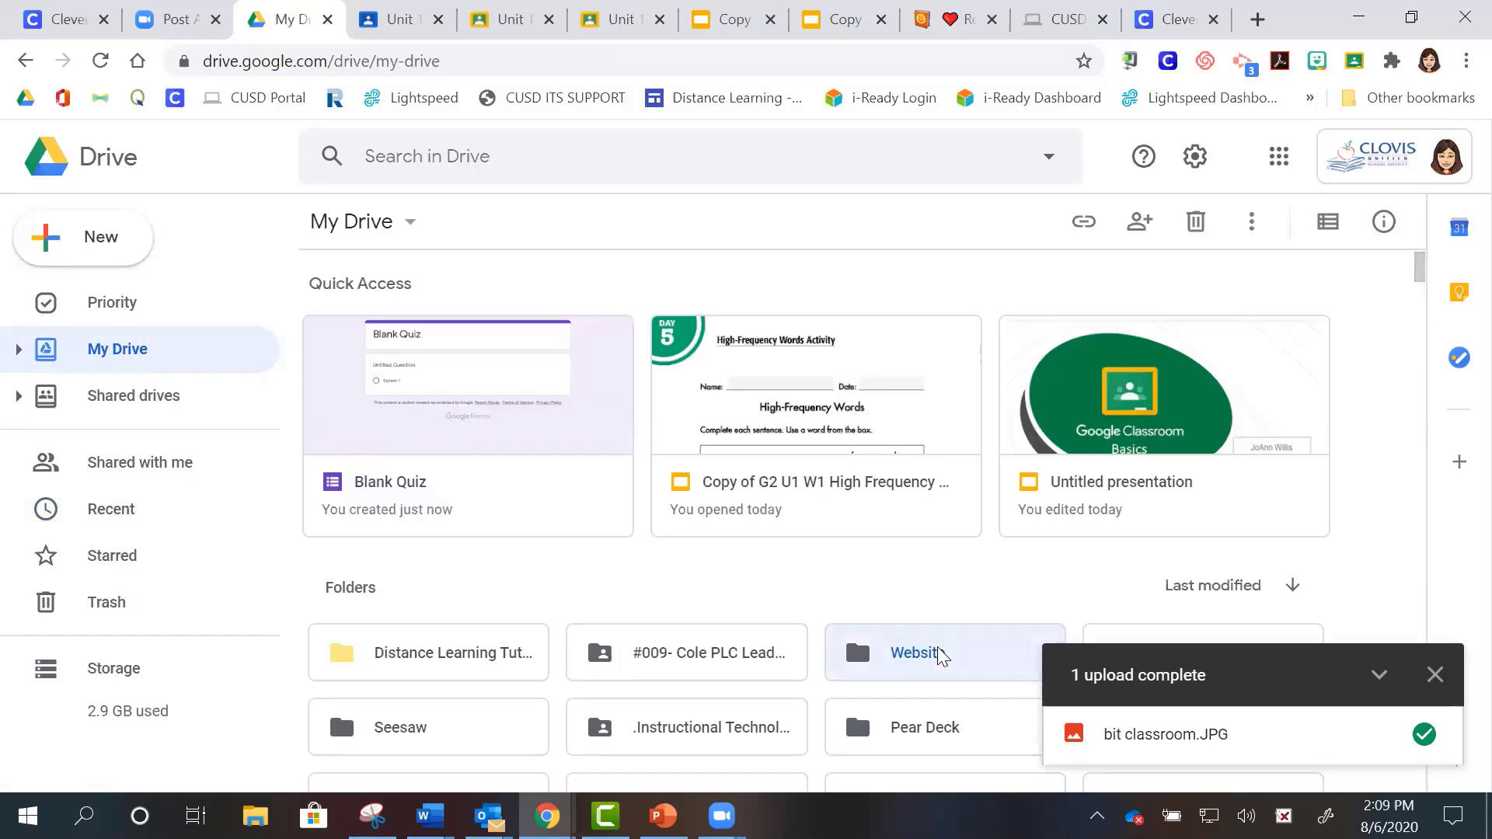
double_click(942, 656)
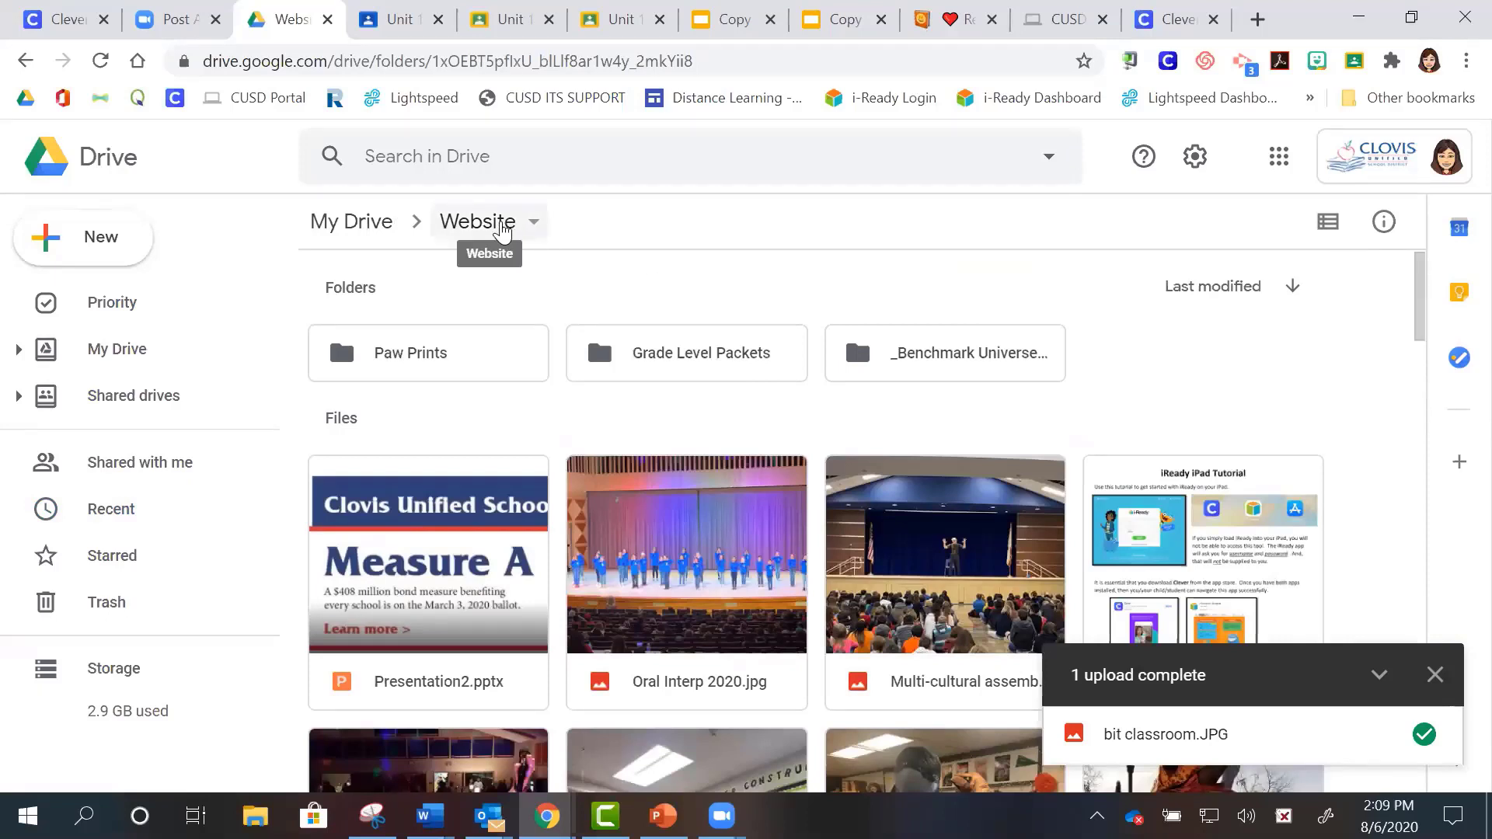
click(502, 223)
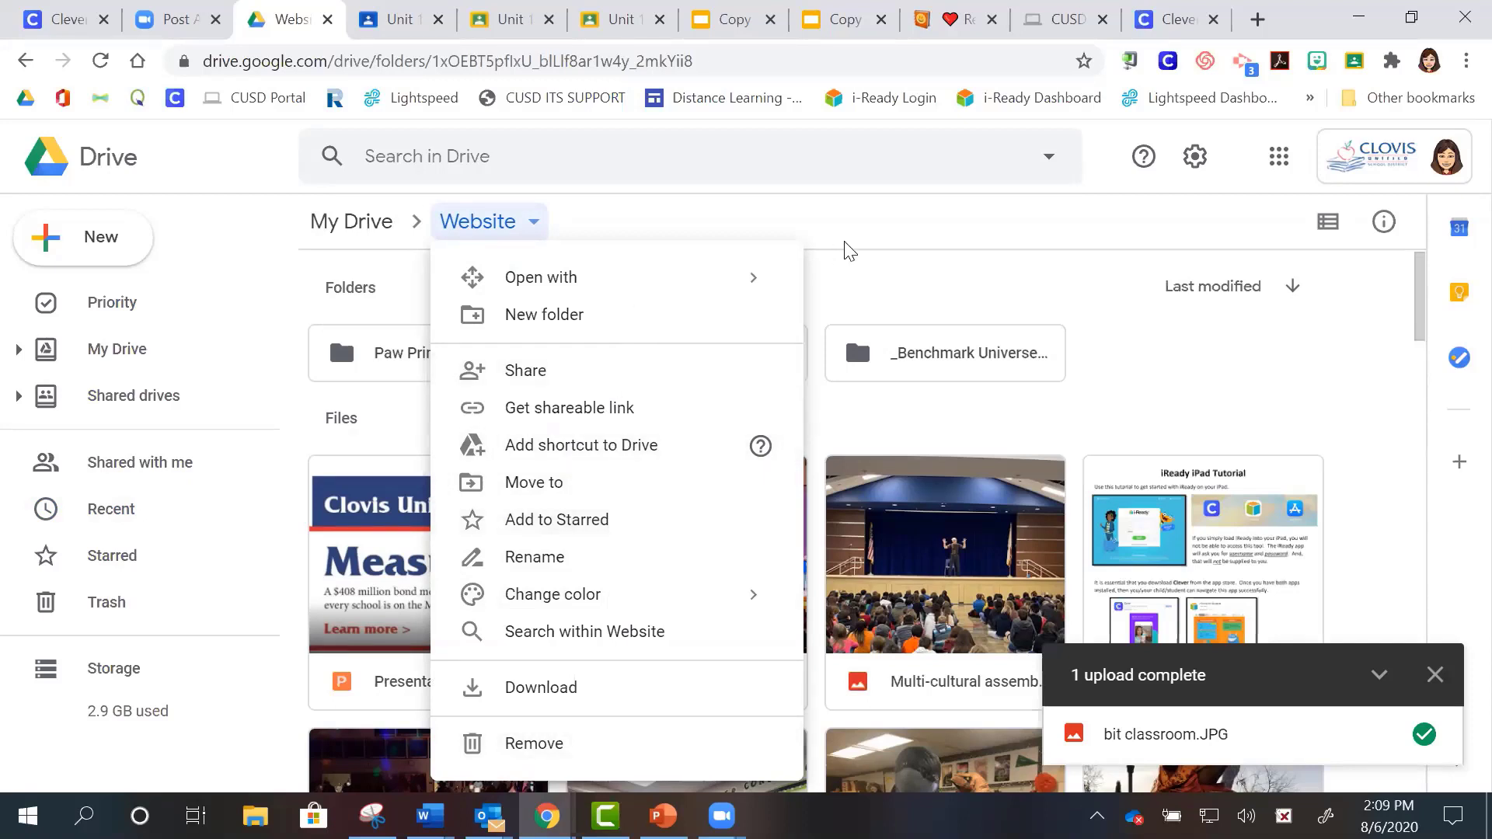
click(869, 244)
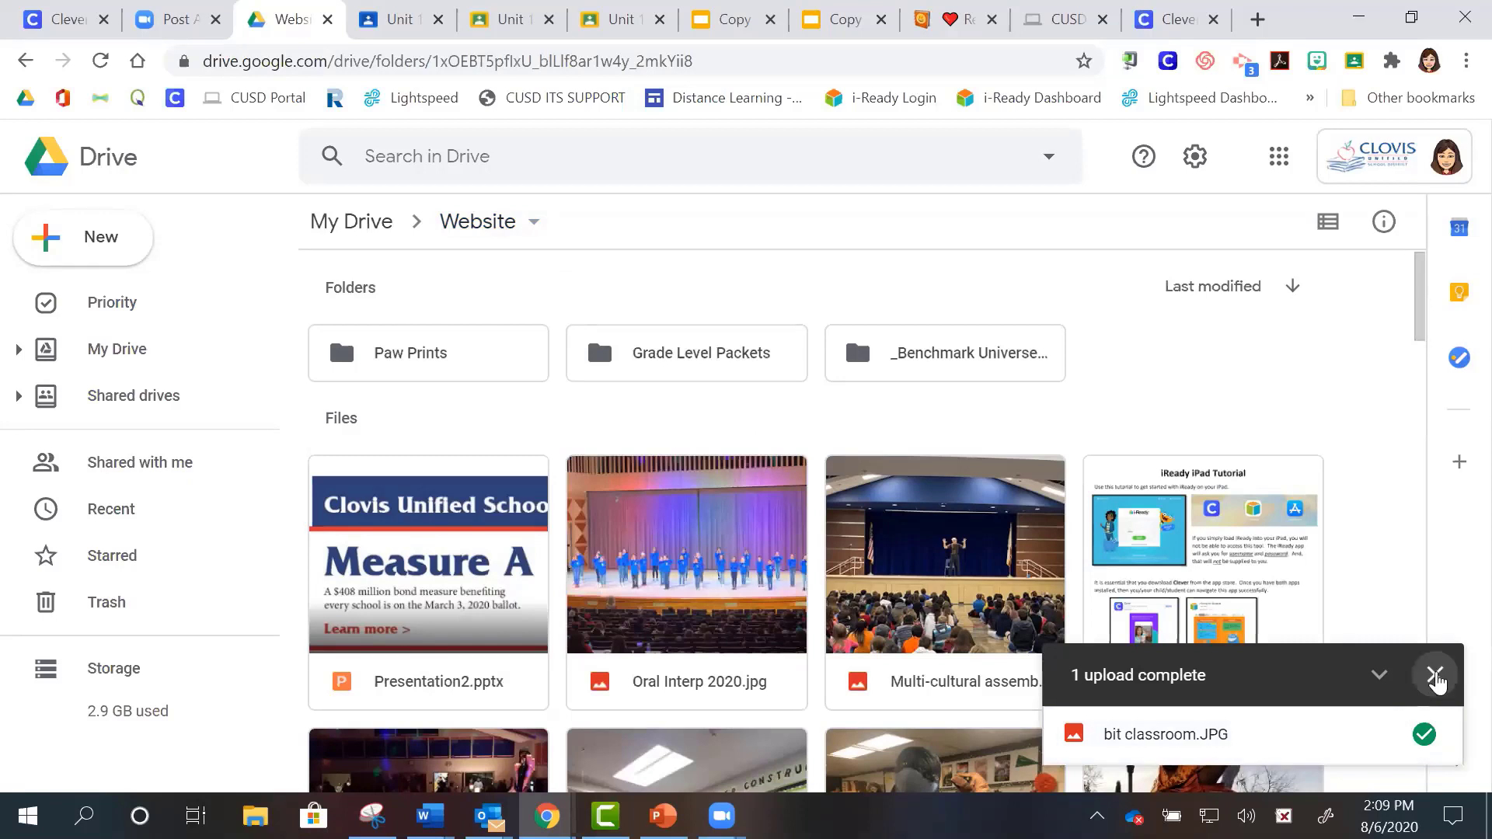
- Dismiss the upload complete notice and check the New menu without choosing anything
click(1435, 675)
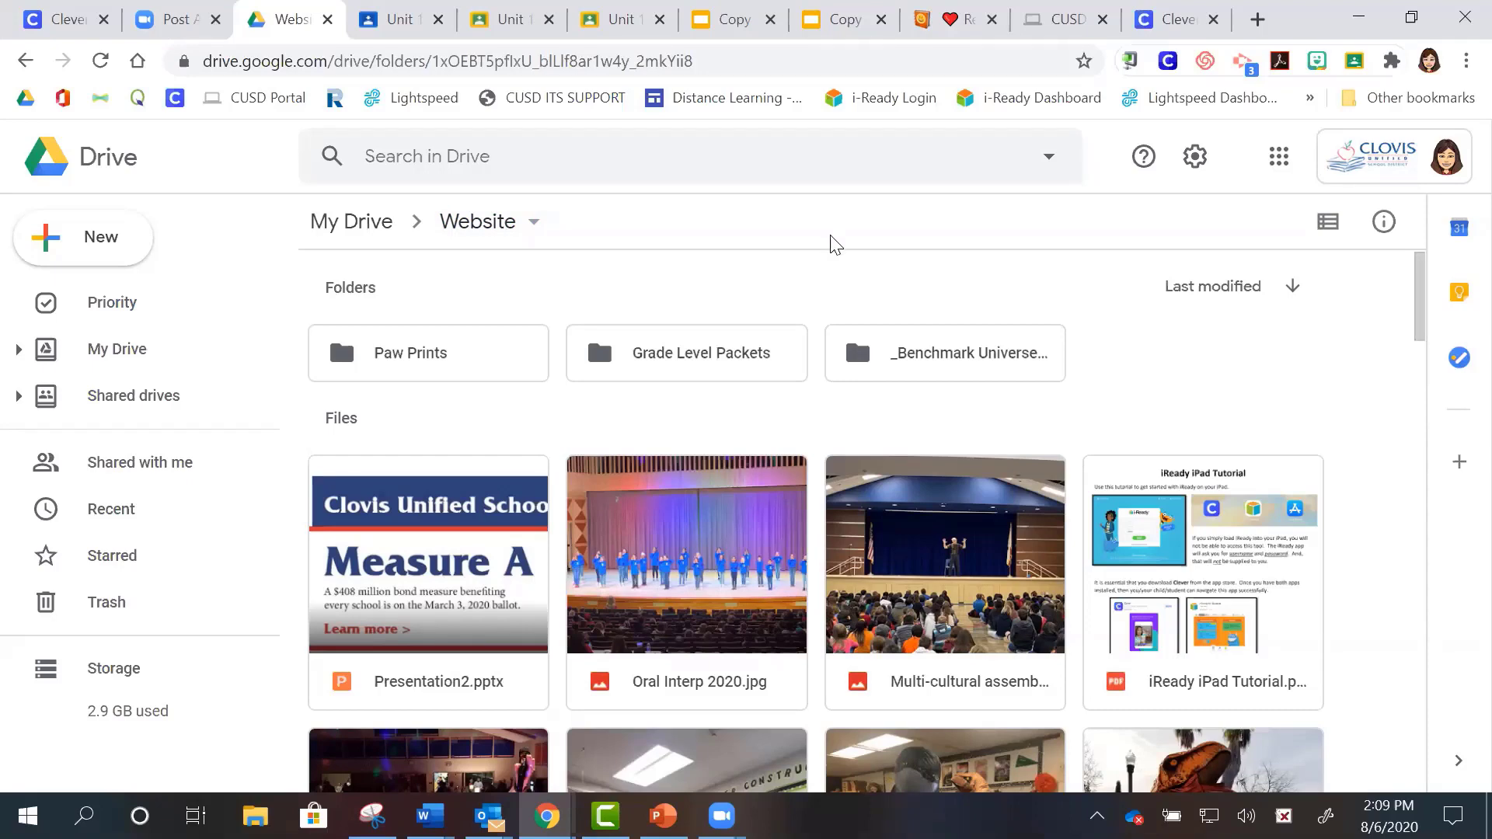
click(105, 241)
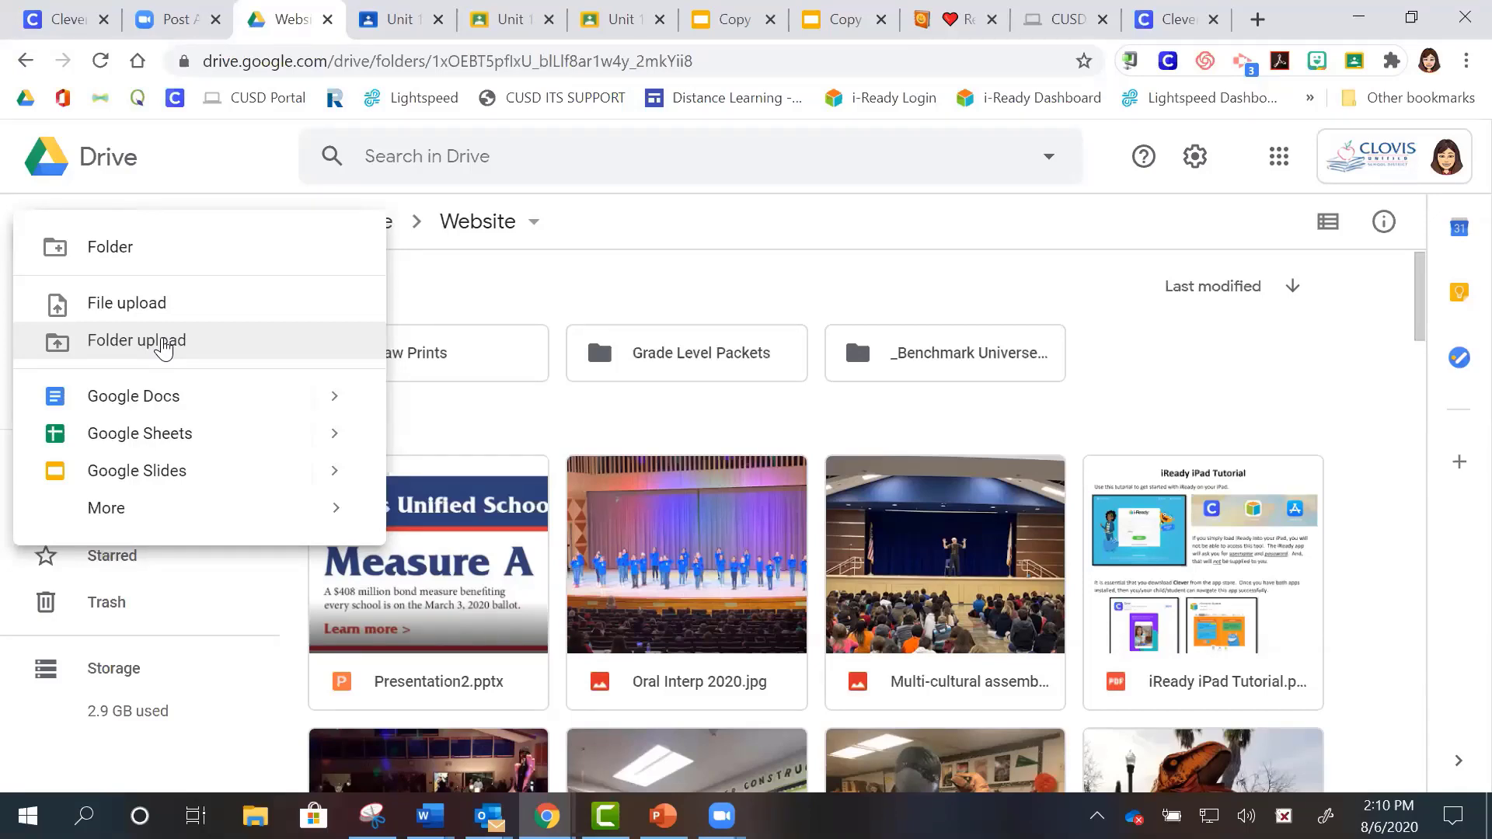
click(513, 302)
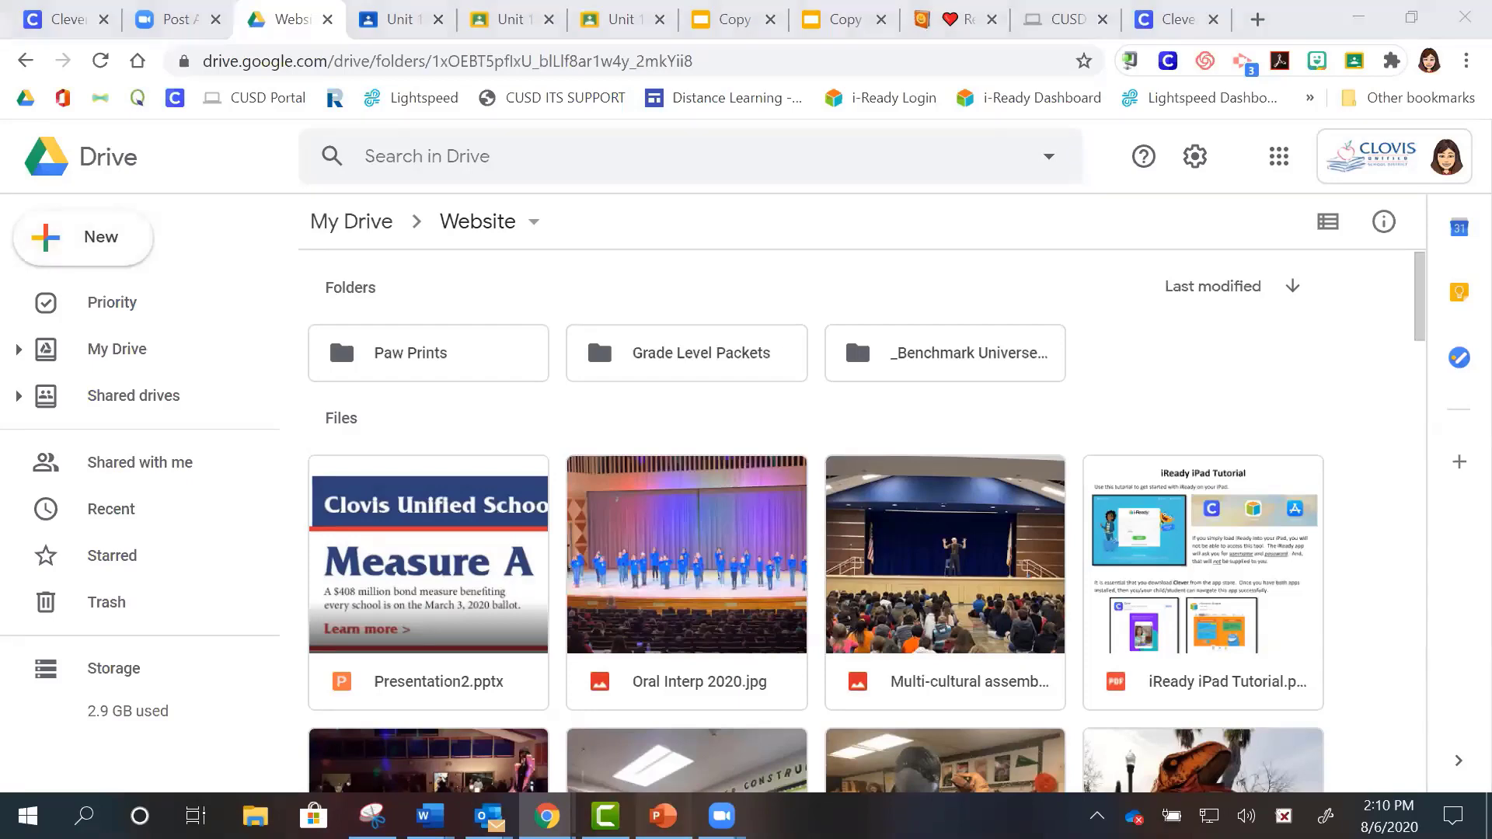
- Advance the PowerPoint slide show to the Google Classroom video slide, then exit to the slide overview
key(alt+Tab)
key(Right)
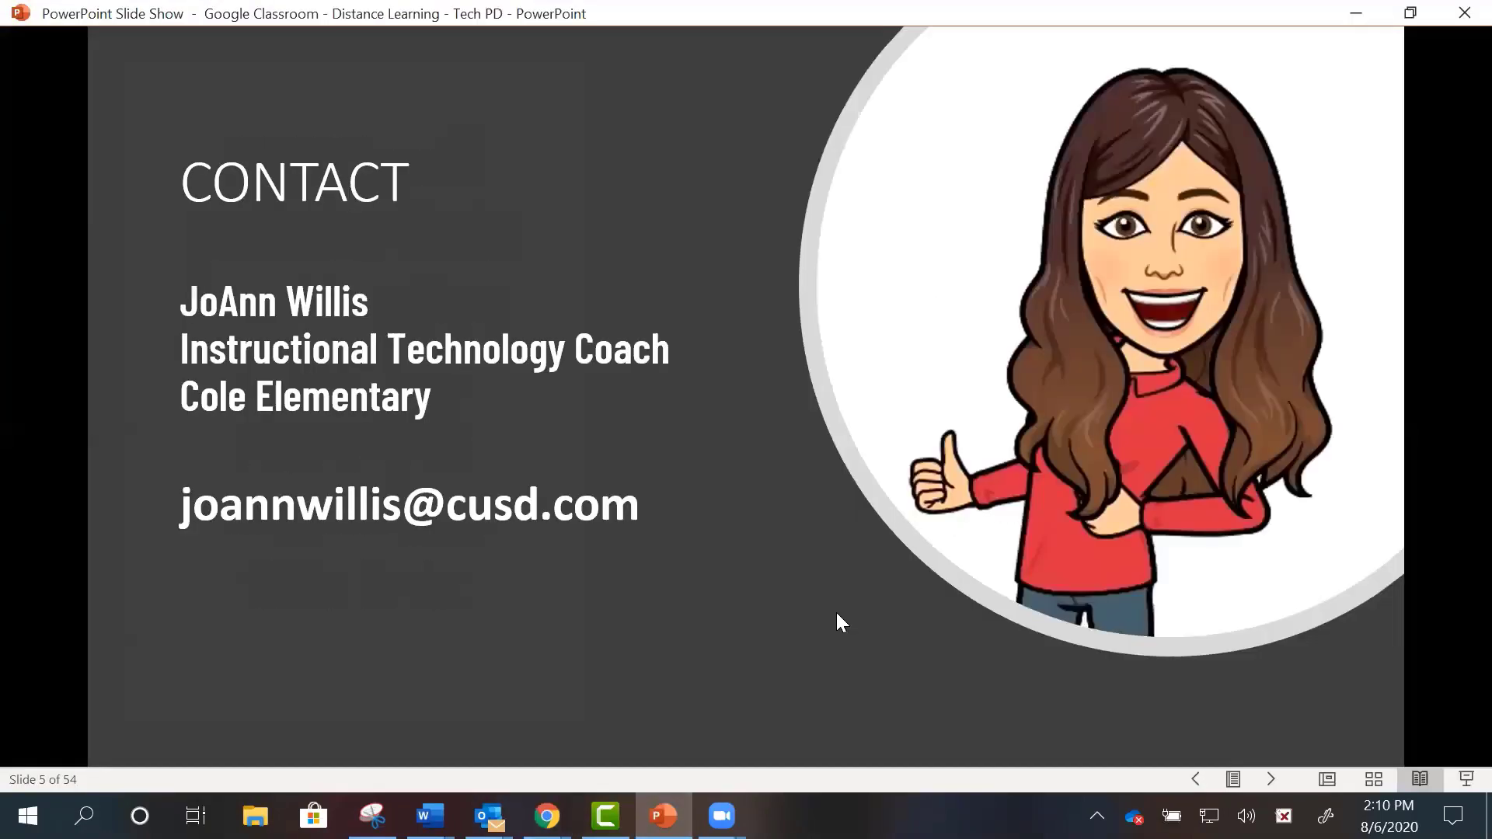
key(Right)
key(Right)
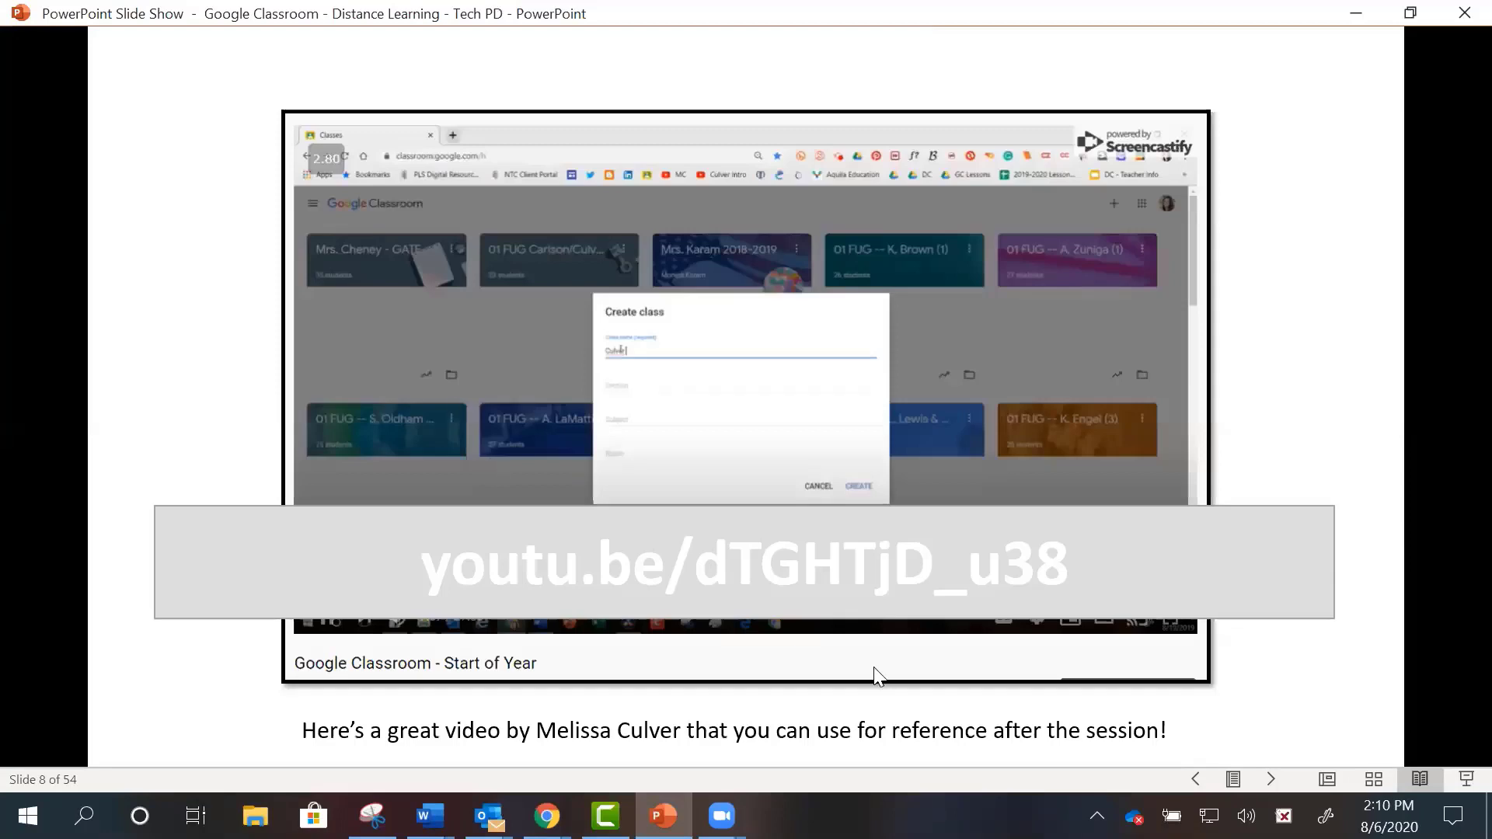
click(1373, 779)
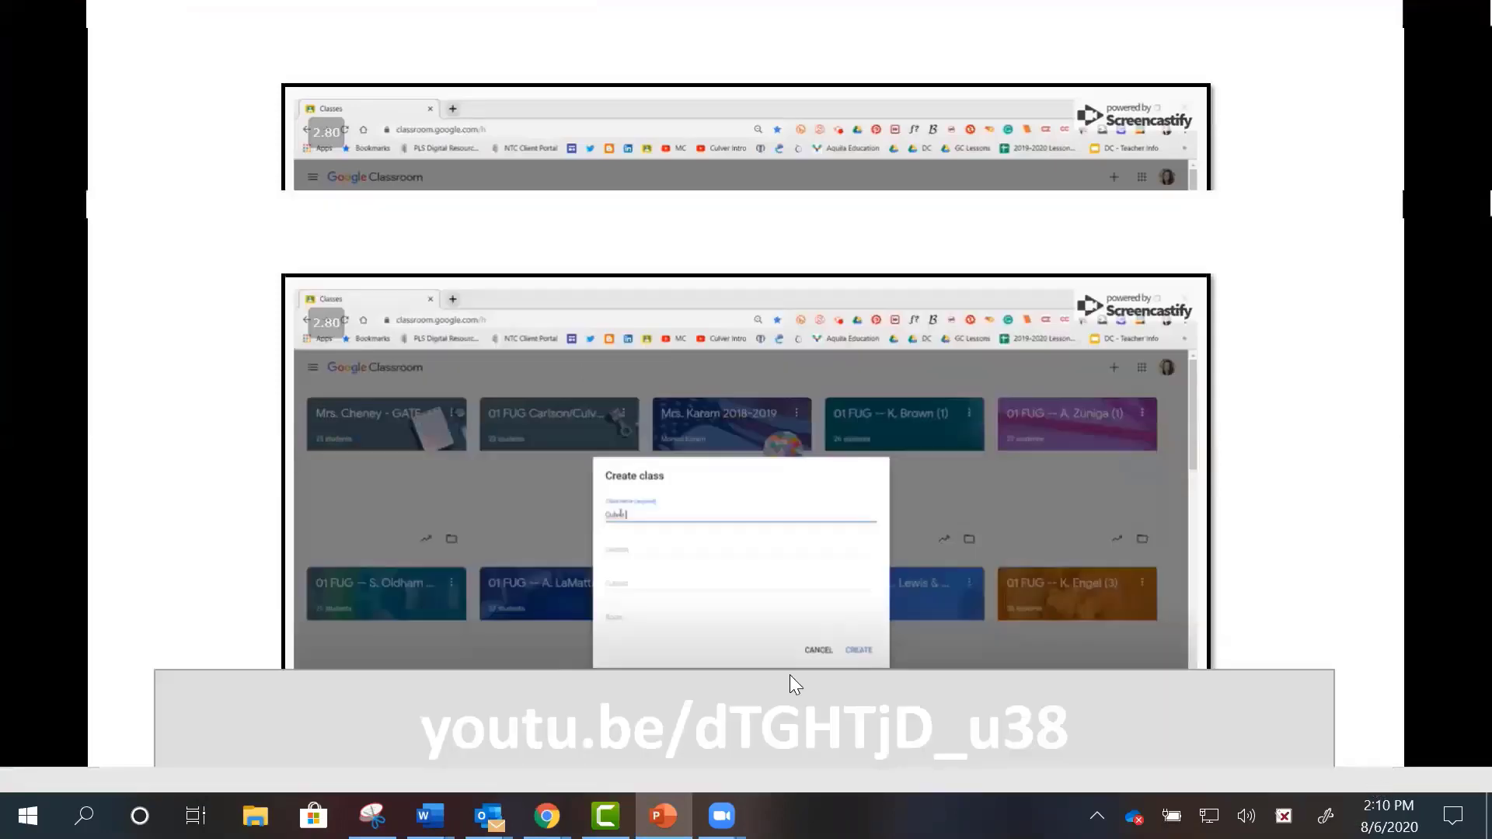
key(Escape)
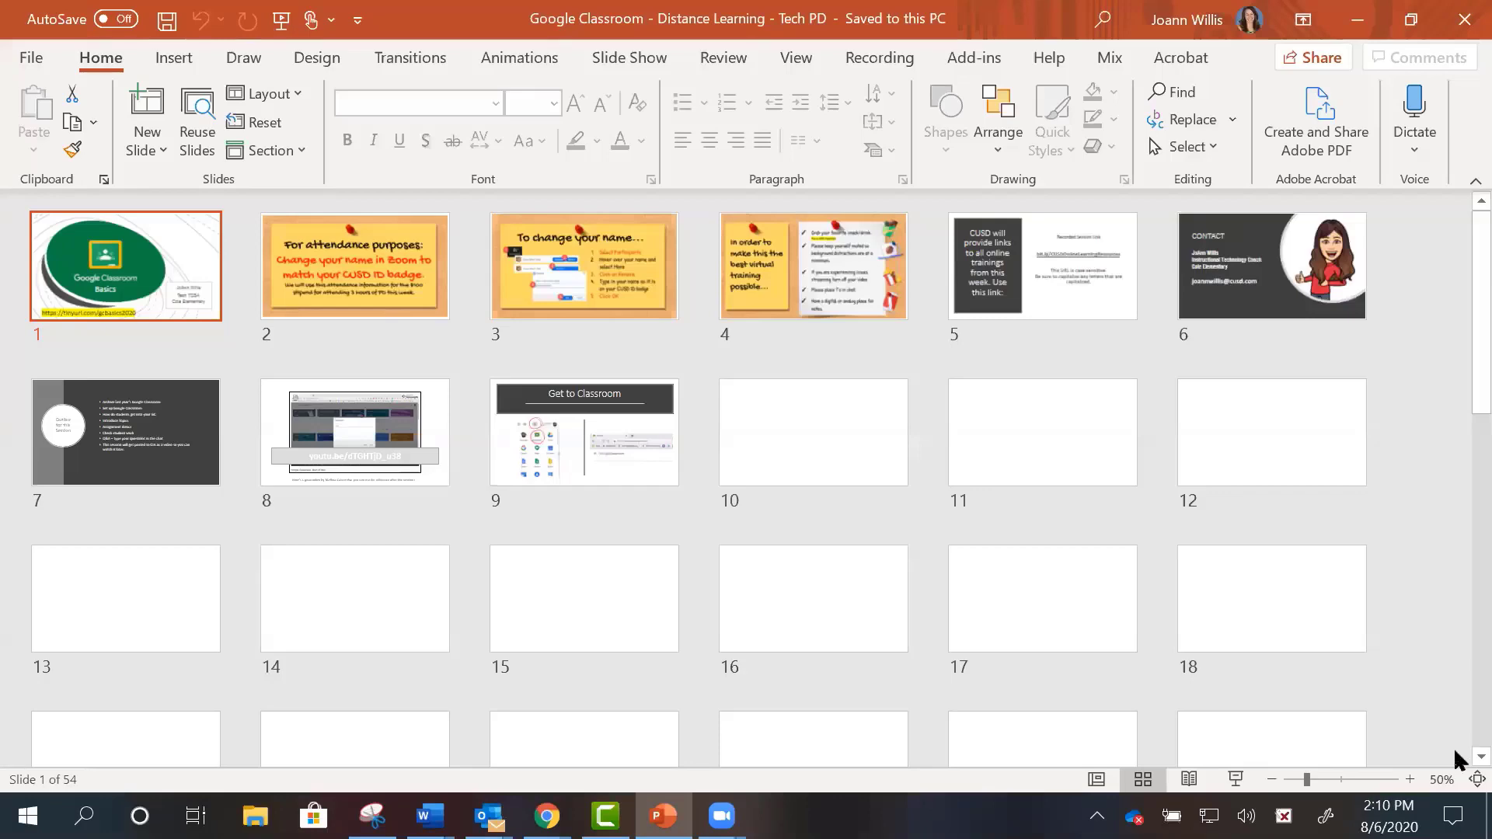
- Scroll through the slide overview, then return to Google Drive's Website folder
scroll(1453, 748, down, 1)
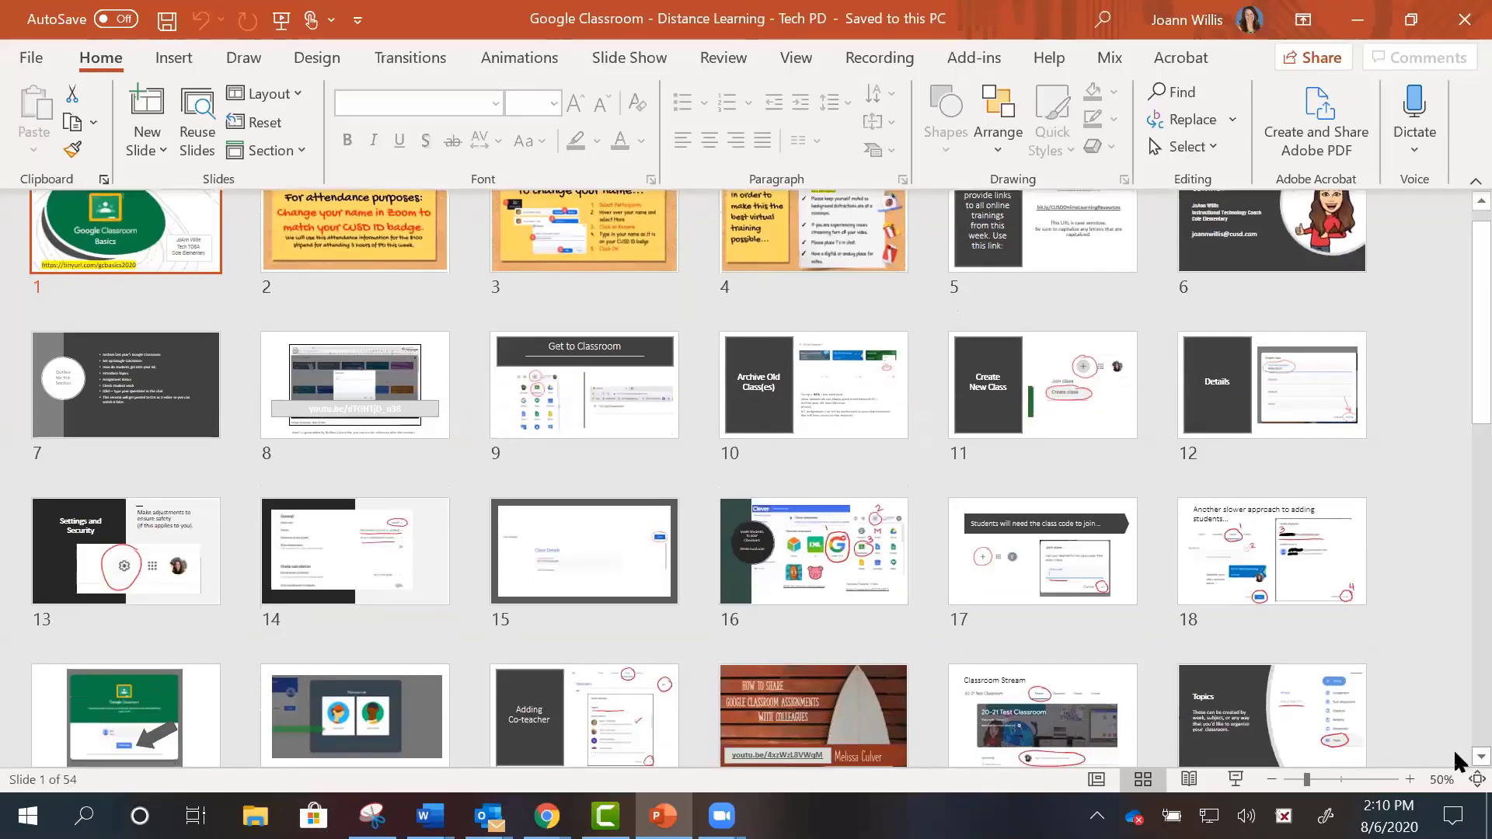
scroll(1453, 748, down, 4)
scroll(1453, 756, down, 2)
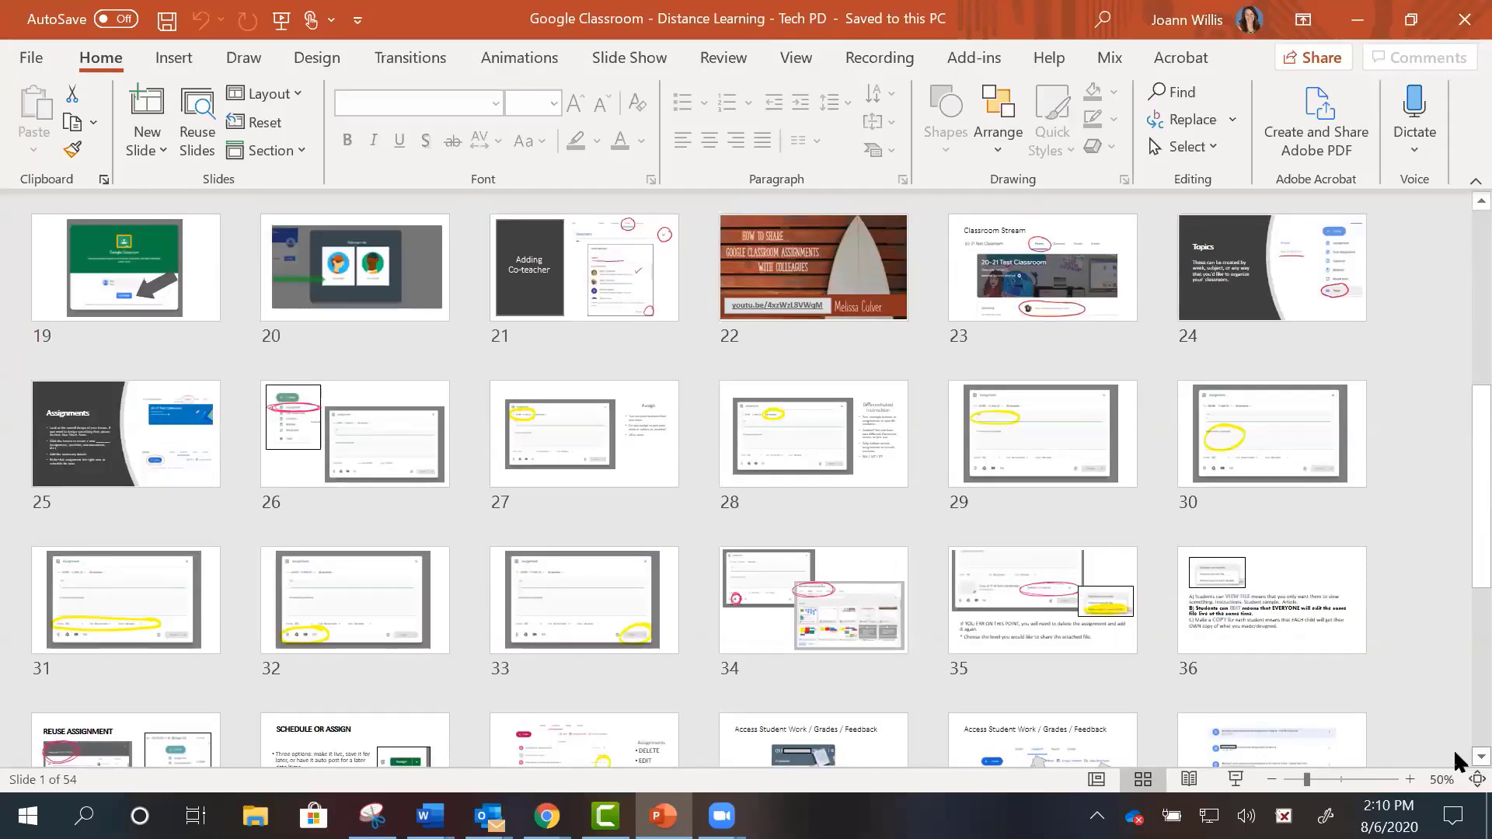
scroll(1453, 748, down, 5)
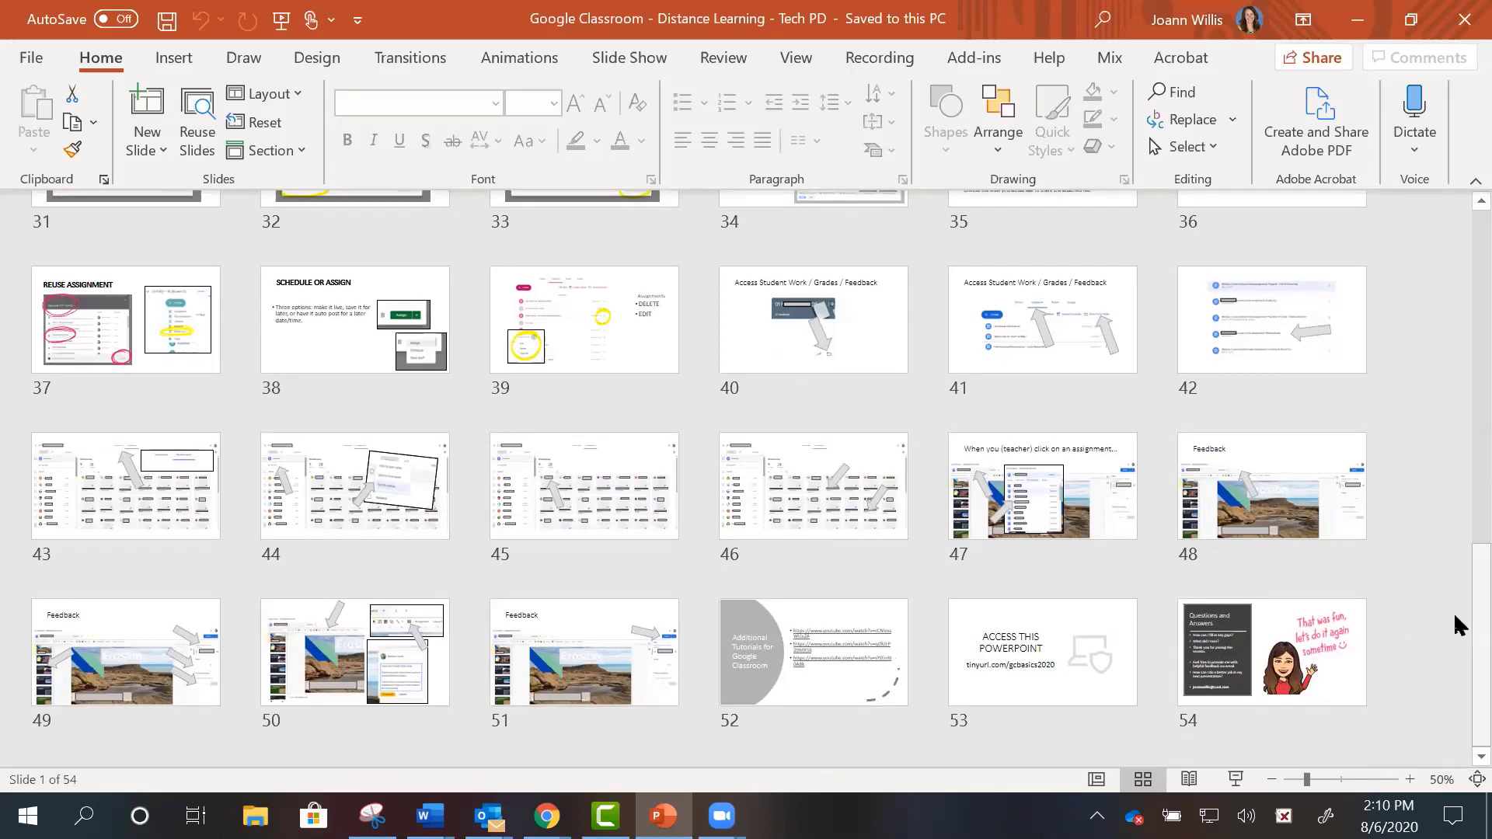
scroll(1455, 618, up, 1)
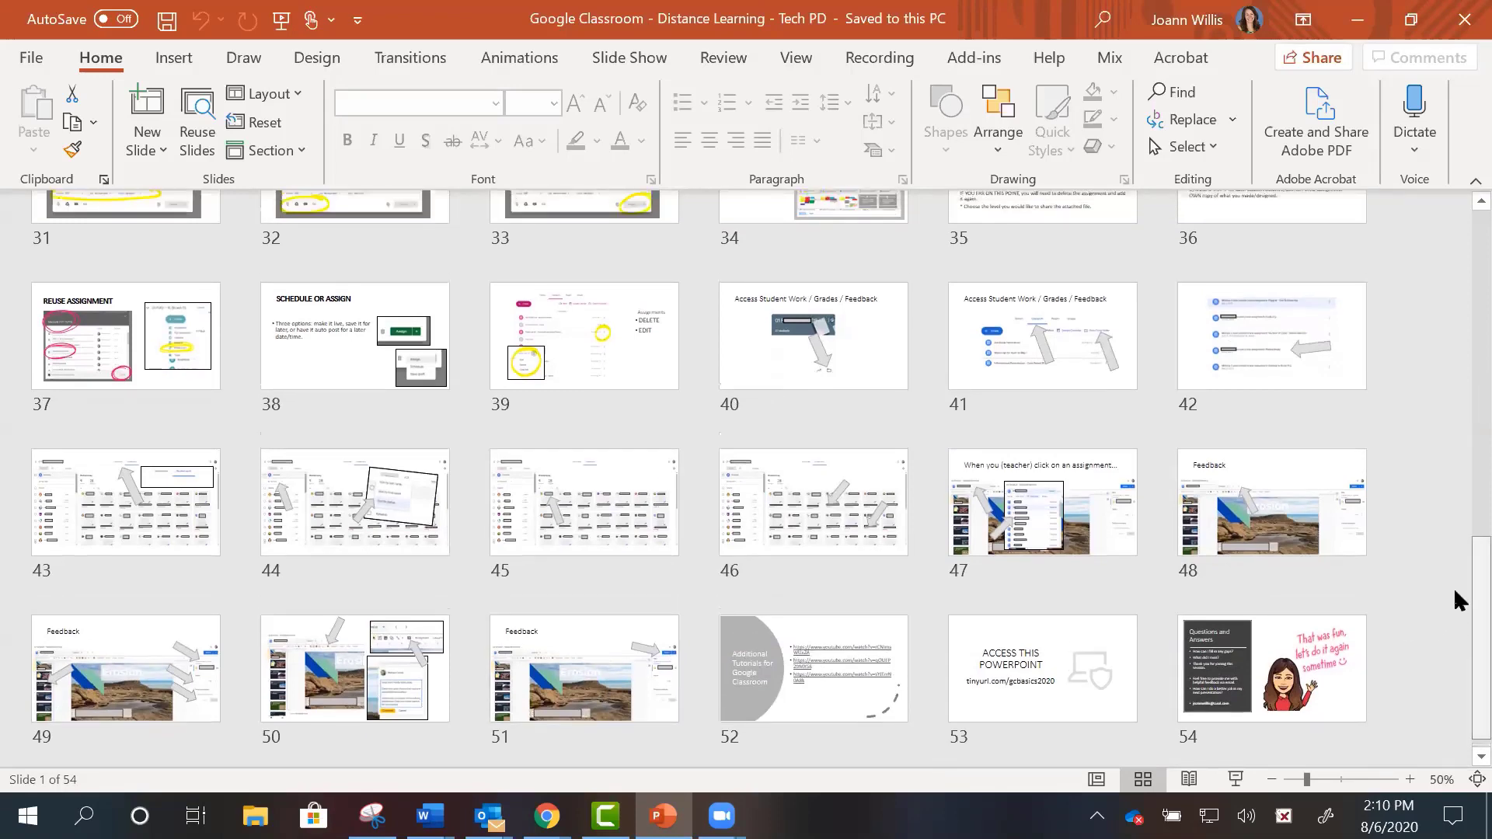
scroll(1453, 614, down, 1)
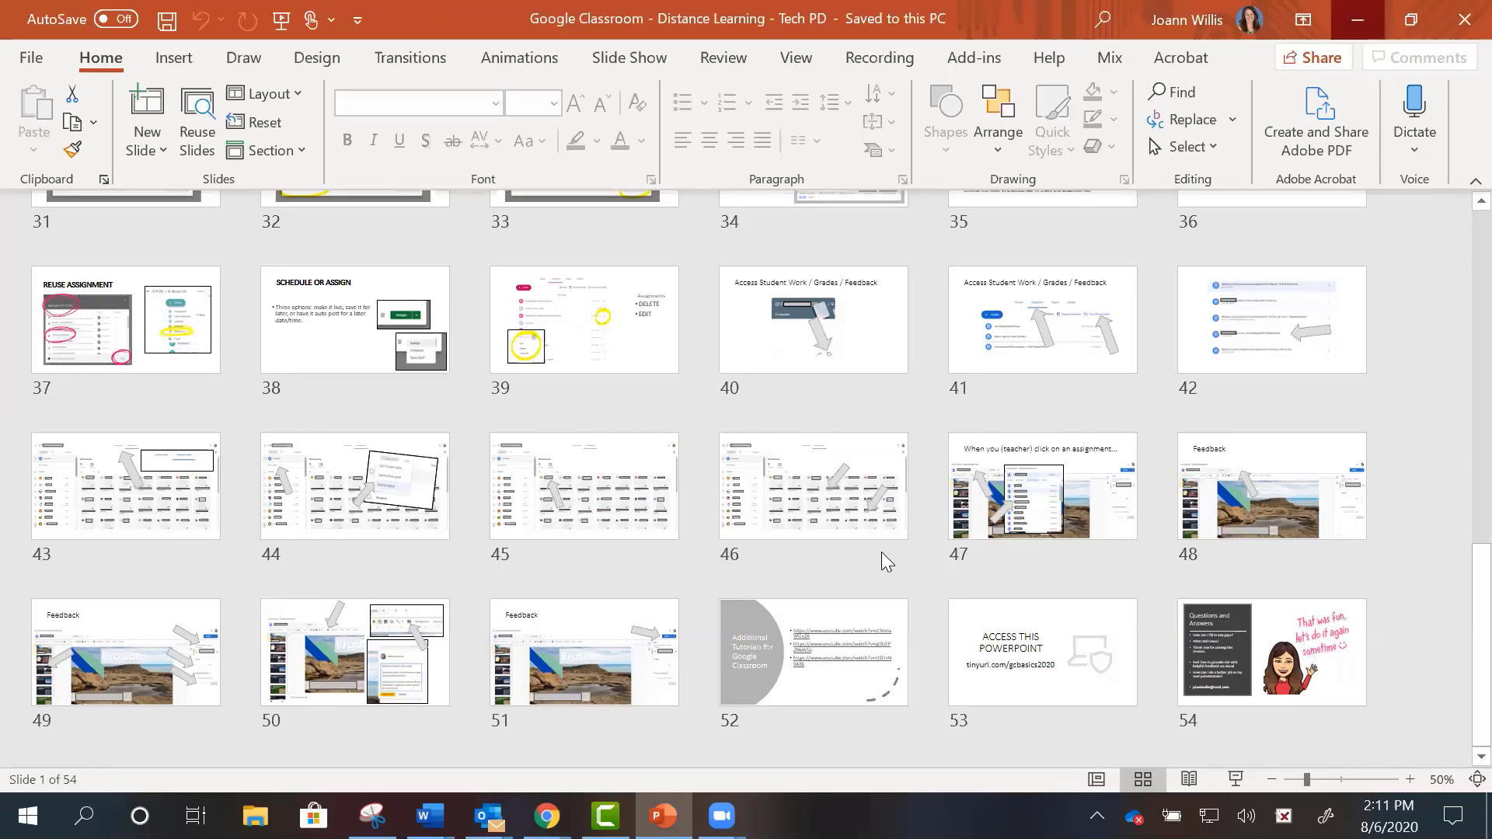
key(alt+Tab)
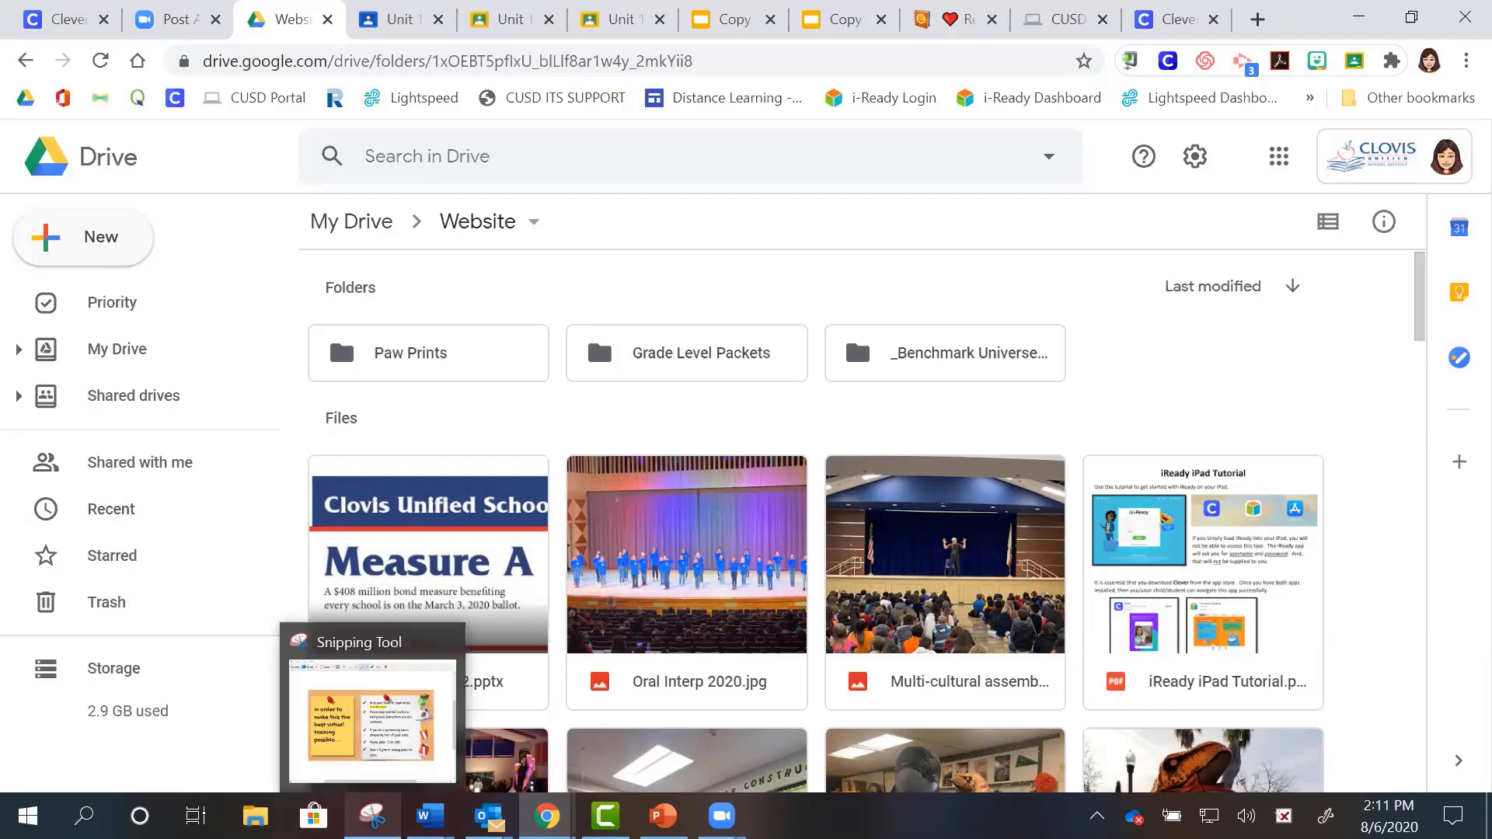
- Close the Snipping Tool's bulletin-board snip without saving changes
click(374, 816)
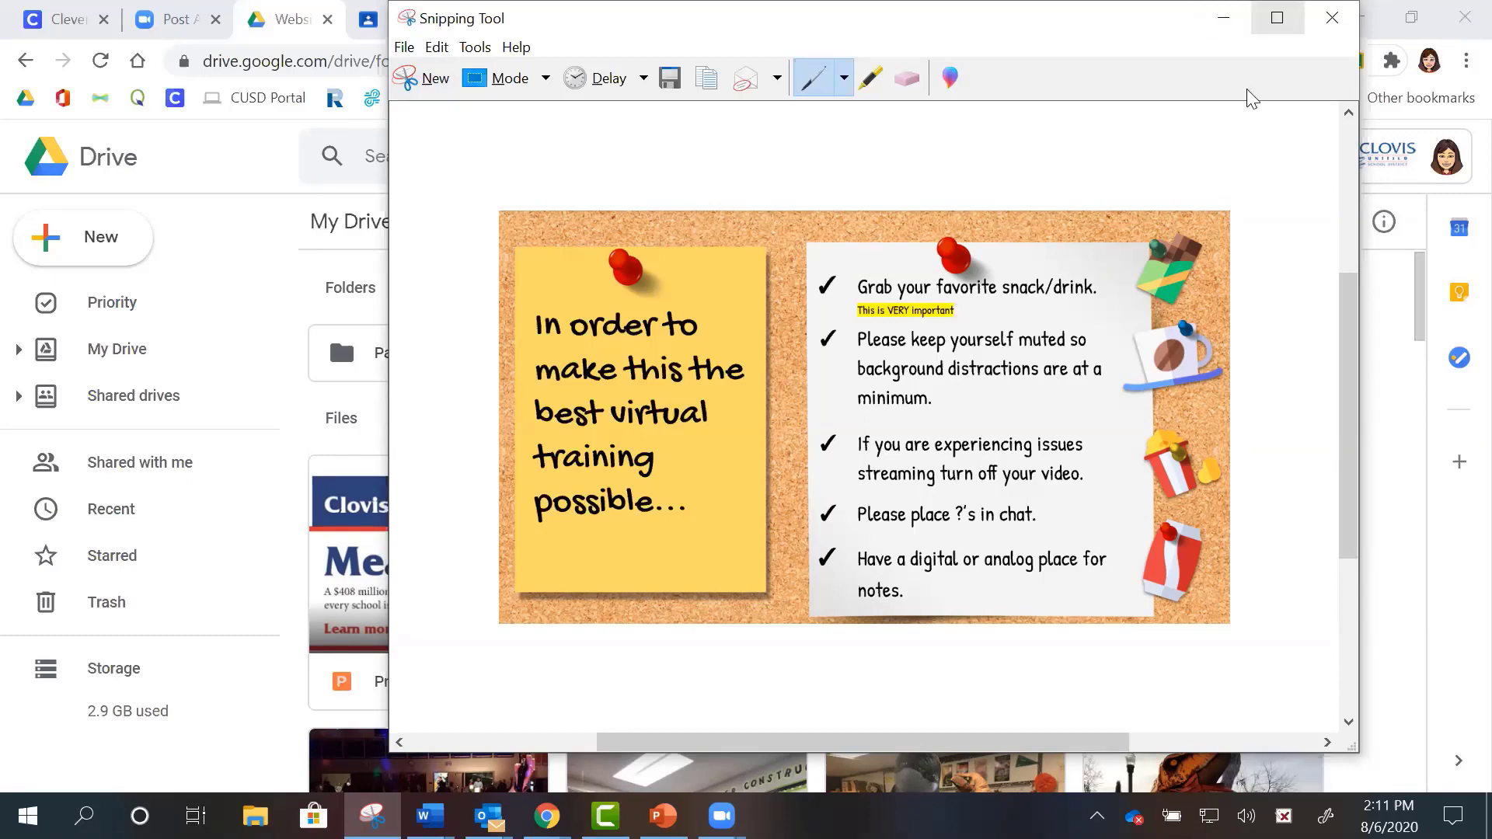
click(1332, 17)
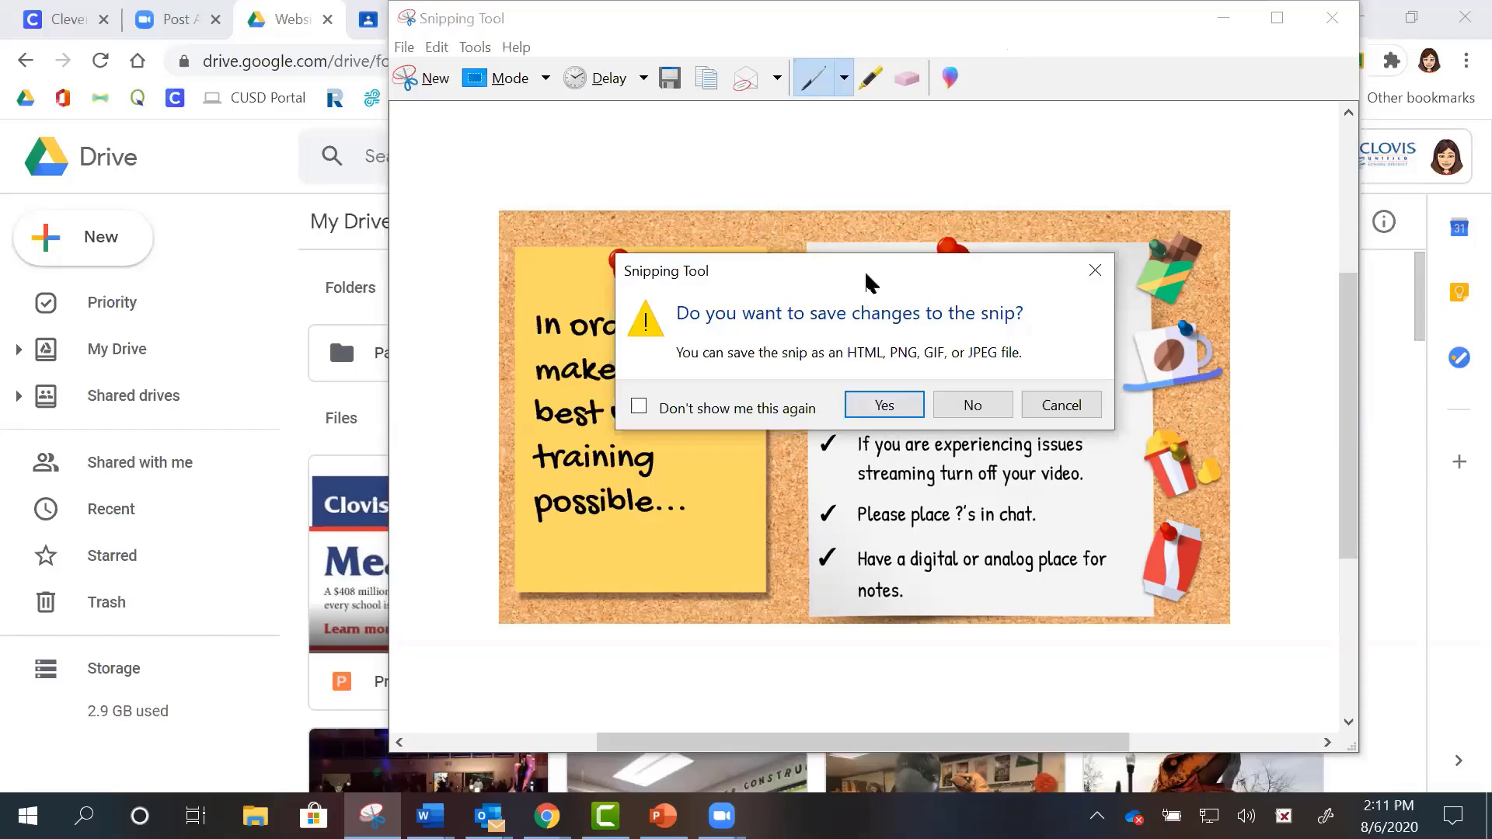
drag(869, 282, 610, 297)
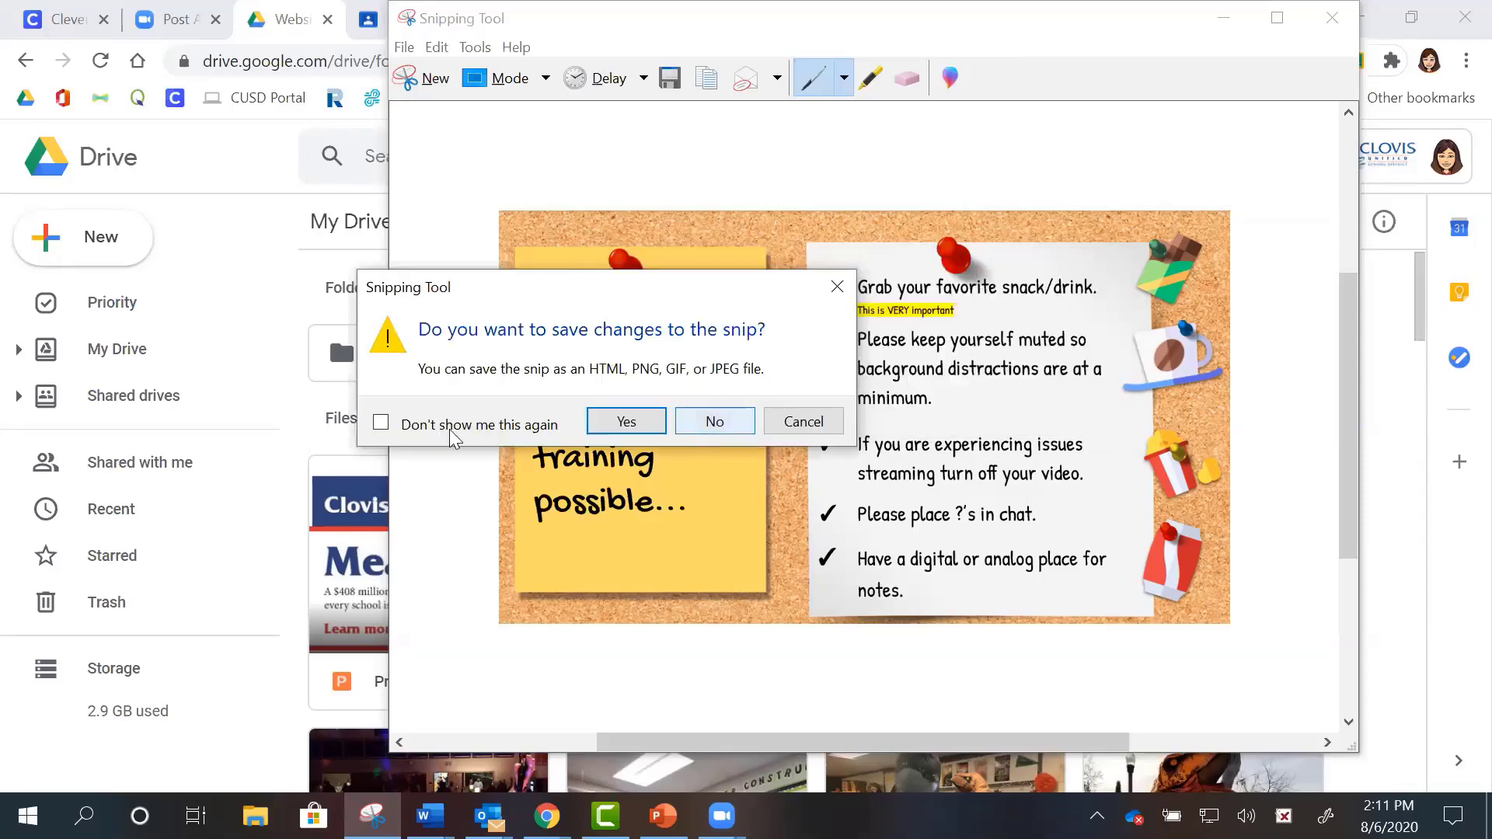
key(Return)
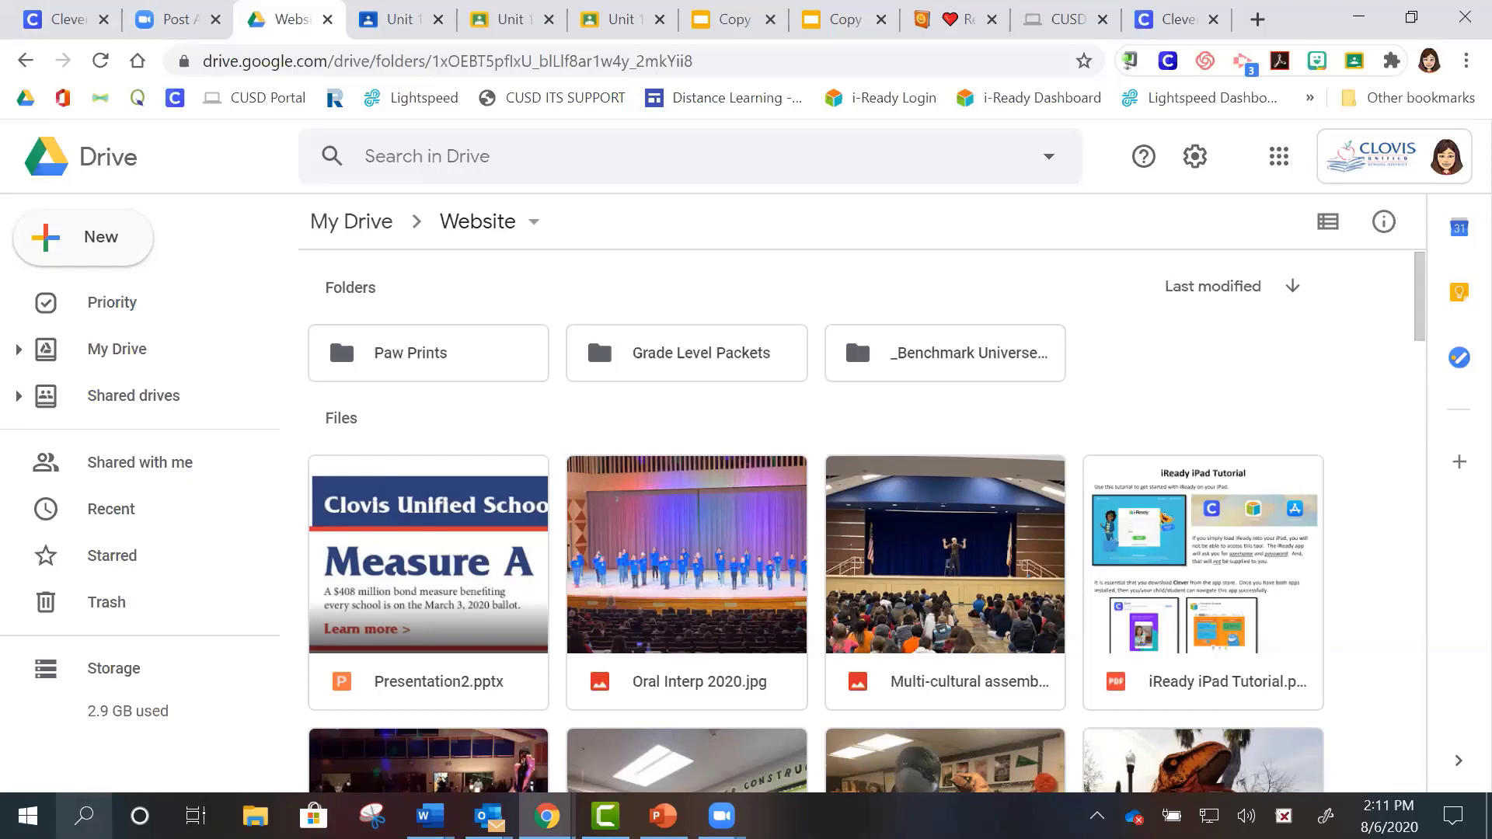
click(84, 816)
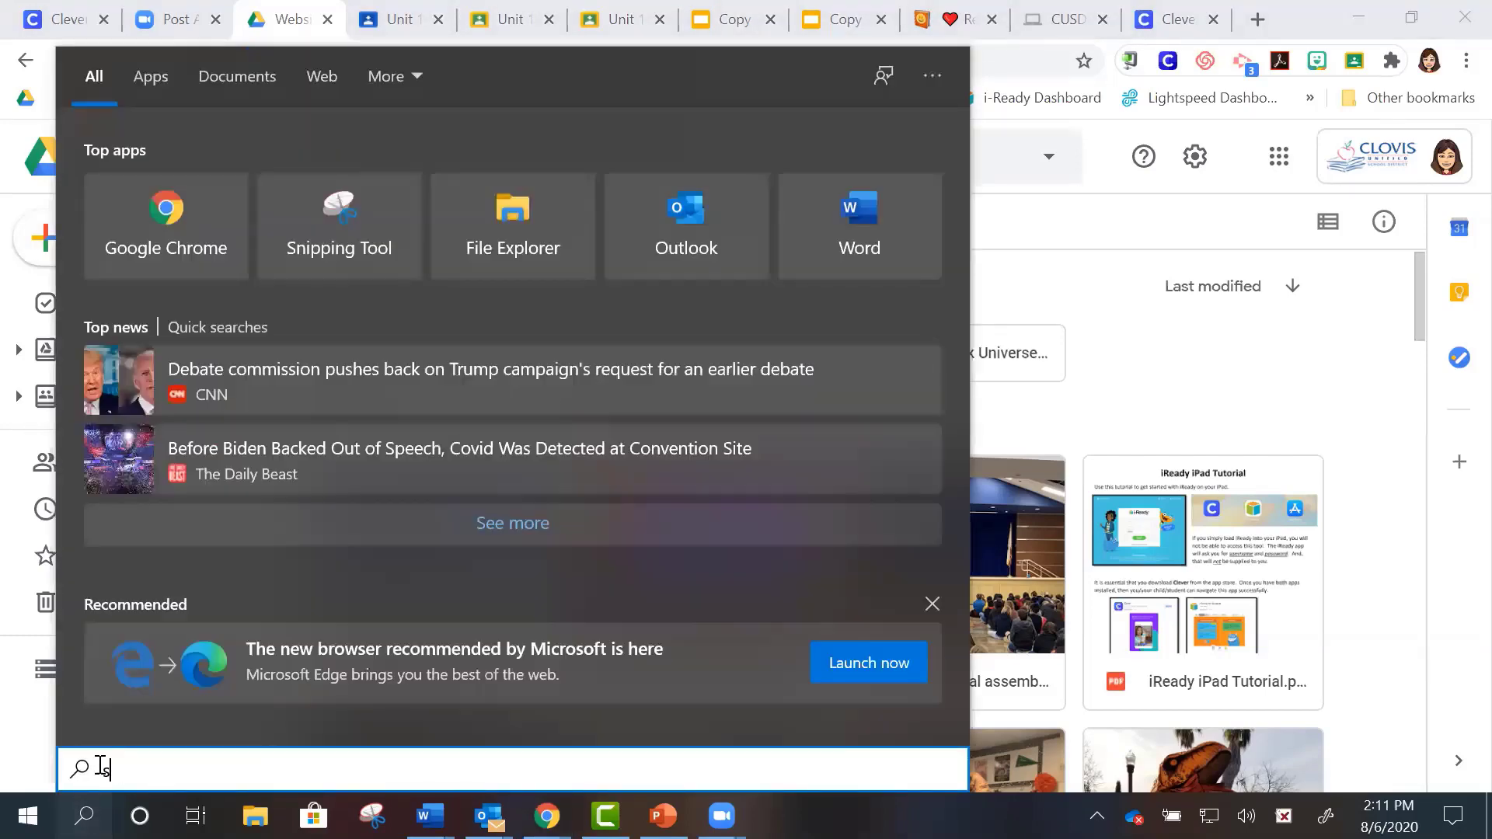
text(snipp)
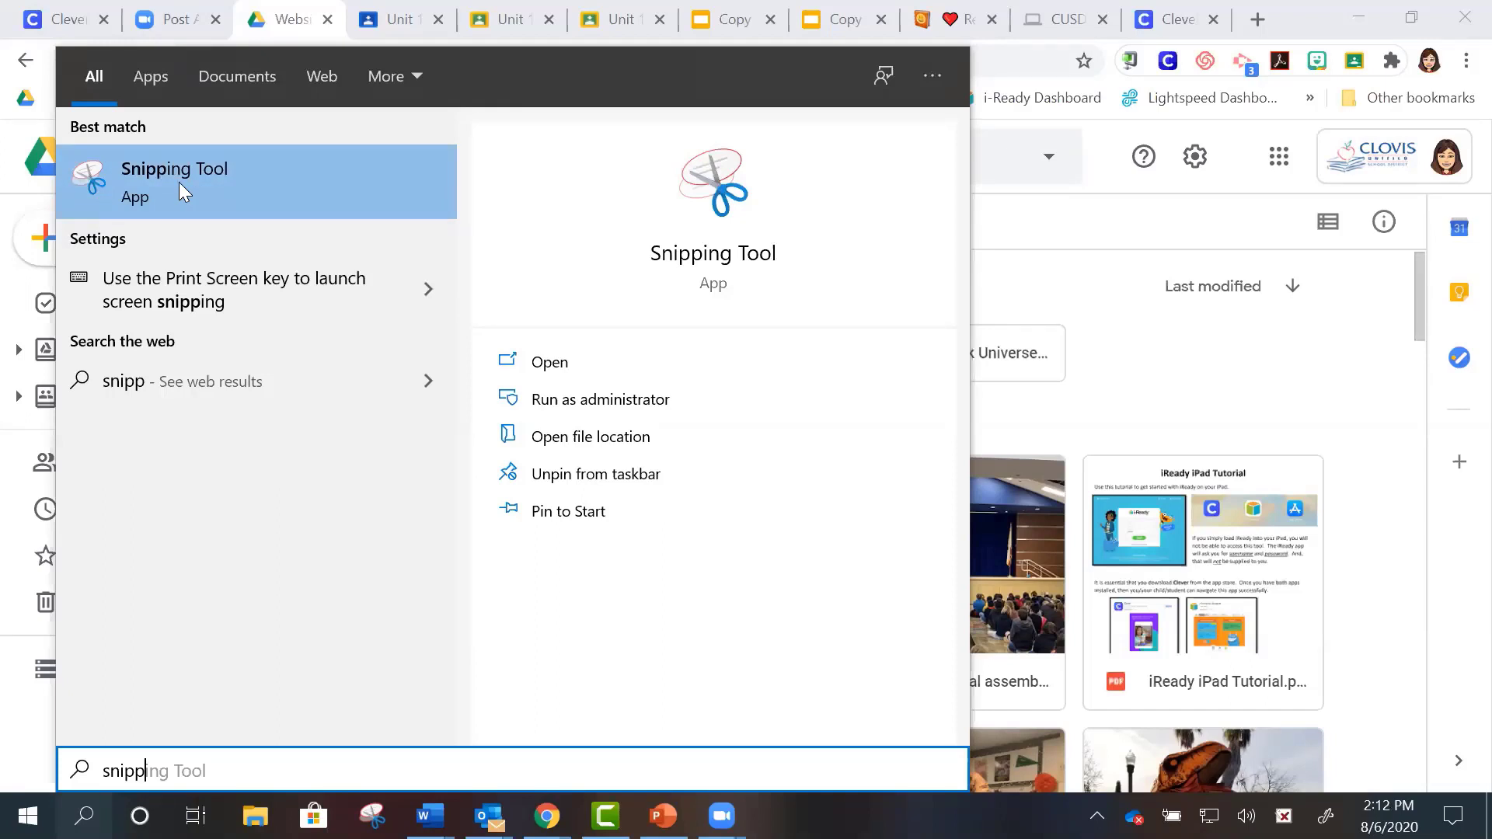
right_click(179, 182)
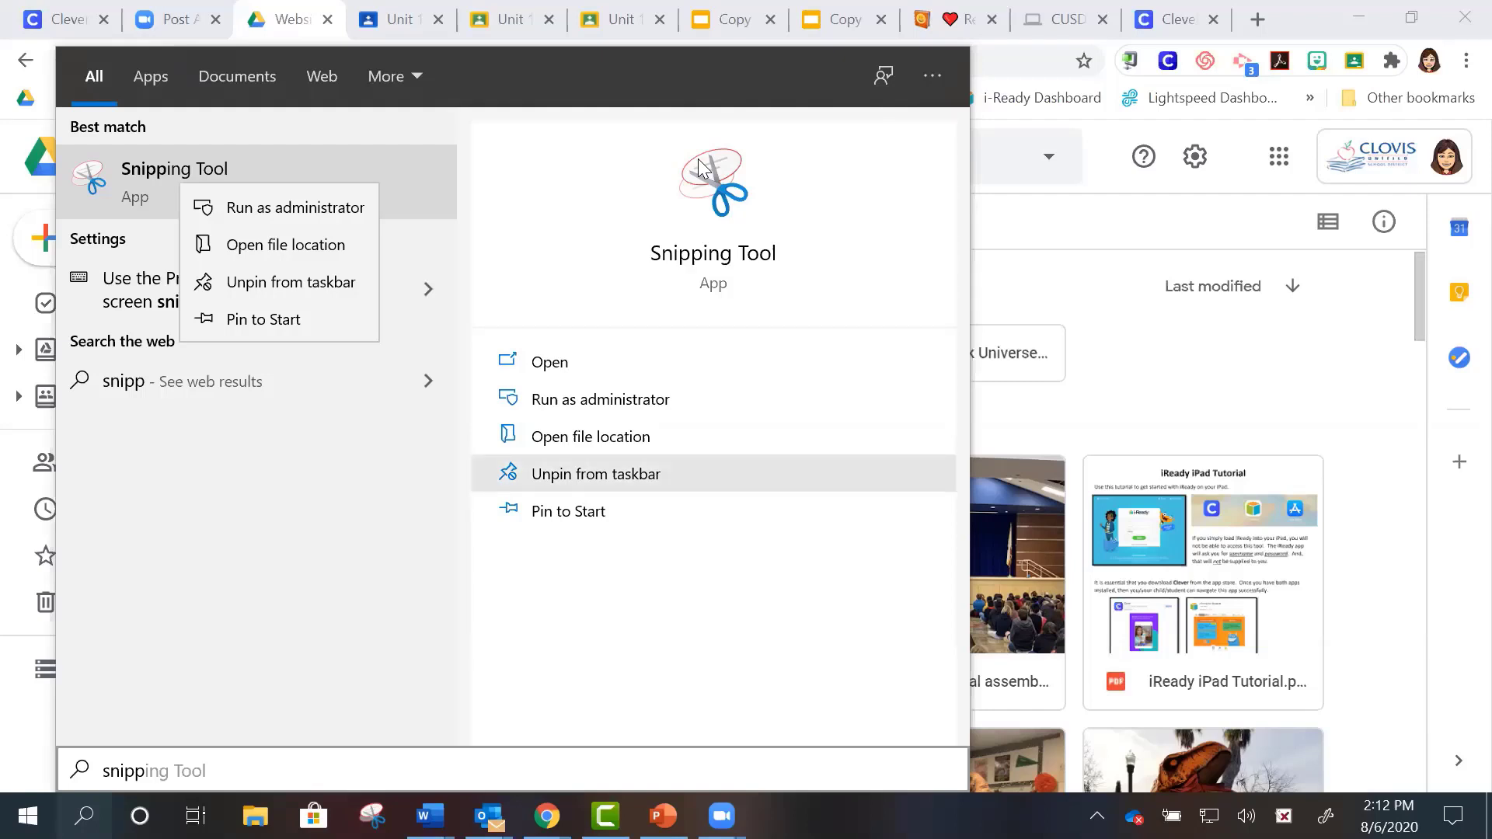
key(Escape)
key(Escape)
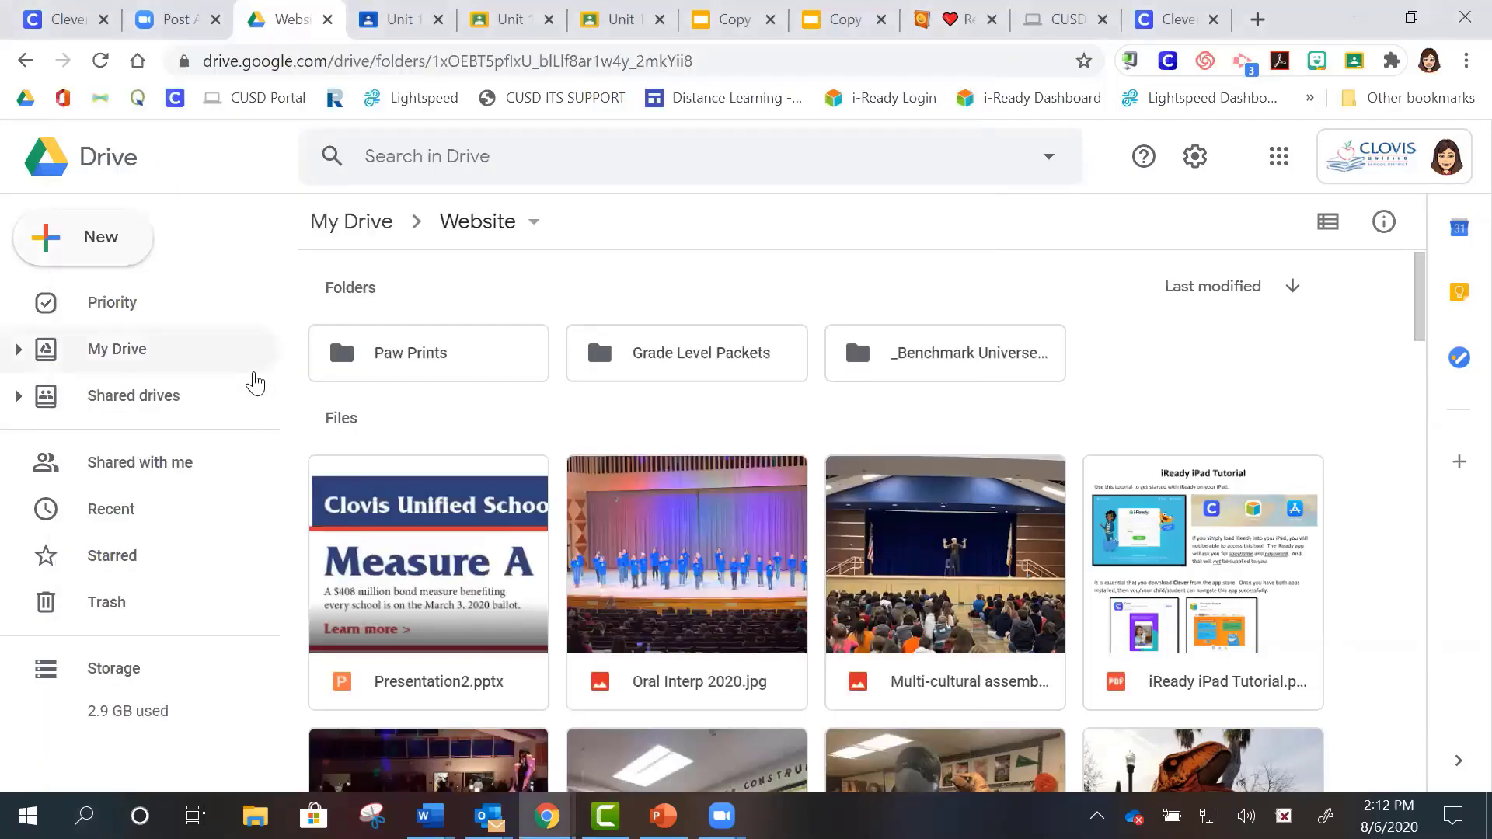
- Search Drive for 'presentations bitmoji' after viewing Recent files
click(137, 510)
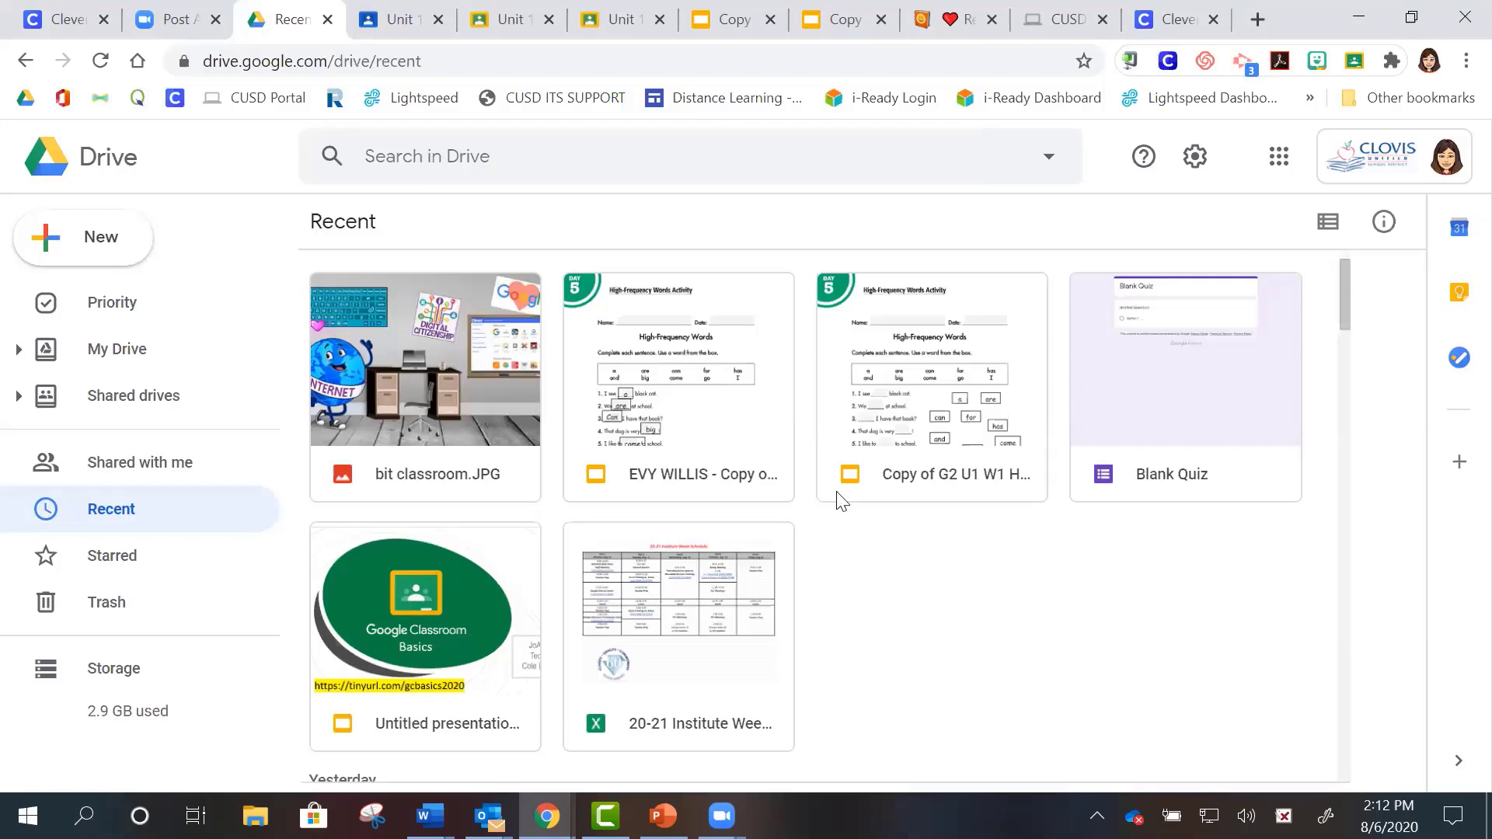
click(405, 155)
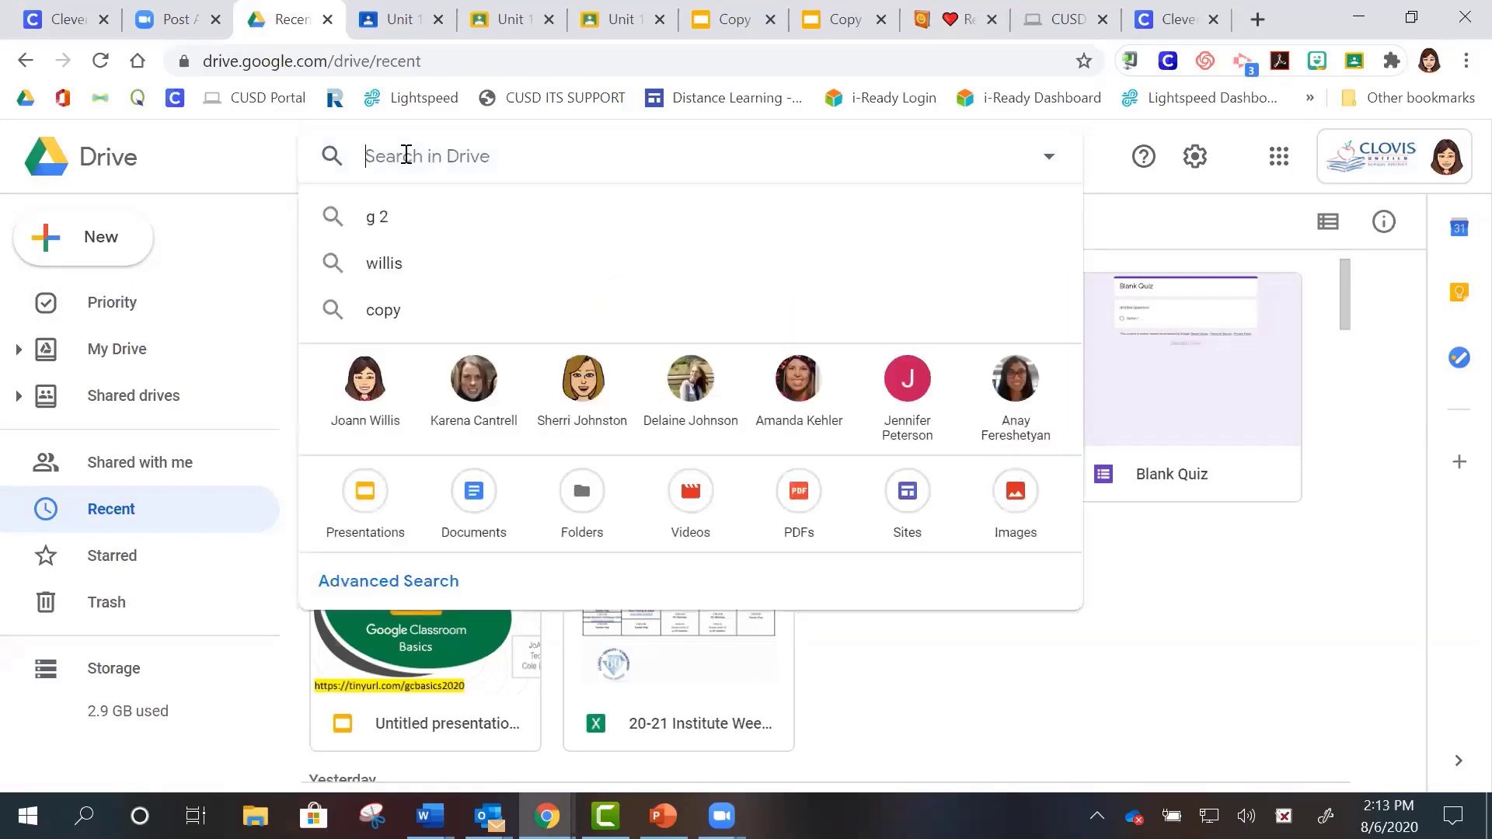
text(present)
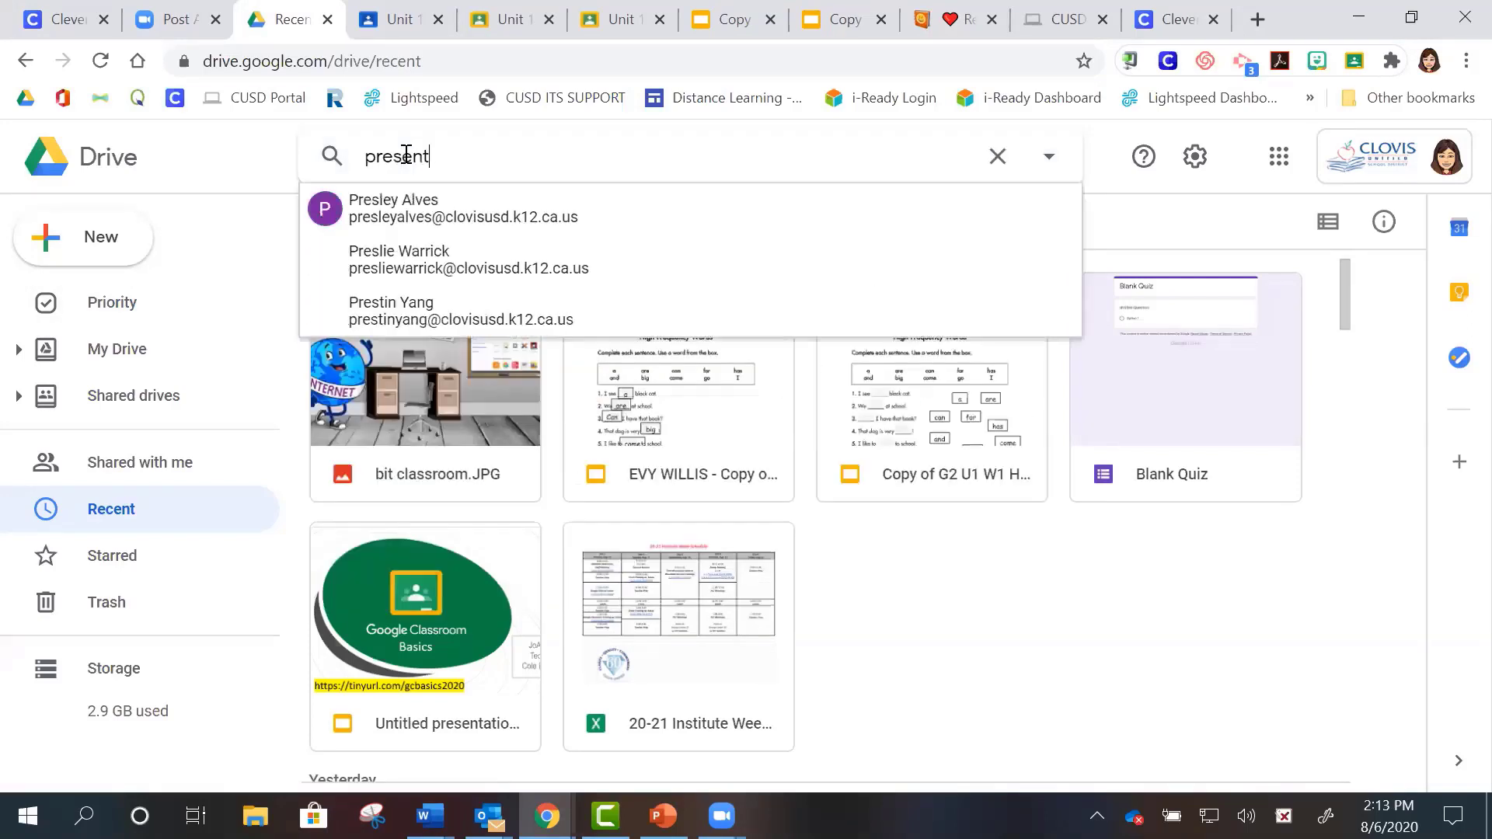
text(ations )
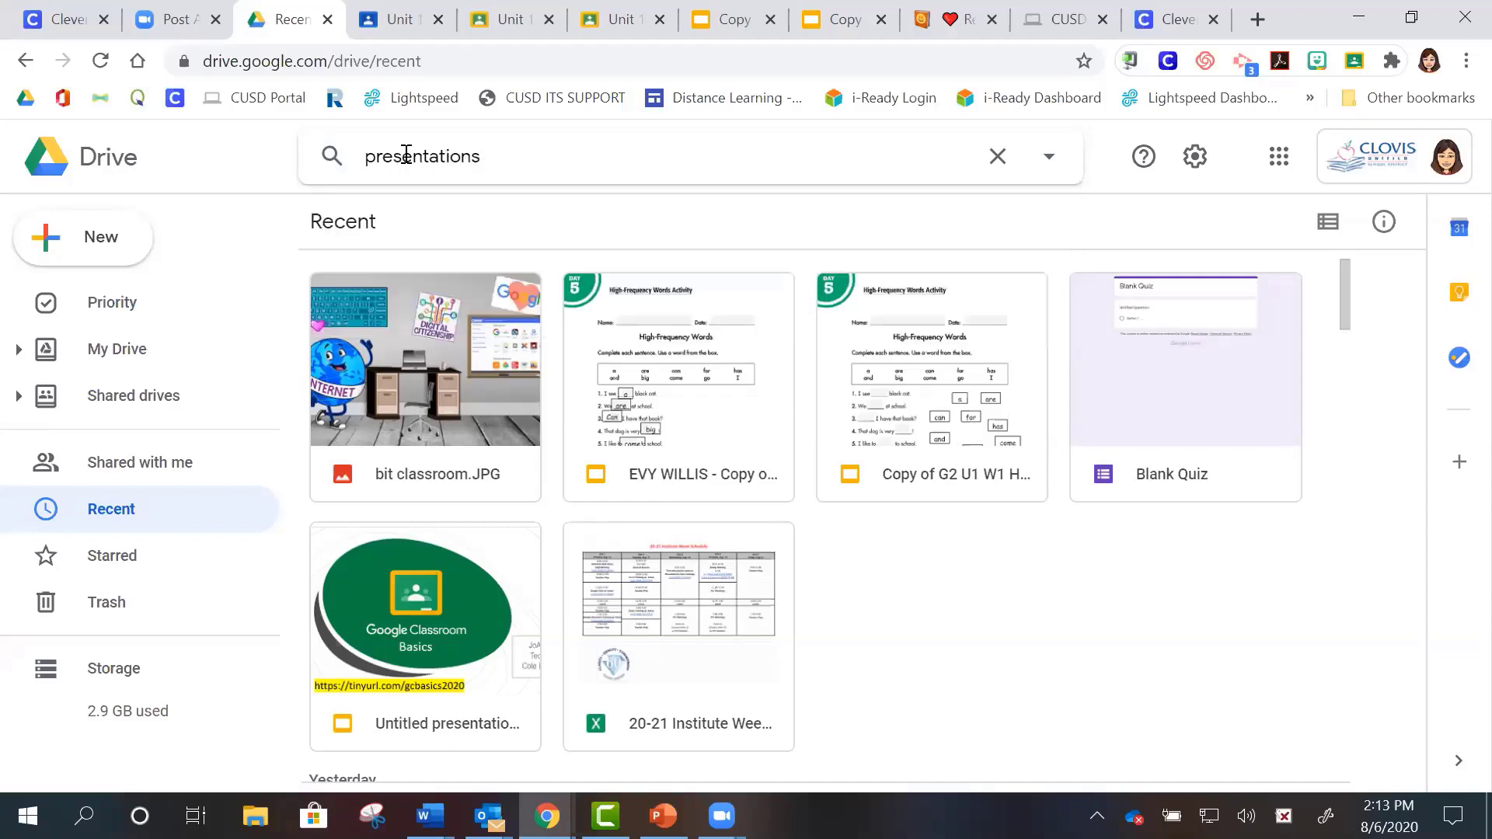
text(bitmoji)
key(Return)
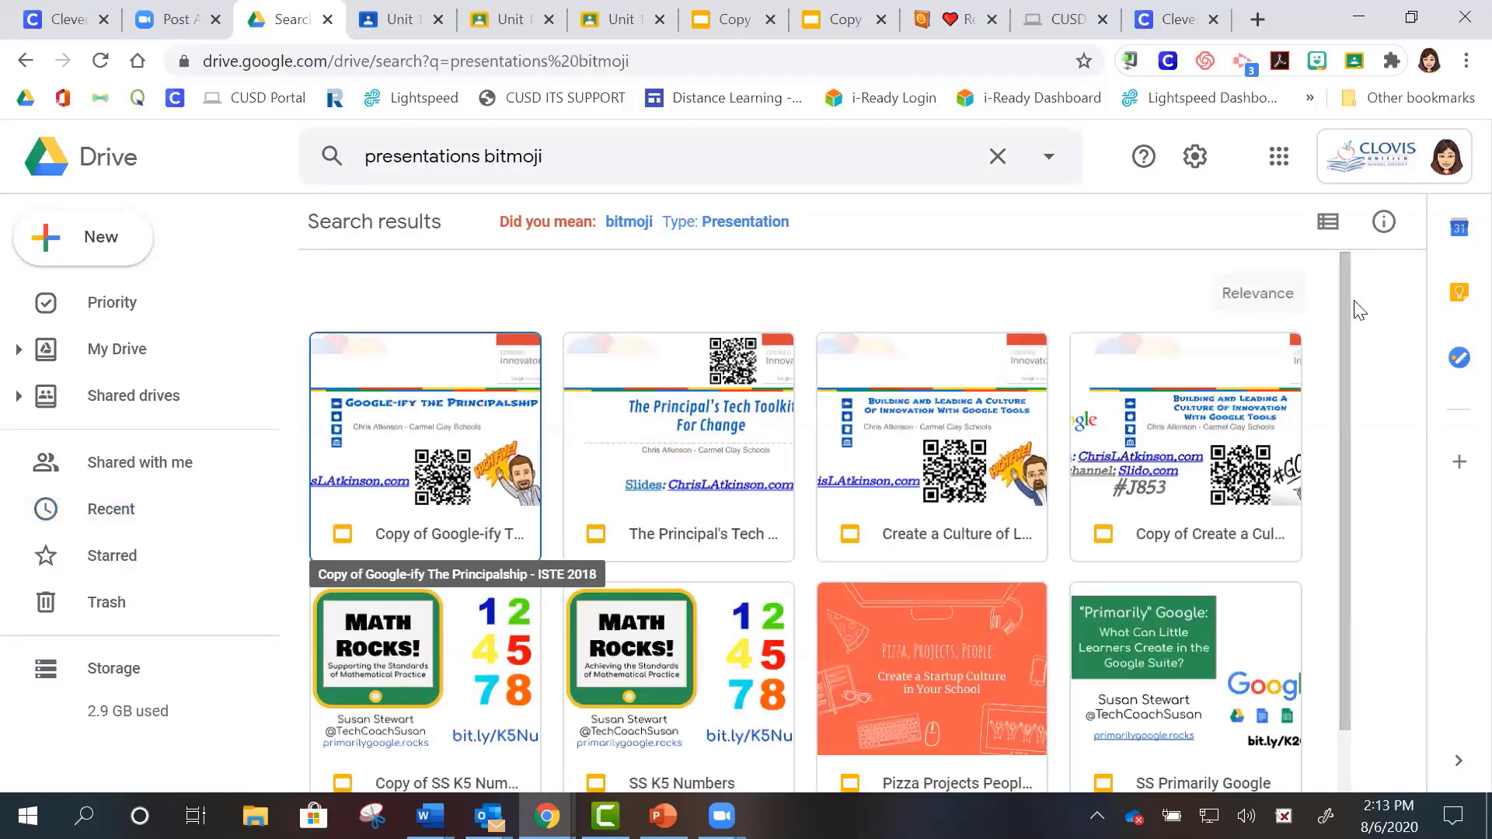
- Open the Bitmoji Classroom presentation from My Drive
click(168, 349)
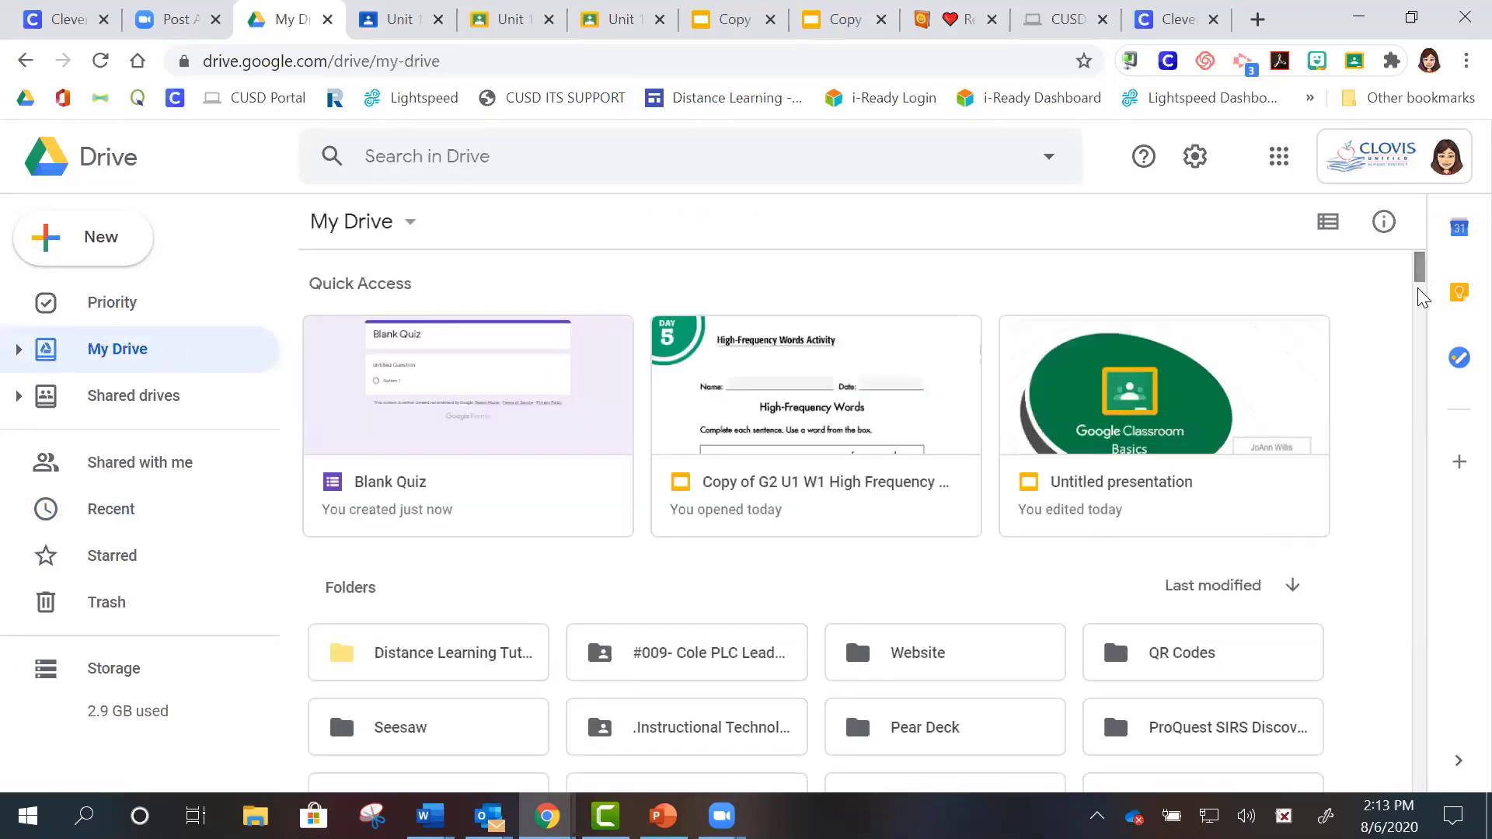
drag(1418, 265, 1425, 319)
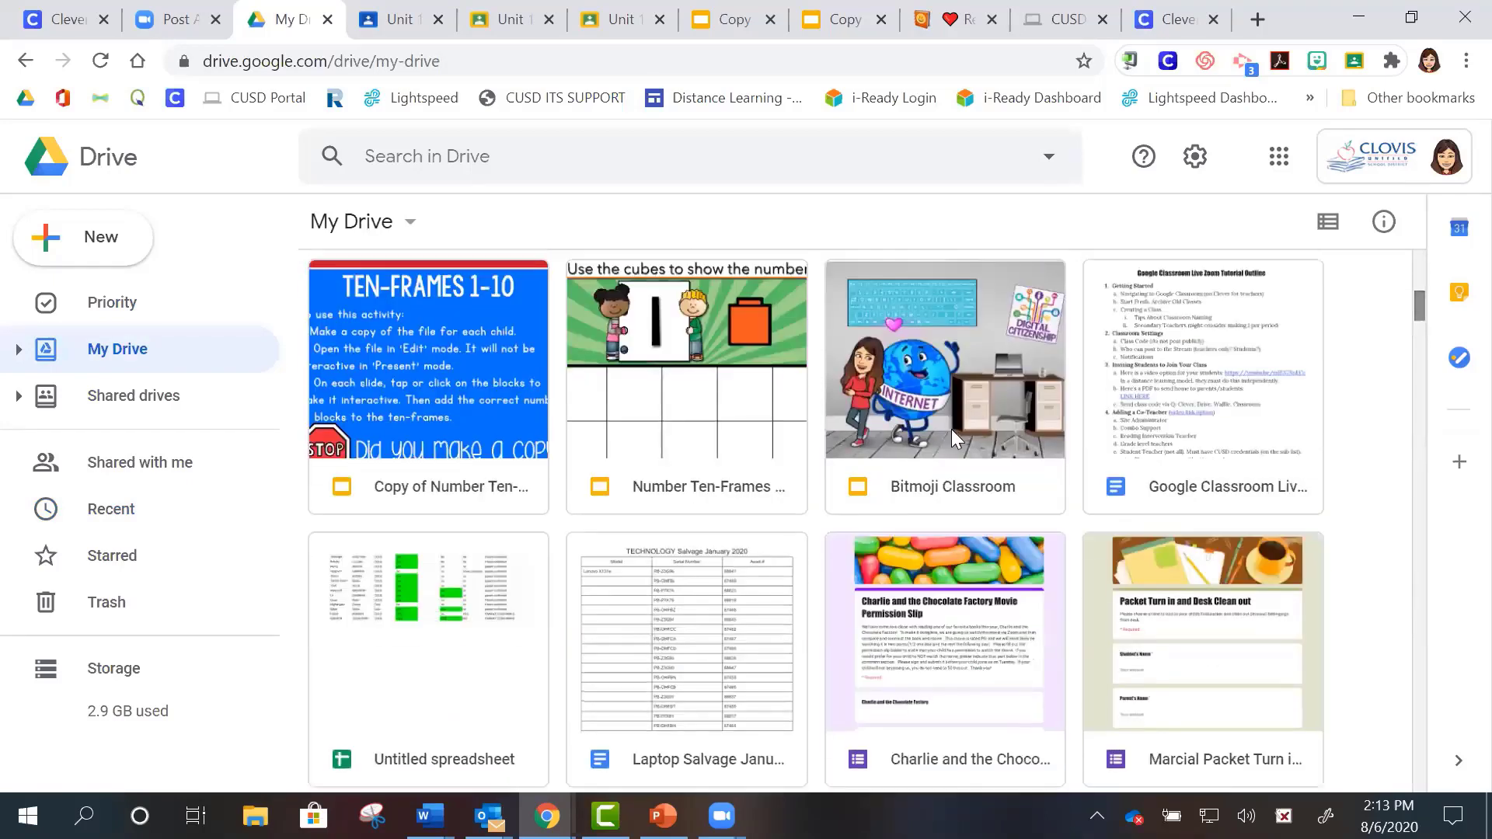
double_click(925, 487)
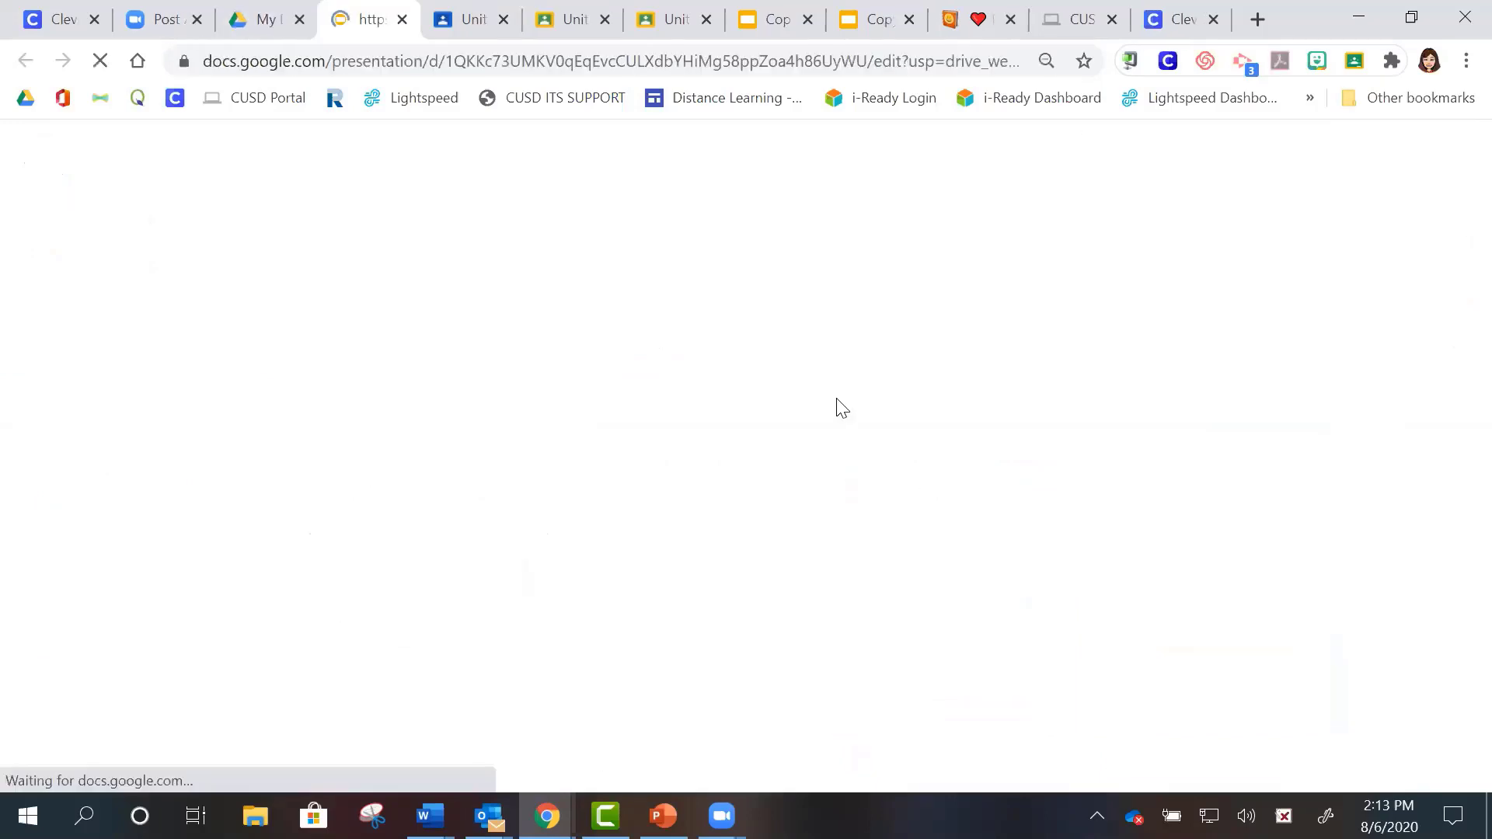
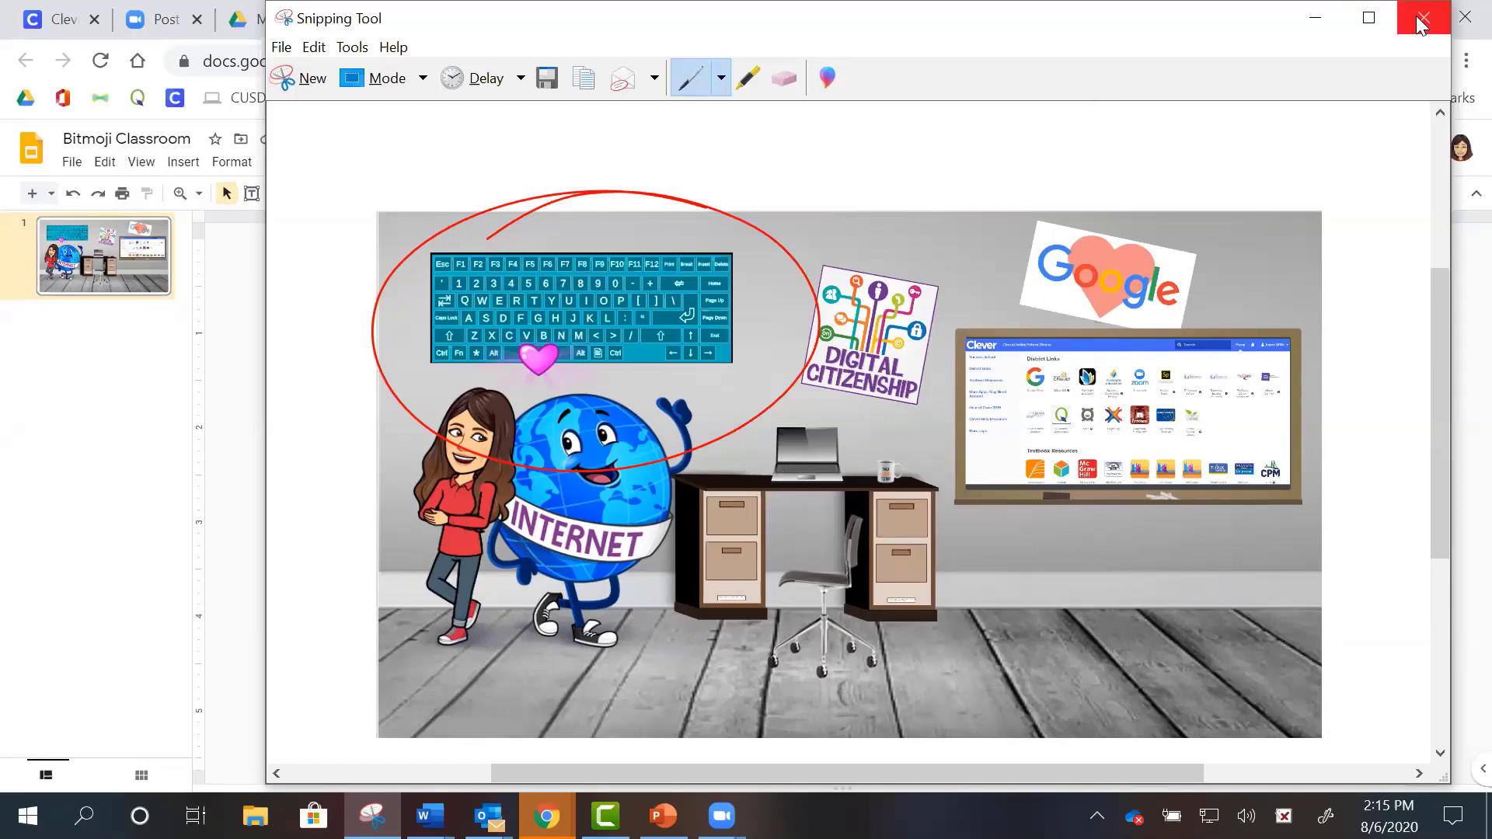
- Discard the marked-up snip without saving its changes
click(1421, 22)
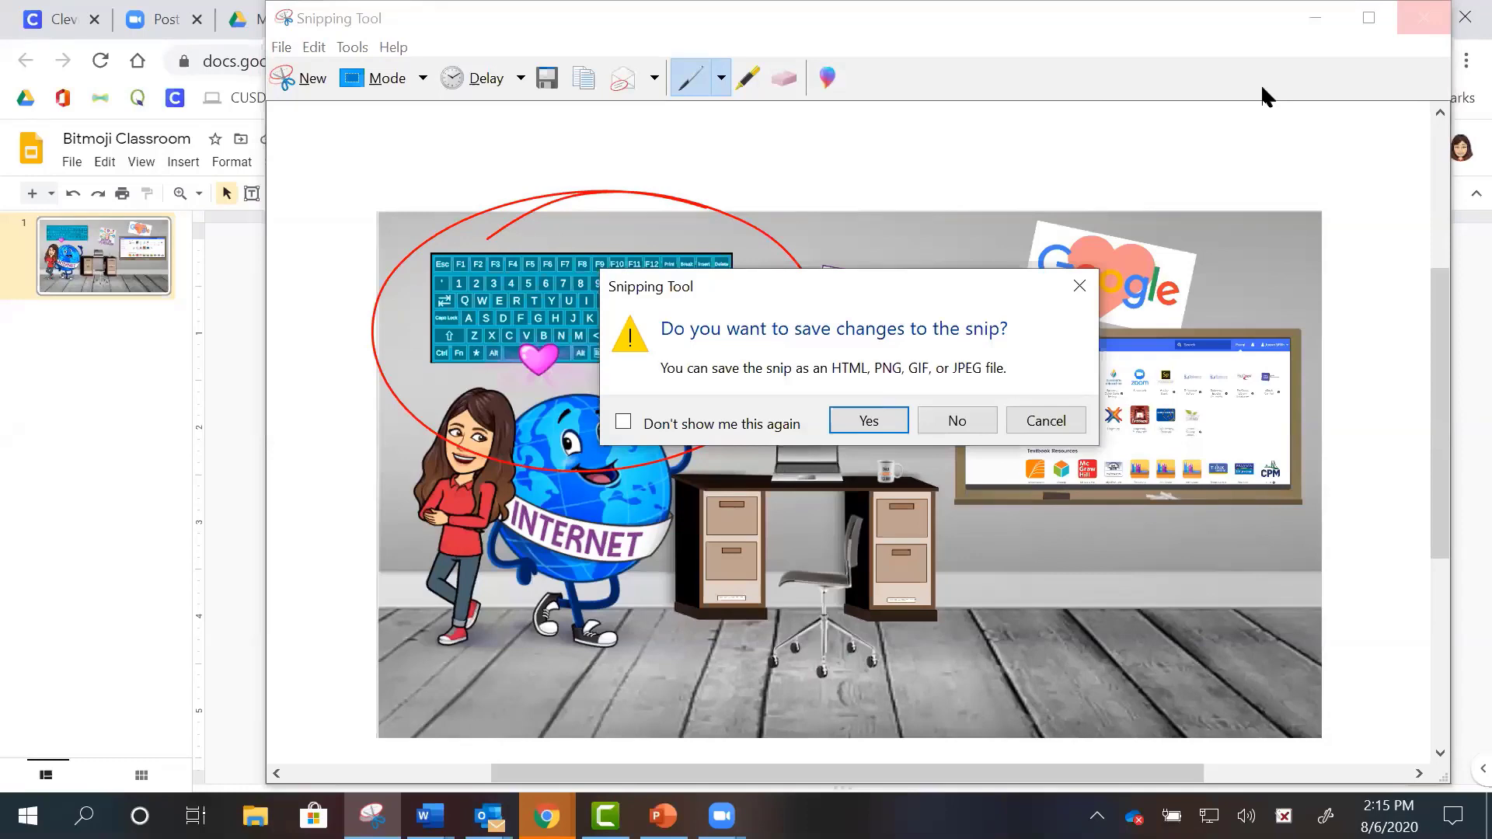
click(951, 421)
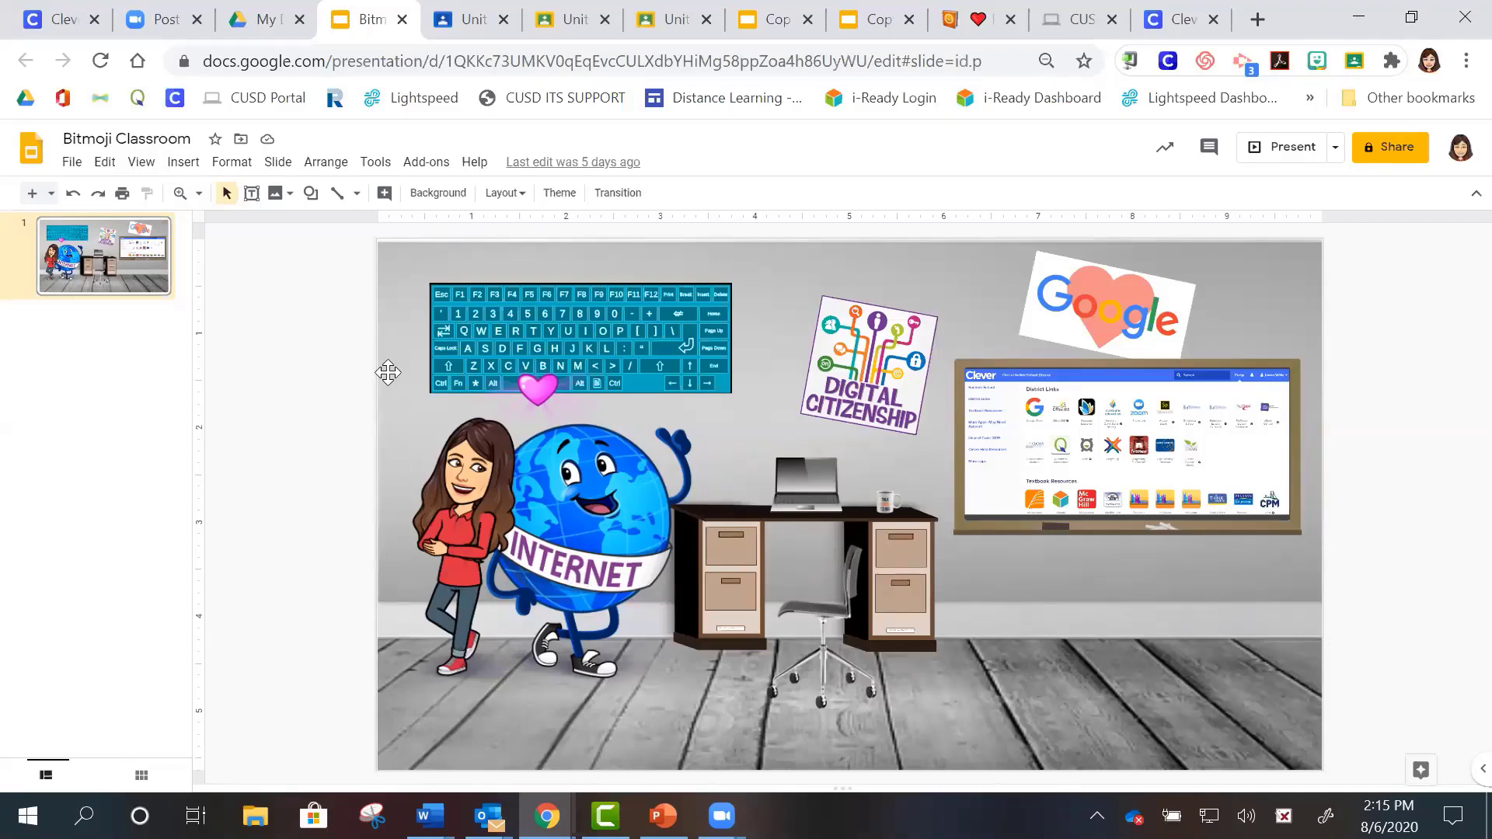
click(372, 815)
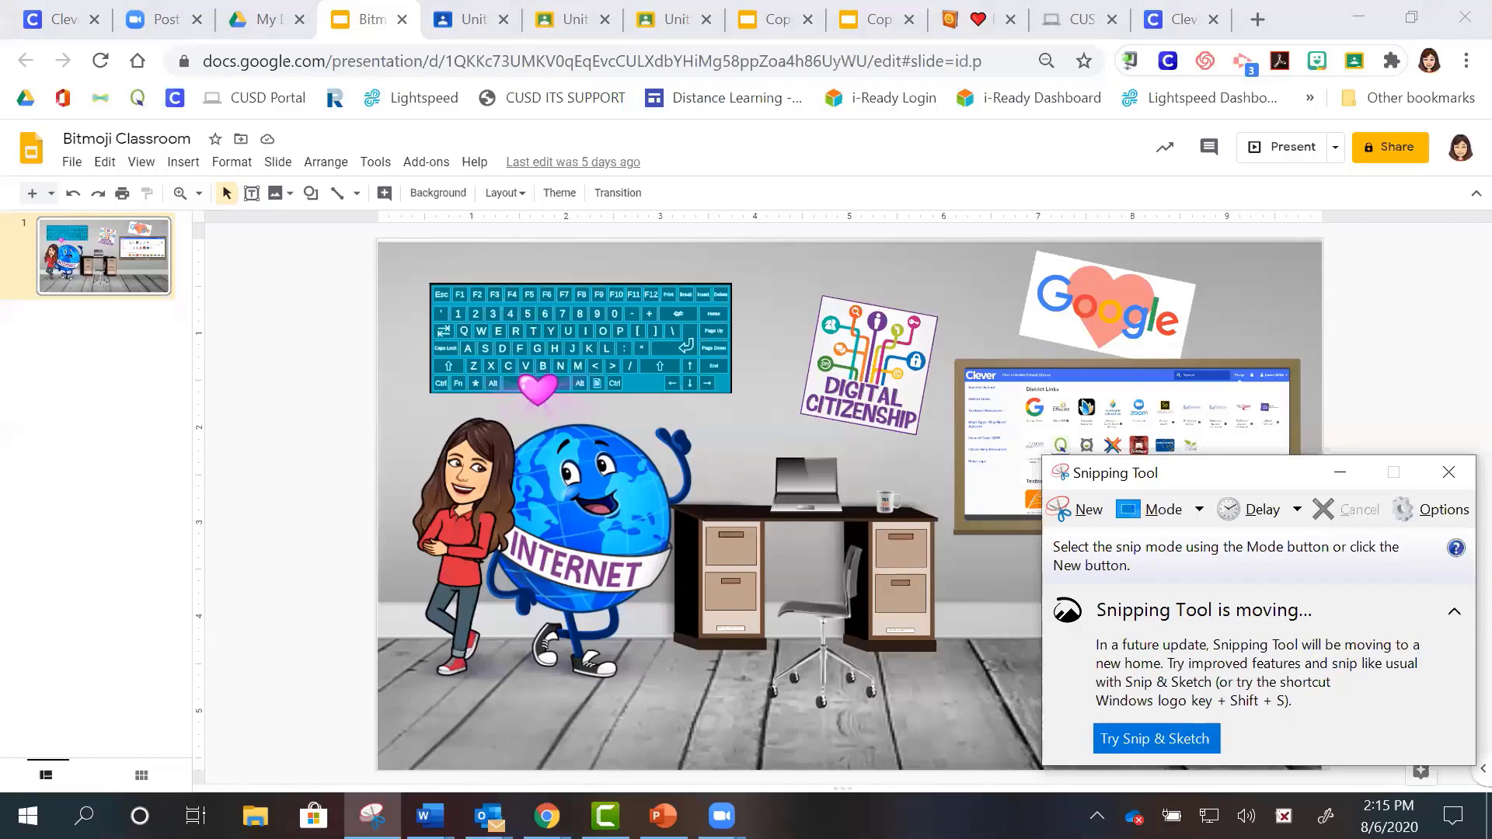
- Snip the whole Bitmoji Classroom slide and save it as a JPEG in Pictures
click(1068, 510)
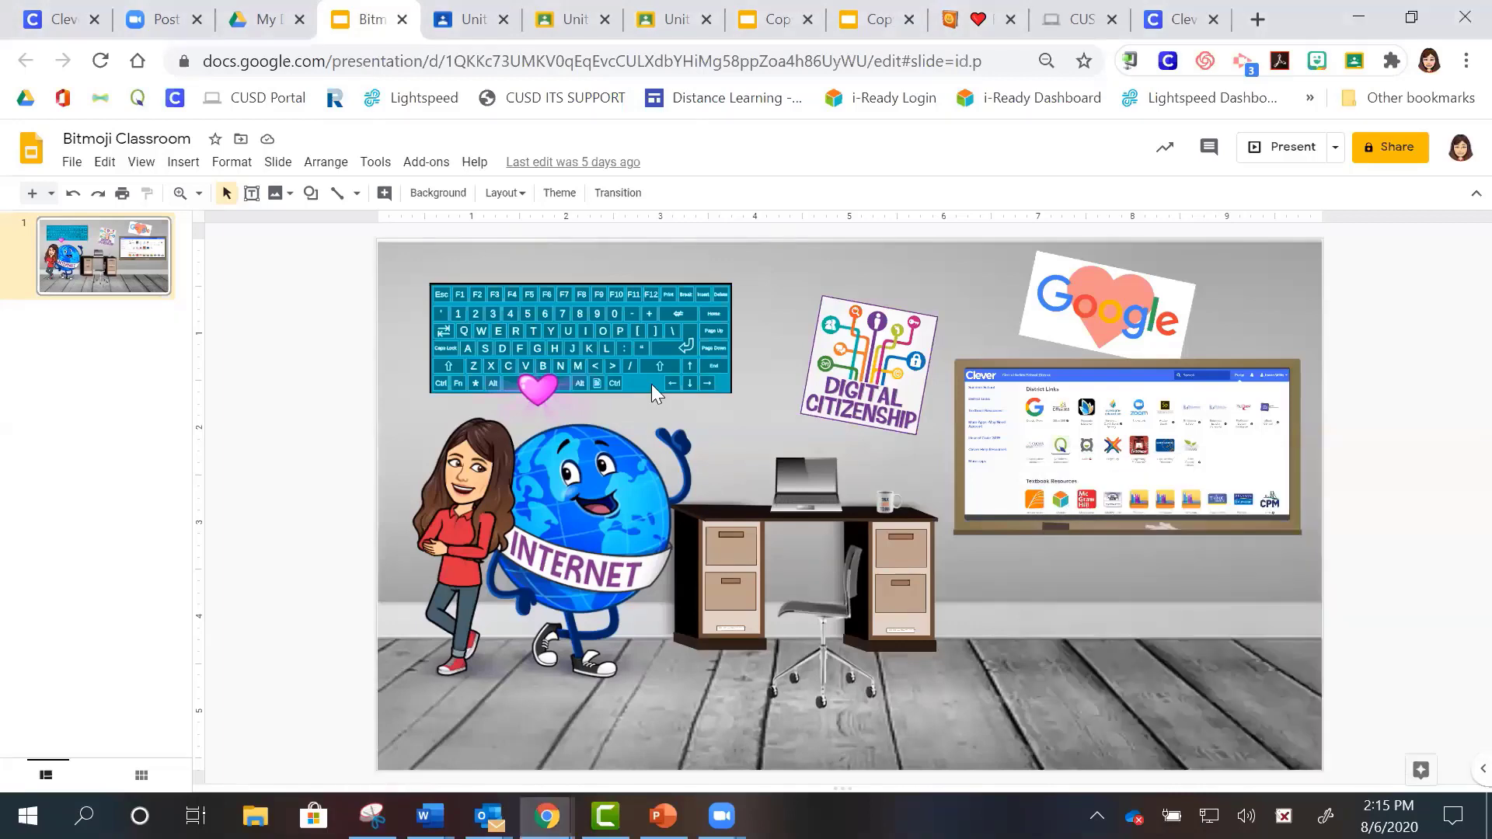
drag(378, 243, 1321, 770)
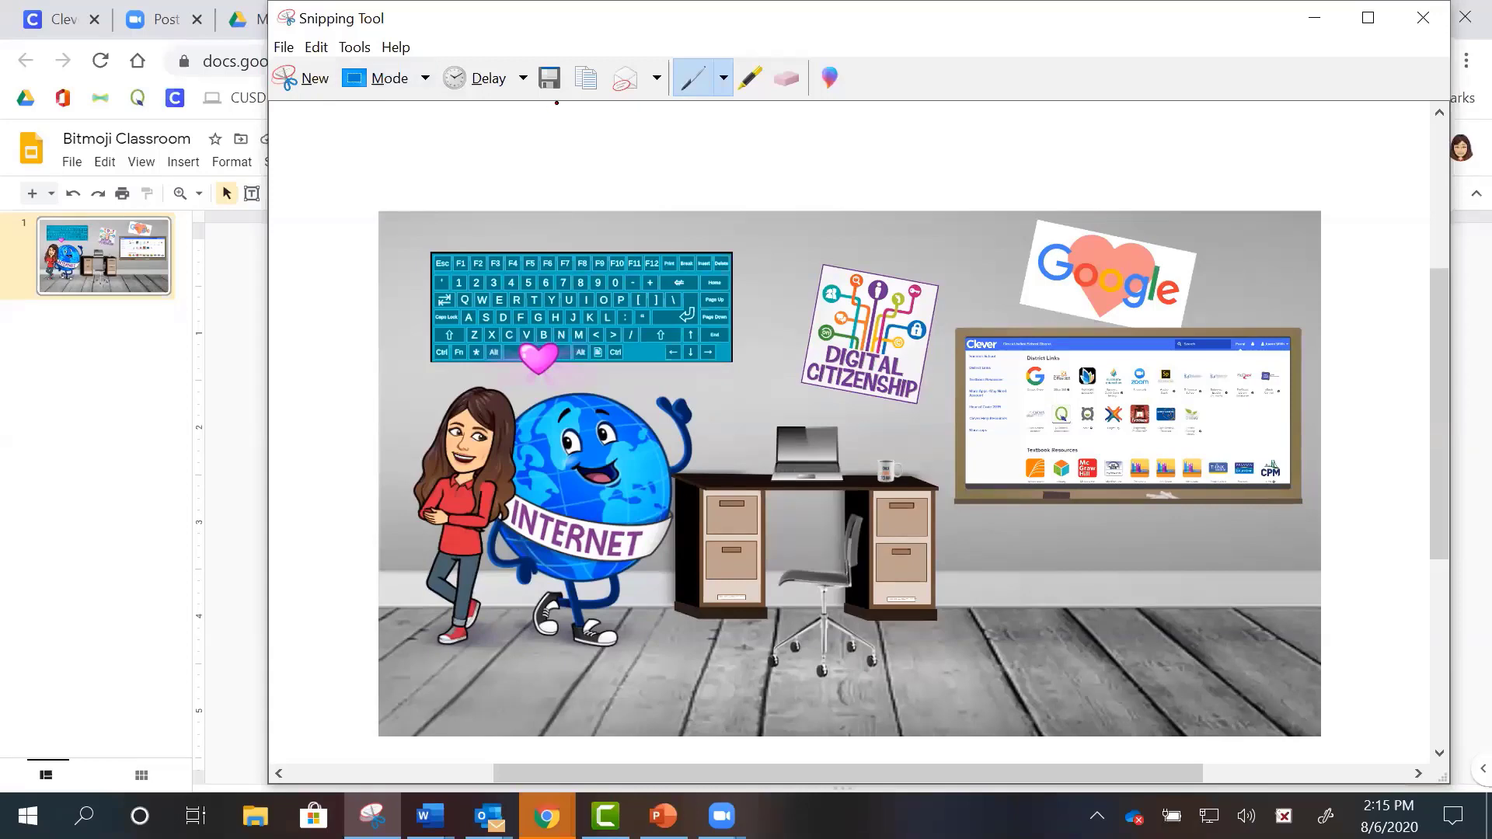
click(549, 78)
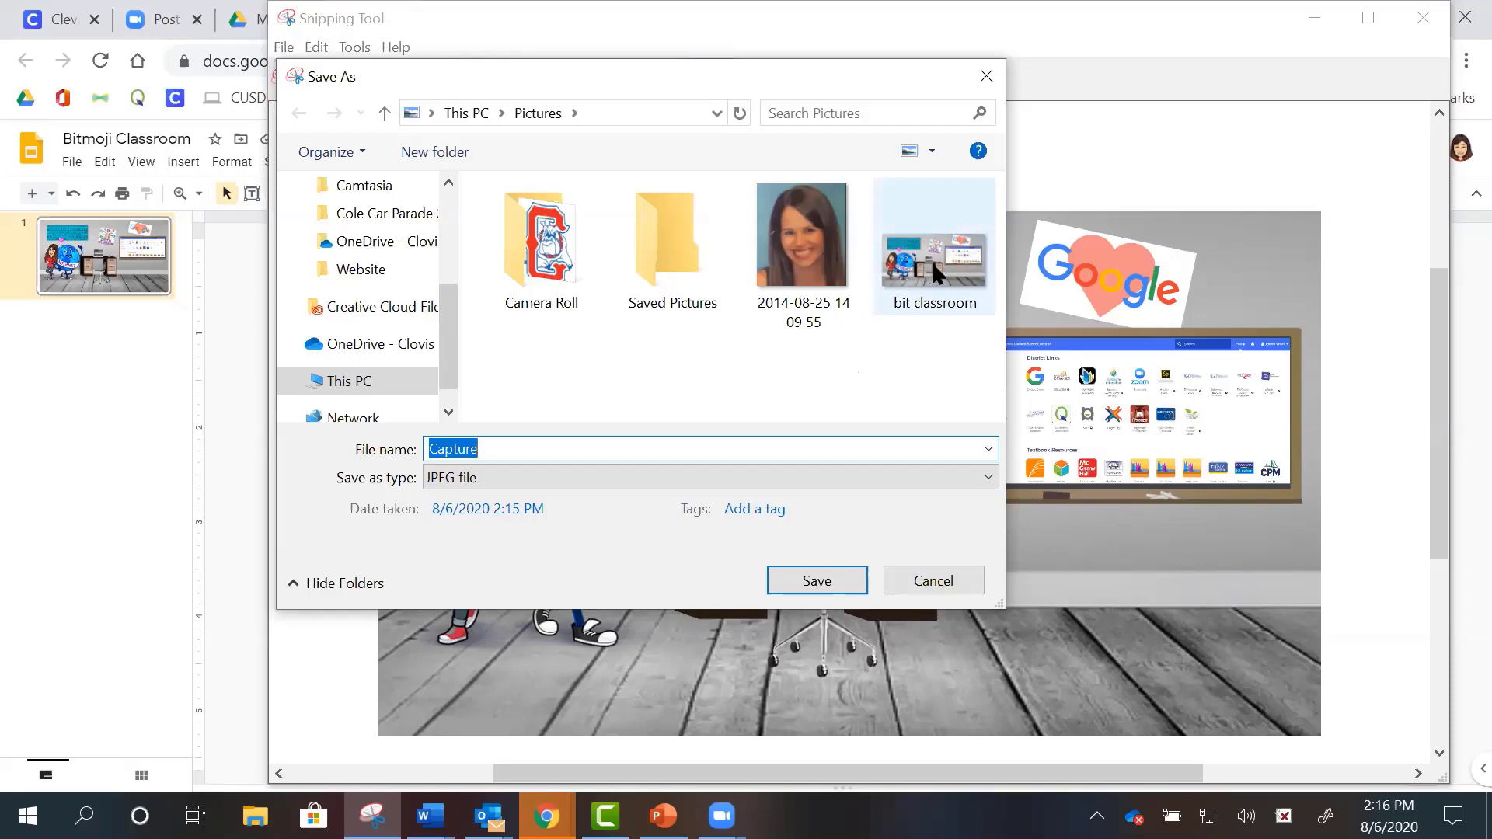
click(994, 76)
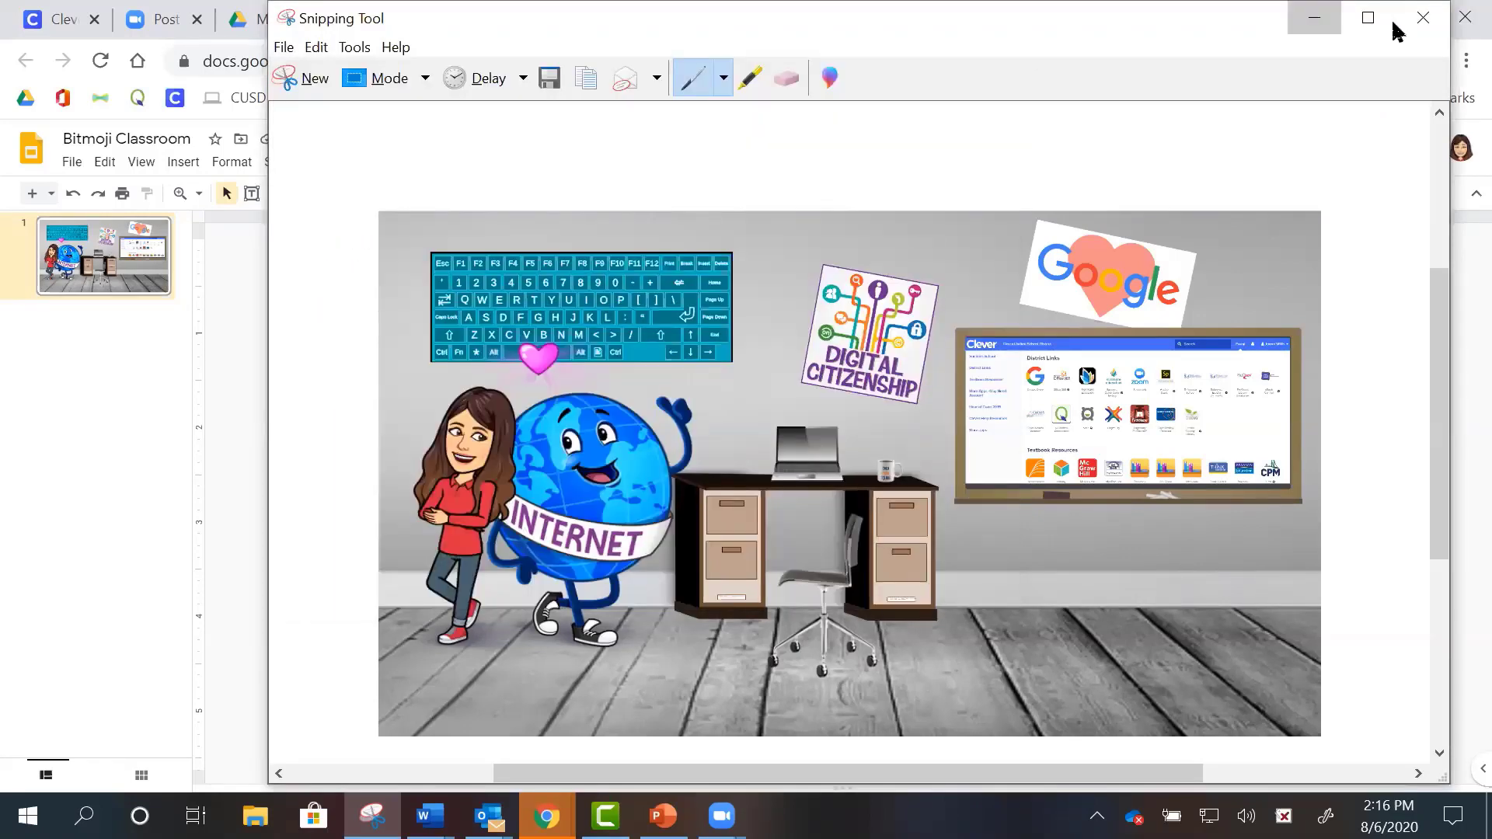
click(1393, 23)
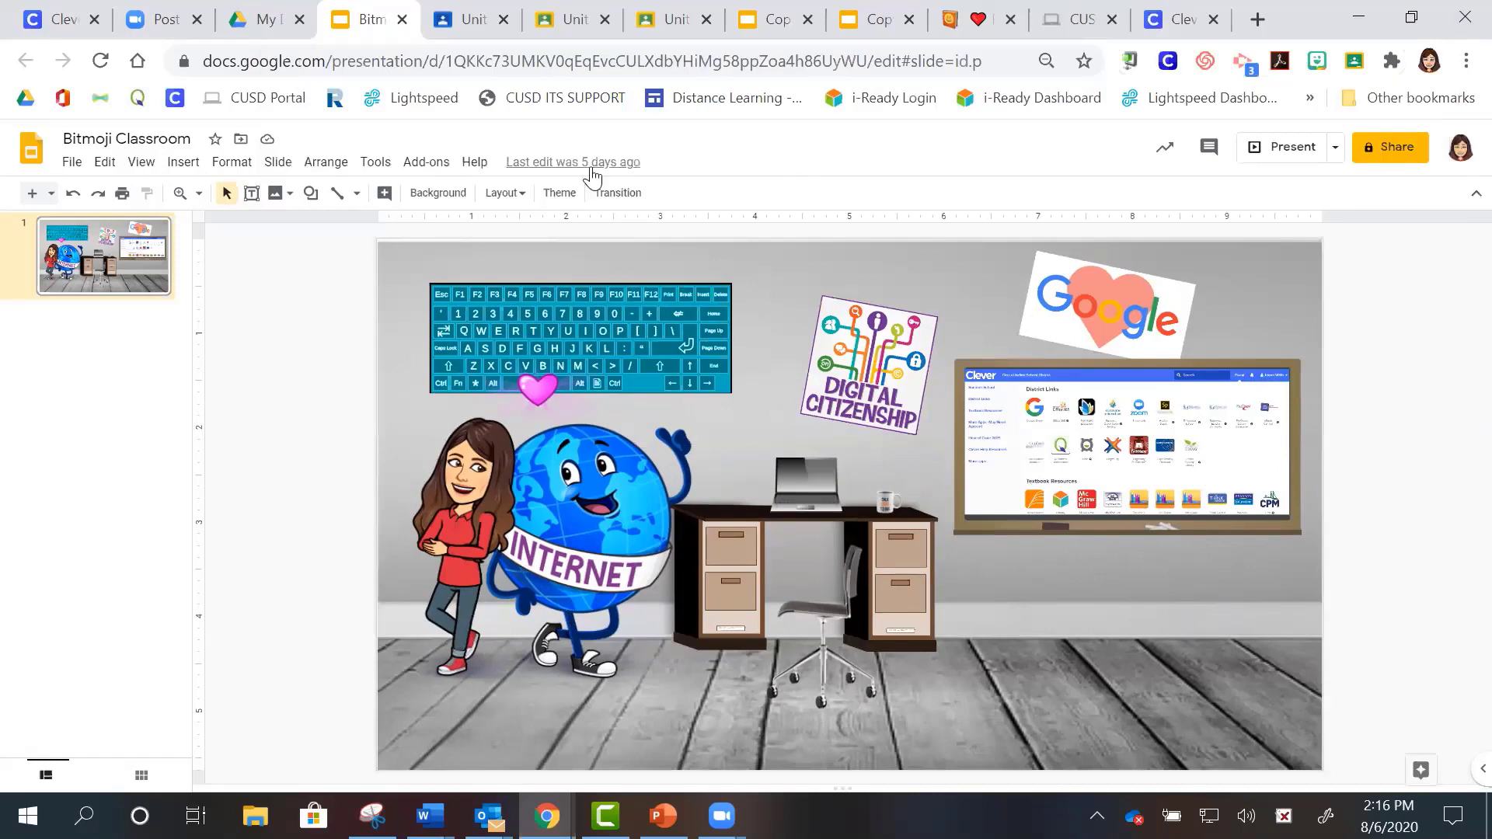
- Go to the 20-21 Test Classroom stream and preview the built-in banner themes without choosing one
click(470, 20)
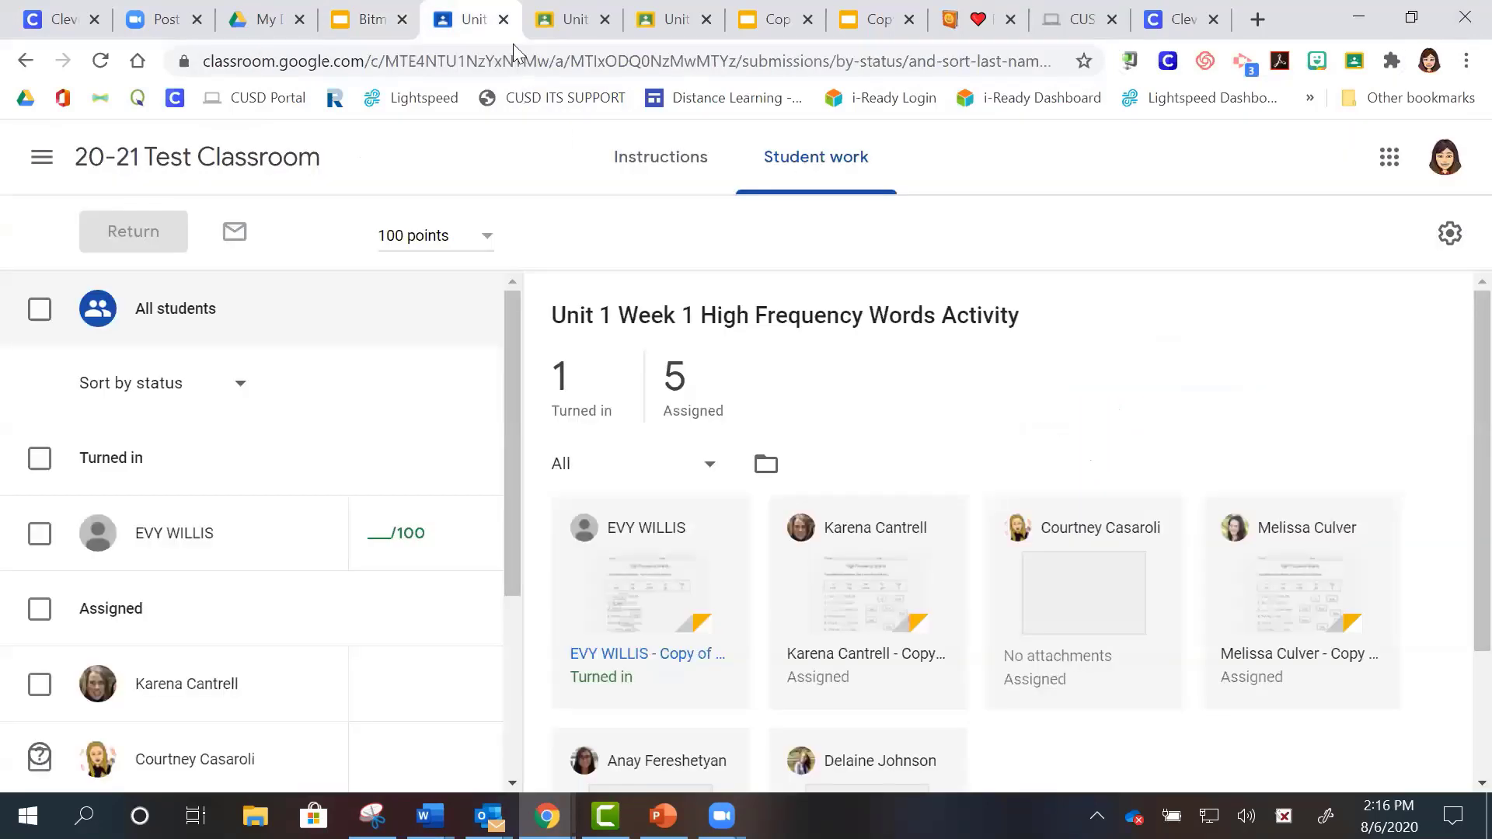
click(135, 163)
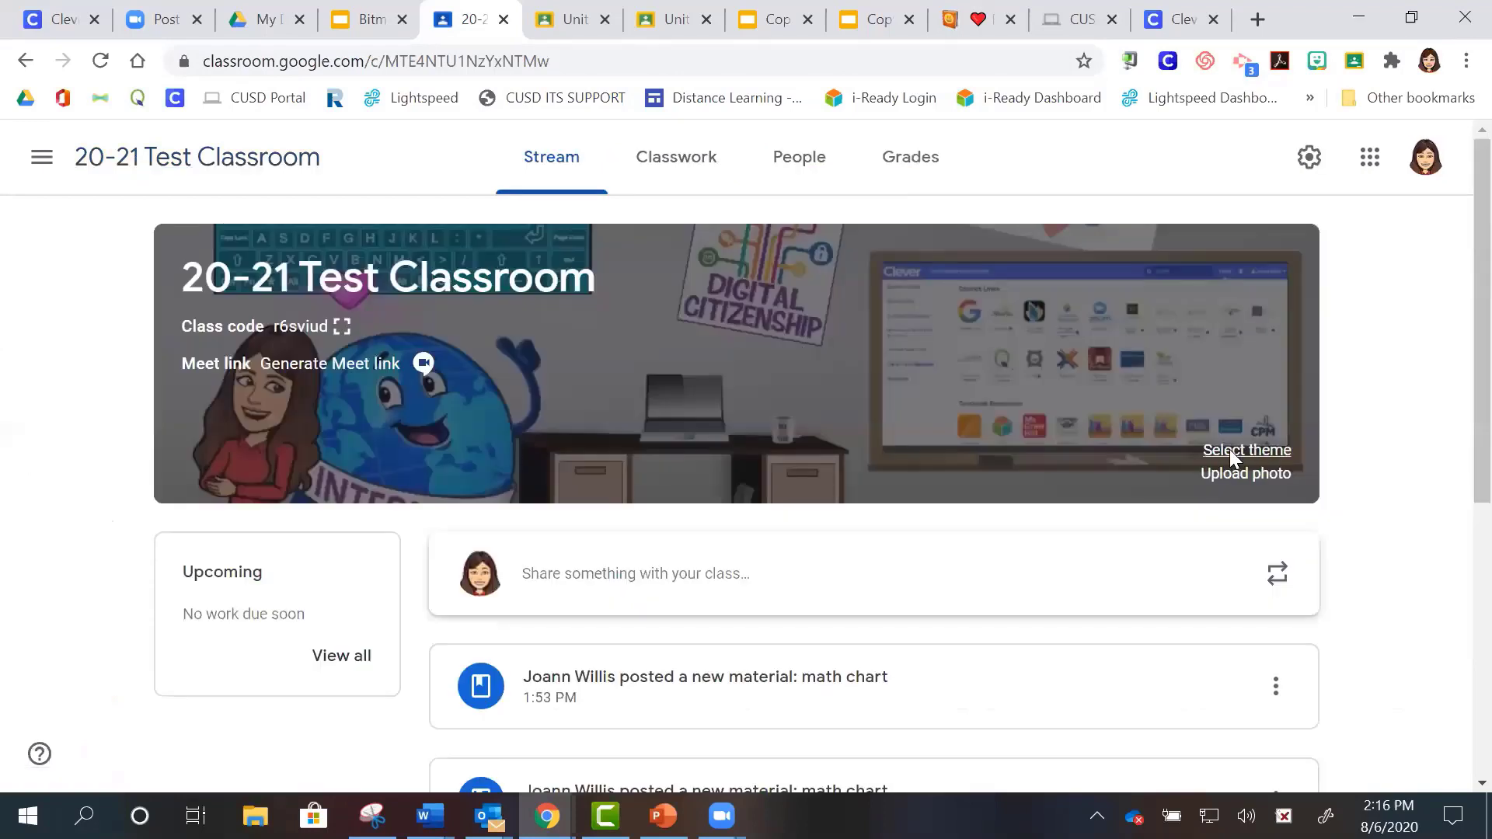
click(1229, 449)
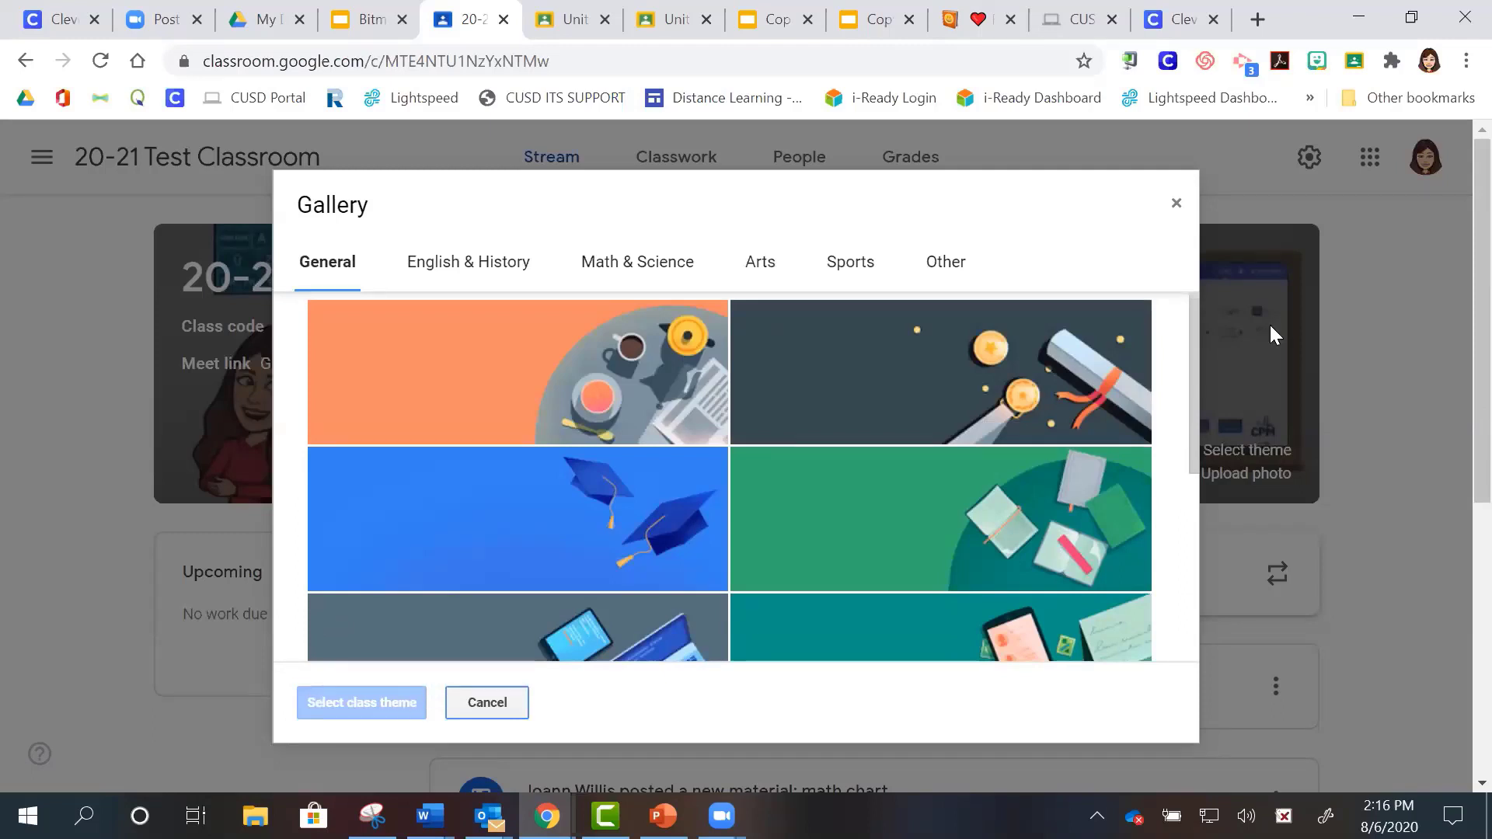
click(516, 709)
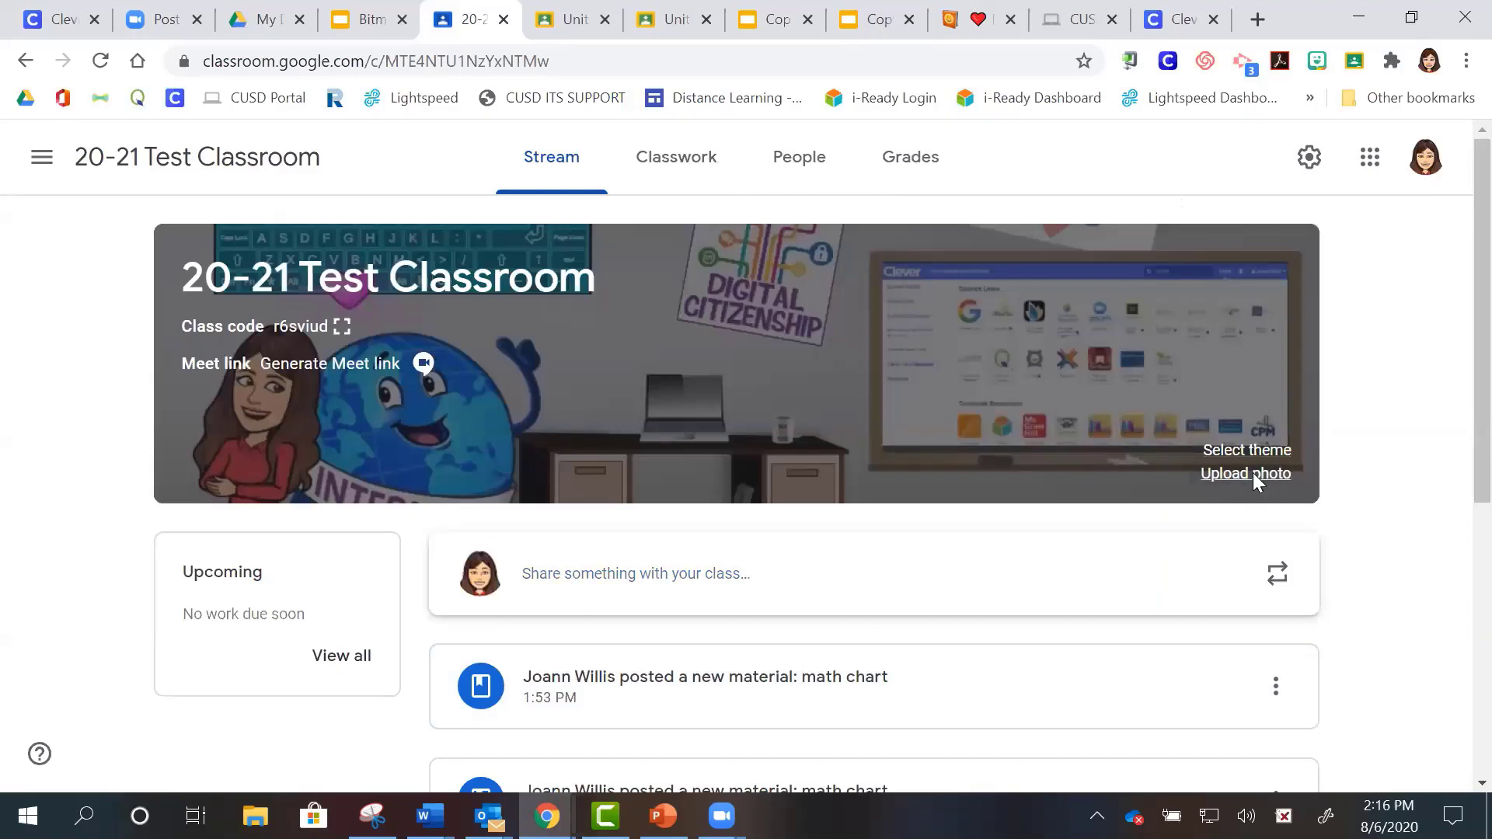
- Bring up the banner Upload photo dialog, closing the file browser without picking a photo
click(1251, 474)
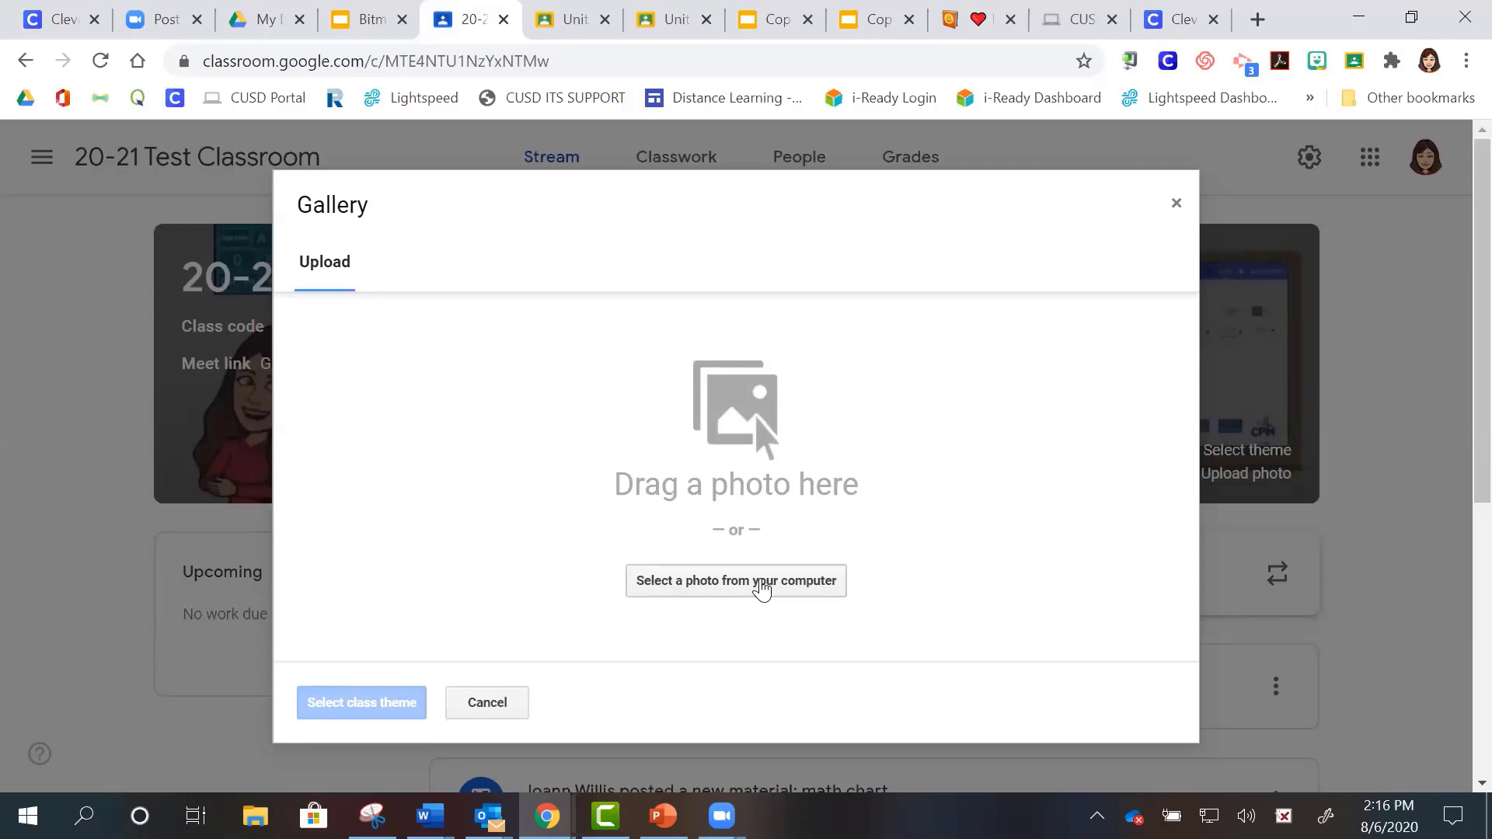
click(762, 588)
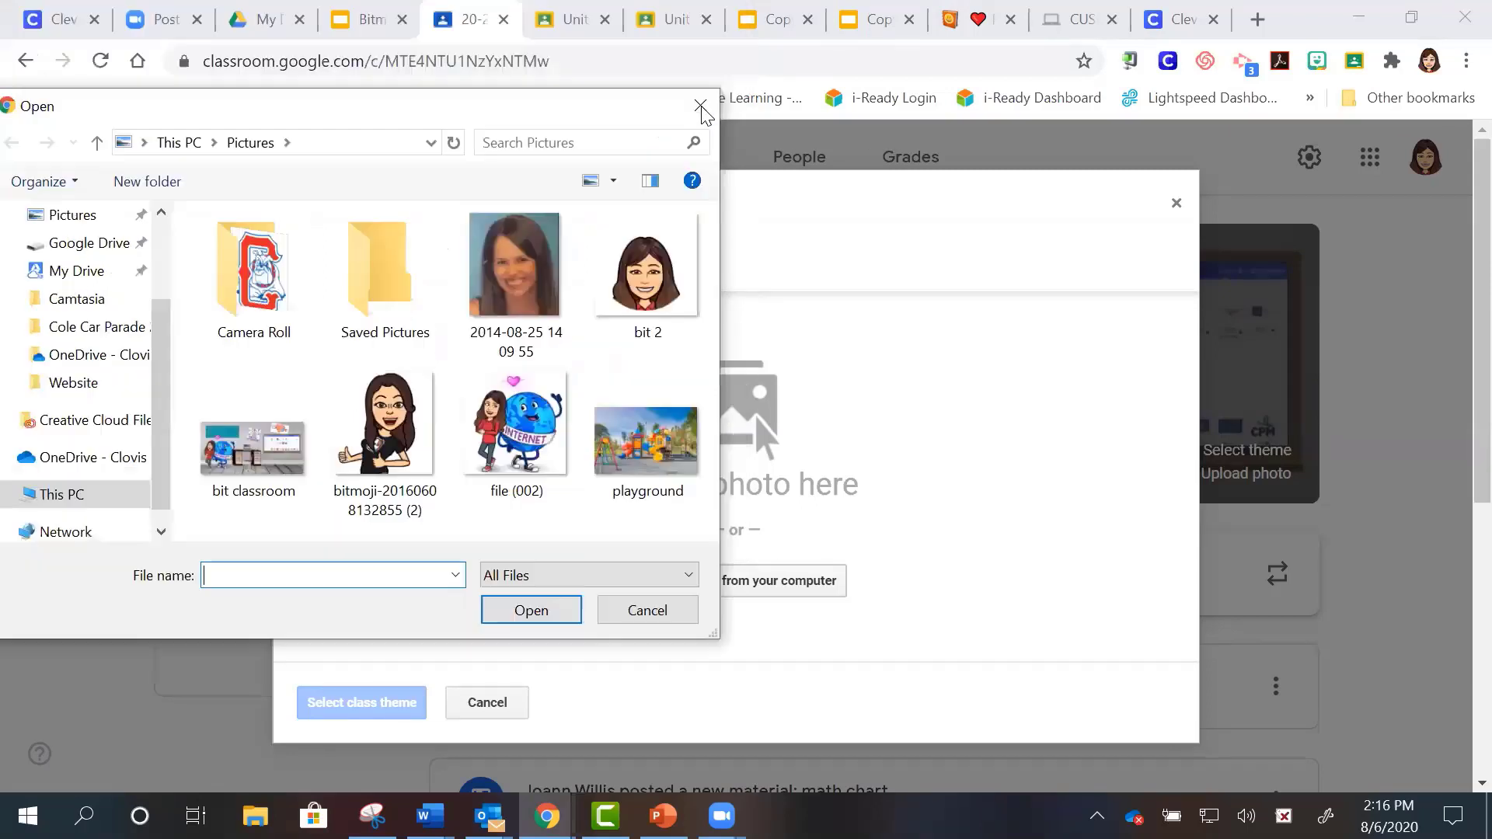
click(701, 106)
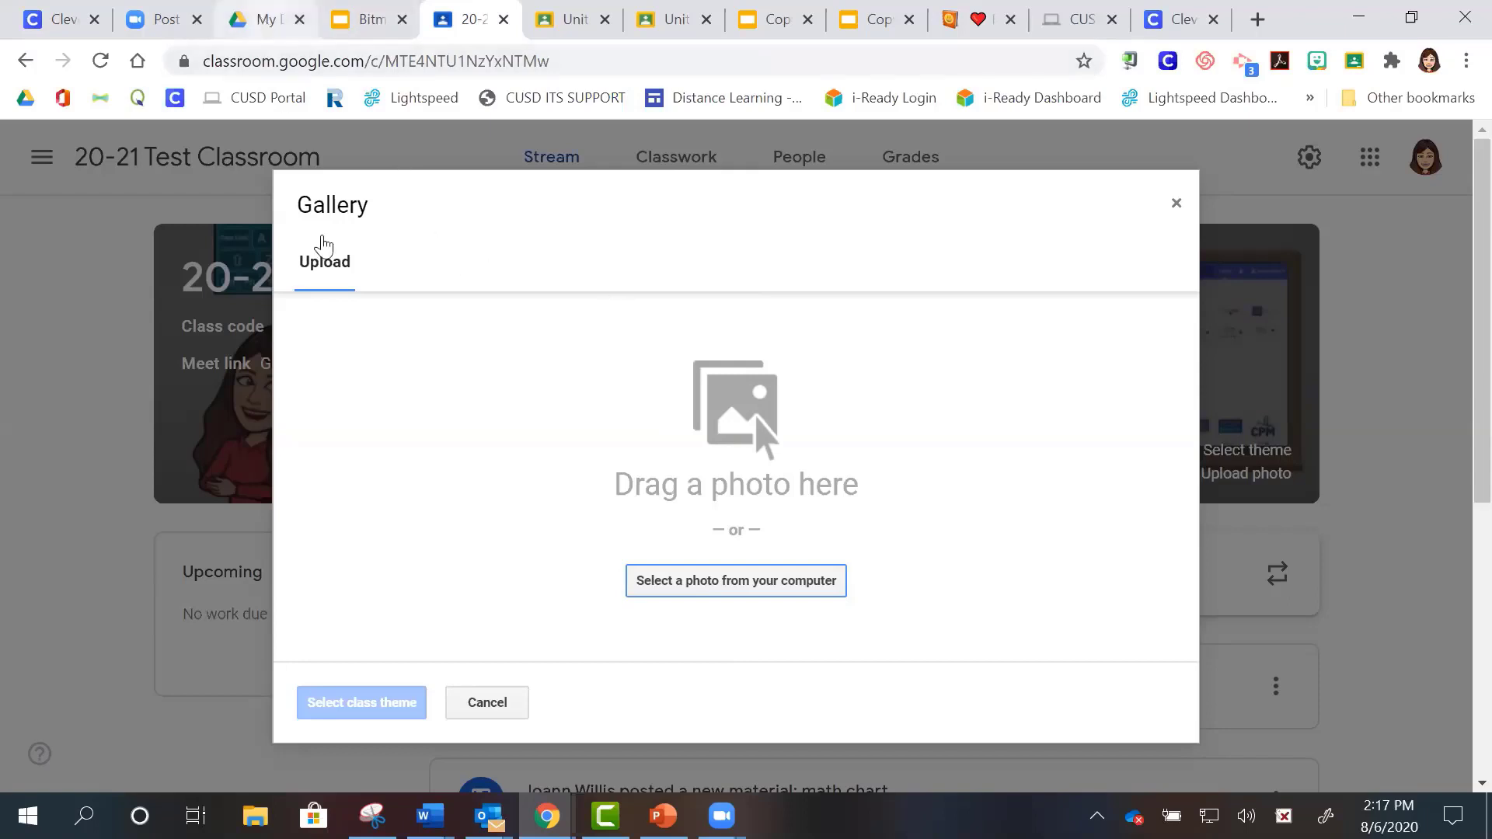
click(264, 21)
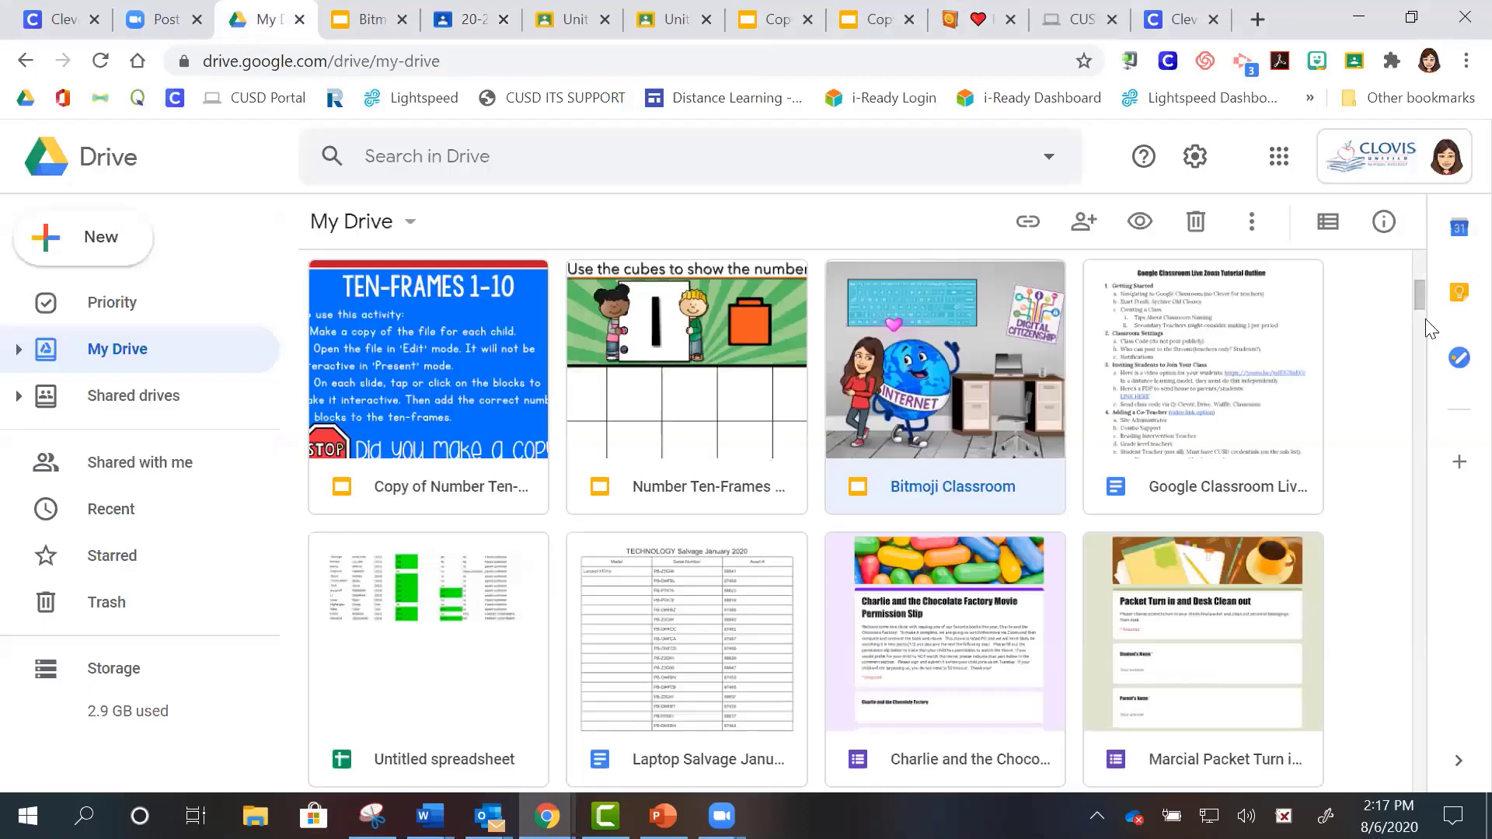
drag(1418, 305, 1416, 265)
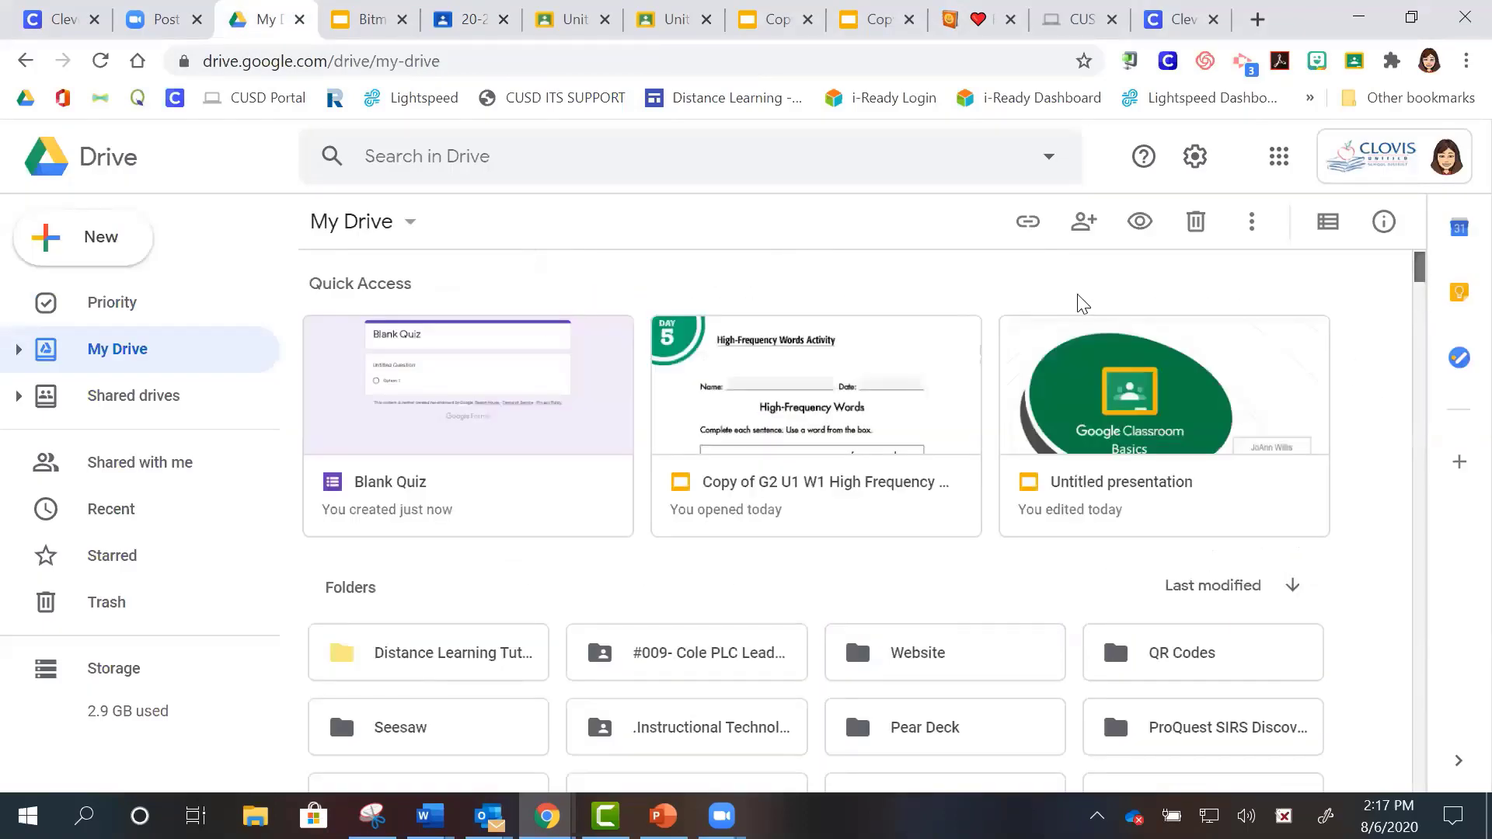
click(144, 507)
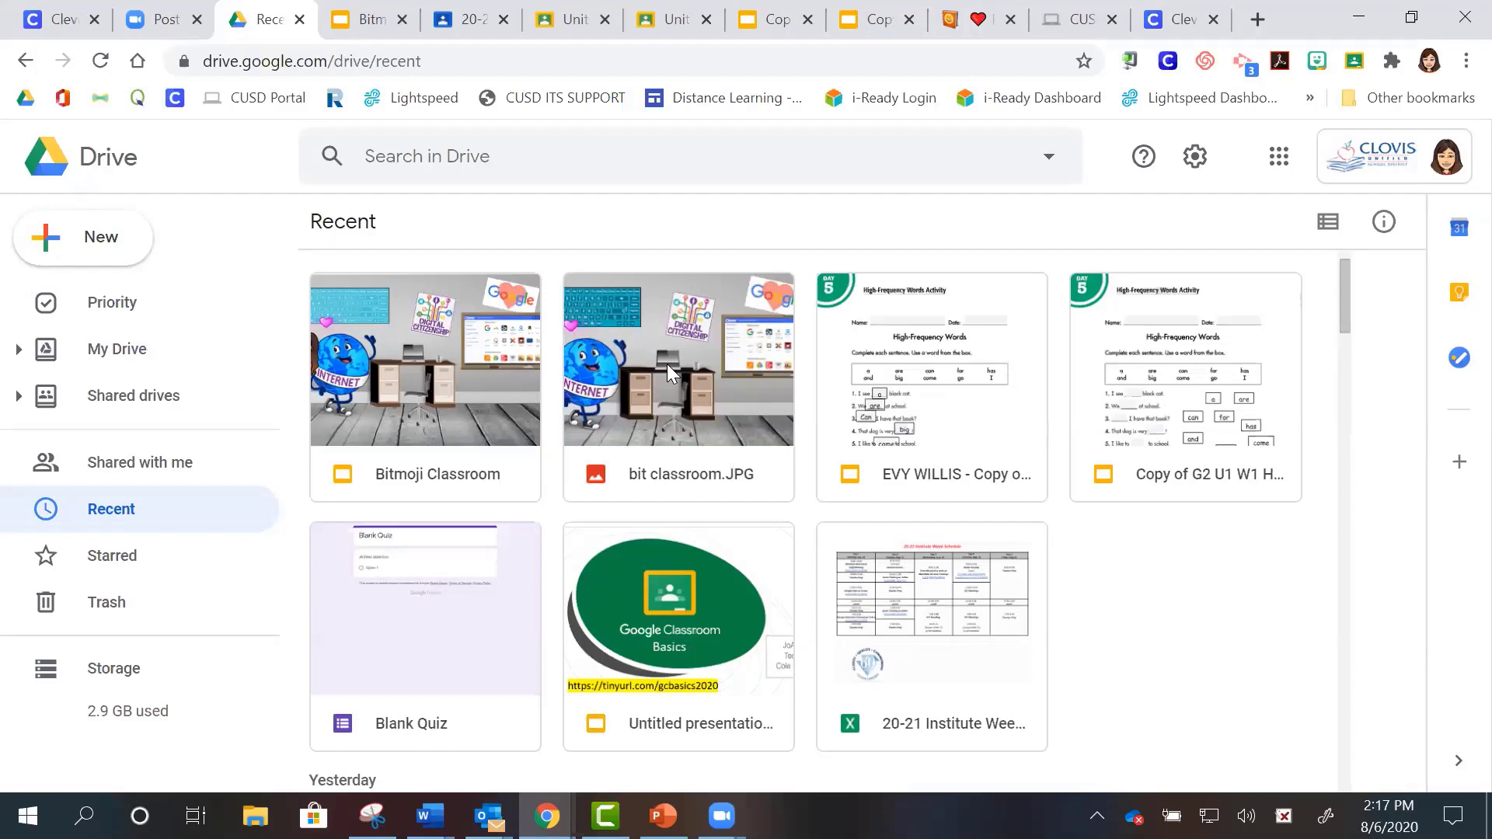
double_click(666, 364)
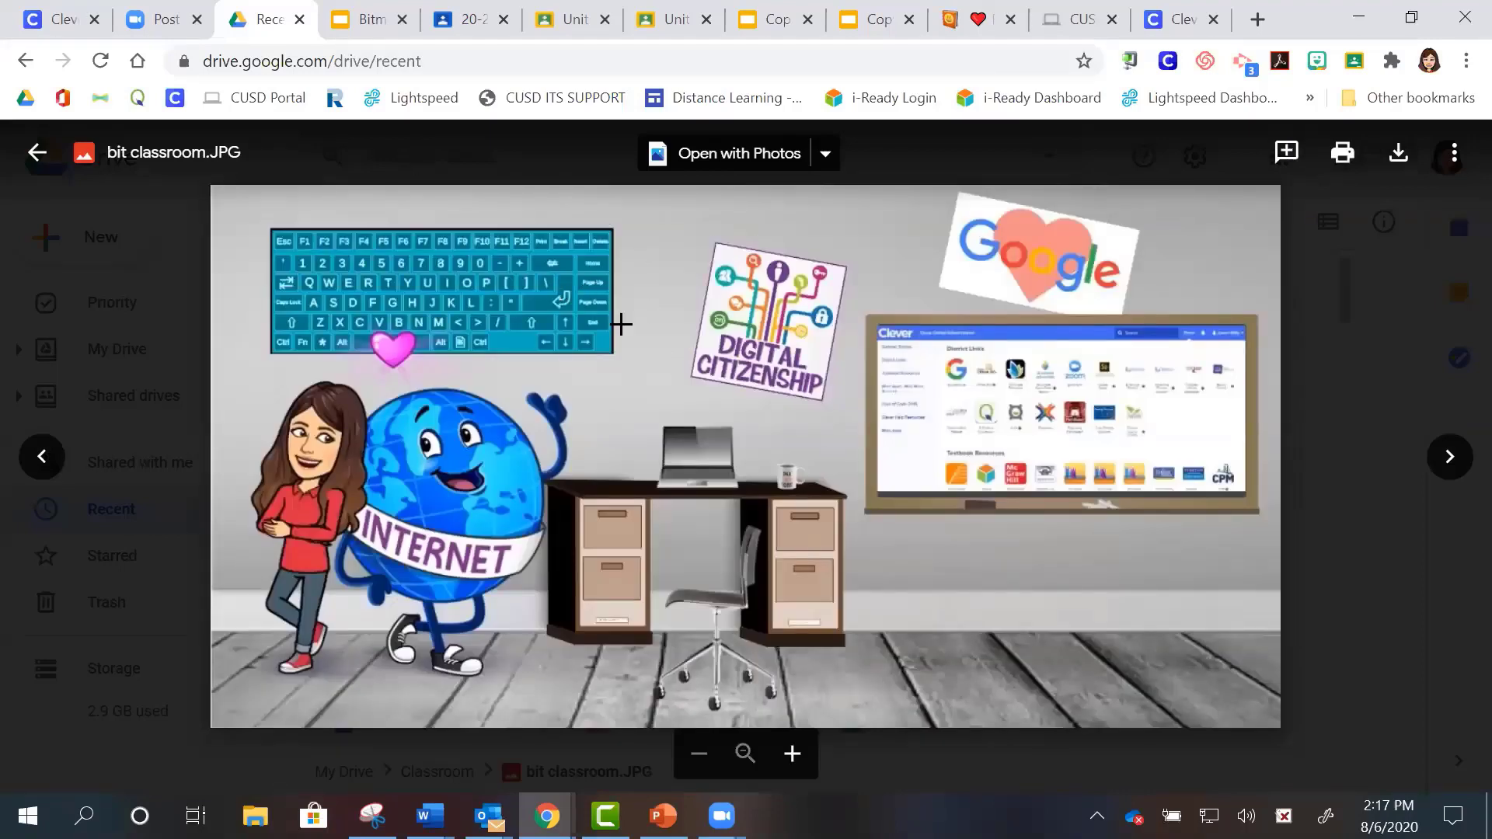
drag(622, 324, 455, 144)
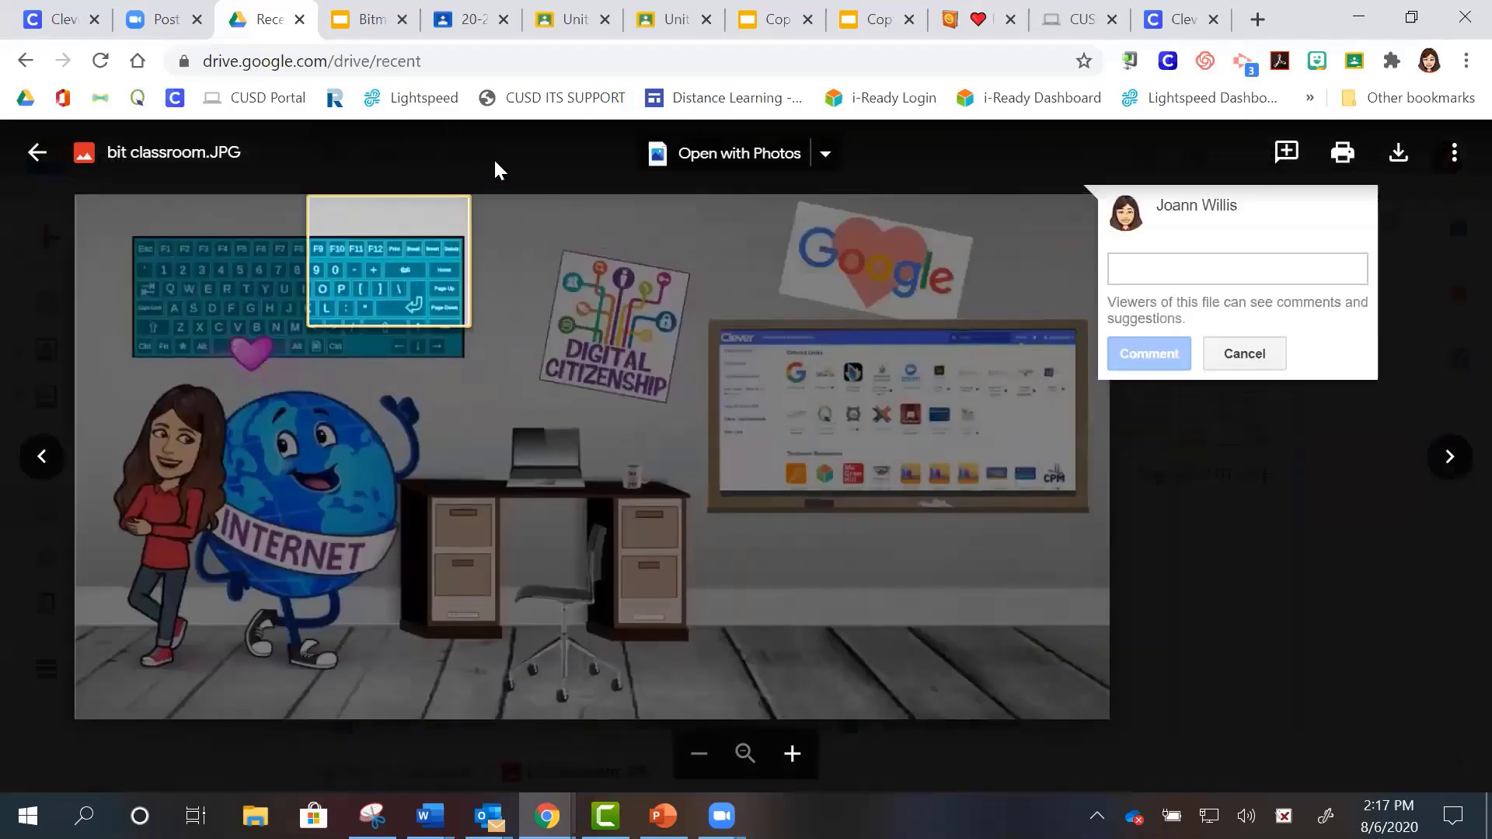
click(785, 189)
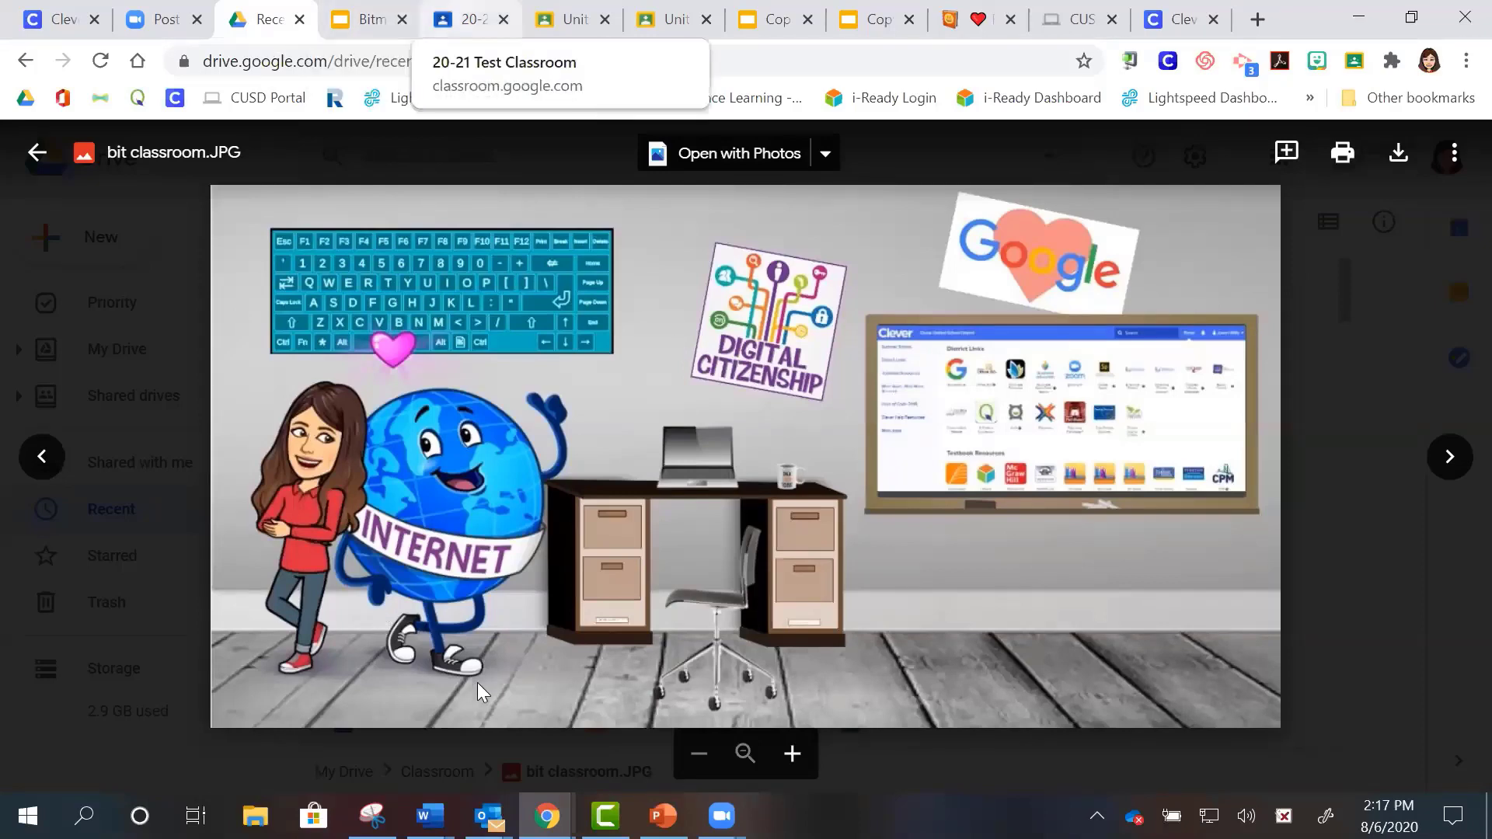
click(470, 20)
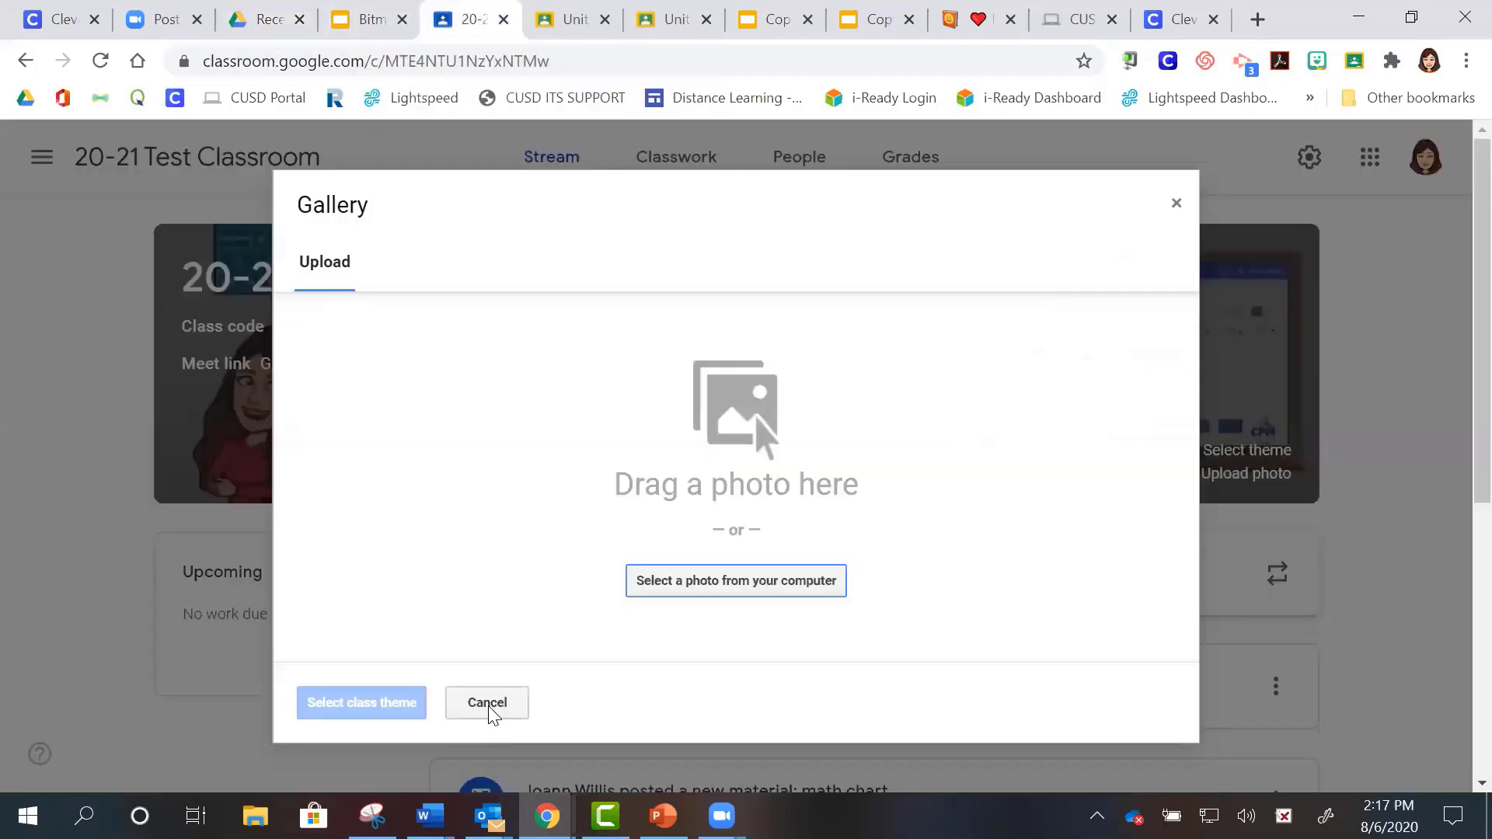
- Cancel the banner upload dialog twice, returning to the 20-21 Test Classroom stream
click(488, 703)
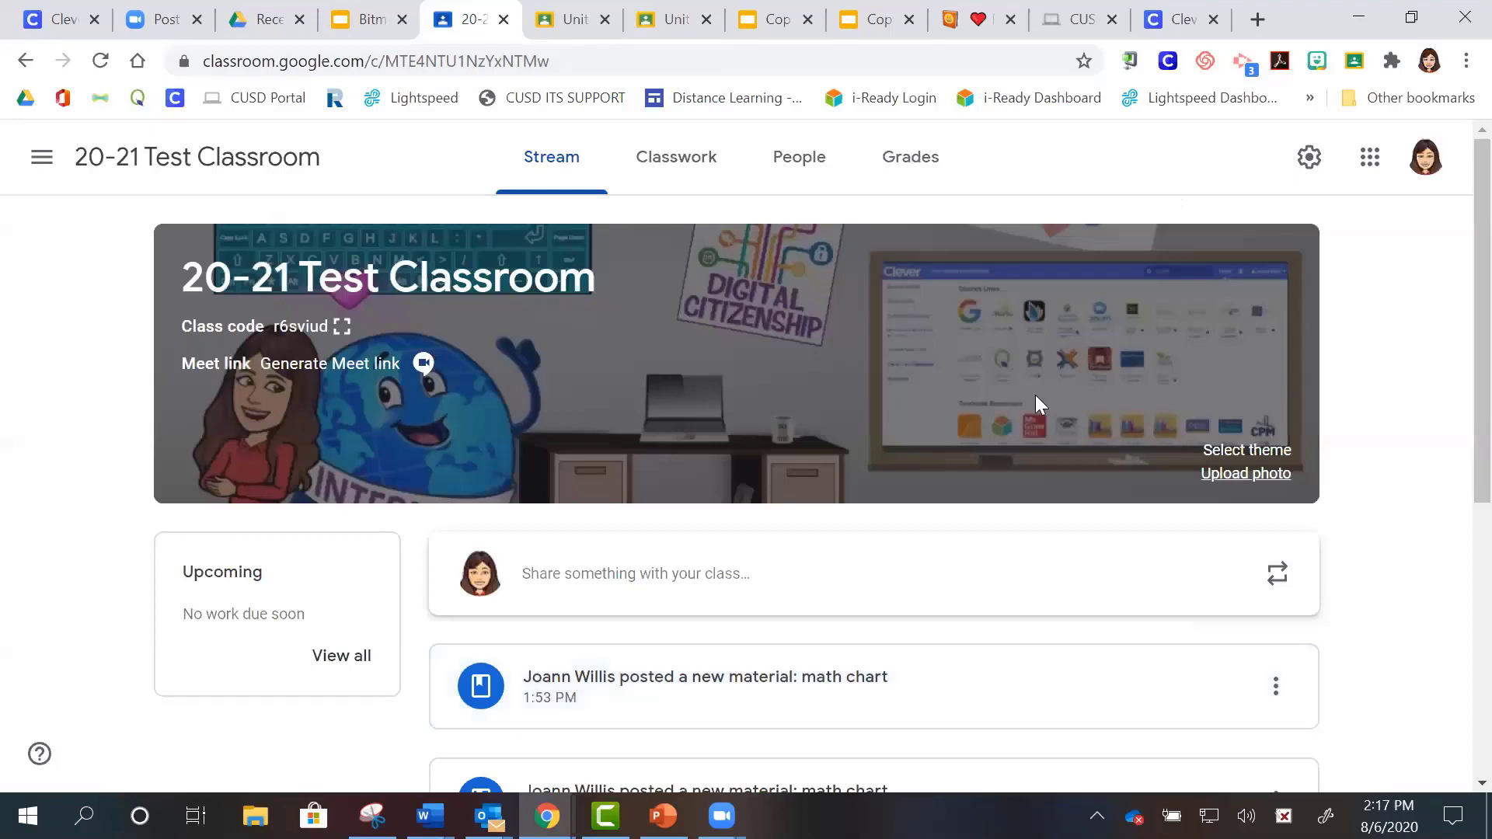
click(1236, 475)
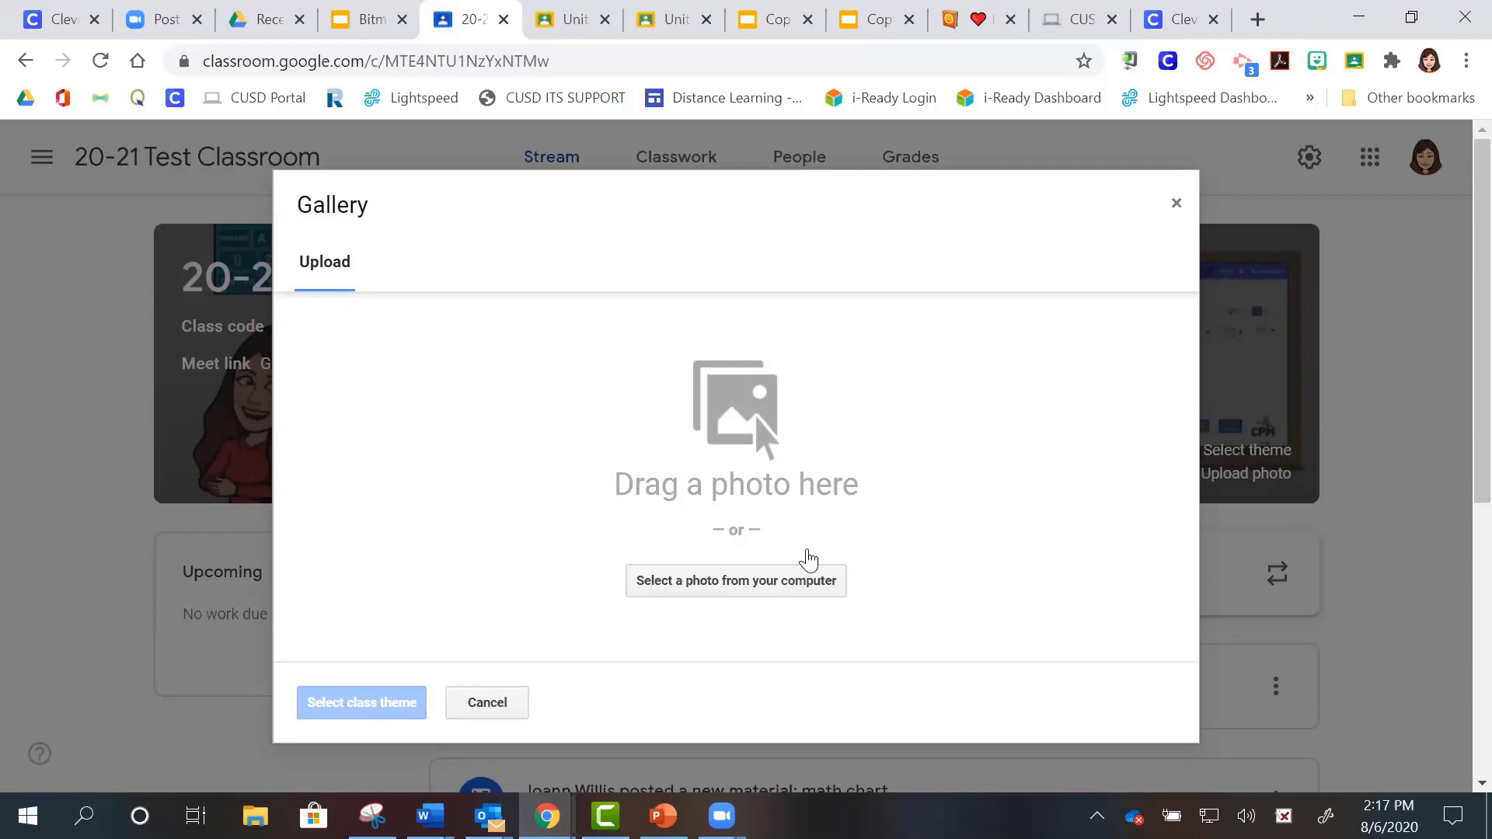
click(486, 703)
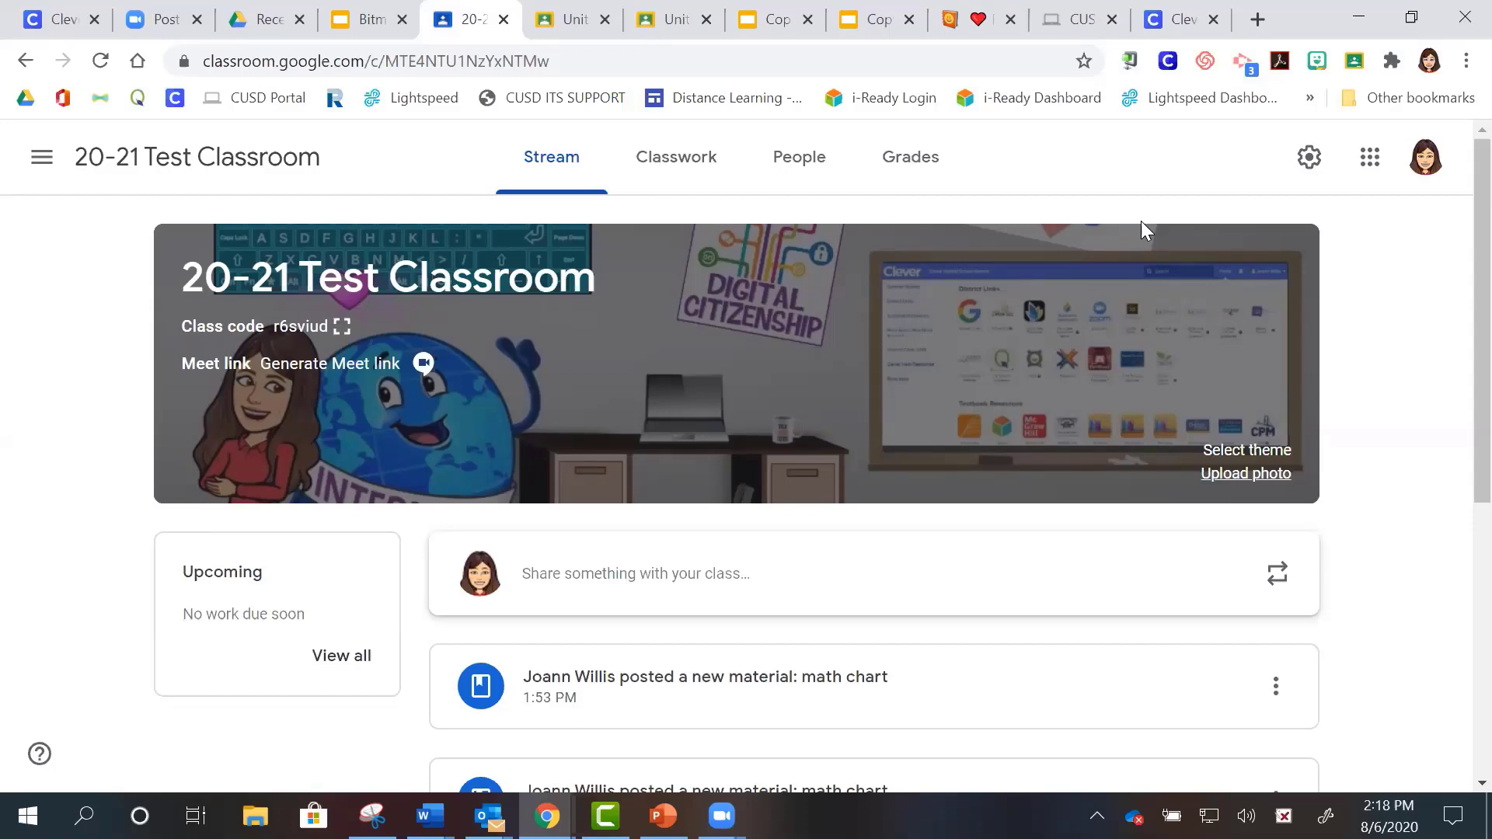
right_click(1455, 713)
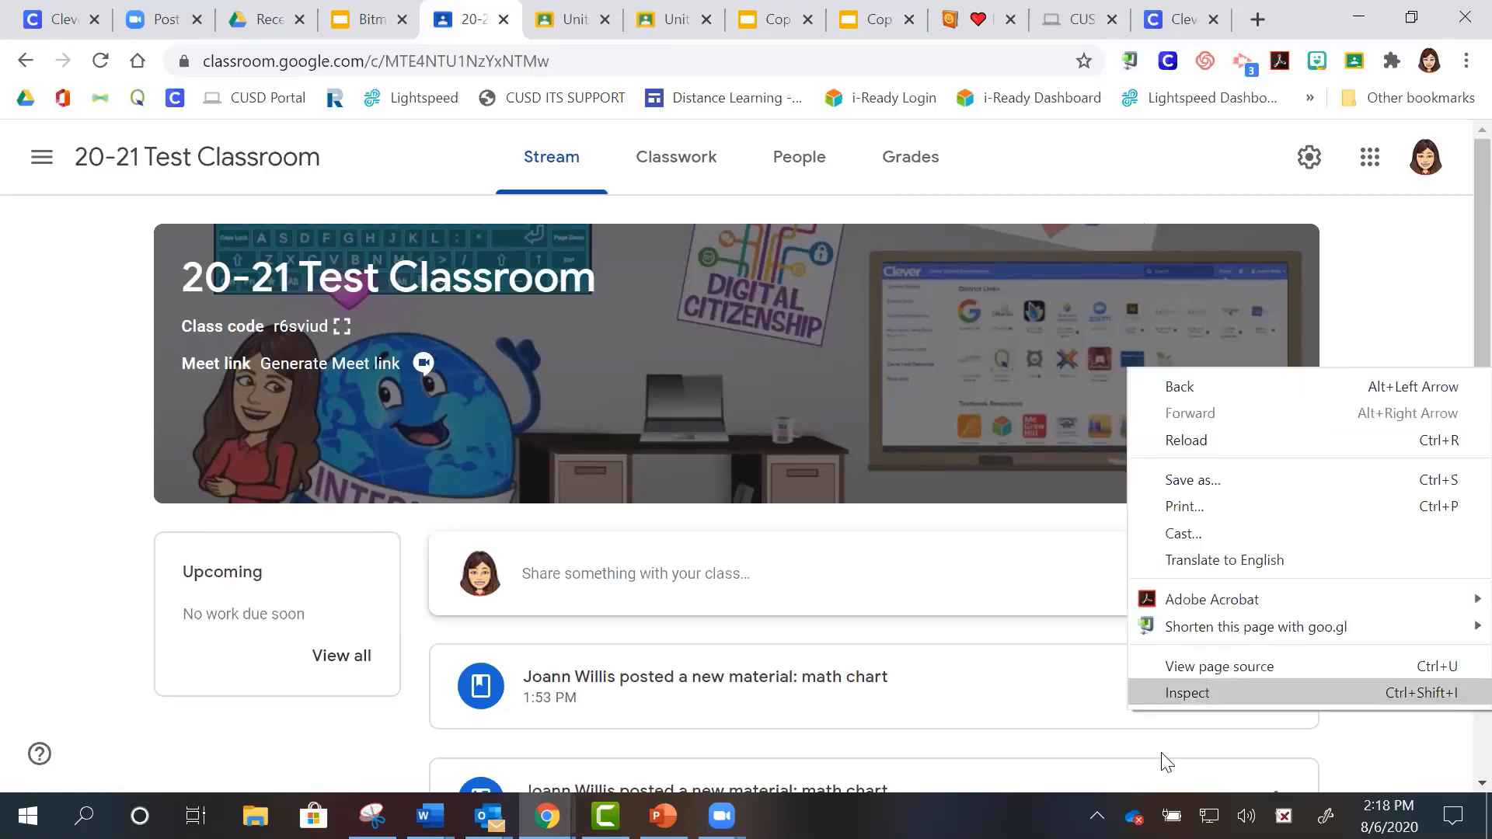
click(1345, 752)
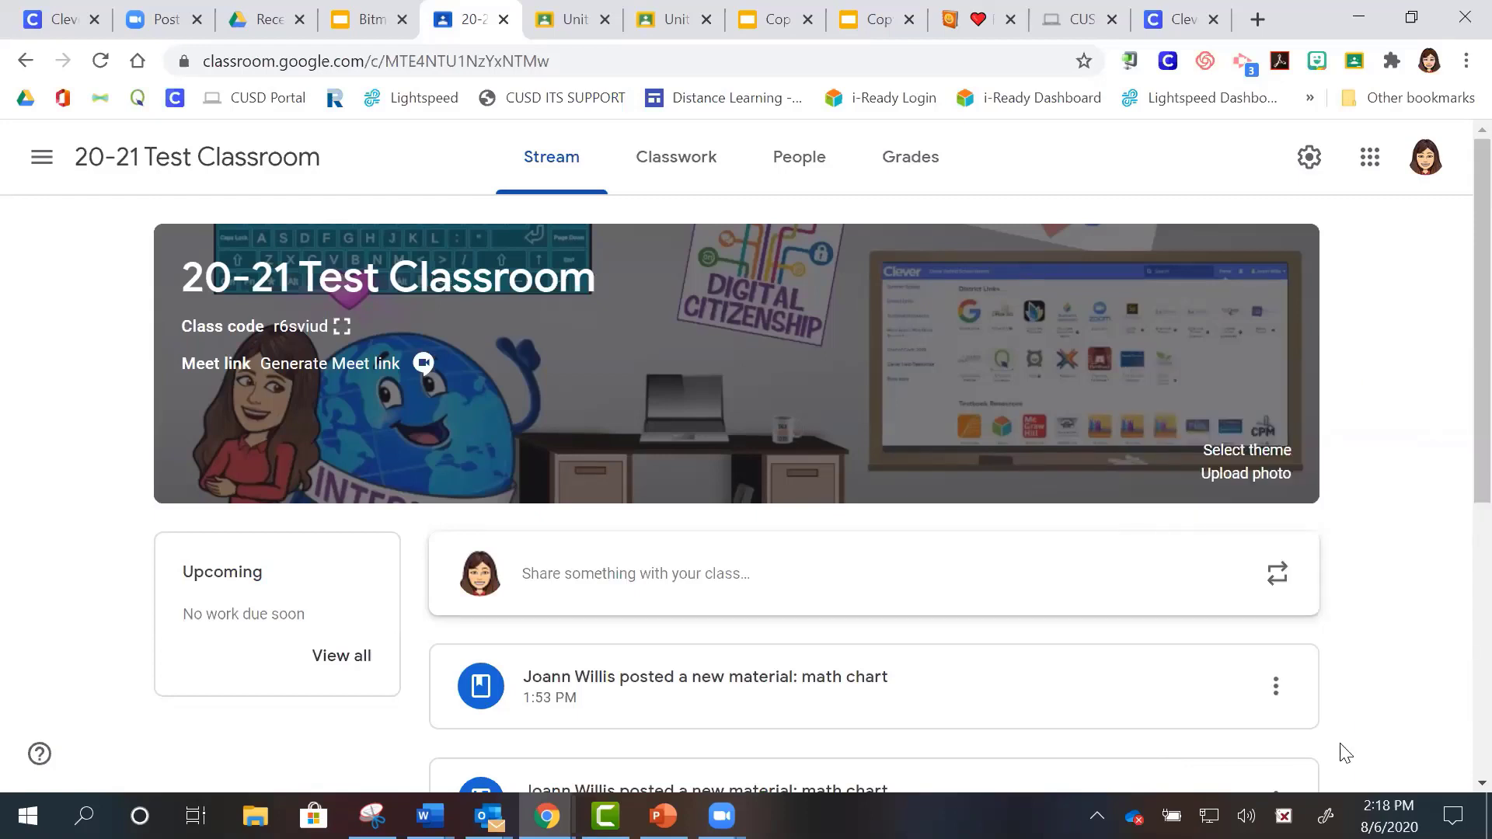